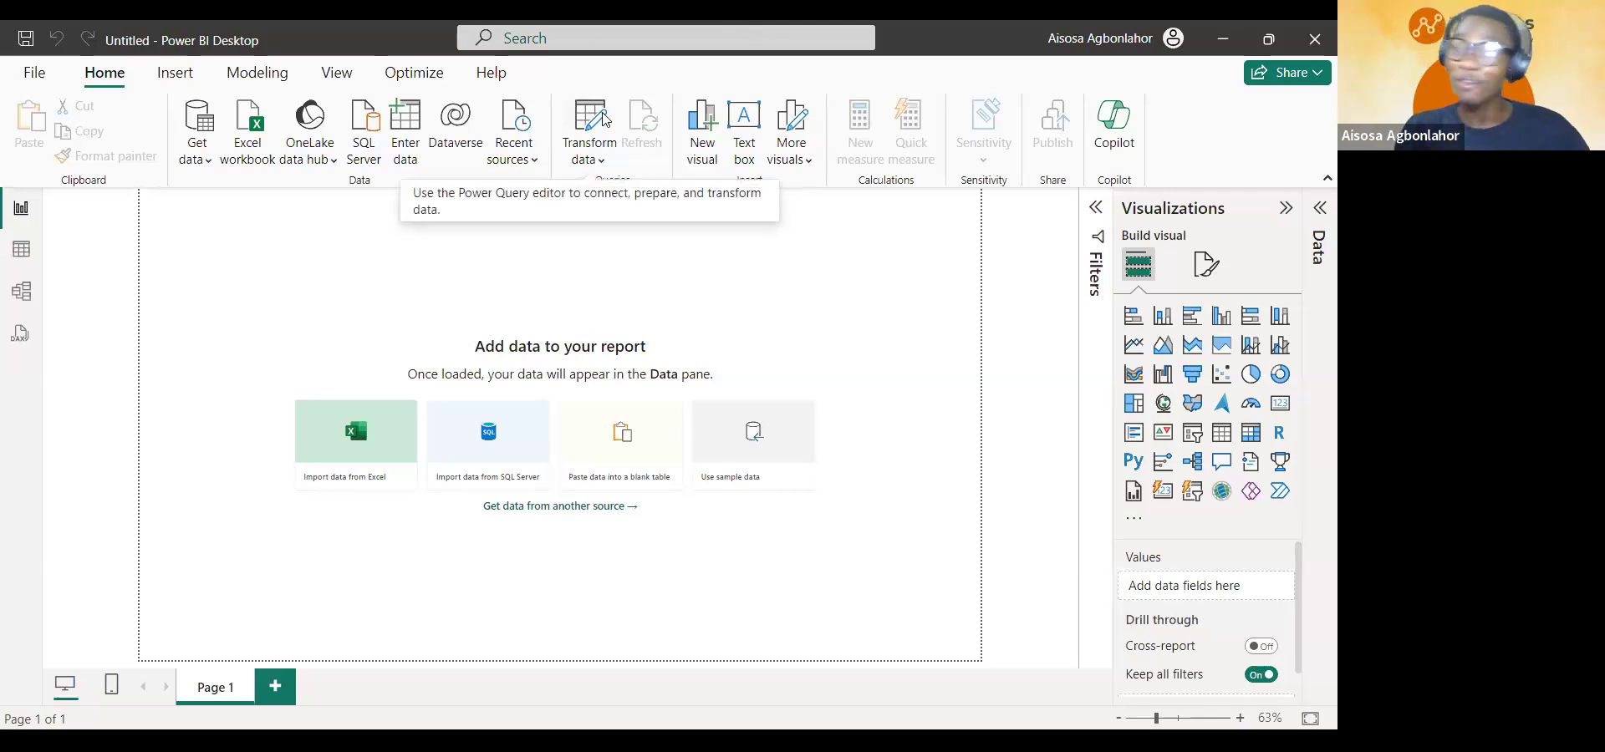
# - Browse the Database, Power Platform and Azure categories of the available data source connectors
pyautogui.click(207, 117)
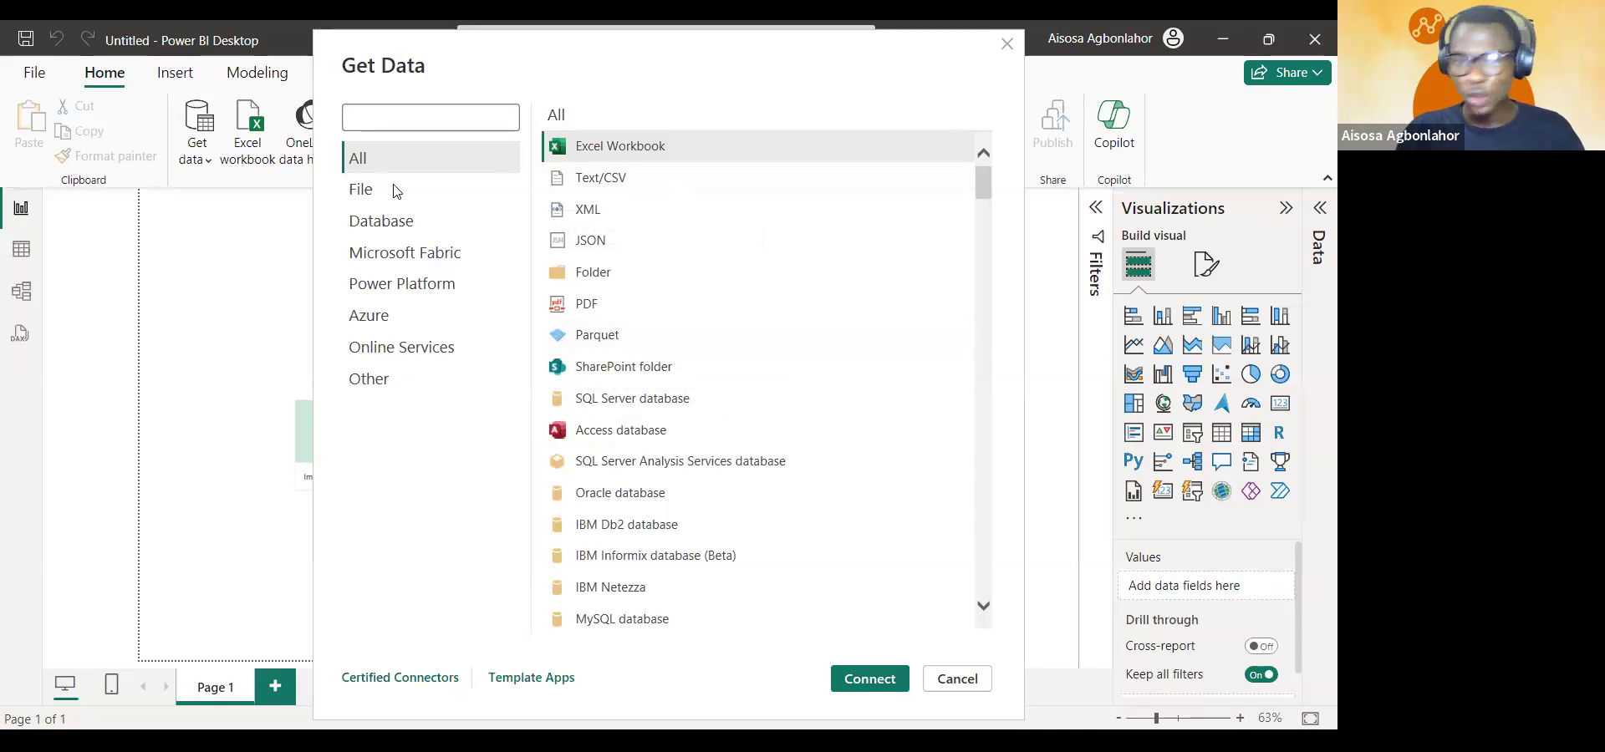
pyautogui.click(409, 219)
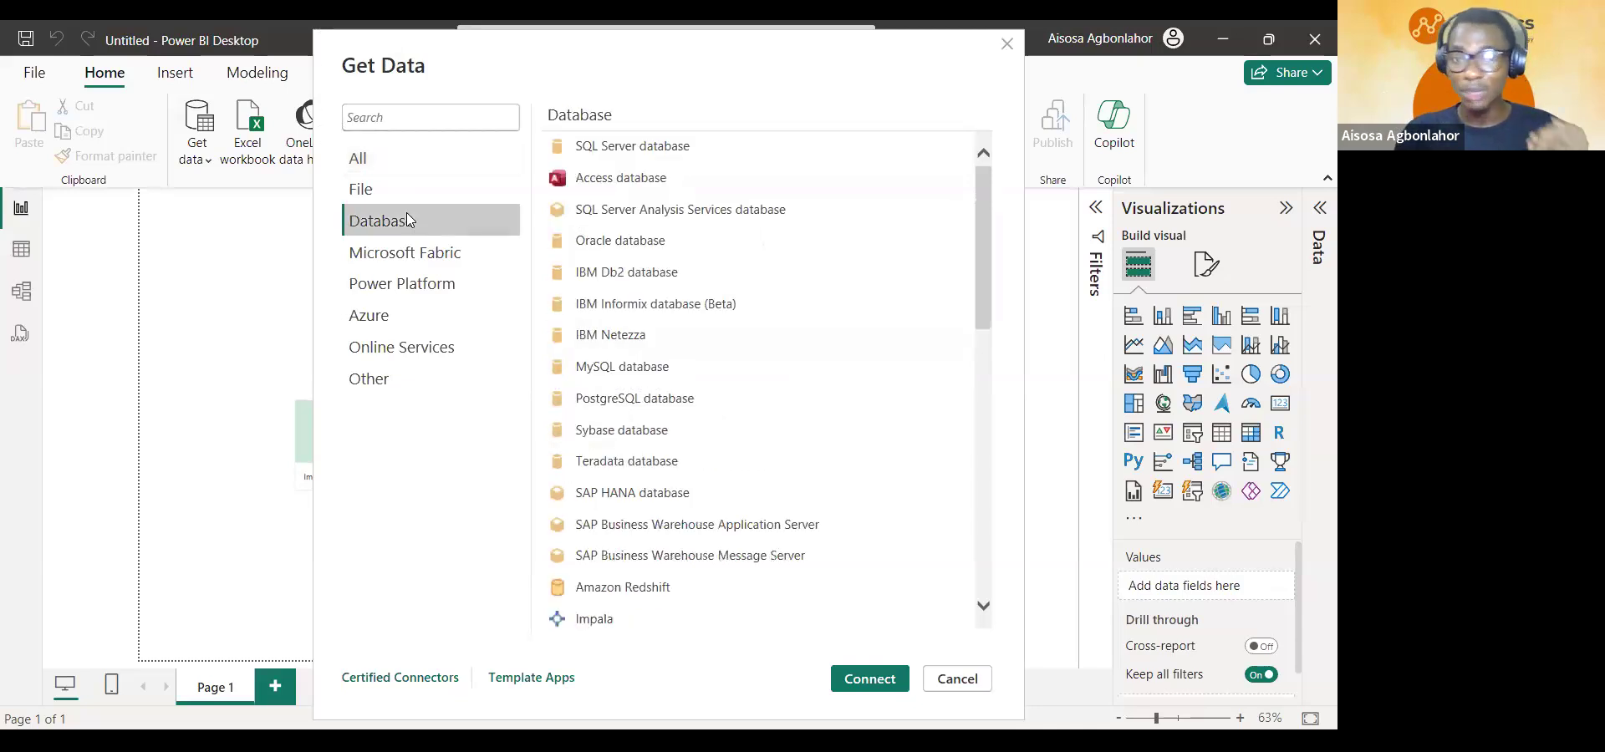
pyautogui.click(416, 288)
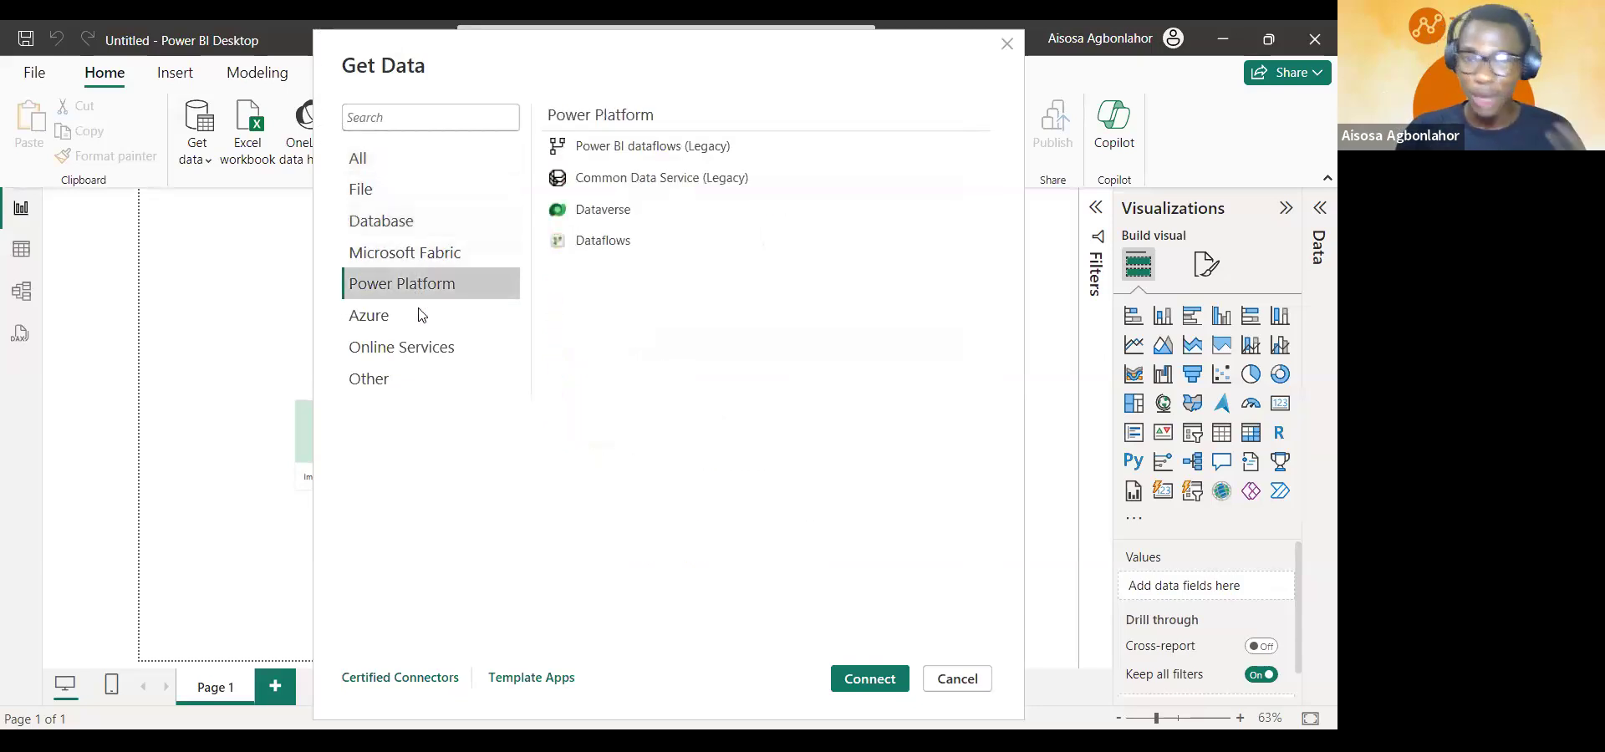
pyautogui.click(421, 315)
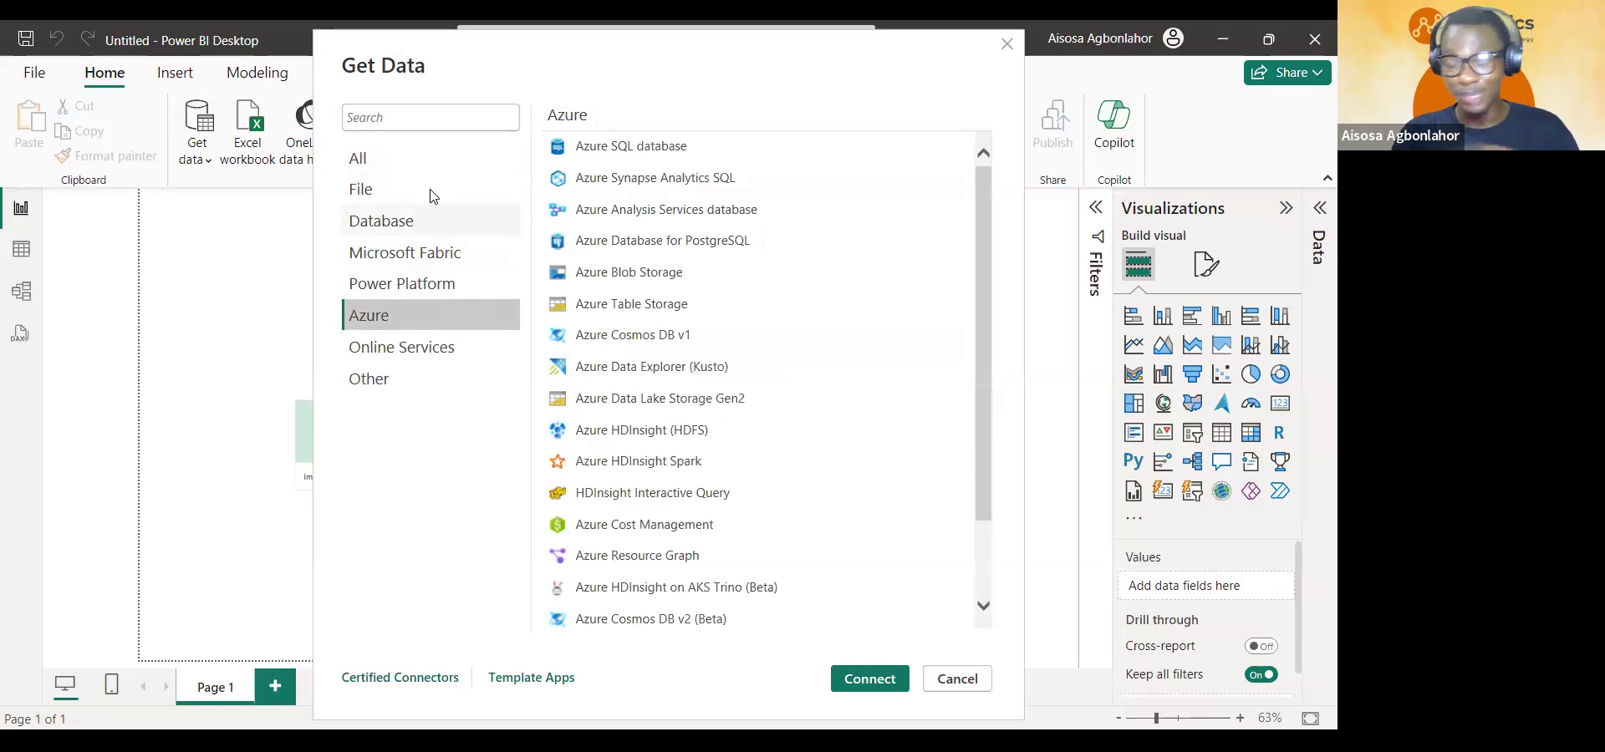
# - Connect to an Excel Workbook source and open retail_sales_dataset.xlsx from the Documents folder
pyautogui.click(412, 172)
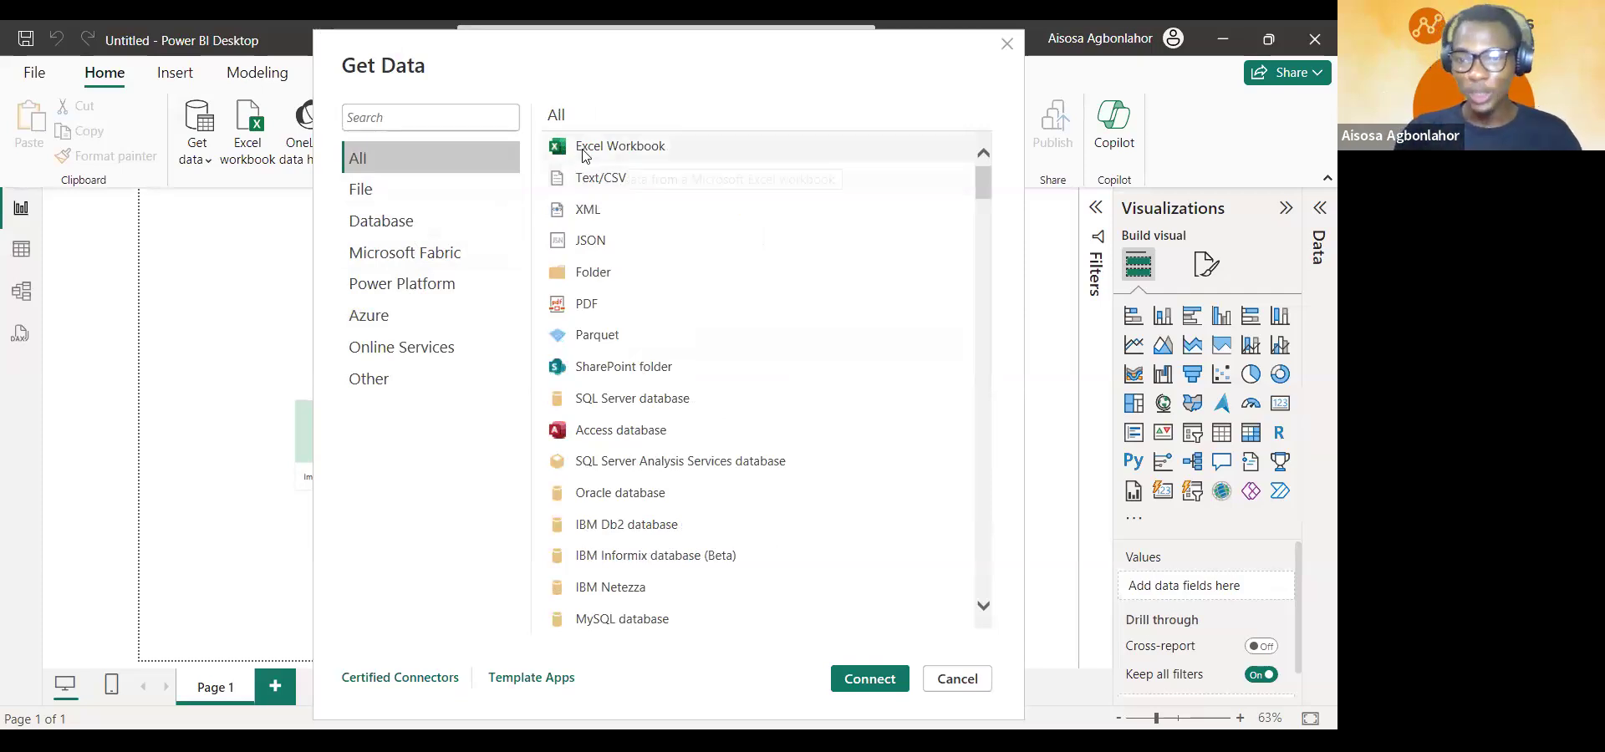
pyautogui.click(587, 152)
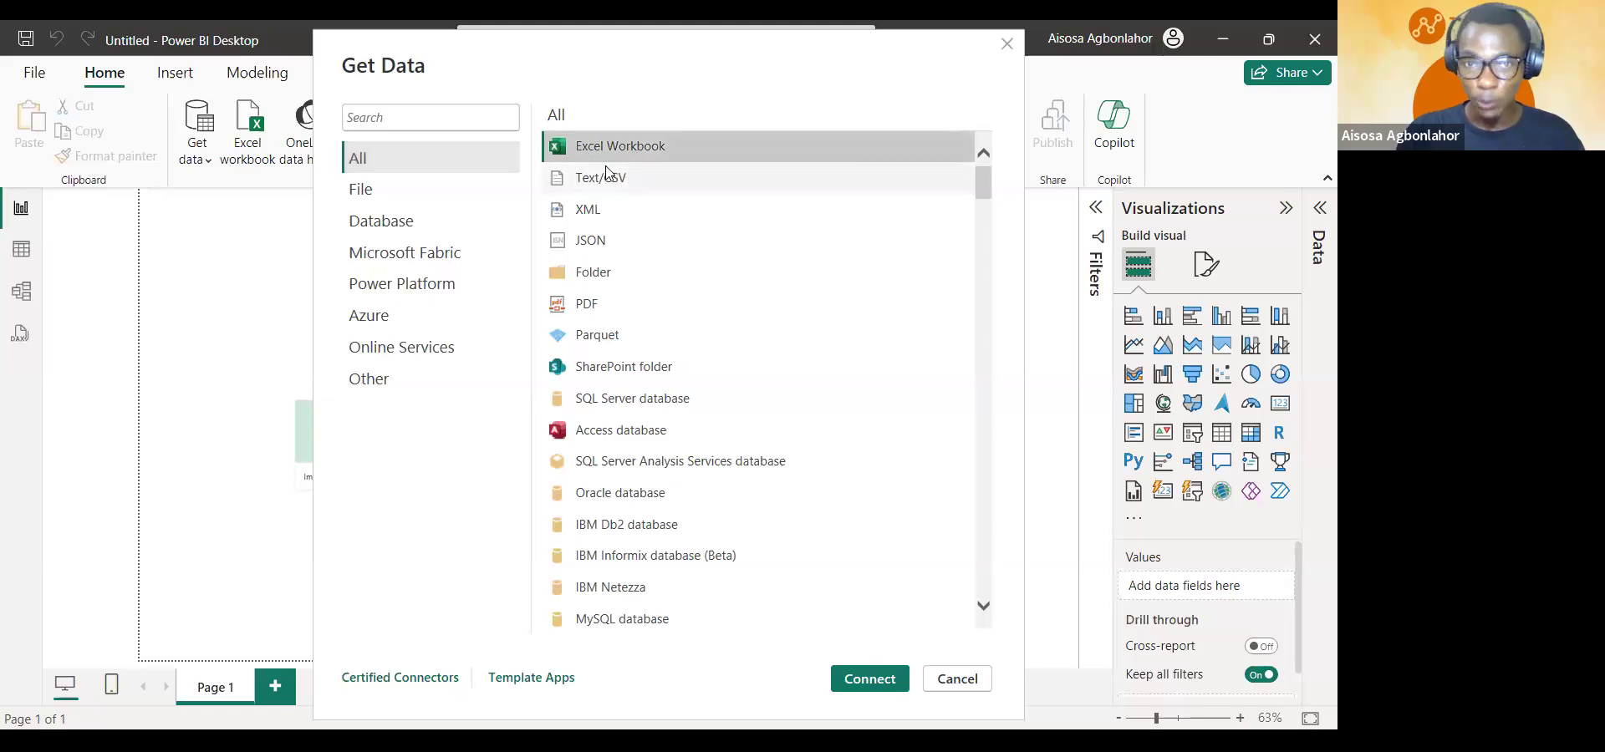
pyautogui.click(870, 684)
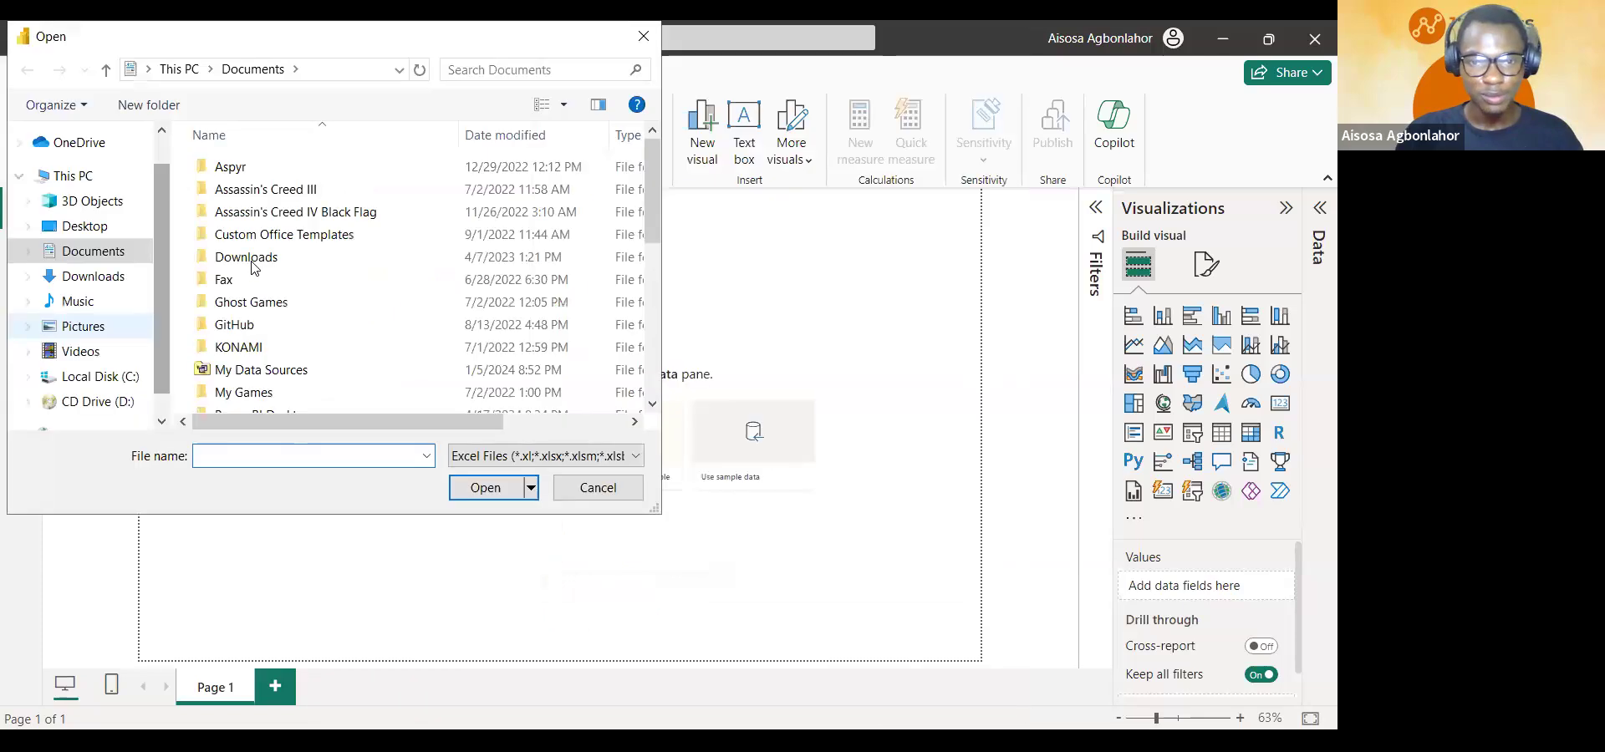
pyautogui.scroll(-4, 251, 266)
pyautogui.scroll(-2, 251, 266)
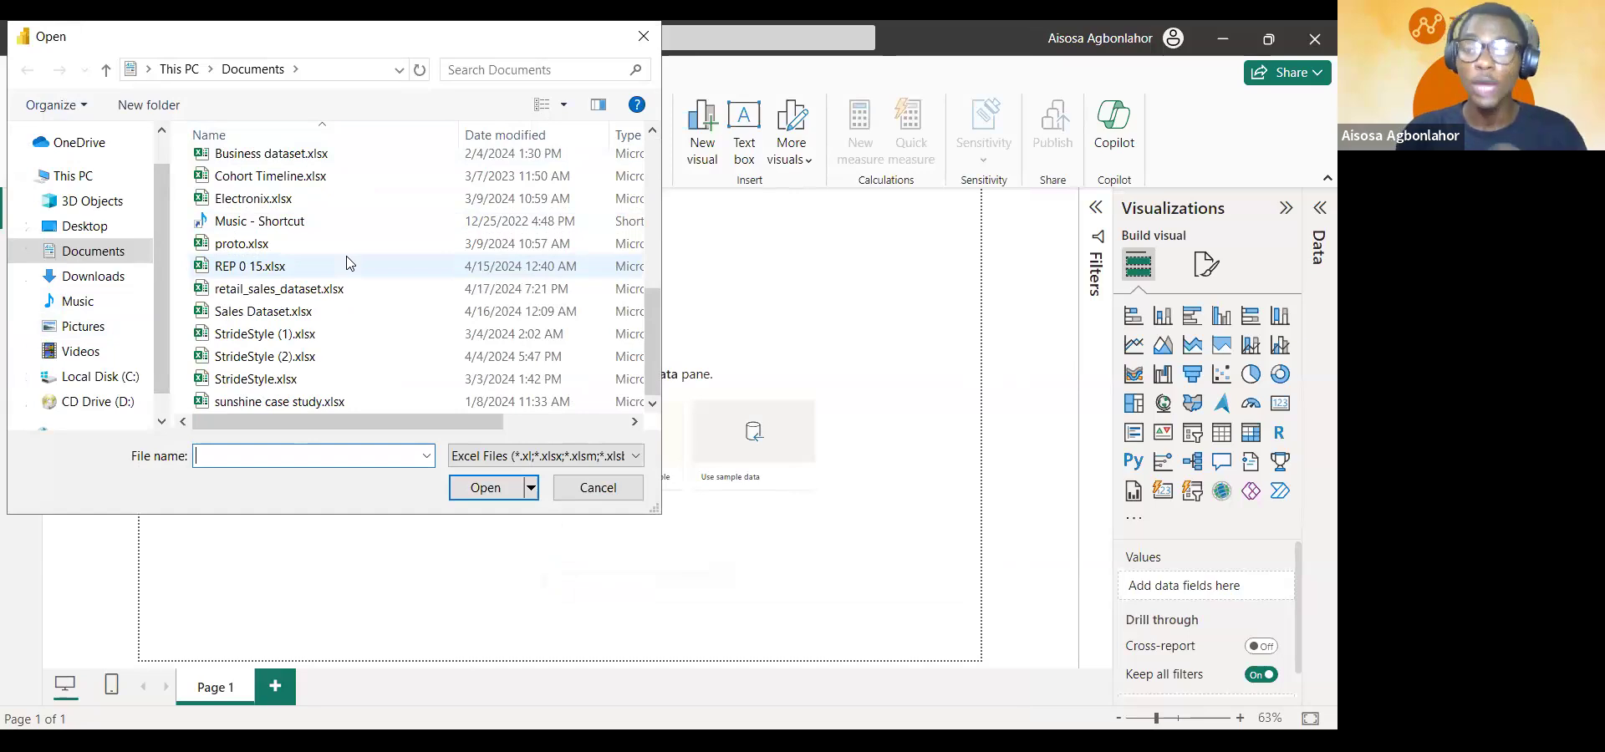
pyautogui.scroll(1, 348, 258)
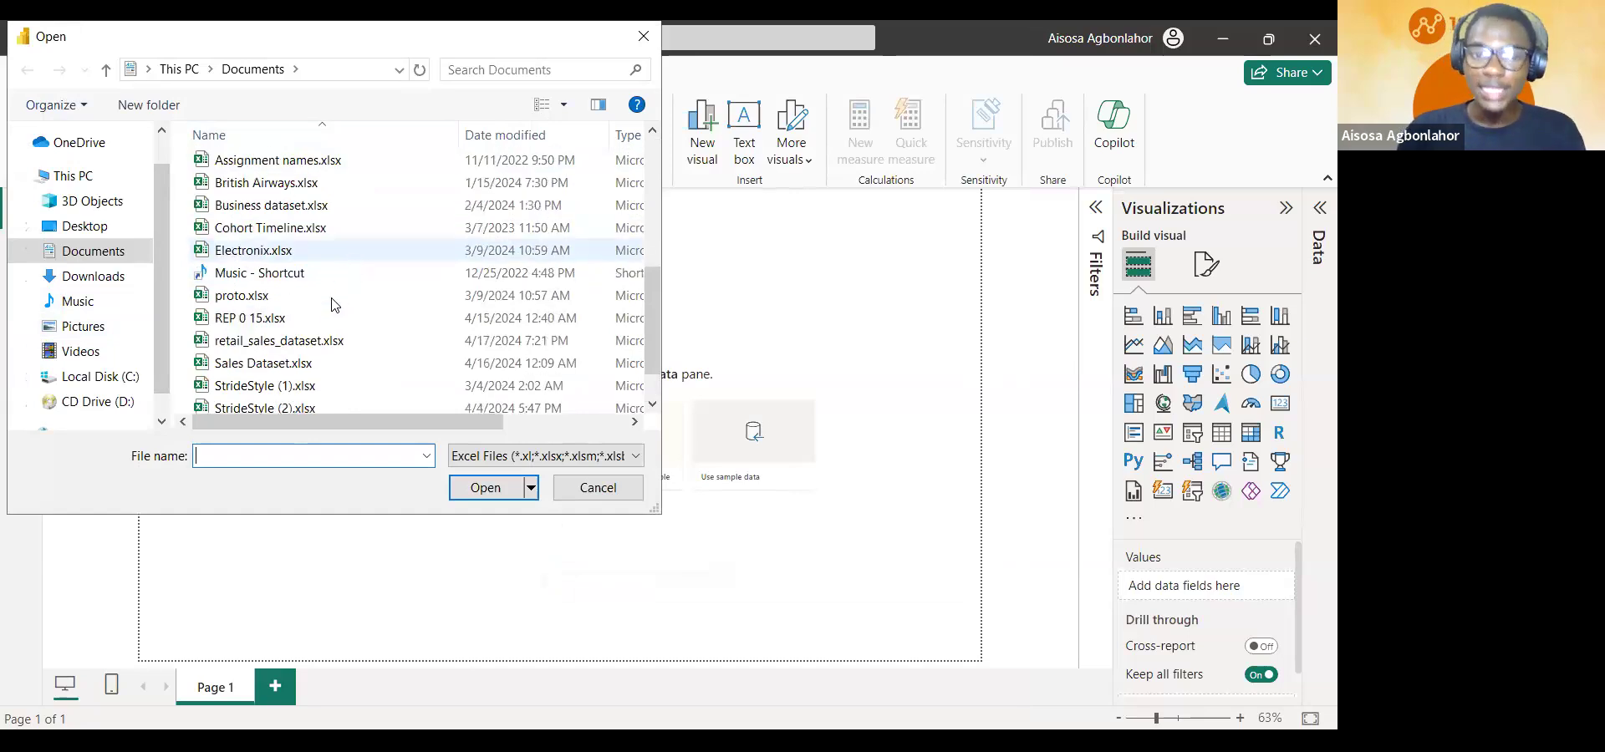
pyautogui.scroll(-1, 334, 301)
pyautogui.click(390, 293)
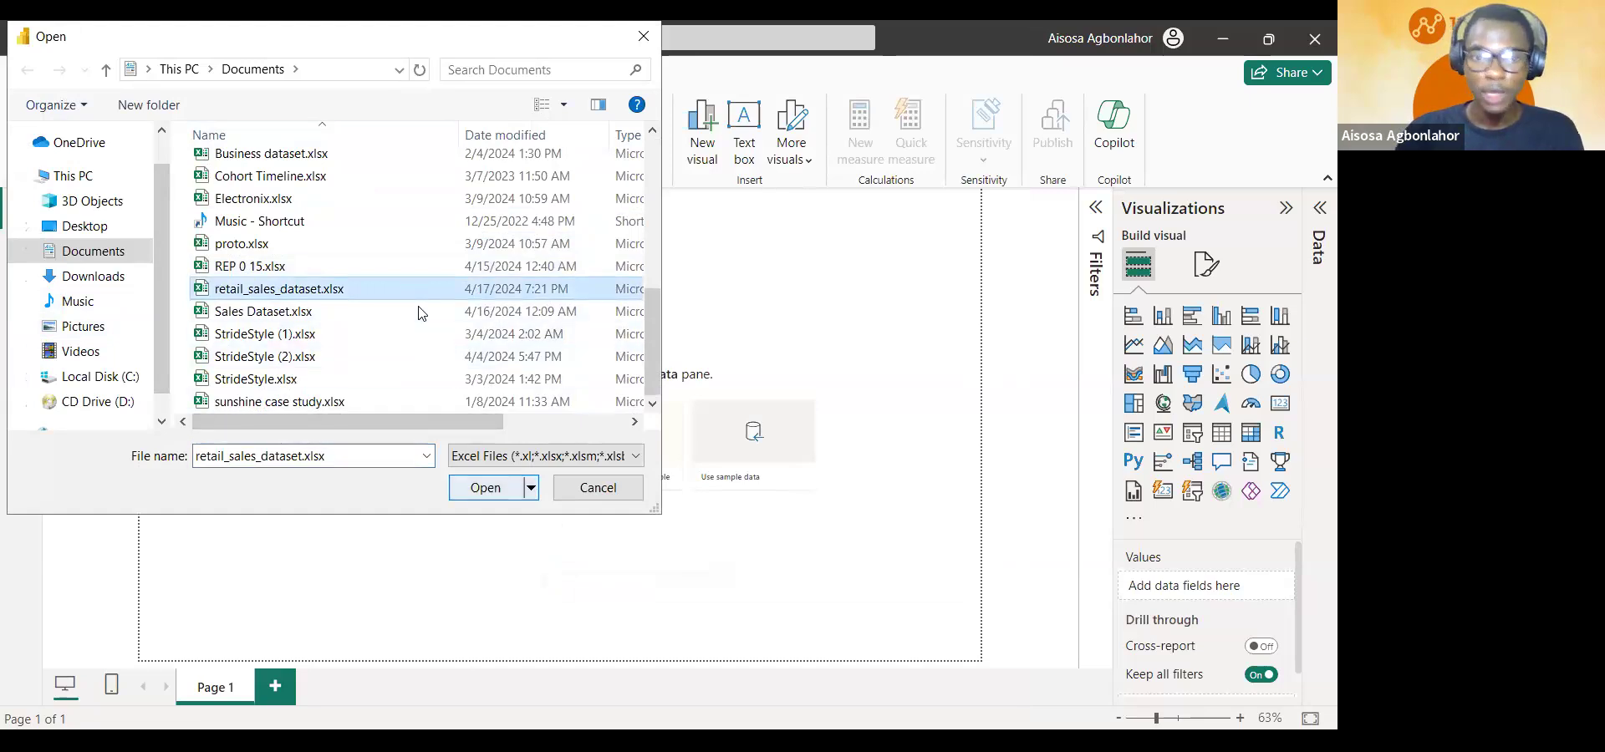
pyautogui.press('Tab')
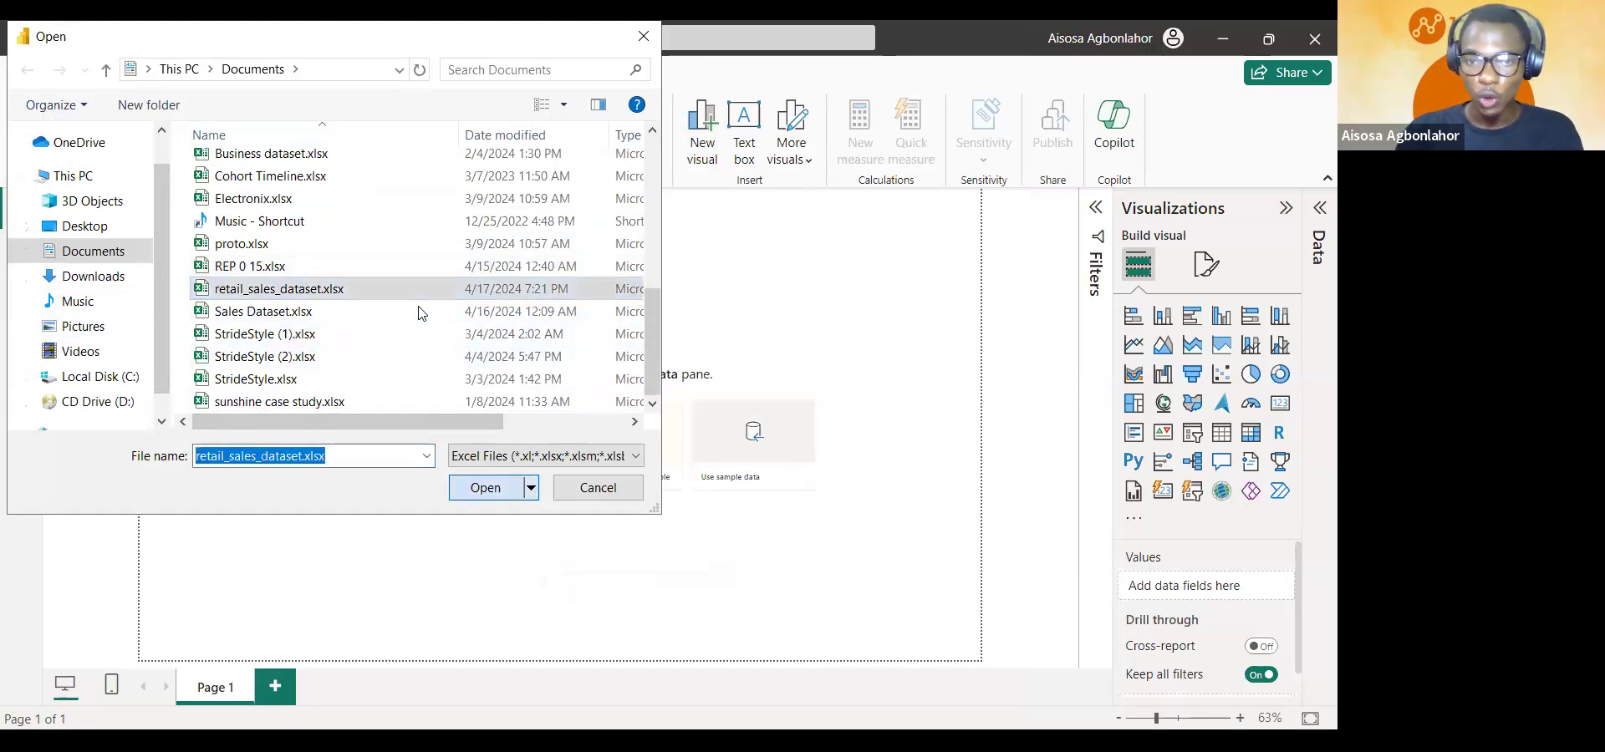
pyautogui.press('Return')
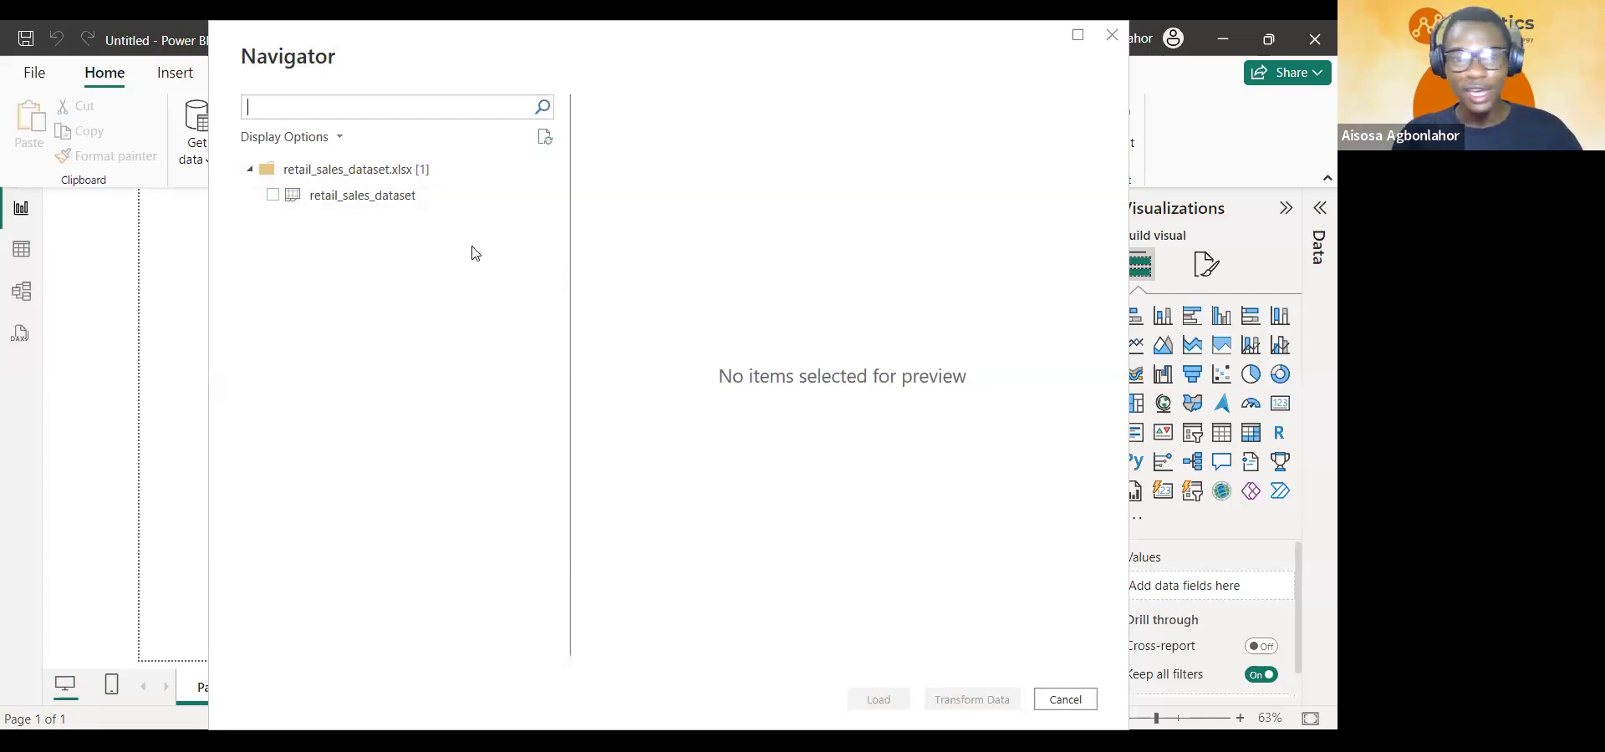
# - Preview the columns of the retail_sales_dataset sheet, load it into the report and expand its field list
pyautogui.click(273, 195)
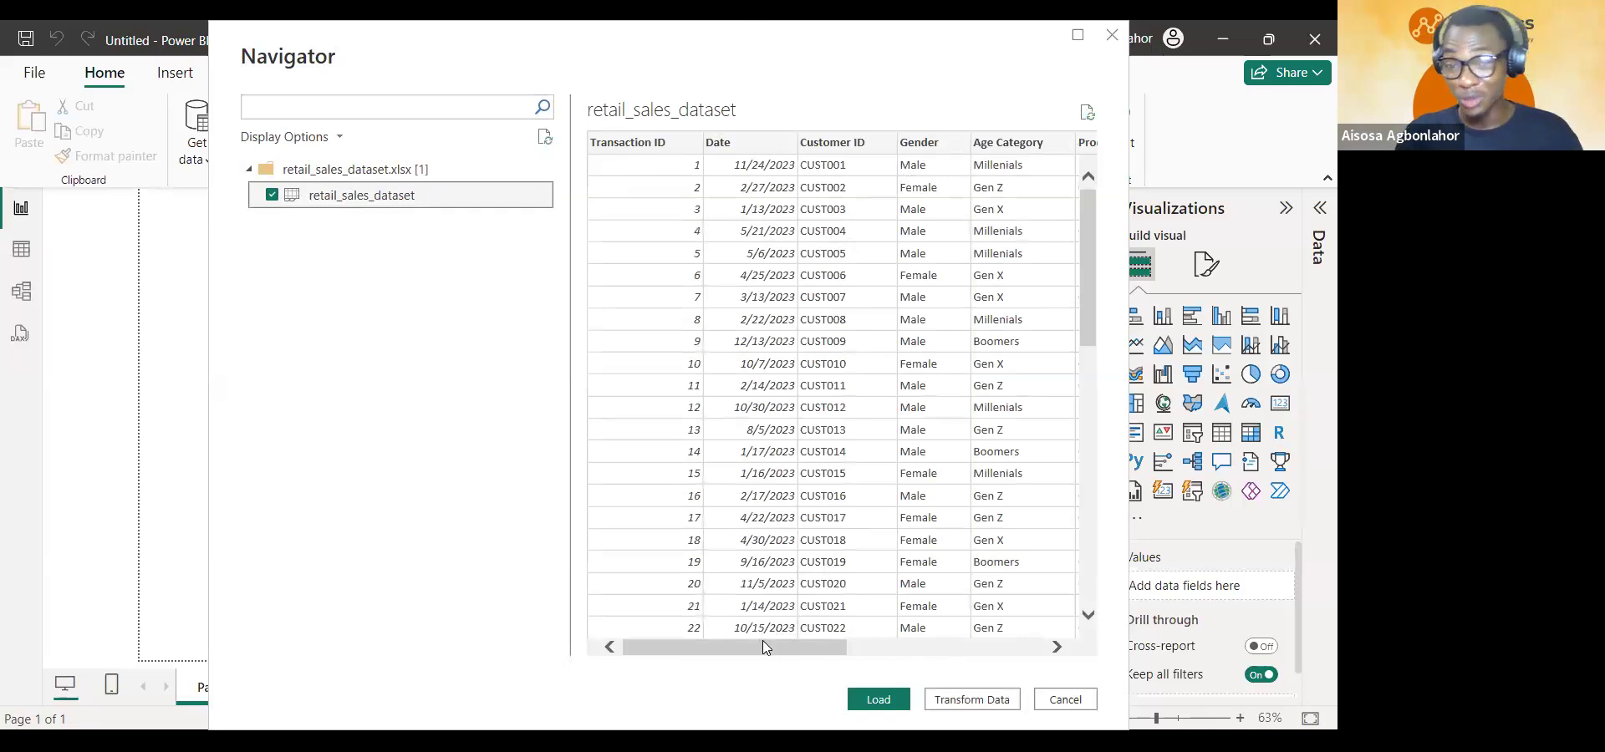
pyautogui.moveTo(762, 644); pyautogui.dragTo(934, 655)
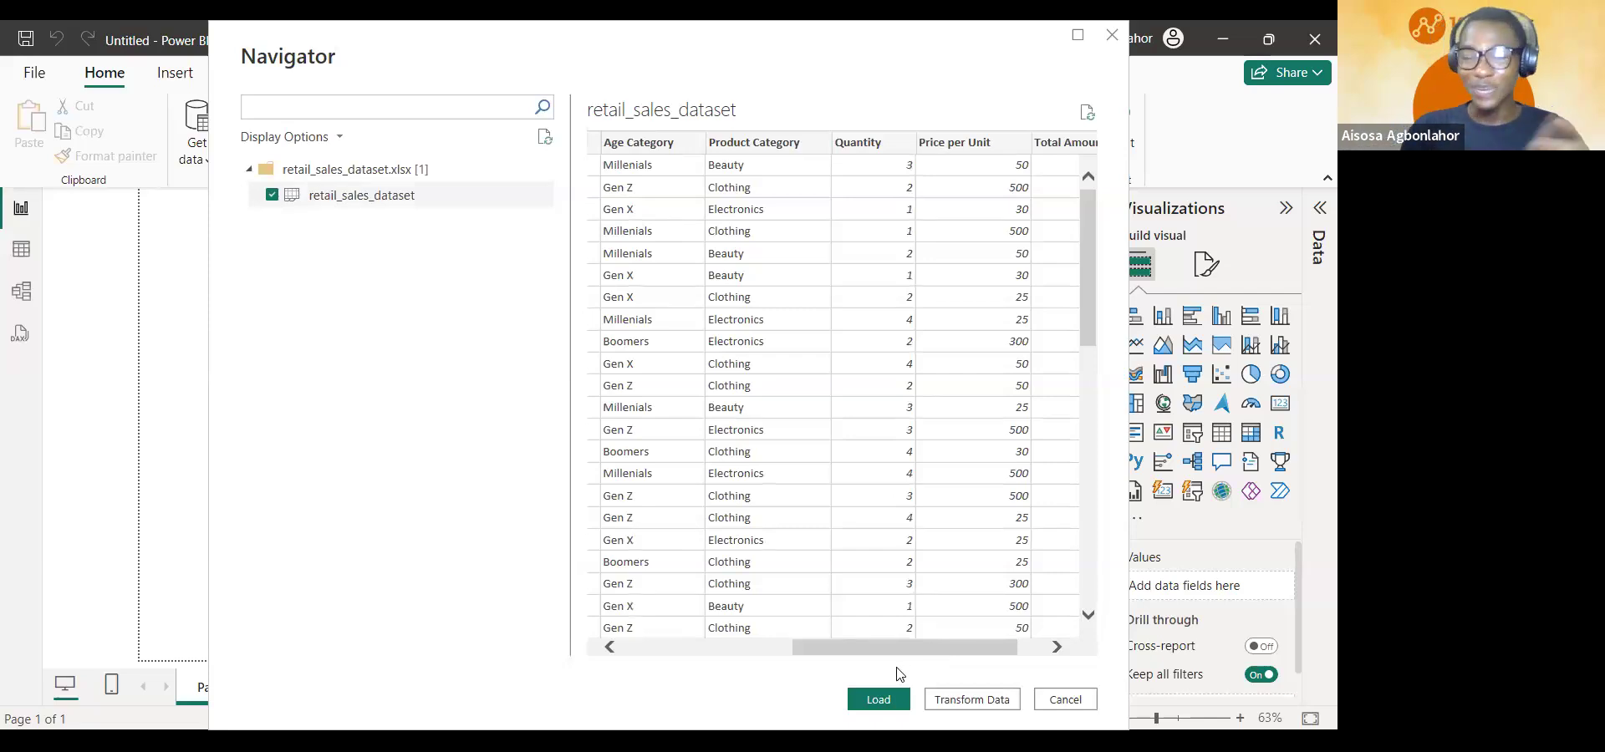
pyautogui.moveTo(870, 655); pyautogui.dragTo(911, 655)
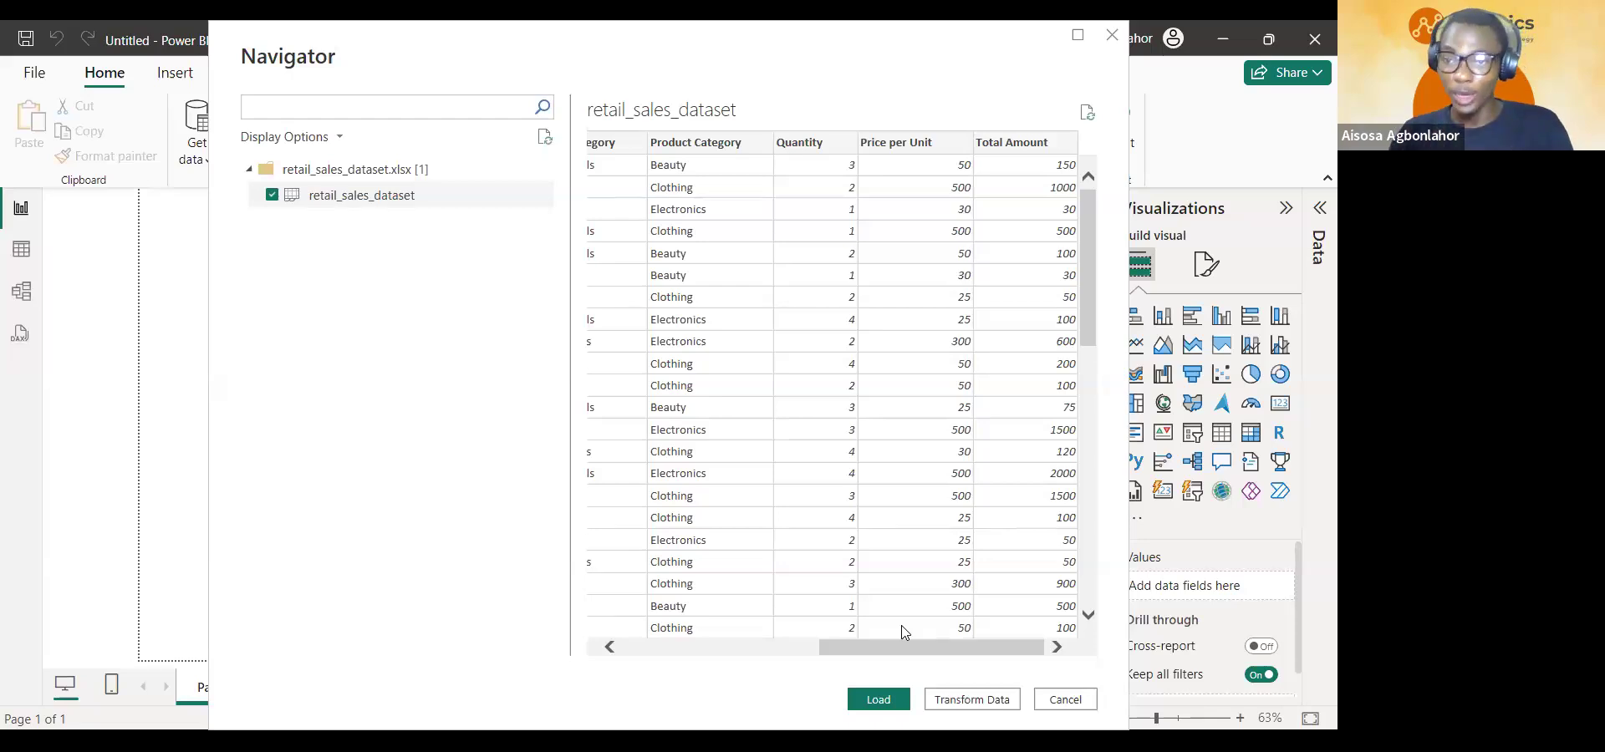
pyautogui.click(881, 702)
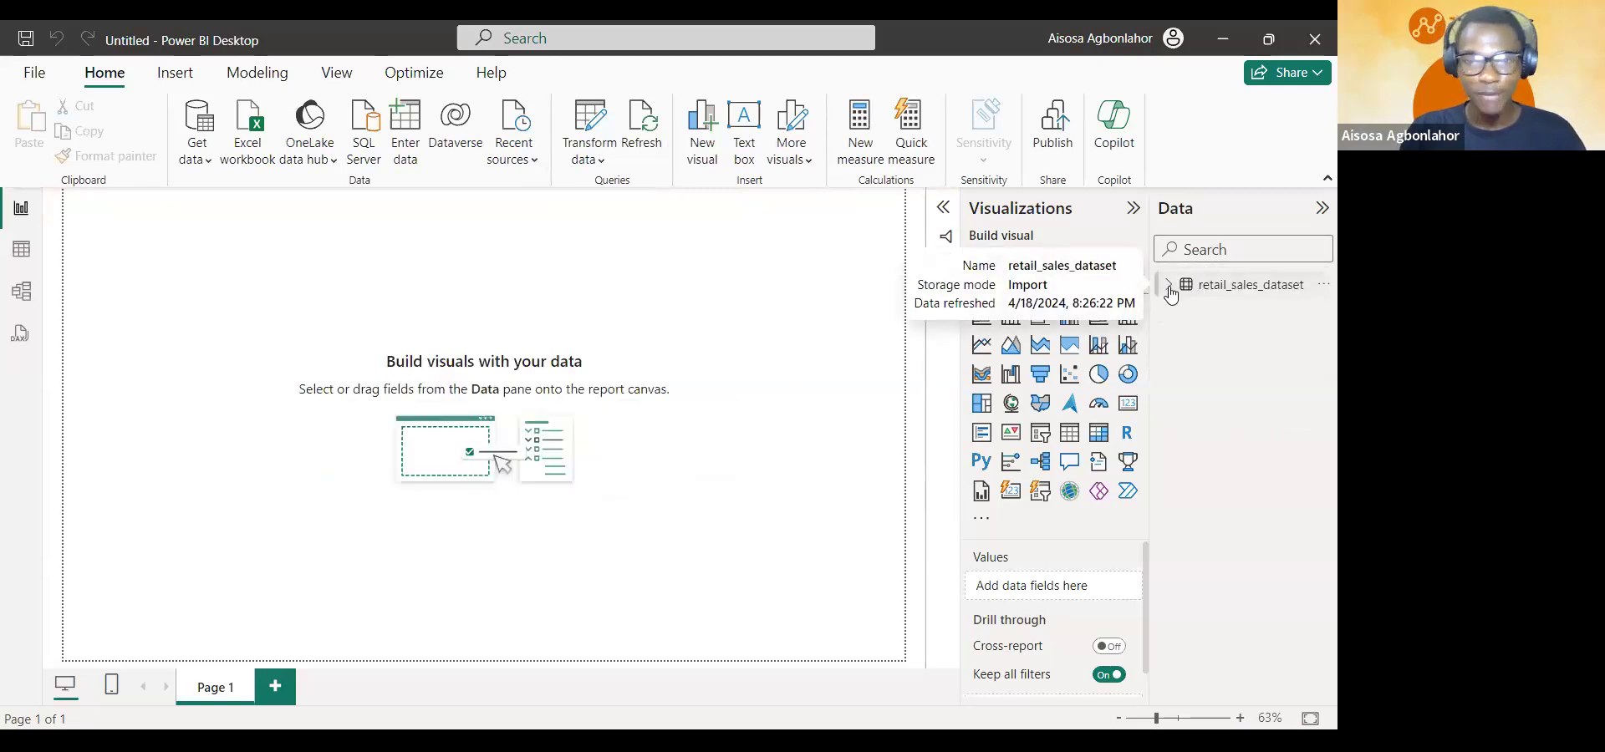
pyautogui.click(1170, 285)
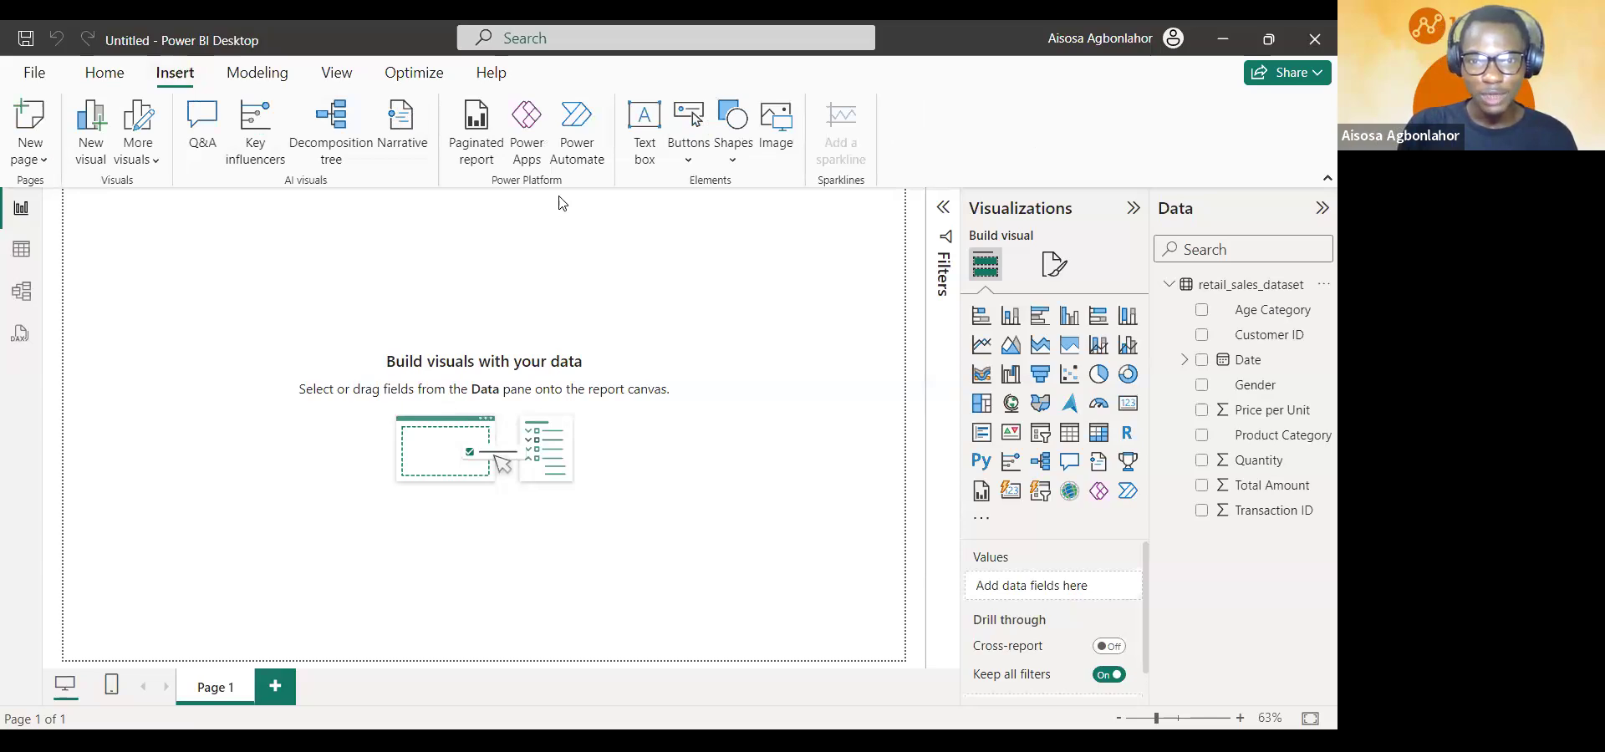
# - Insert a rectangle shape and stretch it across the upper part of the report page as a banner
pyautogui.click(739, 134)
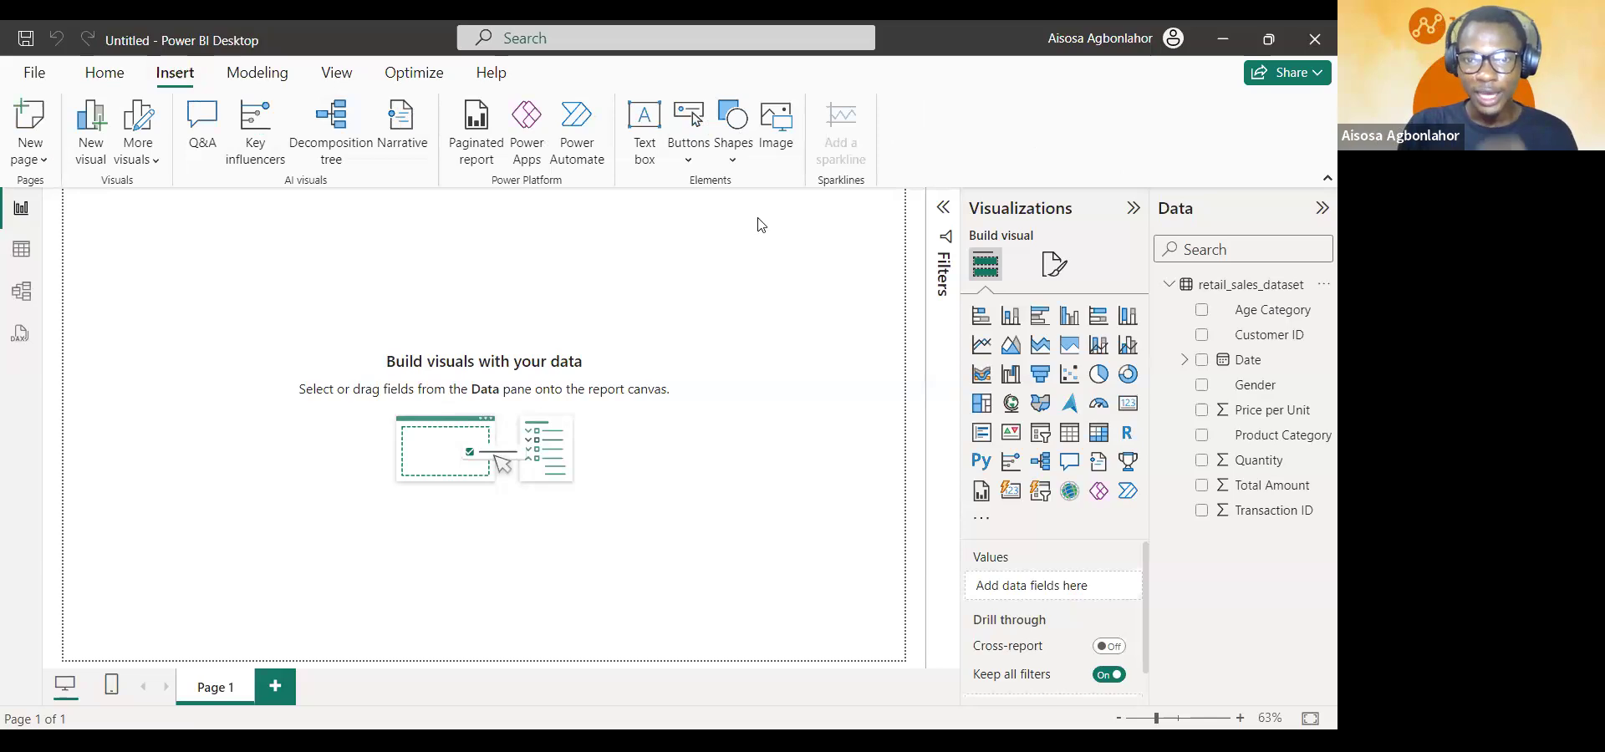
pyautogui.click(752, 230)
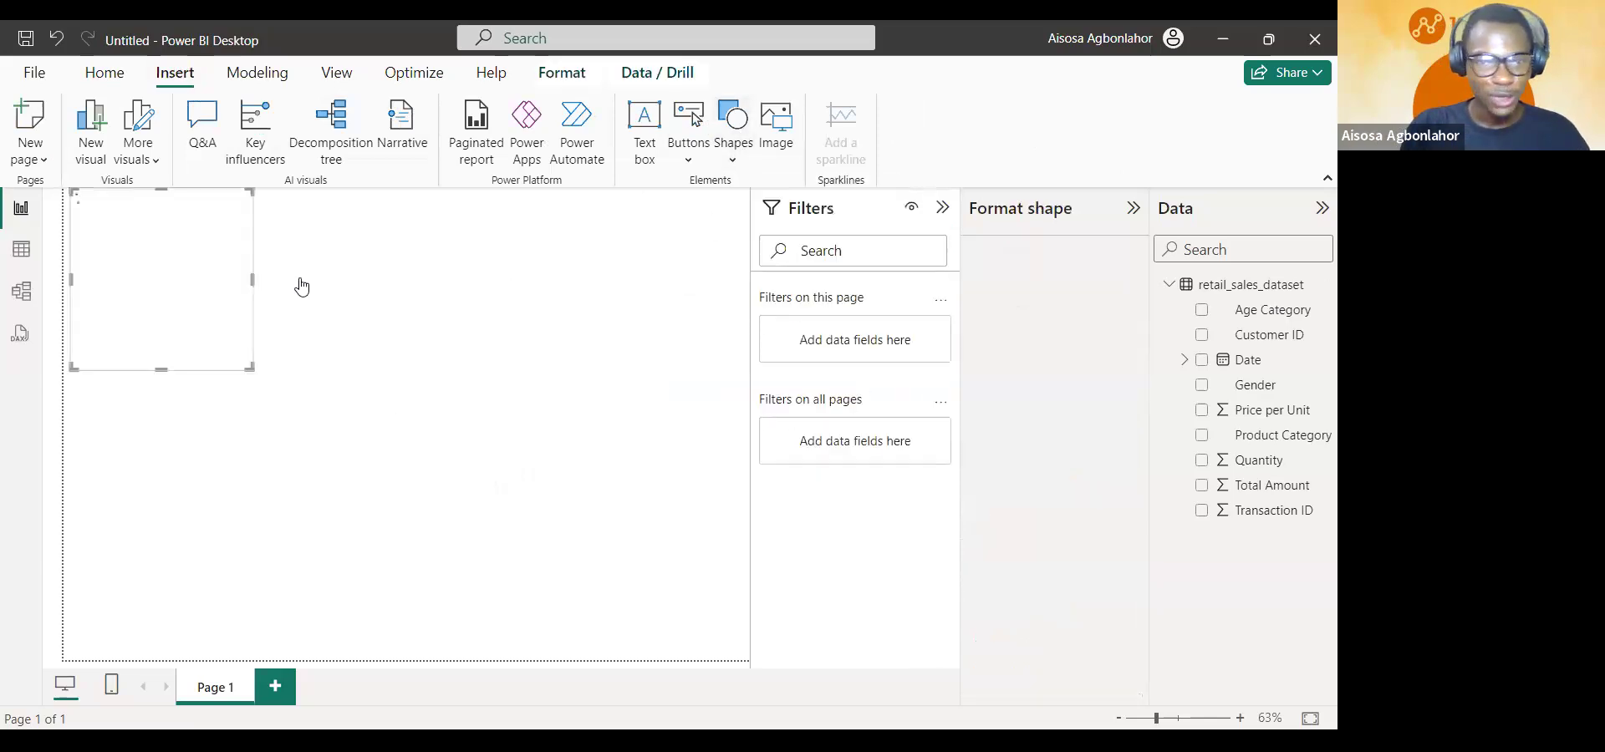
pyautogui.moveTo(201, 338); pyautogui.dragTo(763, 363)
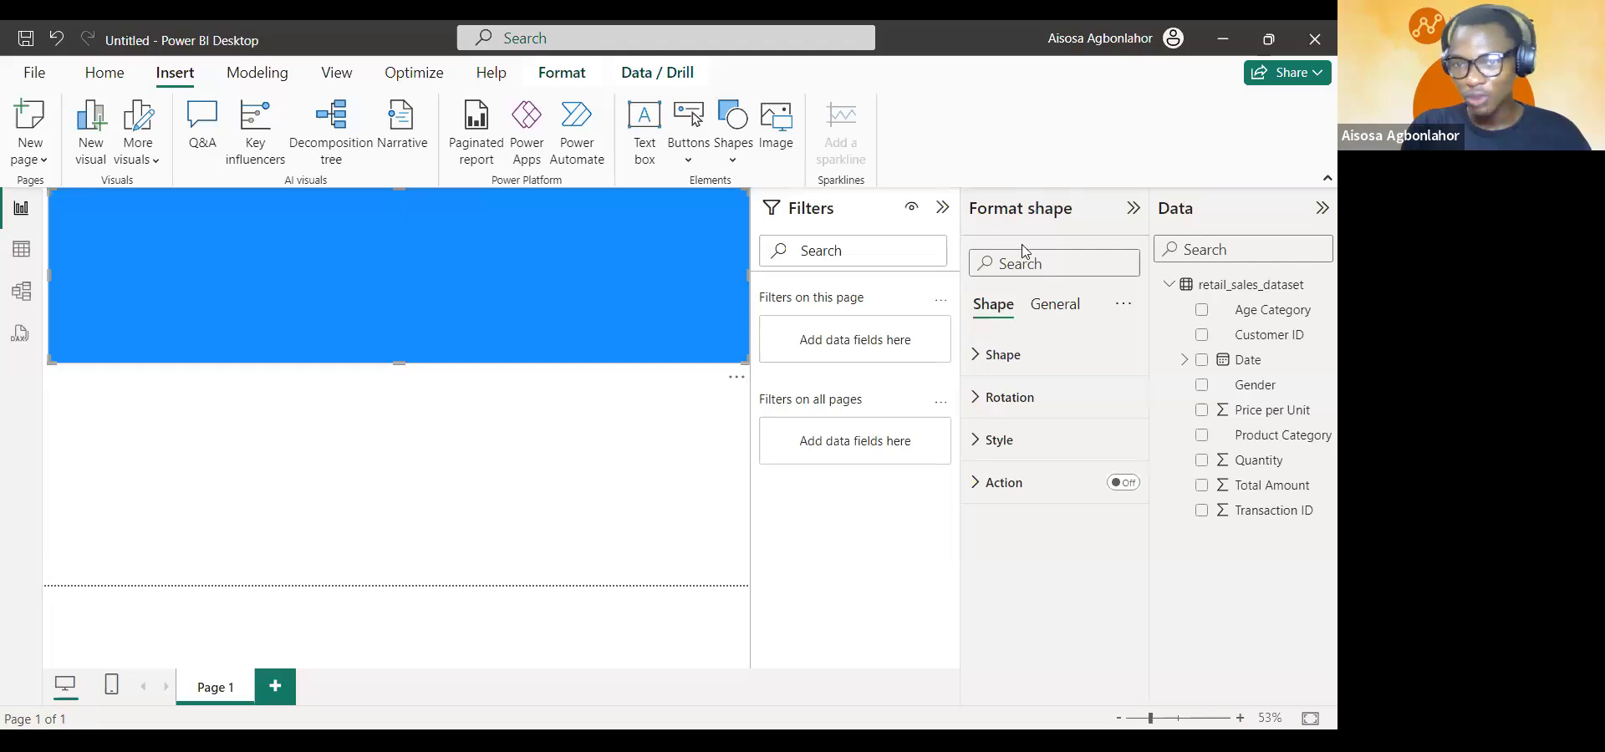
# - Change the banner rectangle's fill color to dark navy blue
pyautogui.click(1001, 456)
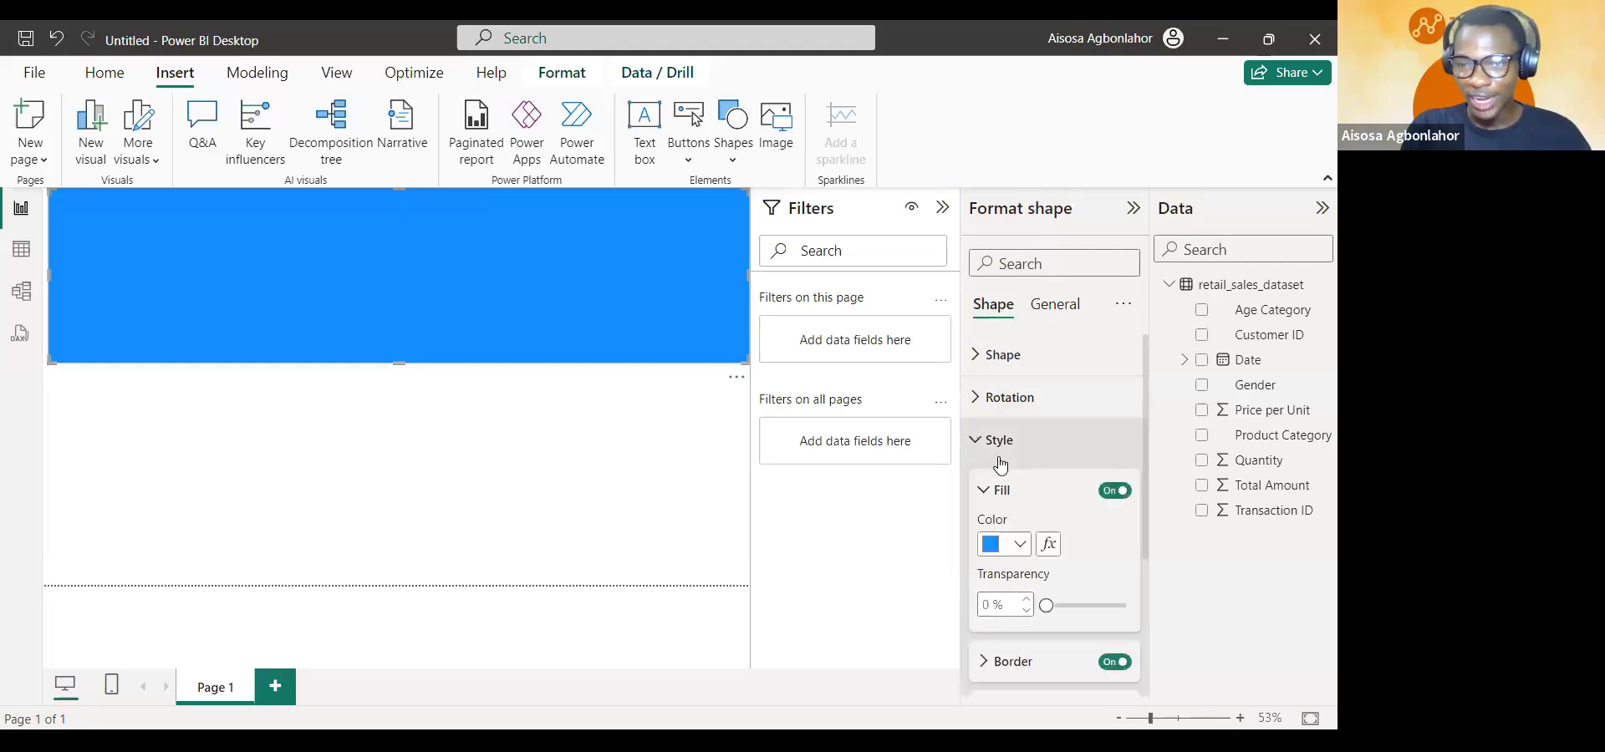
pyautogui.click(1009, 548)
pyautogui.click(1097, 368)
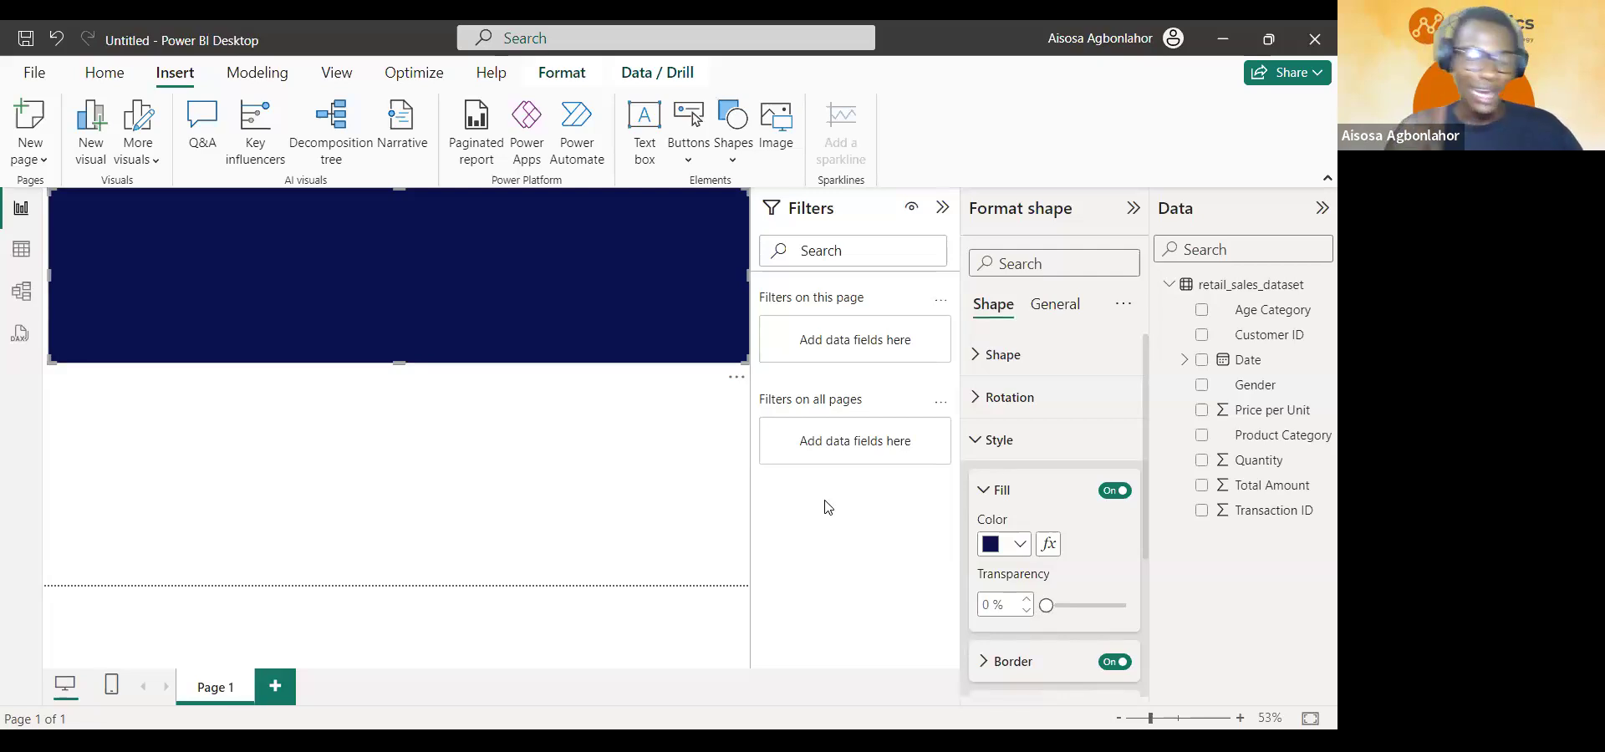
# - Examine the rows of the retail_sales_dataset table, including the age and product categories, and return to the report page
pyautogui.click(22, 250)
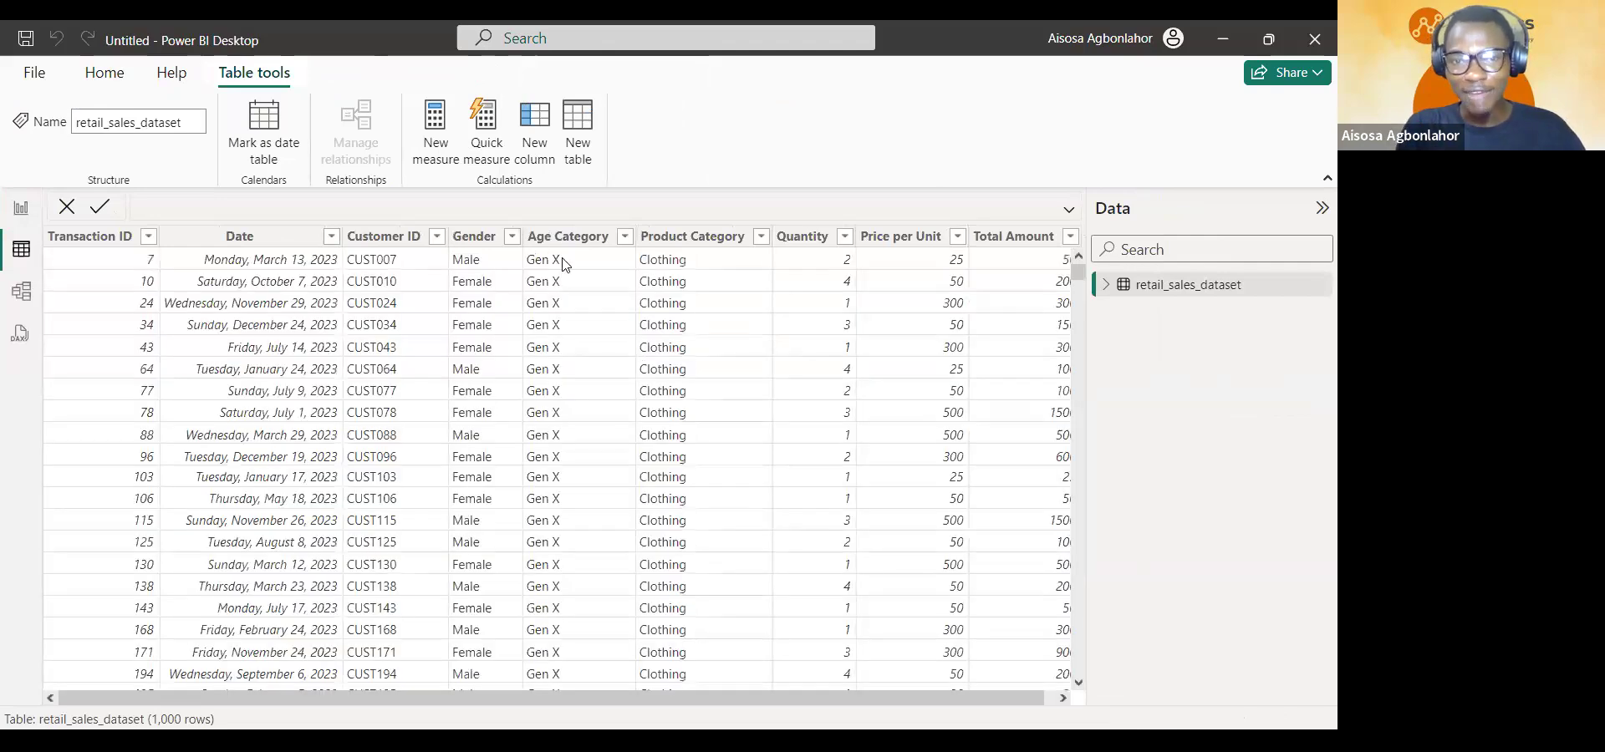
pyautogui.scroll(-20, 576, 293)
pyautogui.scroll(-20, 585, 311)
pyautogui.scroll(20, 585, 311)
pyautogui.scroll(16, 591, 296)
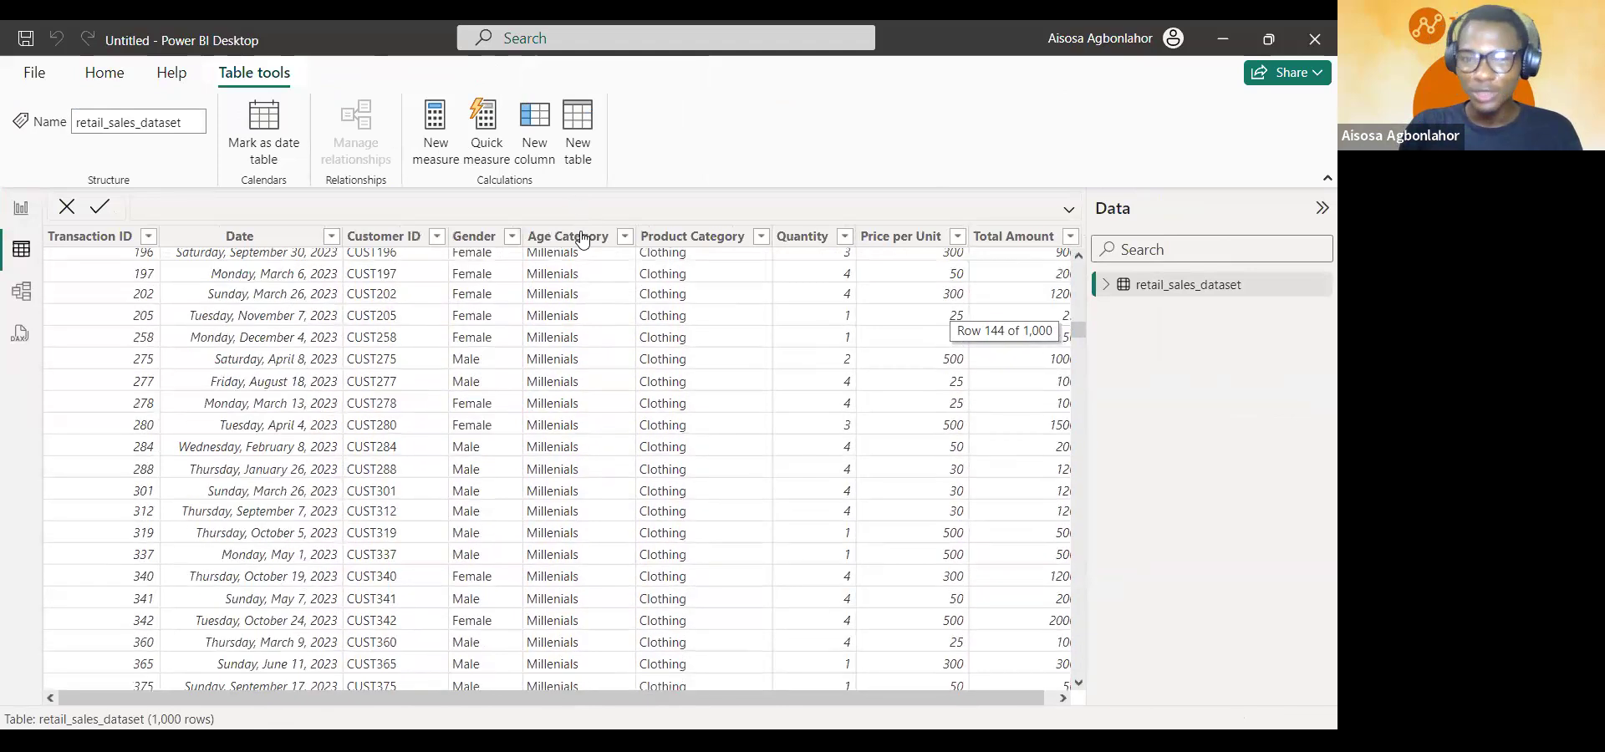
pyautogui.scroll(6, 552, 255)
pyautogui.scroll(6, 552, 255)
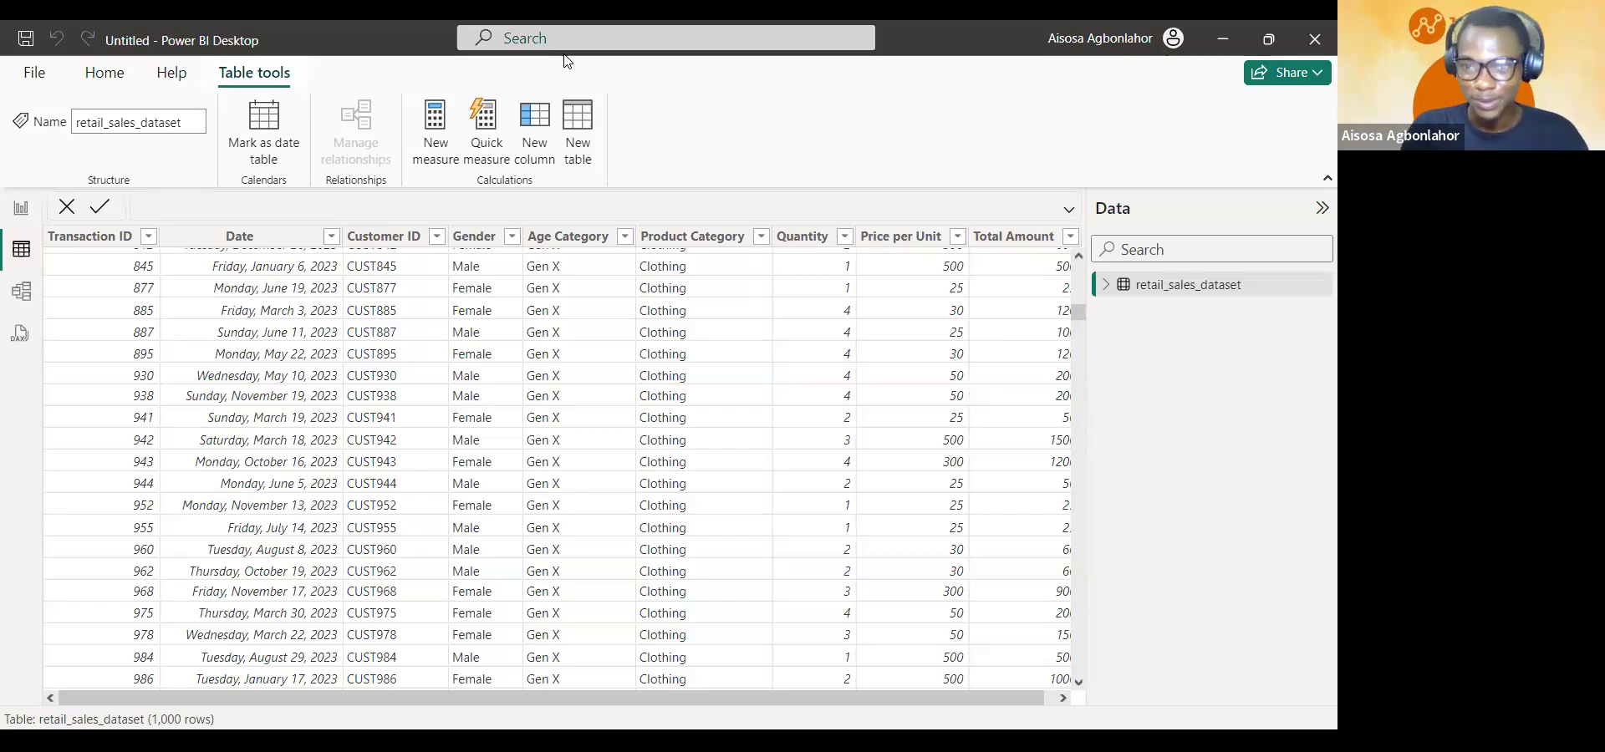
pyautogui.click(14, 219)
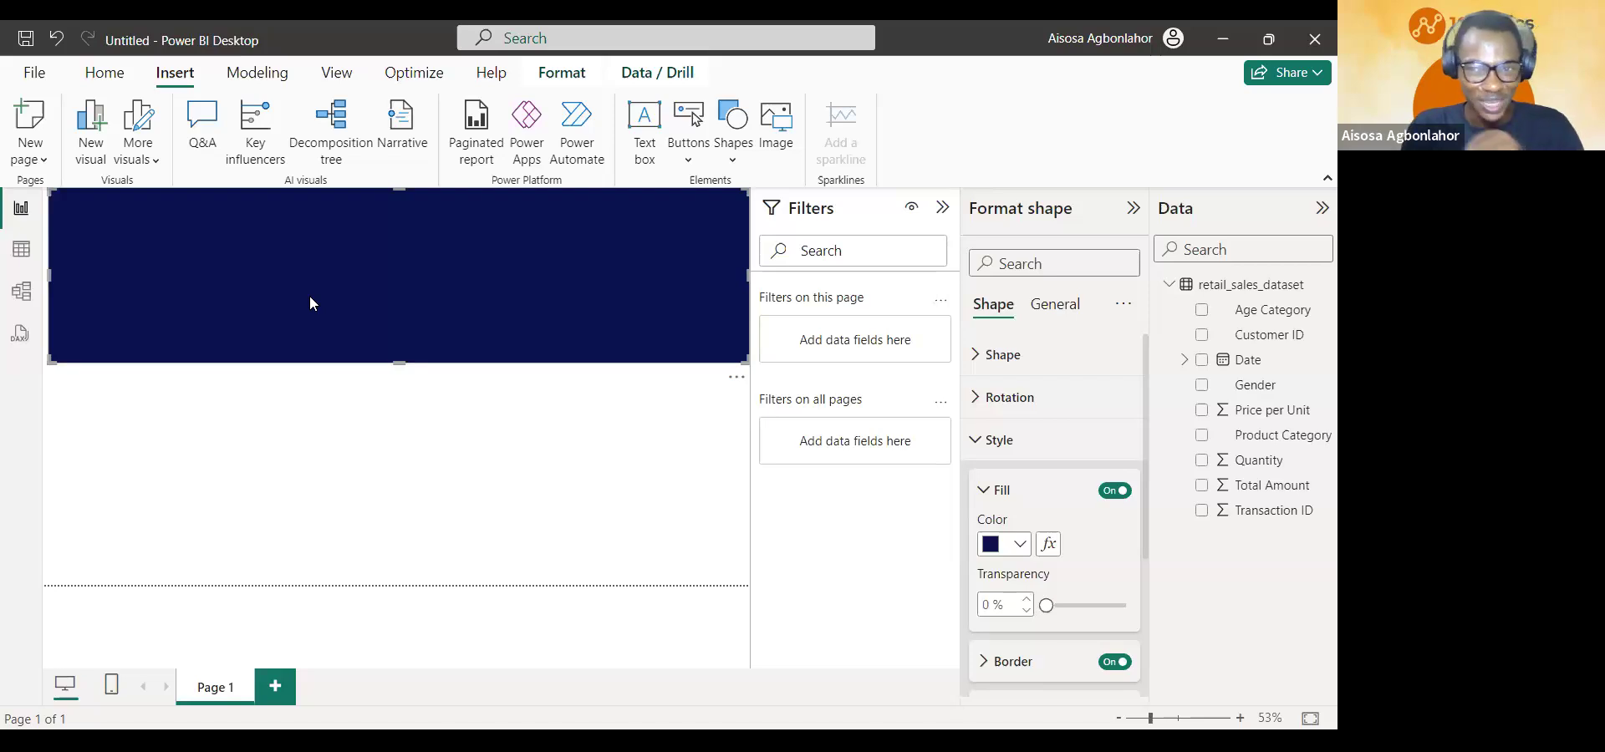
pyautogui.click(21, 268)
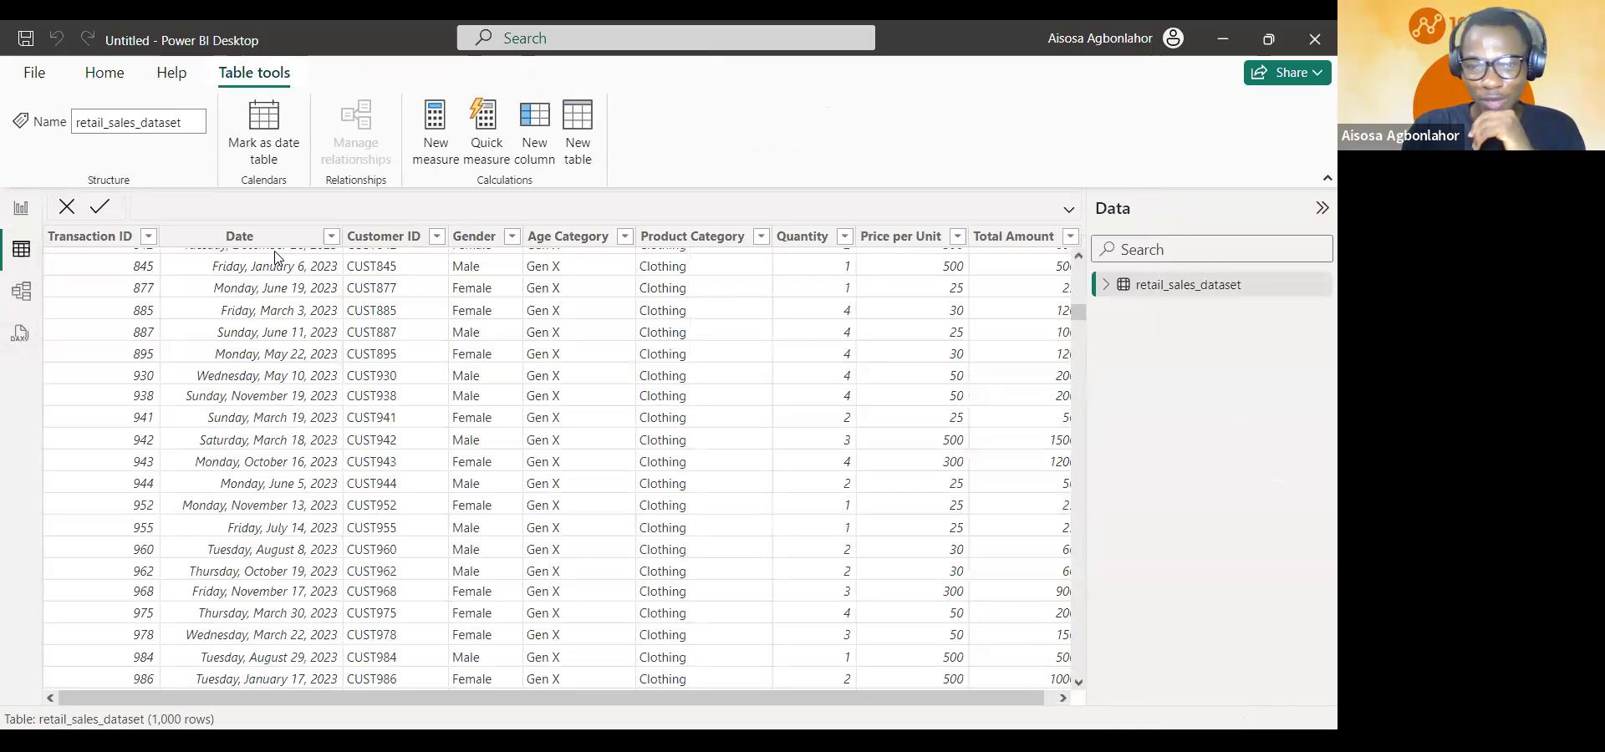
pyautogui.click(21, 209)
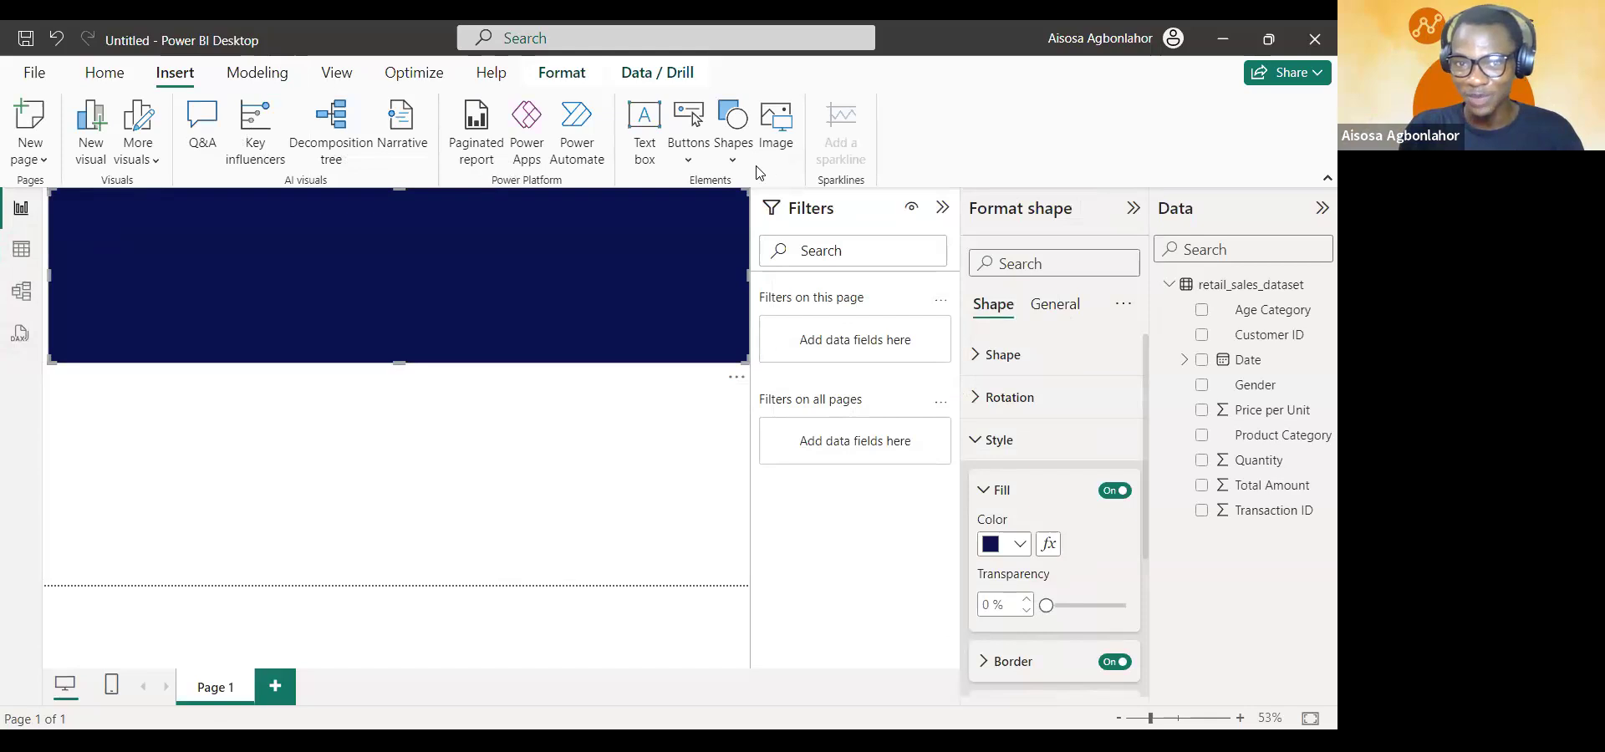
pyautogui.click(21, 254)
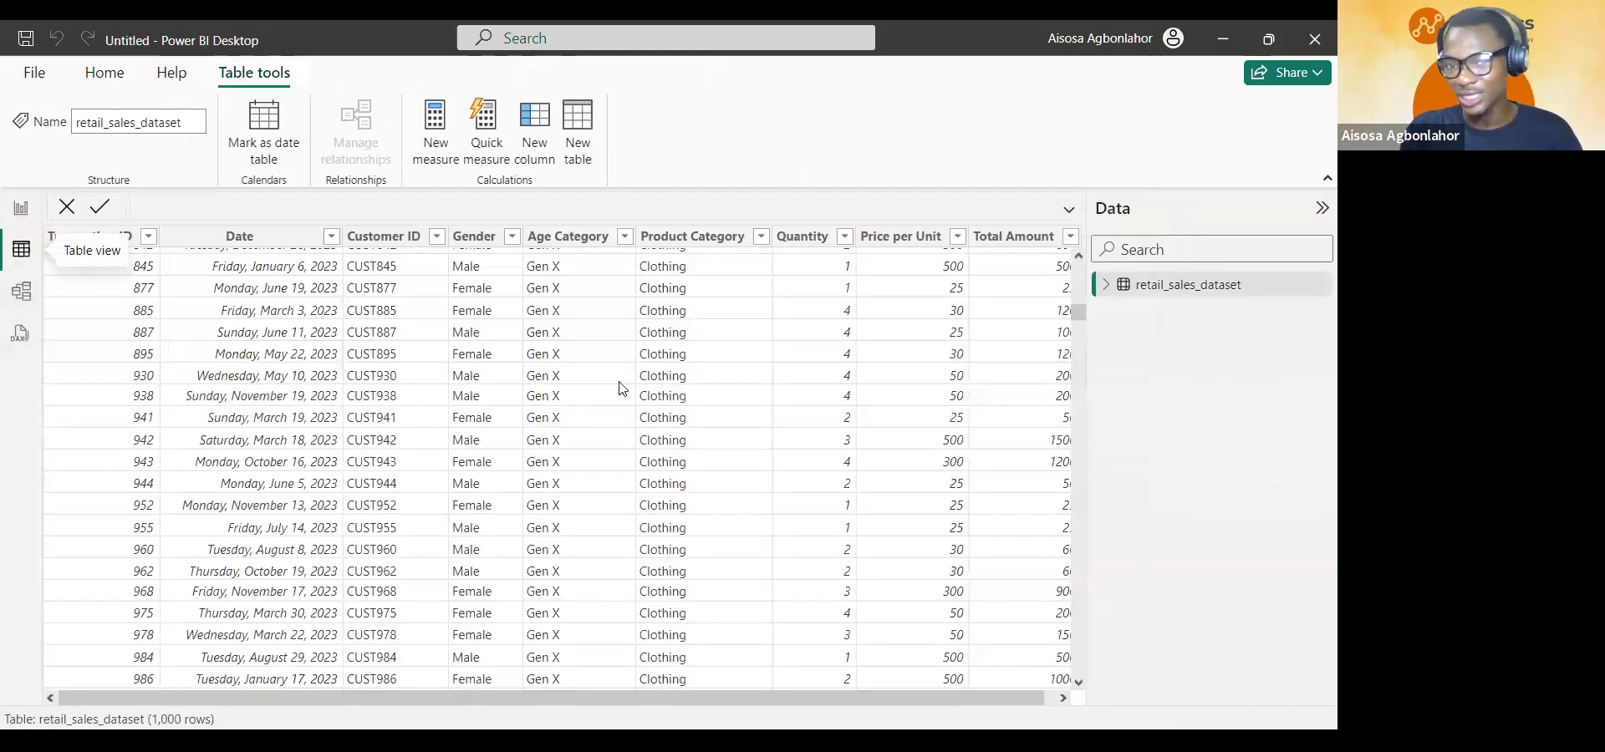
pyautogui.scroll(-15, 621, 387)
pyautogui.scroll(10, 621, 387)
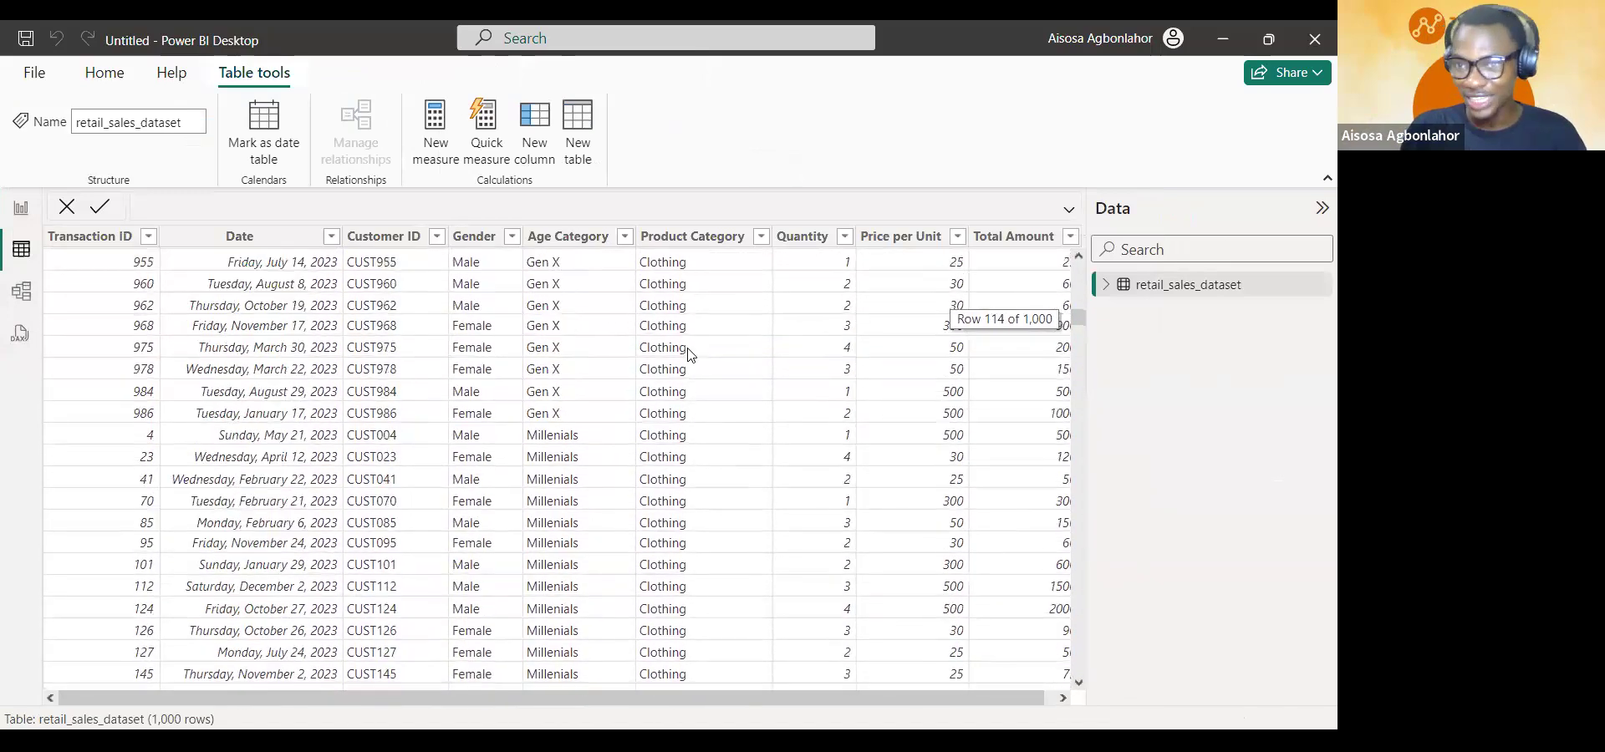
pyautogui.click(20, 209)
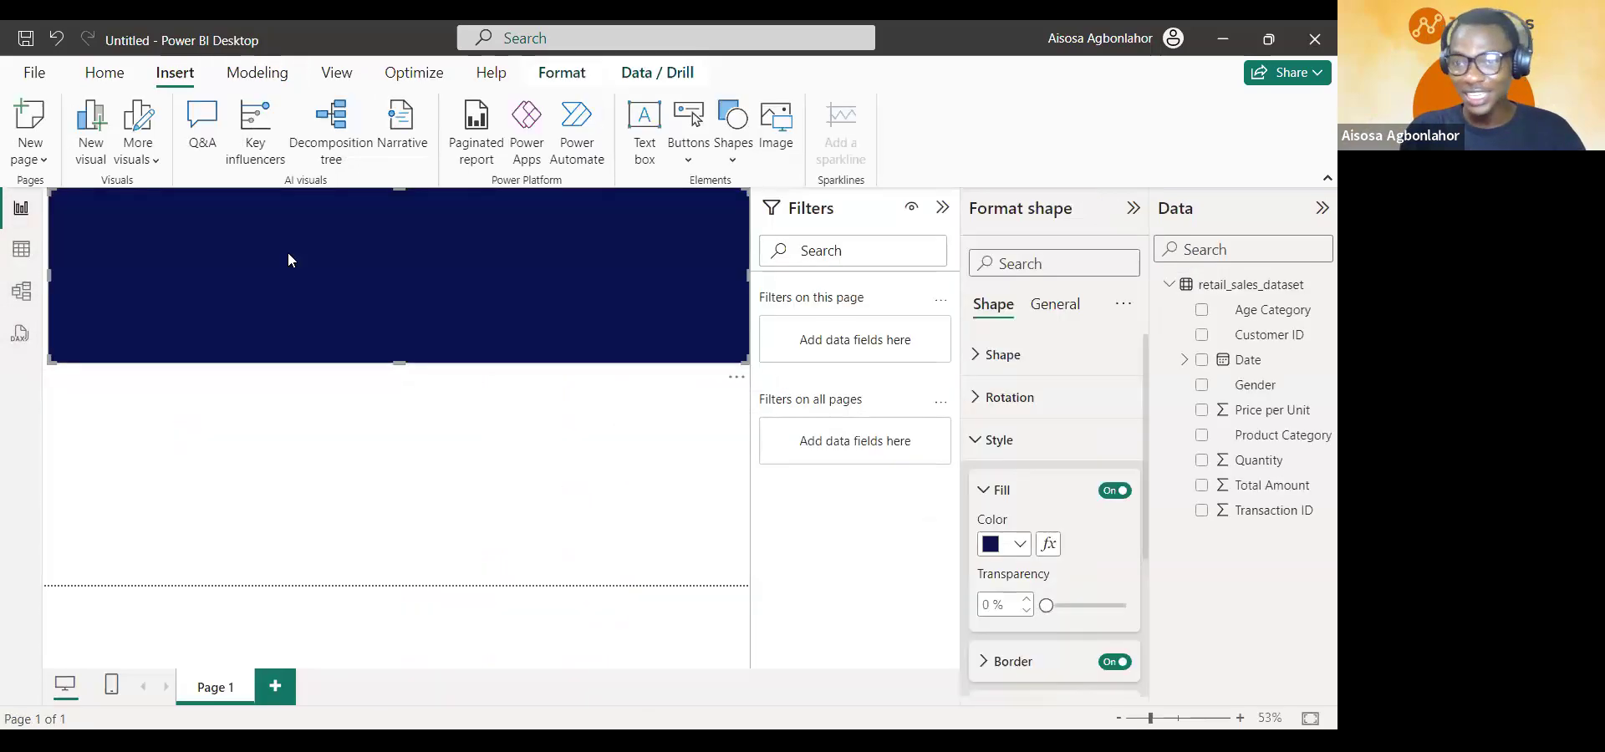
# - Add an empty stacked bar chart to the page, make it narrower and place it overlapping the banner's lower edge
pyautogui.click(233, 501)
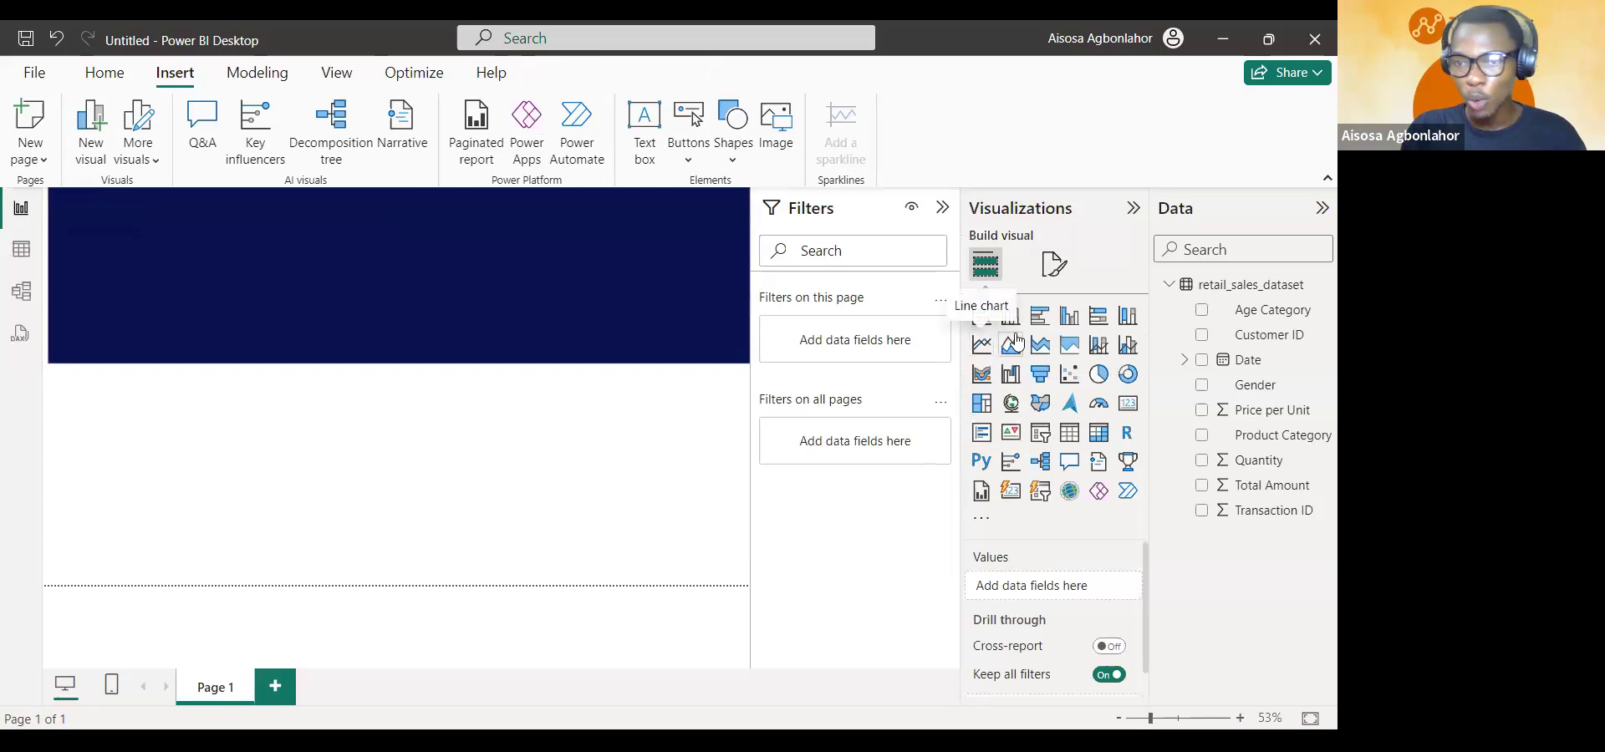
pyautogui.moveTo(987, 316); pyautogui.dragTo(193, 374)
pyautogui.moveTo(224, 444); pyautogui.dragTo(219, 373)
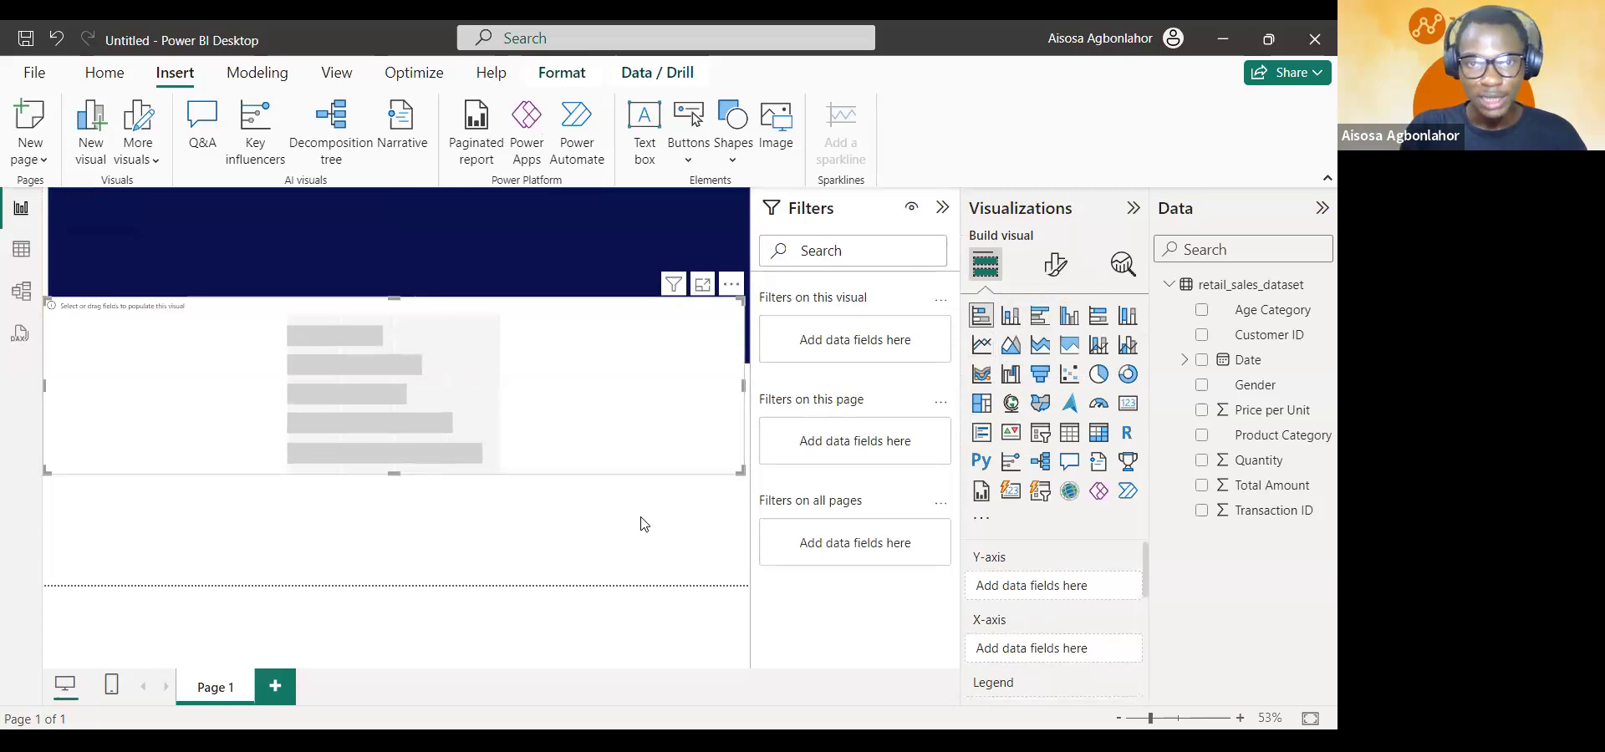
pyautogui.moveTo(740, 472); pyautogui.dragTo(306, 506)
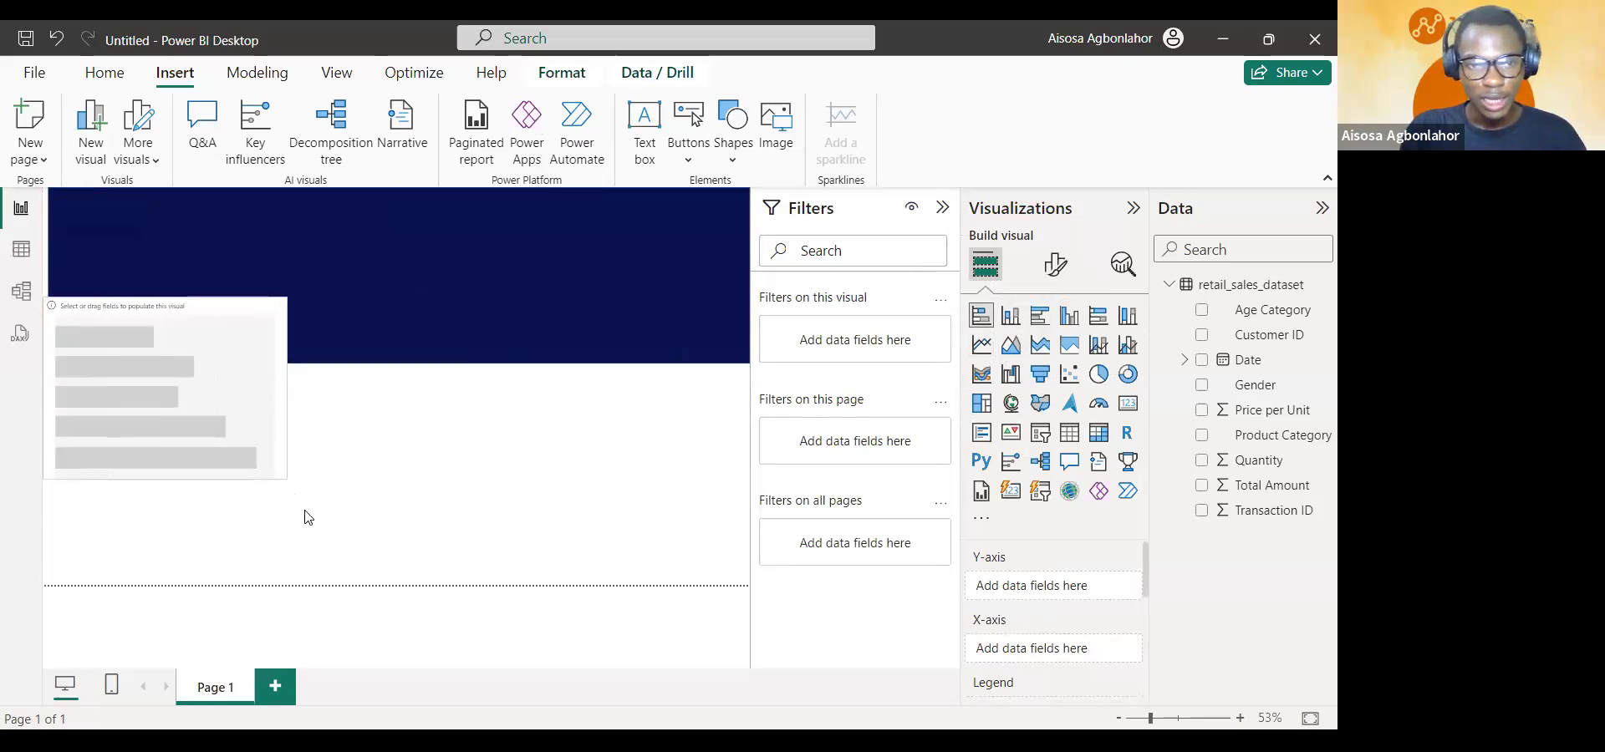
pyautogui.moveTo(284, 318); pyautogui.dragTo(420, 300)
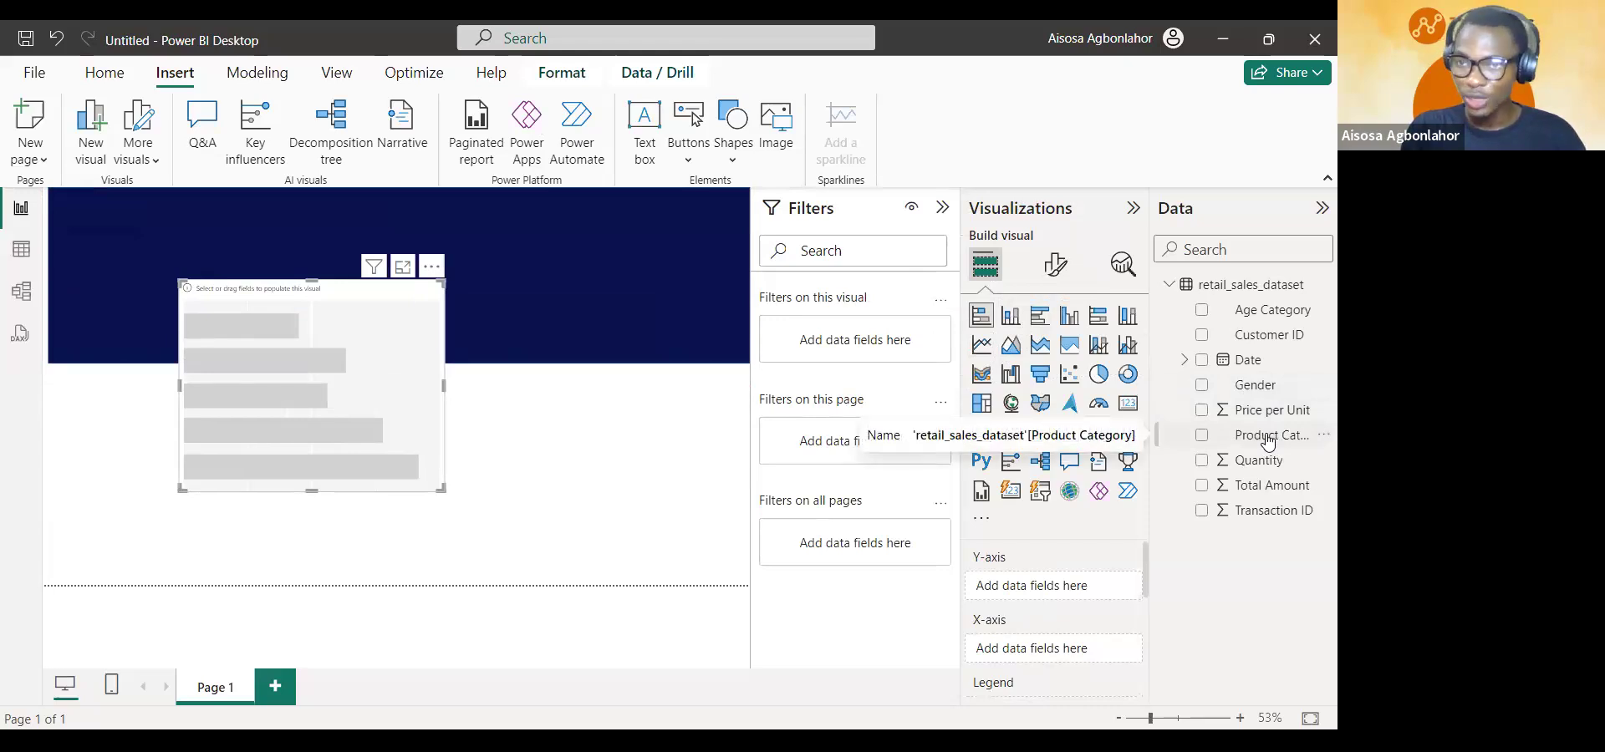
# - Assign Product Category to the bar chart's Y-axis and Quantity to its X-axis, and make the chart slightly shorter
pyautogui.moveTo(1268, 445); pyautogui.dragTo(1120, 570)
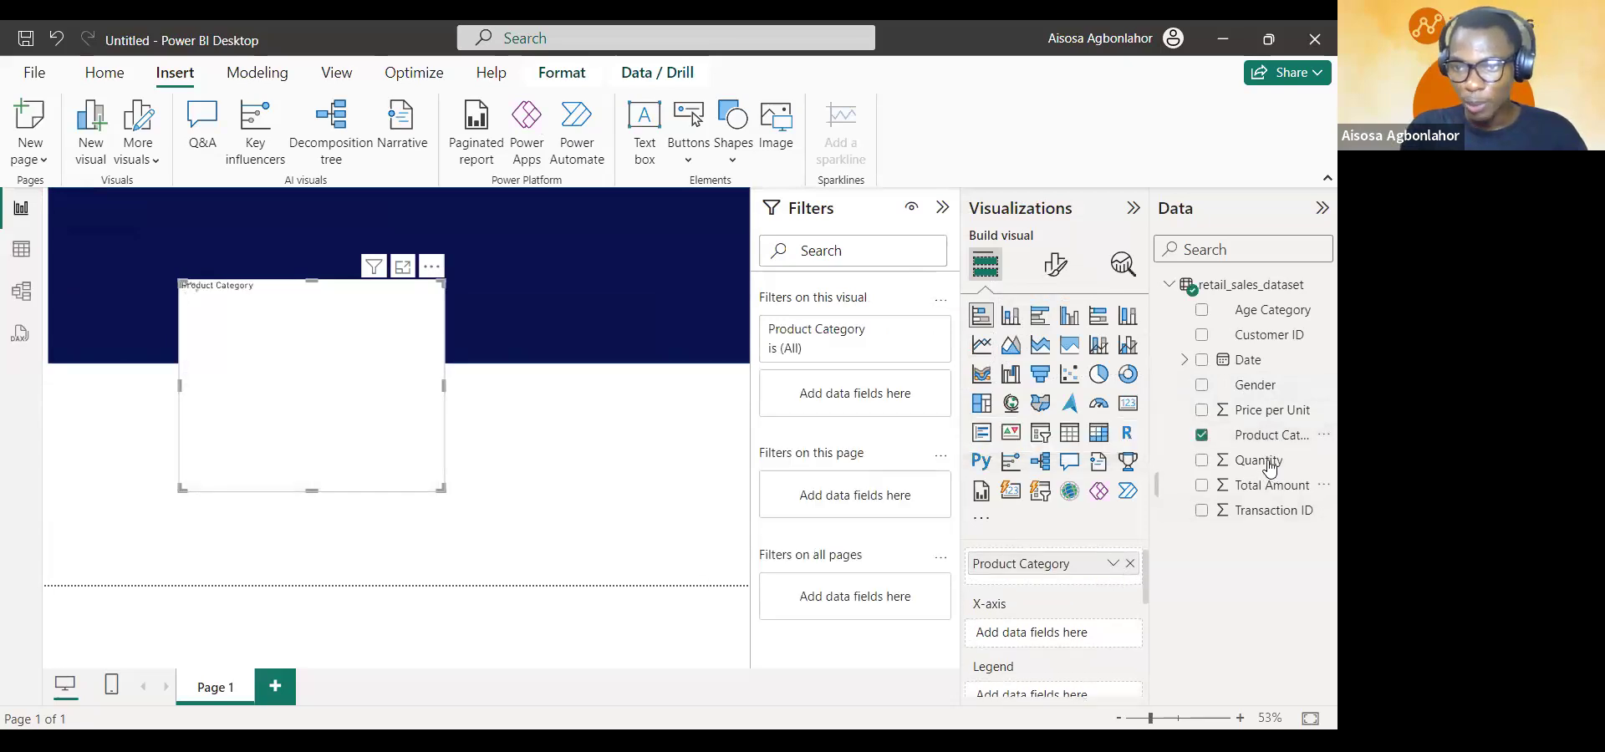
pyautogui.moveTo(1263, 462); pyautogui.dragTo(1060, 633)
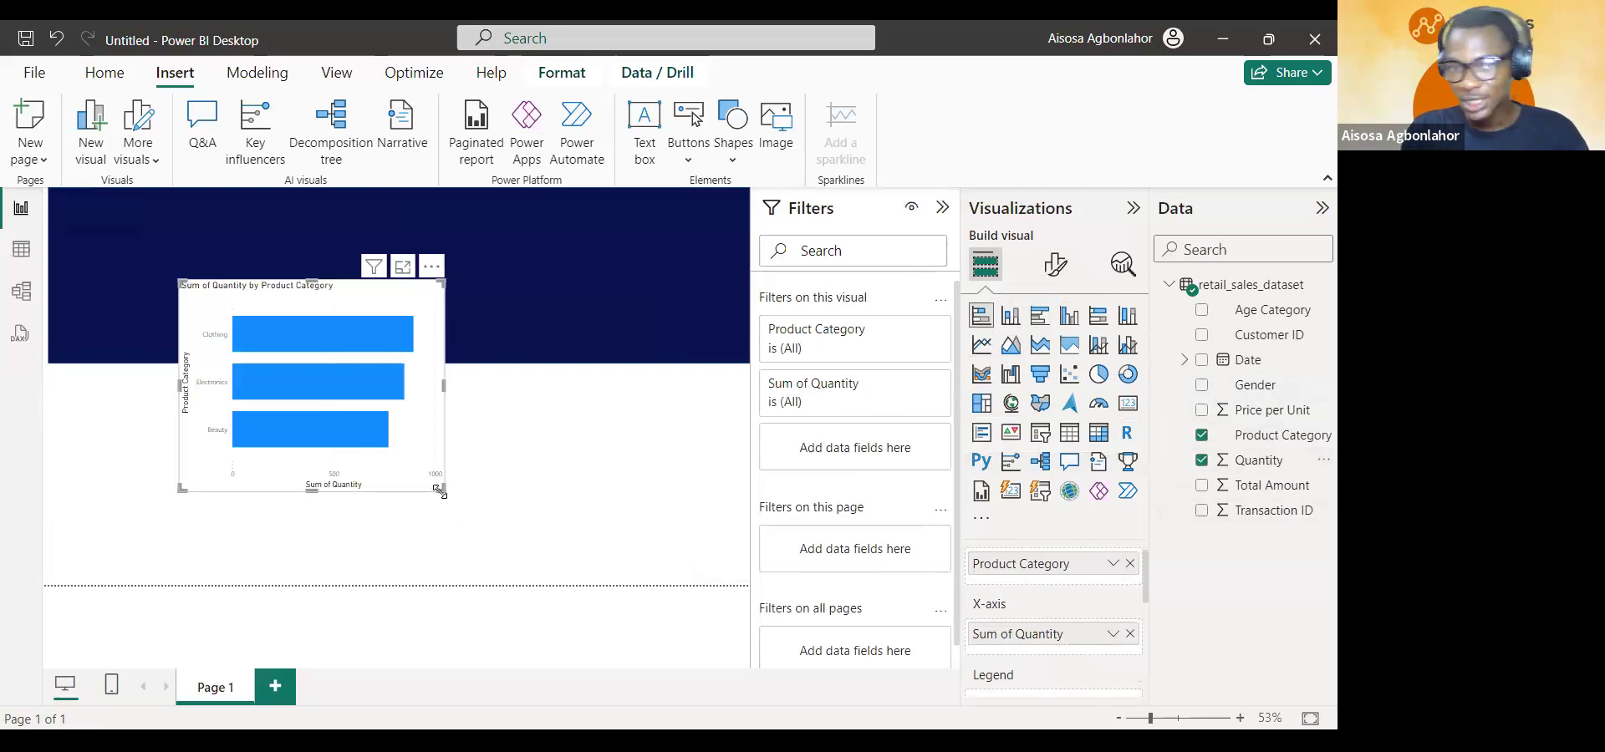
pyautogui.moveTo(439, 491); pyautogui.dragTo(437, 471)
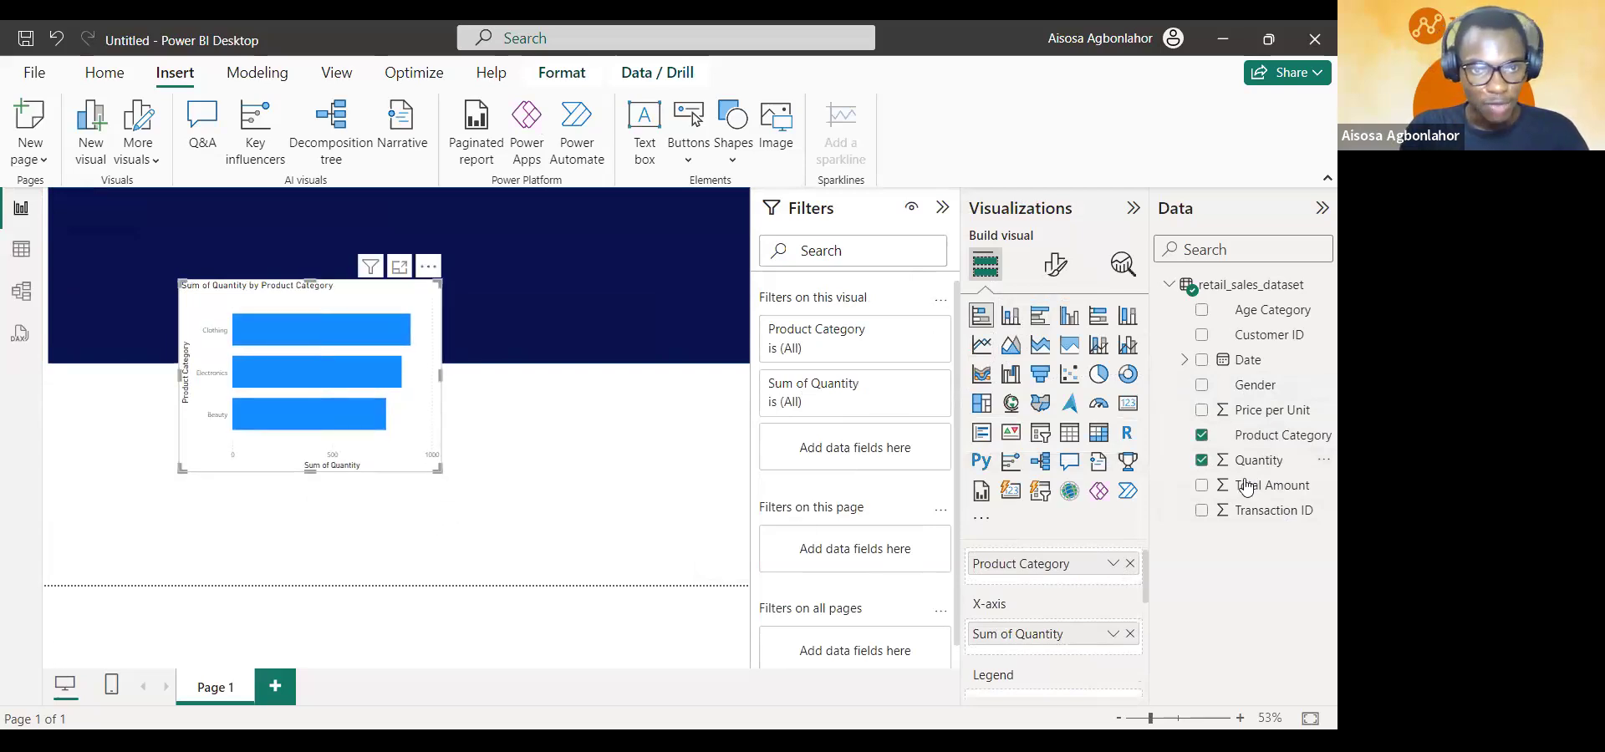
# - Shrink the Product Category bar chart and move it near the middle of the page, still overlapping the banner's lower edge
pyautogui.moveTo(249, 365)
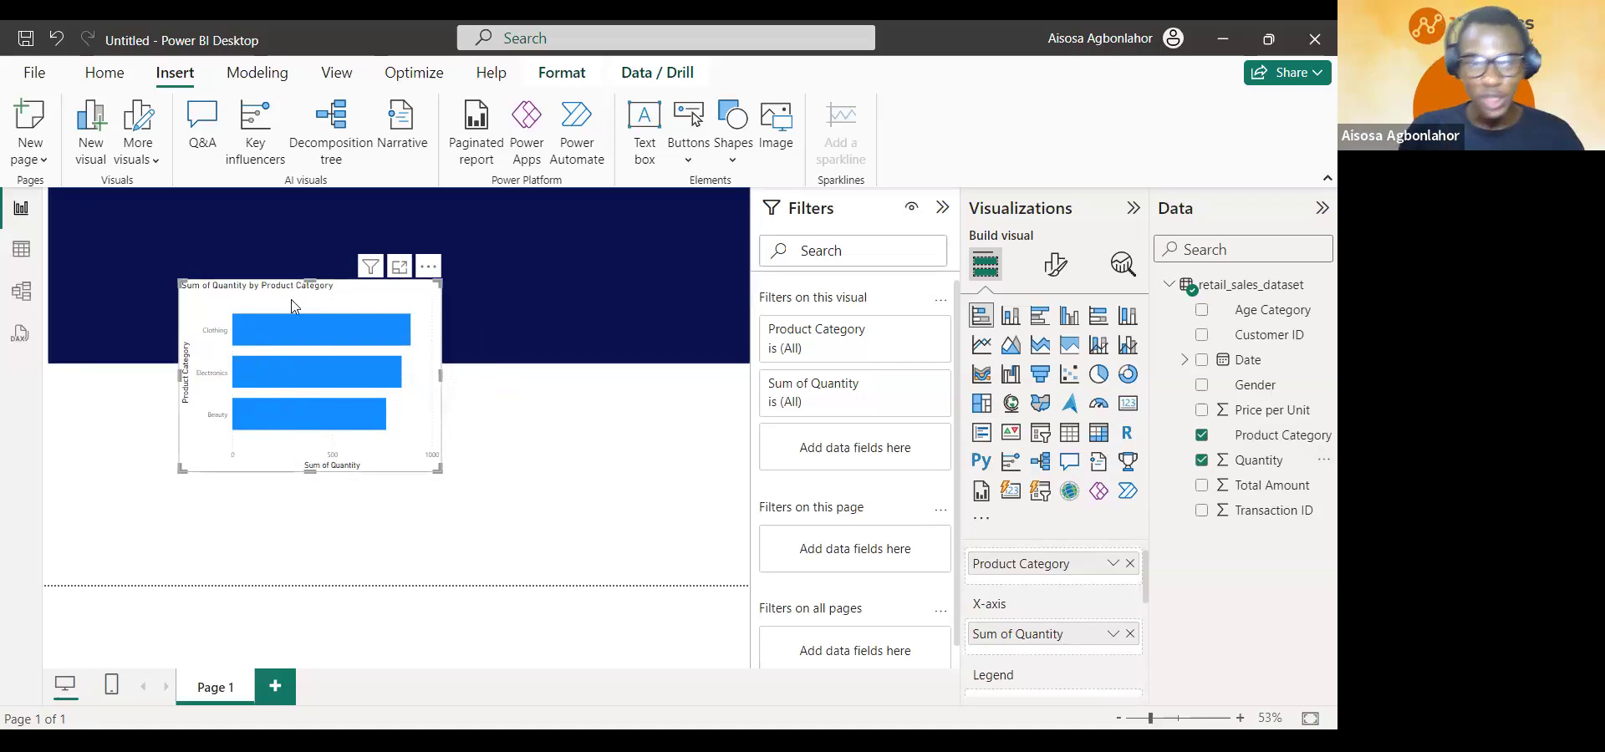
pyautogui.moveTo(319, 304); pyautogui.dragTo(397, 280)
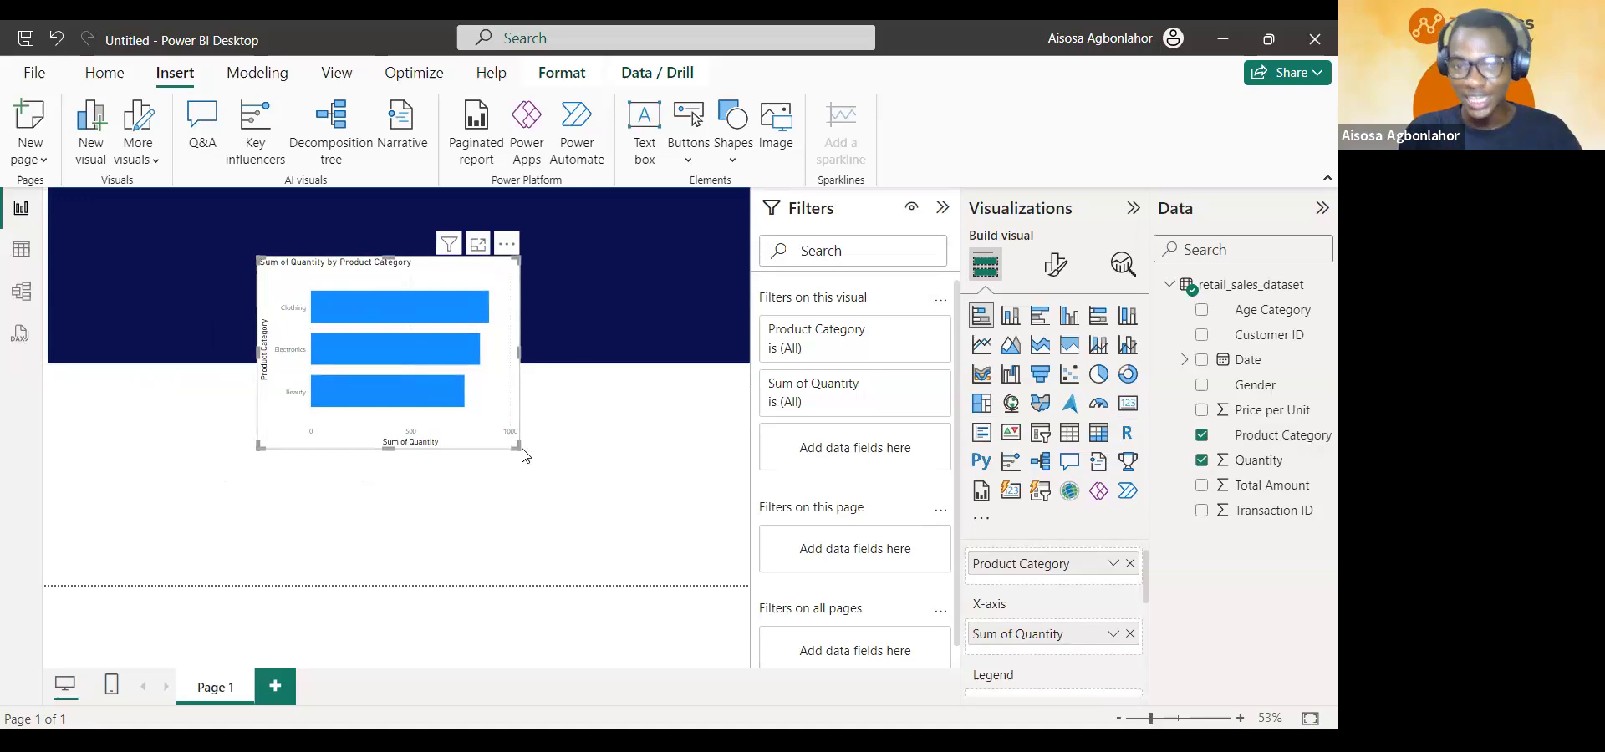
pyautogui.moveTo(521, 449); pyautogui.dragTo(609, 524)
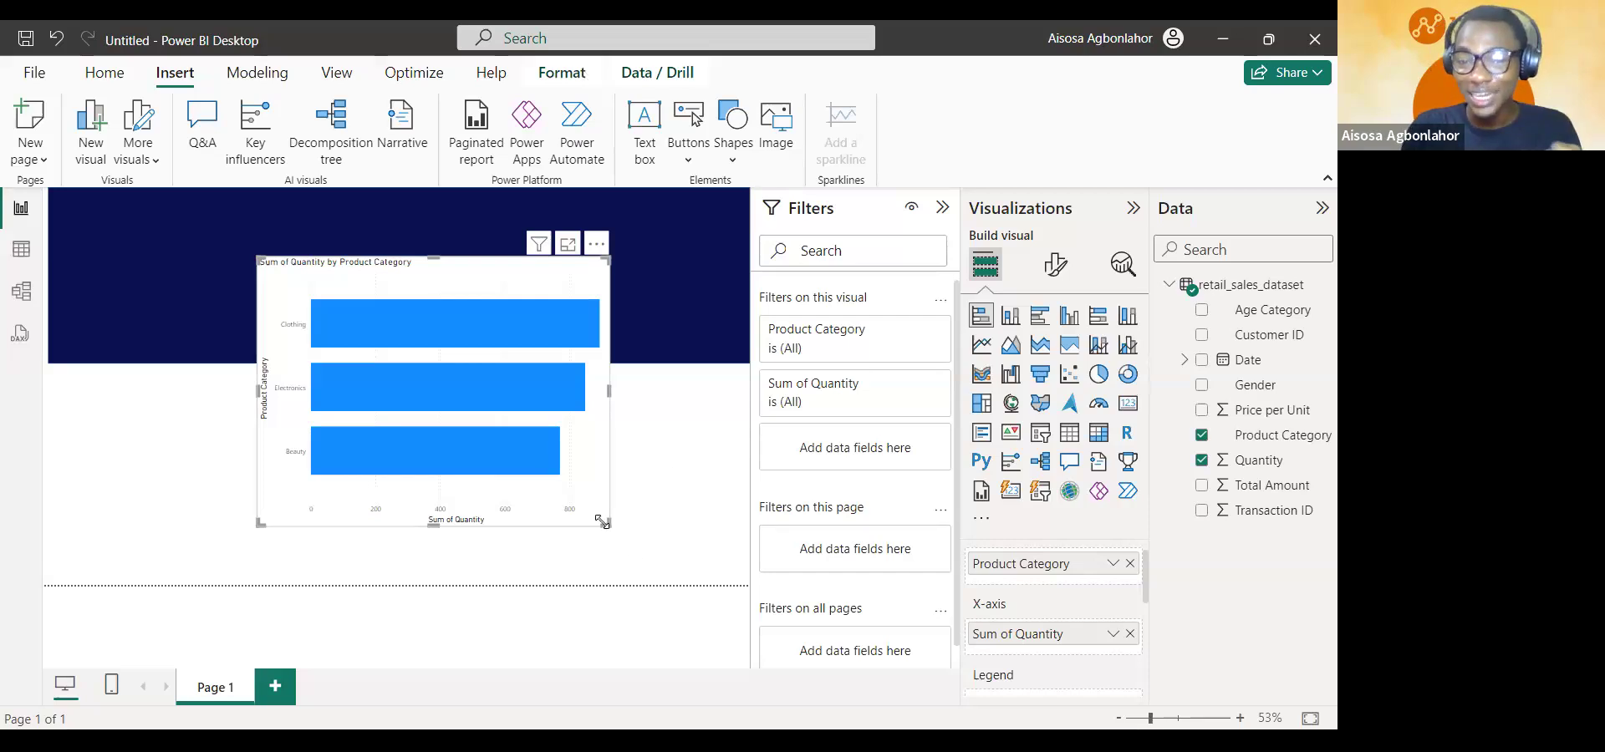
pyautogui.moveTo(603, 522); pyautogui.dragTo(510, 436)
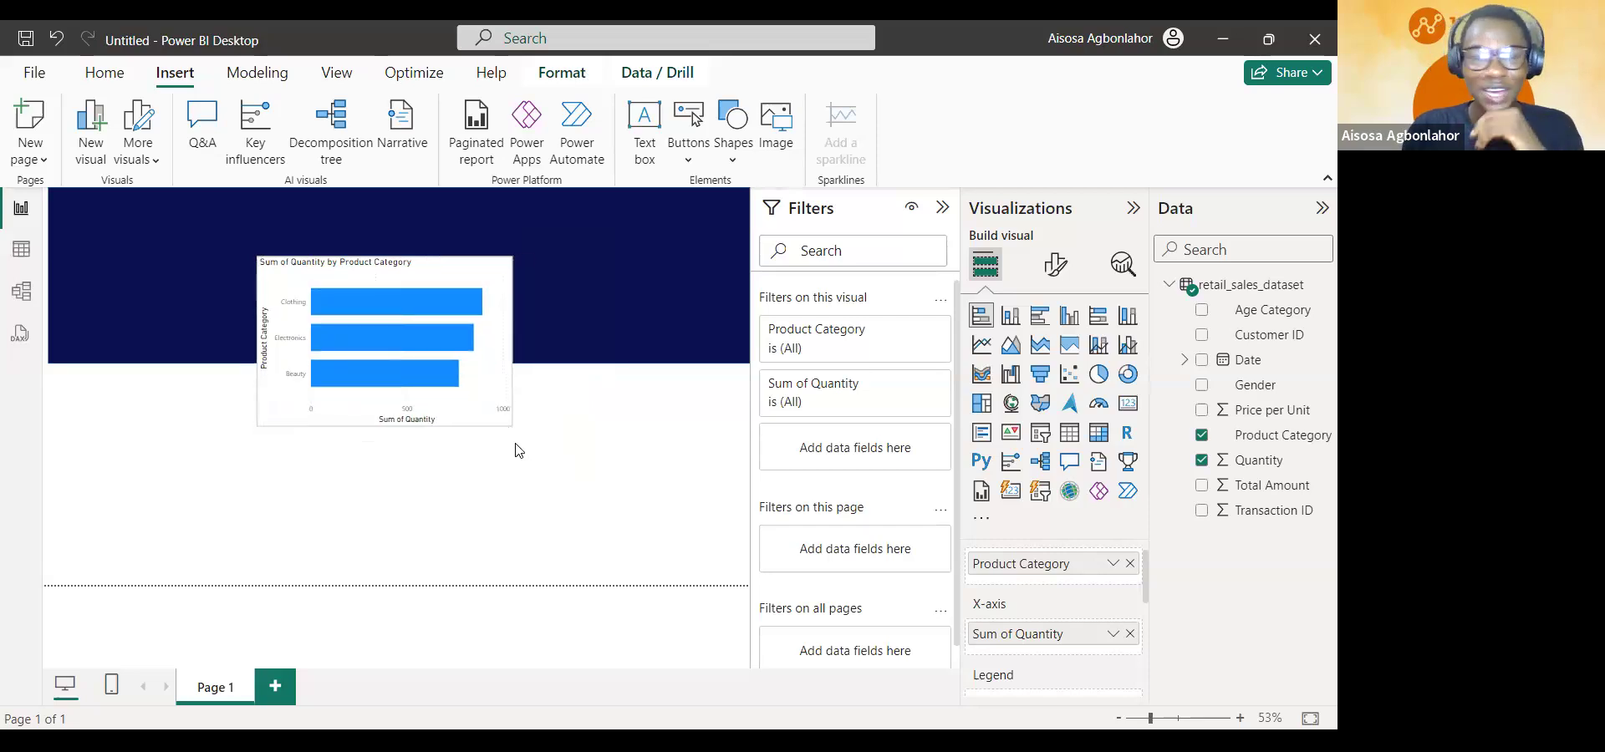
pyautogui.moveTo(434, 269); pyautogui.dragTo(446, 274)
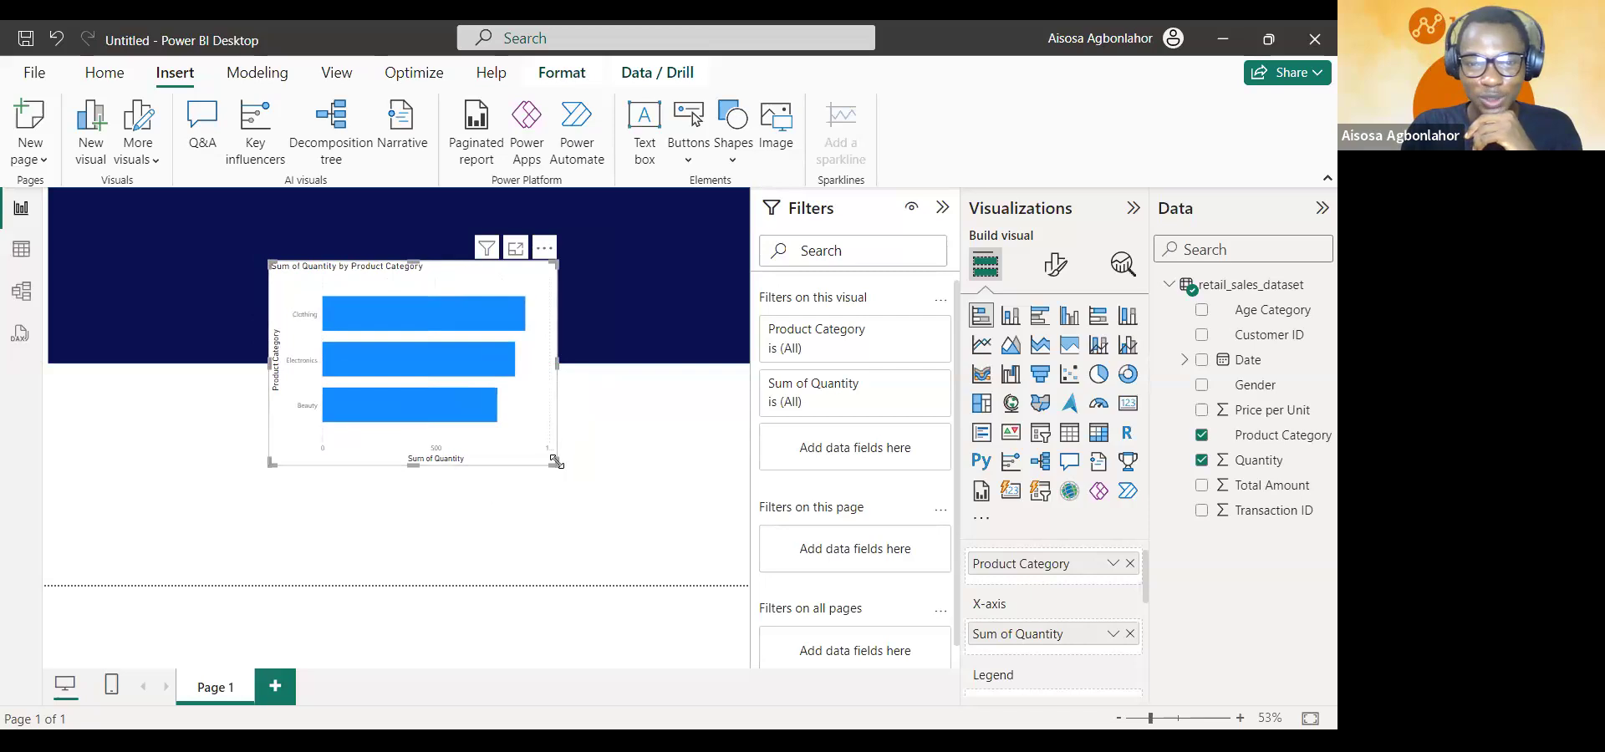
pyautogui.moveTo(554, 463); pyautogui.dragTo(469, 410)
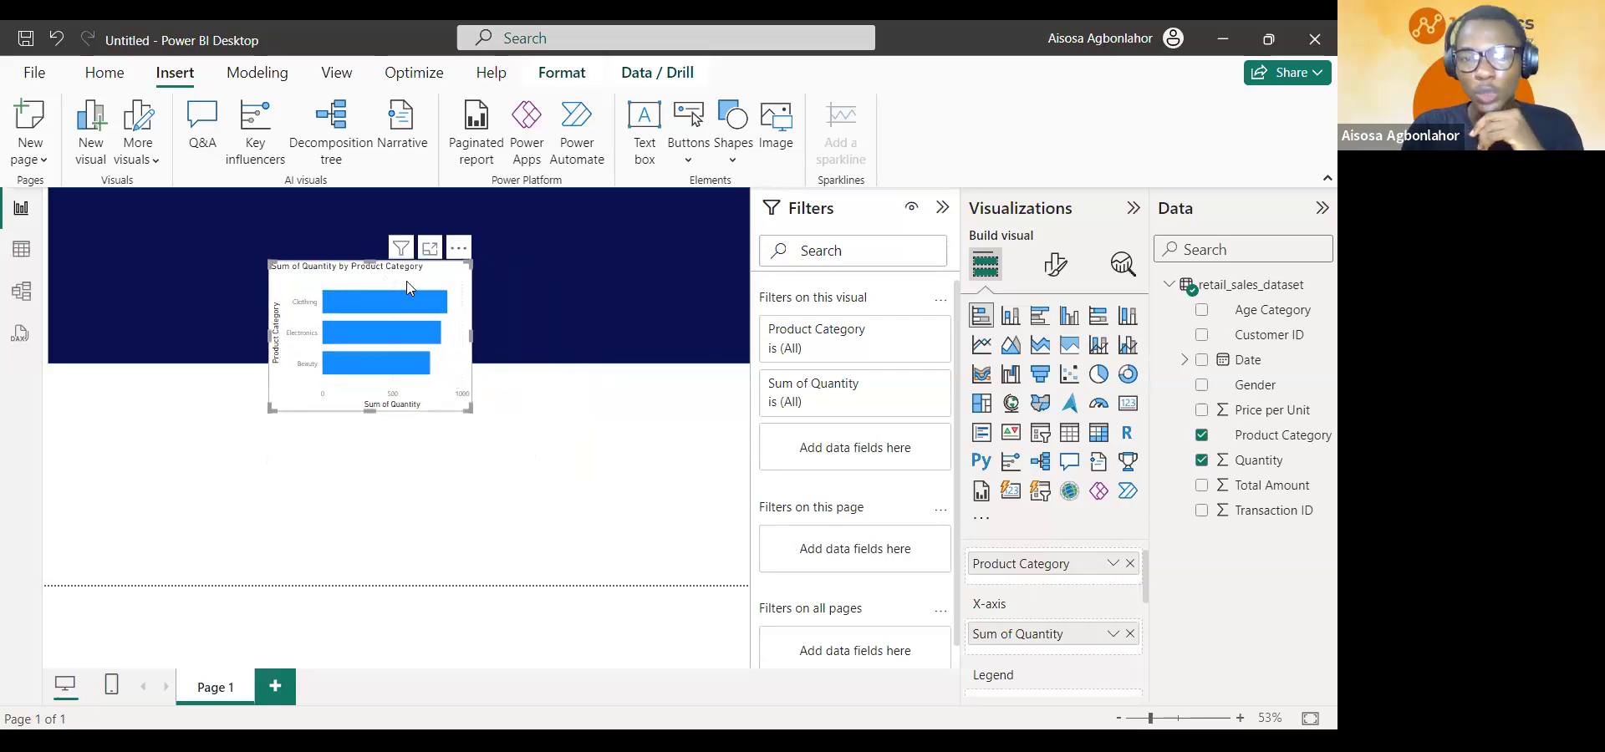
pyautogui.moveTo(406, 281); pyautogui.dragTo(432, 288)
pyautogui.click(656, 486)
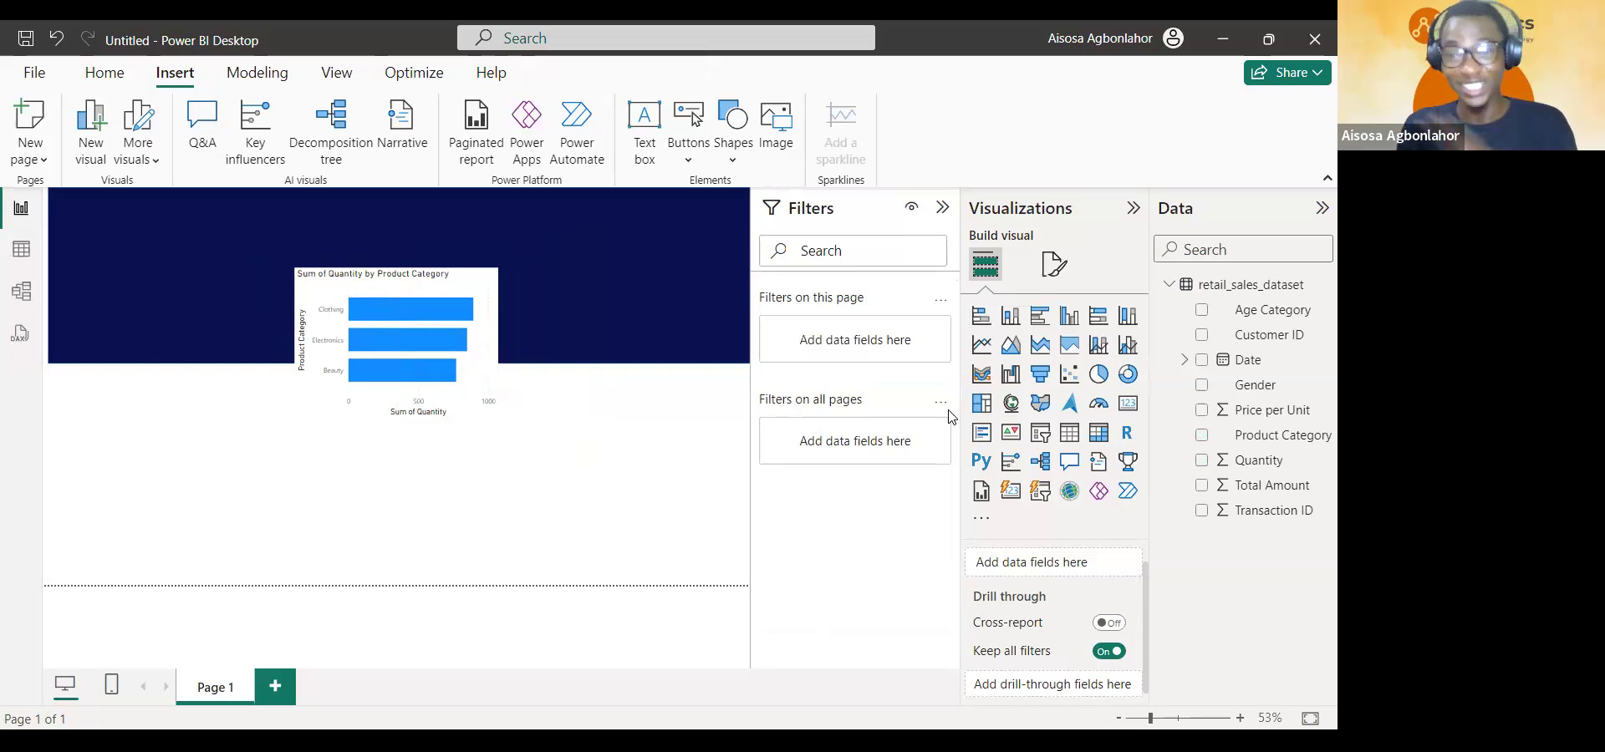
# - Add an empty stacked column chart, shrink it and place it beside the bar chart across the banner's lower edge
pyautogui.click(1011, 316)
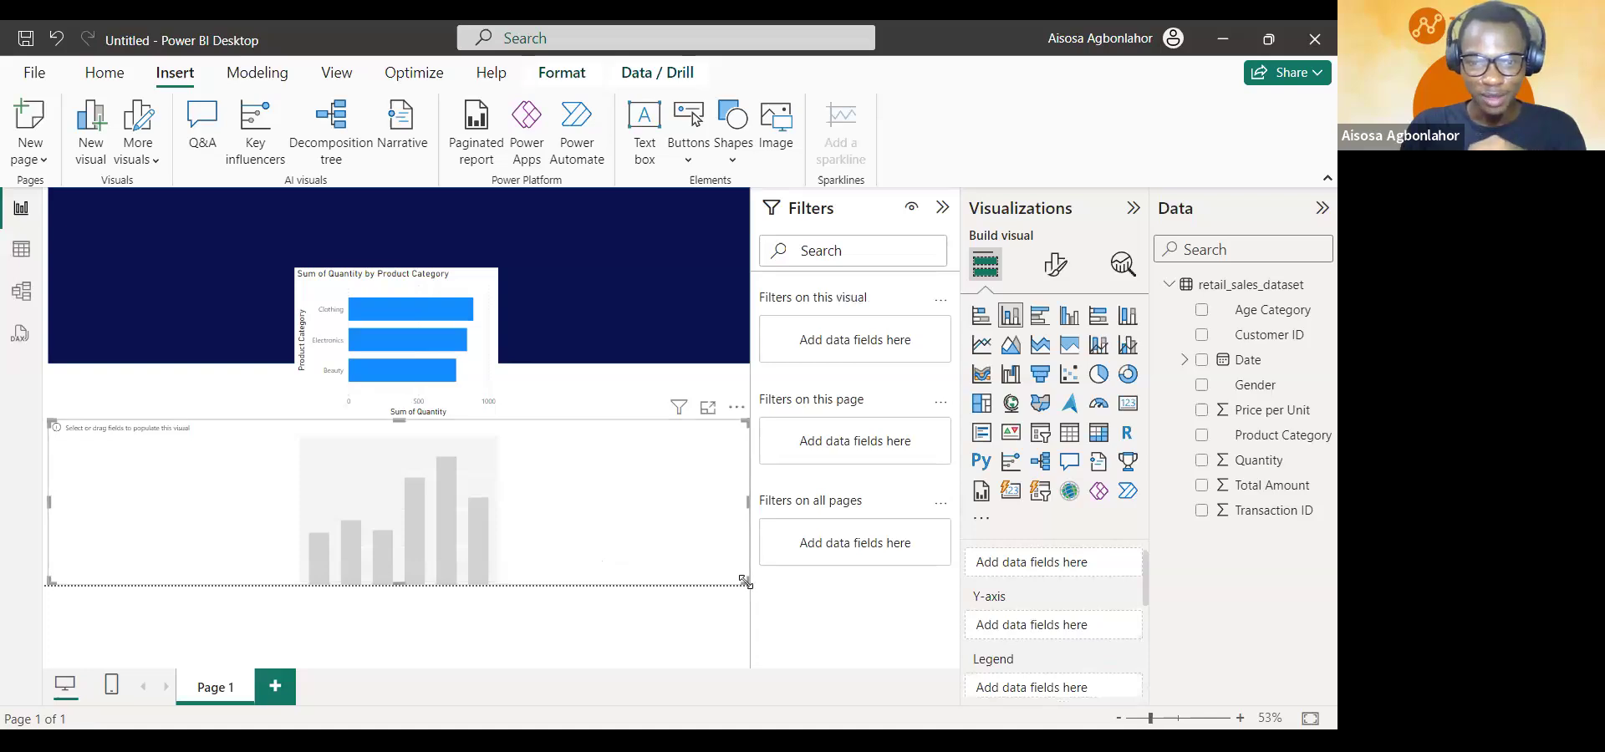
pyautogui.moveTo(739, 583); pyautogui.dragTo(372, 384)
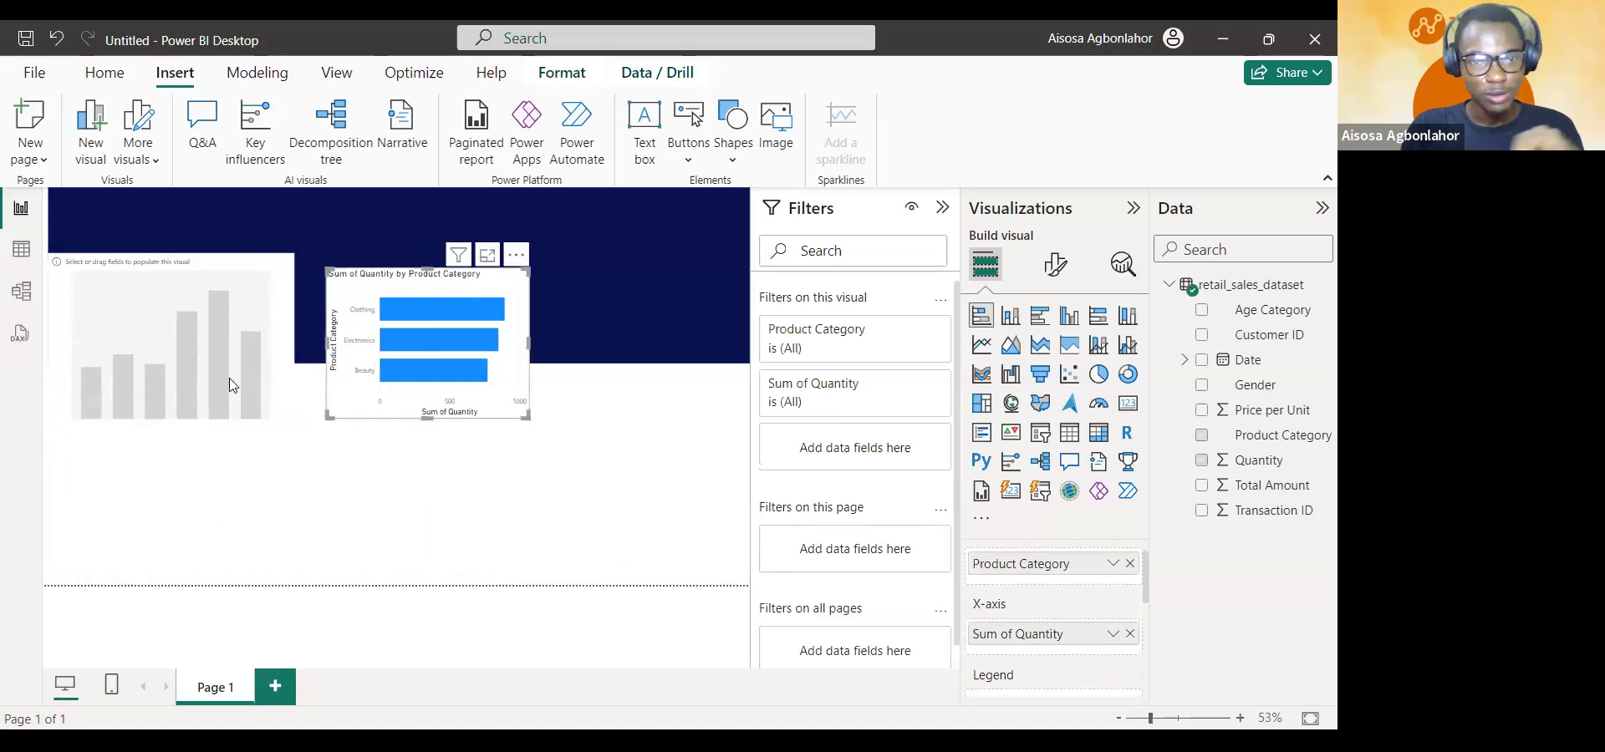
pyautogui.moveTo(202, 371)
pyautogui.mouseDown()
pyautogui.moveTo(233, 386)
pyautogui.moveTo(220, 385)
pyautogui.mouseUp()
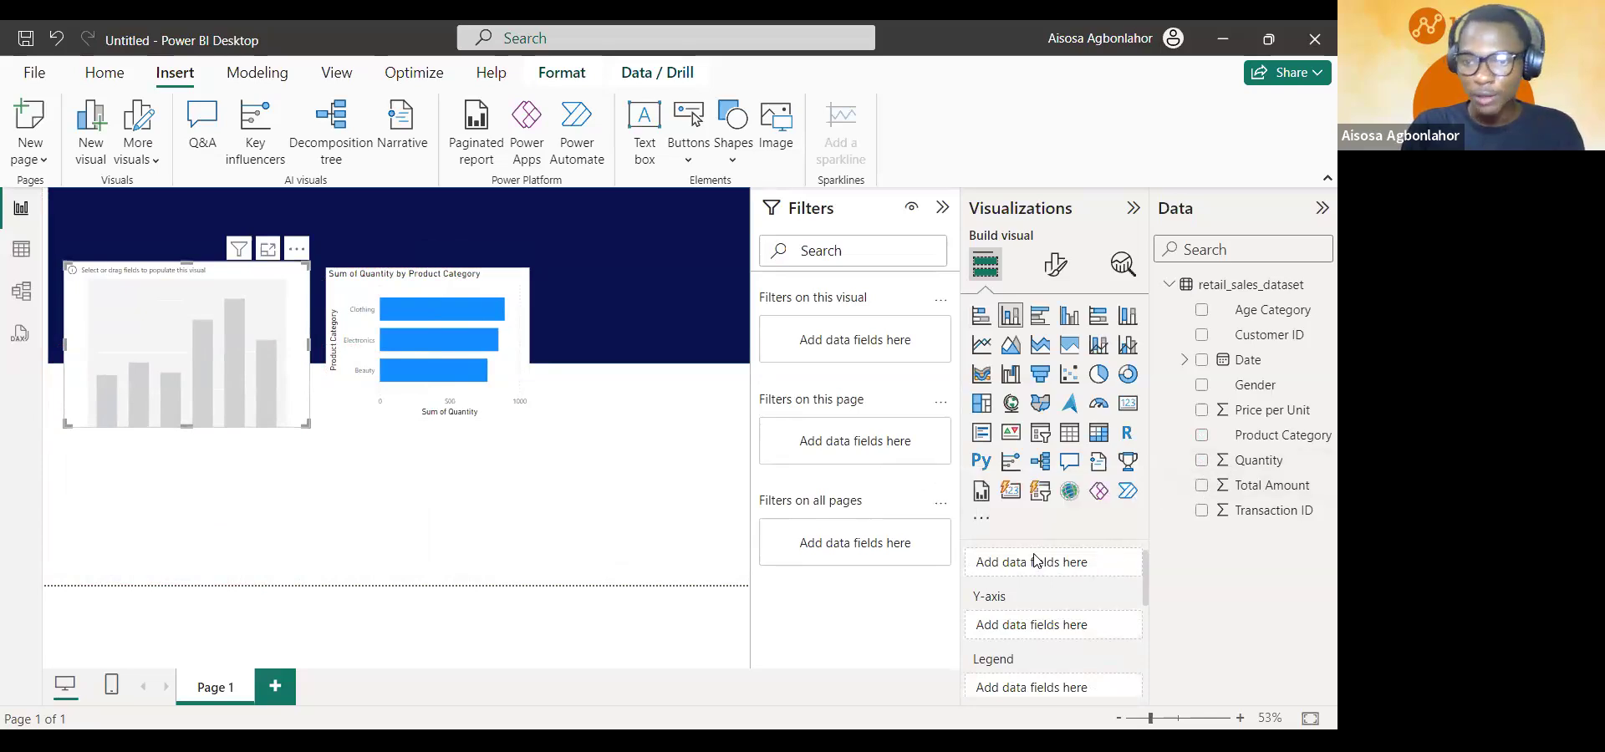
# - Set the column chart's X-axis to Age Category and its Y-axis to Total Amount in place of Quantity
pyautogui.scroll(1, 1067, 569)
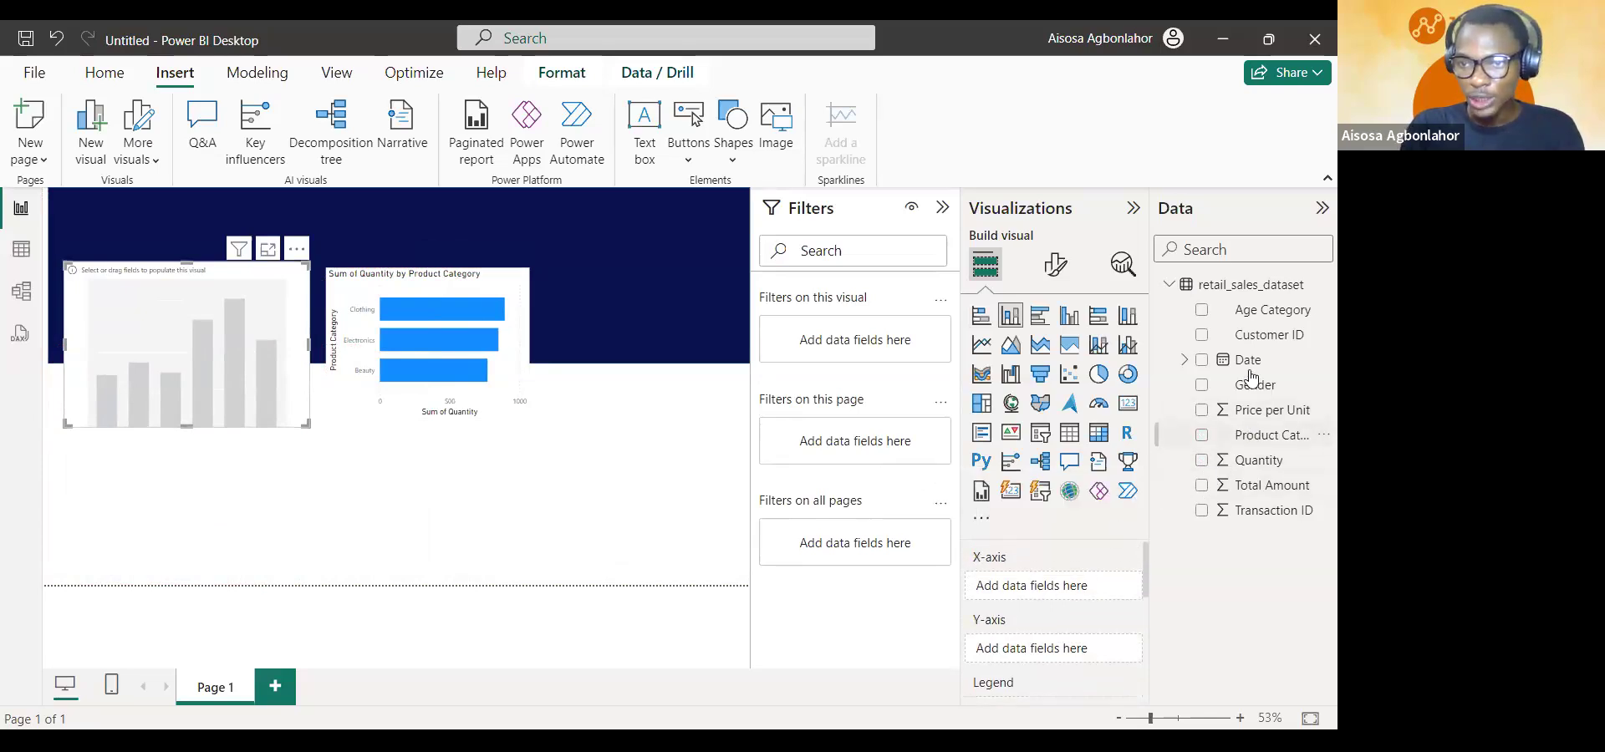
pyautogui.moveTo(1246, 324); pyautogui.dragTo(1058, 594)
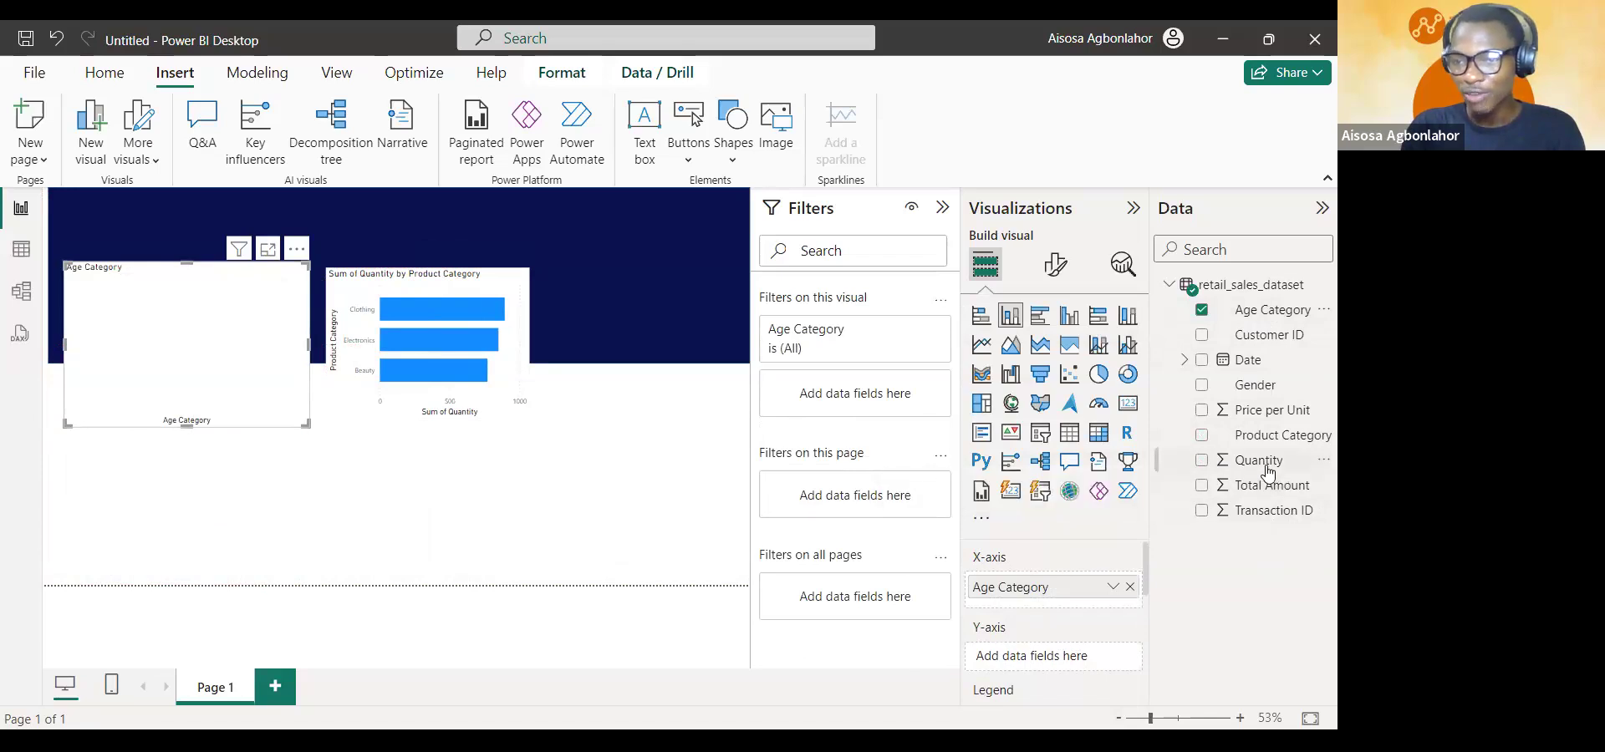
pyautogui.moveTo(1268, 473); pyautogui.dragTo(1073, 665)
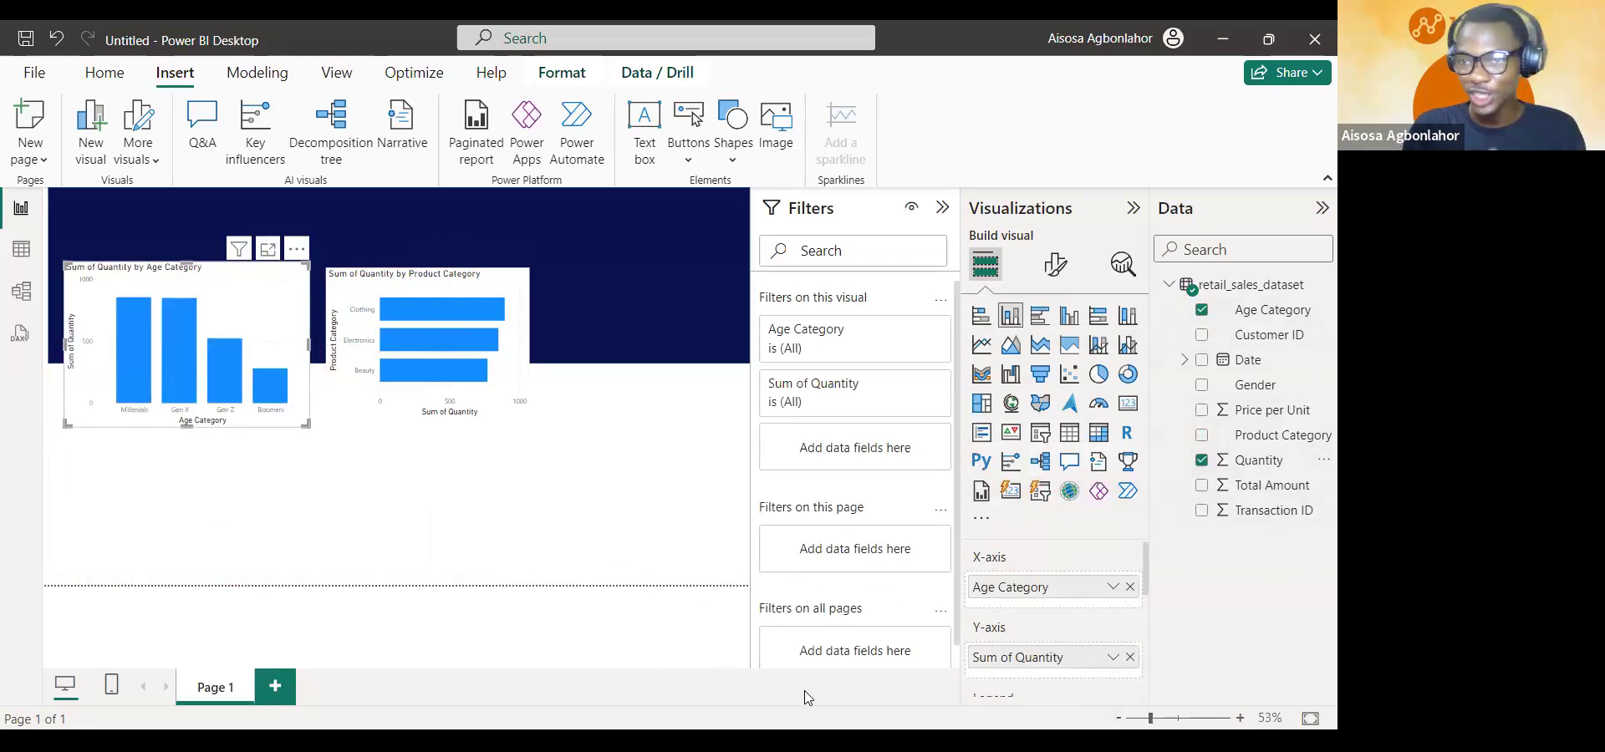
pyautogui.click(1123, 659)
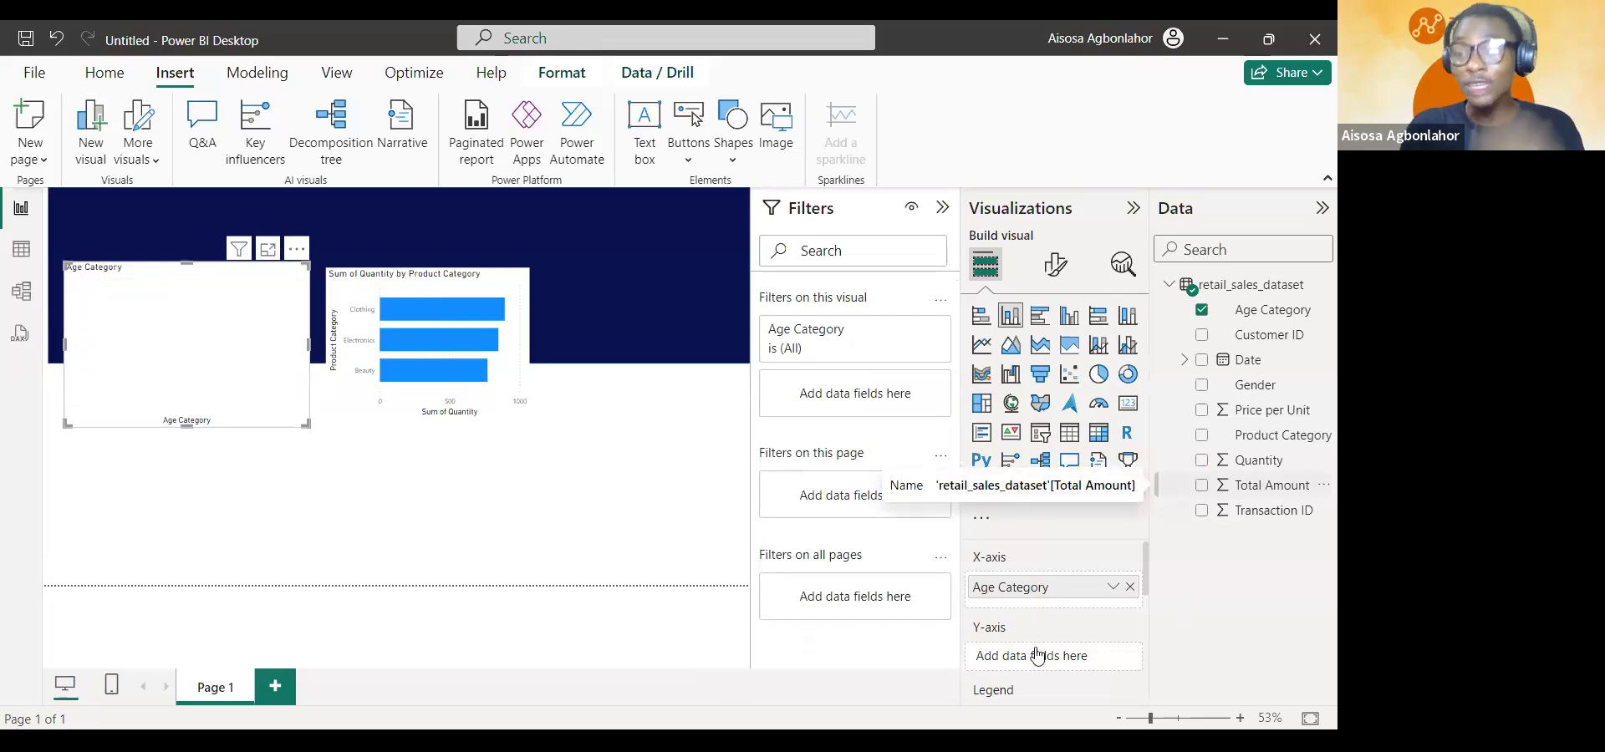
pyautogui.moveTo(1037, 656); pyautogui.dragTo(1037, 657)
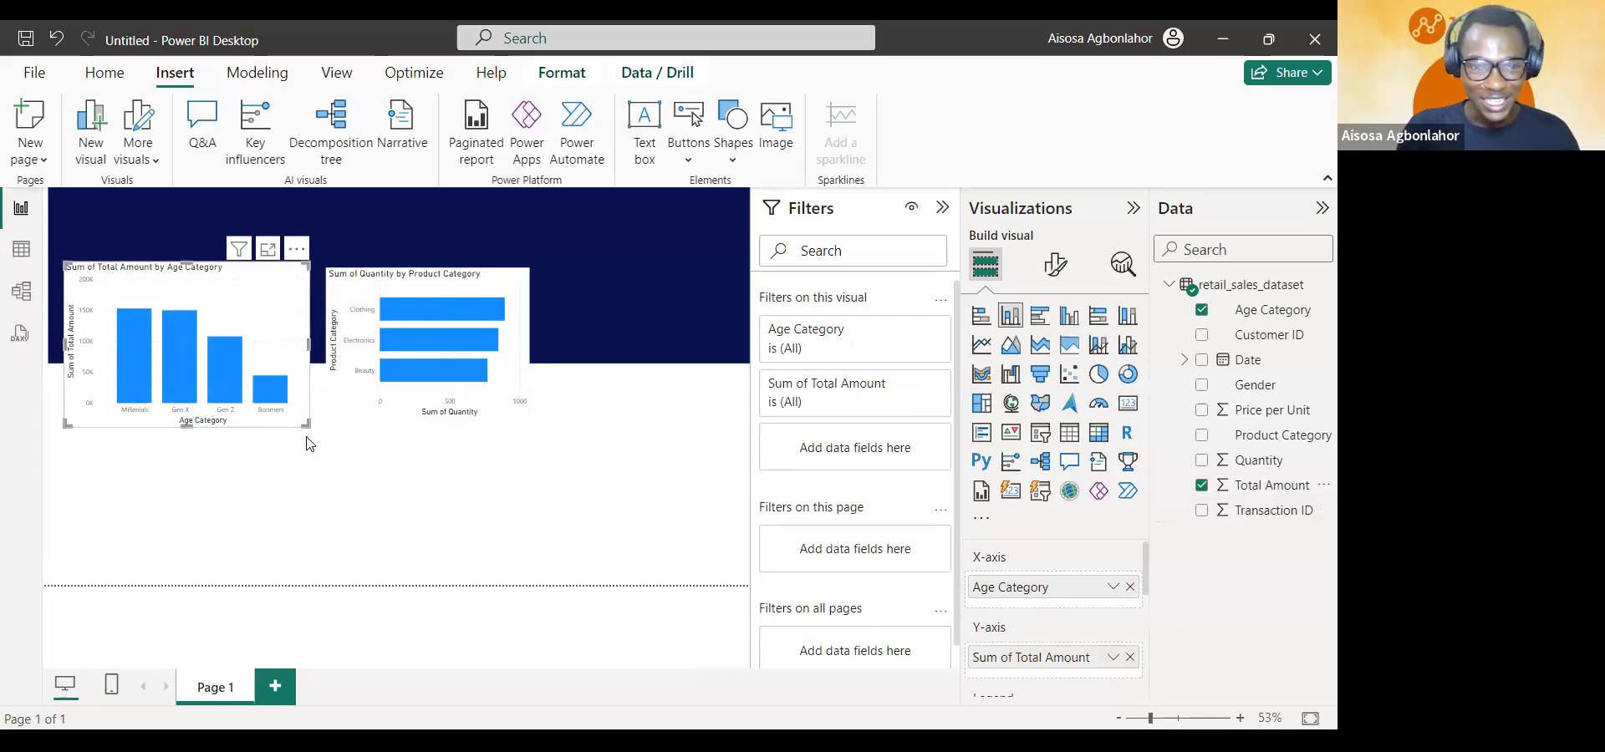
# - Enlarge the Age Category column chart and inspect the Total Amount of each generation's column
pyautogui.moveTo(305, 426); pyautogui.dragTo(515, 569)
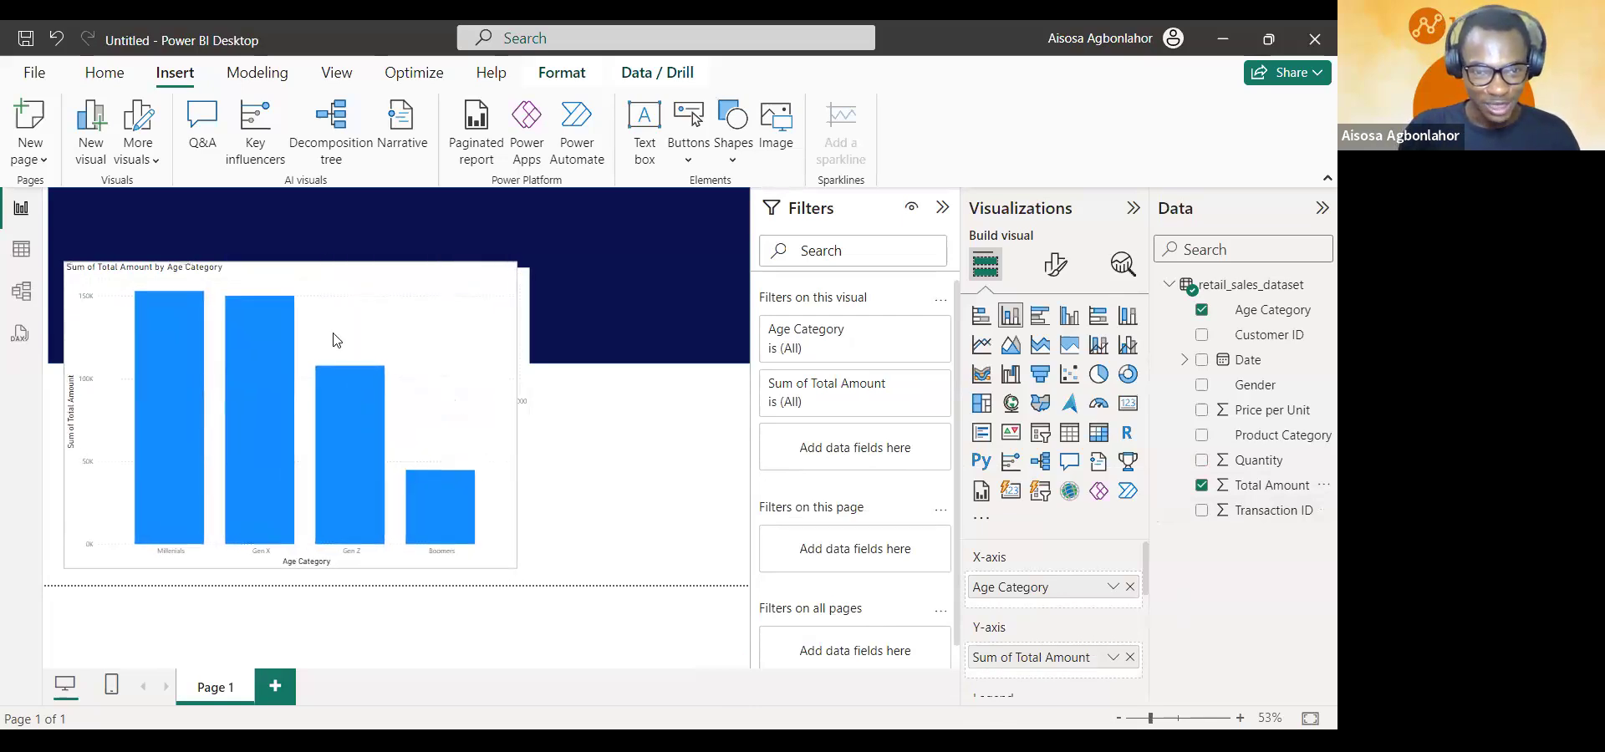
pyautogui.moveTo(346, 294); pyautogui.dragTo(358, 264)
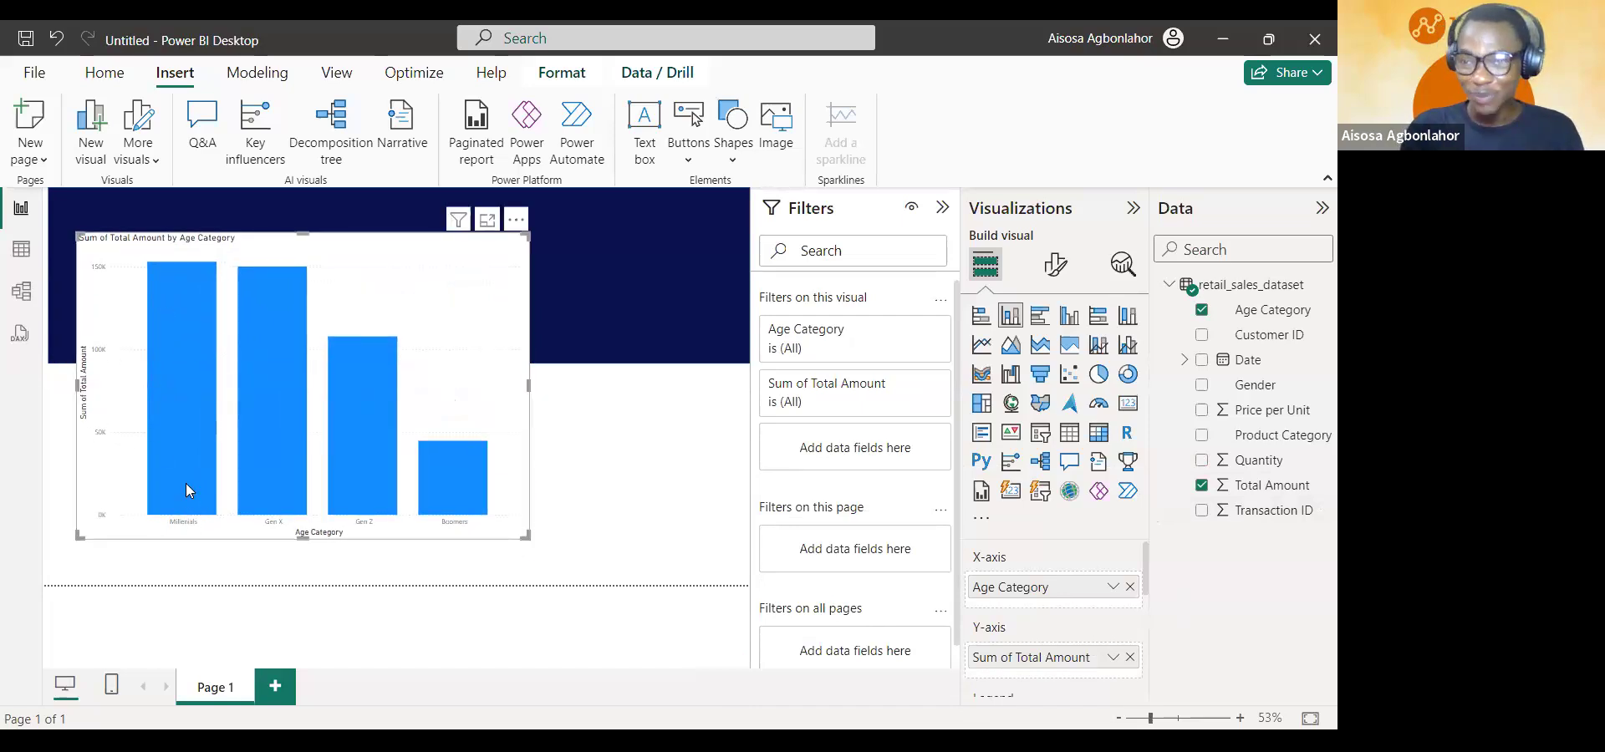
pyautogui.moveTo(186, 483)
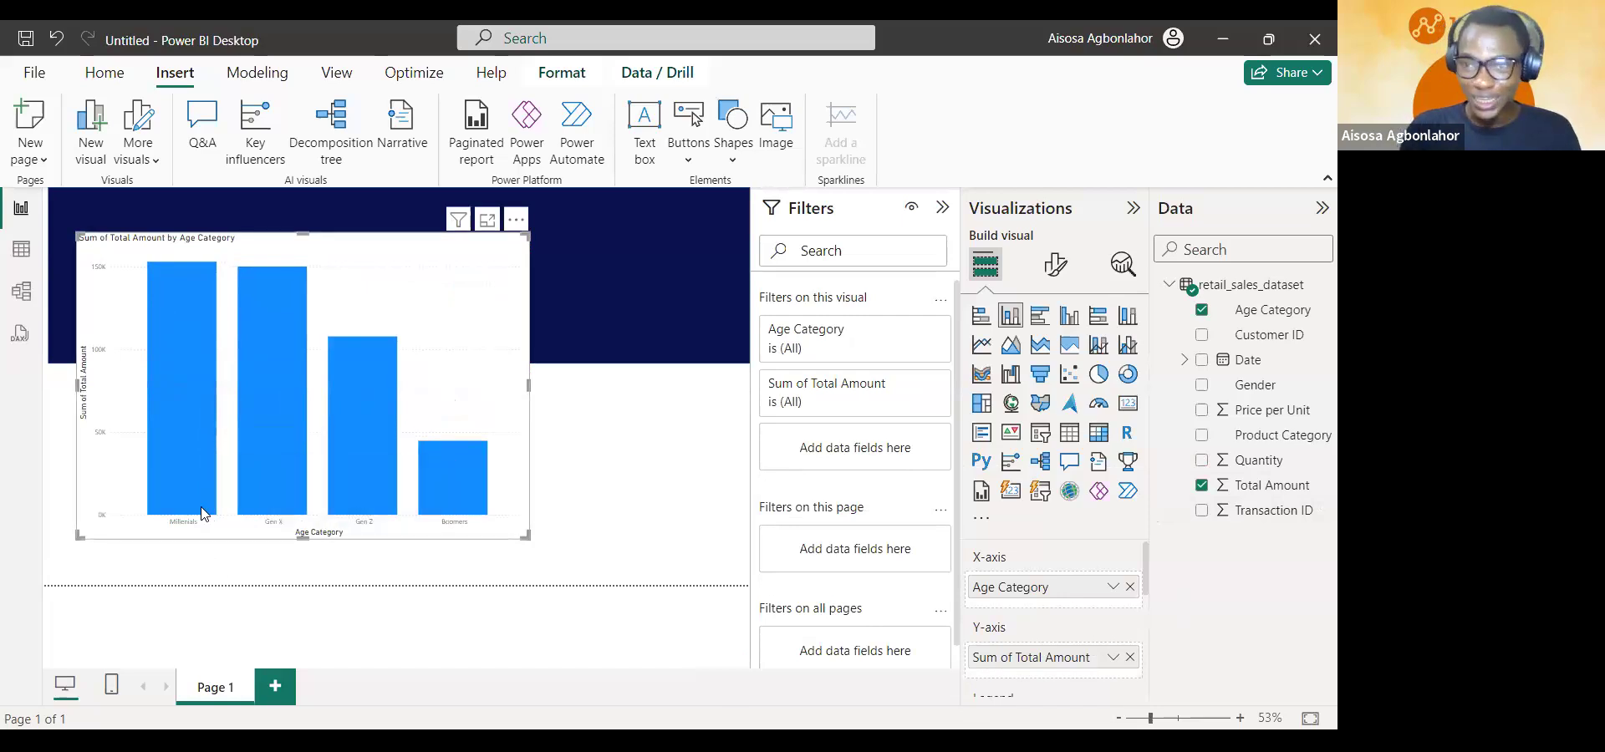
pyautogui.moveTo(374, 496)
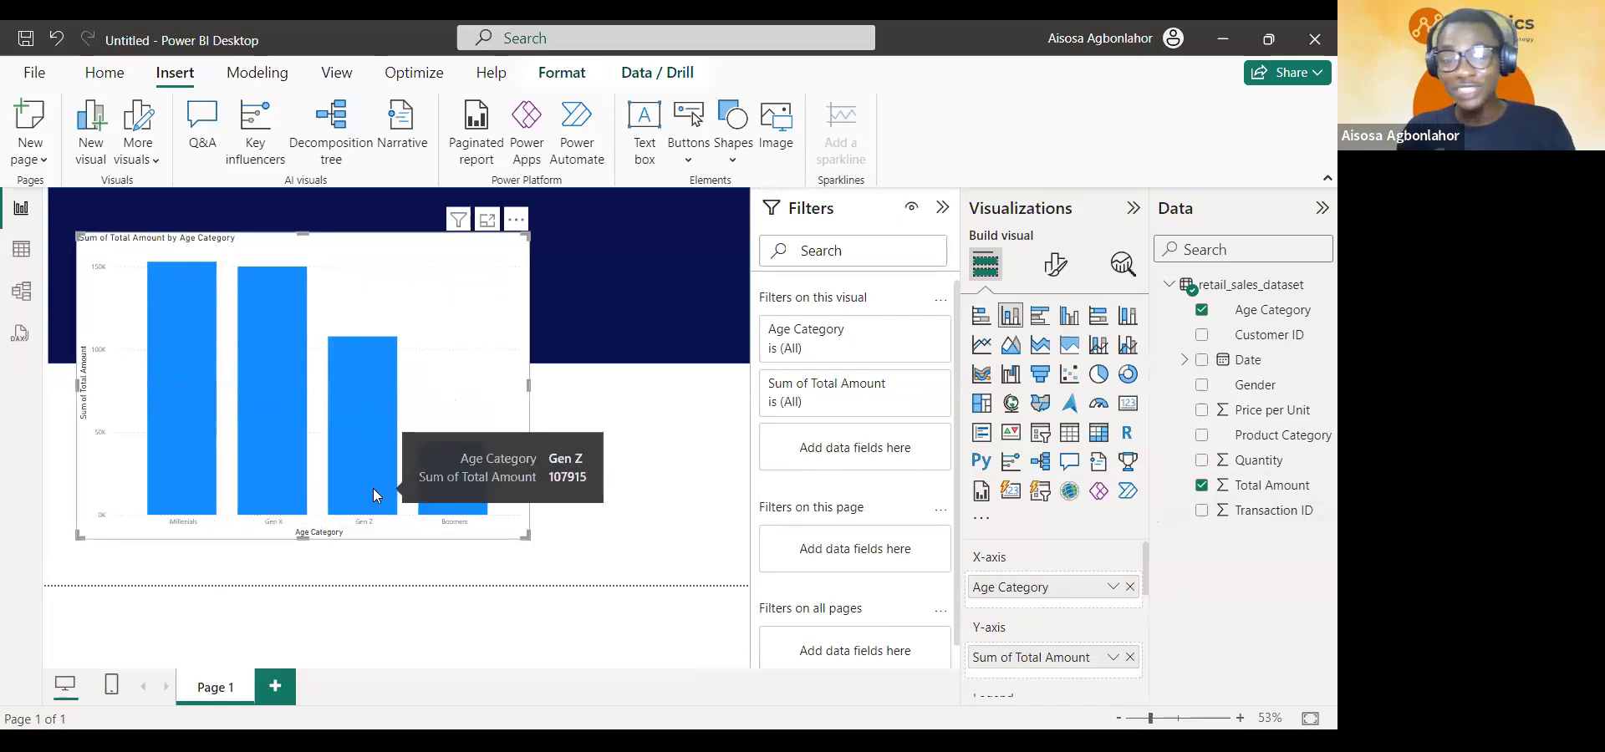
pyautogui.moveTo(456, 476)
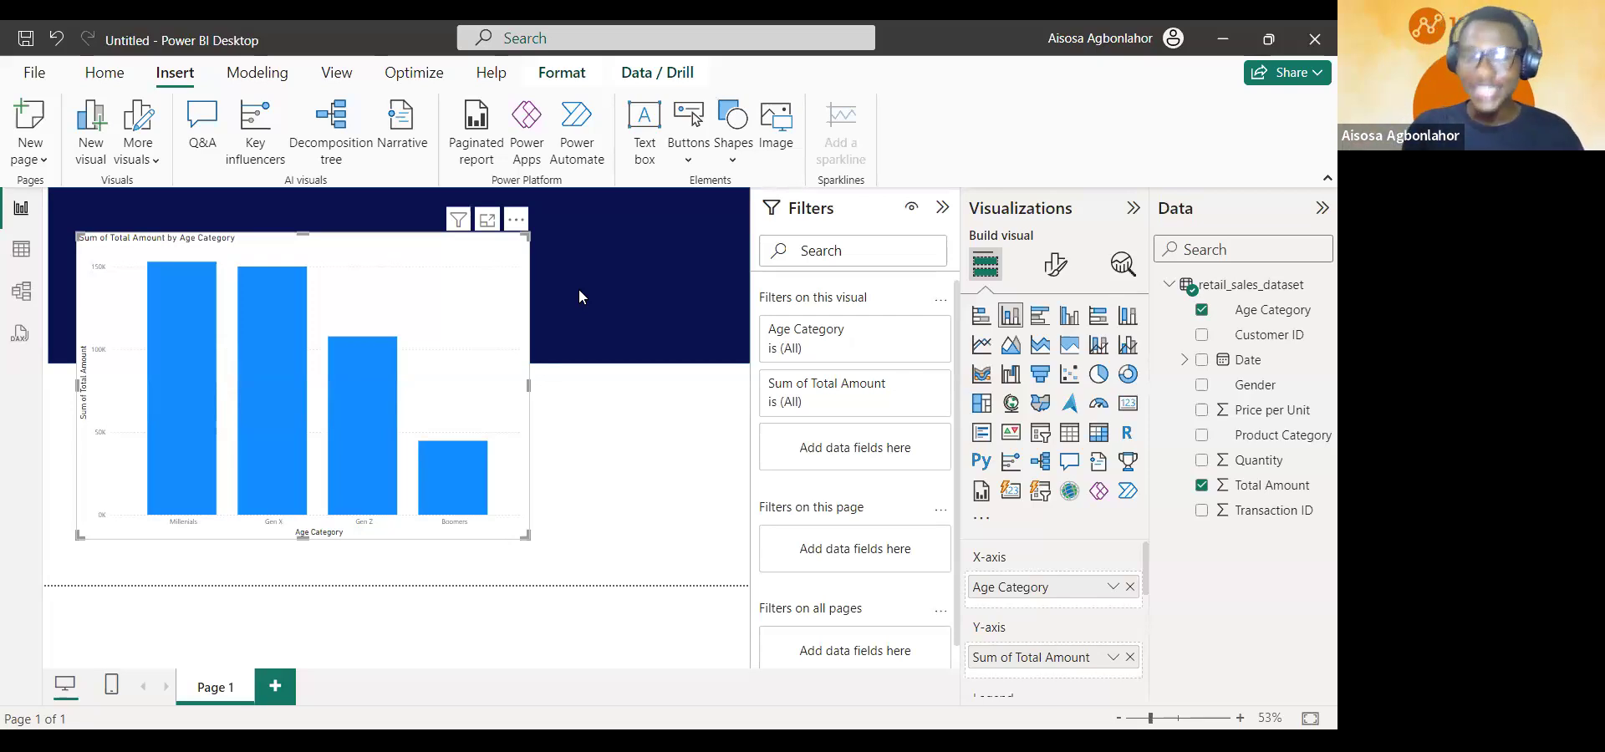
# - Look through the dataset's individual sales records behind the Age Category chart and return to the report page
pyautogui.click(21, 255)
pyautogui.scroll(-5, 553, 473)
pyautogui.scroll(8, 215, 663)
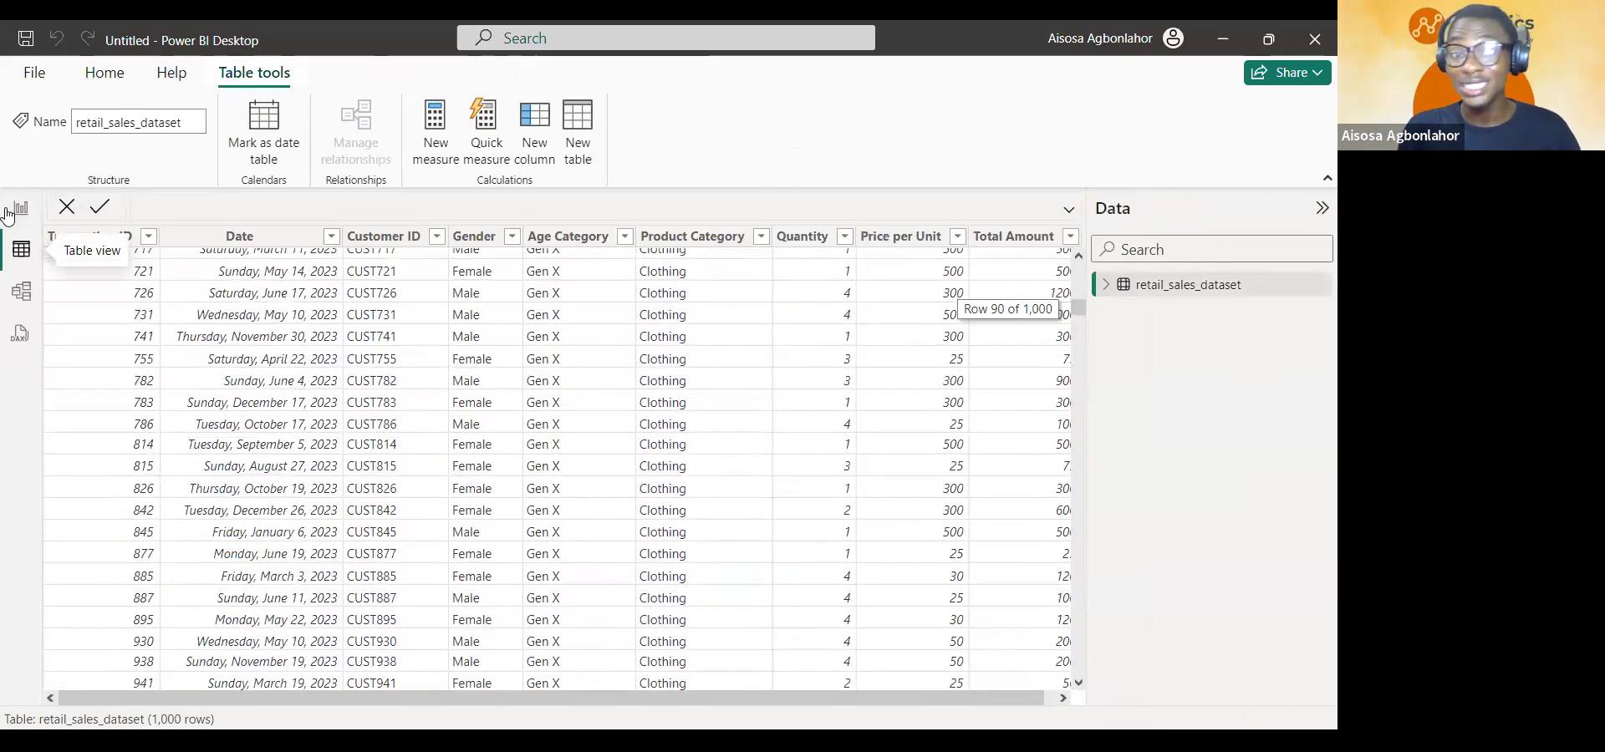
pyautogui.click(8, 214)
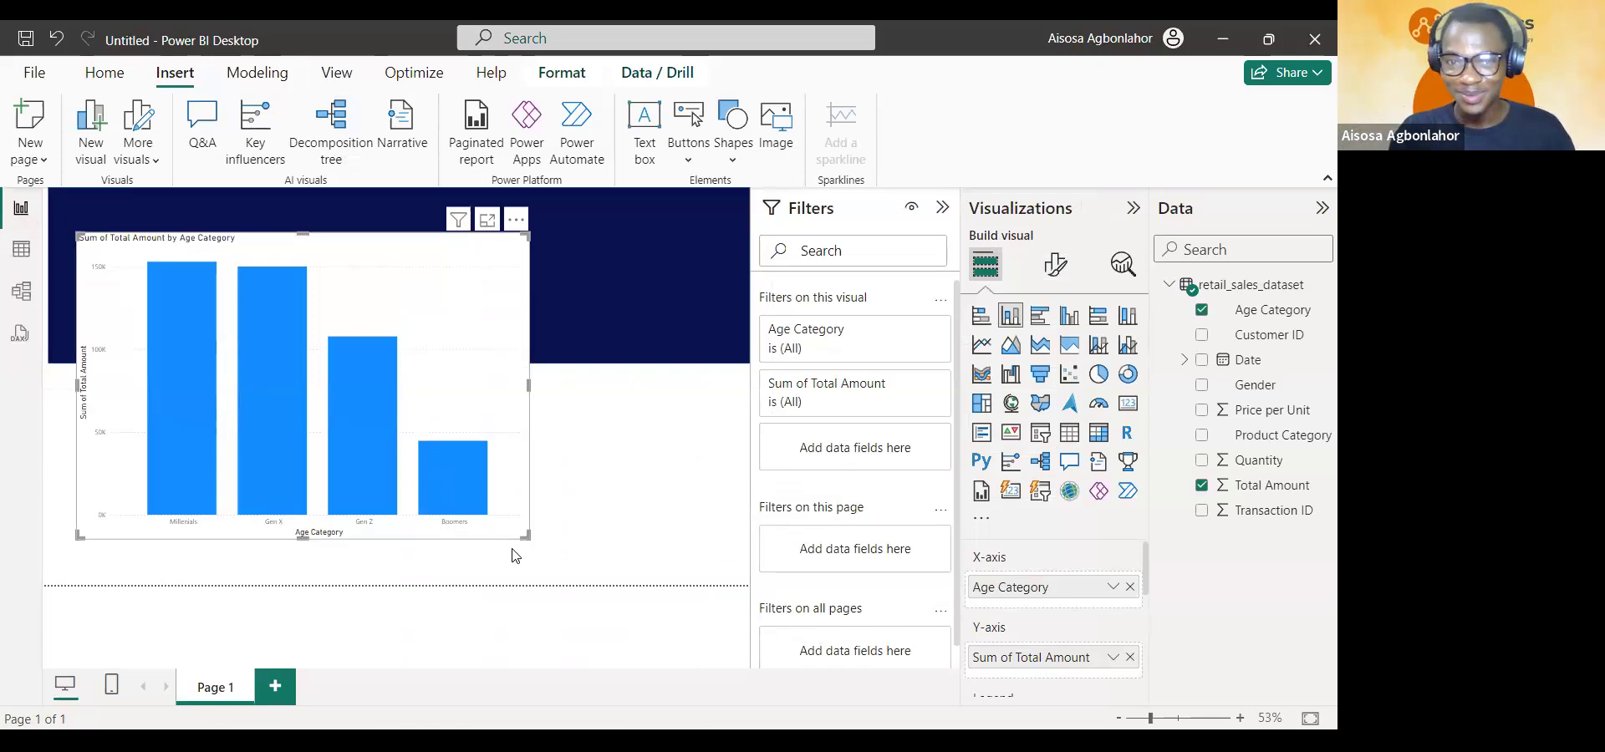
# - Shrink the Age Category column chart and arrange it side by side with the bar chart, with their upper edges aligned
pyautogui.moveTo(527, 536); pyautogui.dragTo(280, 429)
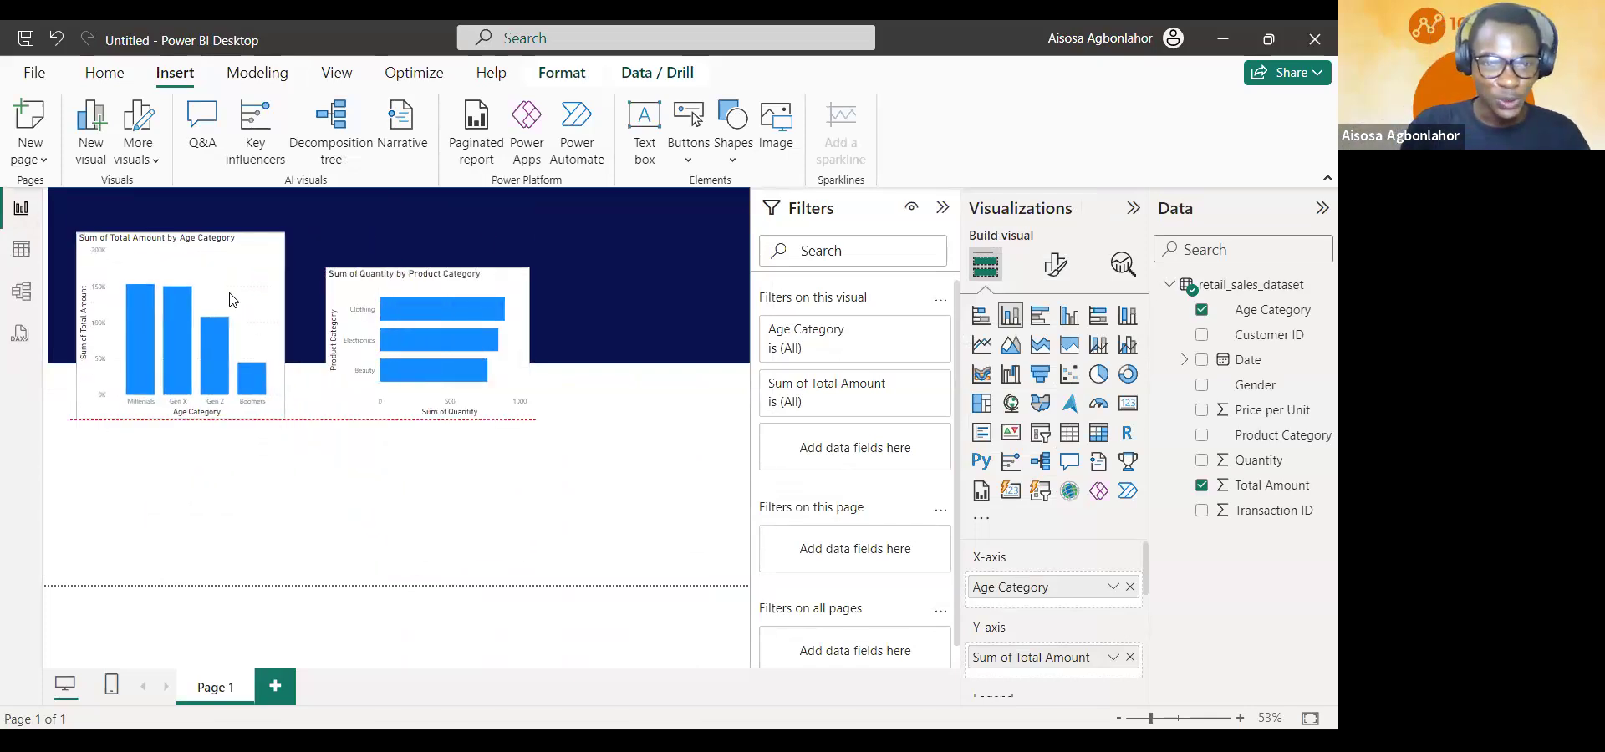
pyautogui.moveTo(224, 255); pyautogui.dragTo(251, 290)
pyautogui.moveTo(401, 284); pyautogui.dragTo(432, 284)
pyautogui.click(292, 461)
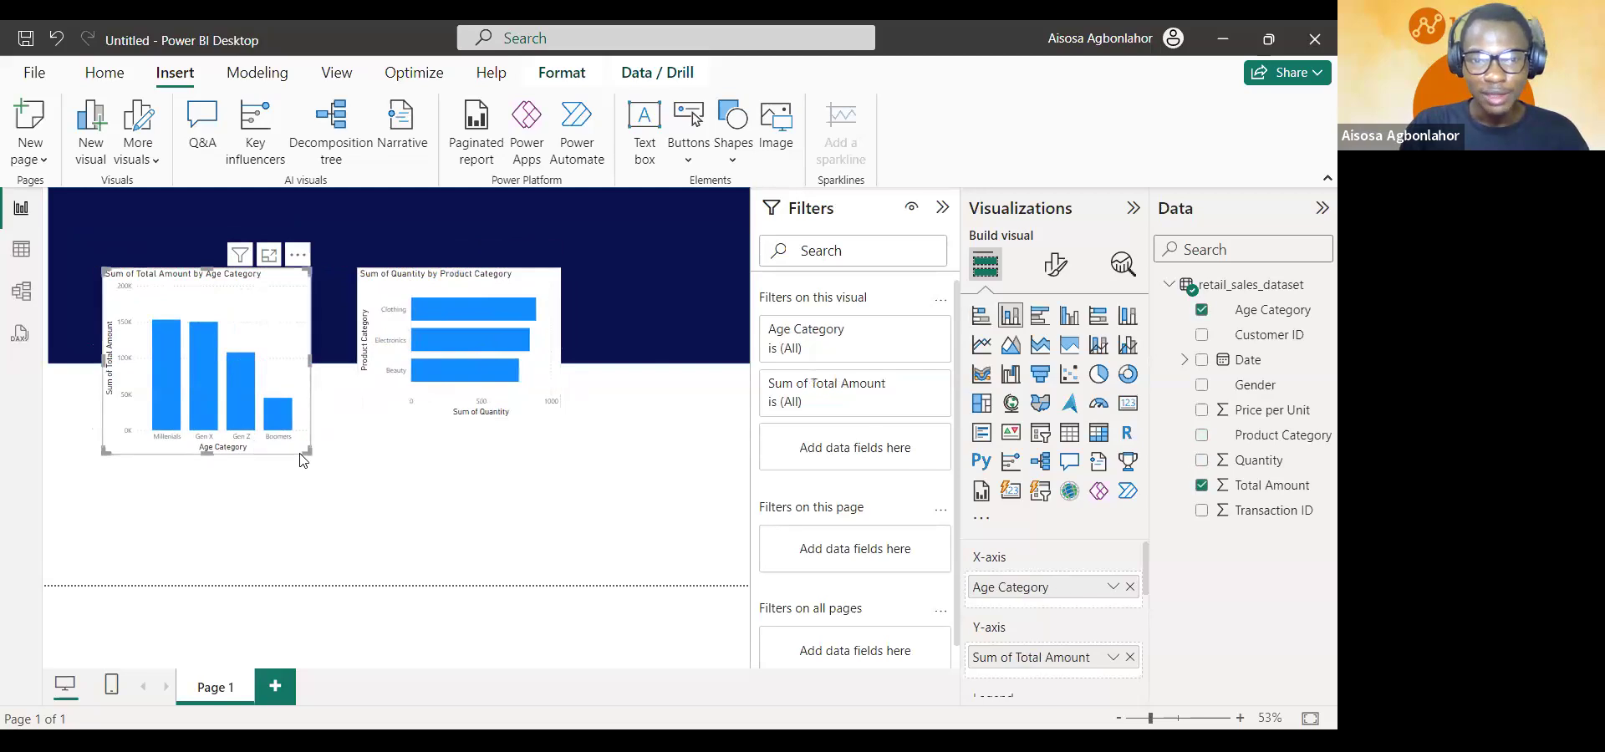
pyautogui.moveTo(308, 452); pyautogui.dragTo(346, 434)
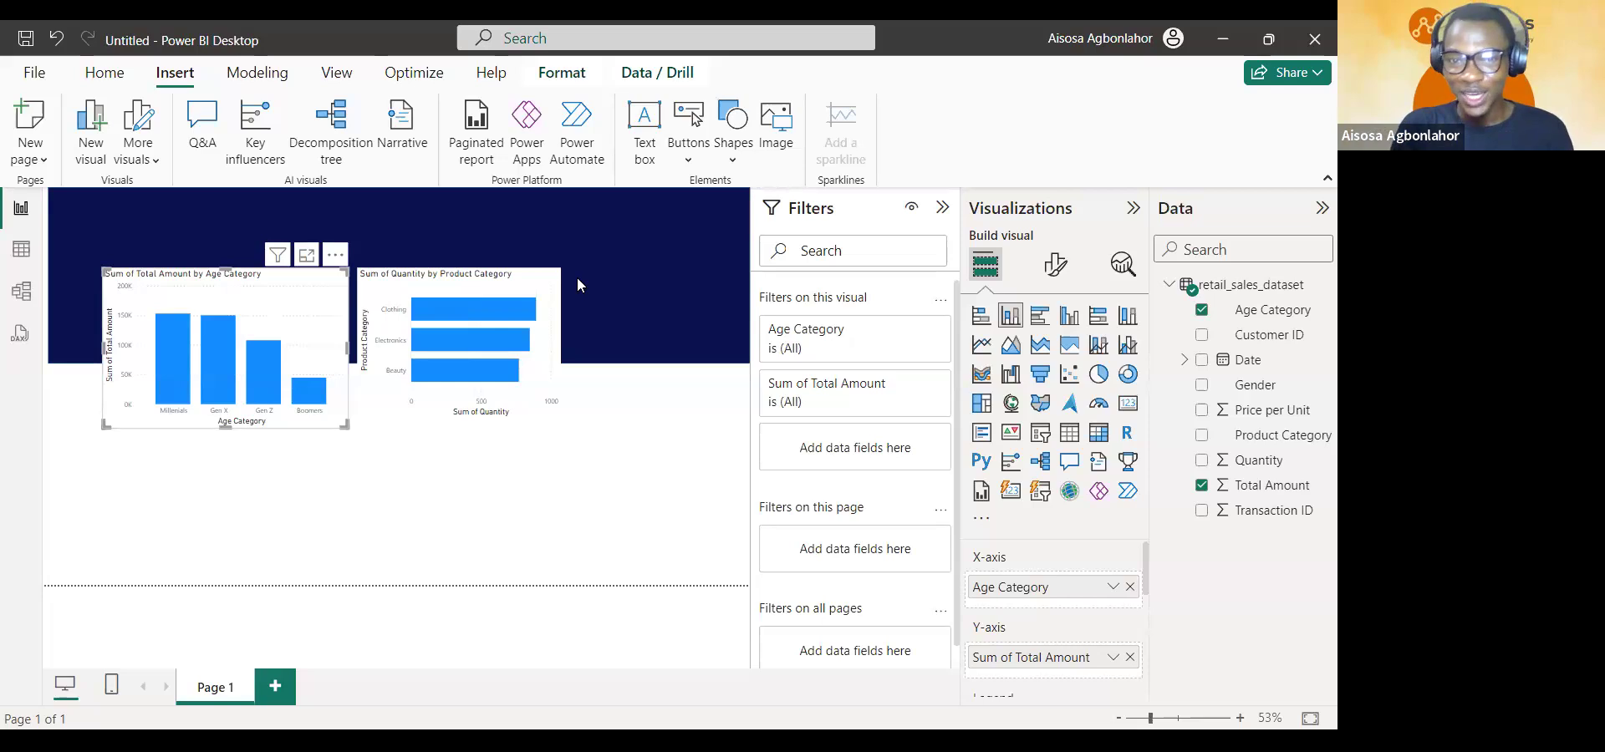
pyautogui.click(744, 514)
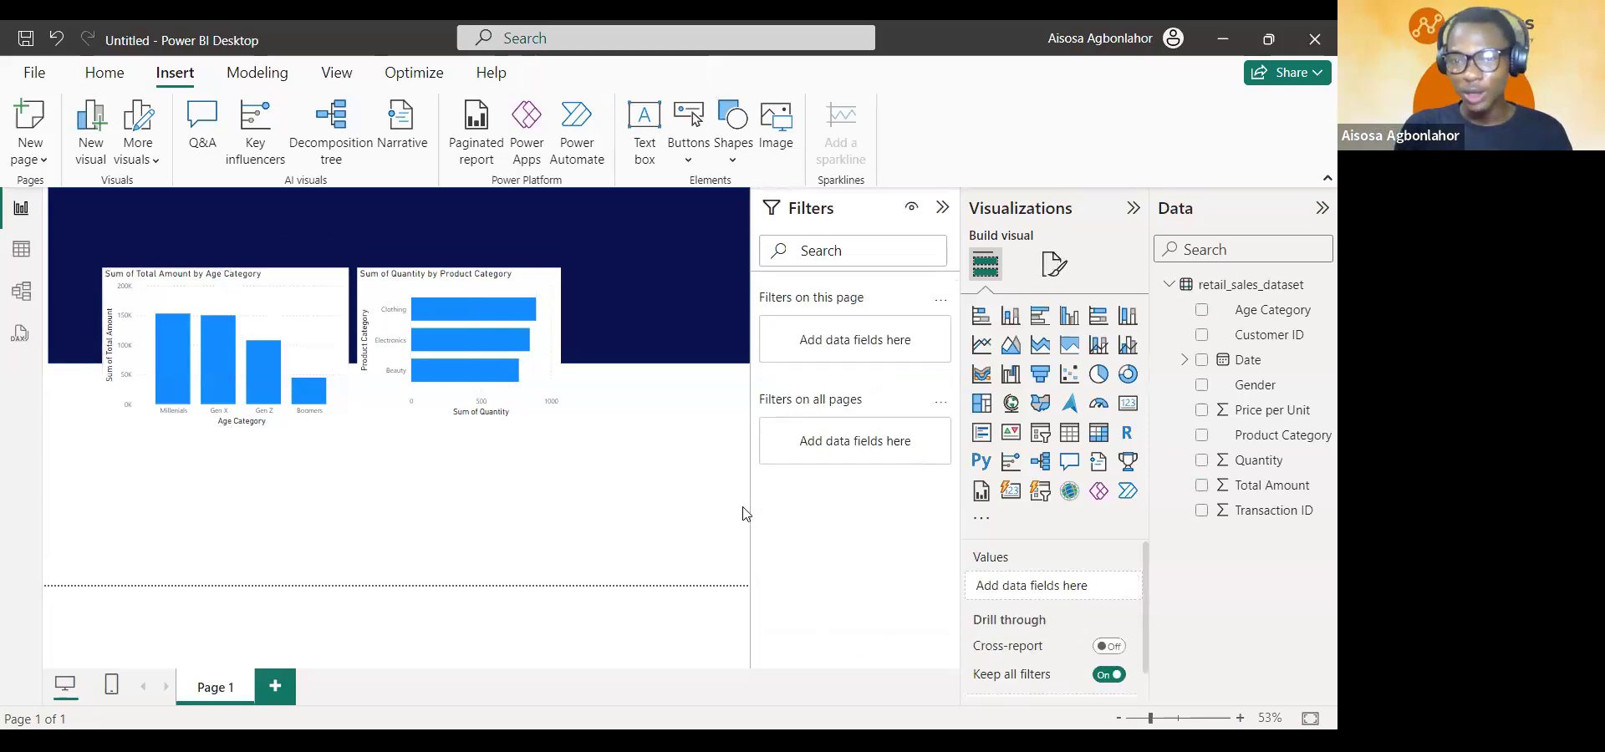
# - Add an empty donut chart next to the bar chart, narrowing the bar chart to fit all three visuals in one row
pyautogui.click(1135, 376)
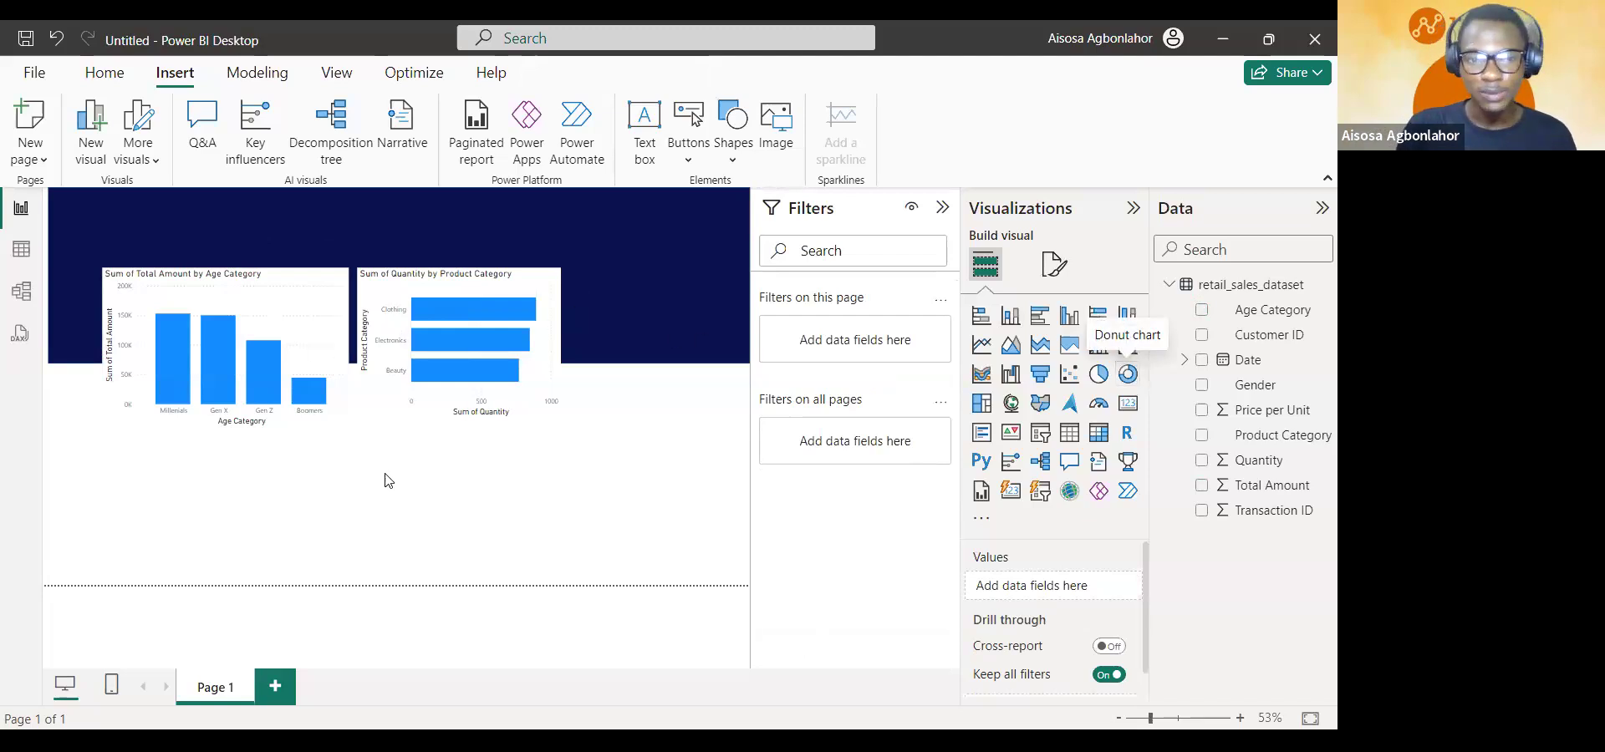
pyautogui.moveTo(104, 437); pyautogui.dragTo(584, 291)
pyautogui.click(553, 412)
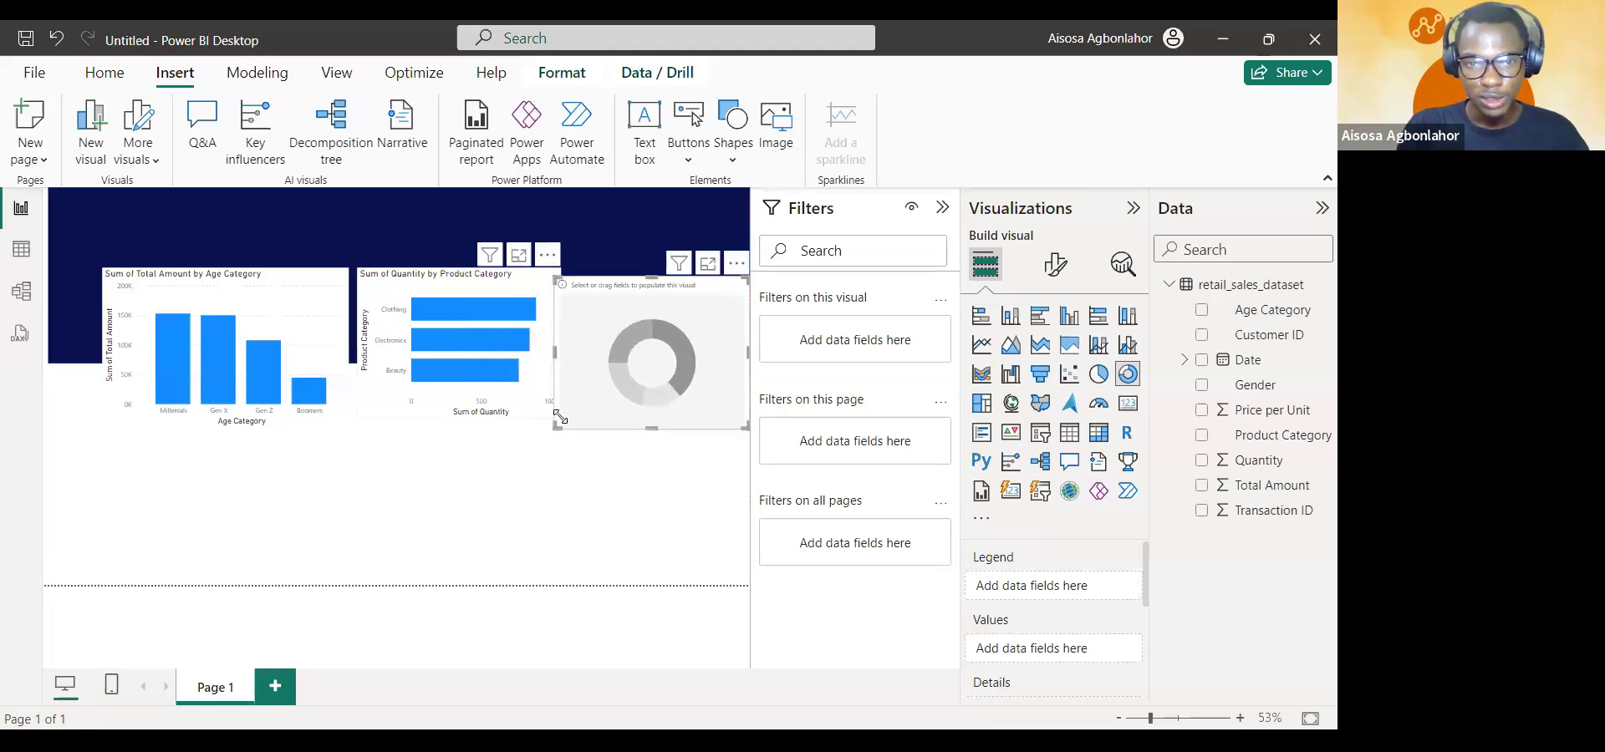
pyautogui.moveTo(527, 425); pyautogui.dragTo(539, 427)
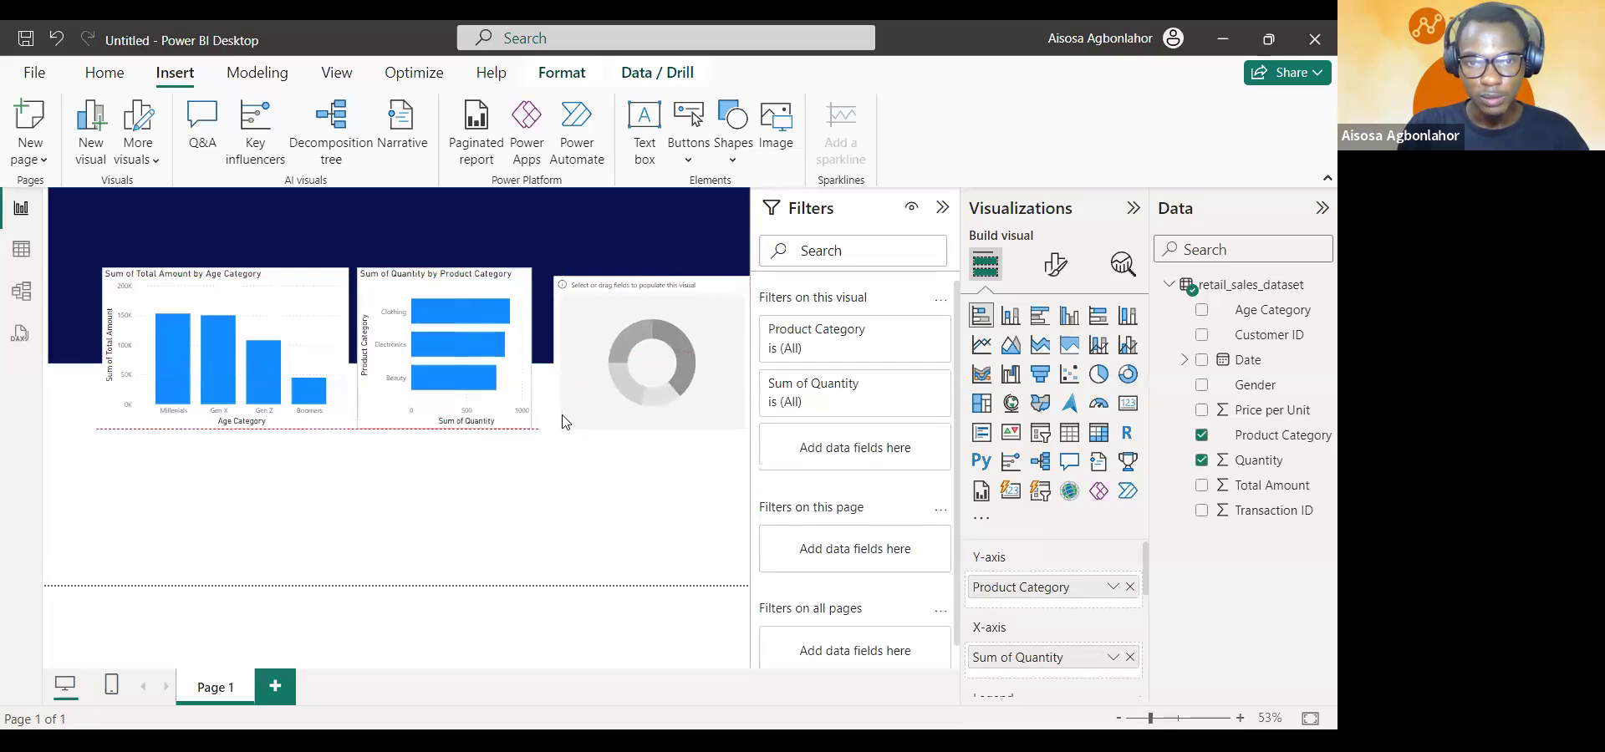
pyautogui.click(581, 425)
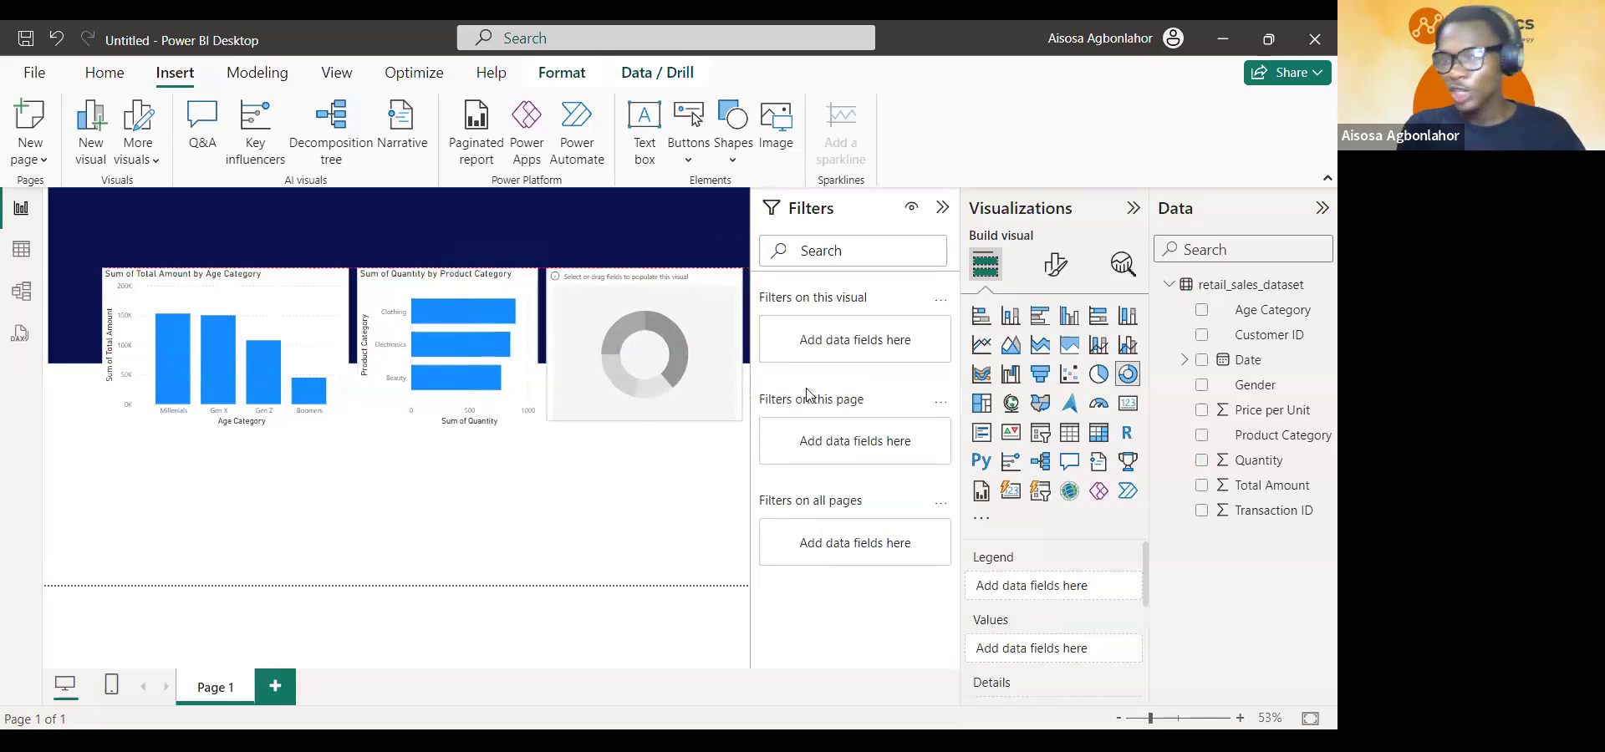
# - Set the donut chart's legend to Gender and its values to the count of Gender
pyautogui.click(1271, 391)
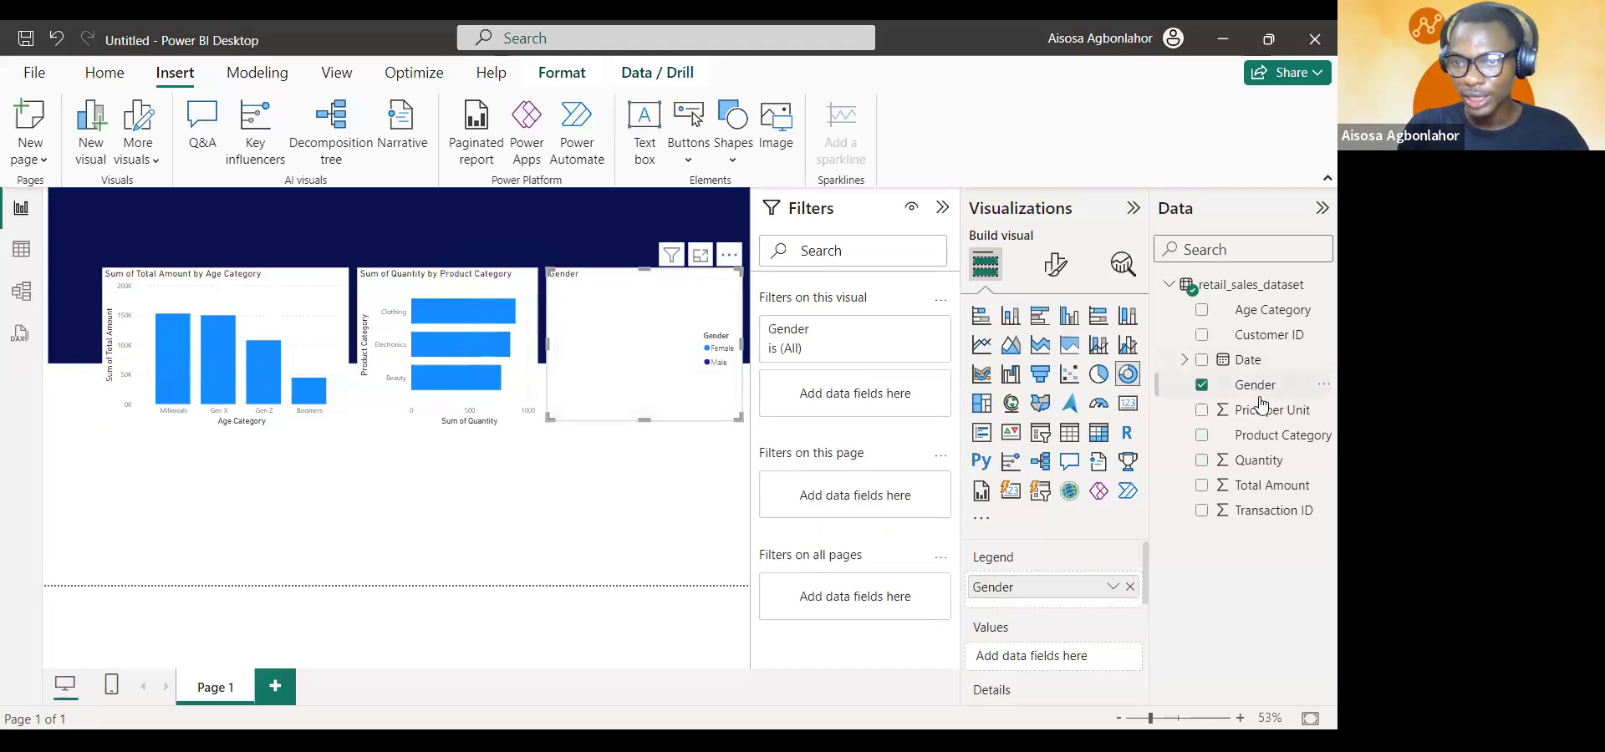
pyautogui.moveTo(1262, 405); pyautogui.dragTo(1024, 656)
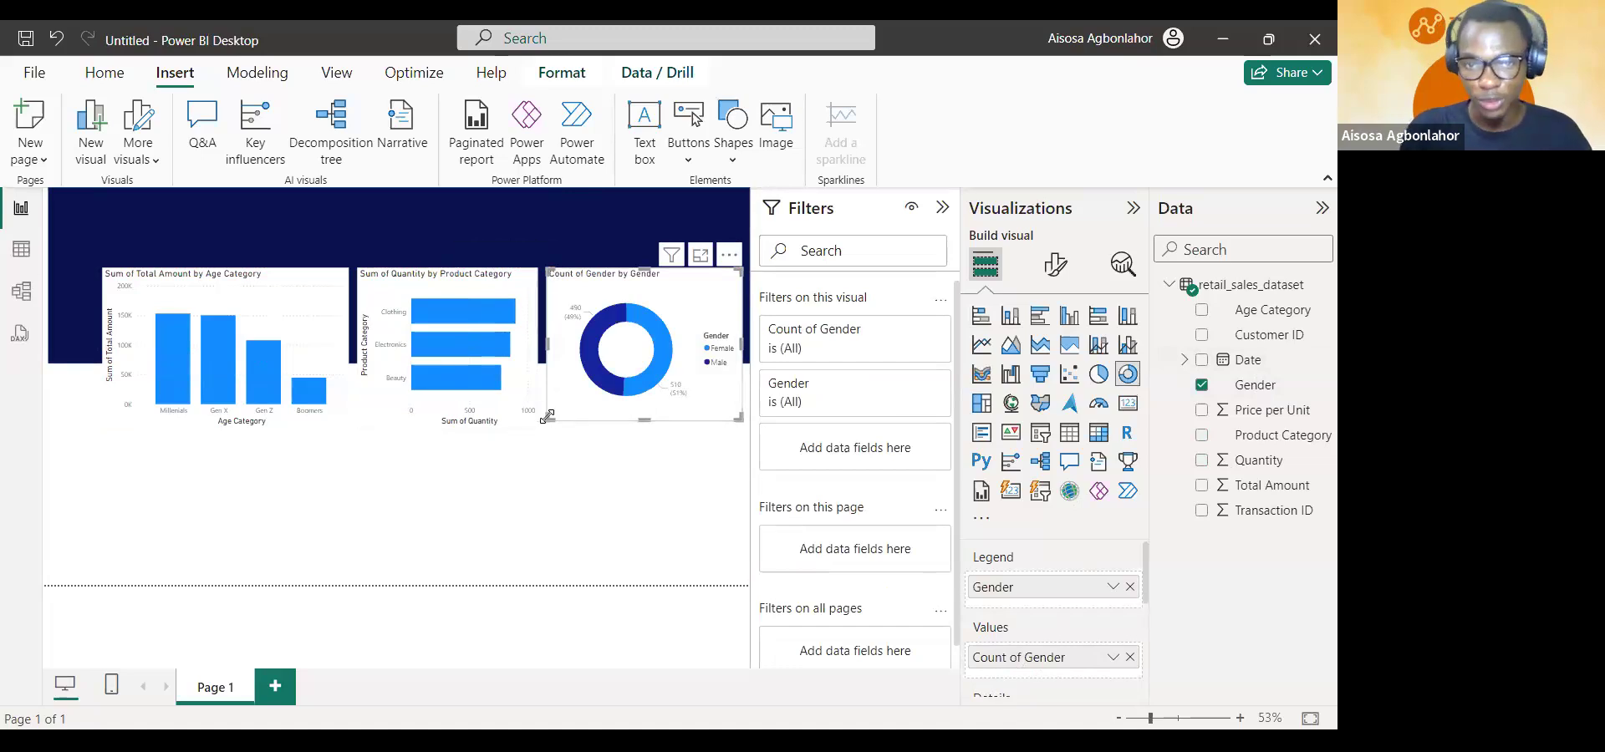
# - Temporarily enlarge the Gender donut chart to examine its shares, and return it to its place and size beside the bar chart
pyautogui.moveTo(547, 416); pyautogui.dragTo(291, 583)
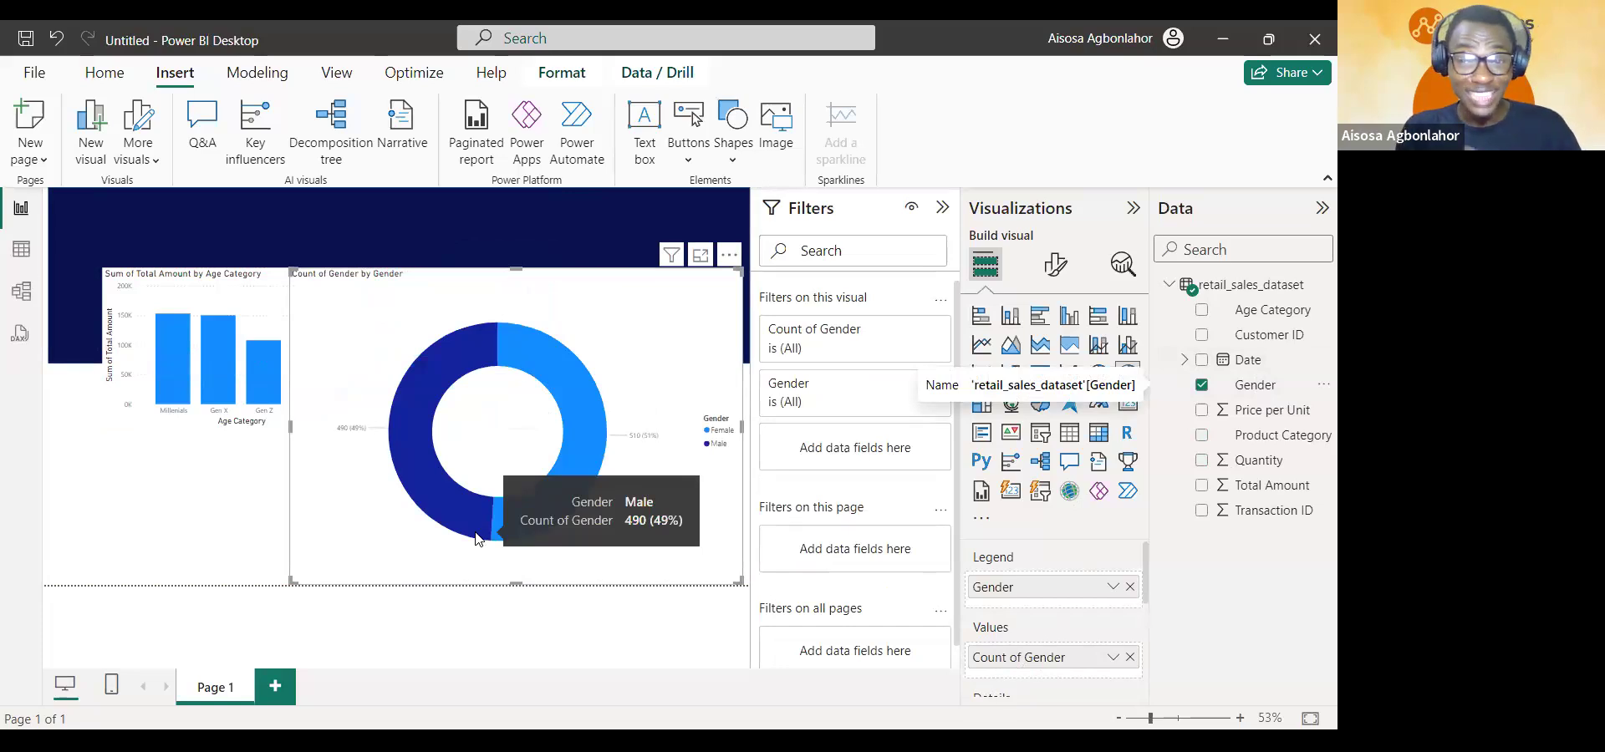
pyautogui.moveTo(504, 532)
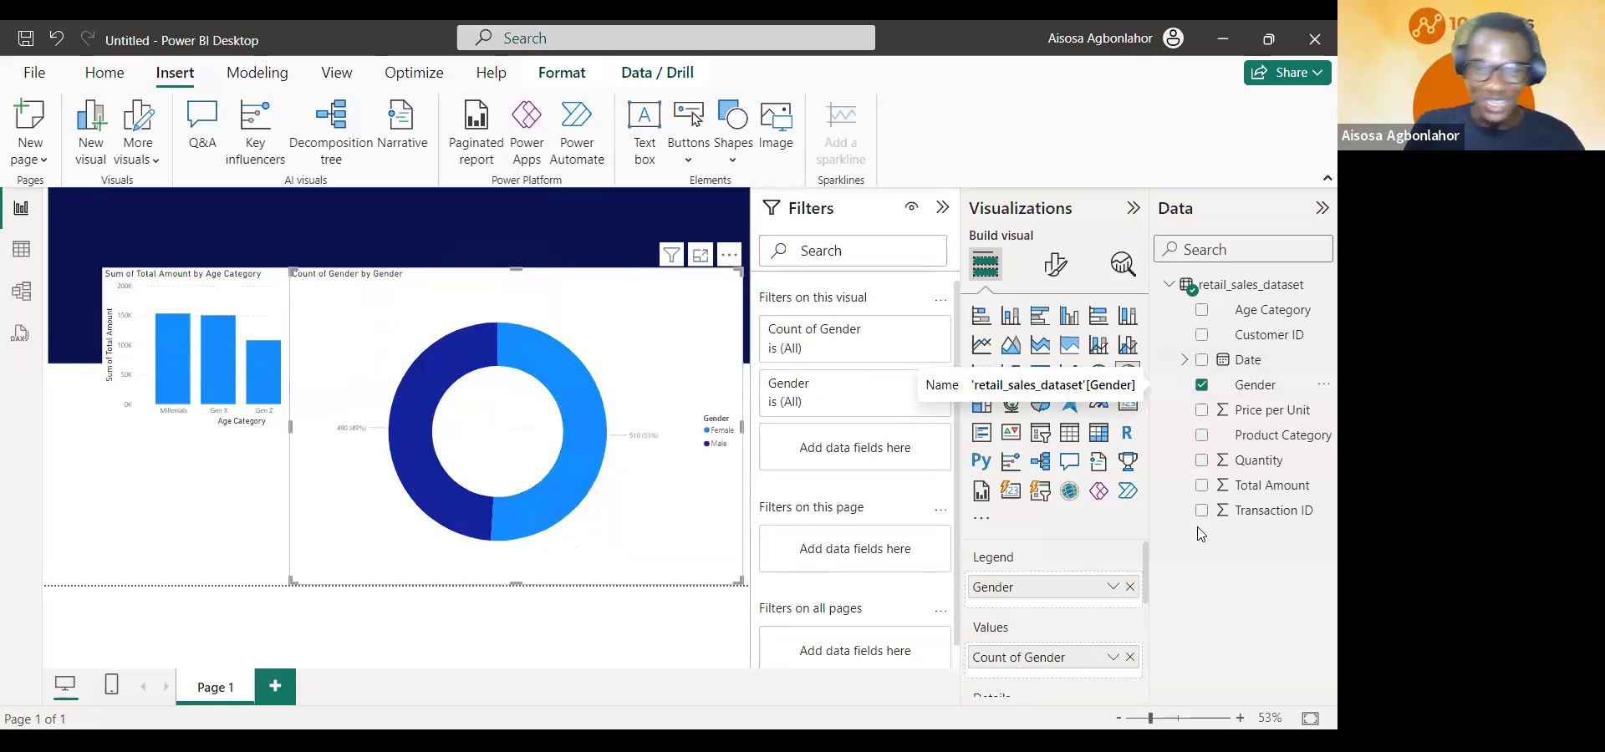
pyautogui.moveTo(584, 444)
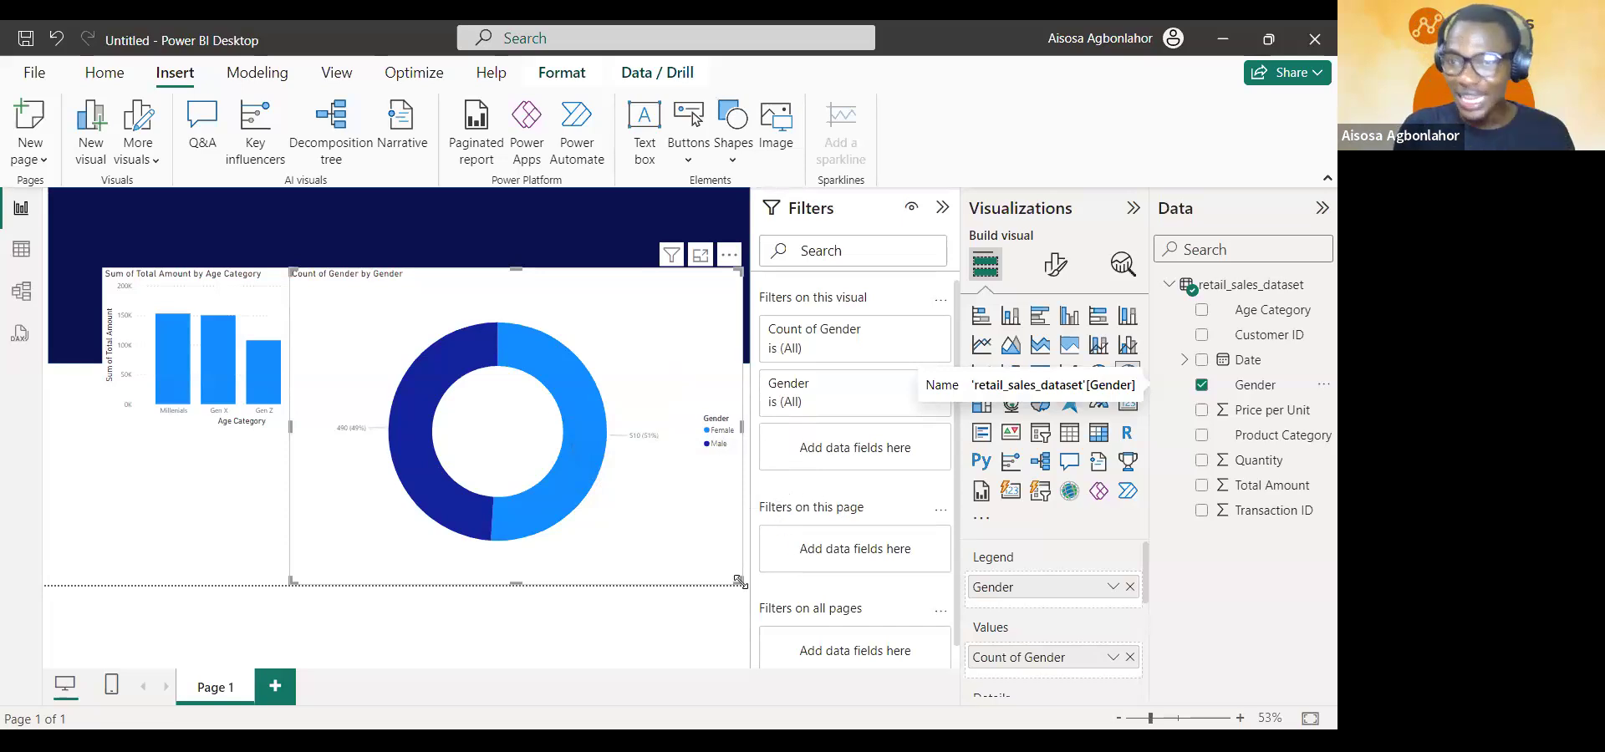
pyautogui.moveTo(739, 581); pyautogui.dragTo(736, 579)
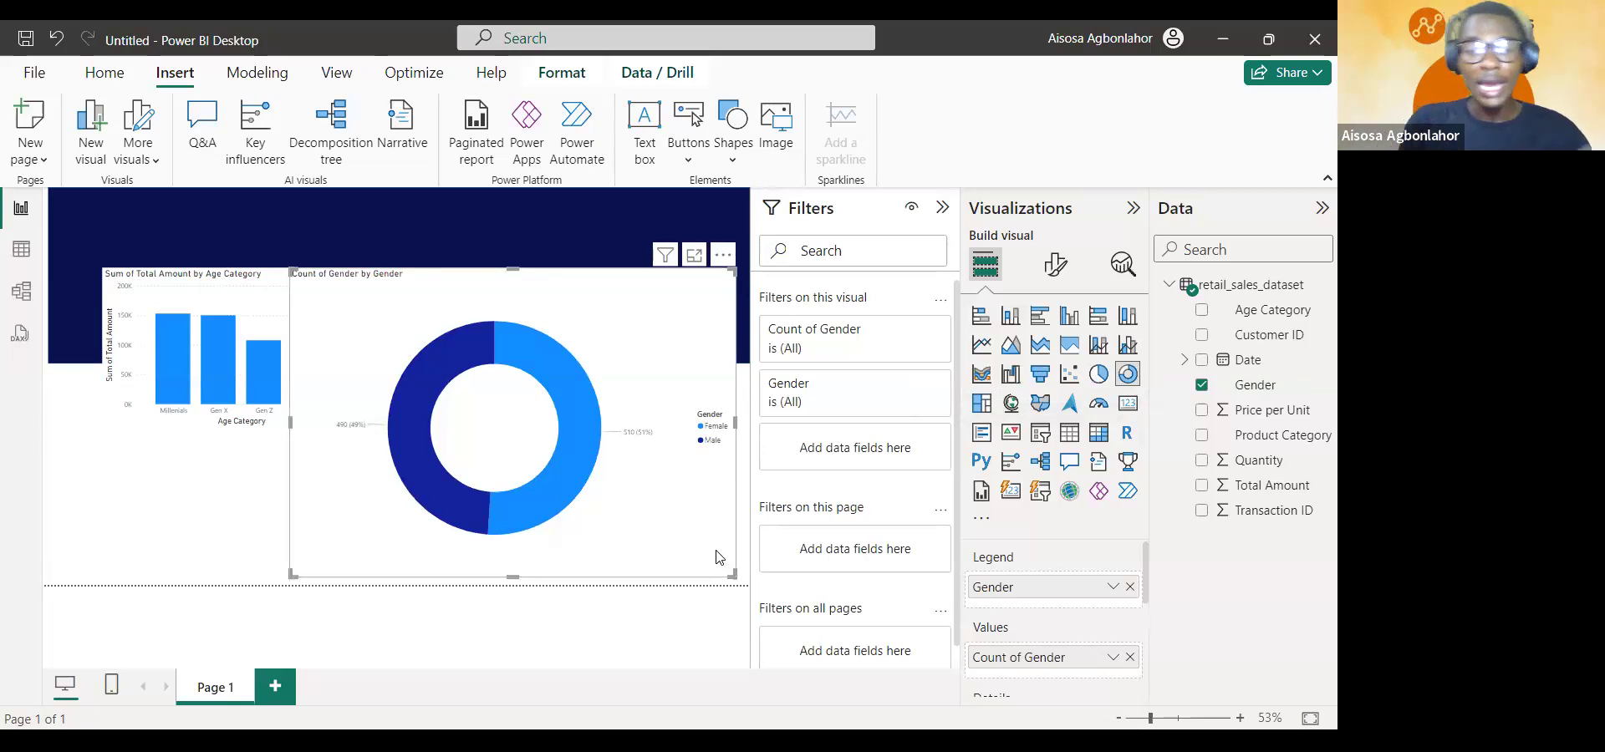
pyautogui.moveTo(292, 272); pyautogui.dragTo(541, 341)
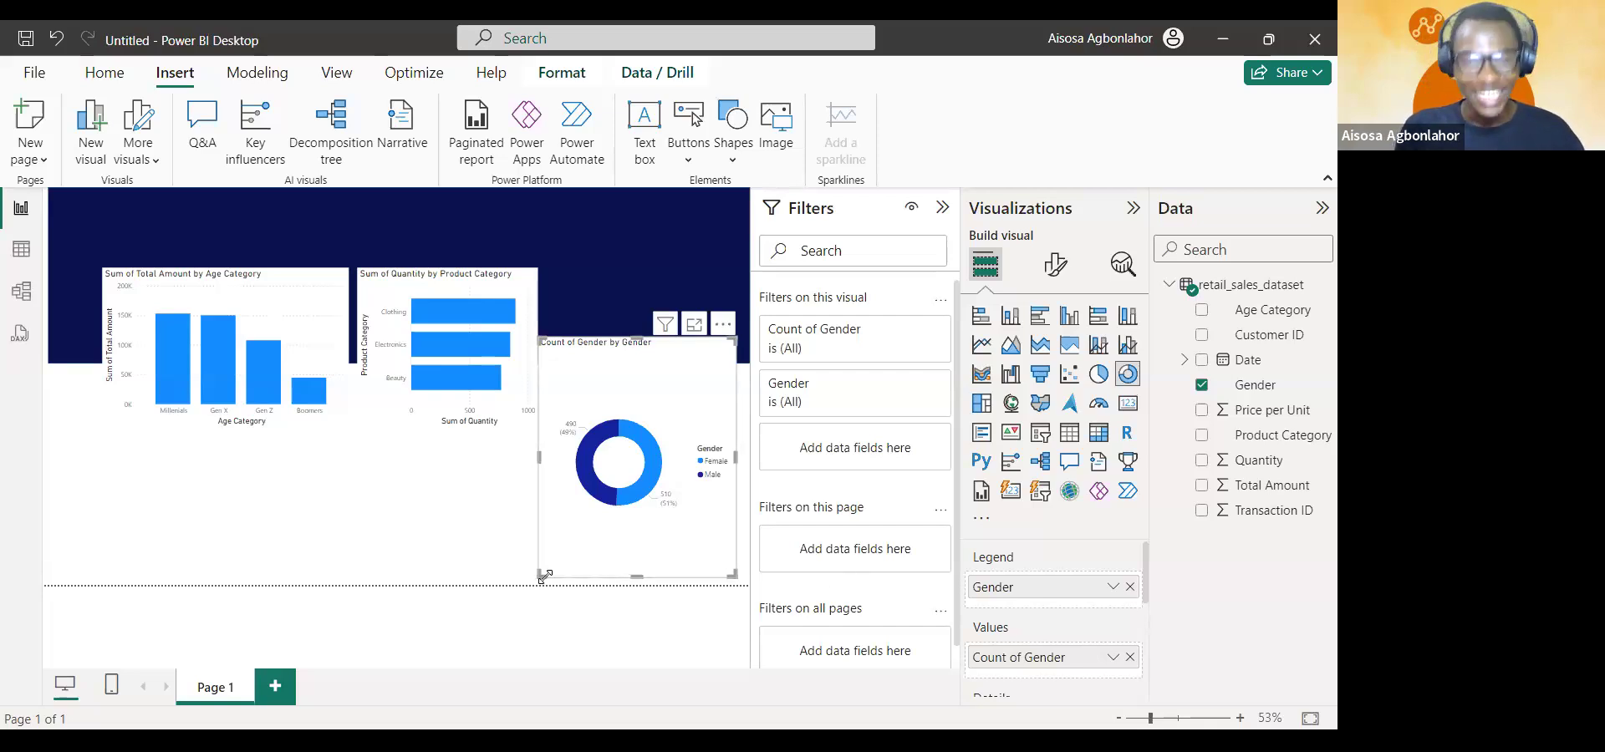
pyautogui.moveTo(547, 566); pyautogui.dragTo(556, 507)
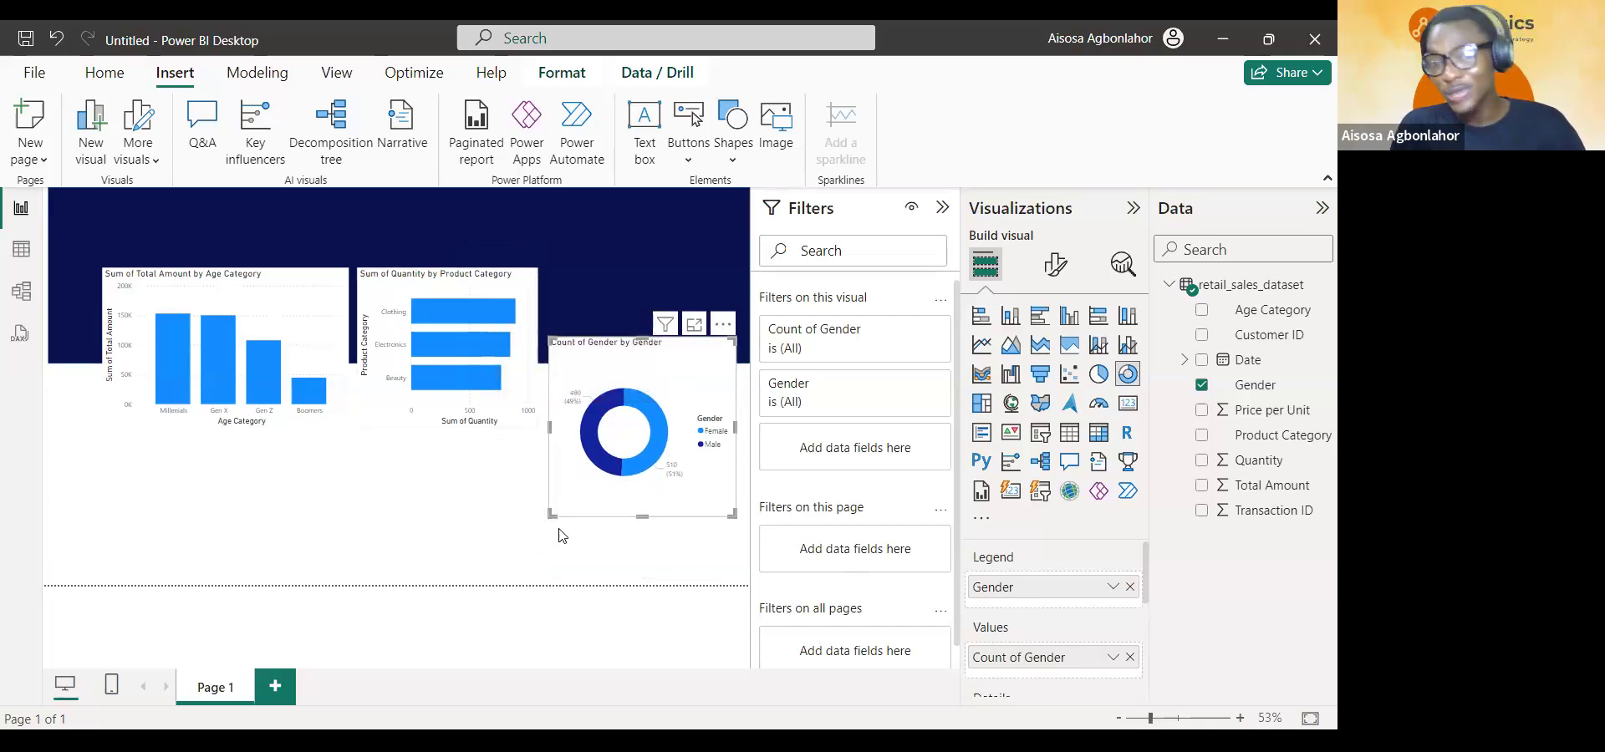
pyautogui.moveTo(553, 515); pyautogui.dragTo(540, 490)
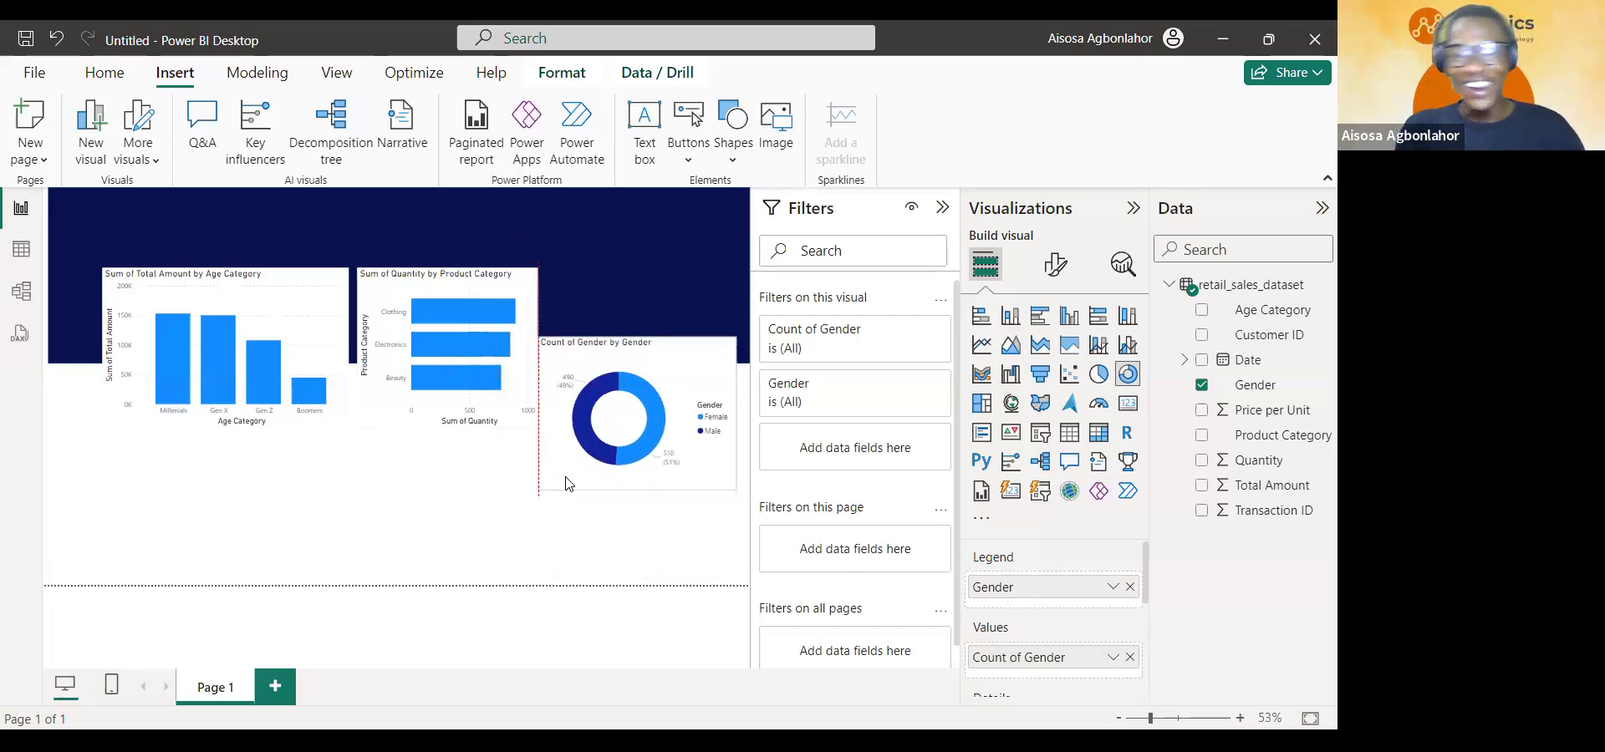
pyautogui.moveTo(598, 447); pyautogui.dragTo(583, 421)
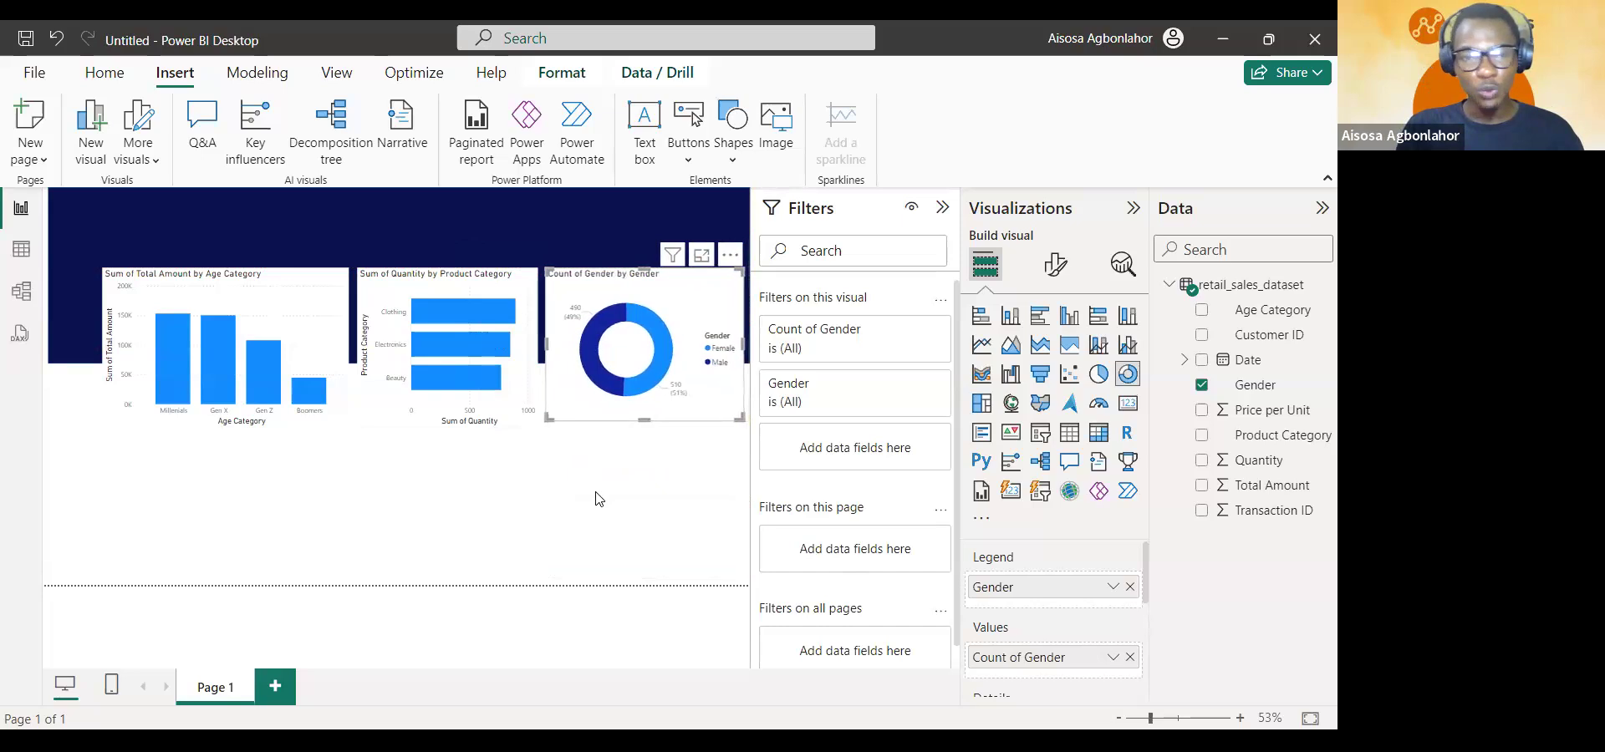
pyautogui.press('Escape')
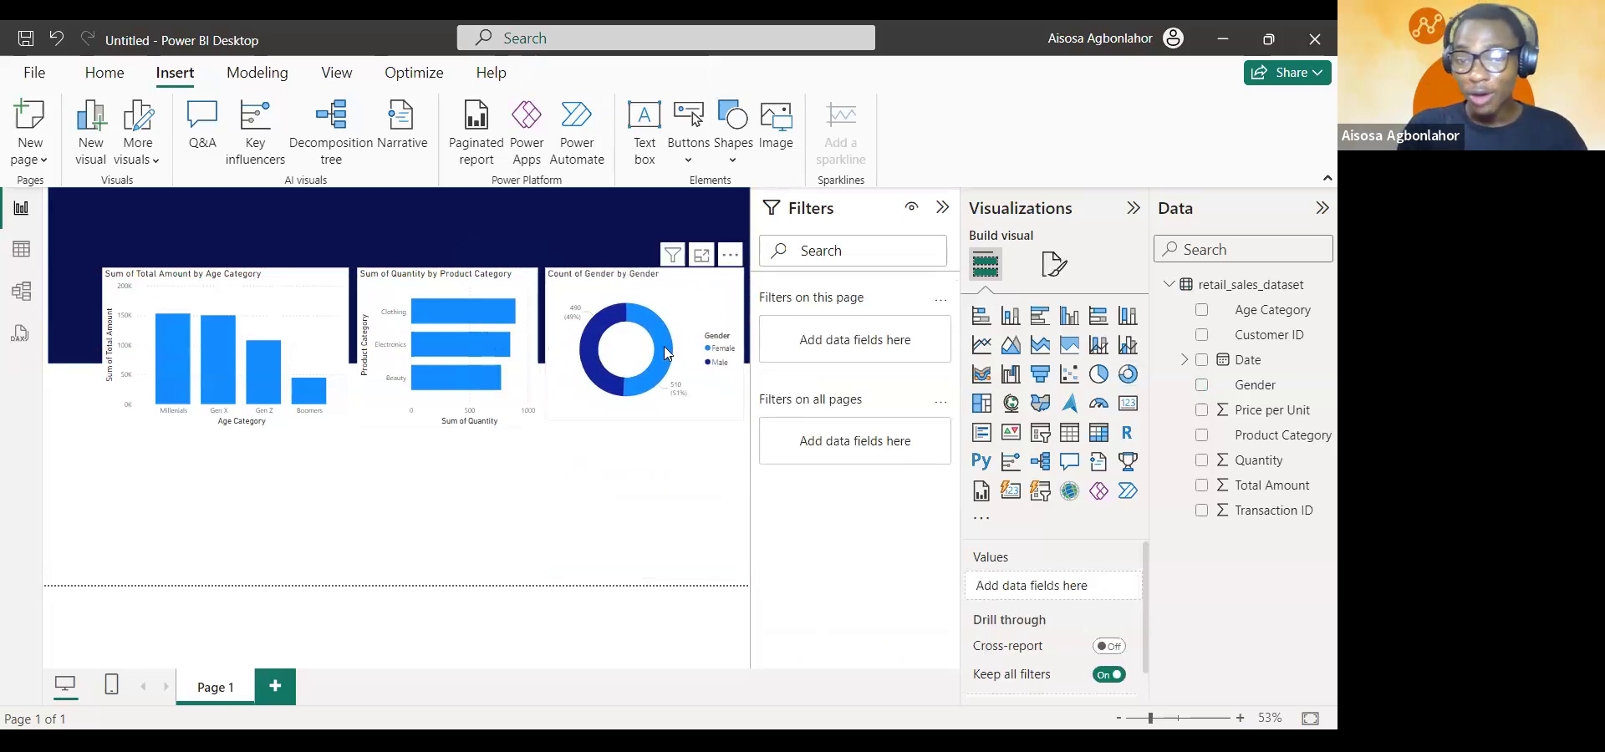
pyautogui.moveTo(668, 353)
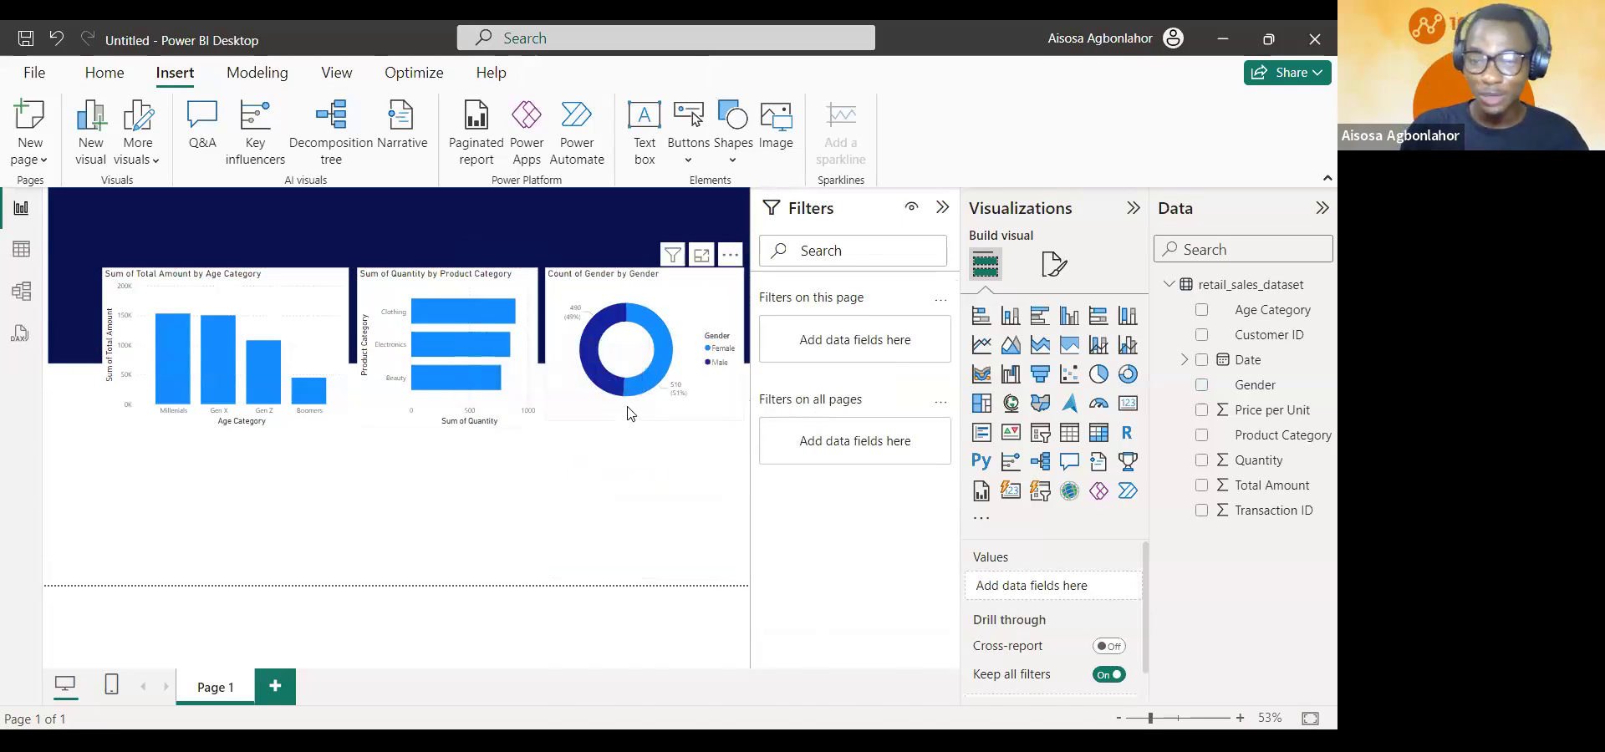
pyautogui.moveTo(644, 401)
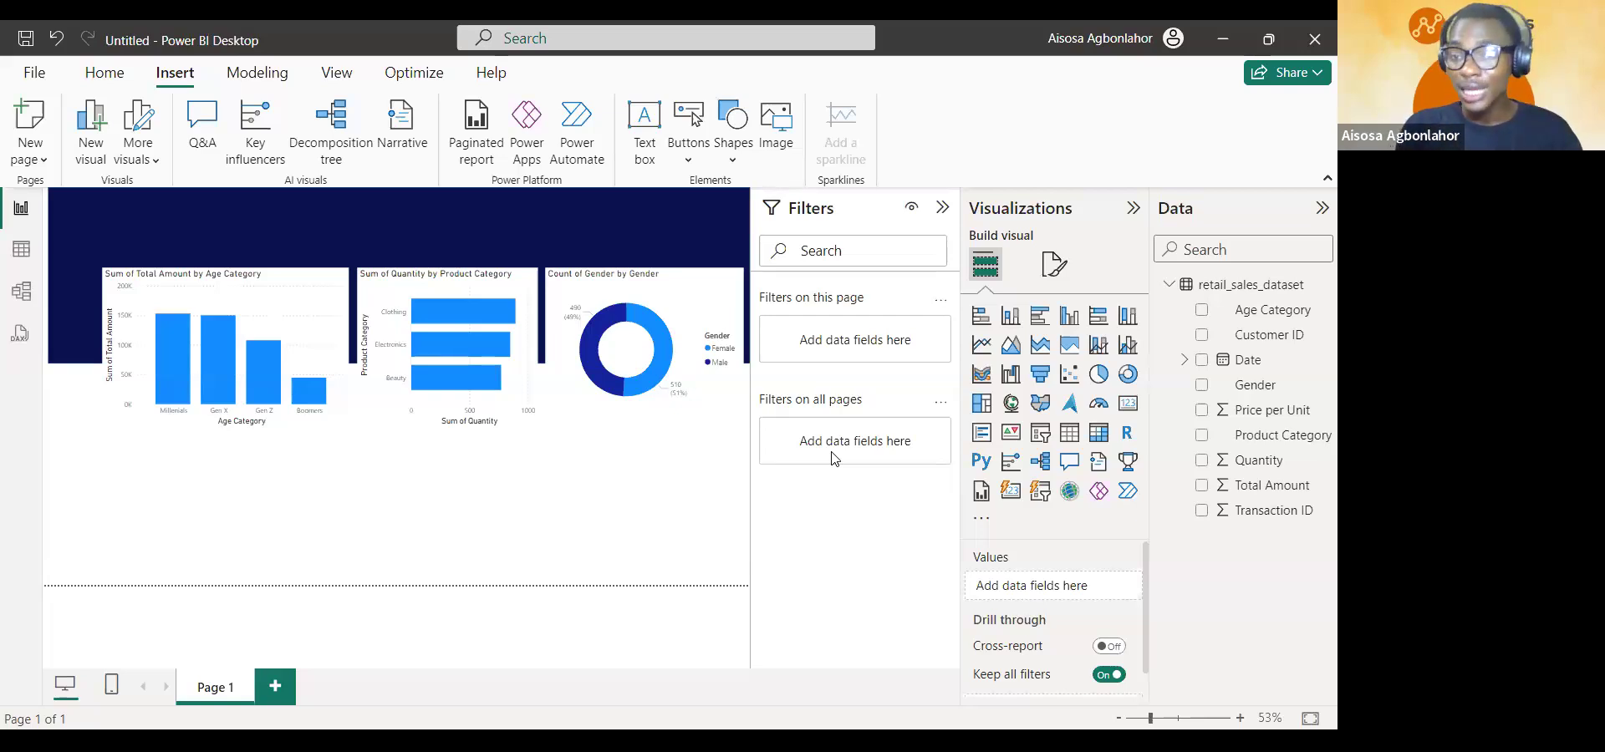
# - Add a line chart spanning the width beneath the three charts, with only the Month level of Date on its X-axis
pyautogui.click(982, 344)
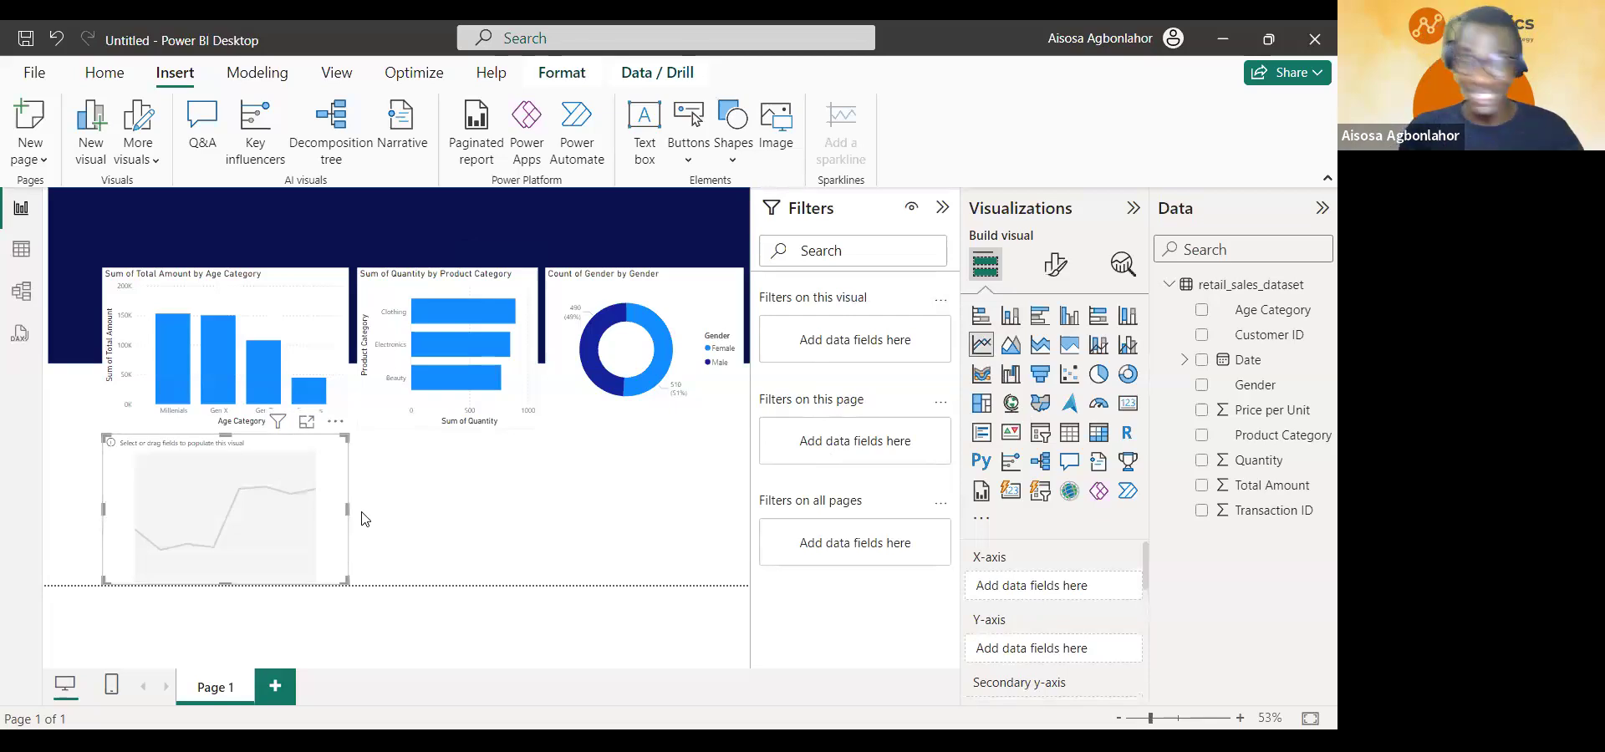
pyautogui.moveTo(542, 544); pyautogui.dragTo(738, 523)
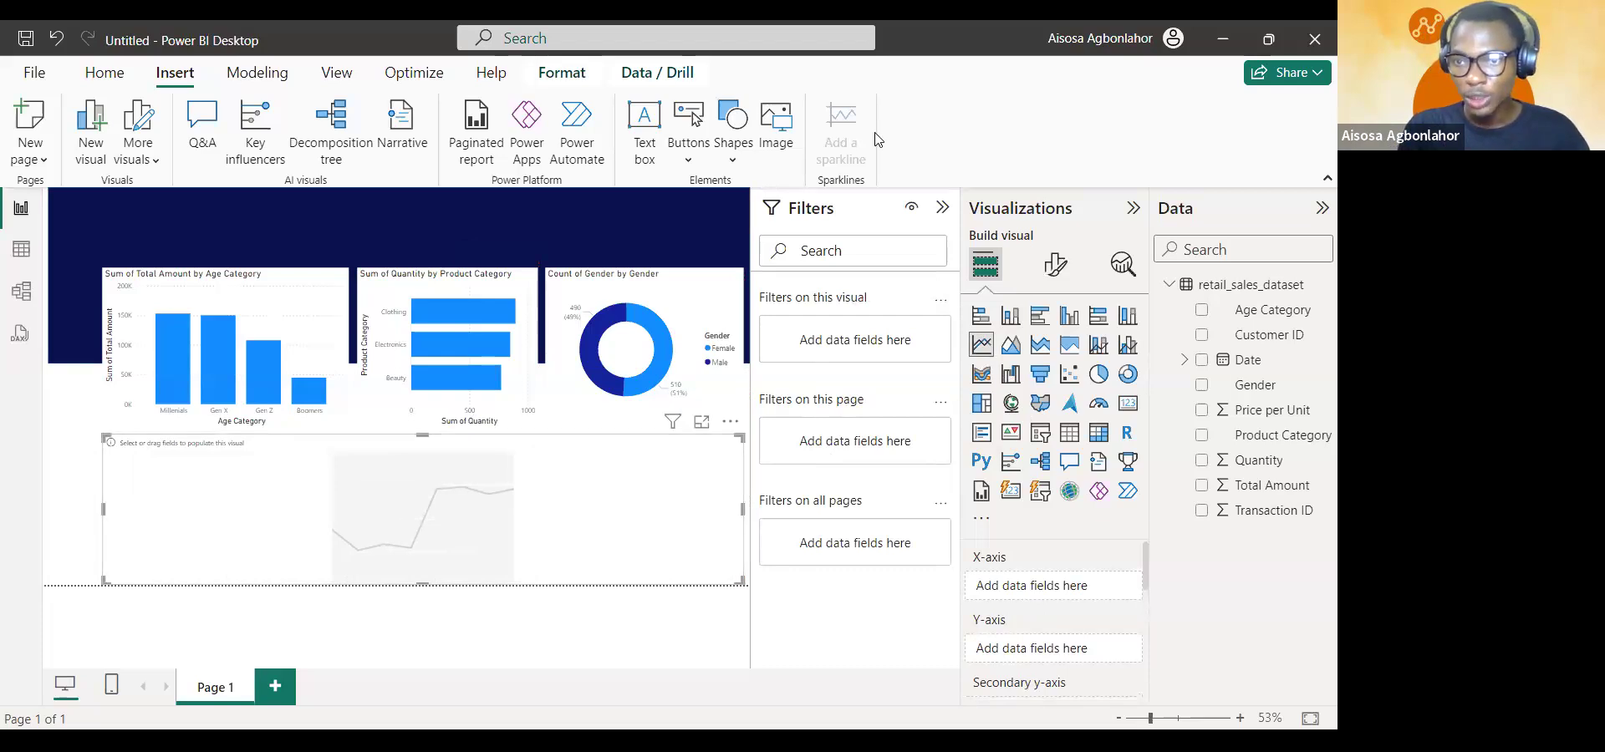
pyautogui.moveTo(1252, 361); pyautogui.dragTo(1078, 590)
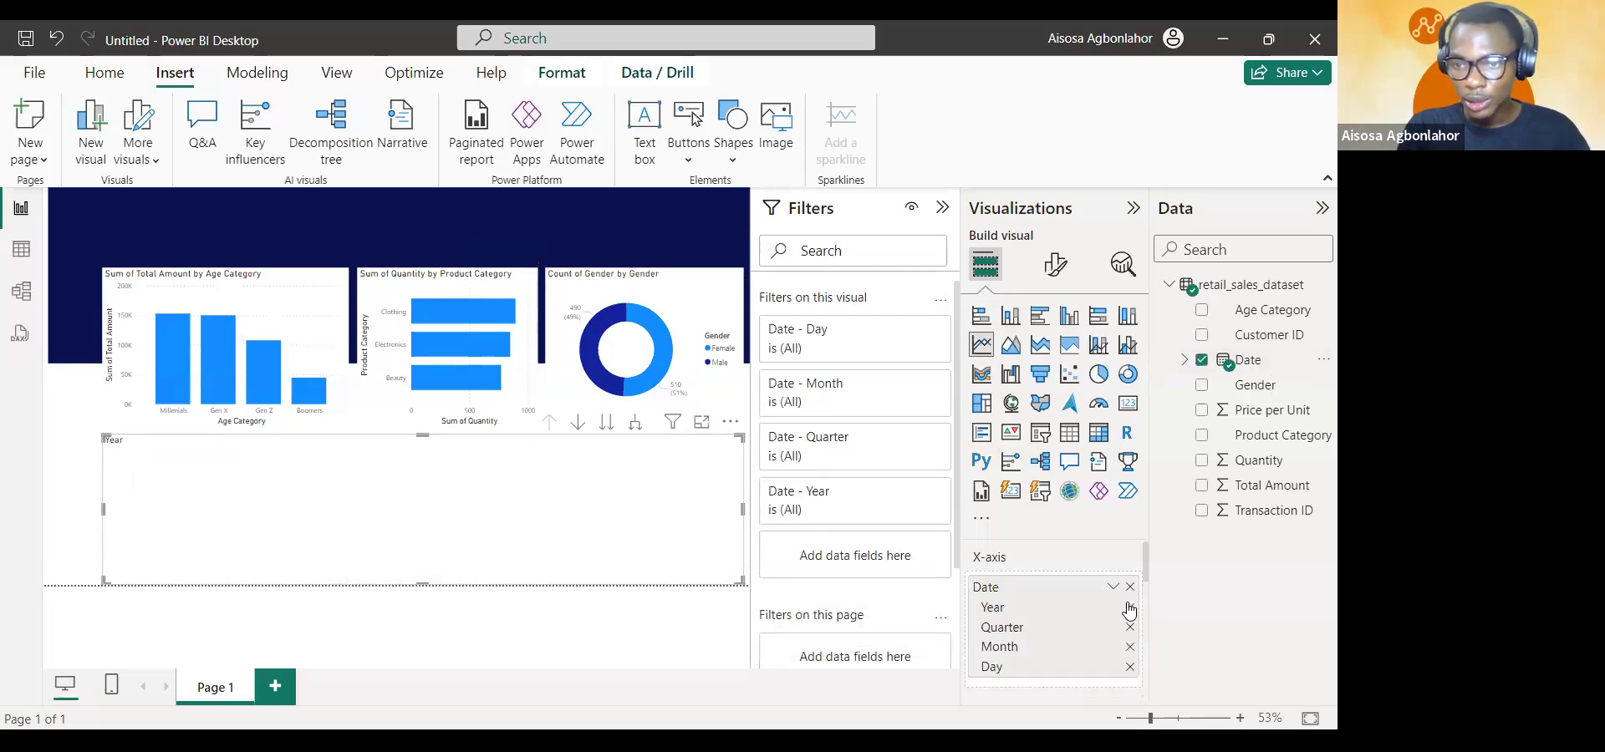
pyautogui.click(1129, 611)
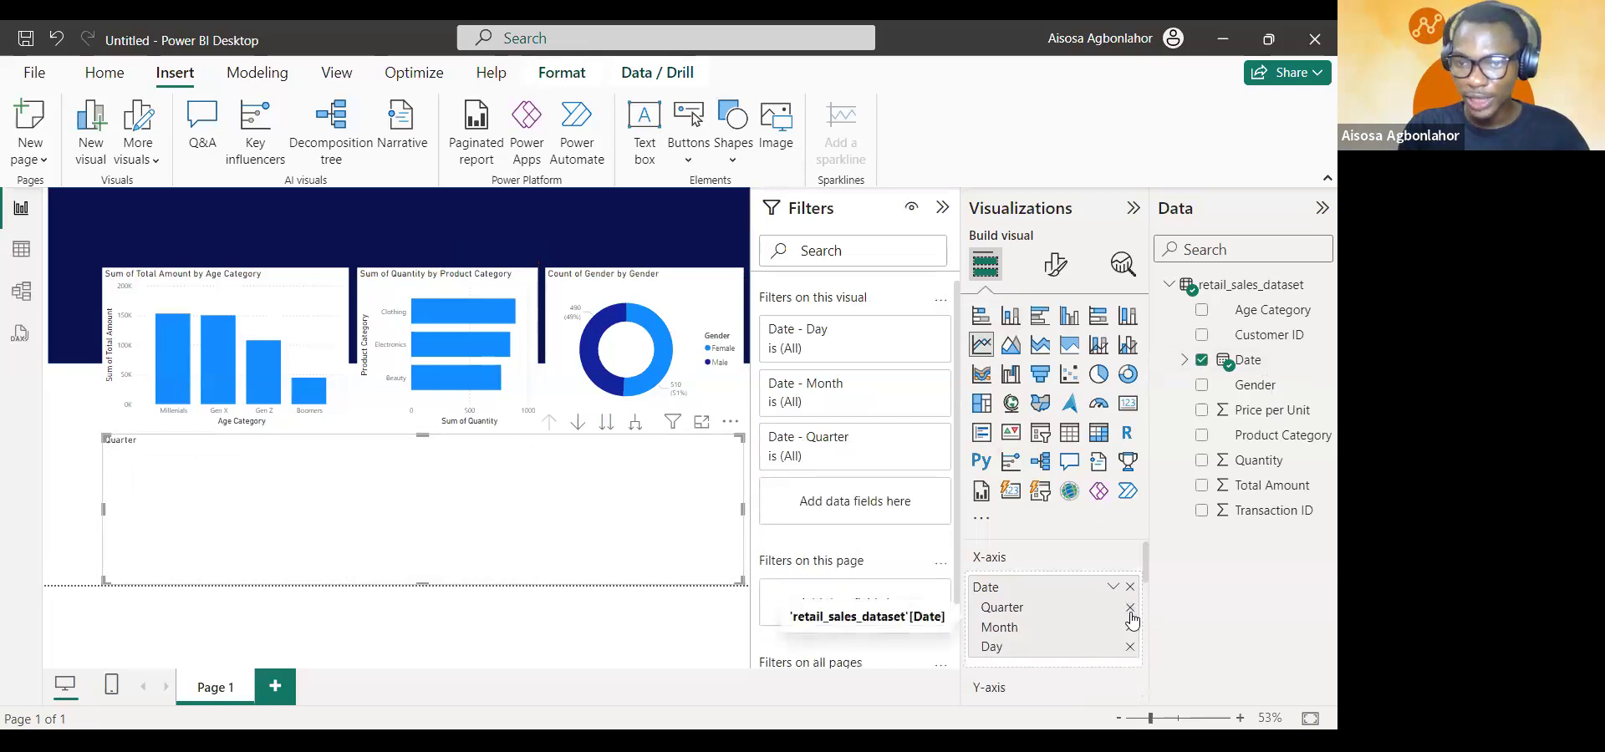
pyautogui.click(1130, 610)
pyautogui.click(1130, 627)
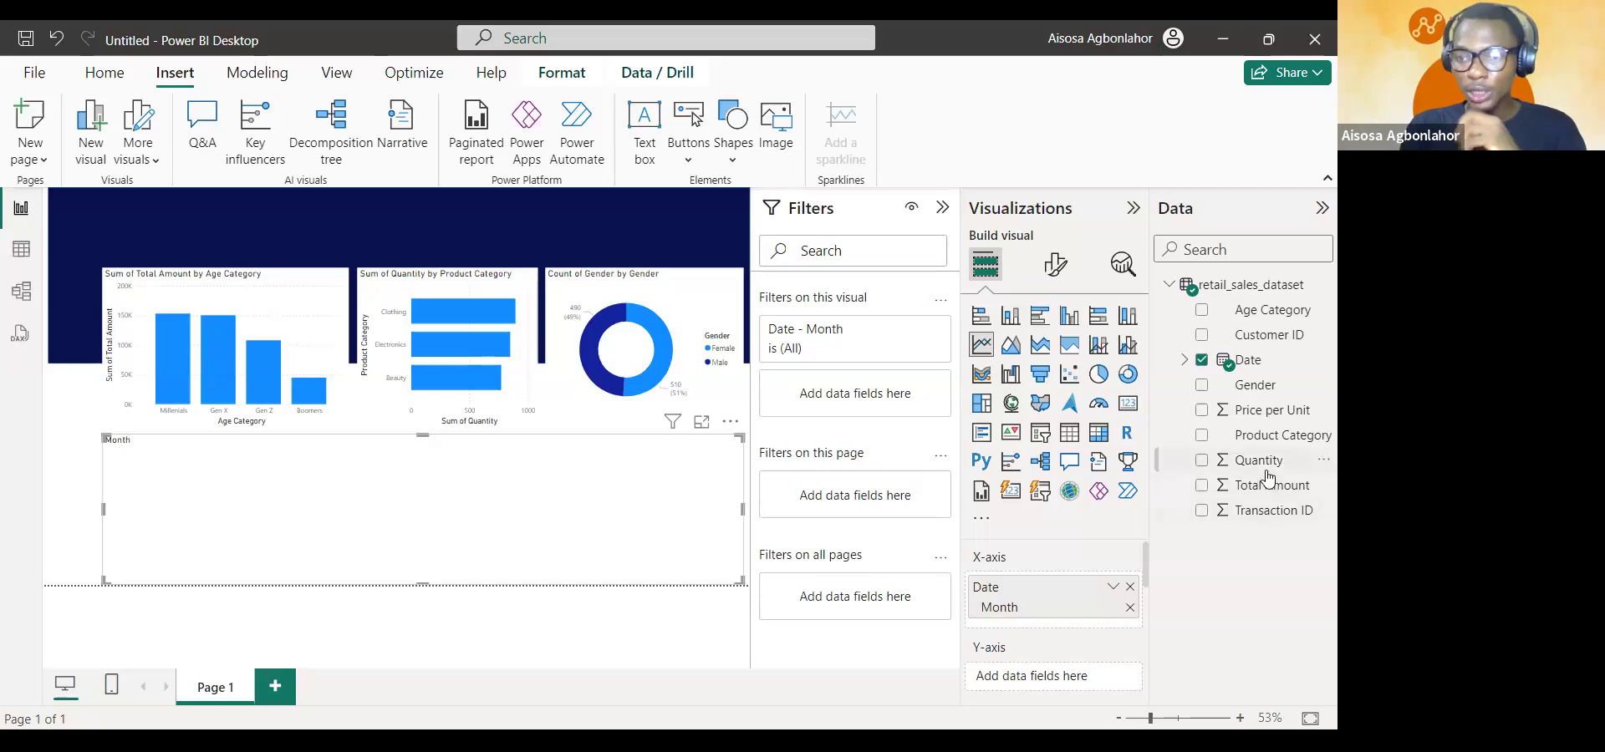
# - Set the line chart's Y-axis to the sum of Quantity
pyautogui.moveTo(1250, 492); pyautogui.dragTo(1055, 693)
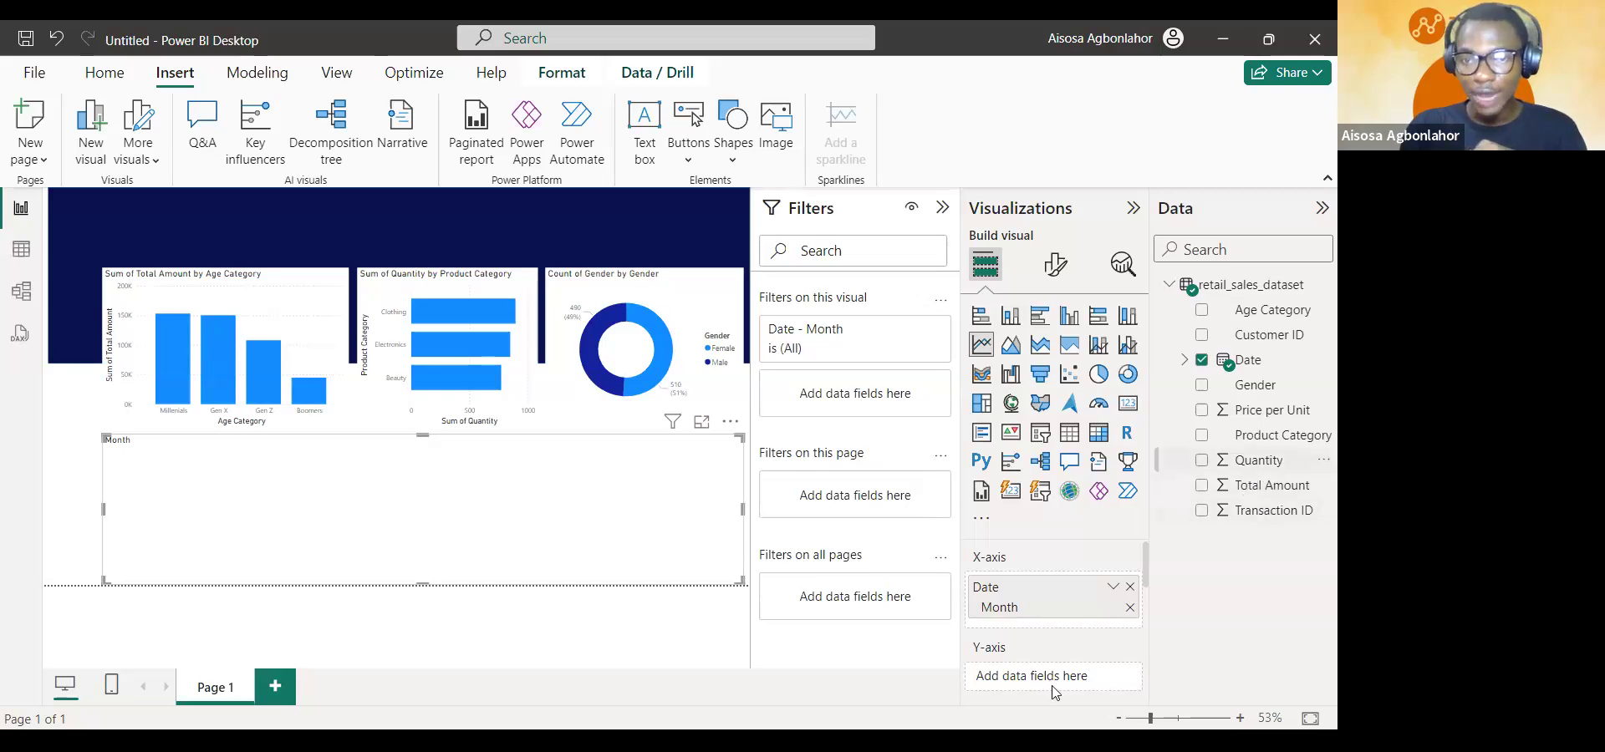
pyautogui.scroll(-2, 1060, 661)
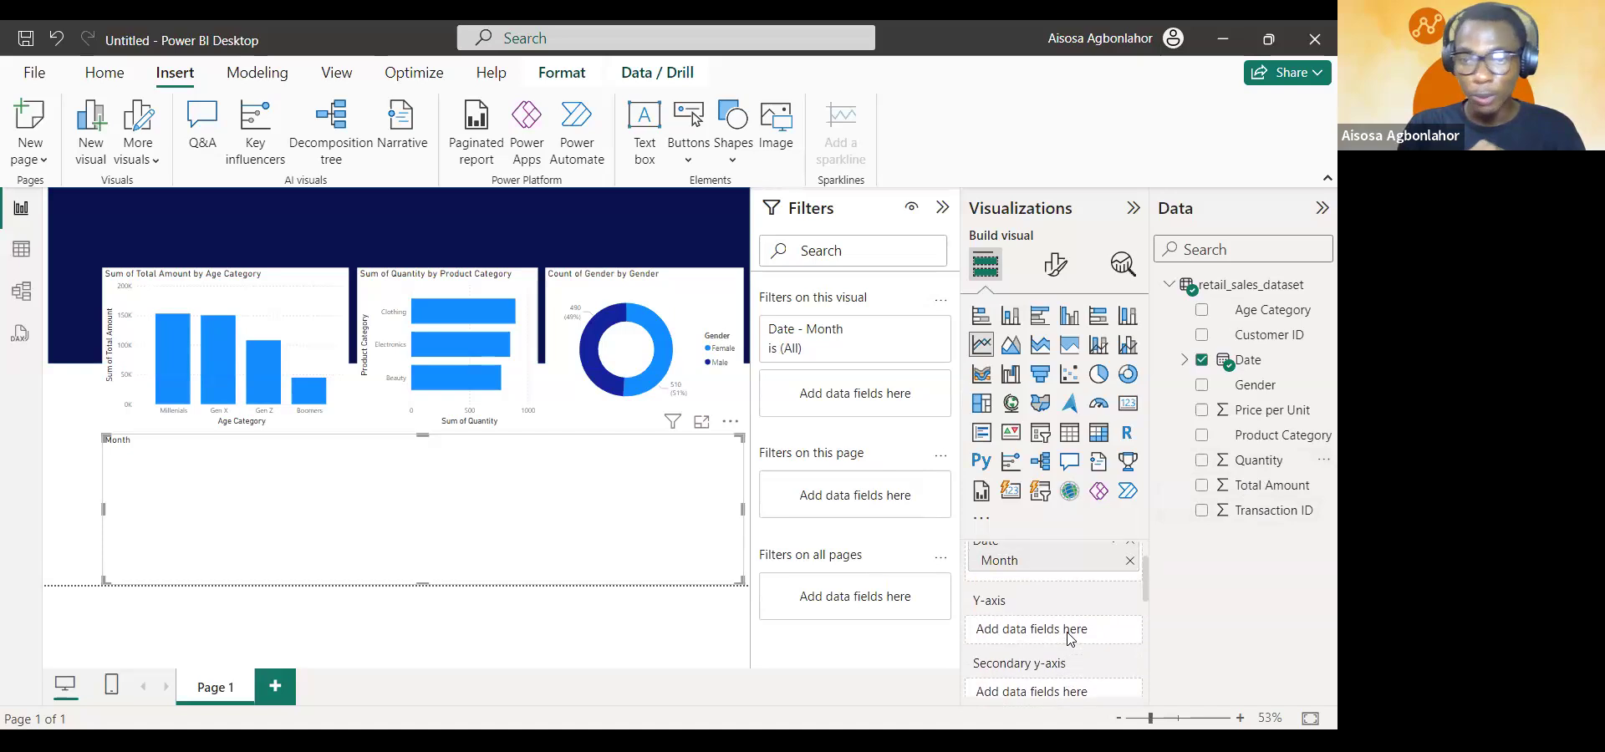
pyautogui.moveTo(1254, 468)
pyautogui.mouseDown()
pyautogui.moveTo(1237, 496)
pyautogui.moveTo(1028, 632)
pyautogui.mouseUp()
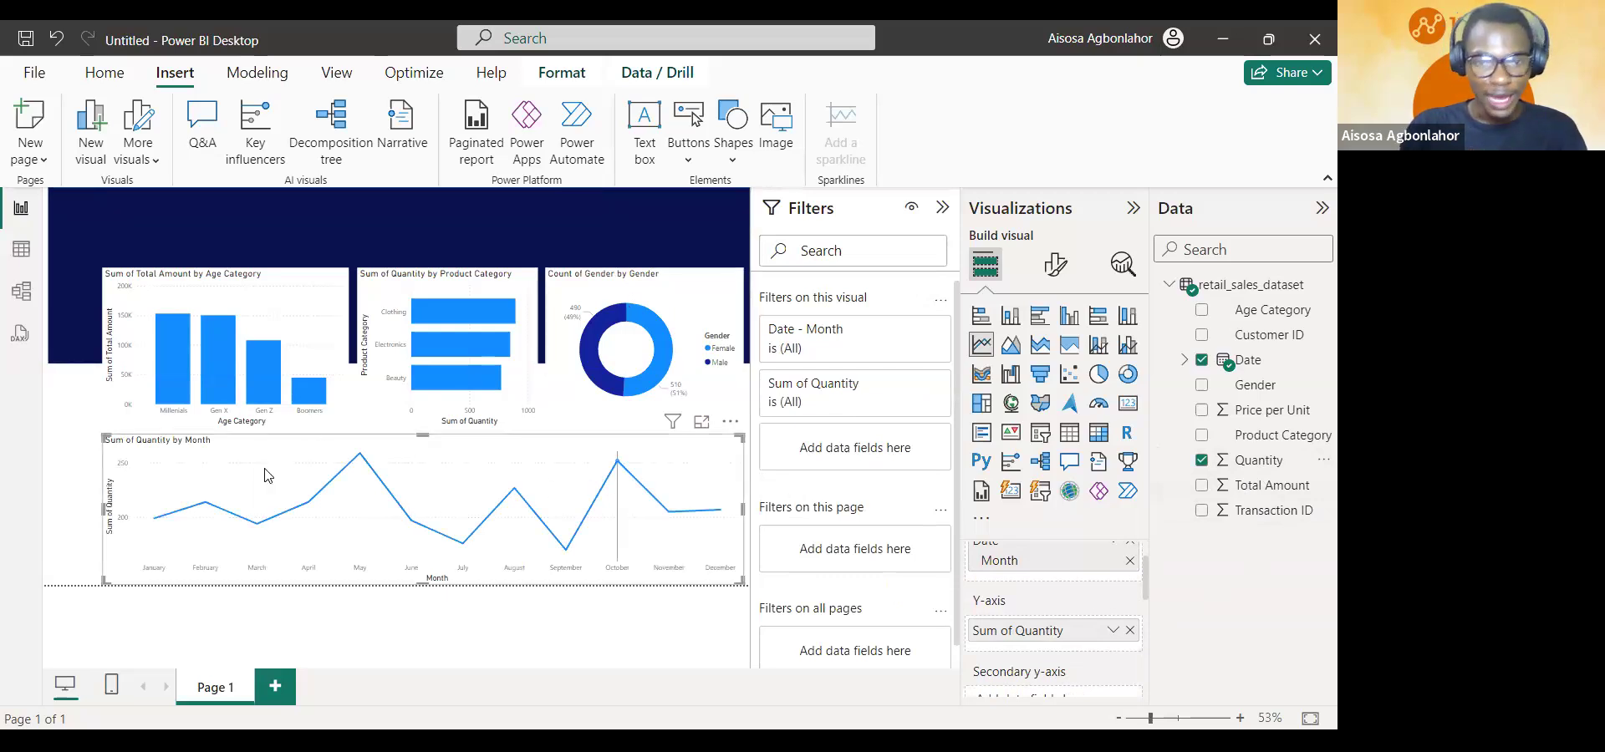
# - Enlarge the line chart to examine the quantity sold in each month
pyautogui.moveTo(102, 434); pyautogui.dragTo(70, 241)
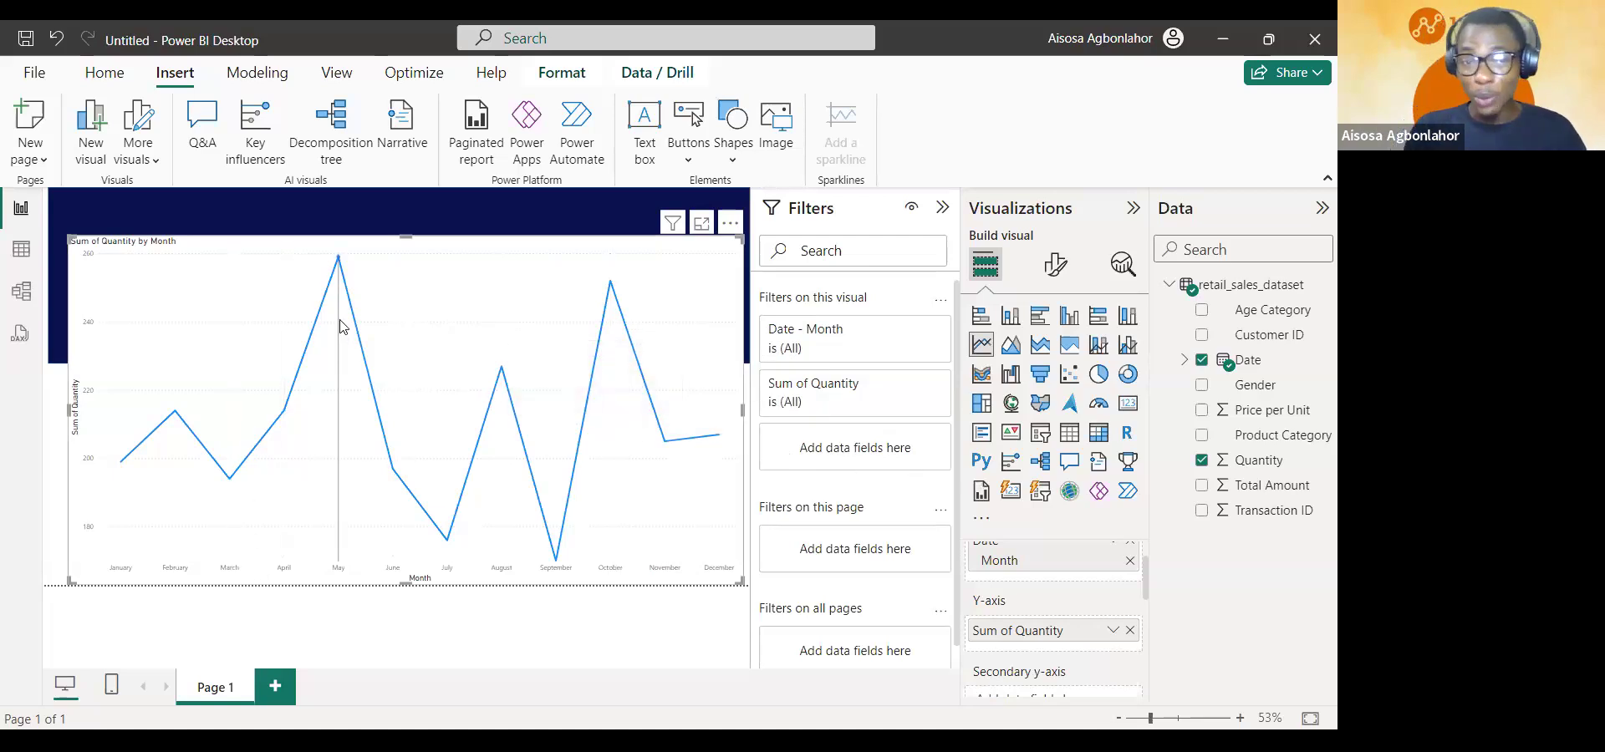
pyautogui.moveTo(341, 326)
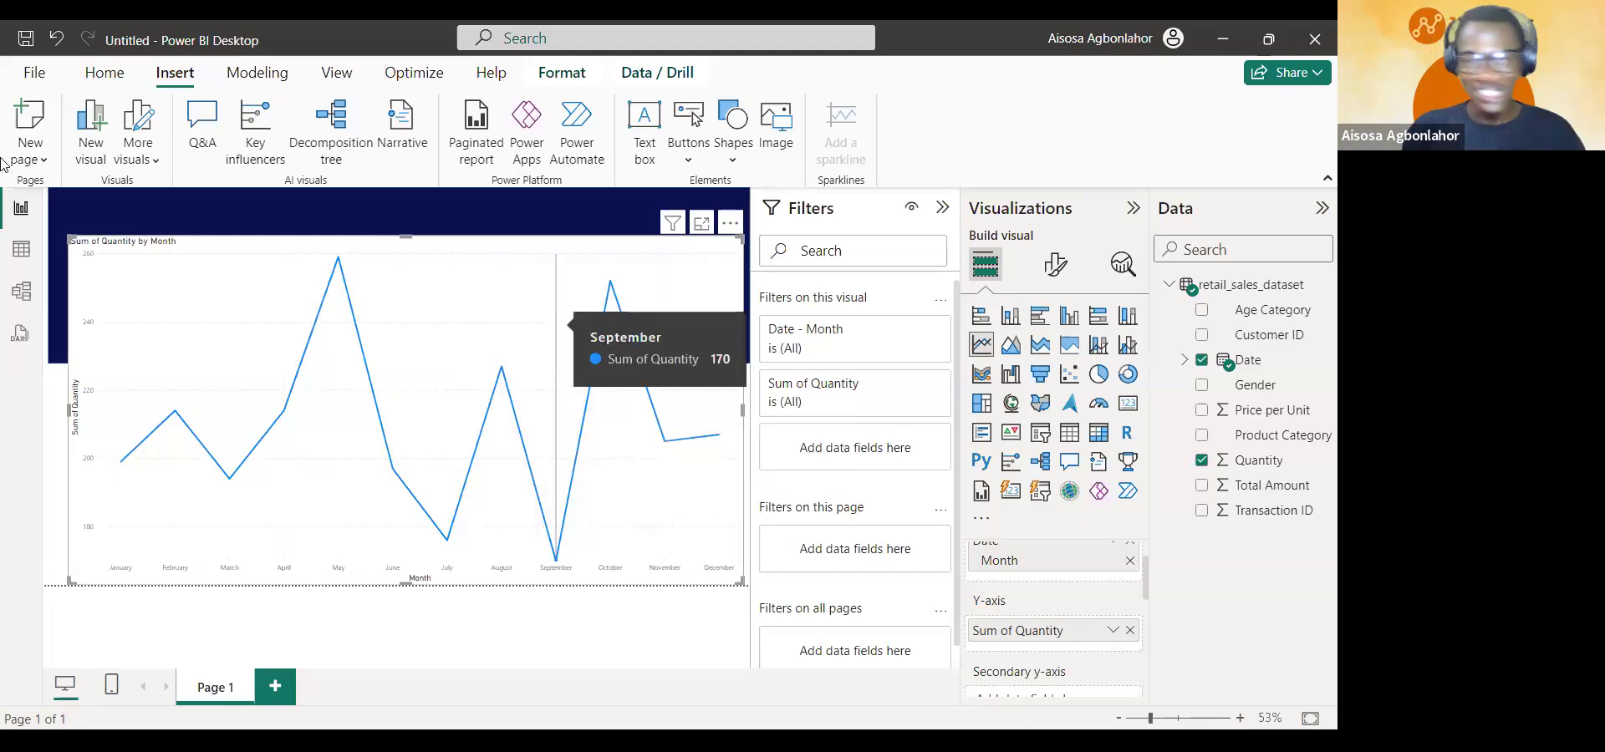
# - Shrink the line, donut and column charts and shift the bar chart over, freeing a vertical strip along the page's left edge
pyautogui.moveTo(70, 237); pyautogui.dragTo(131, 424)
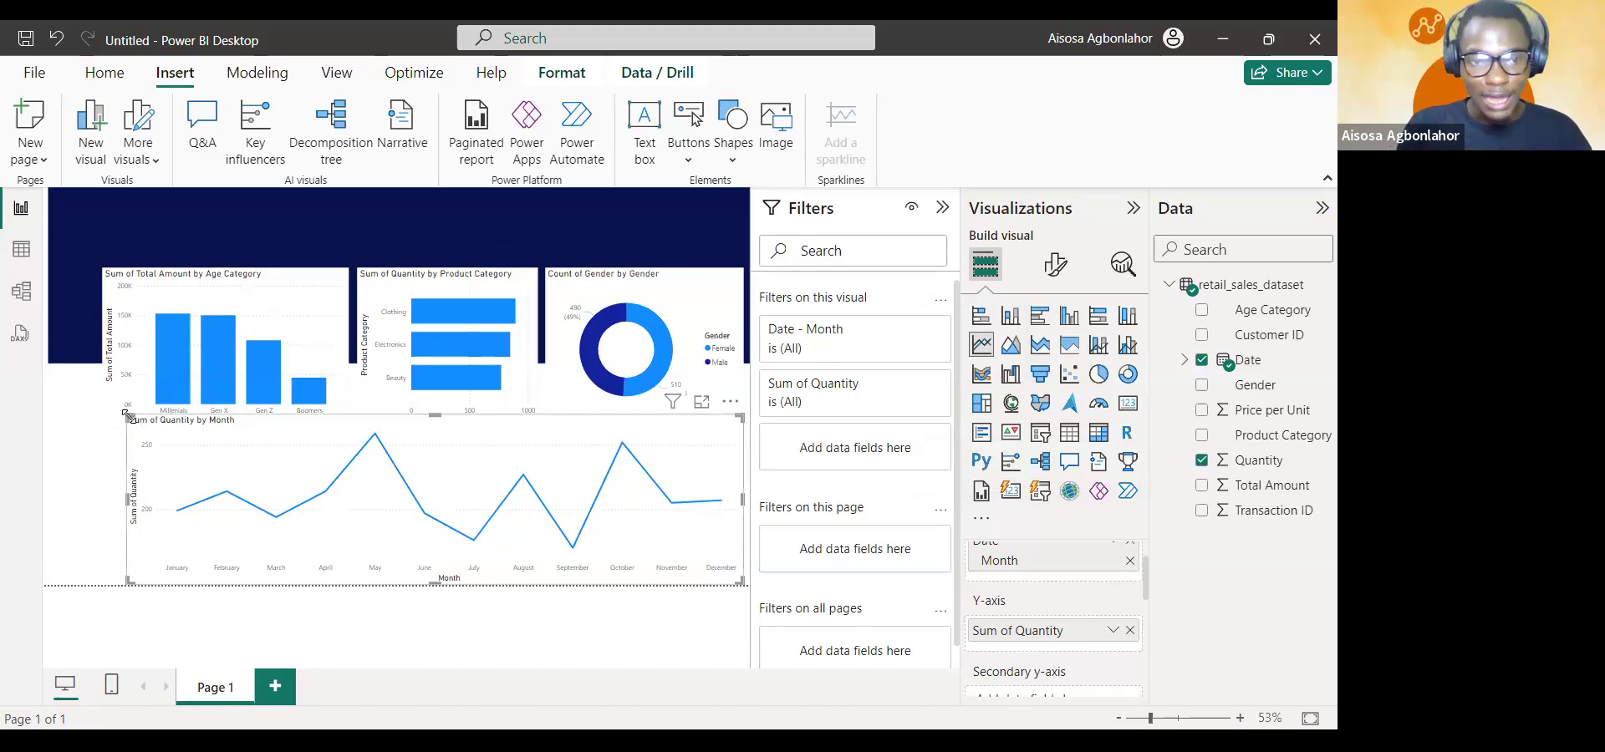
pyautogui.moveTo(127, 415); pyautogui.dragTo(180, 428)
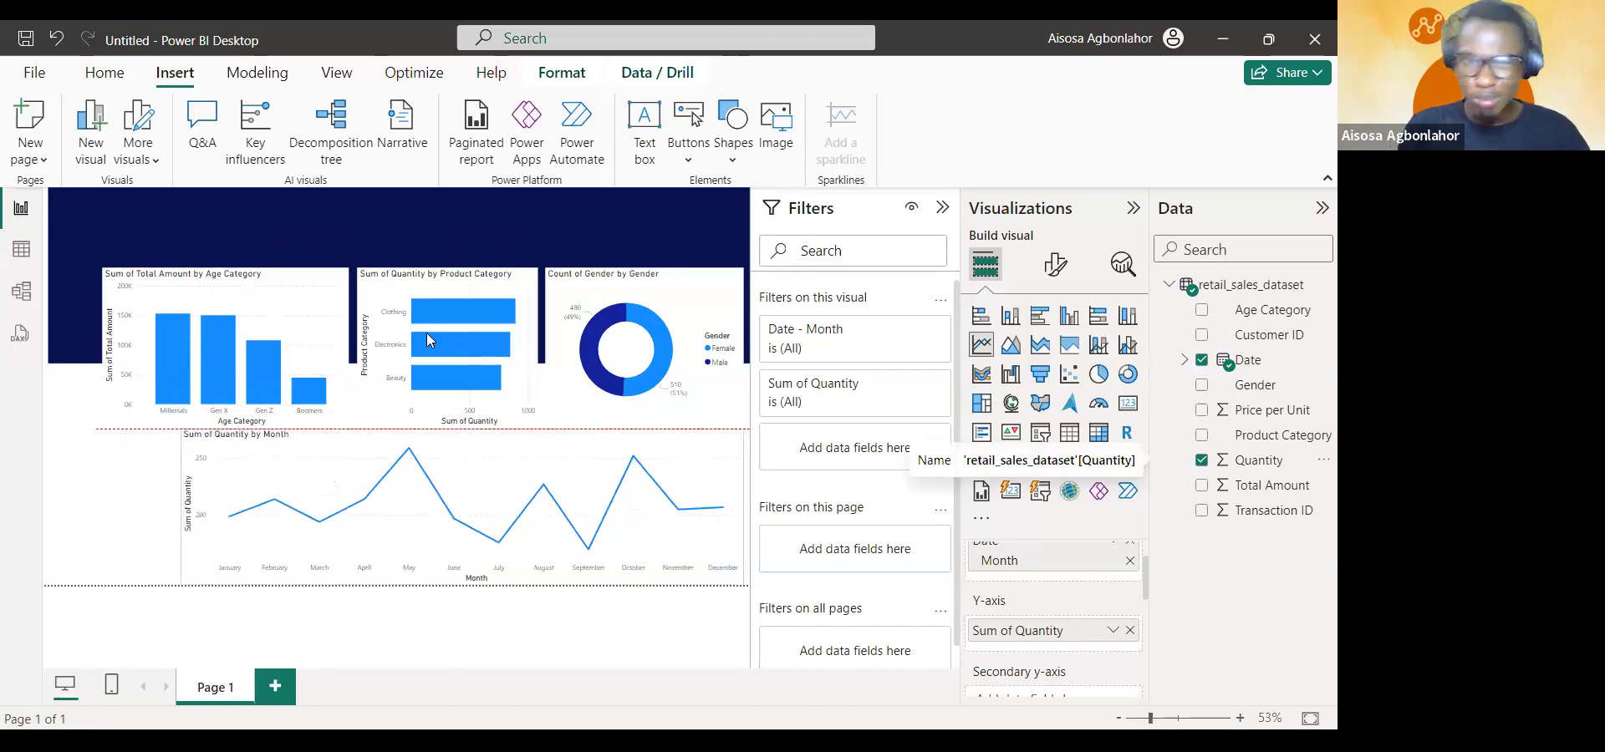
pyautogui.click(565, 280)
pyautogui.moveTo(549, 272); pyautogui.dragTo(605, 288)
pyautogui.moveTo(461, 280); pyautogui.dragTo(476, 281)
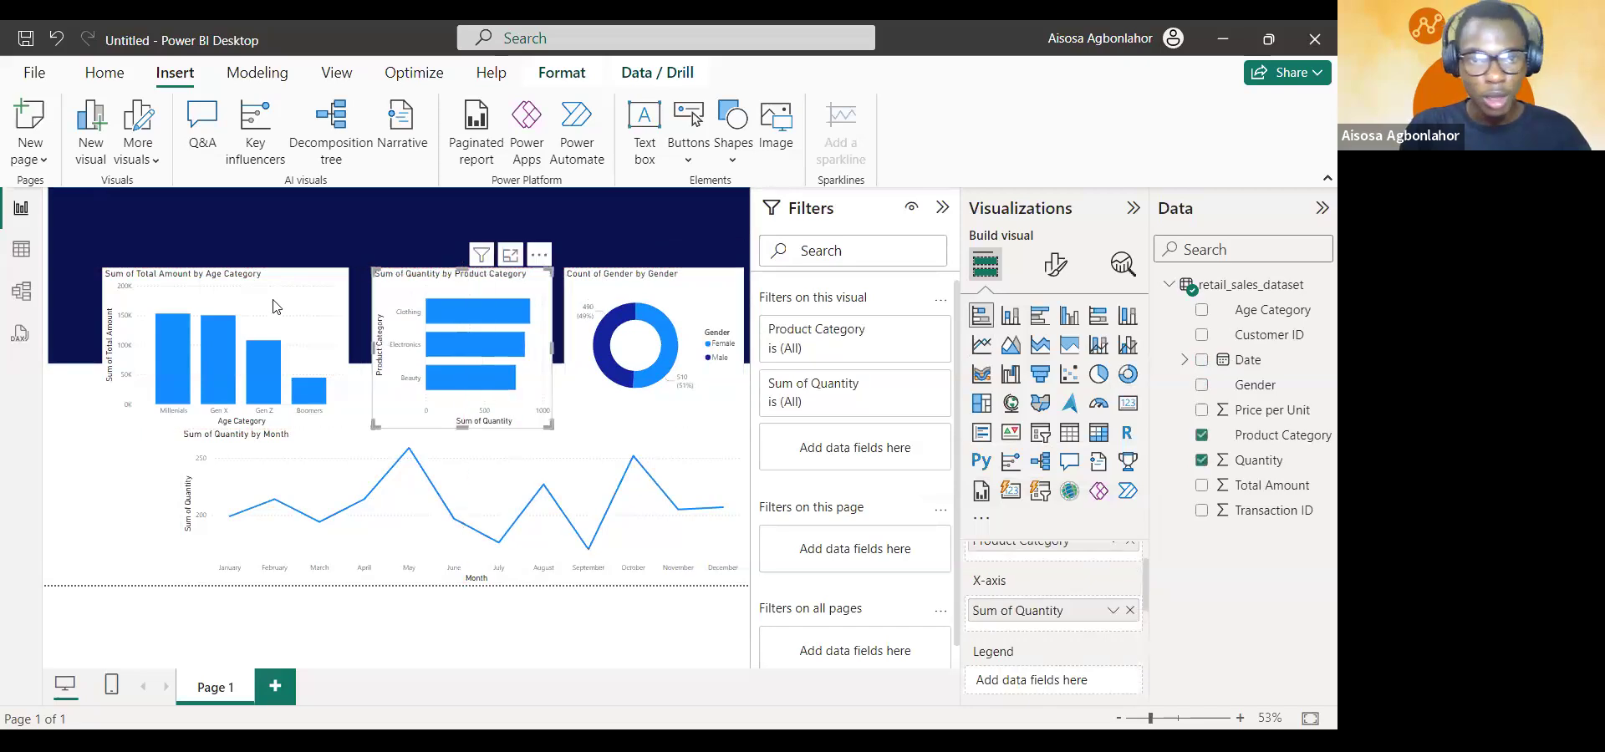
pyautogui.click(102, 269)
pyautogui.moveTo(102, 268); pyautogui.dragTo(224, 296)
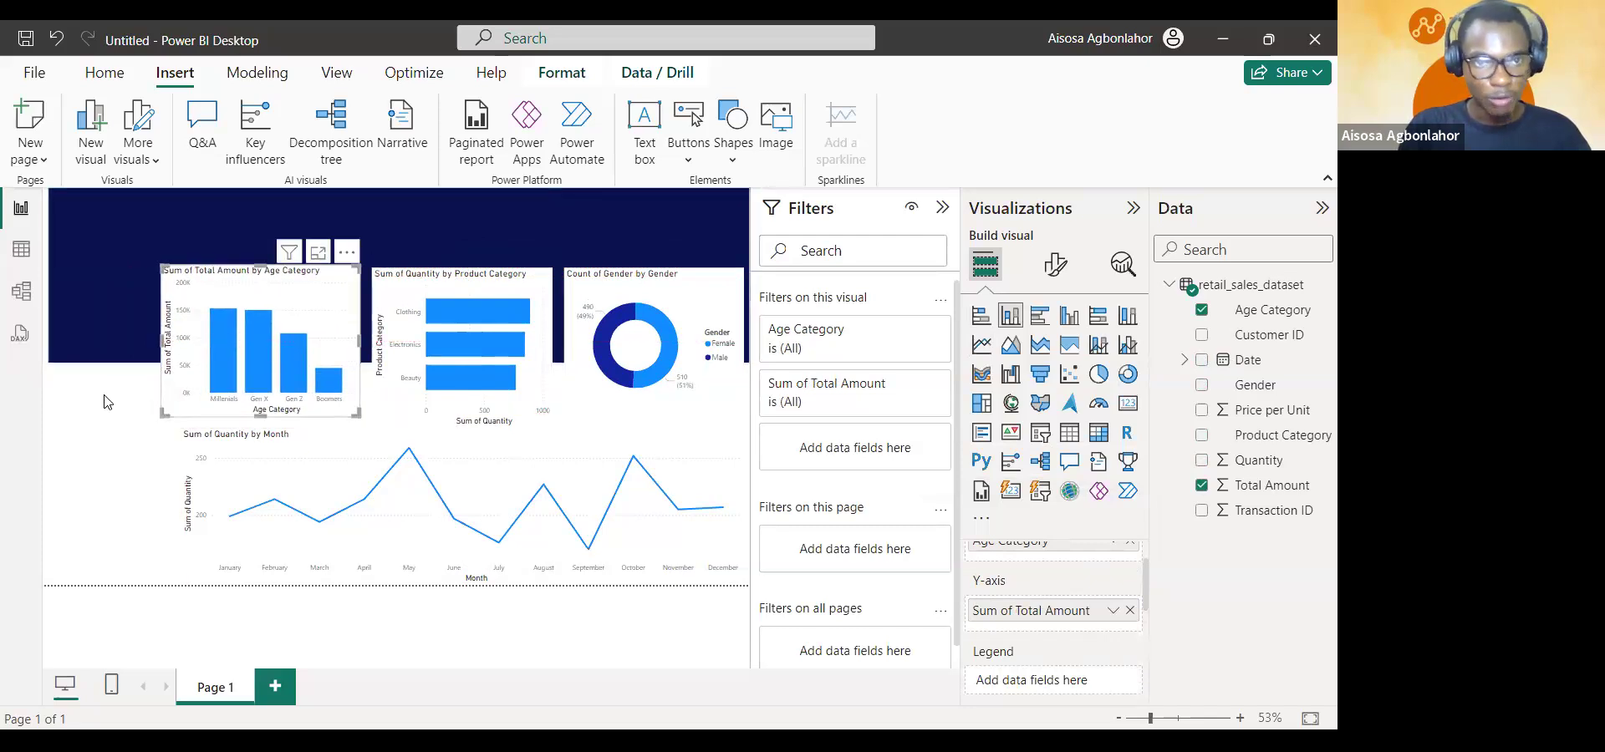
pyautogui.click(120, 338)
pyautogui.click(143, 448)
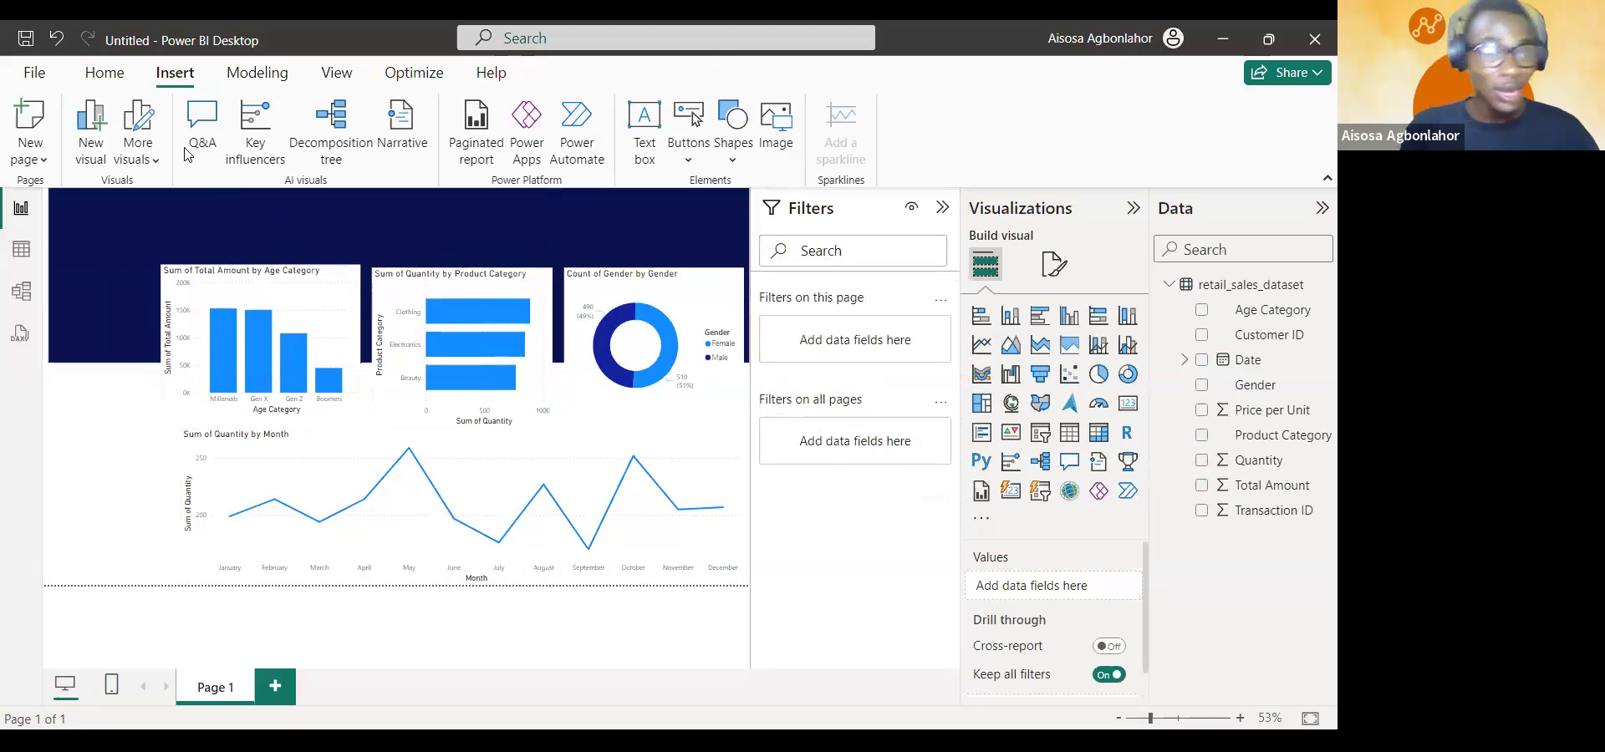
# - Insert a rounded rectangle and shape it into a tall, narrow panel in the free strip beside the column and line charts
pyautogui.click(730, 157)
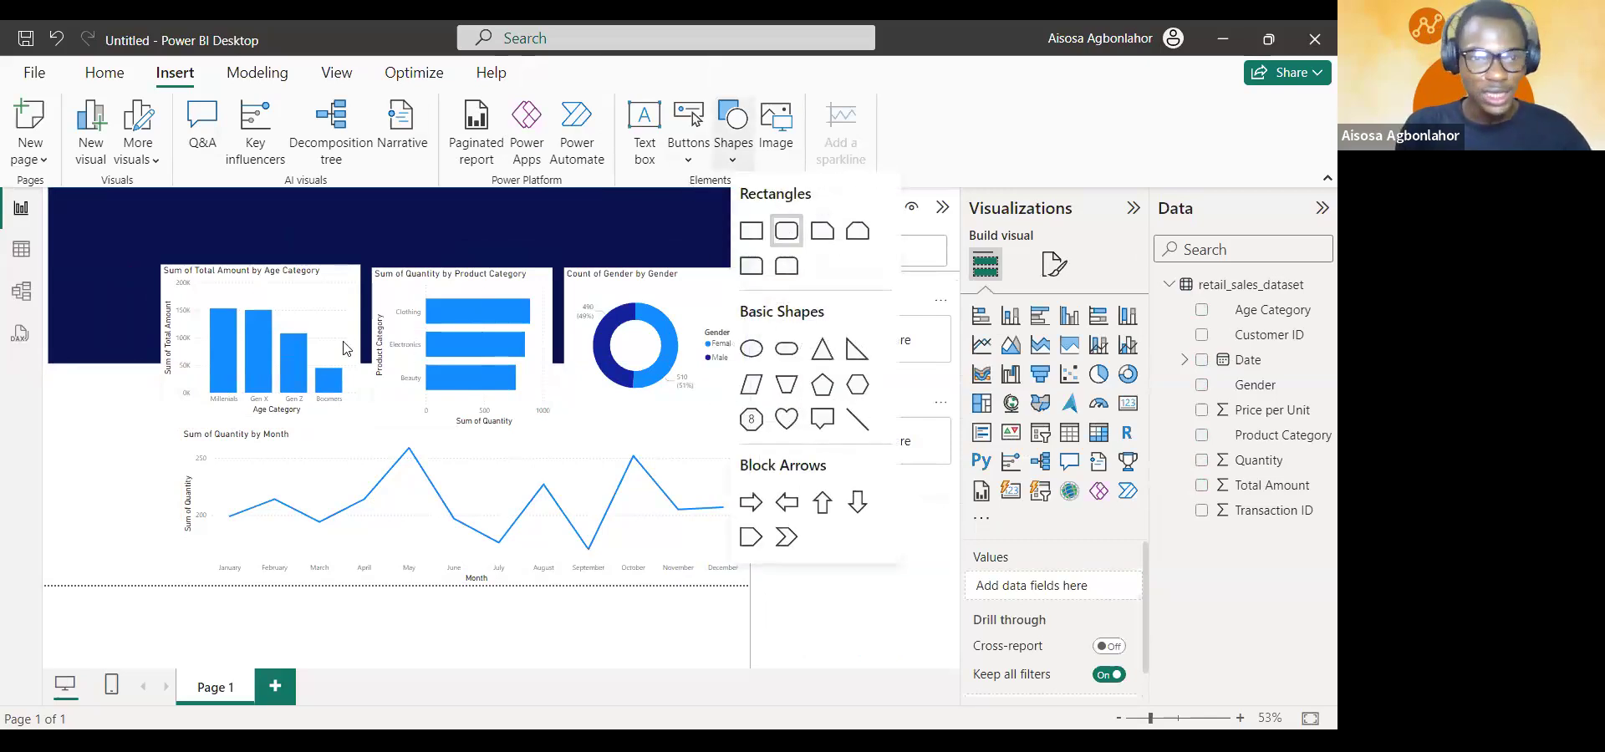
pyautogui.click(786, 231)
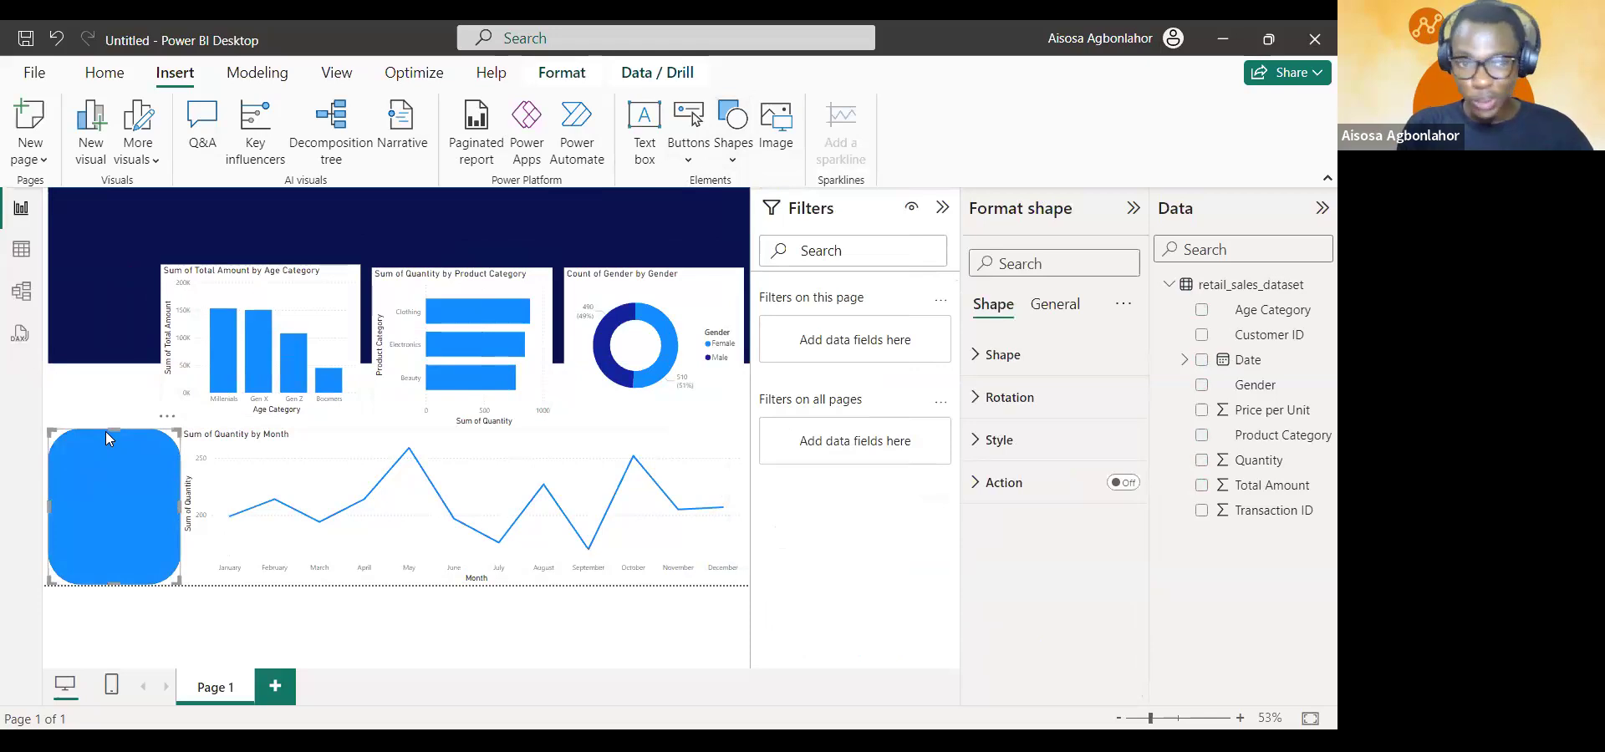
pyautogui.moveTo(105, 432); pyautogui.dragTo(112, 253)
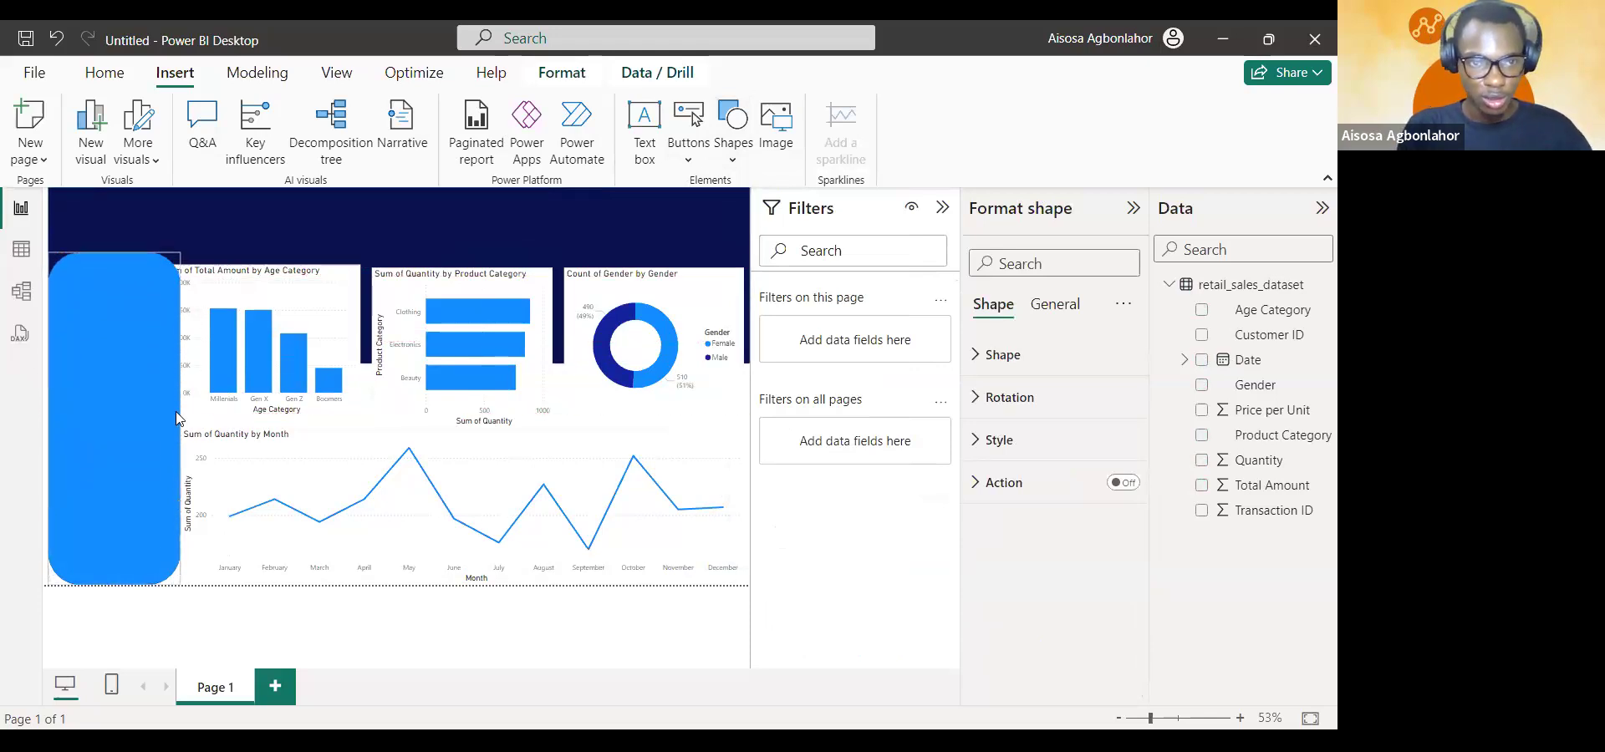
pyautogui.moveTo(176, 411)
pyautogui.mouseDown()
pyautogui.moveTo(116, 391)
pyautogui.moveTo(148, 408)
pyautogui.mouseUp()
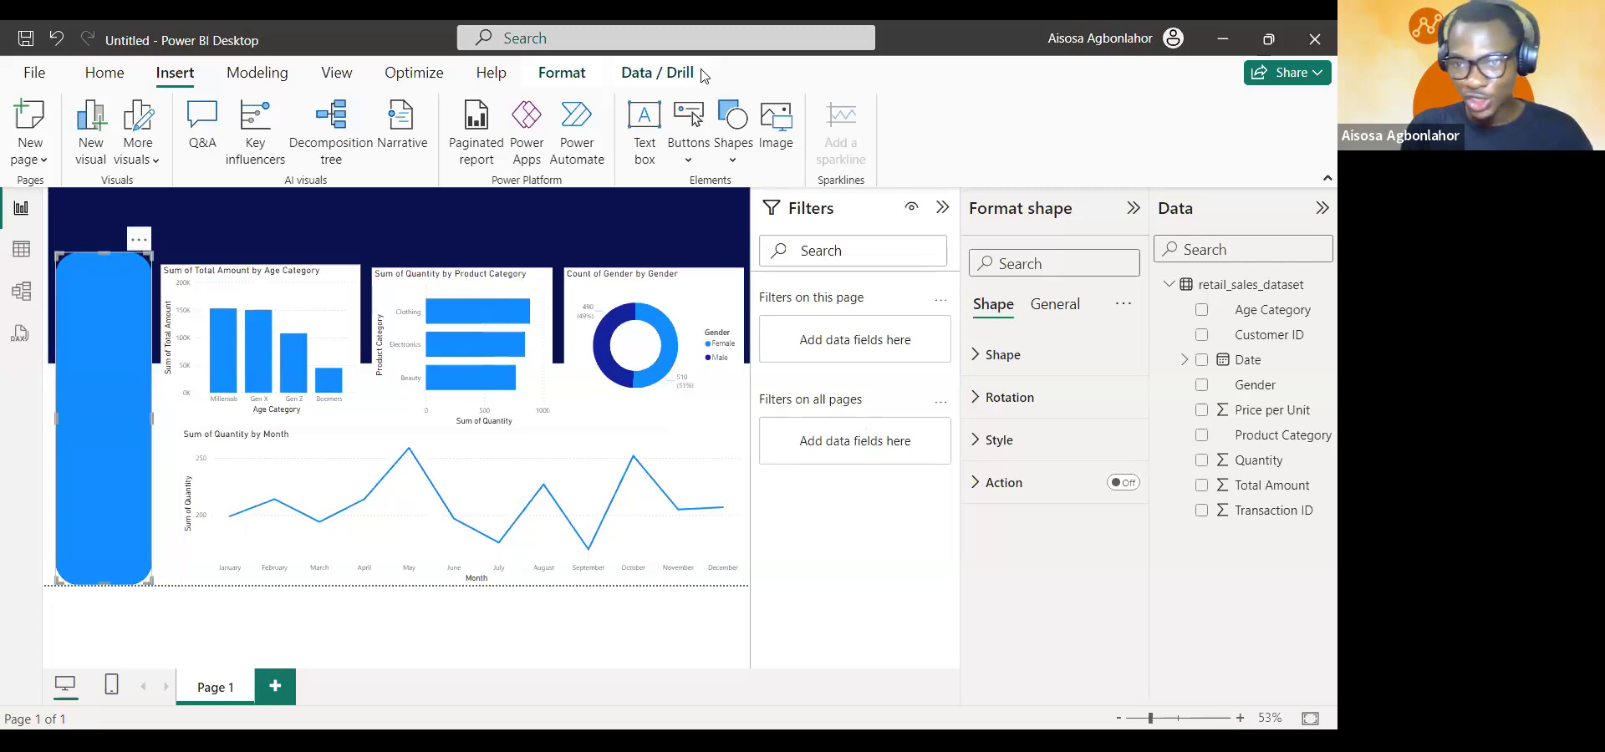
# - Change the rounded rectangle's fill color to white
pyautogui.click(1003, 440)
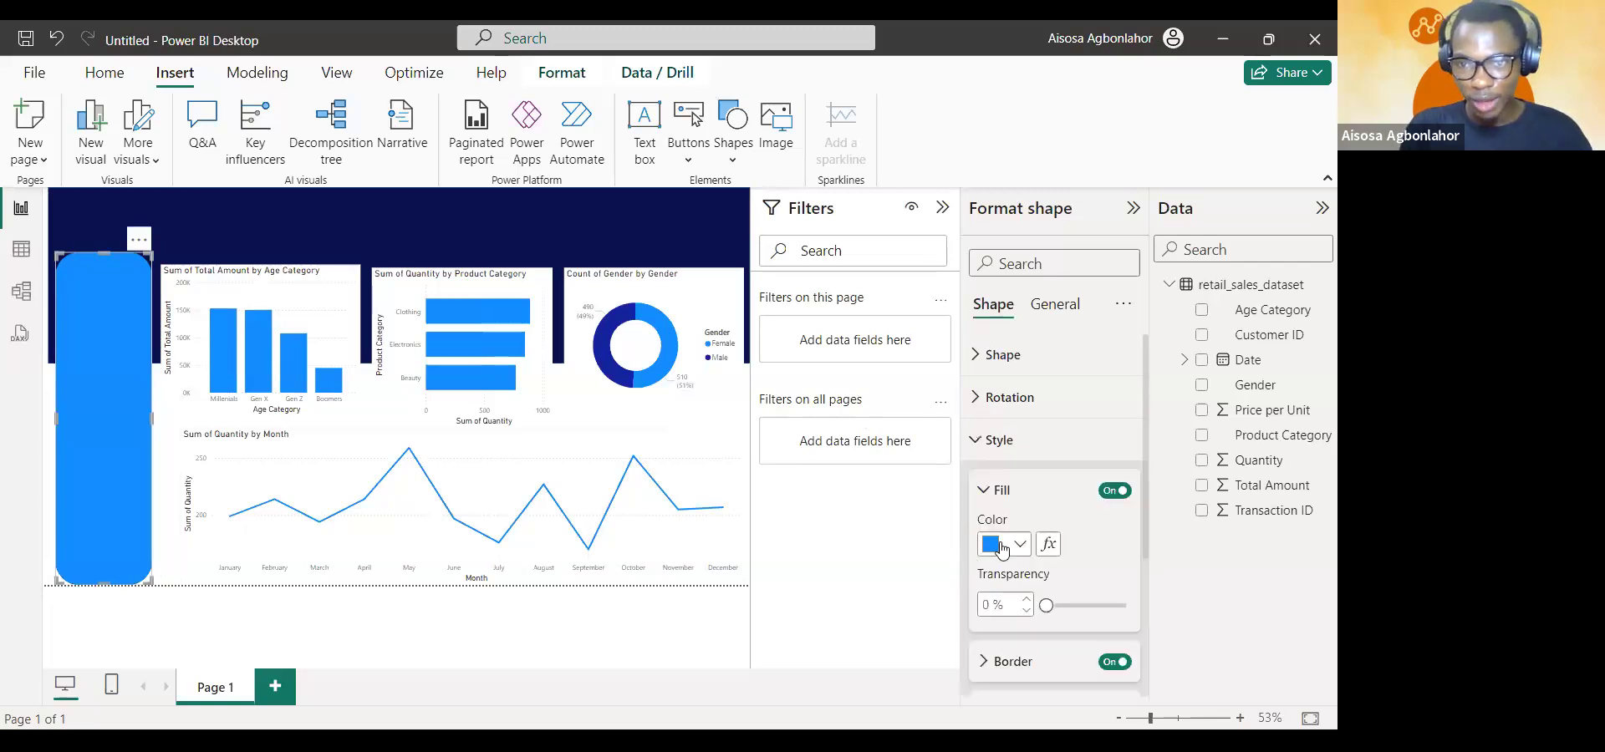
pyautogui.click(1018, 544)
pyautogui.click(1035, 459)
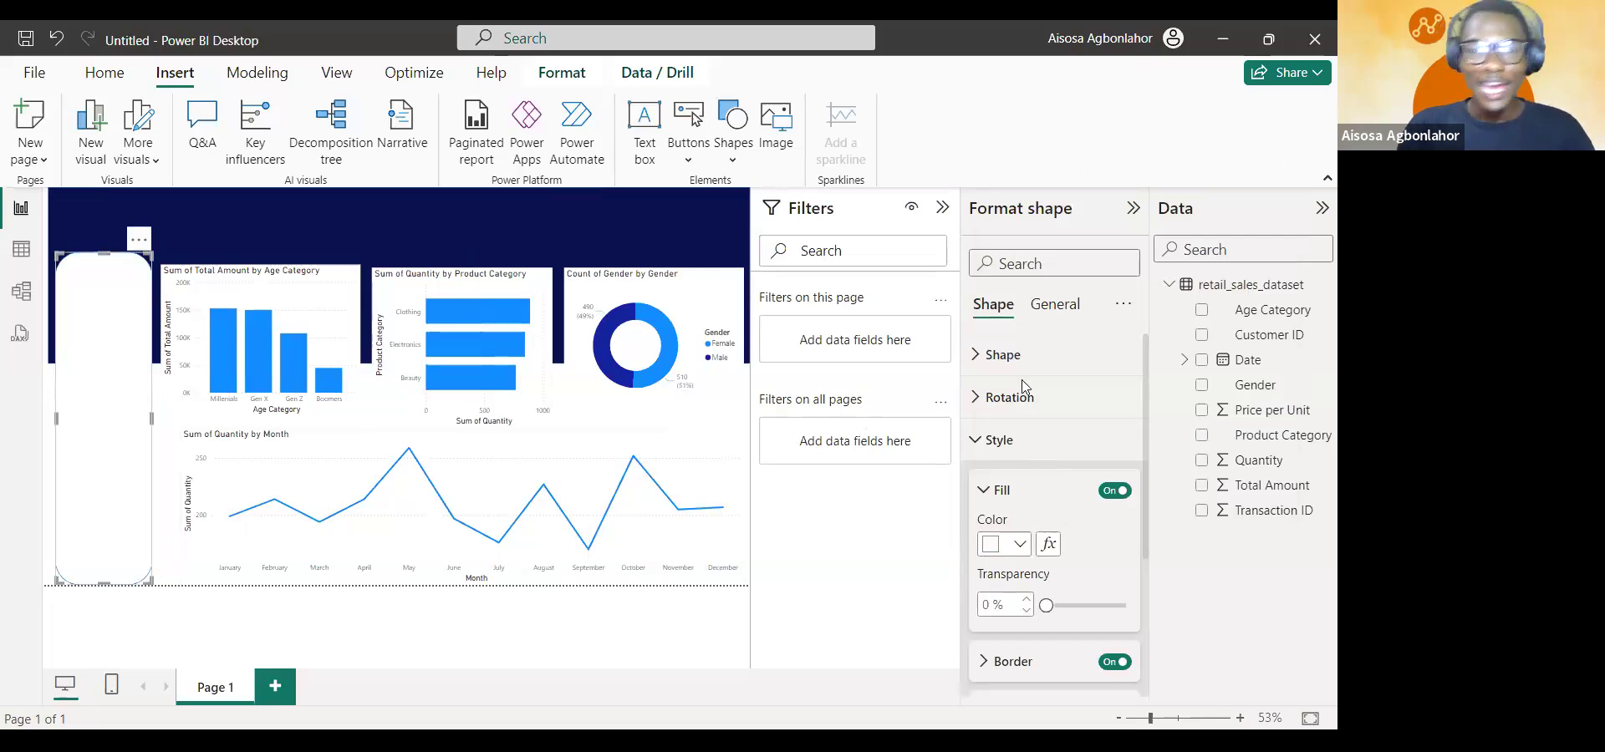
pyautogui.click(166, 564)
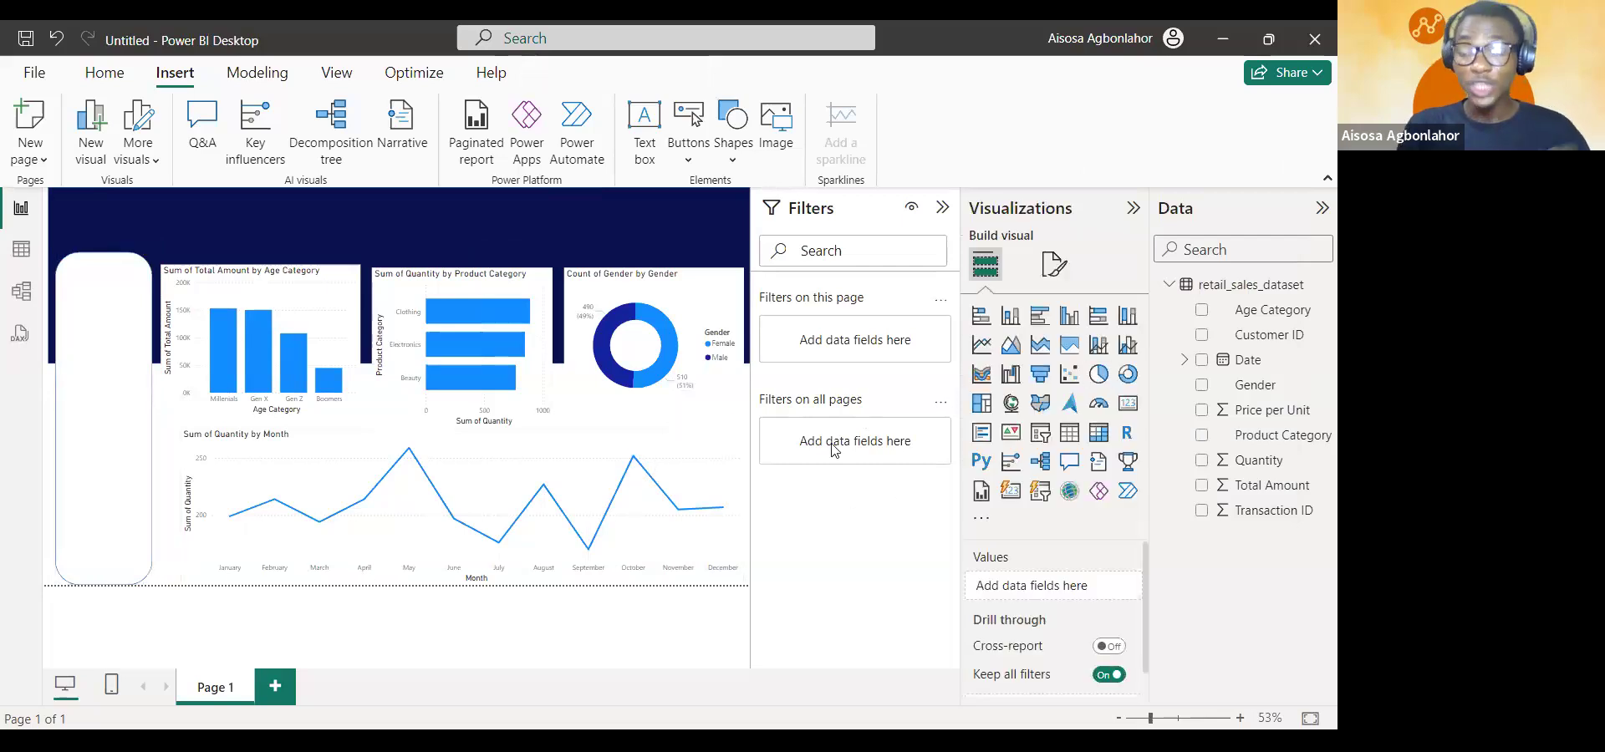
# - Add a card visual with the Customer ID field and summarize it as Count
pyautogui.click(1129, 408)
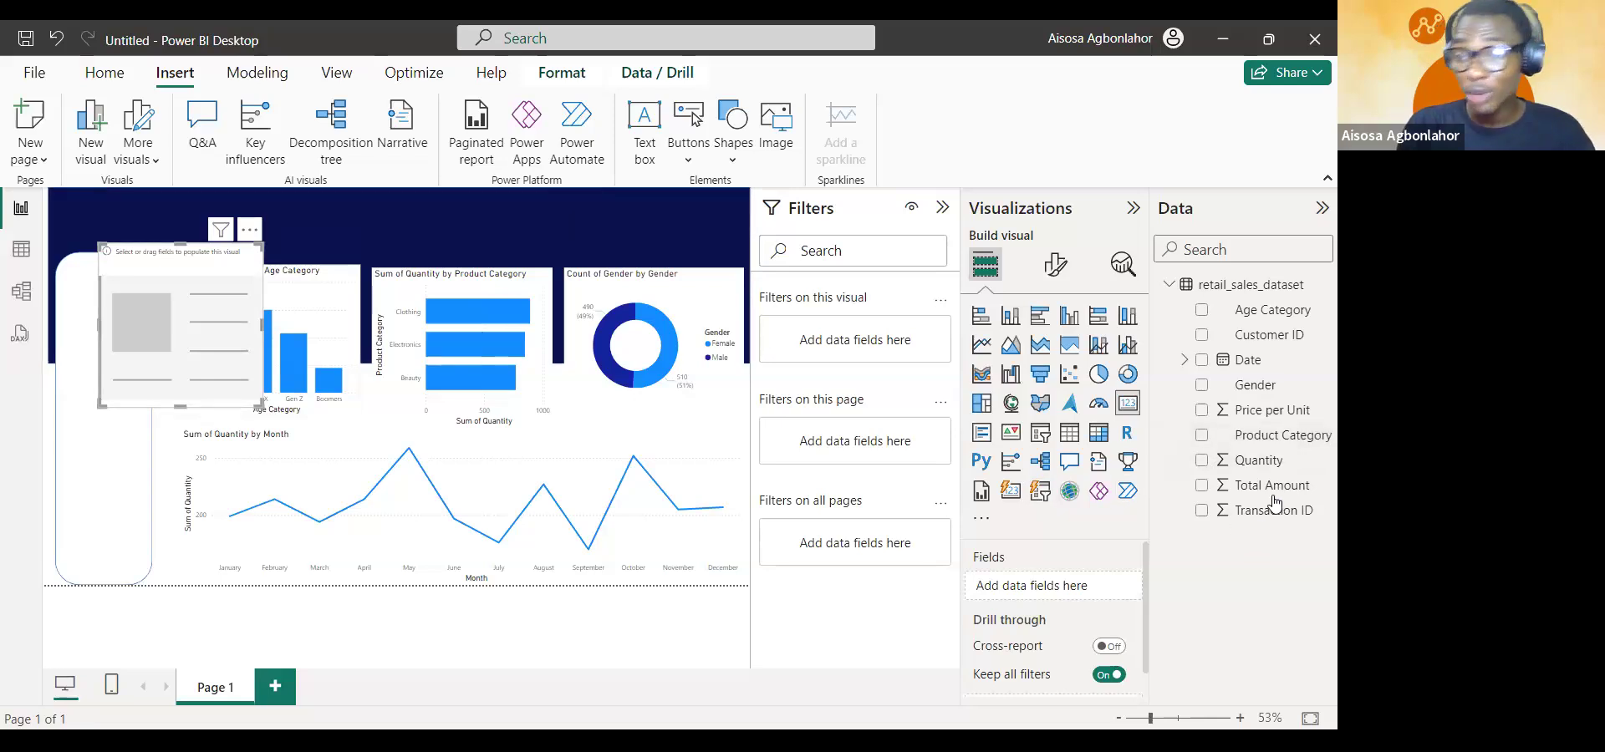
pyautogui.moveTo(1275, 337); pyautogui.dragTo(1117, 585)
pyautogui.click(1112, 587)
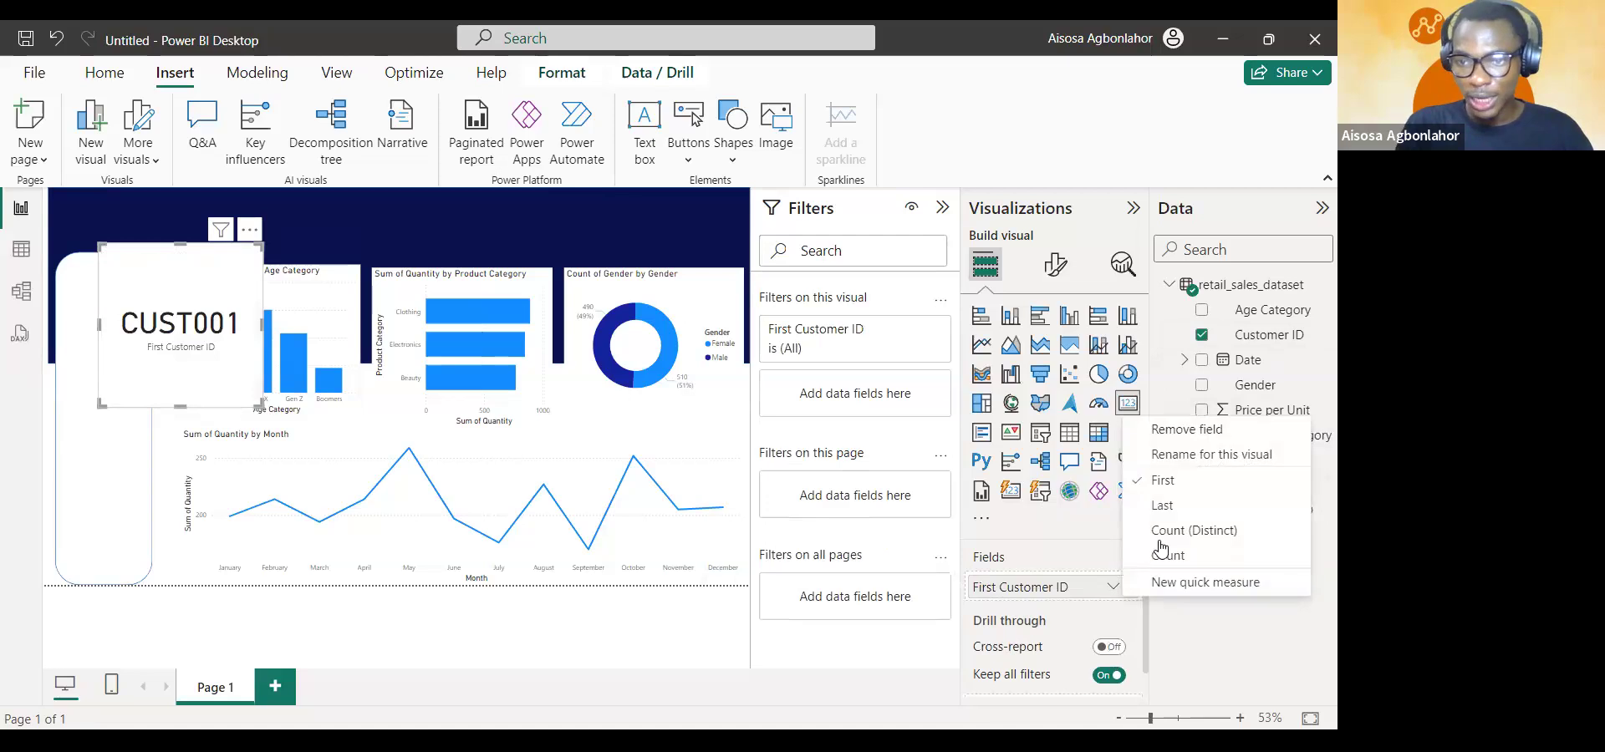
pyautogui.click(1164, 555)
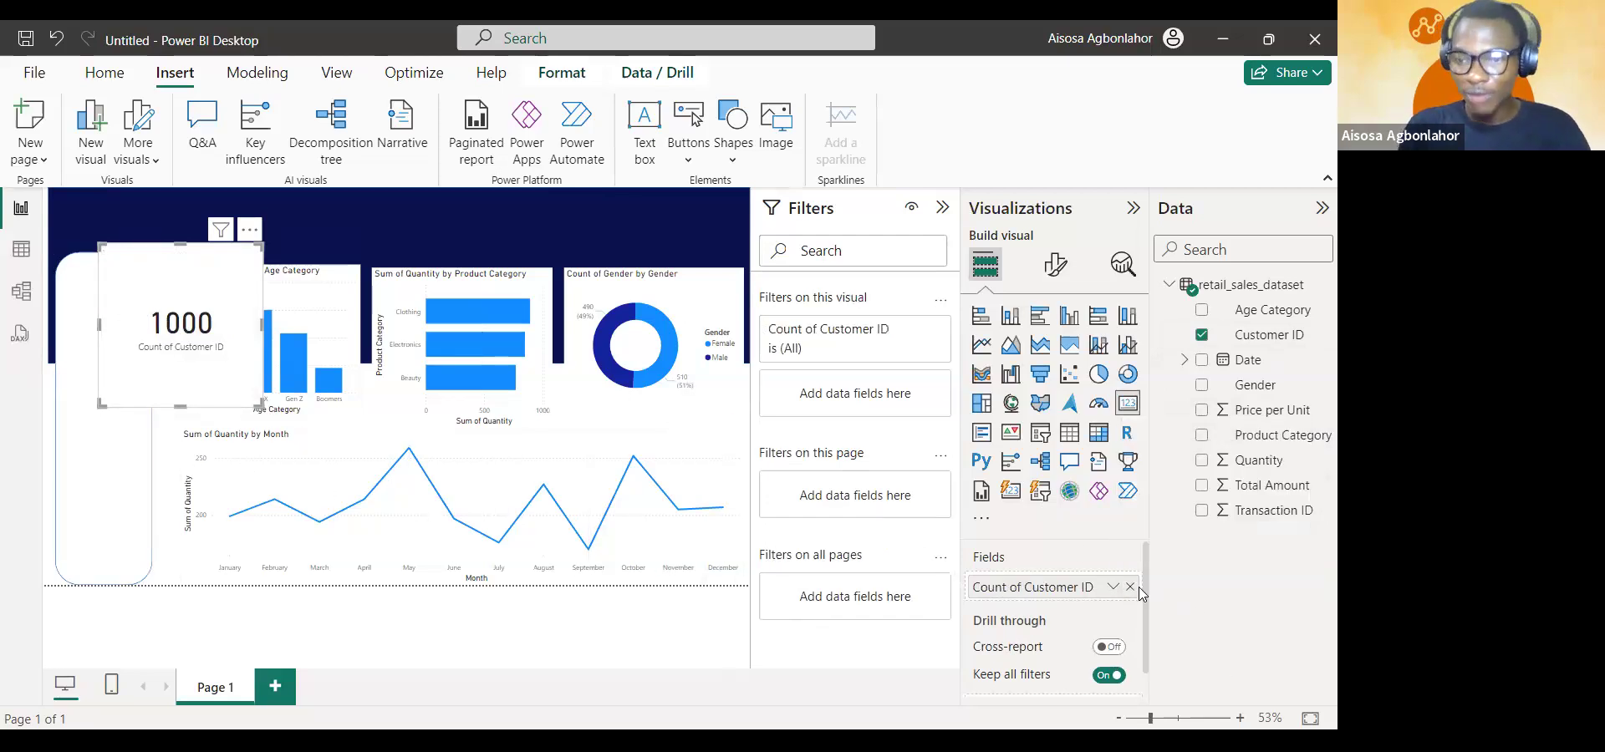
pyautogui.click(1112, 588)
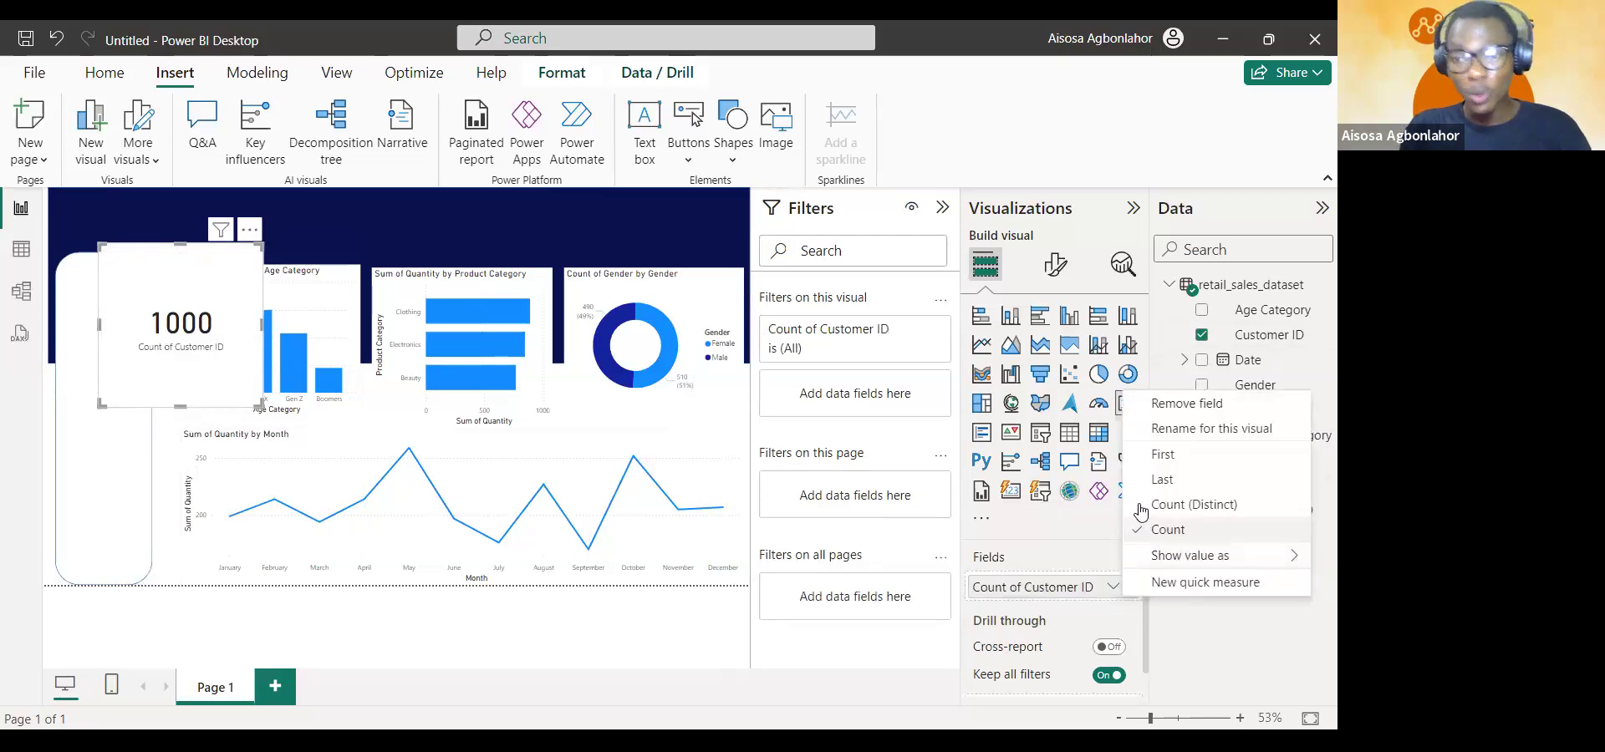
pyautogui.click(5, 574)
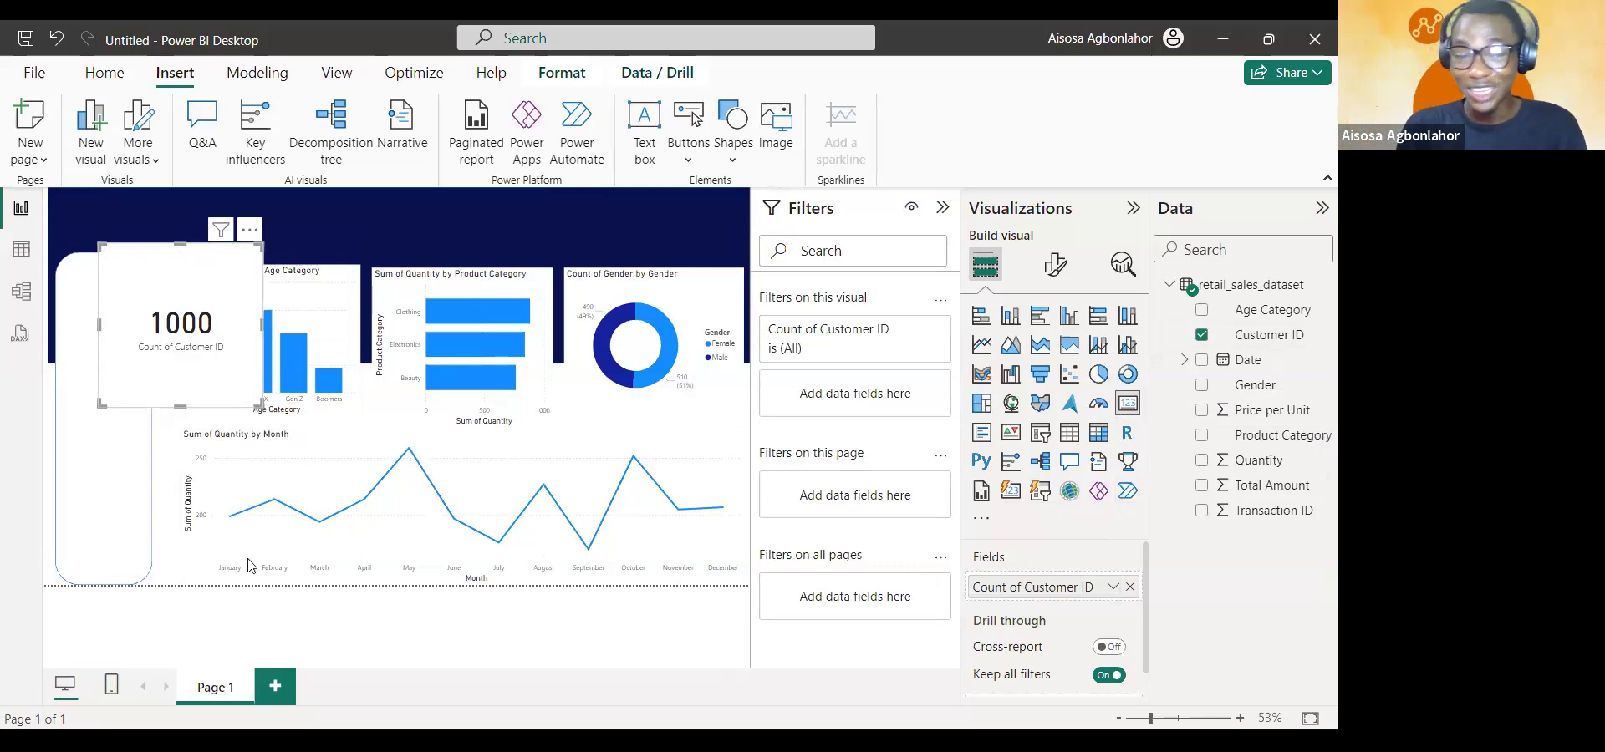
# - Shrink the customer count card and fit it into the upper part of the white rounded panel
pyautogui.moveTo(434, 554)
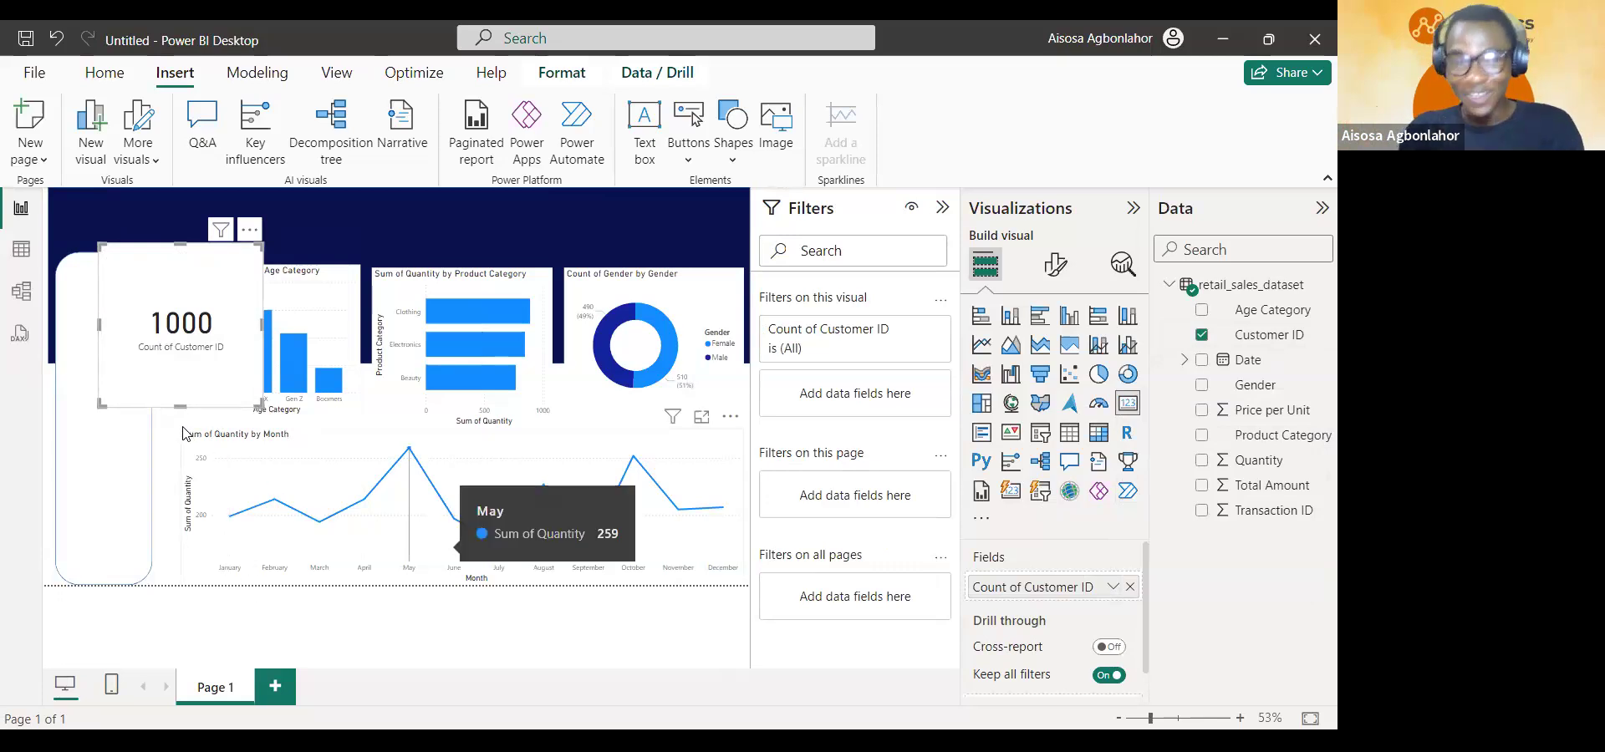
pyautogui.moveTo(256, 409); pyautogui.dragTo(95, 357)
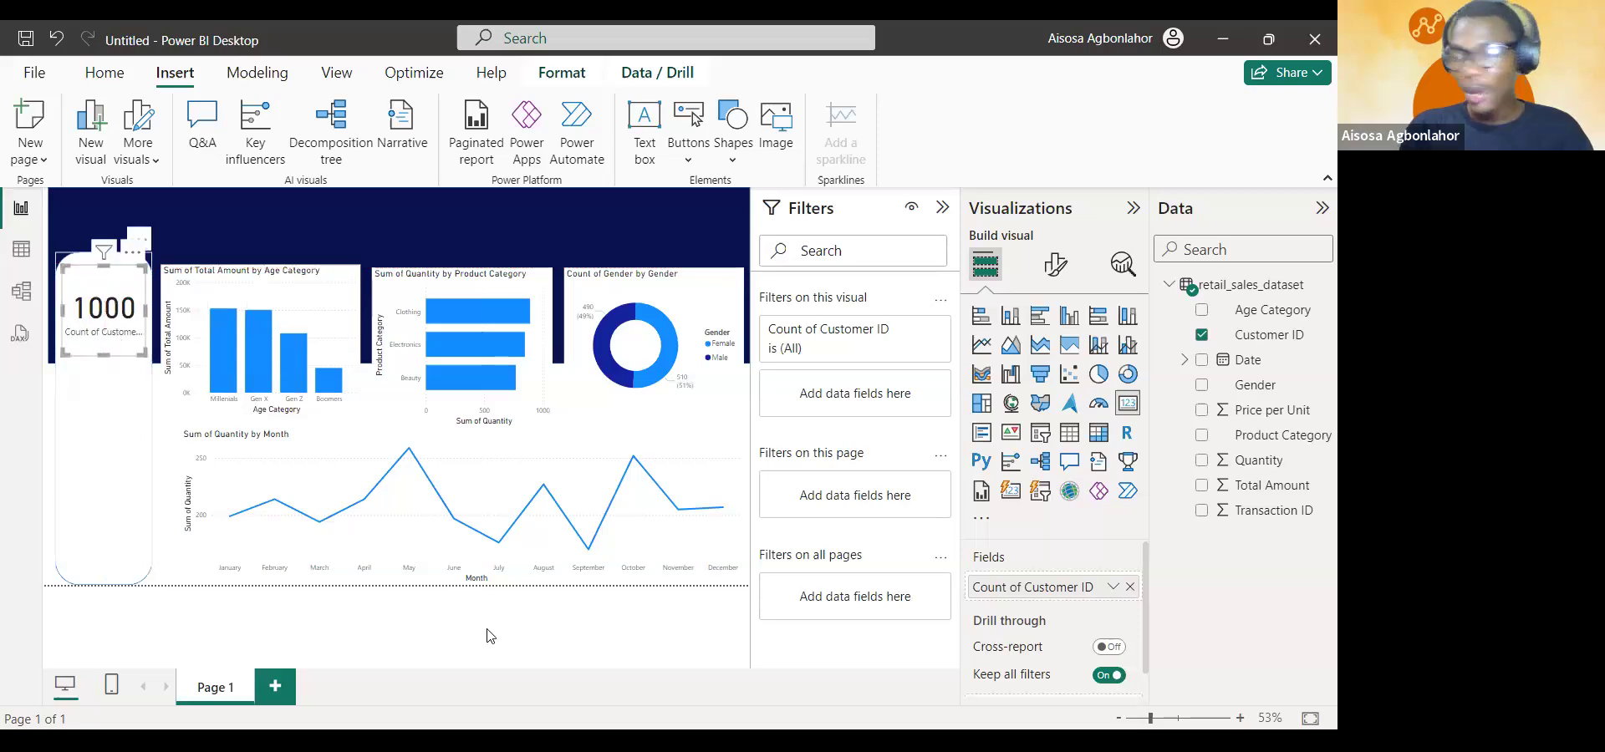
pyautogui.click(651, 631)
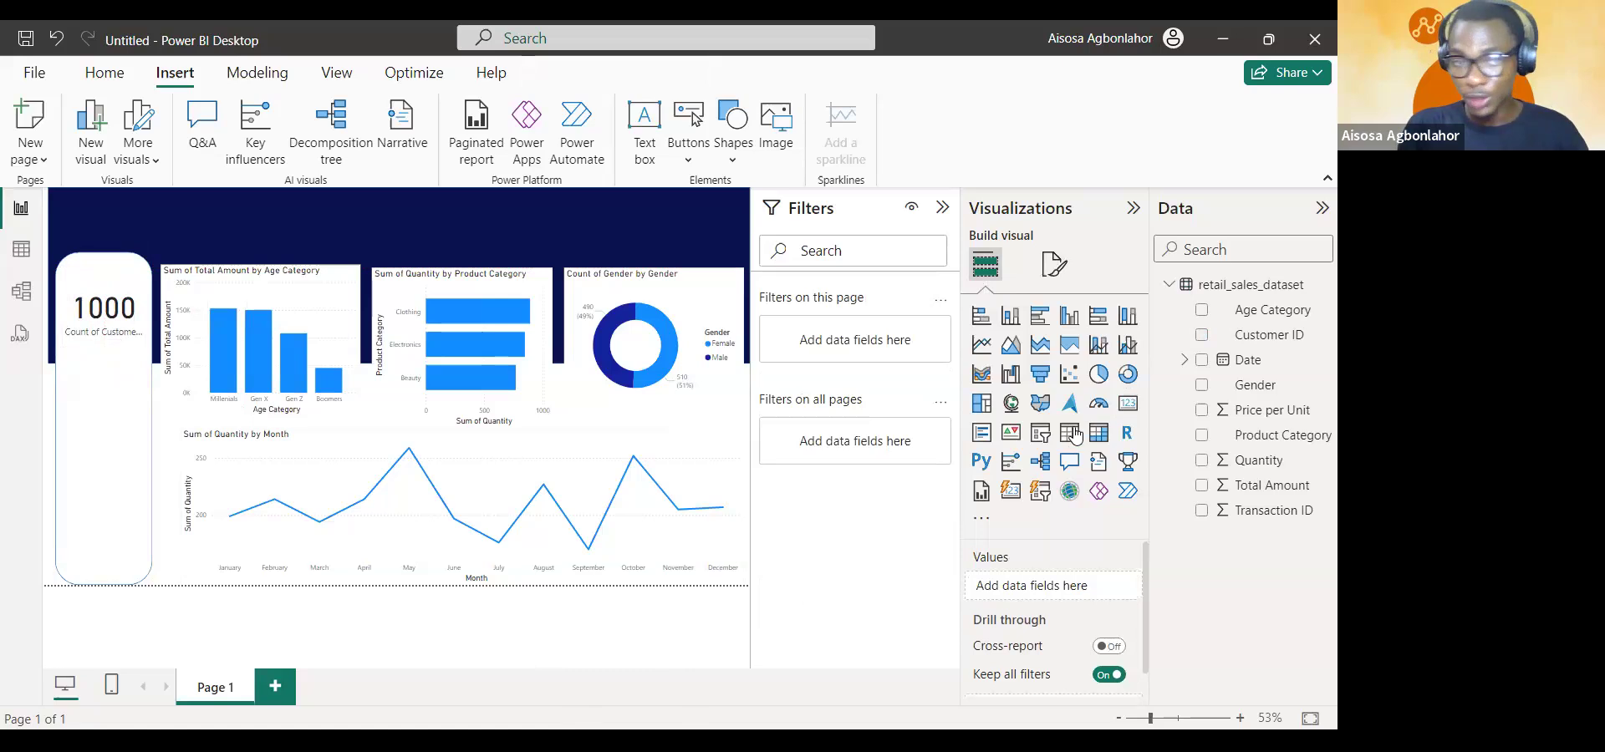
# - Add a card showing the sum of Total Amount and fit it in the white panel beneath the customer count card
pyautogui.click(1117, 405)
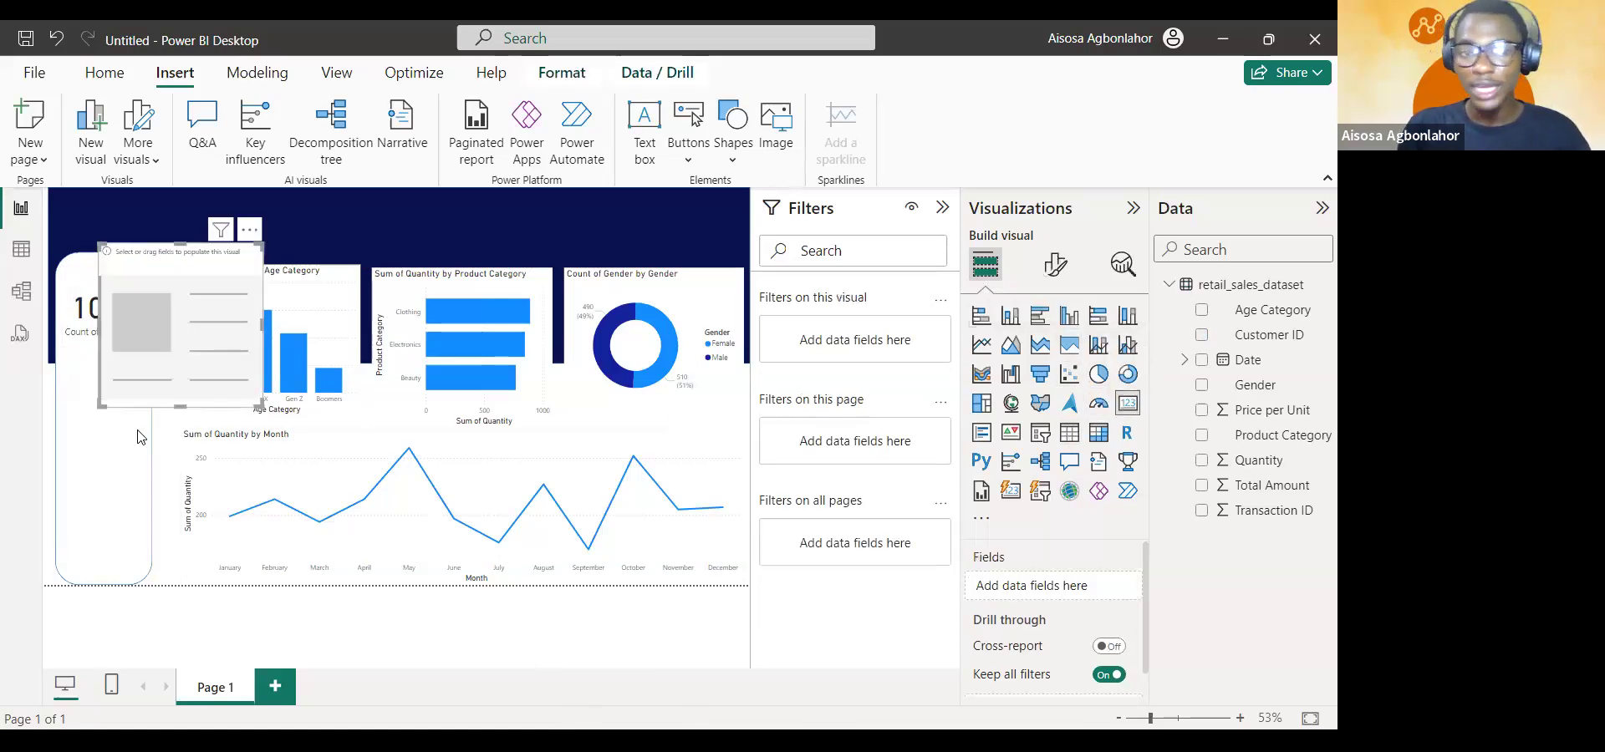
pyautogui.moveTo(172, 324); pyautogui.dragTo(139, 440)
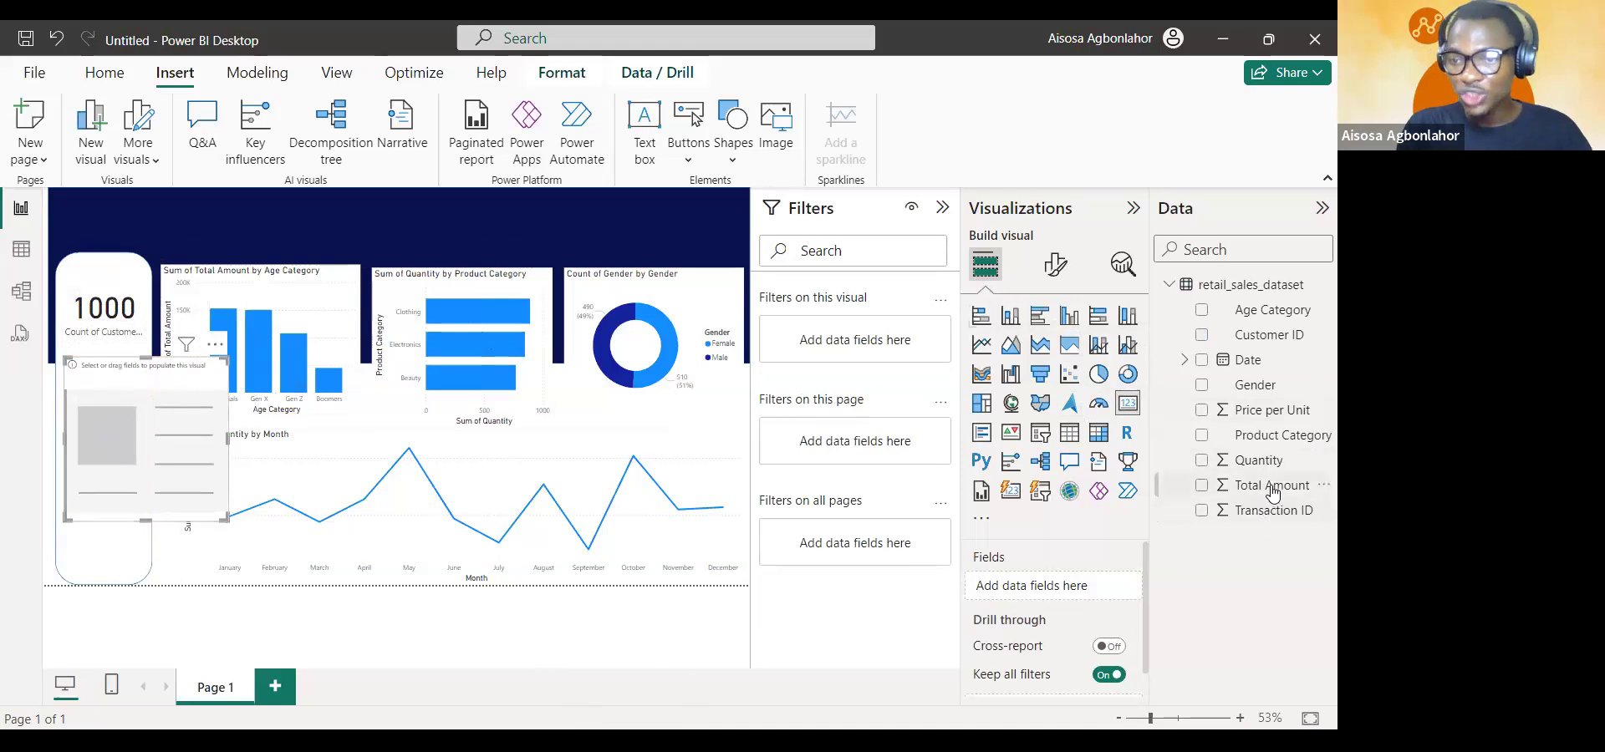
pyautogui.moveTo(190, 442); pyautogui.dragTo(117, 440)
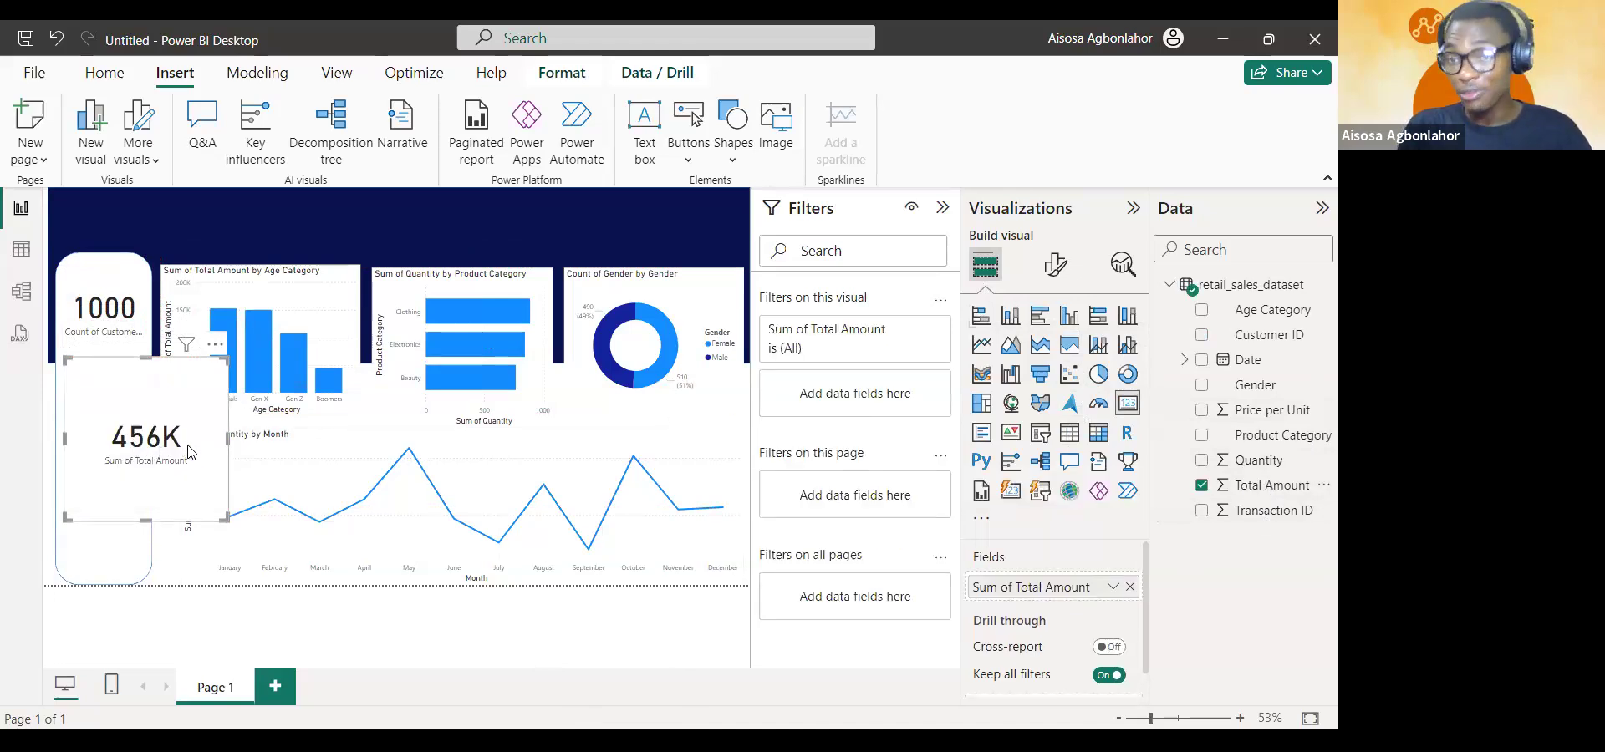
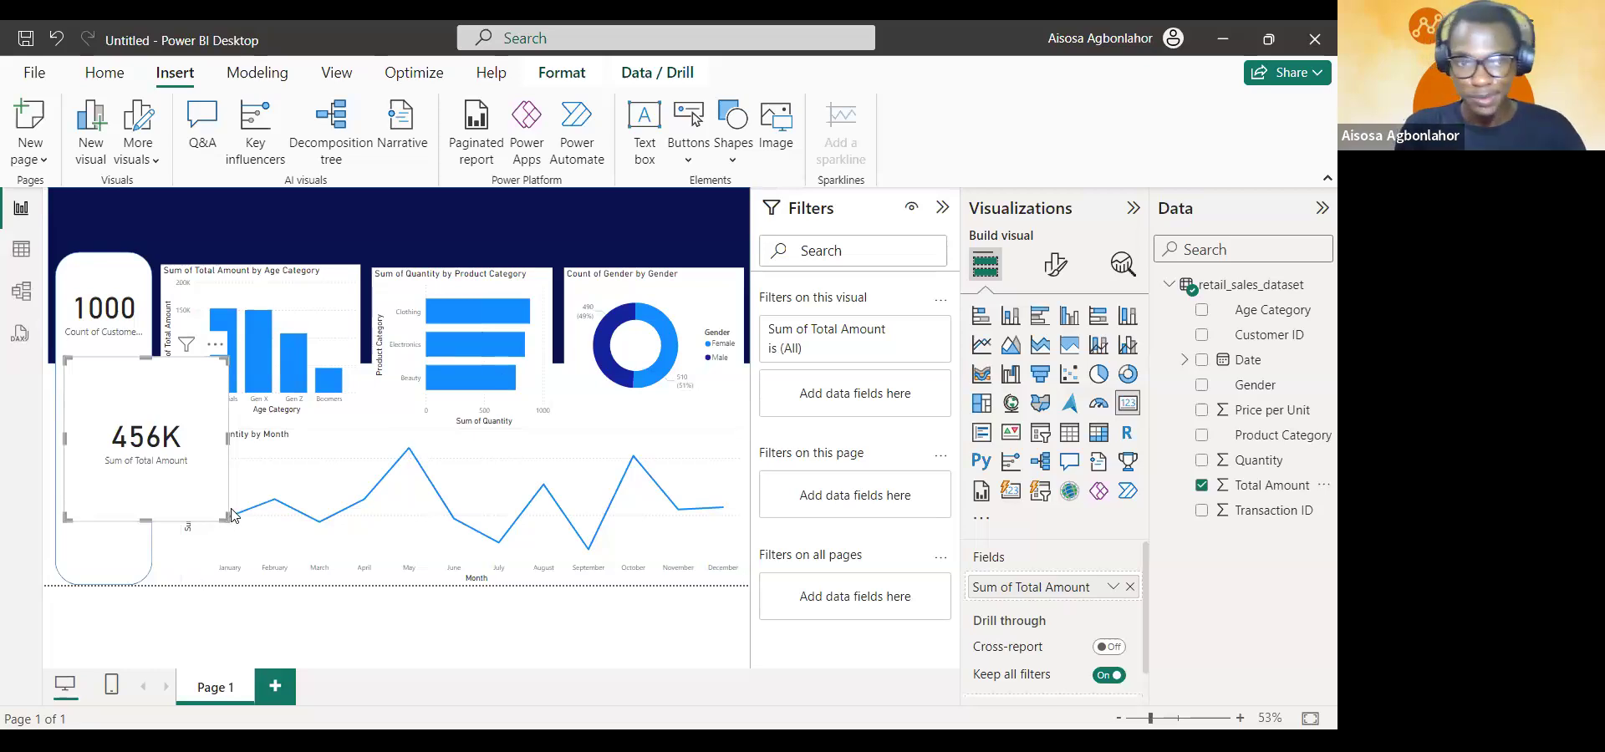
pyautogui.moveTo(226, 520); pyautogui.dragTo(147, 454)
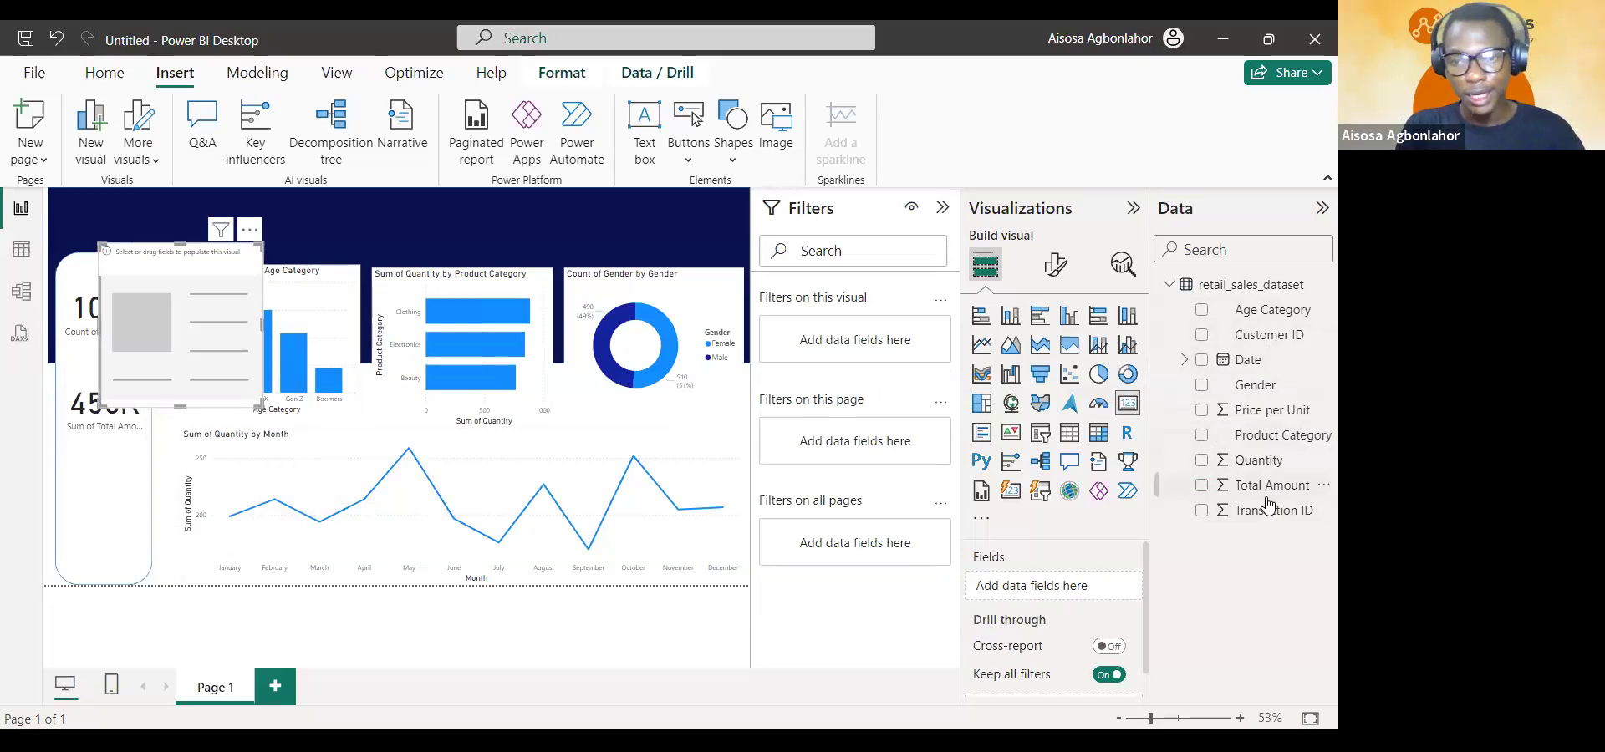
# - Create a card for the sum of Quantity and fit it in the white panel beneath the total amount card
pyautogui.moveTo(1258, 460); pyautogui.dragTo(242, 280)
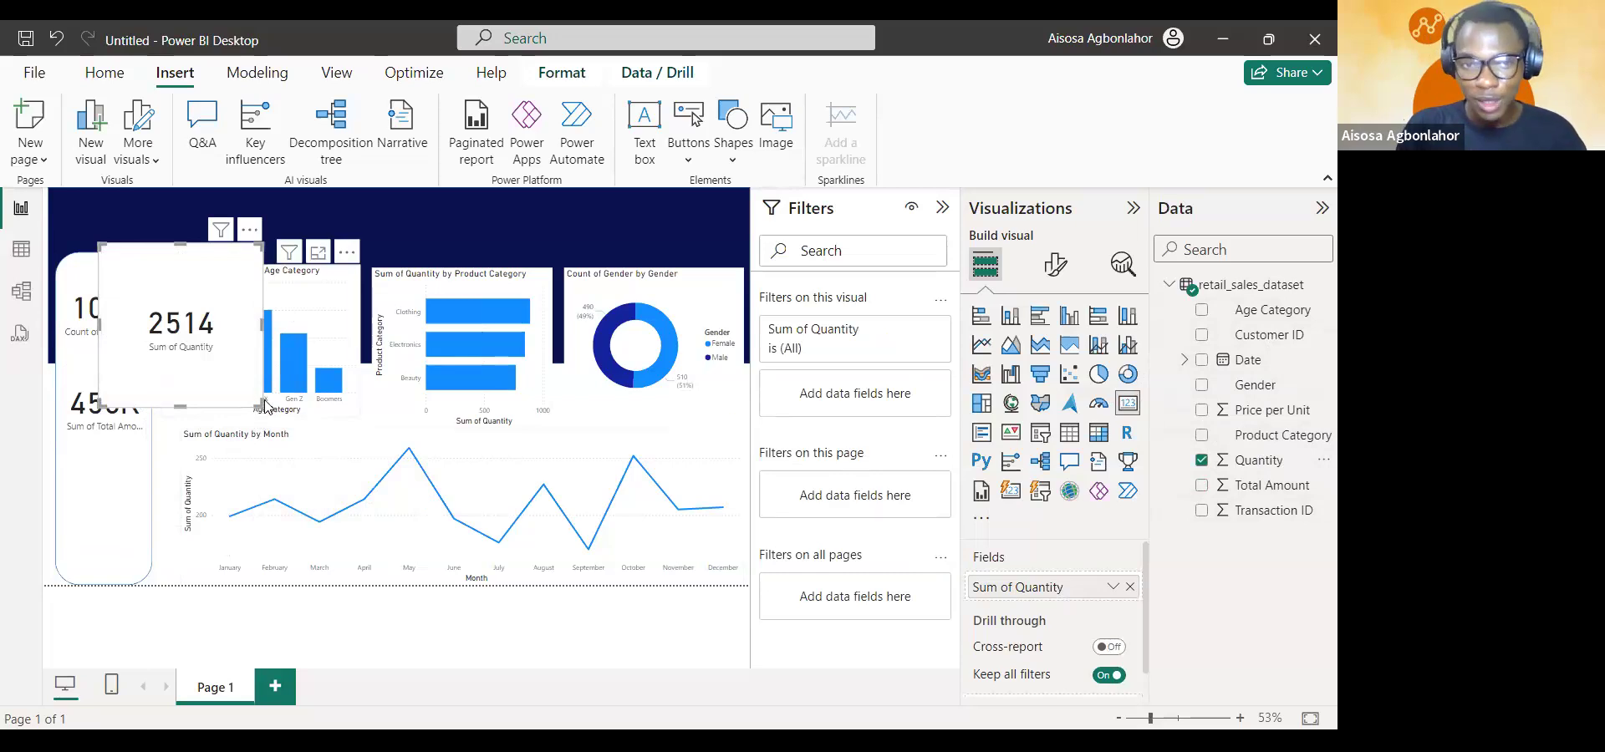
pyautogui.moveTo(262, 405); pyautogui.dragTo(123, 528)
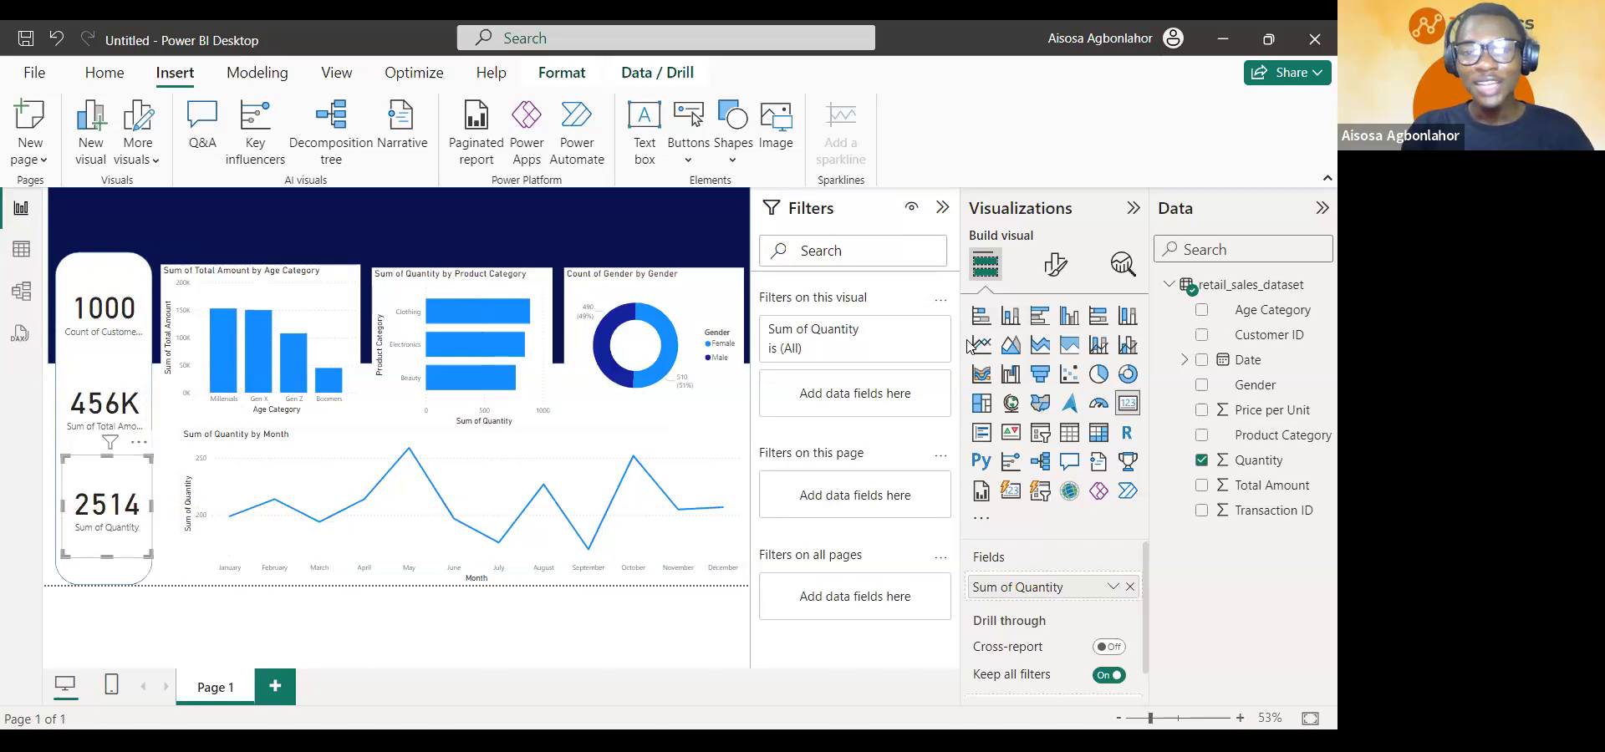
pyautogui.click(448, 618)
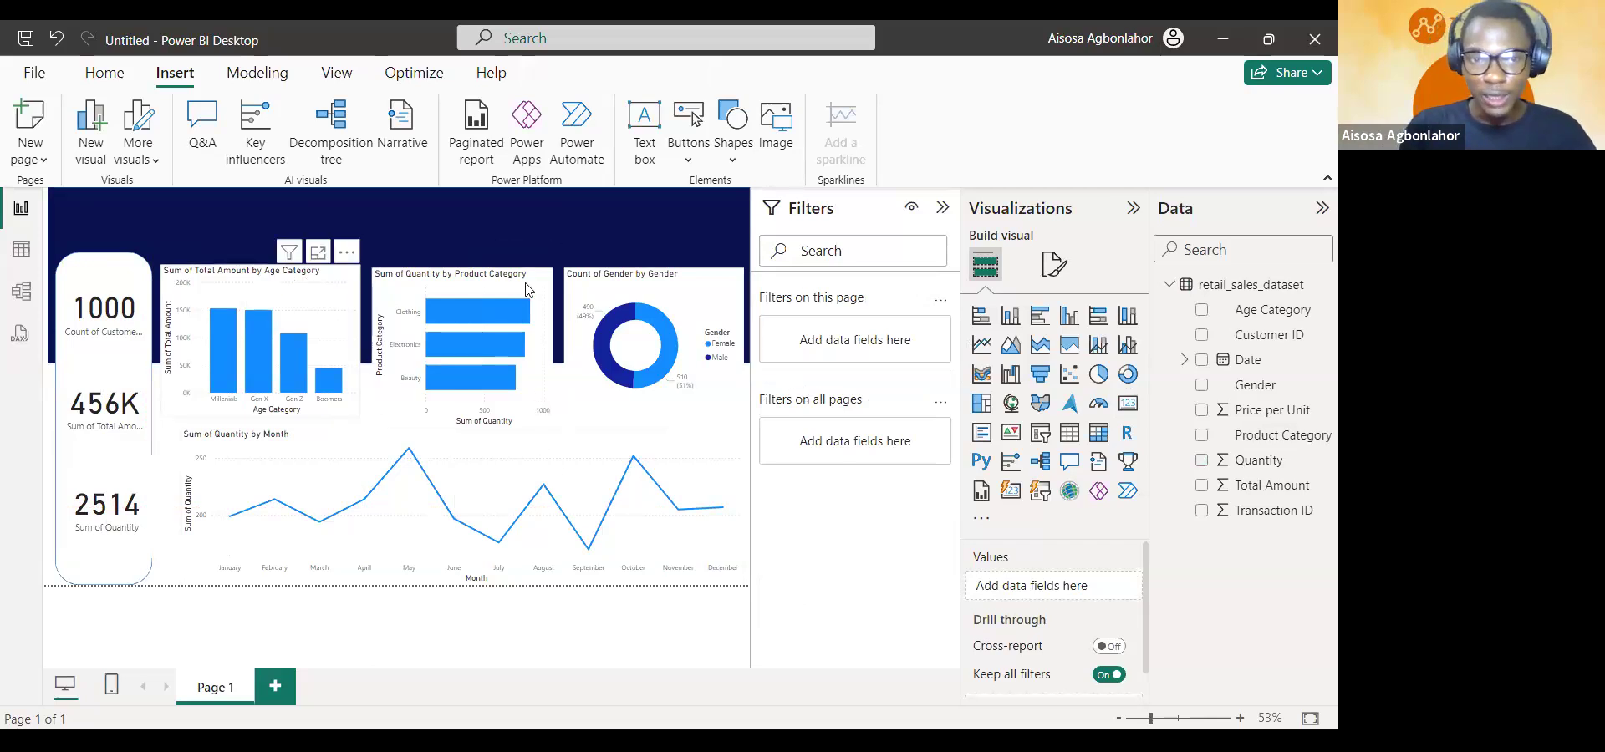
# - Change the columns of the age category chart to the banner's dark navy for all categories
pyautogui.click(346, 317)
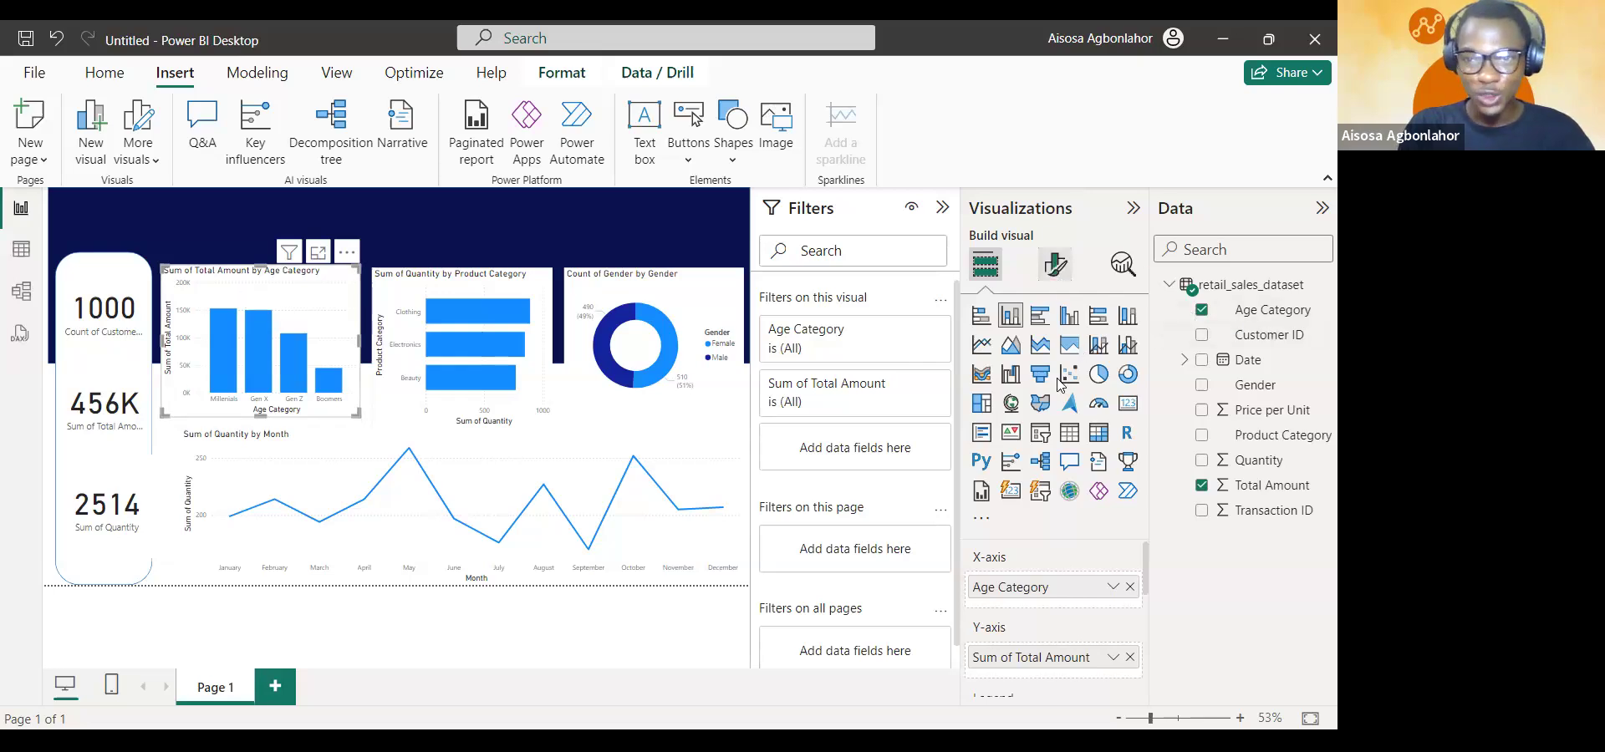
pyautogui.click(1059, 276)
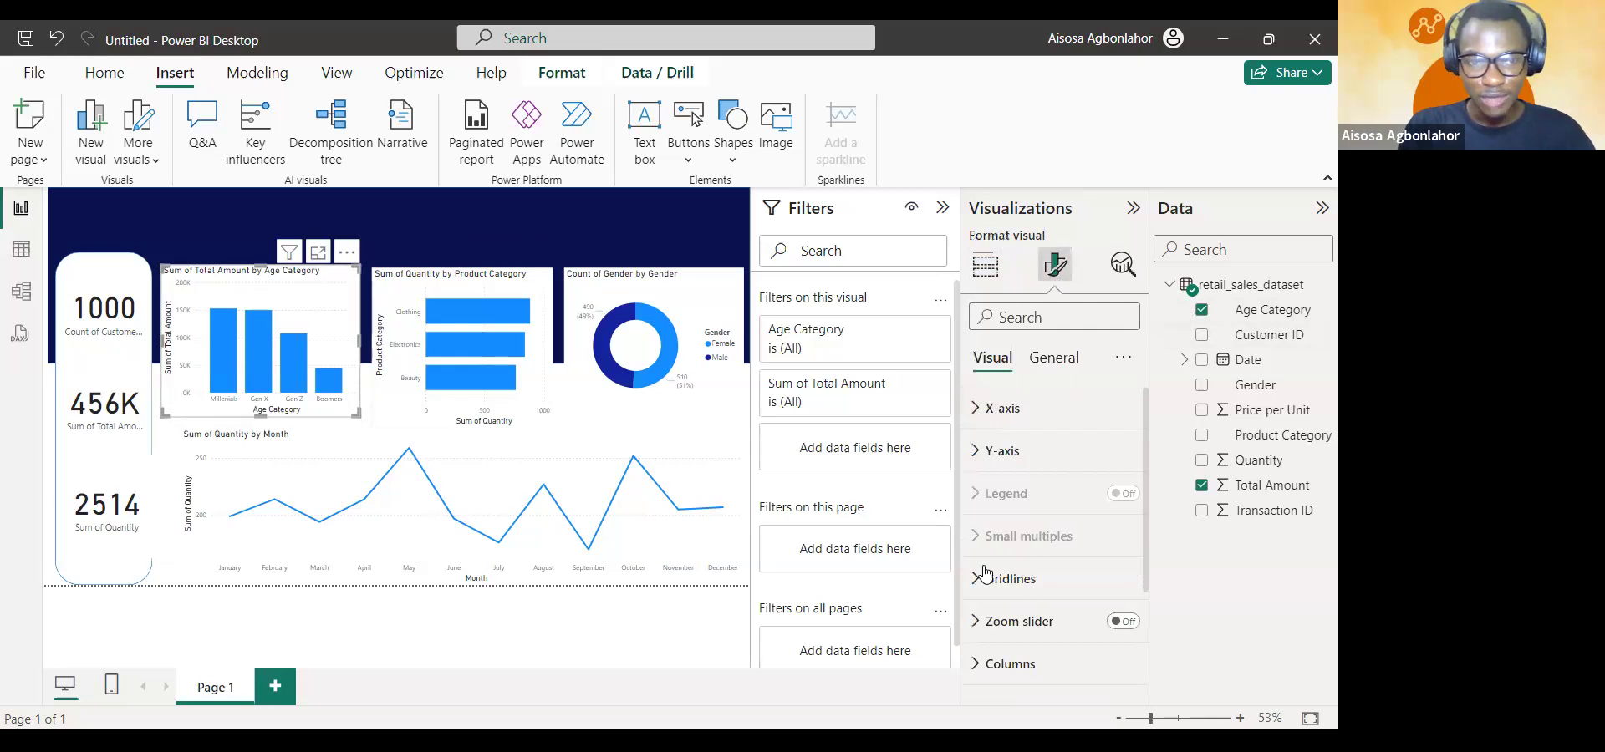
pyautogui.click(1028, 582)
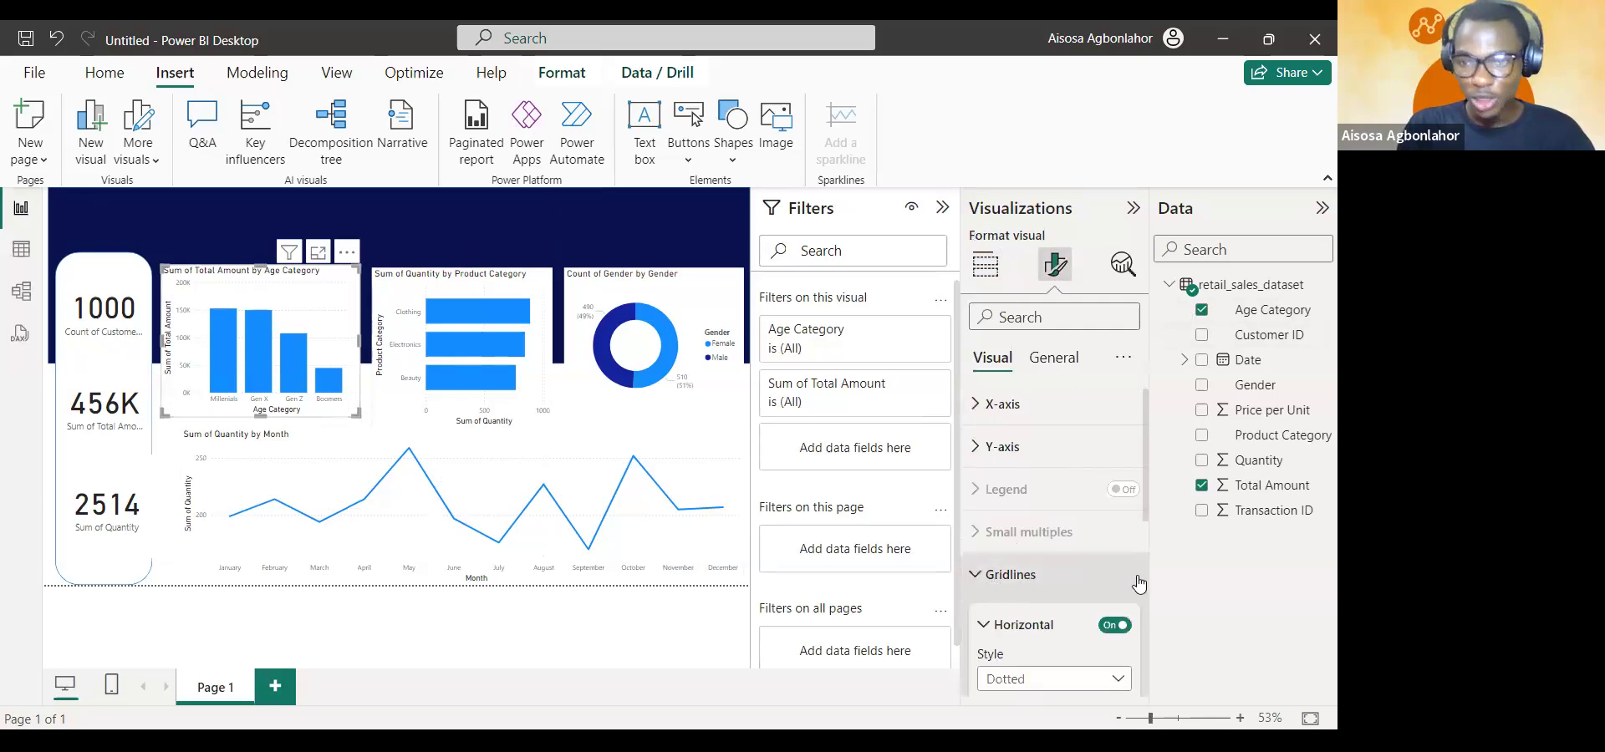
pyautogui.scroll(-1, 1045, 552)
pyautogui.click(1004, 535)
pyautogui.scroll(-1, 1004, 551)
pyautogui.click(1007, 574)
pyautogui.scroll(-2, 1023, 608)
pyautogui.scroll(-1, 1026, 639)
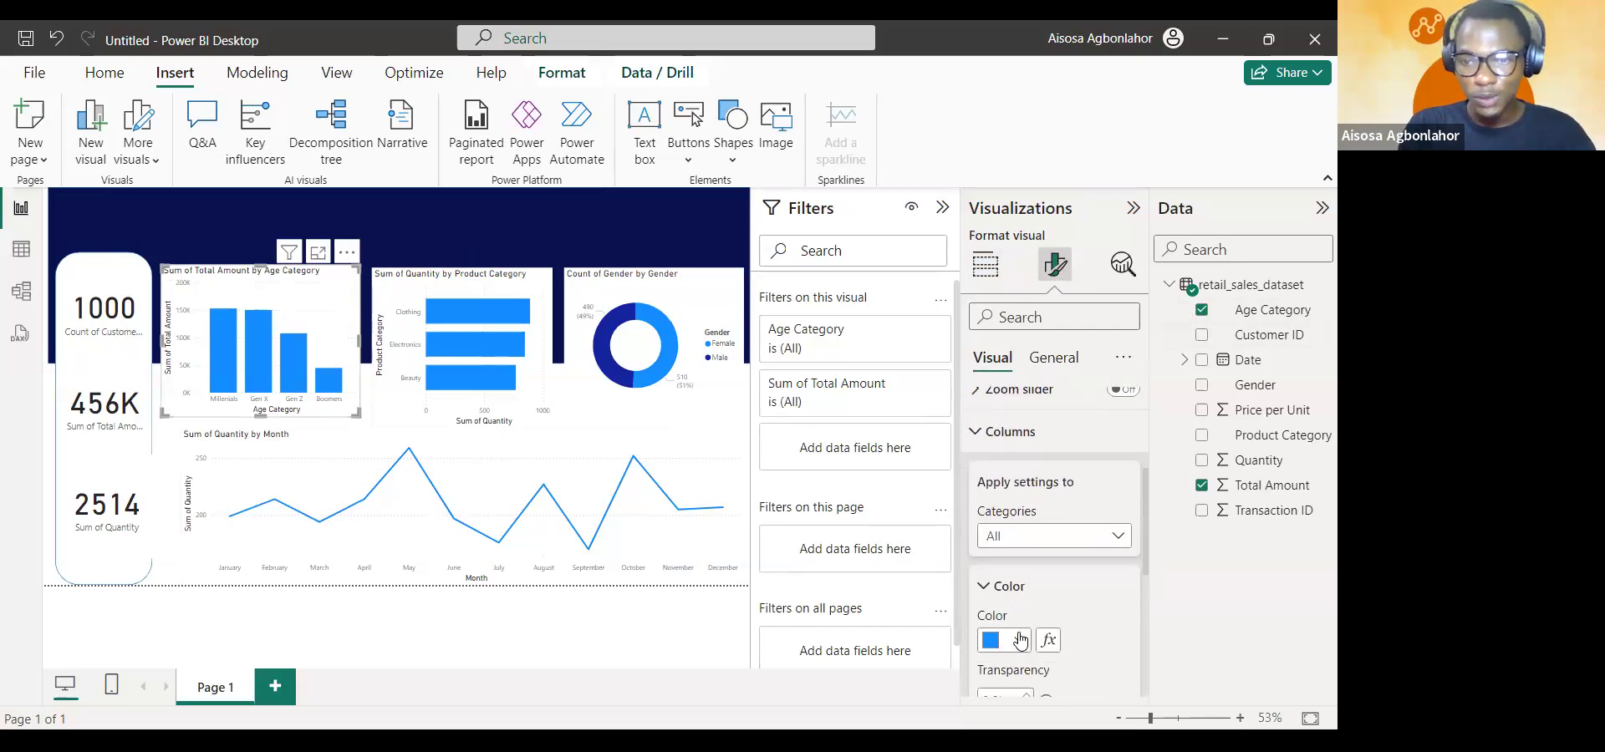
pyautogui.click(1011, 640)
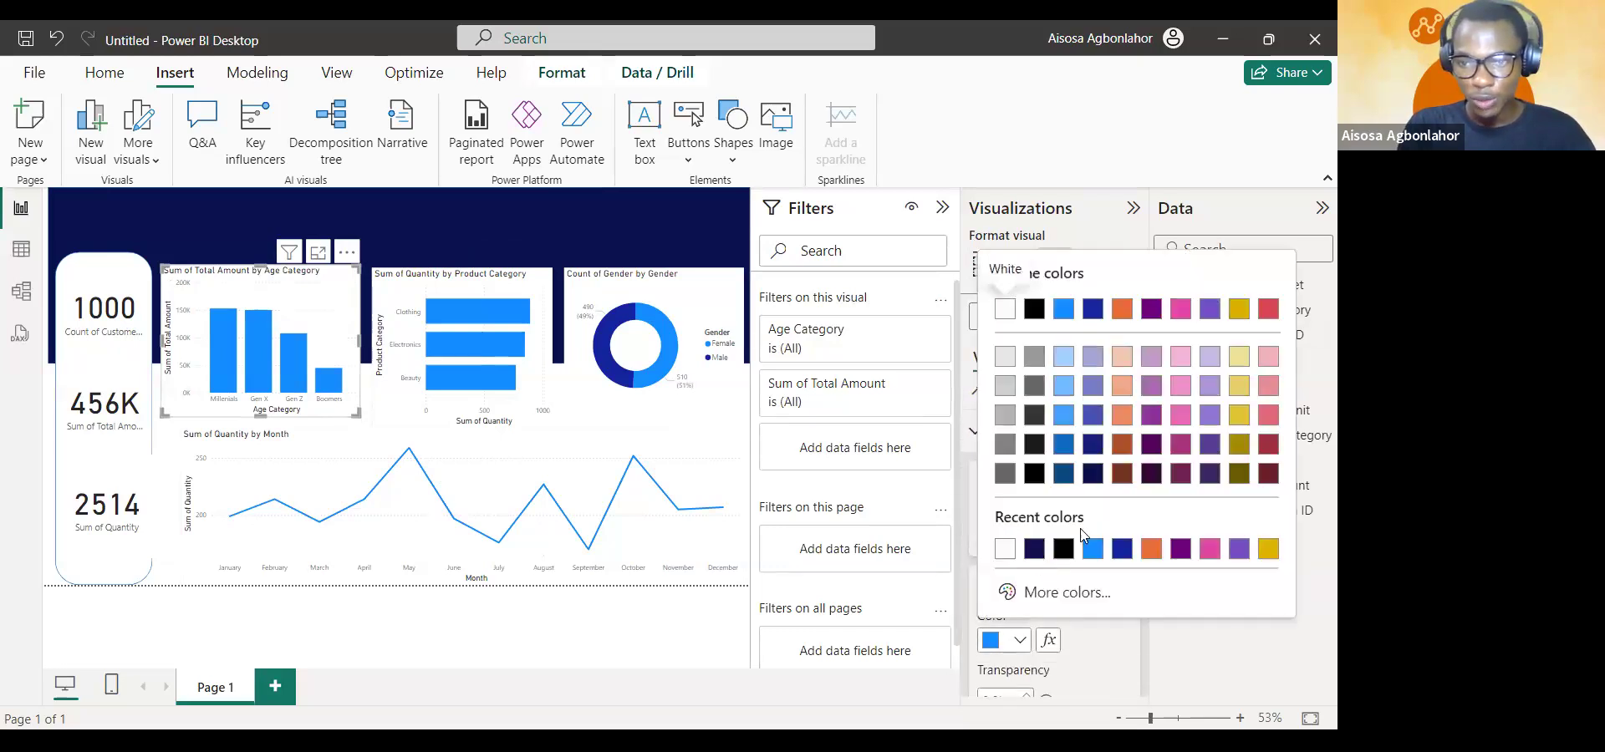
pyautogui.click(1036, 554)
# - Recolor the bars of the product category chart in the same dark navy
pyautogui.click(524, 411)
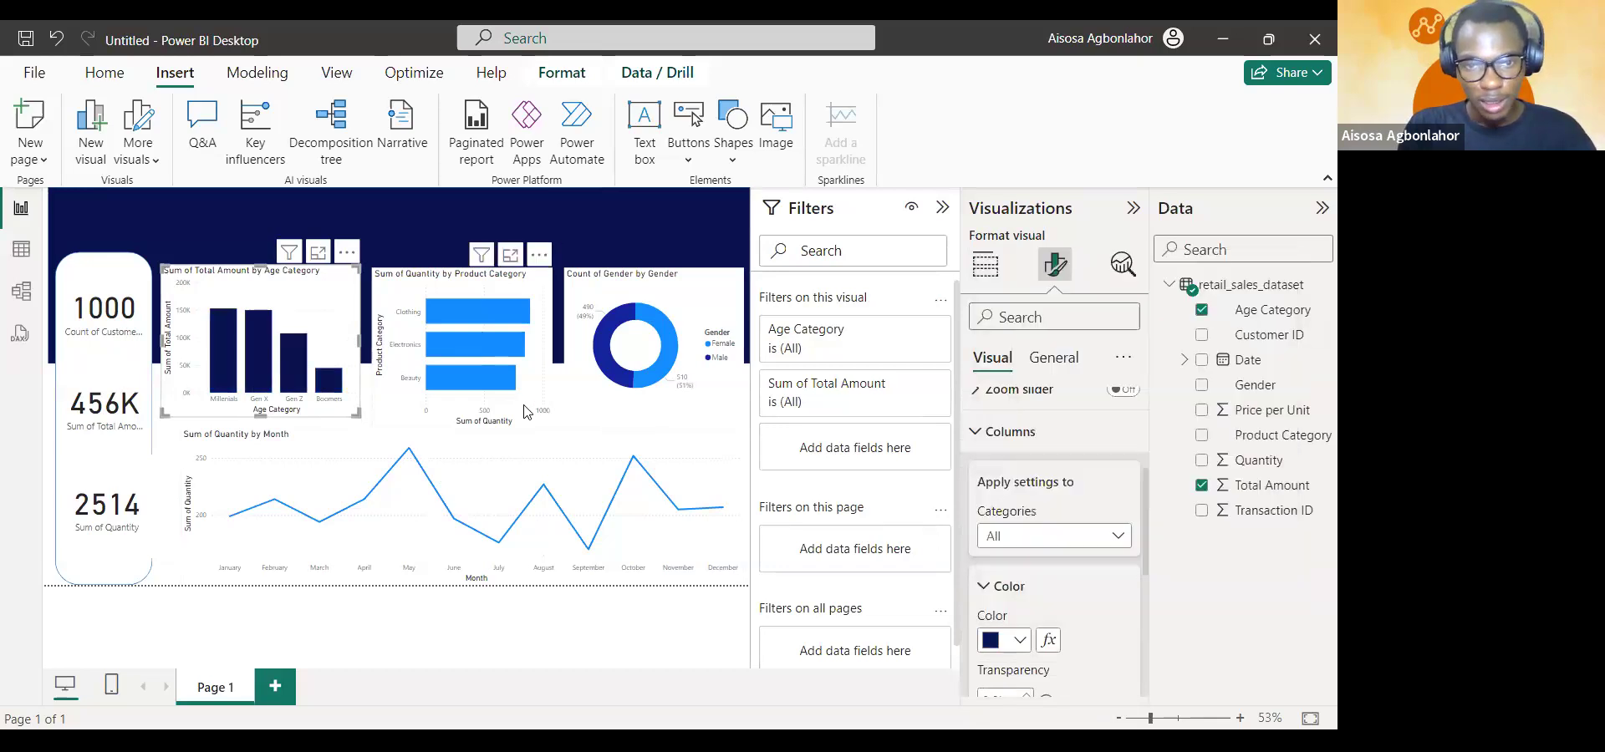
pyautogui.click(1018, 639)
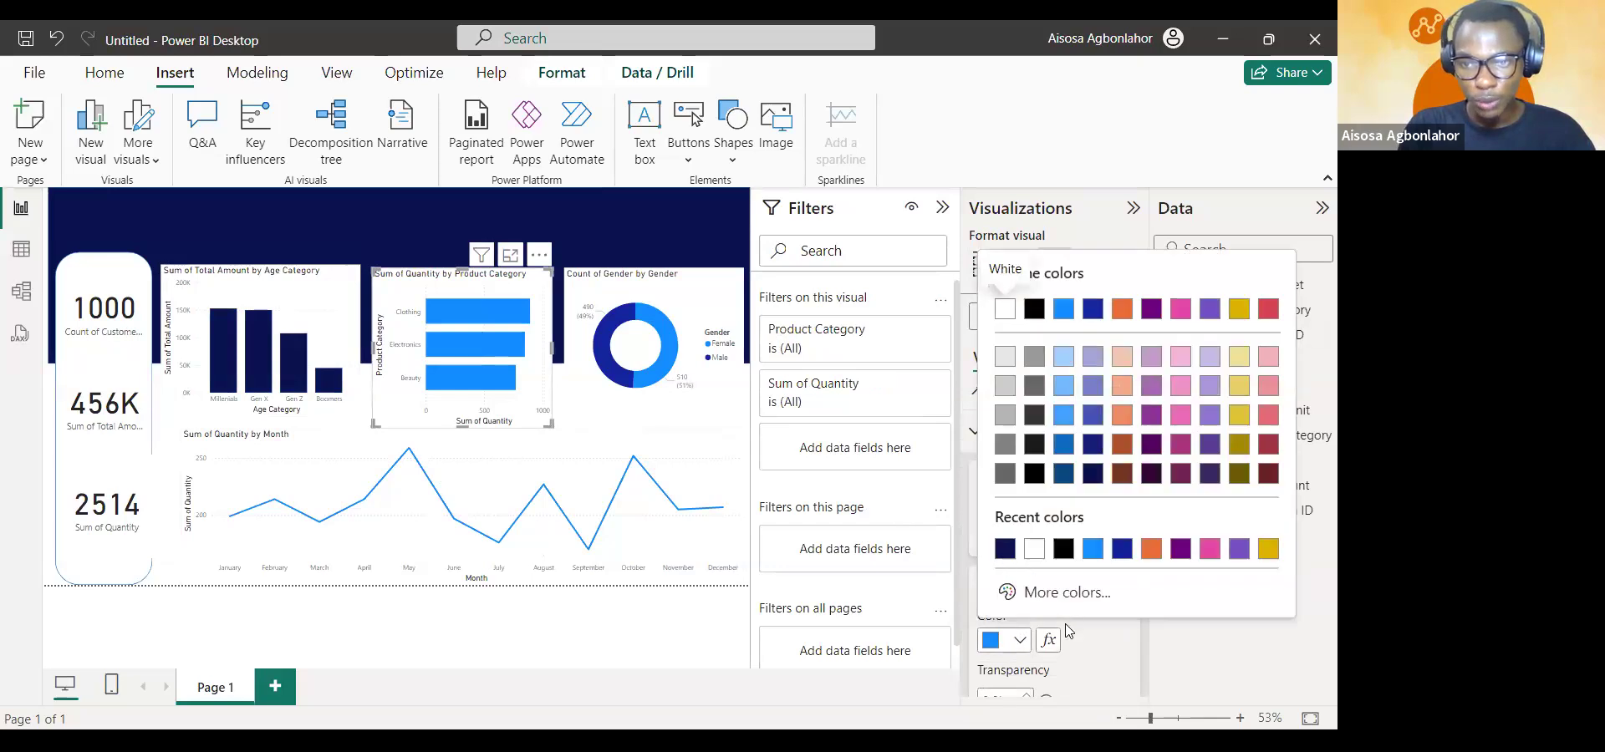
pyautogui.click(1005, 548)
pyautogui.scroll(3, 1034, 535)
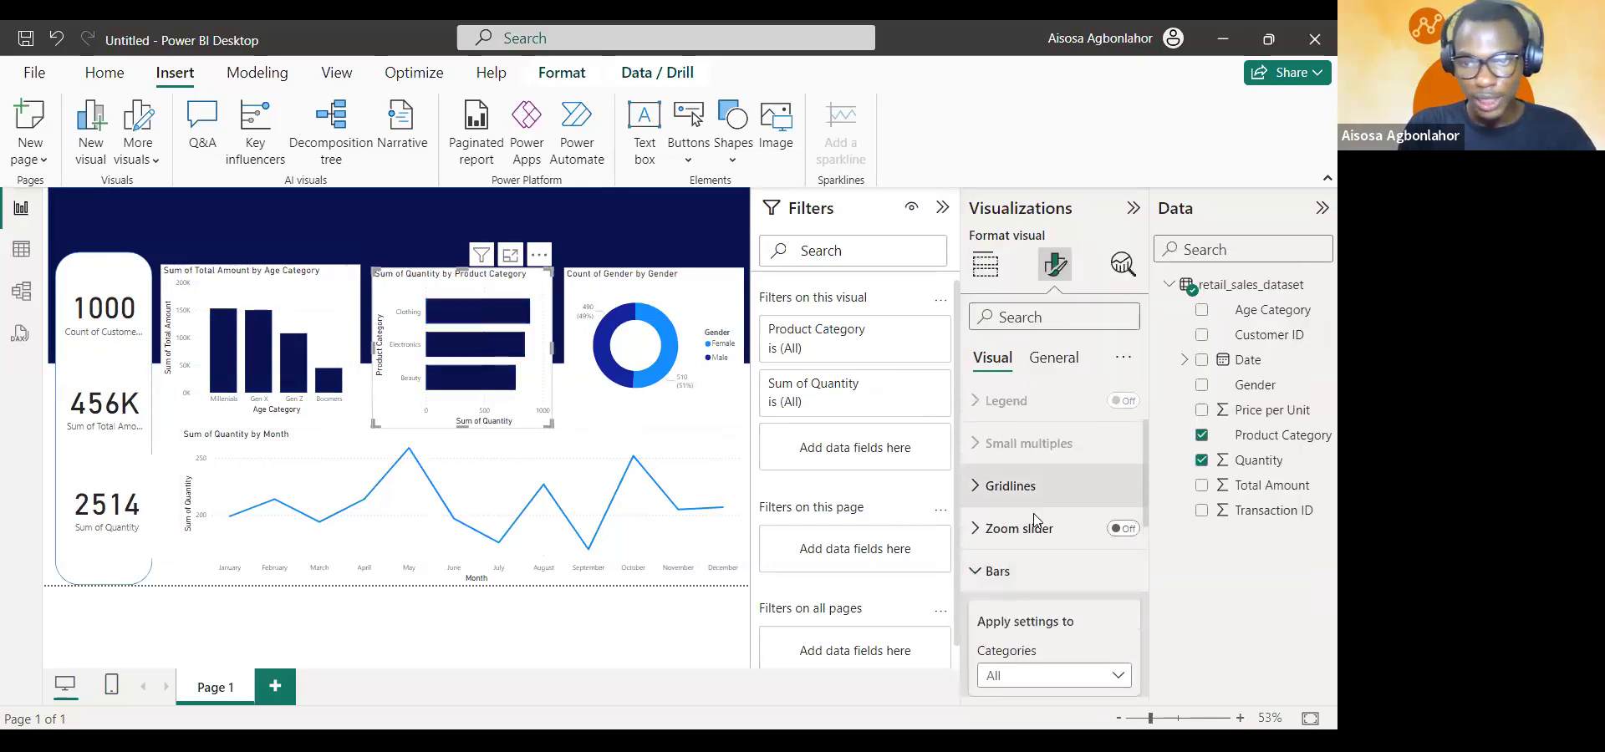
pyautogui.click(1034, 497)
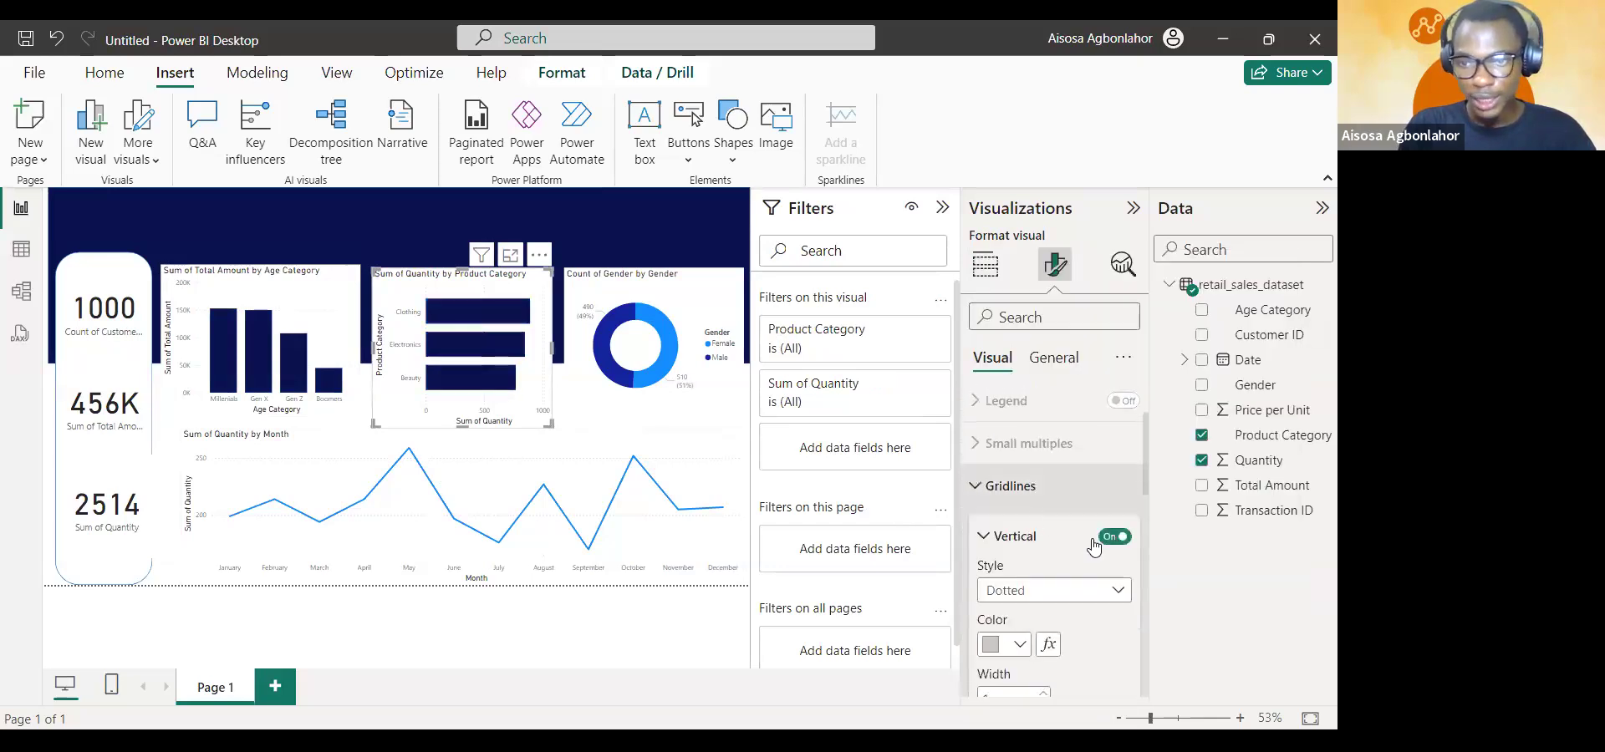
pyautogui.click(1010, 486)
# - Set the gender donut's Female slice to dark navy and its Male slice to #414fb1, Theme color 2, 20% lighter
pyautogui.click(574, 428)
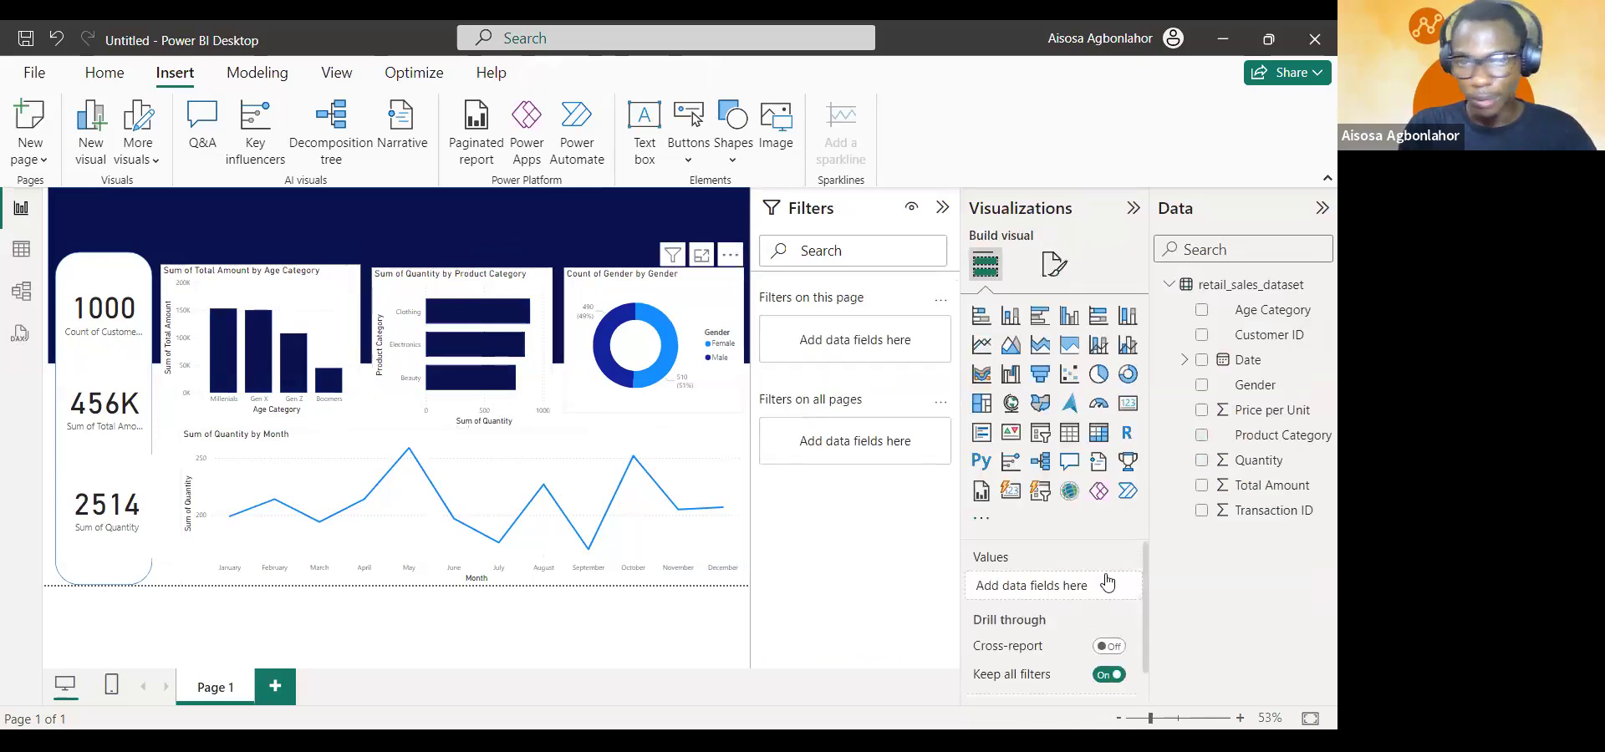
pyautogui.click(1056, 265)
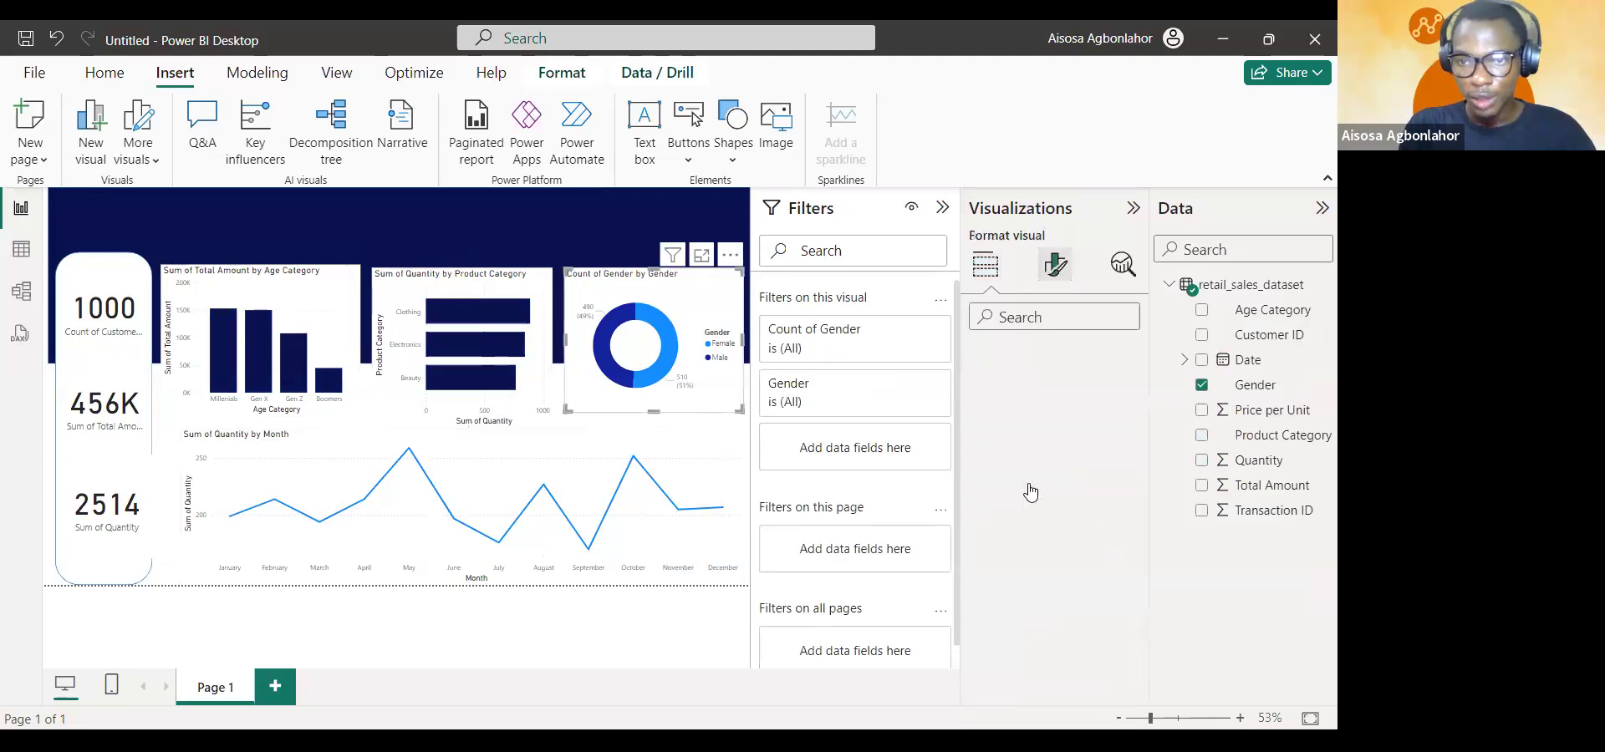
pyautogui.click(1028, 453)
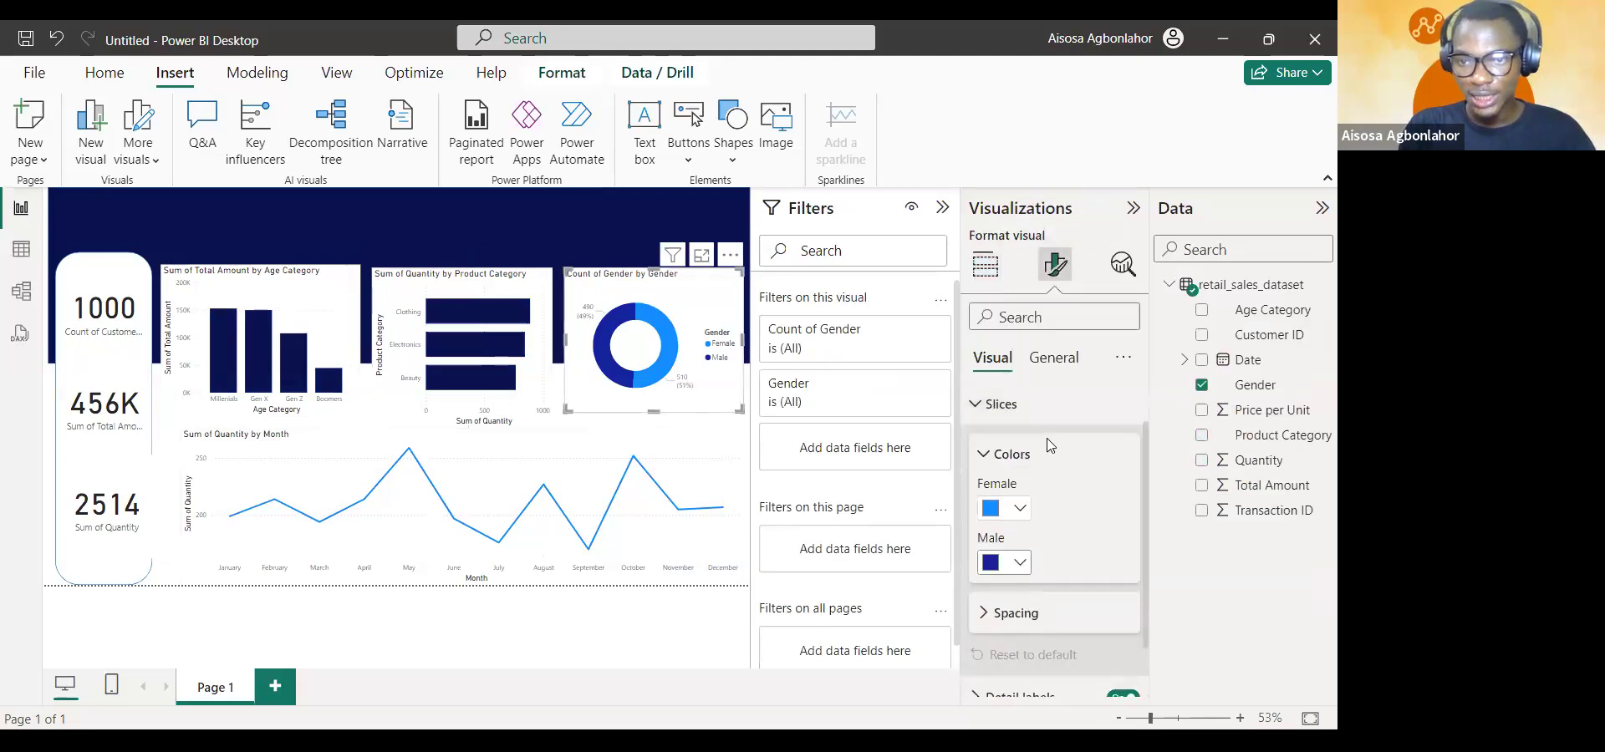
pyautogui.click(1019, 510)
pyautogui.click(1014, 562)
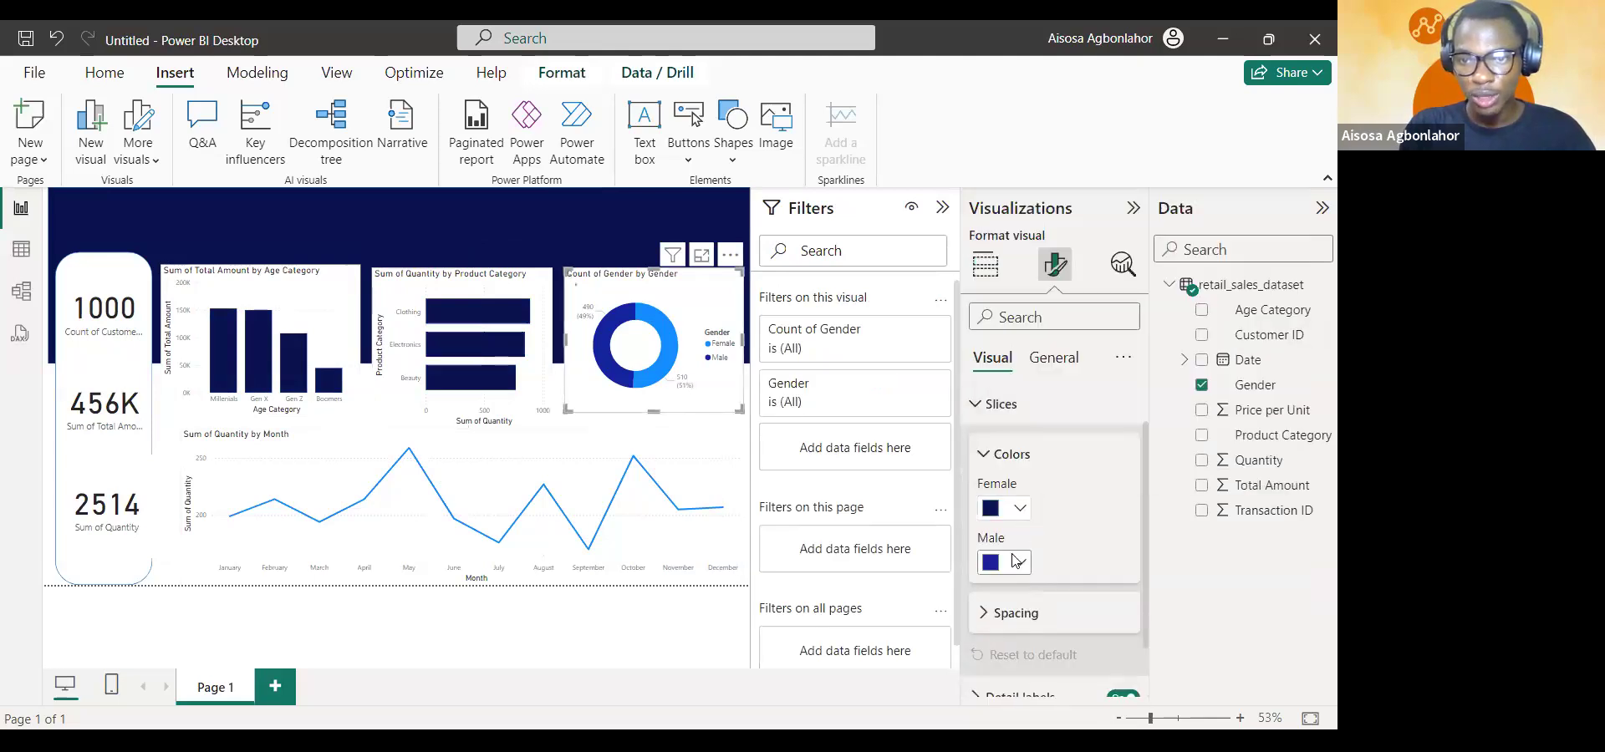
pyautogui.click(1014, 561)
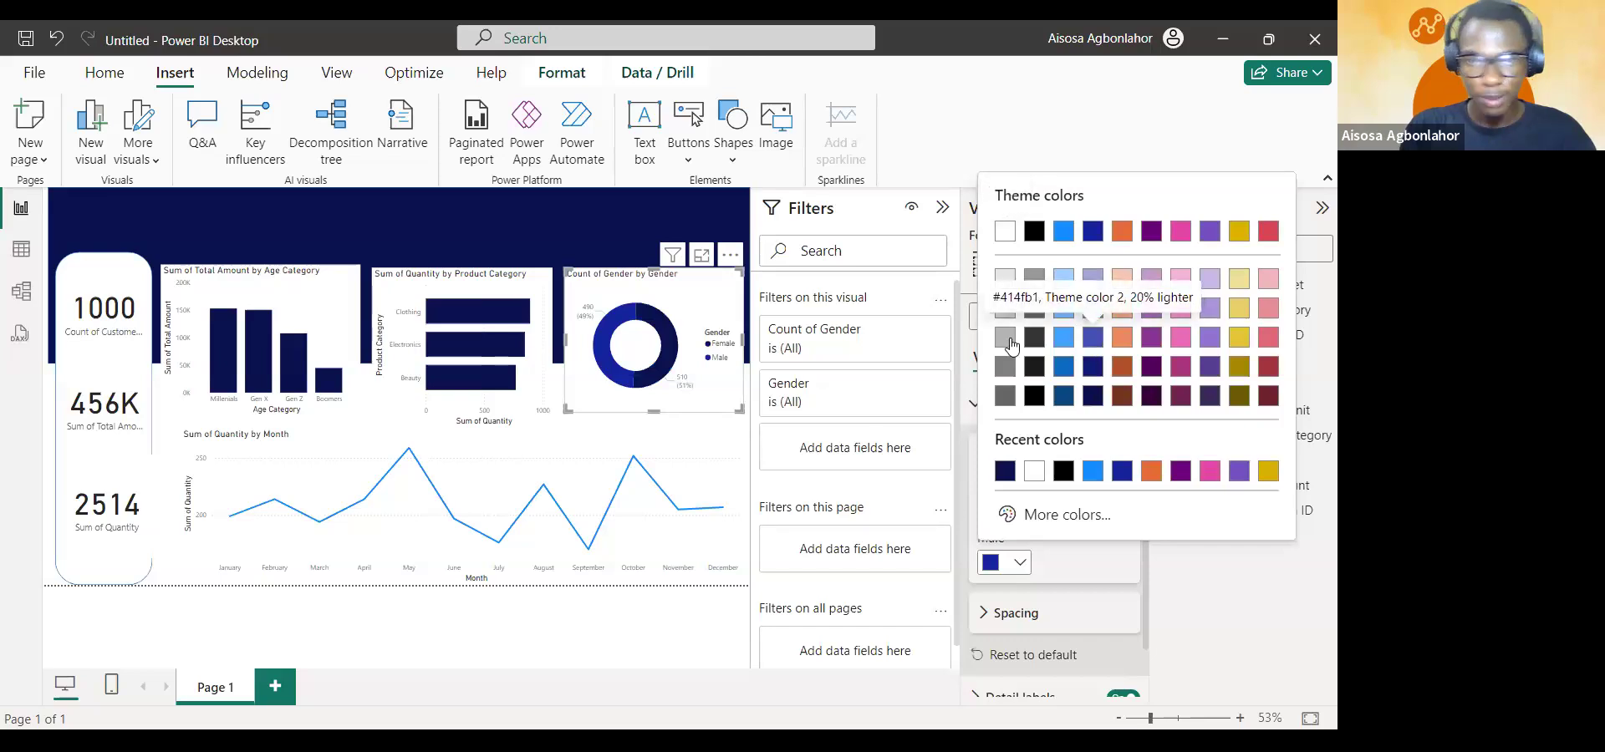
pyautogui.click(1092, 343)
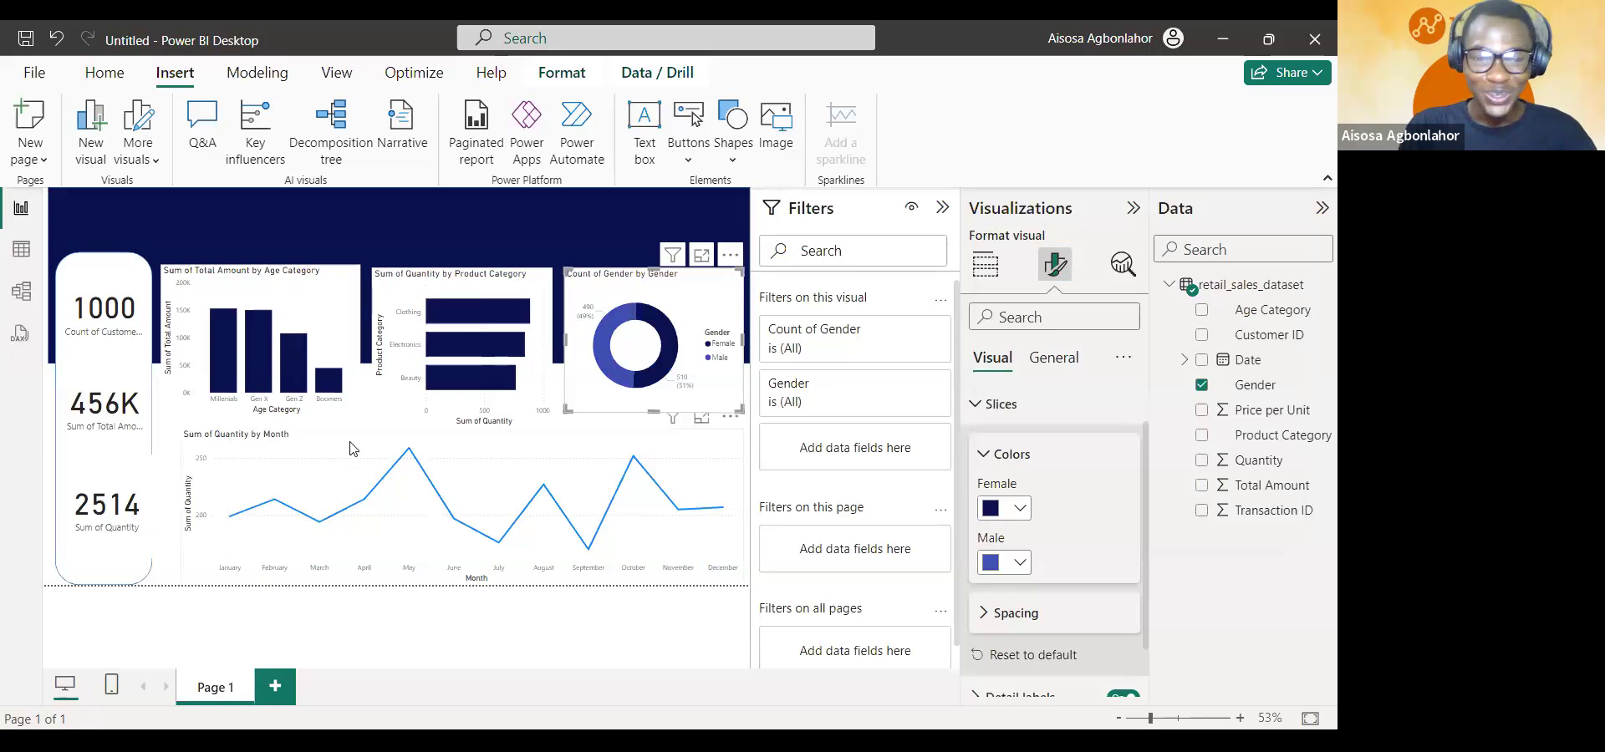
# - Change the line color of the monthly quantity chart to dark navy
pyautogui.click(583, 436)
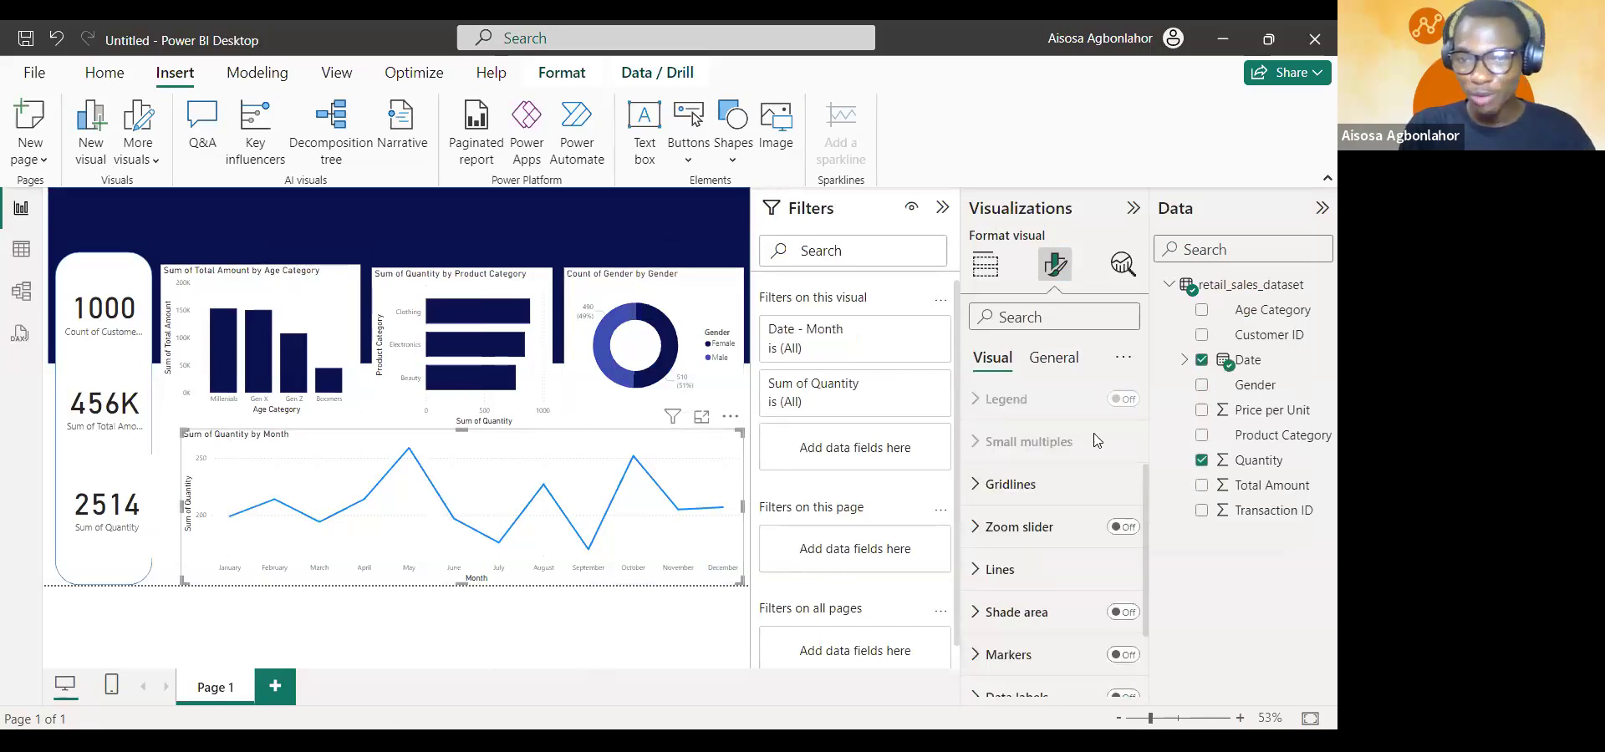
pyautogui.scroll(-1, 1063, 472)
pyautogui.click(1007, 535)
pyautogui.scroll(-5, 1003, 602)
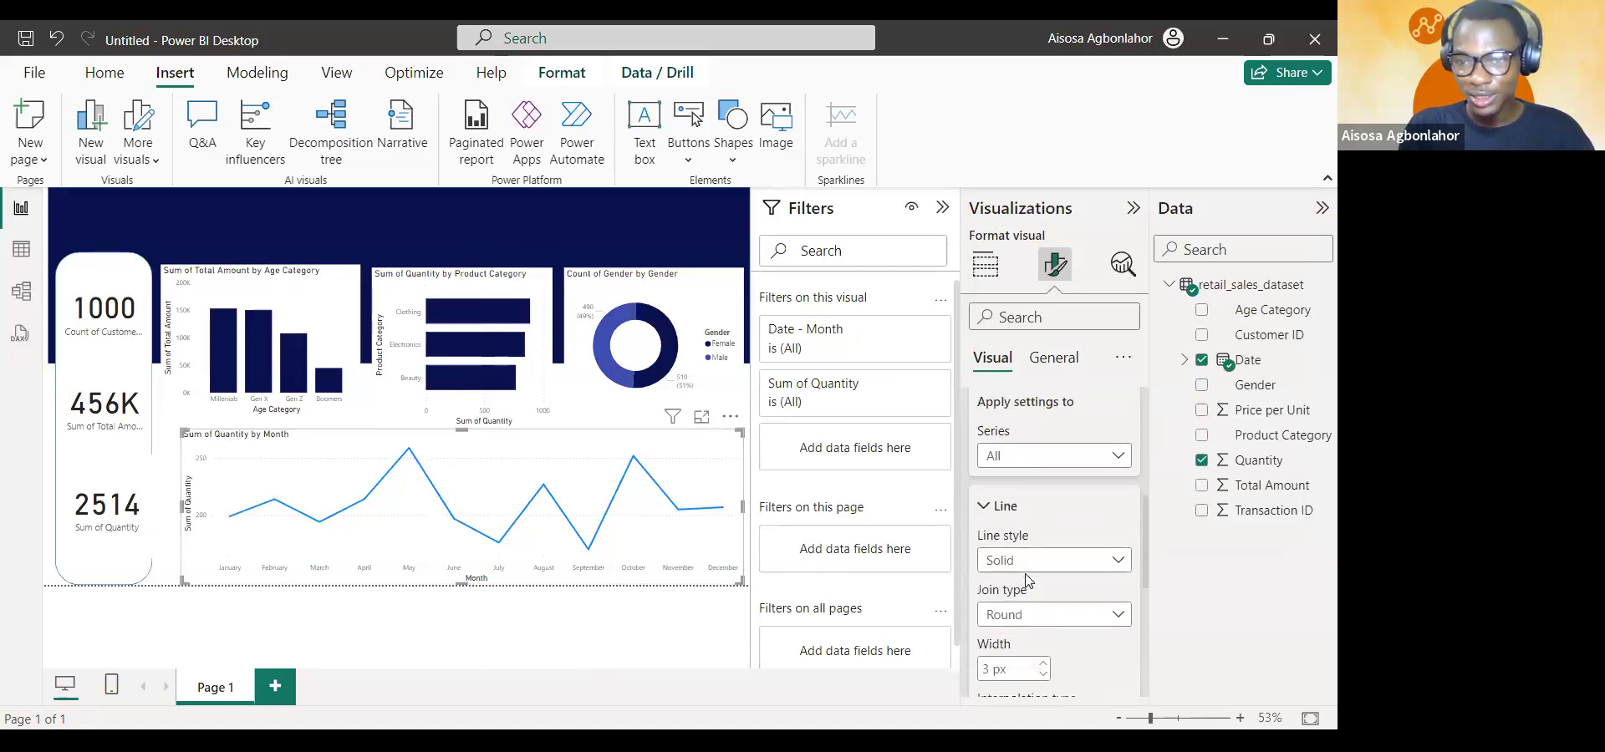
pyautogui.click(1009, 573)
pyautogui.scroll(-1, 1027, 577)
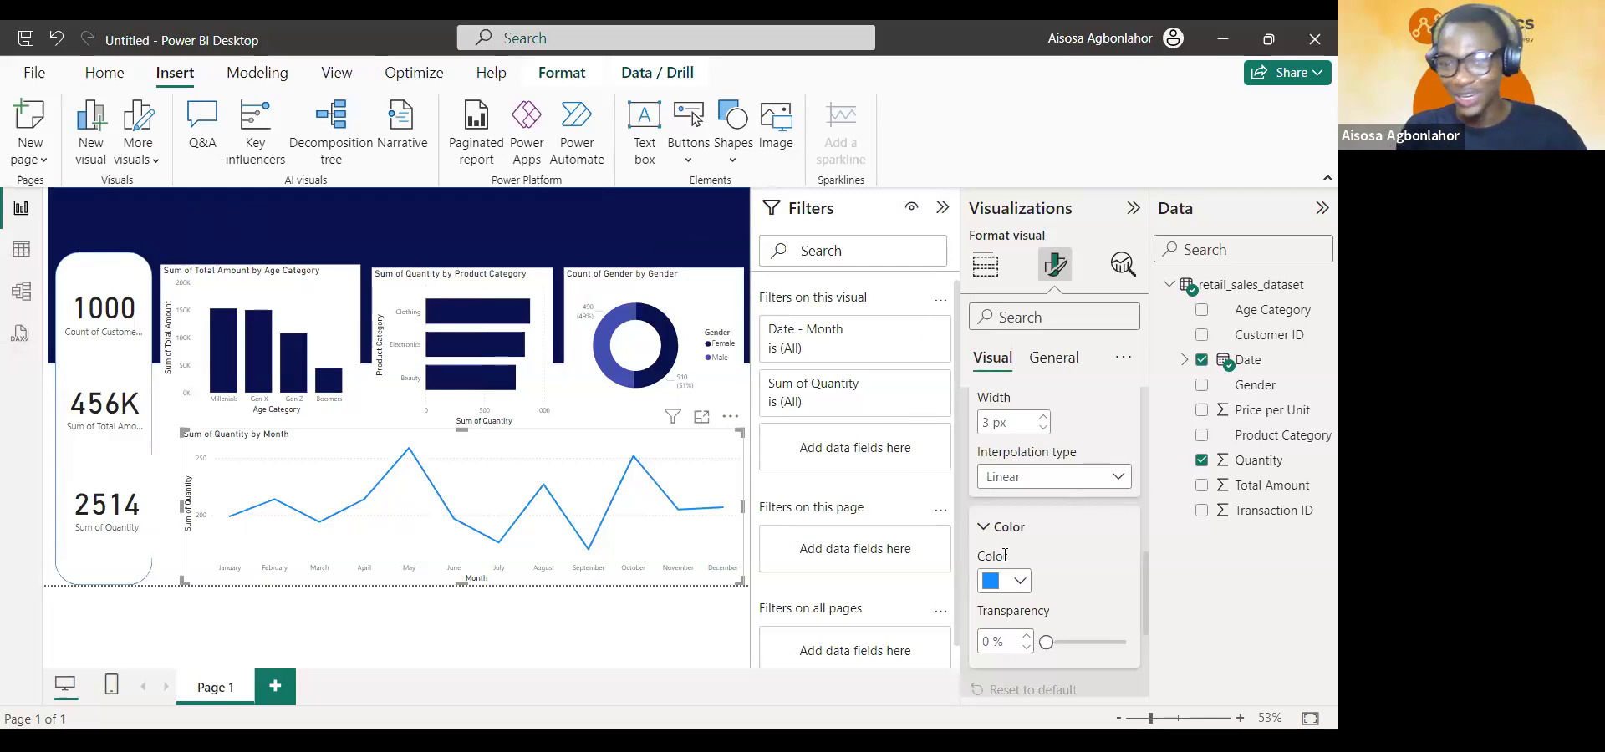
pyautogui.click(1007, 583)
pyautogui.click(1034, 489)
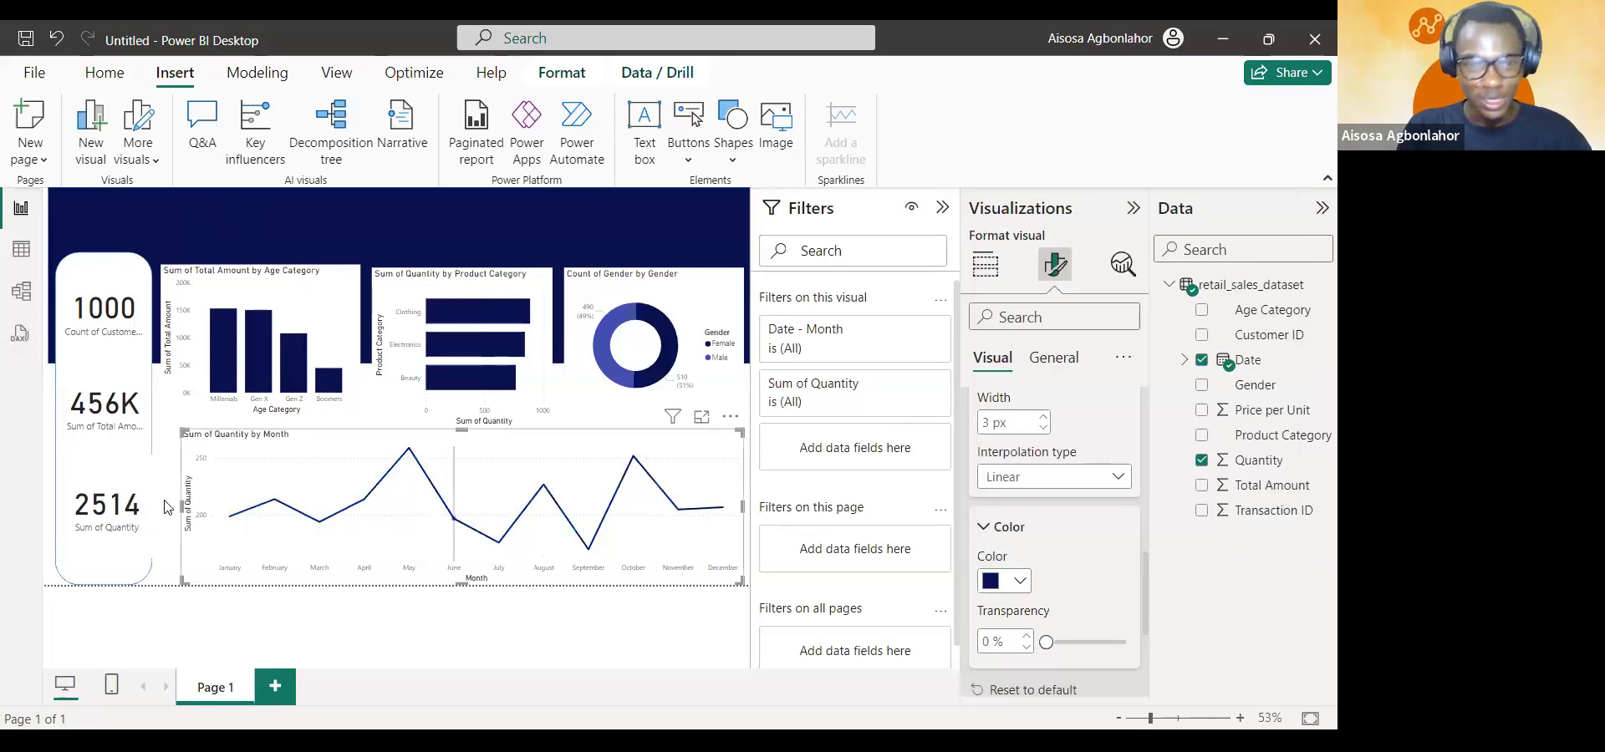
# - Turn off the horizontal gridlines of the monthly quantity line chart
pyautogui.scroll(5, 1003, 468)
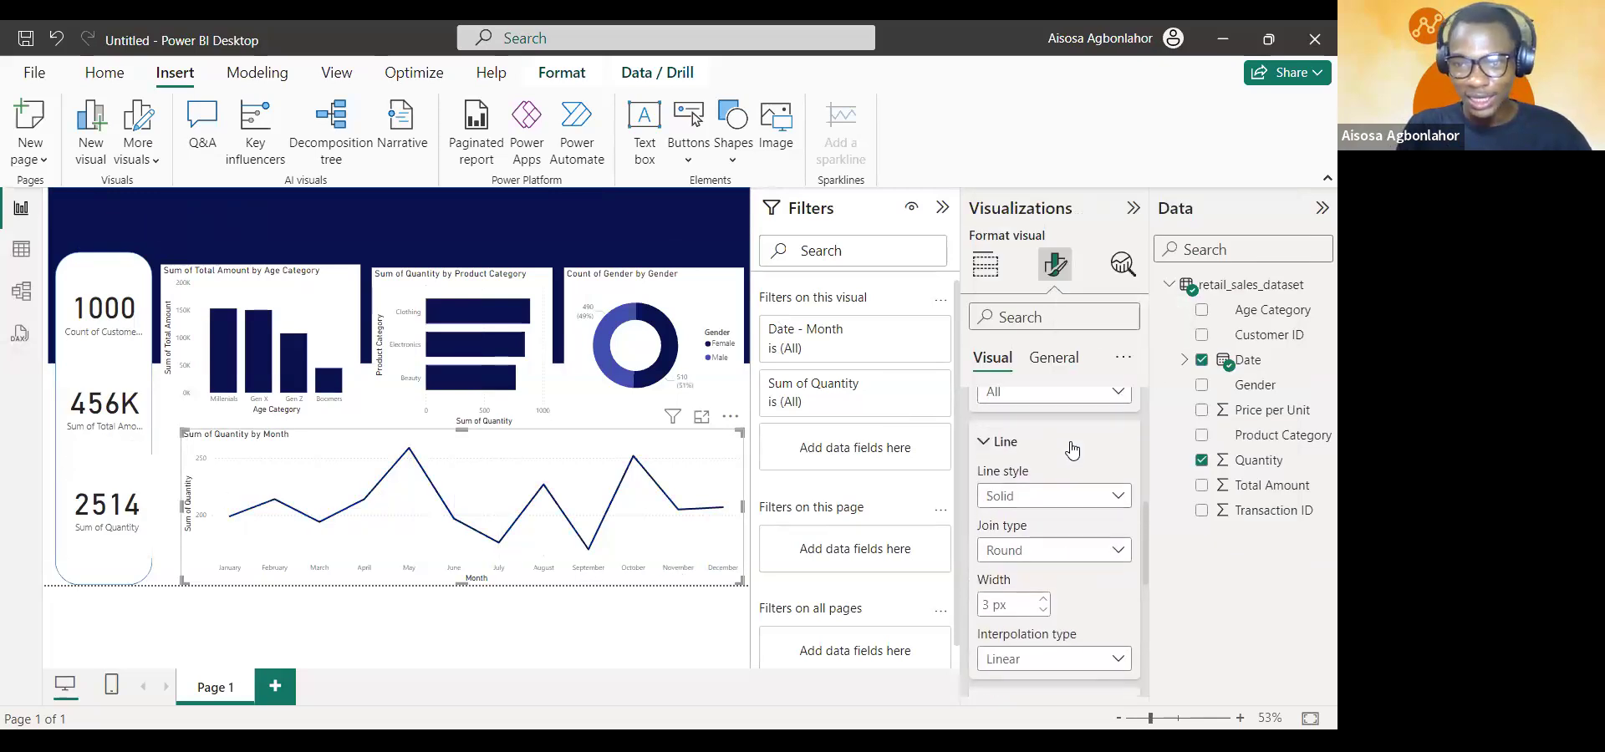
pyautogui.click(987, 490)
pyautogui.click(986, 401)
pyautogui.click(1112, 443)
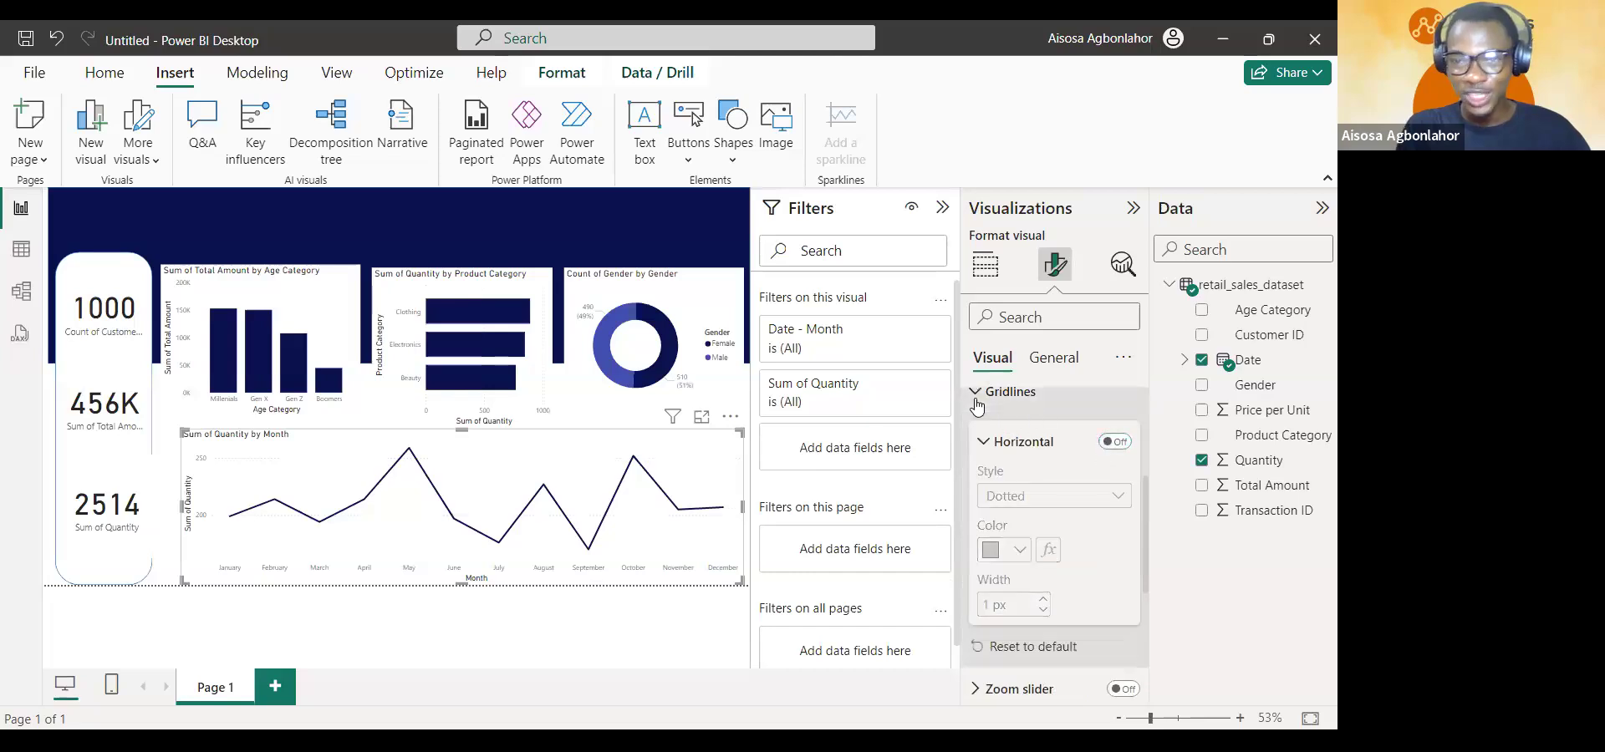
pyautogui.click(986, 391)
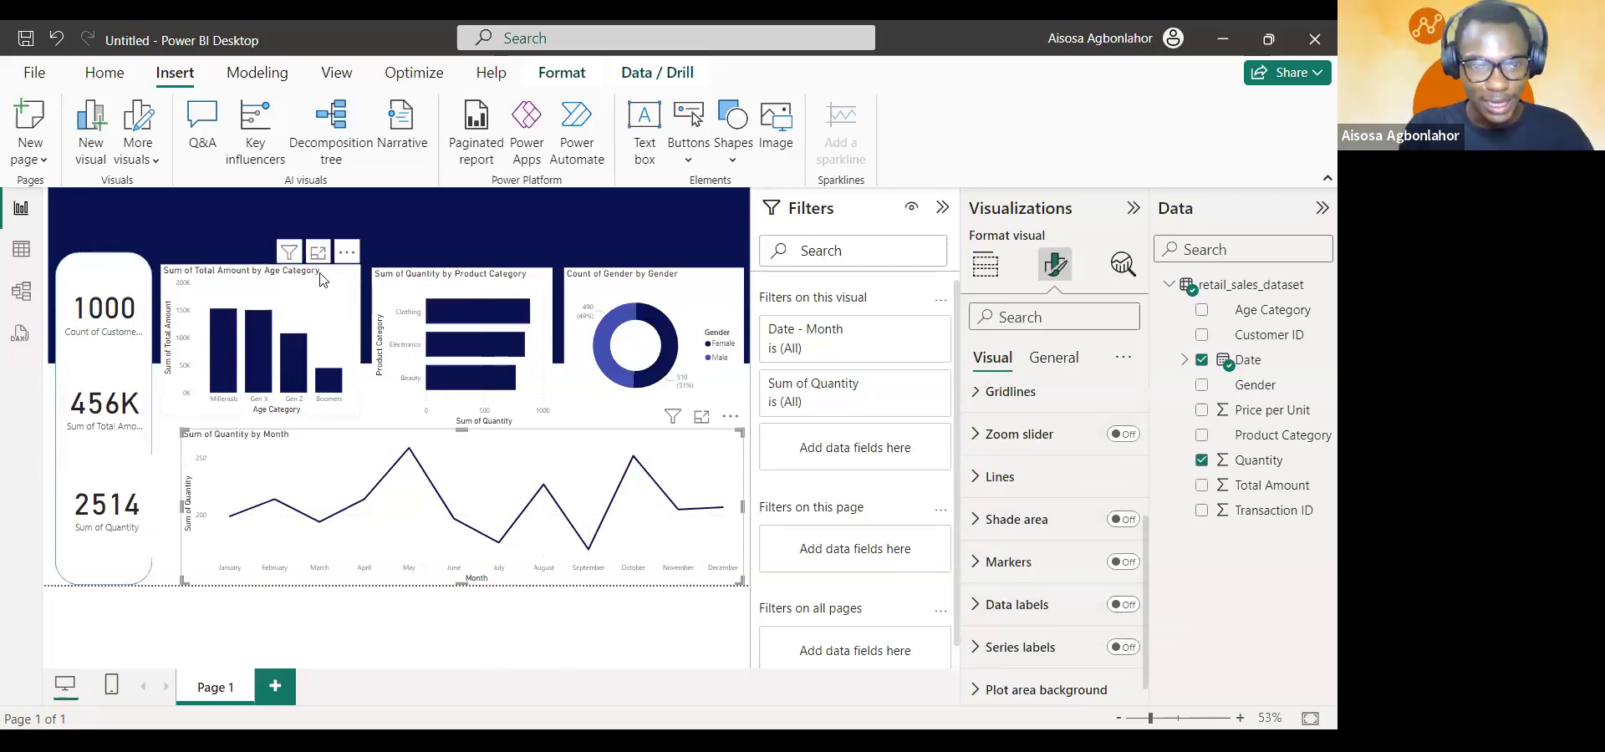
# - Give the age category column chart a dark navy visual border with 9 px rounded corners
pyautogui.click(260, 302)
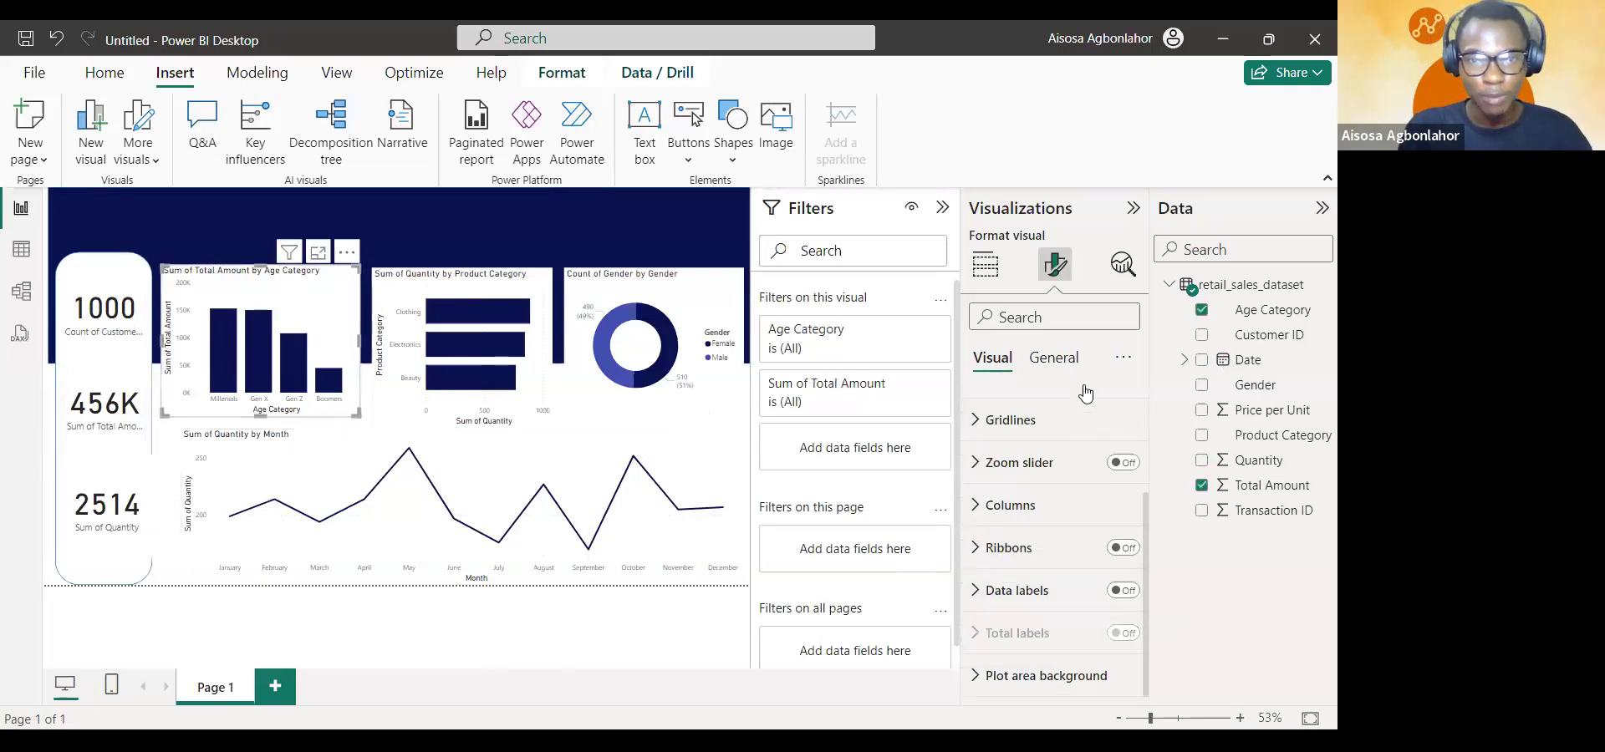
pyautogui.click(1058, 357)
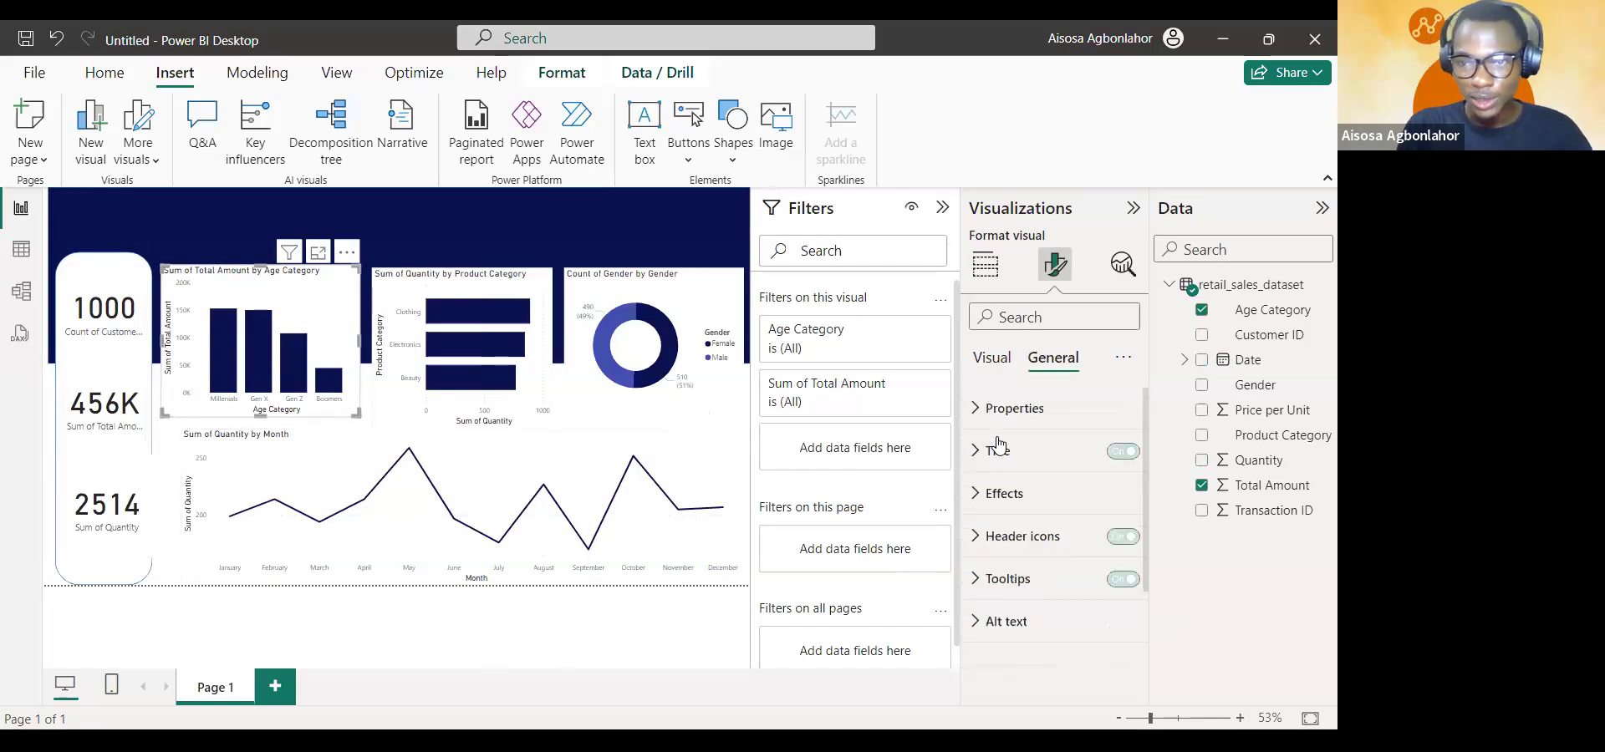
pyautogui.click(997, 487)
pyautogui.scroll(-2, 997, 481)
pyautogui.scroll(-2, 996, 481)
pyautogui.click(1112, 529)
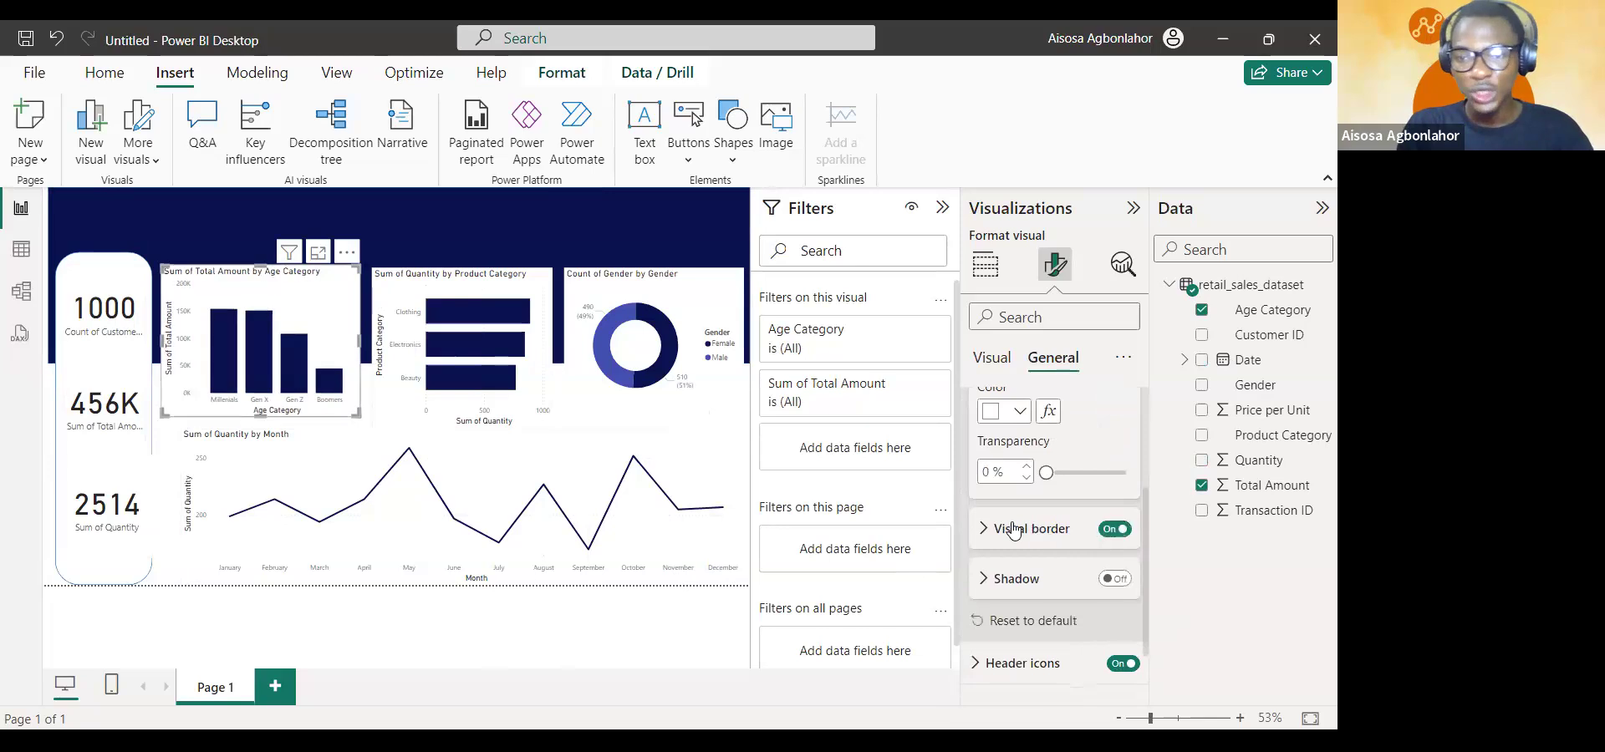
pyautogui.click(1013, 530)
pyautogui.click(1017, 582)
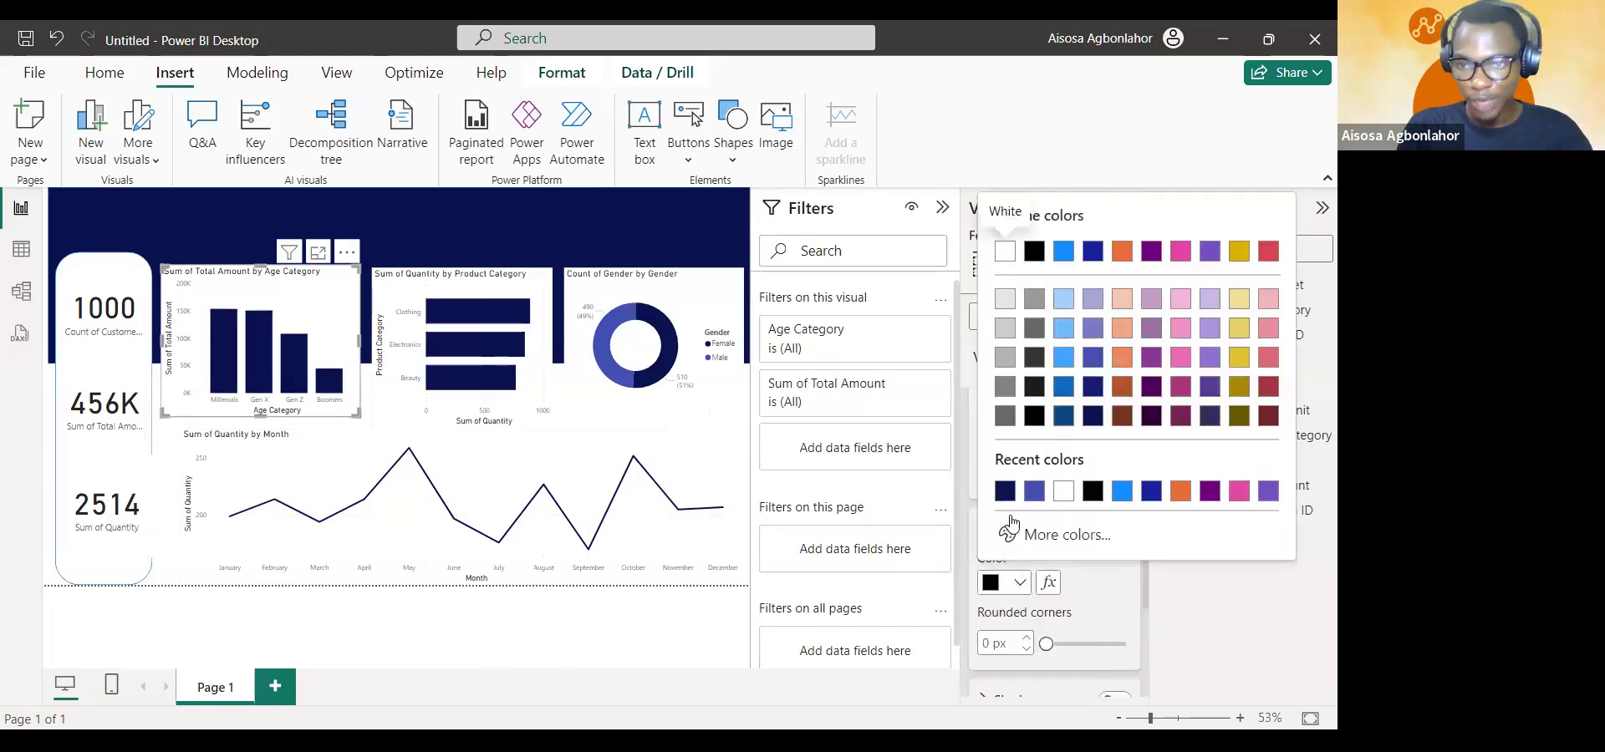
pyautogui.click(1005, 490)
pyautogui.click(986, 642)
pyautogui.write('9')
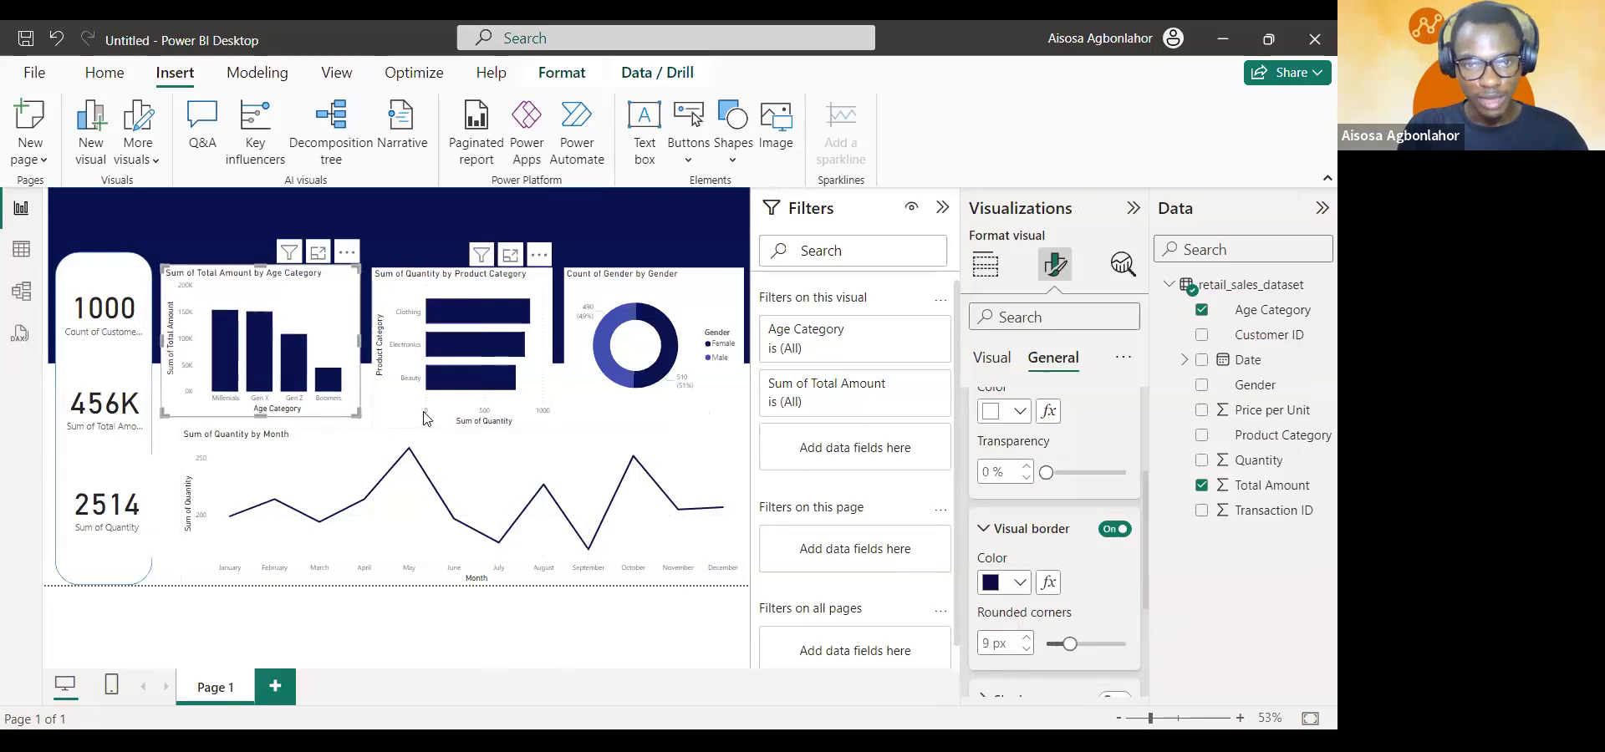
# - Shorten the product category bar chart slightly and align it with the neighbouring age category chart
pyautogui.click(423, 418)
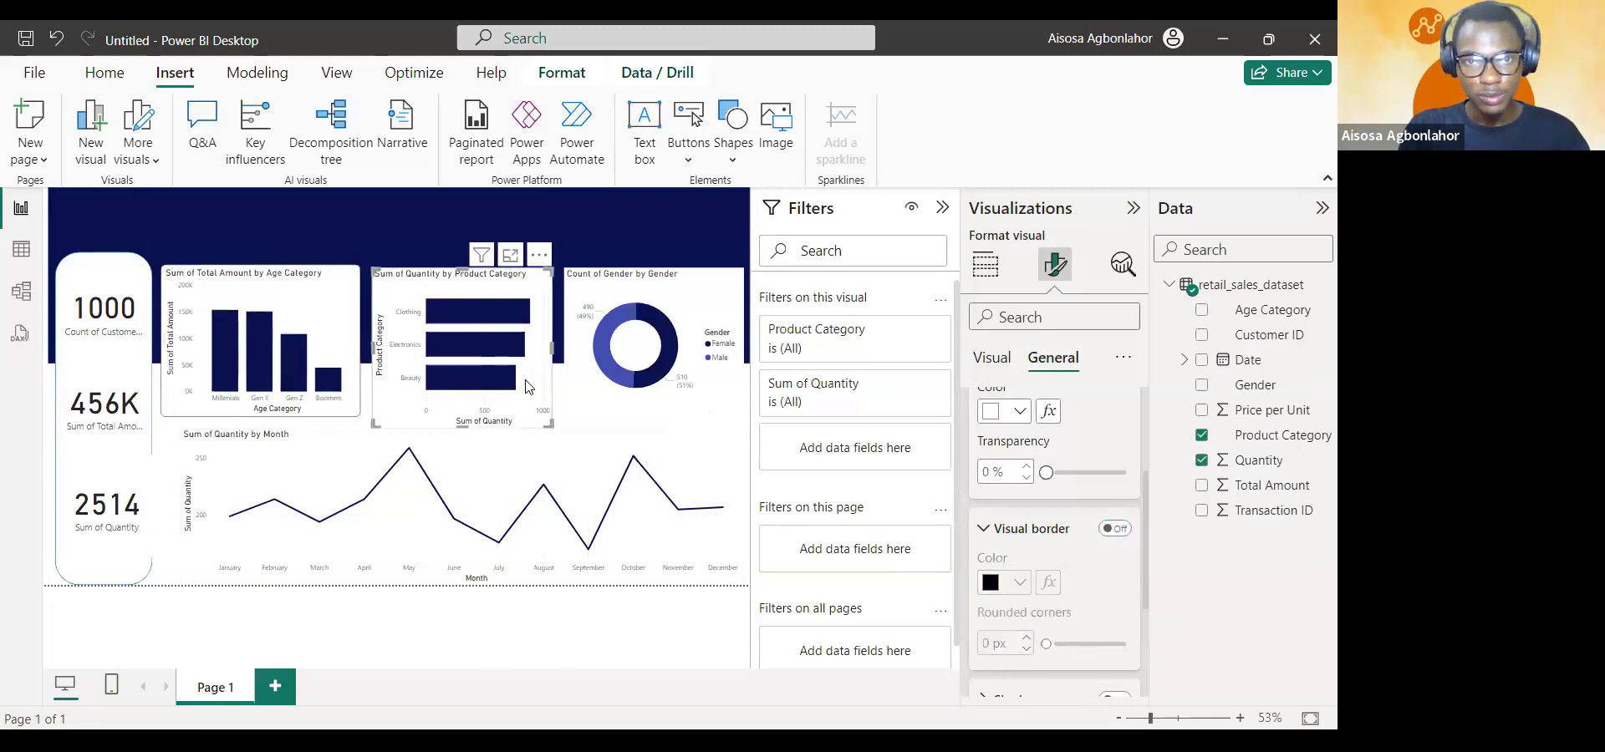
pyautogui.moveTo(550, 425); pyautogui.dragTo(554, 416)
pyautogui.moveTo(397, 354); pyautogui.dragTo(394, 351)
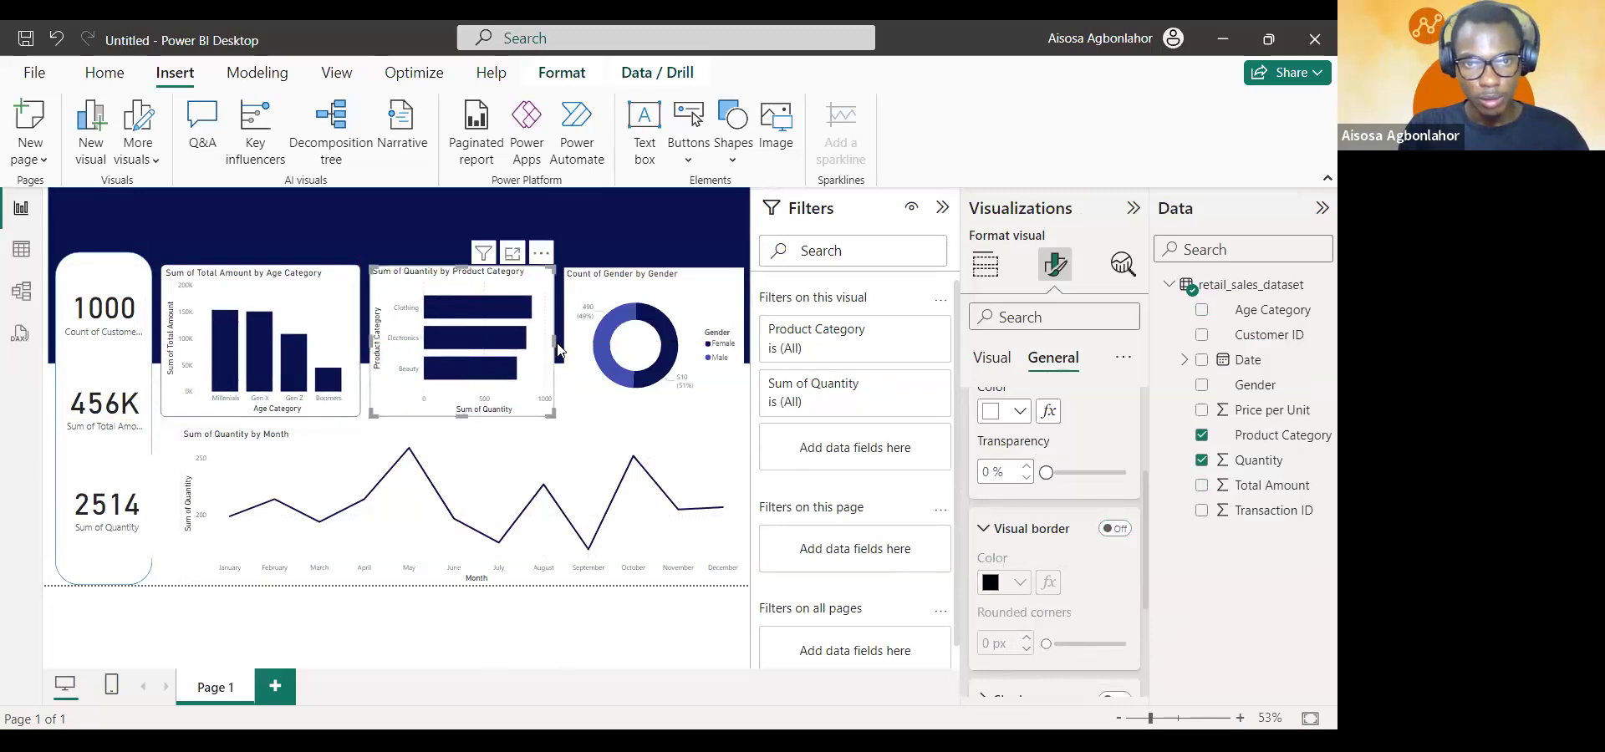
# - Add a dark navy visual border with 9 px rounded corners to the product category bar chart
pyautogui.scroll(3, 1055, 462)
pyautogui.click(1114, 484)
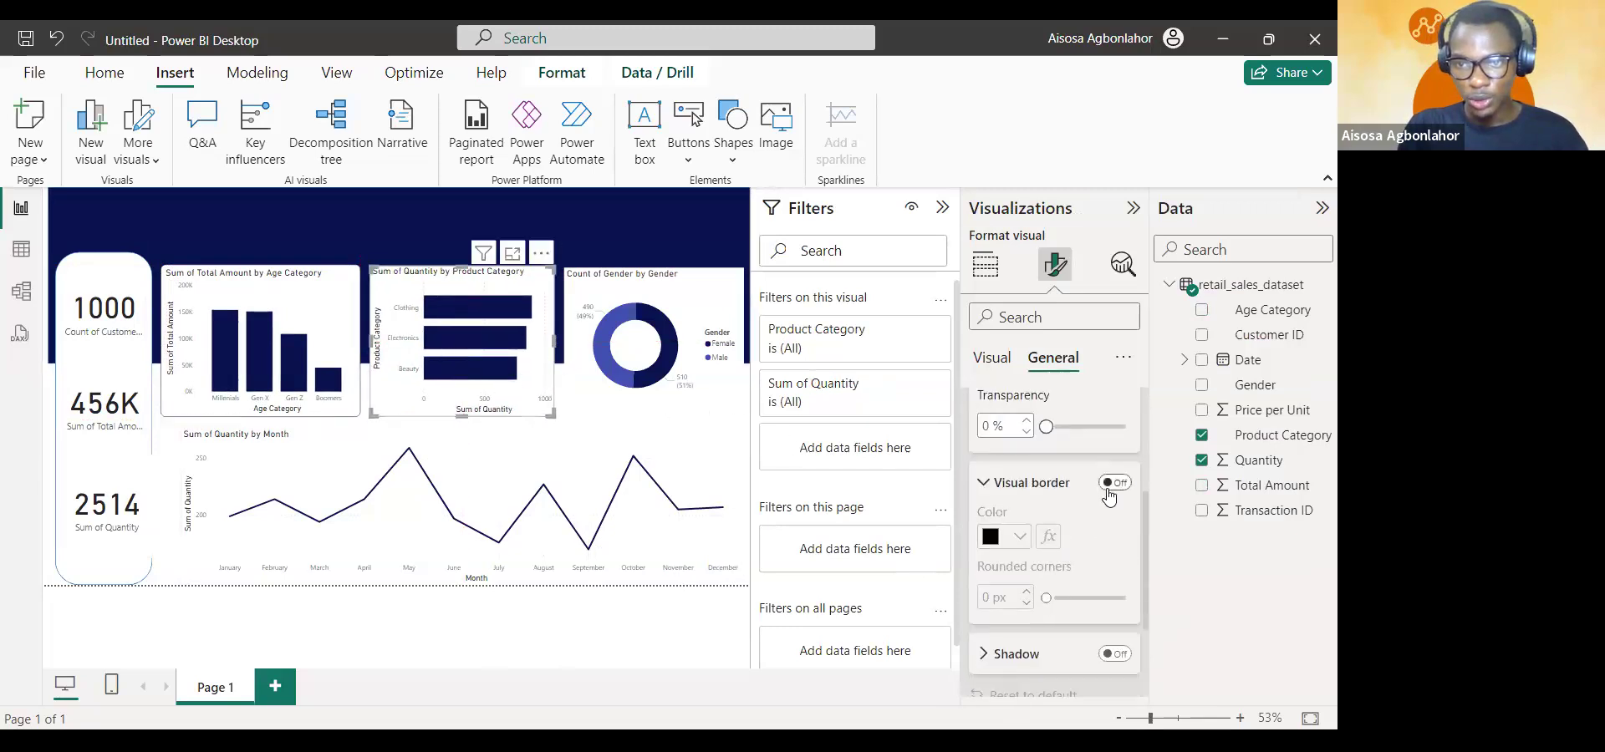
pyautogui.click(1007, 536)
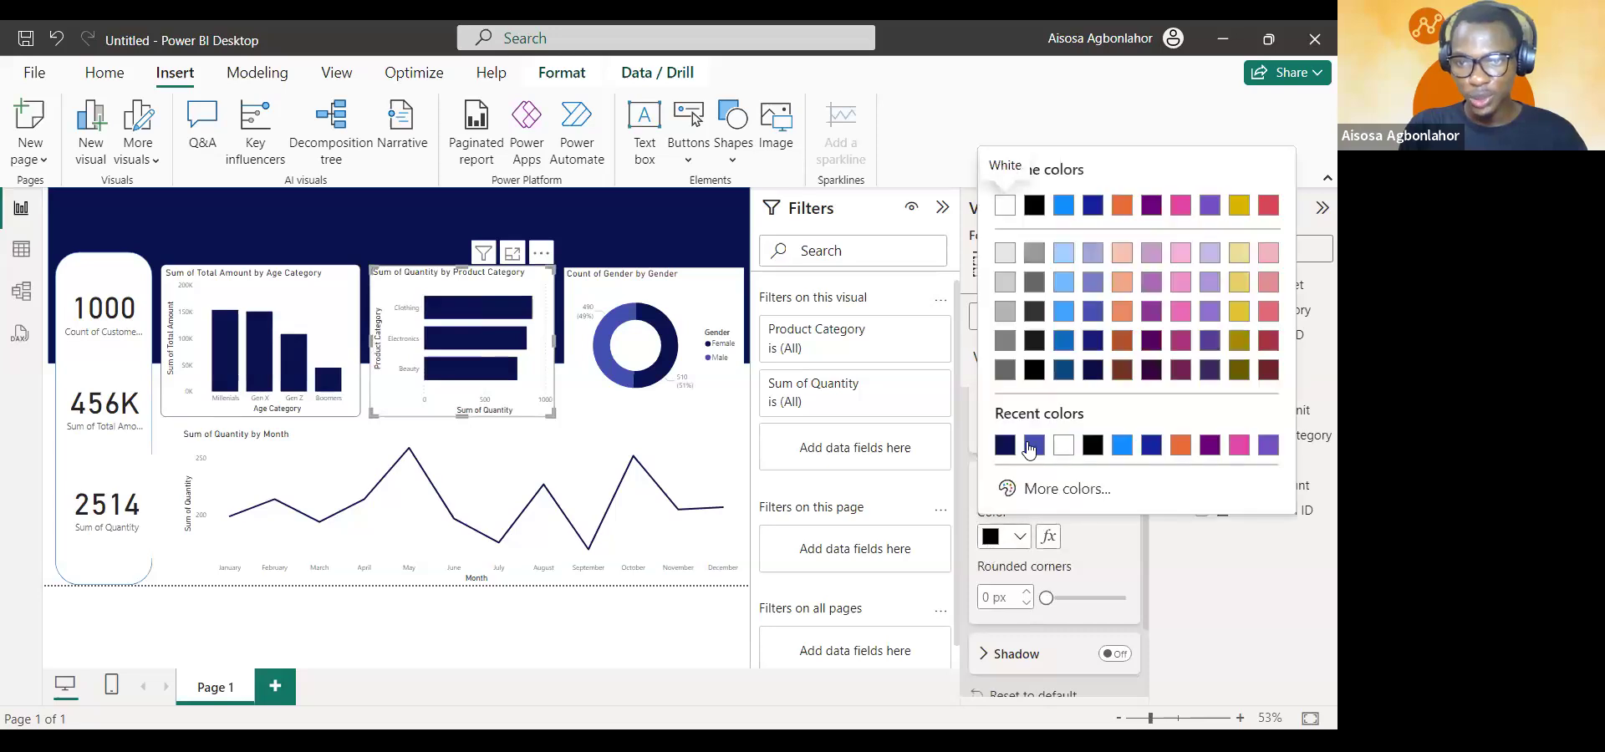
pyautogui.click(1006, 445)
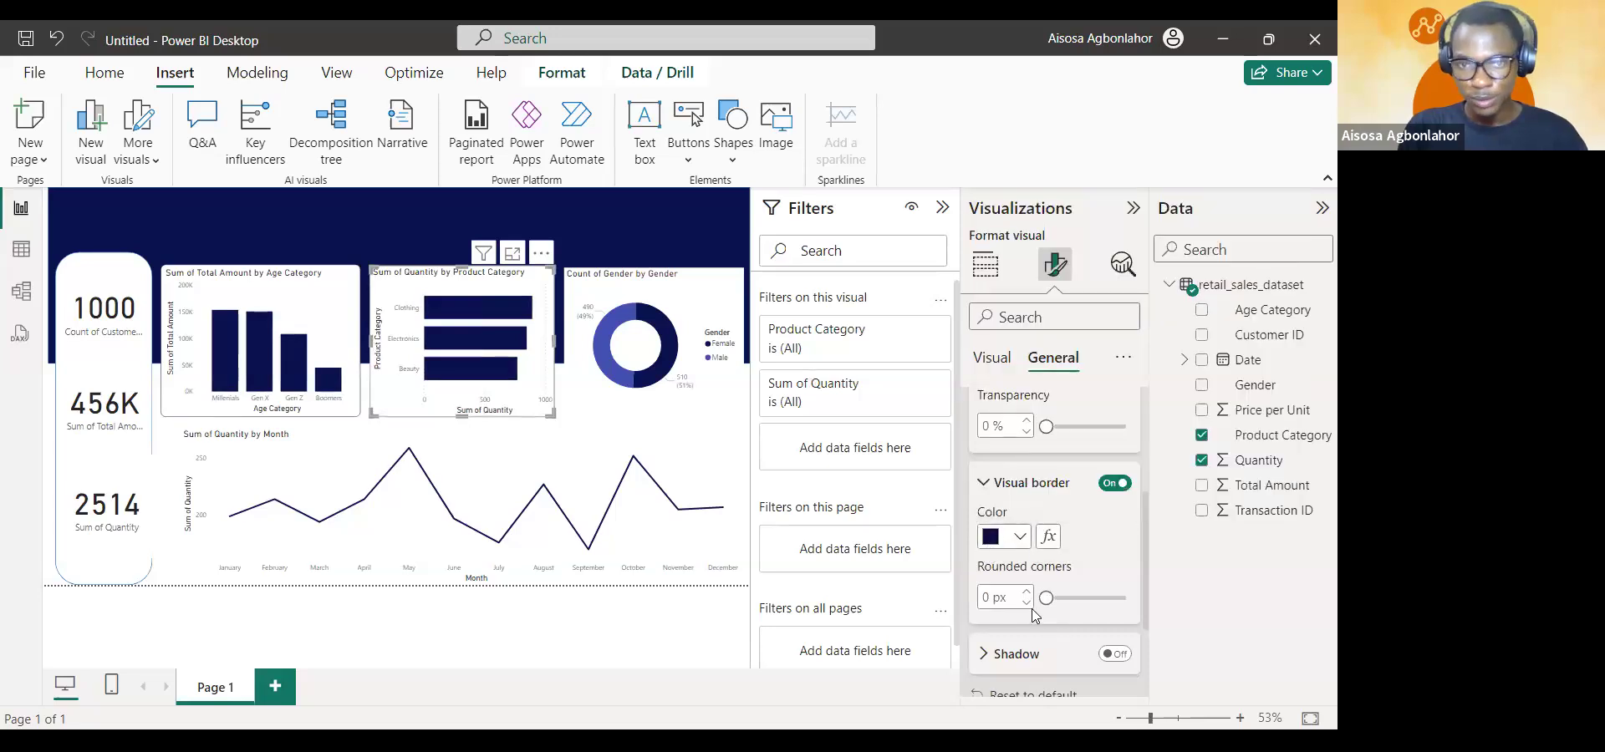
pyautogui.doubleClick(988, 599)
pyautogui.write('9')
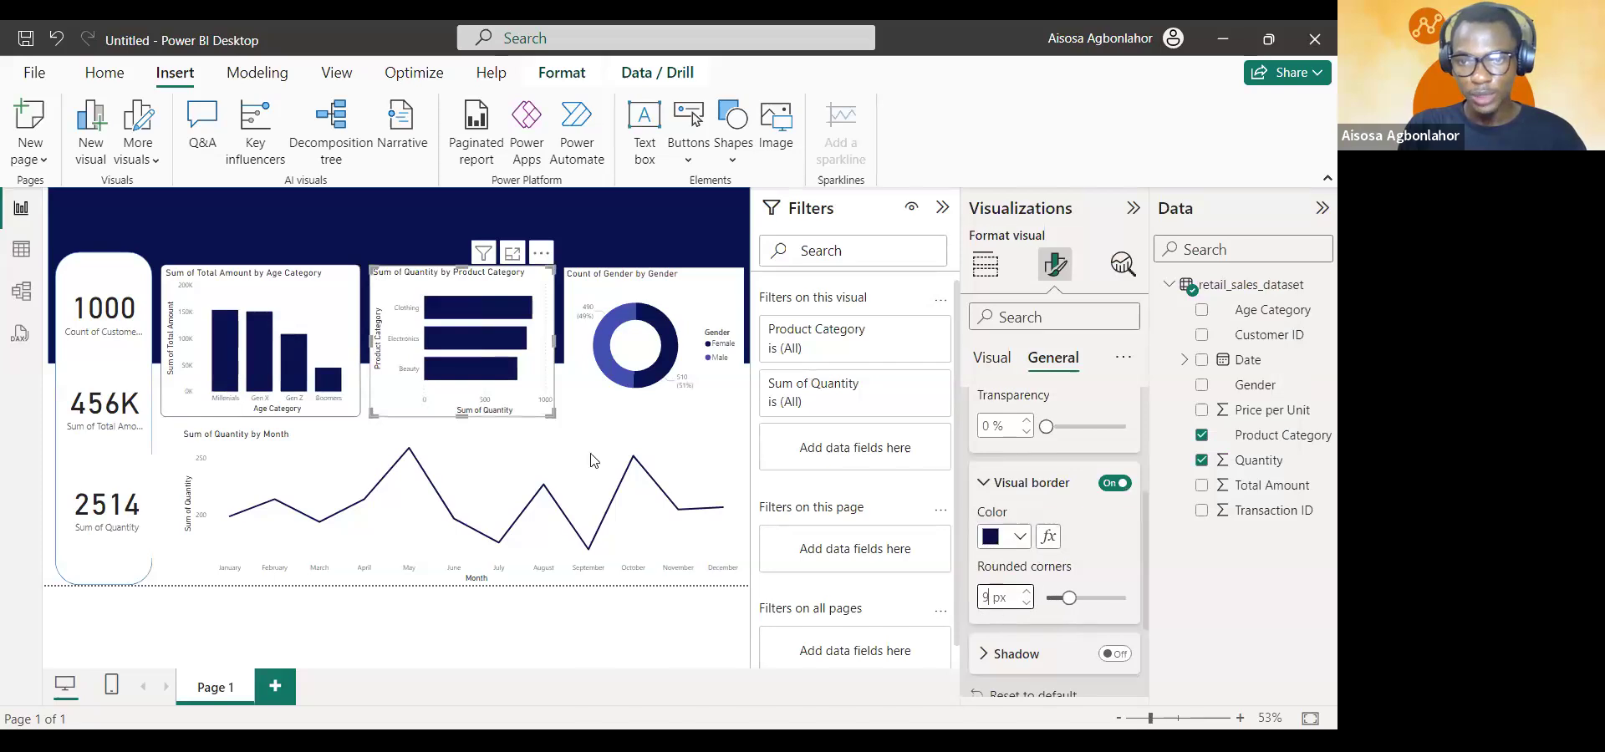
# - Turn on the gender donut chart's visual border in dark navy and round its corners by 9 px
pyautogui.click(597, 387)
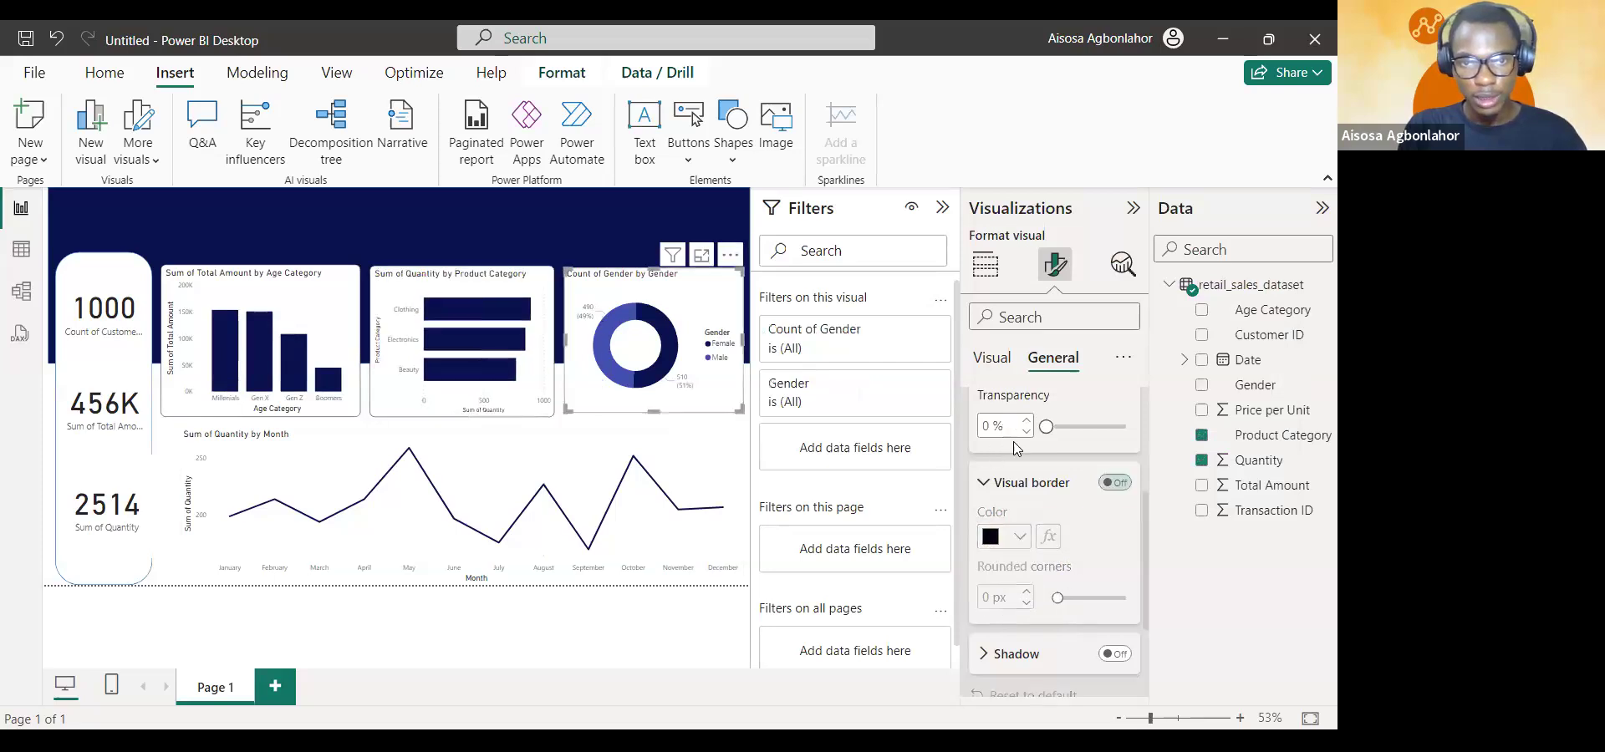
pyautogui.scroll(1, 1081, 574)
pyautogui.click(1112, 525)
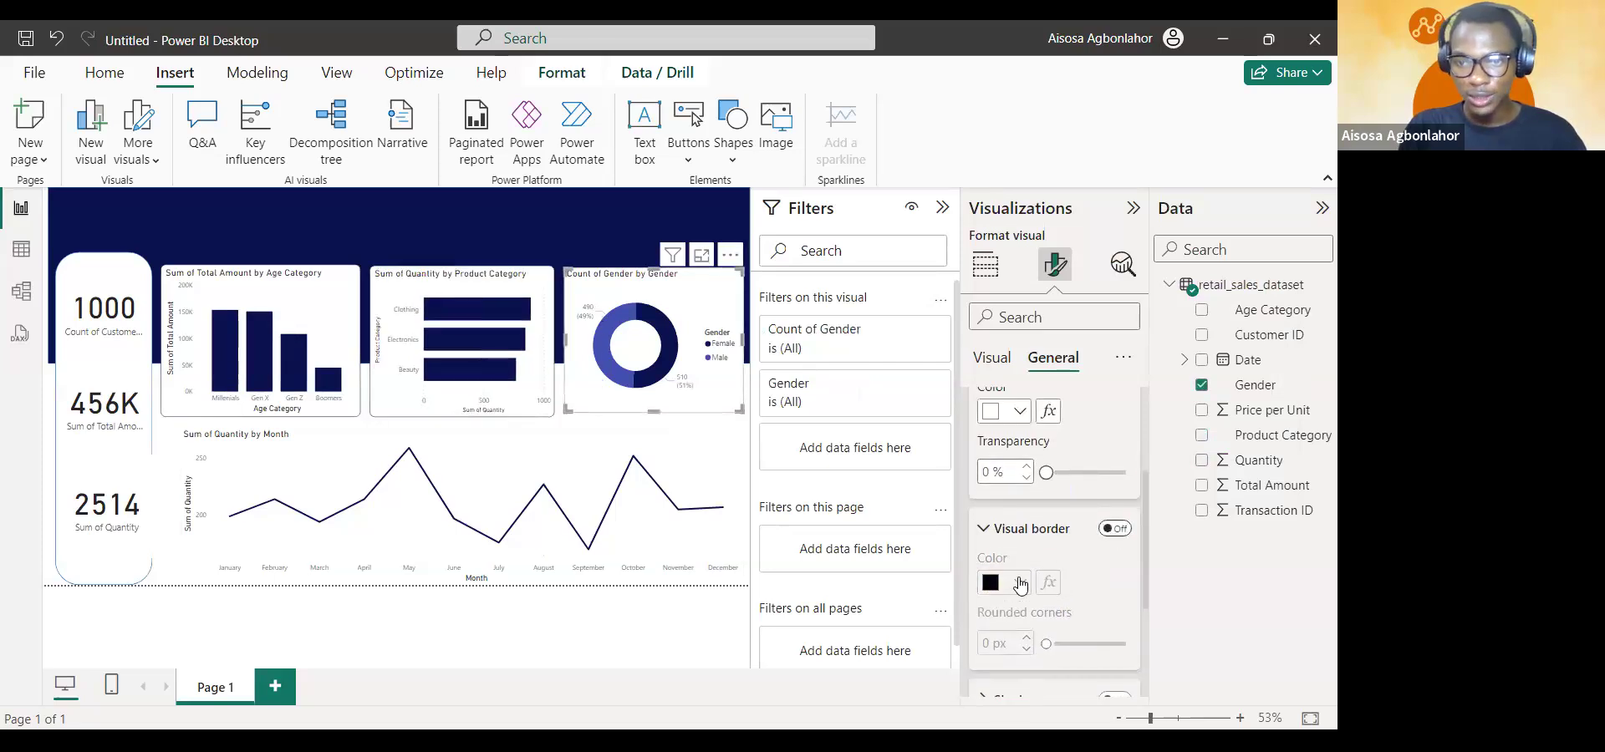
pyautogui.click(1016, 582)
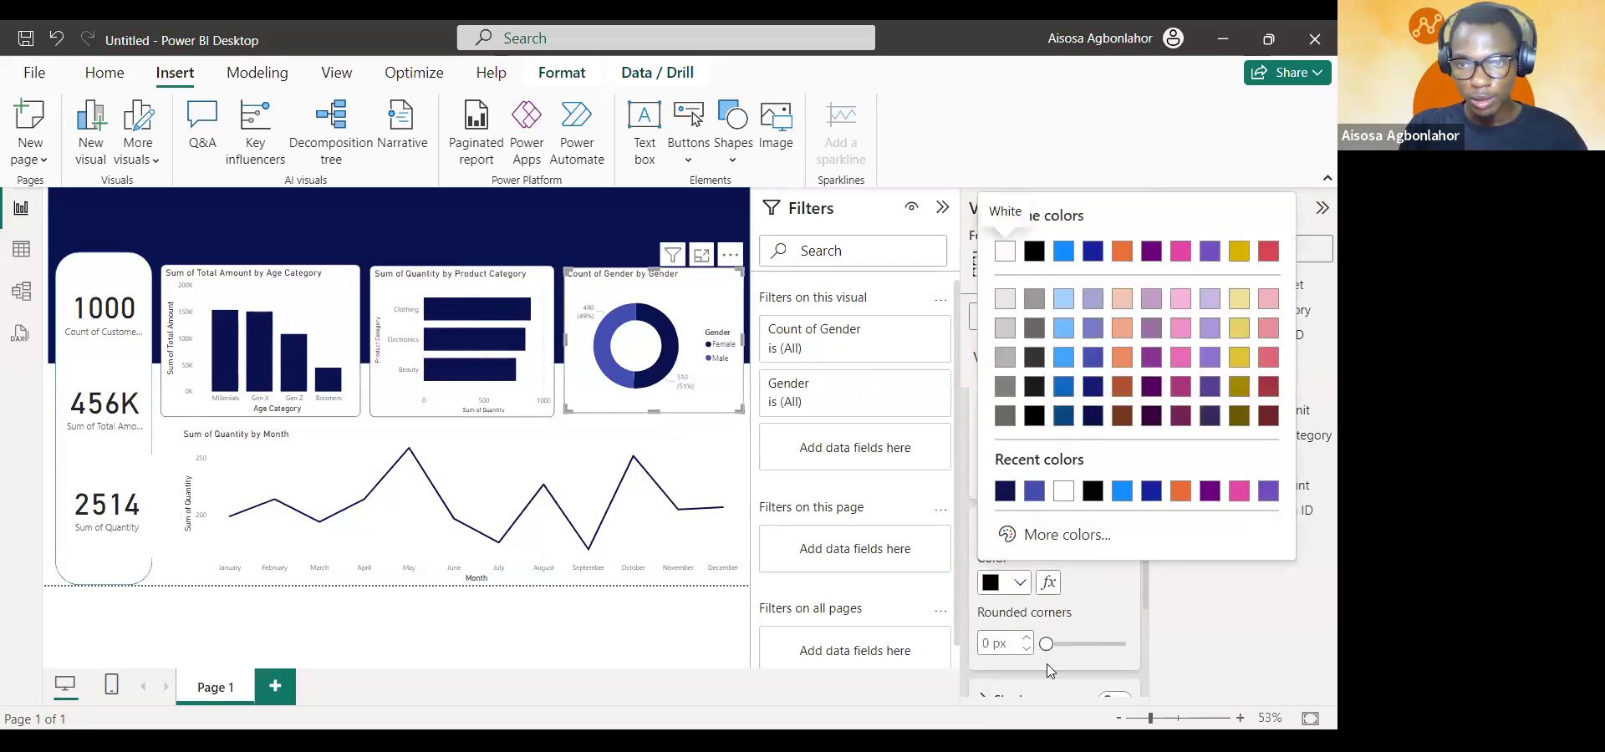
pyautogui.click(1005, 492)
pyautogui.doubleClick(985, 644)
pyautogui.write('9')
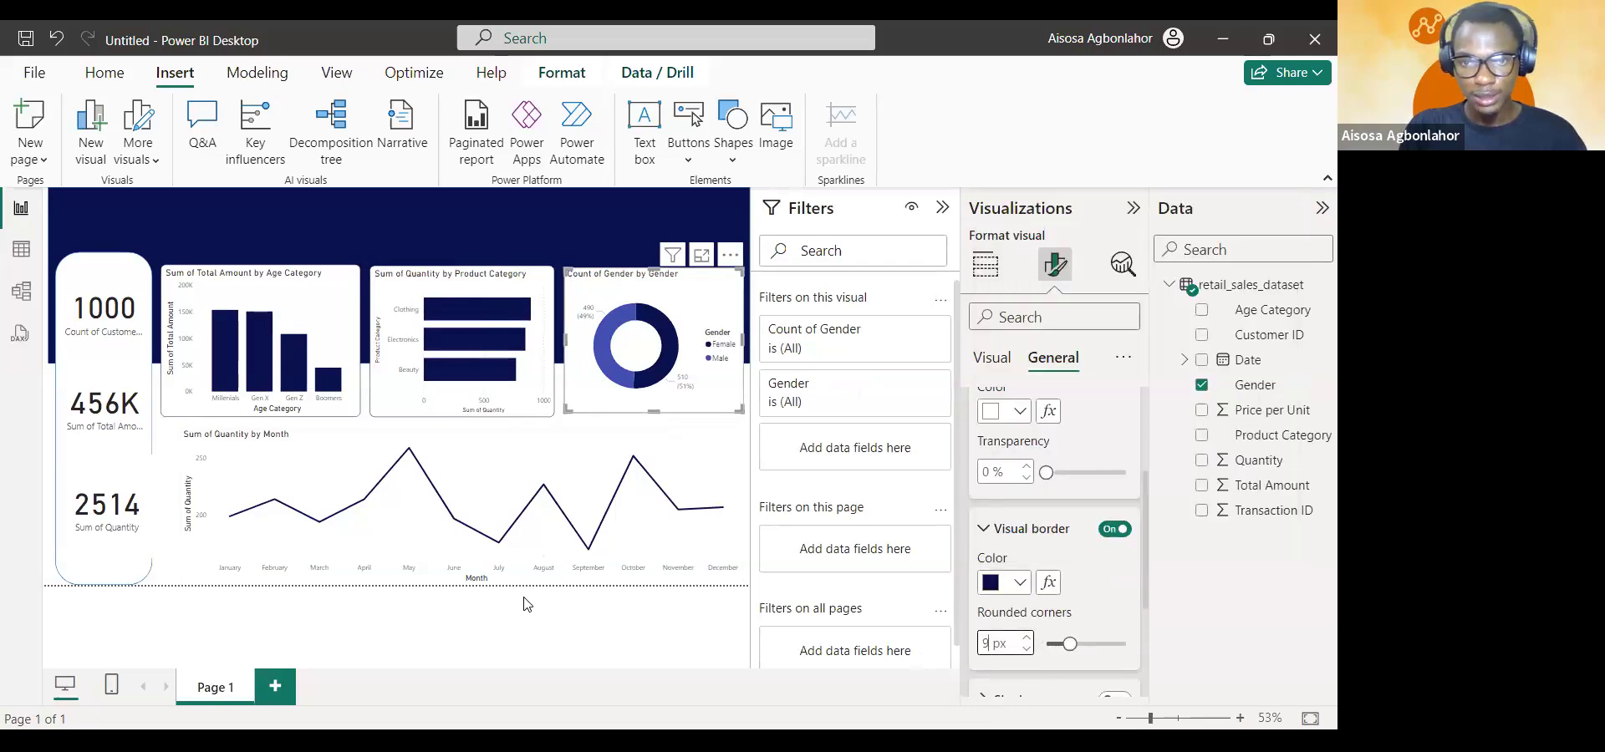
# - Turn on a black visual border for the monthly quantity line chart and enter 9 px for its rounded corners
pyautogui.click(526, 603)
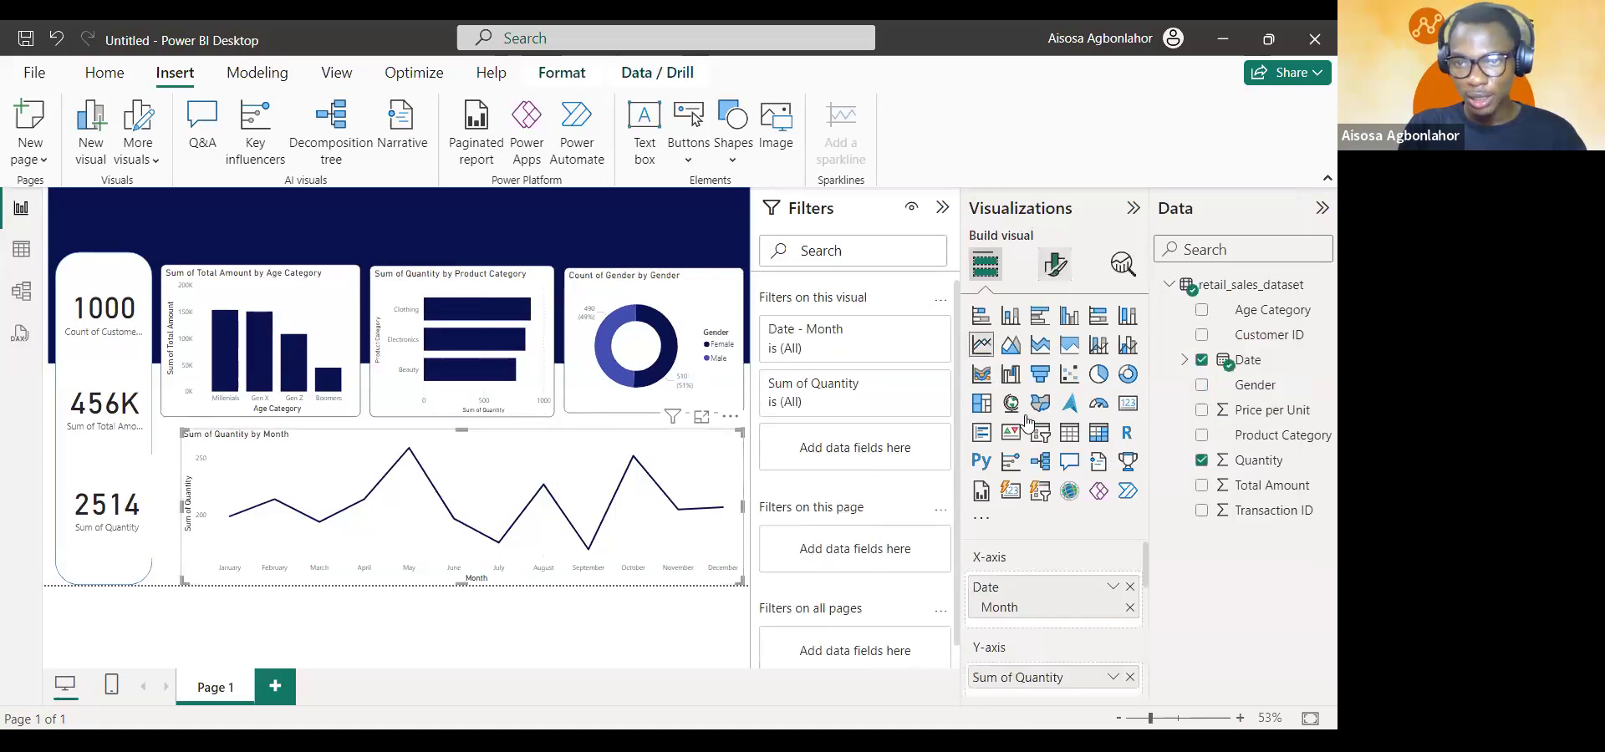
pyautogui.click(1055, 264)
pyautogui.click(1052, 357)
pyautogui.click(1004, 494)
pyautogui.scroll(-2, 977, 576)
pyautogui.click(1112, 576)
pyautogui.click(1020, 577)
pyautogui.click(1008, 492)
pyautogui.click(1005, 399)
pyautogui.click(1007, 491)
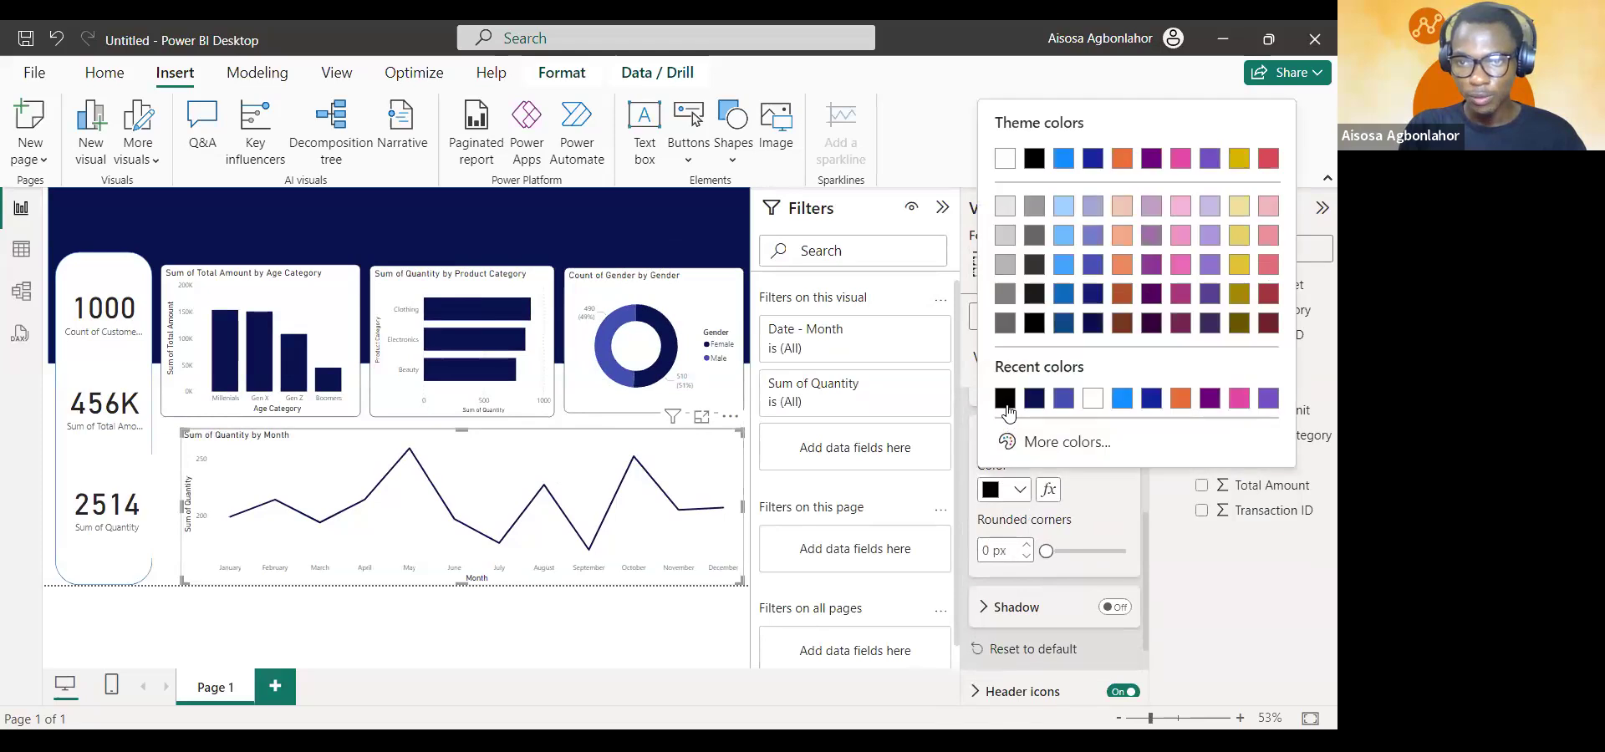
pyautogui.click(1010, 531)
pyautogui.click(985, 552)
pyautogui.write('9')
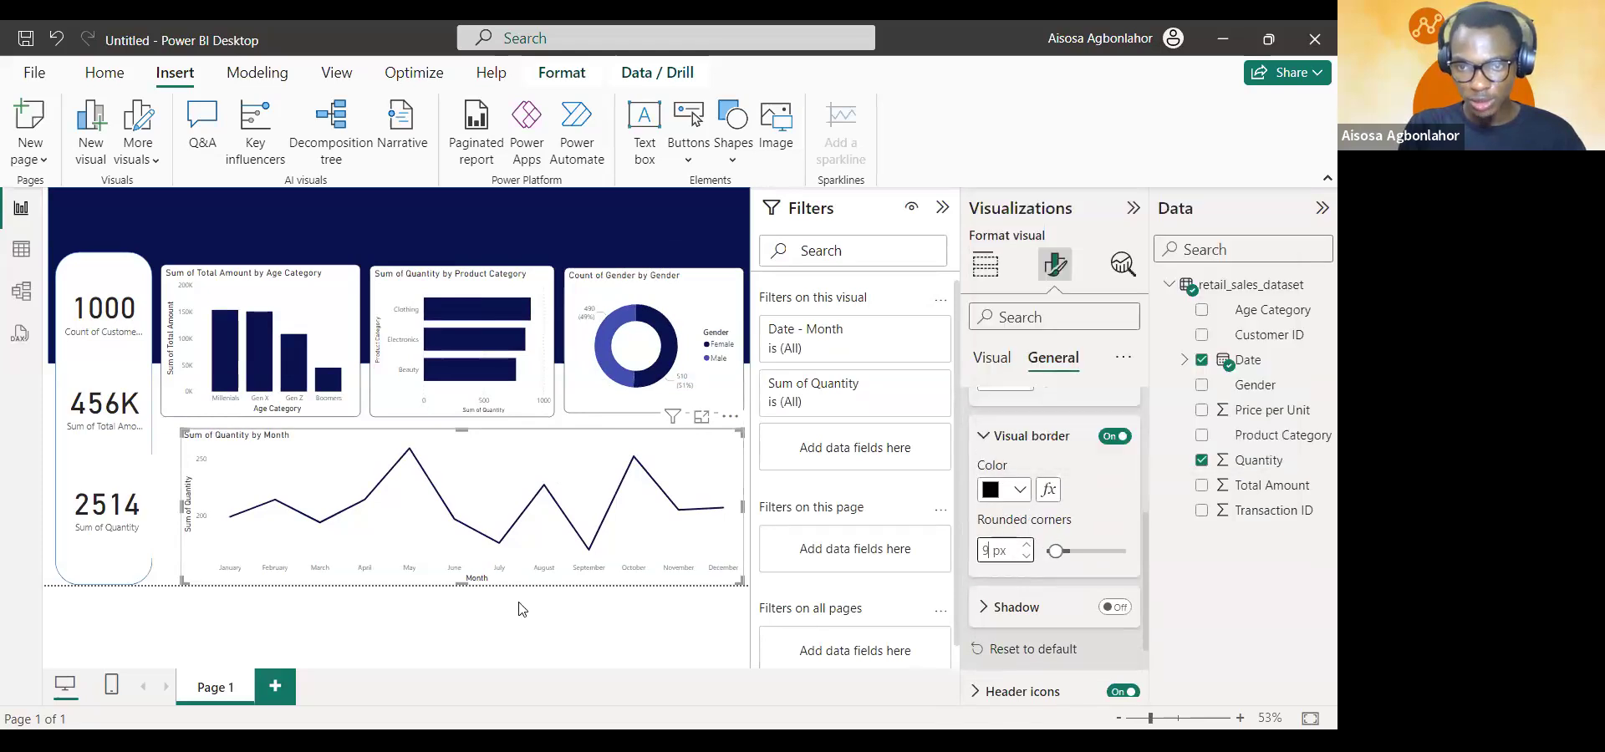
pyautogui.click(522, 599)
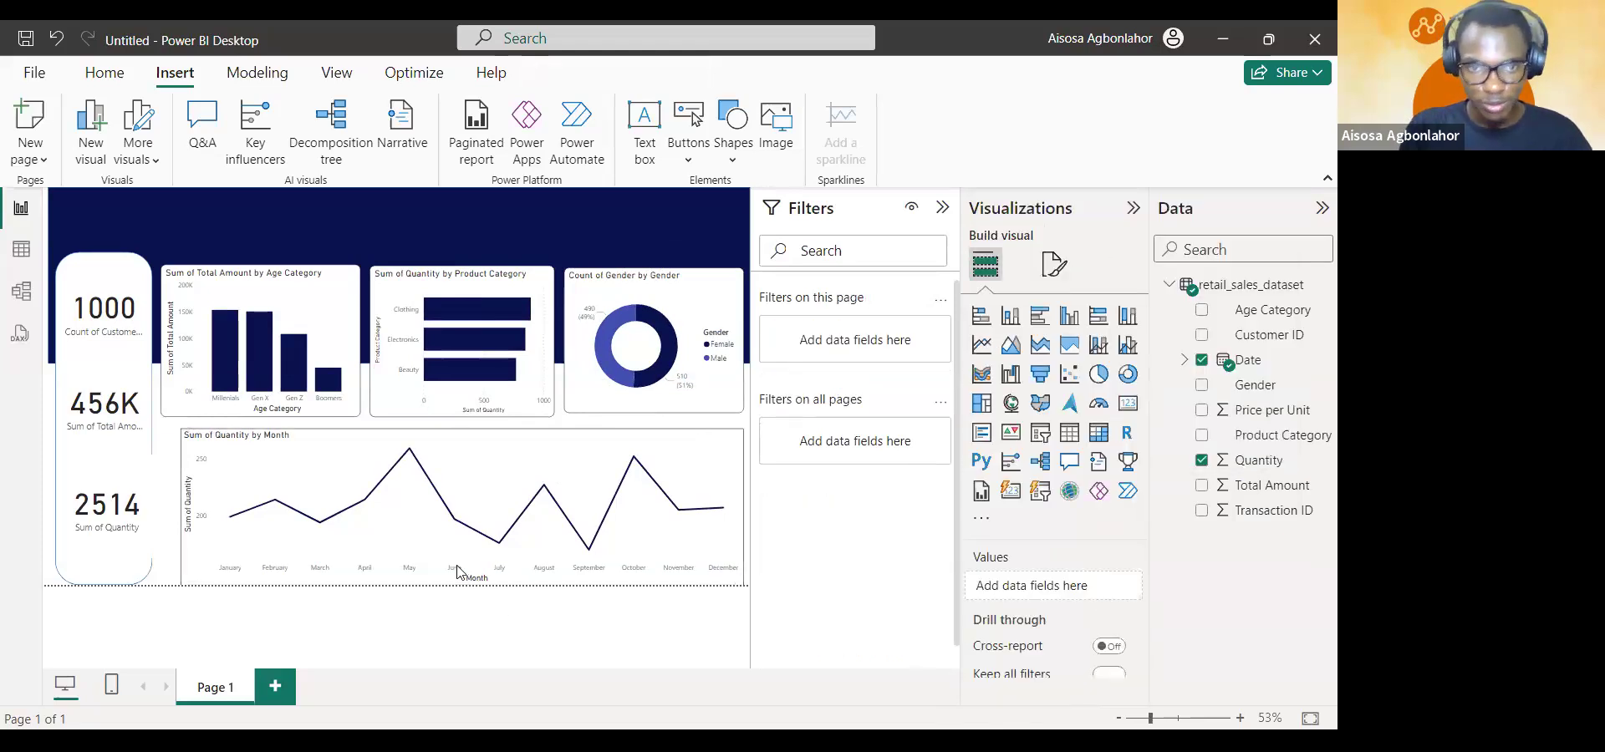
# - Move the monthly quantity line chart up and widen it to span the full width of the three charts above it
pyautogui.click(304, 440)
pyautogui.moveTo(721, 494); pyautogui.dragTo(742, 494)
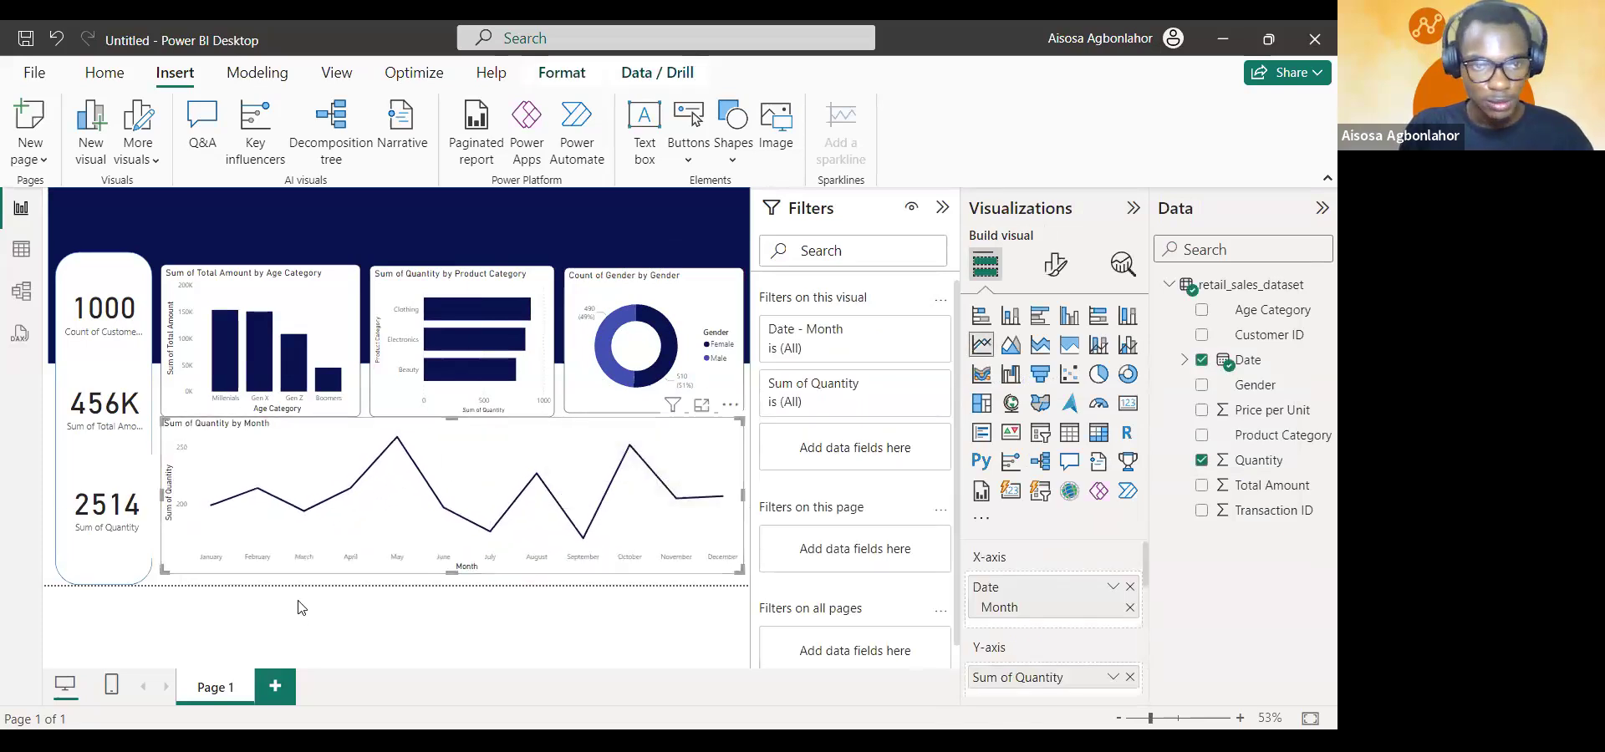
pyautogui.click(460, 458)
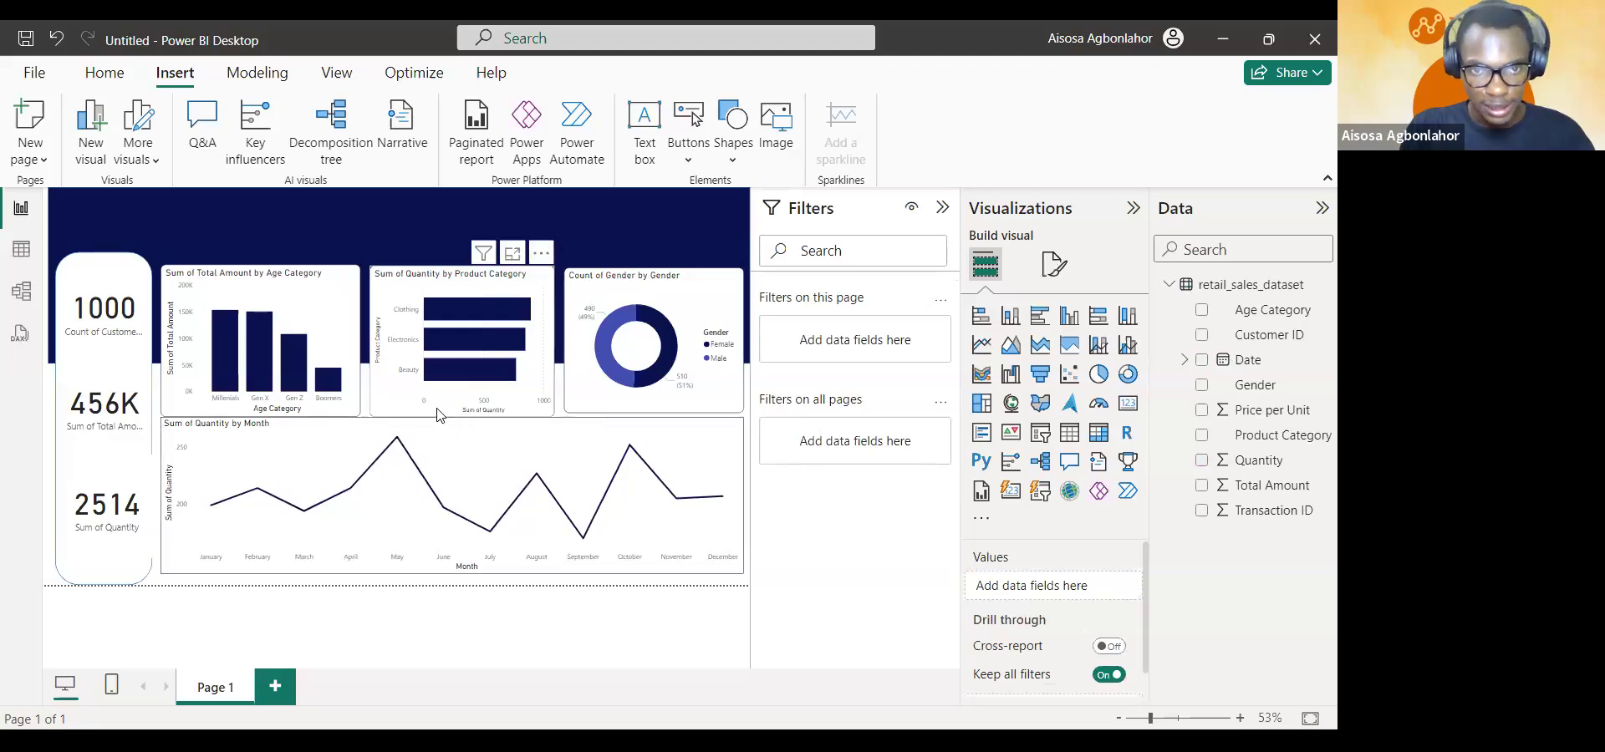
pyautogui.click(436, 414)
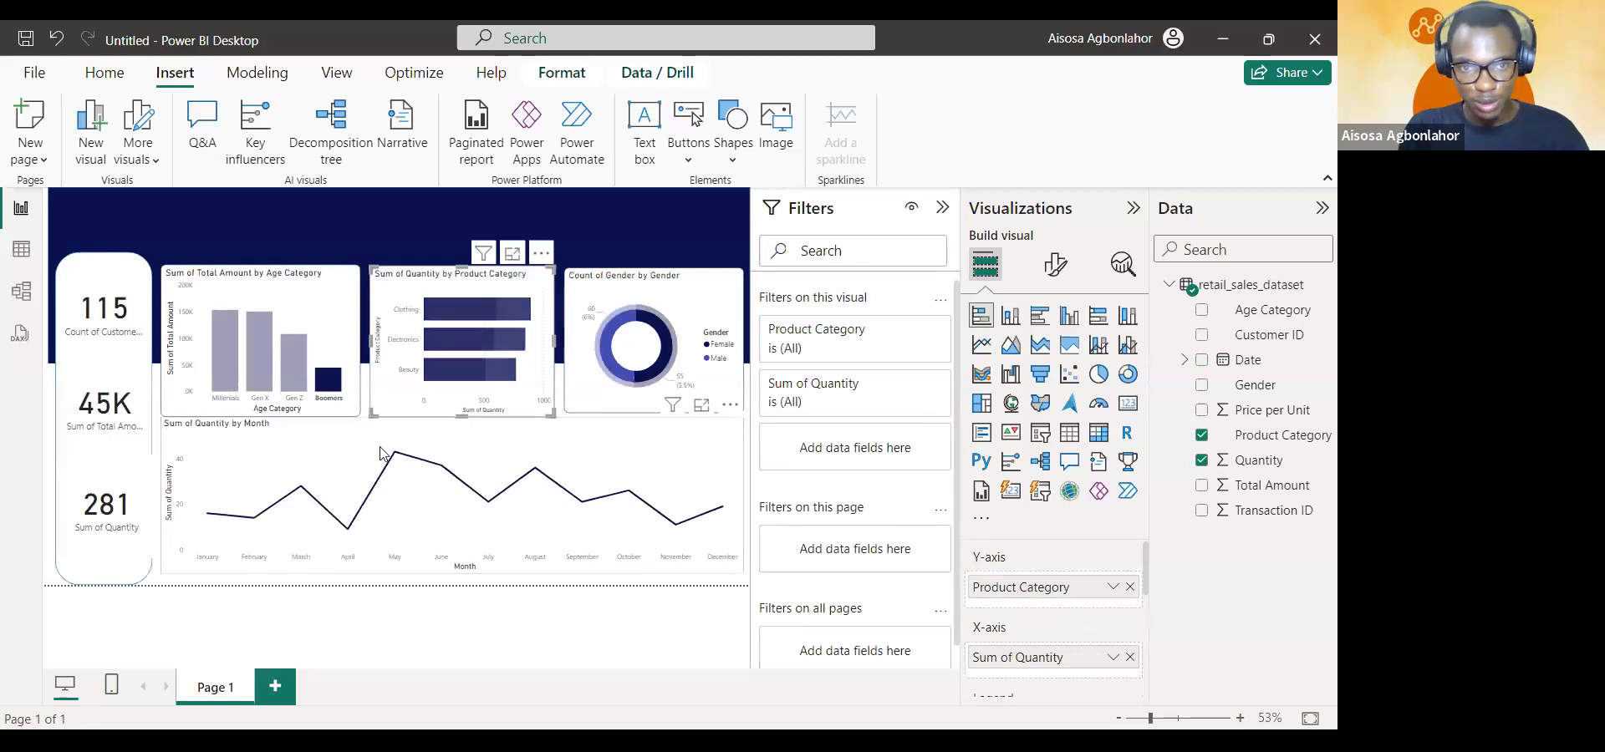
pyautogui.click(431, 344)
pyautogui.click(431, 344)
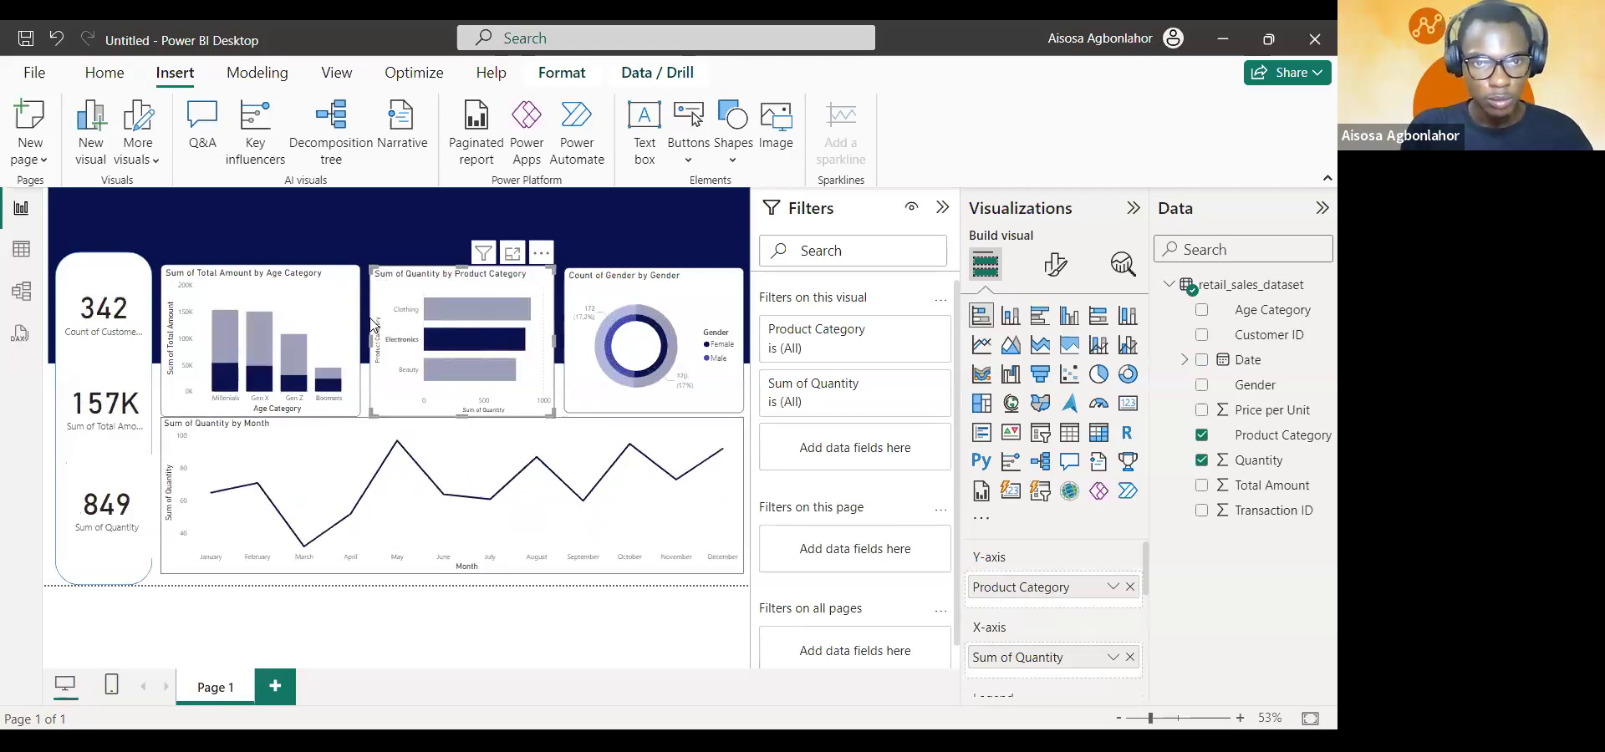
# - Nudge the age category, product category and gender charts up slightly to leave a gap above the line chart
pyautogui.click(287, 289)
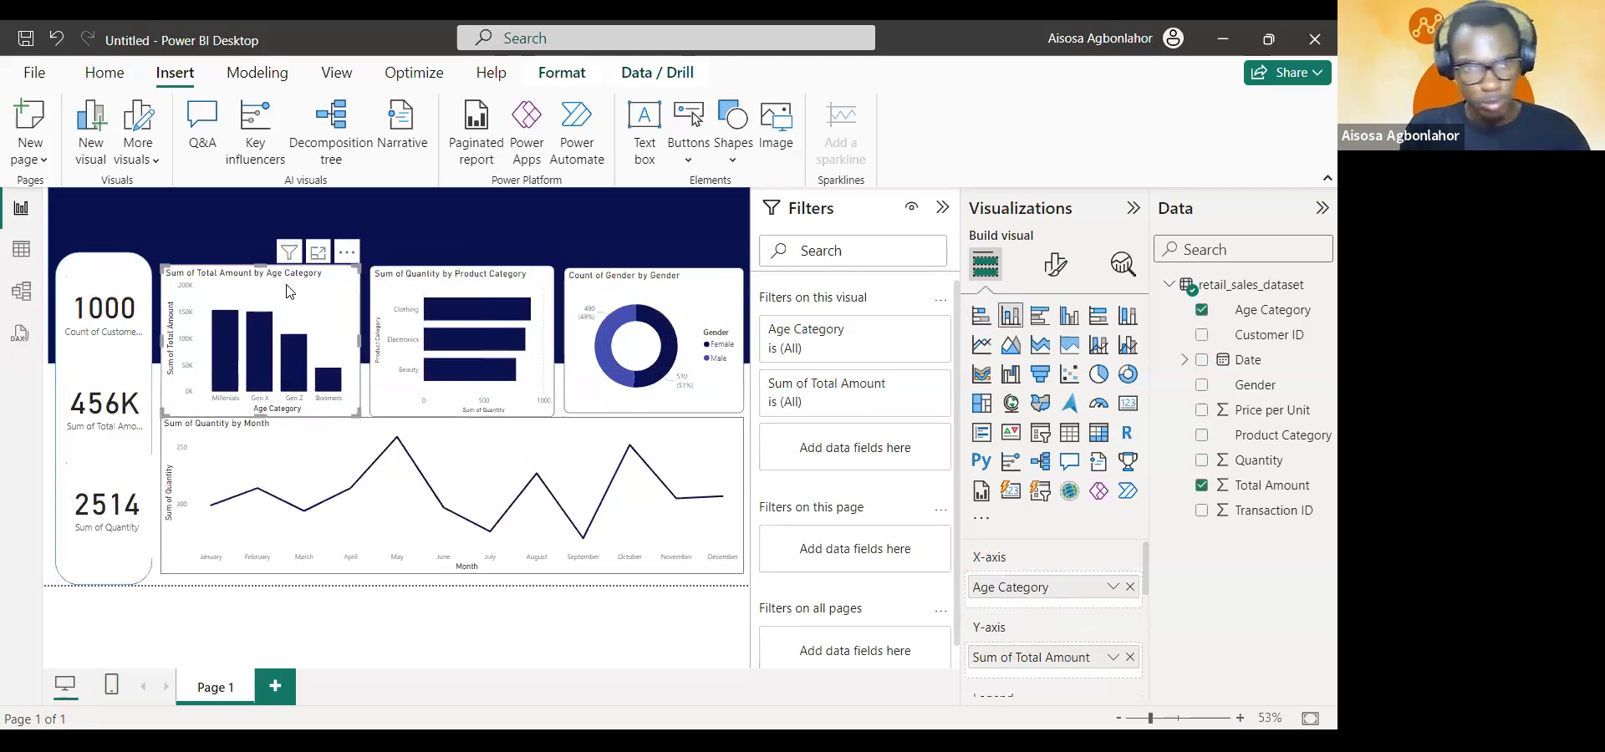
pyautogui.click(432, 312)
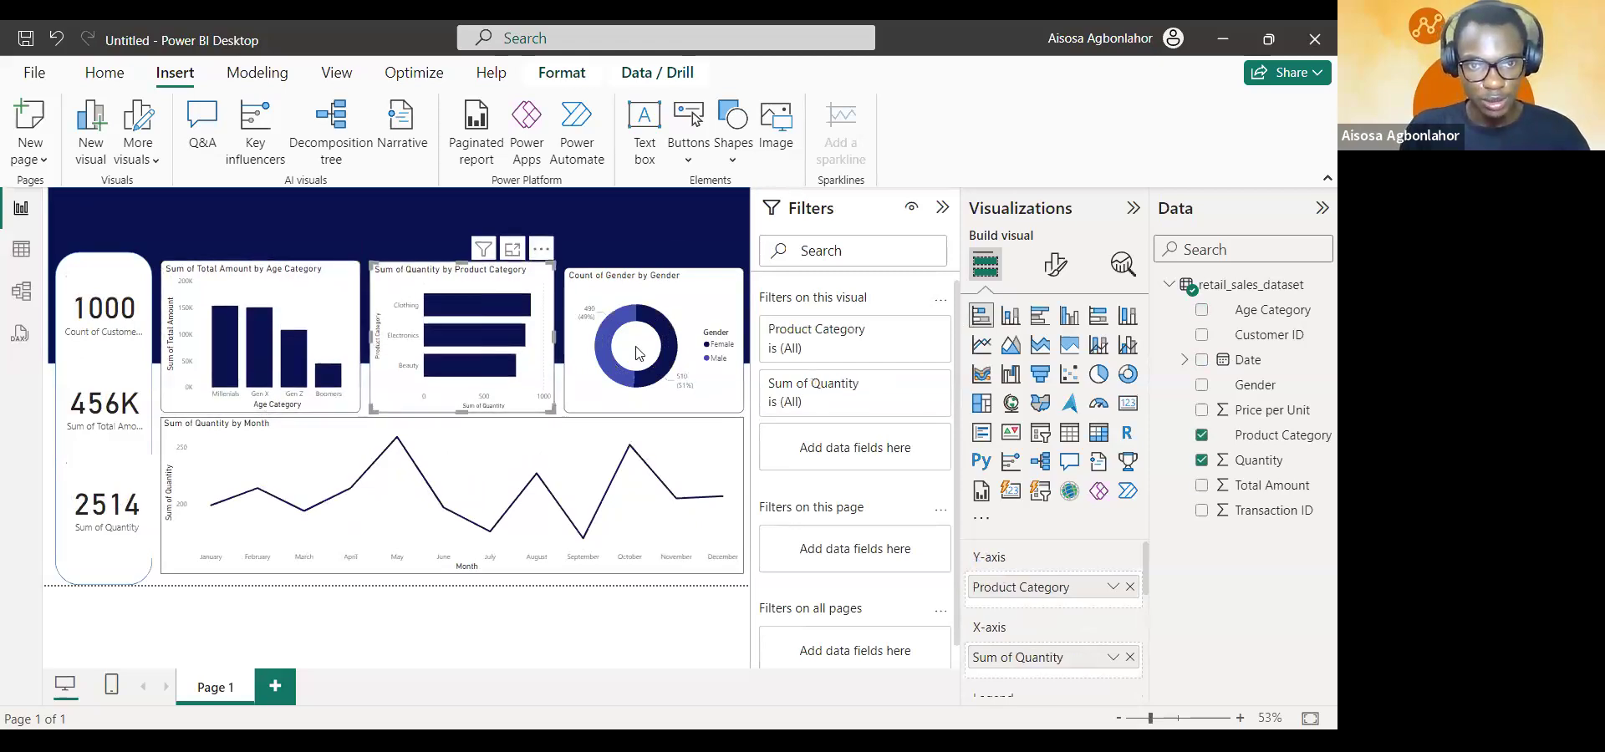
pyautogui.click(649, 274)
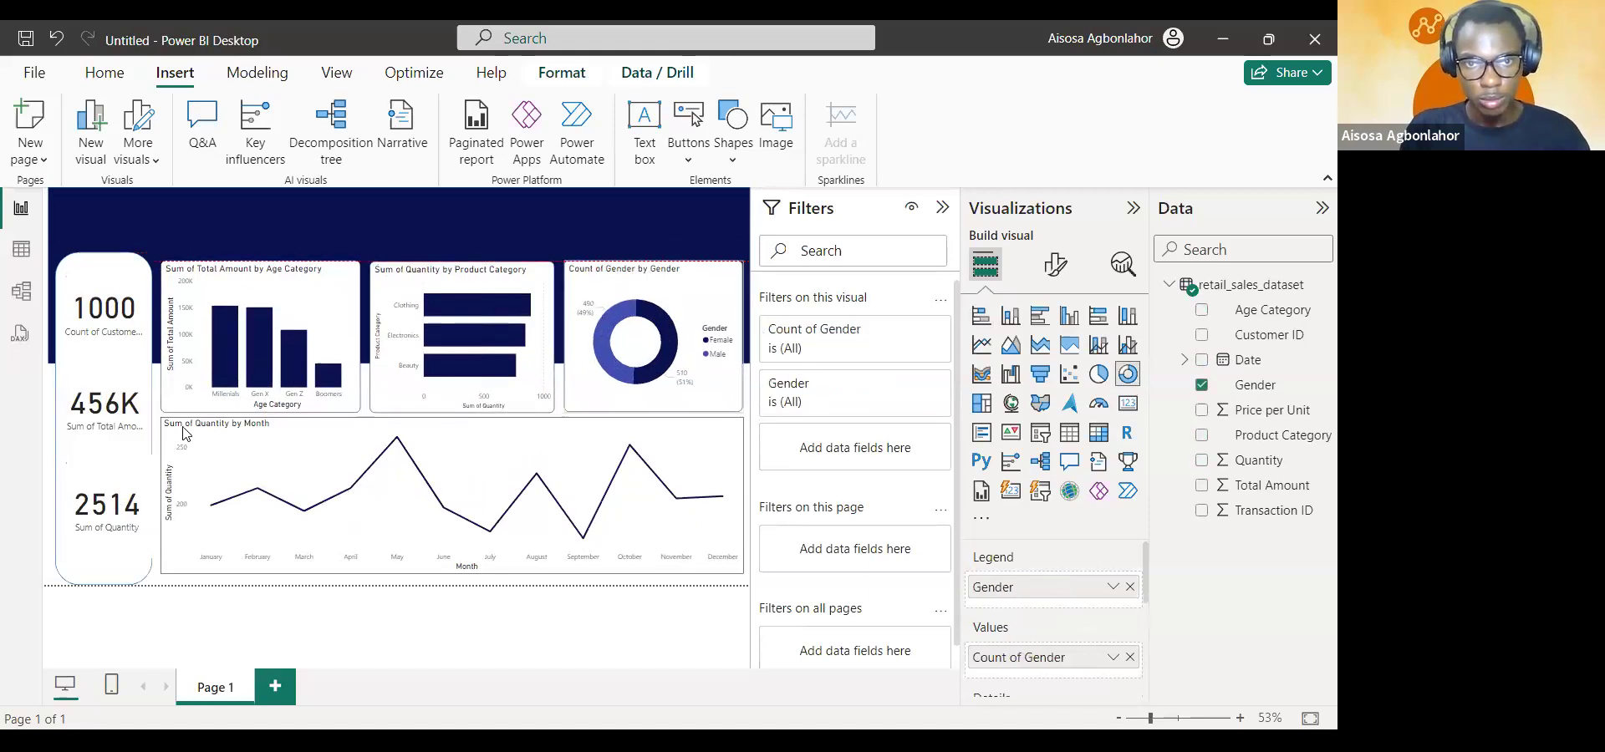
pyautogui.click(206, 606)
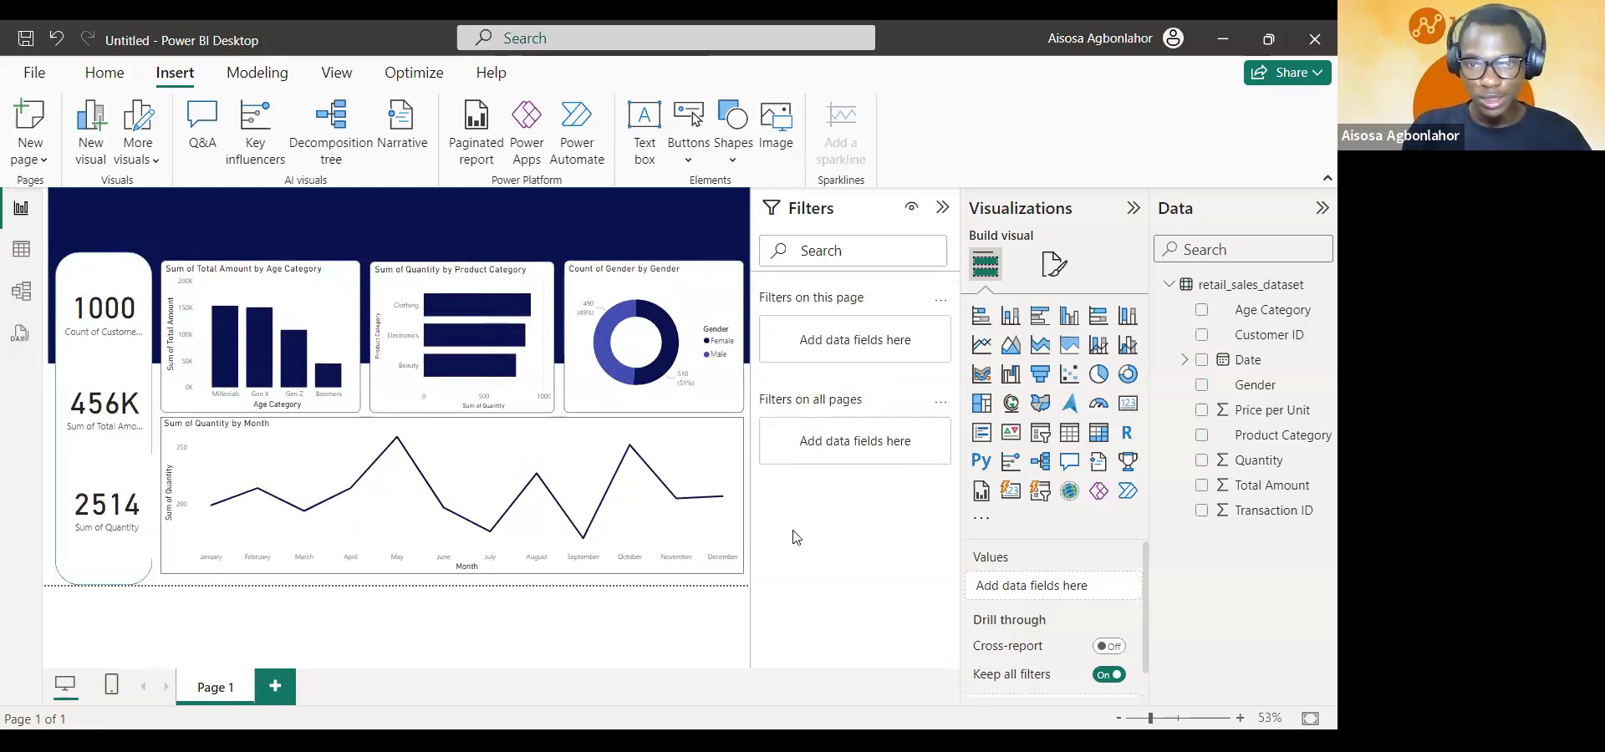
# - Set the monthly quantity line chart's visual border to dark navy with 9 px rounded corners
pyautogui.click(740, 446)
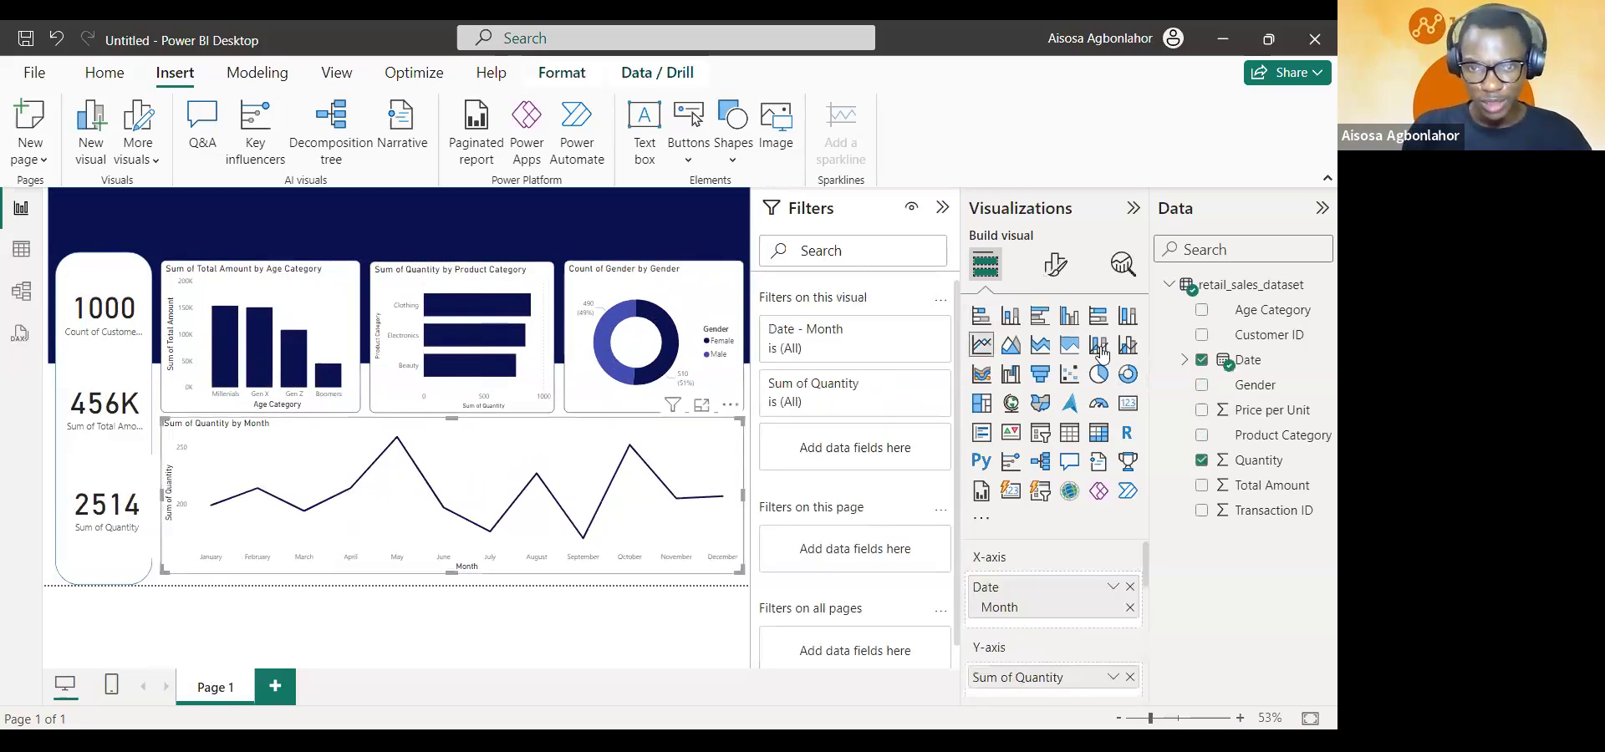
pyautogui.click(1055, 264)
pyautogui.click(1054, 355)
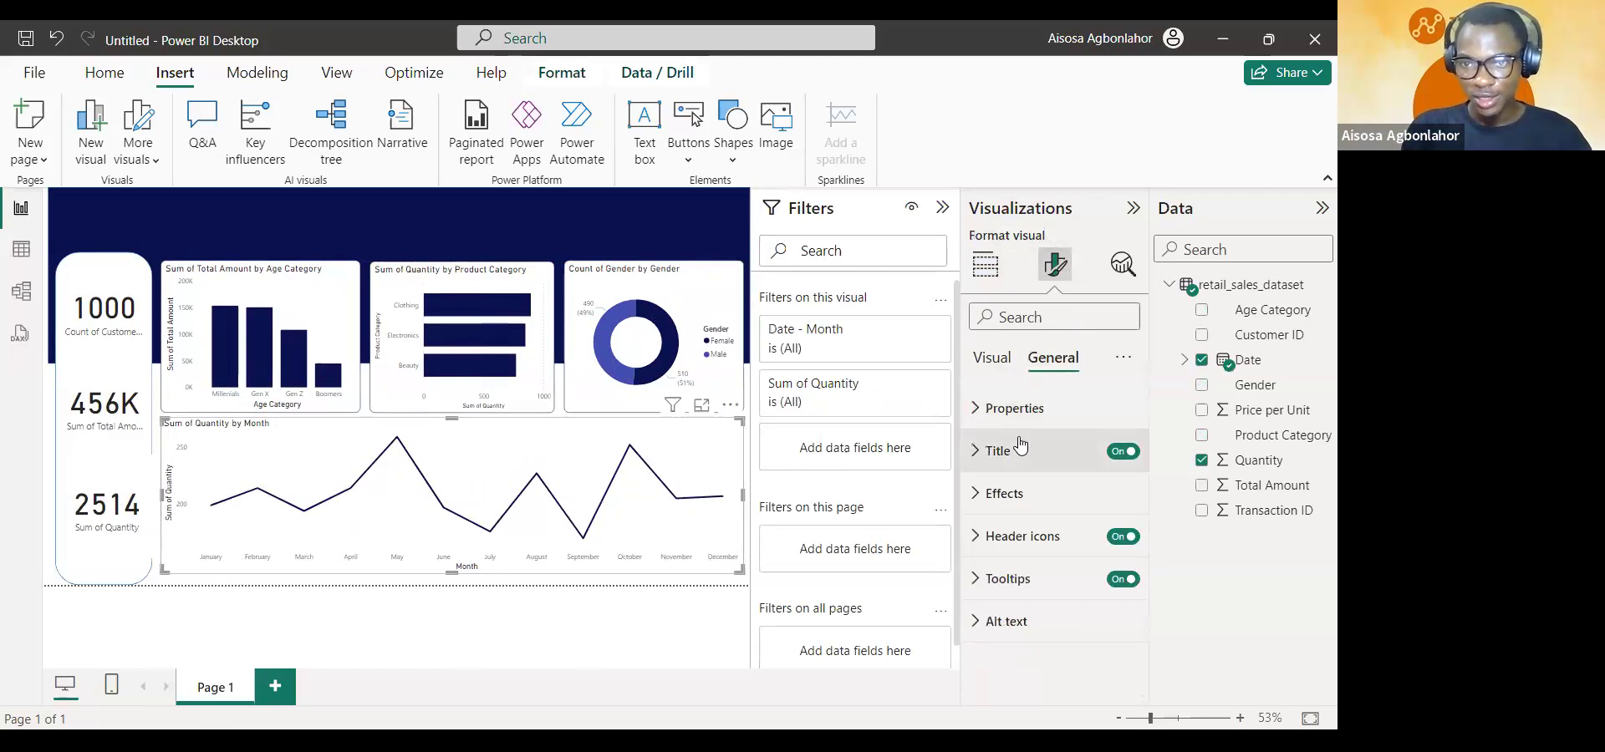
pyautogui.click(1002, 510)
pyautogui.scroll(-2, 1007, 519)
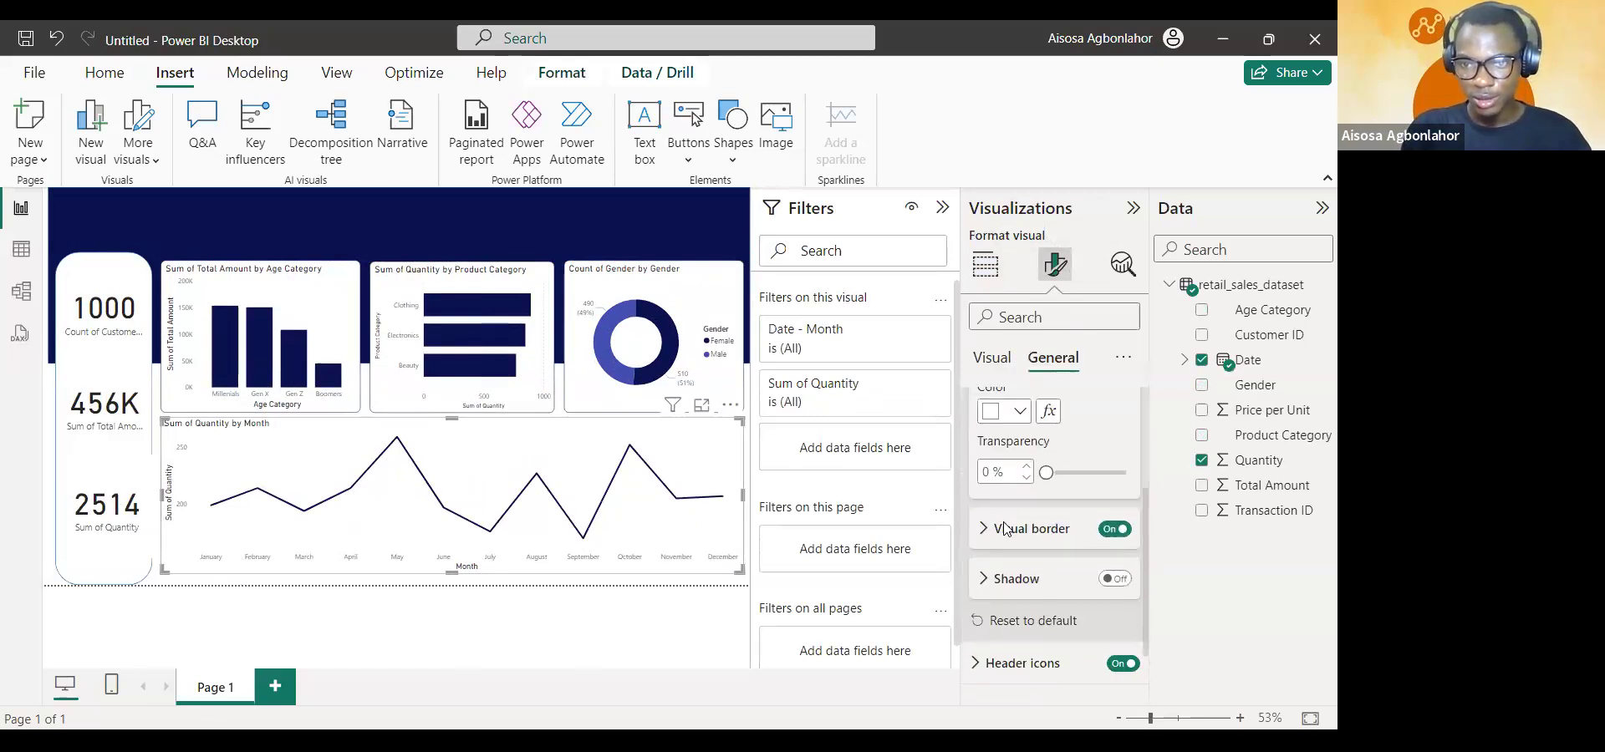
pyautogui.click(1031, 529)
pyautogui.click(1019, 442)
pyautogui.click(1013, 317)
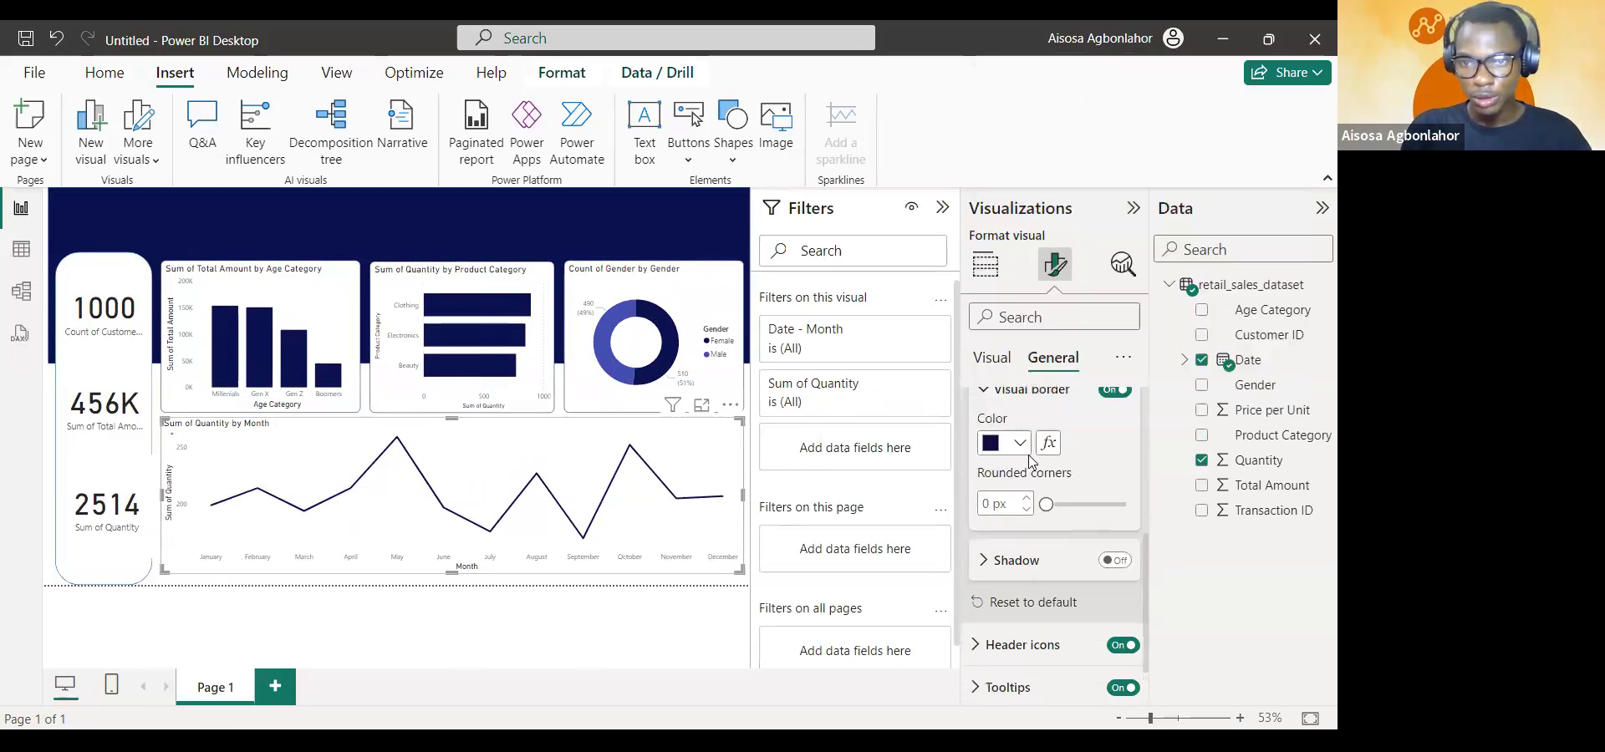
pyautogui.click(994, 502)
pyautogui.write('9')
pyautogui.click(659, 633)
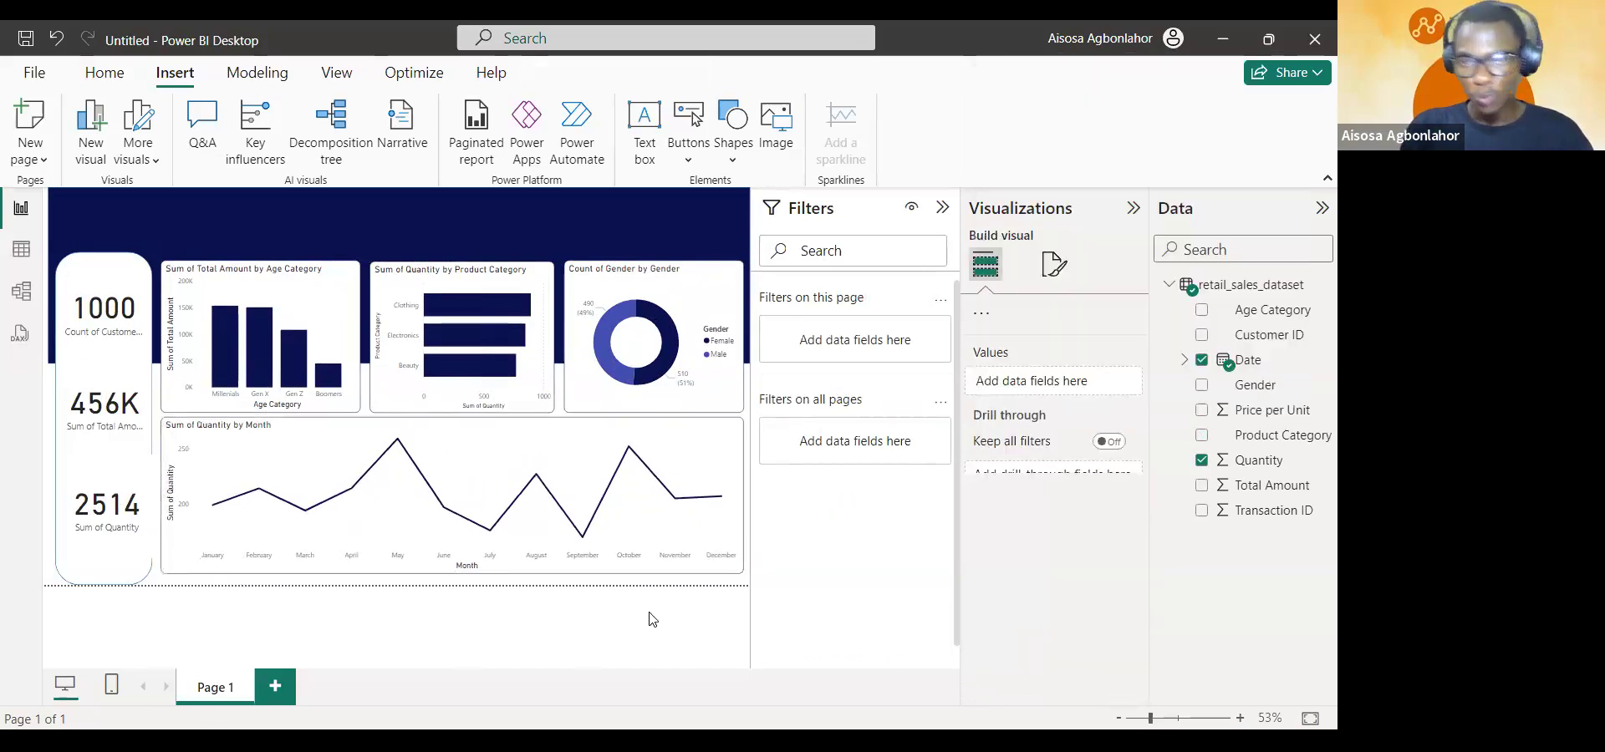
# - Set the background of the customer count card in the side panel to dark navy
pyautogui.click(100, 290)
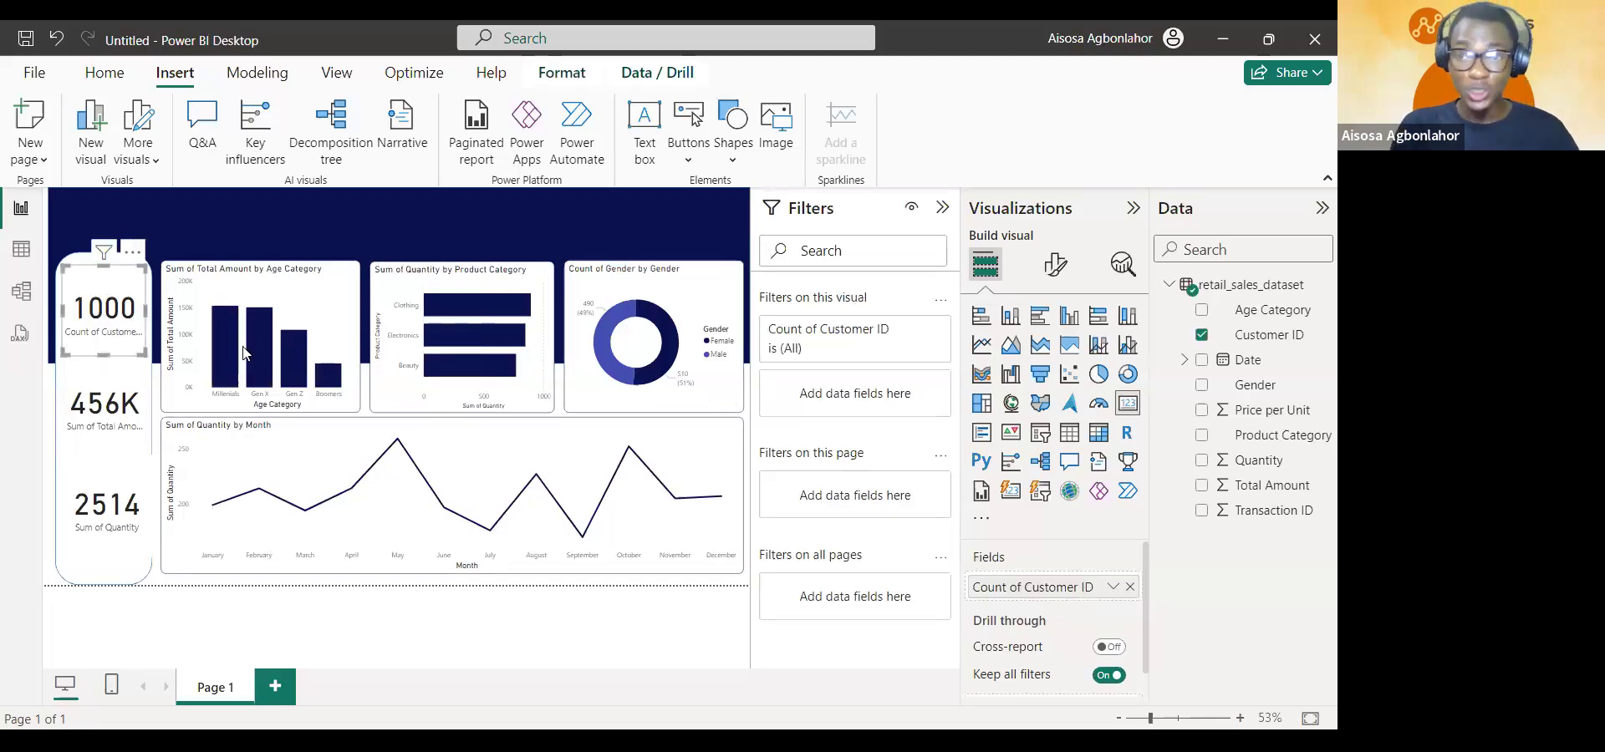
pyautogui.moveTo(633, 505)
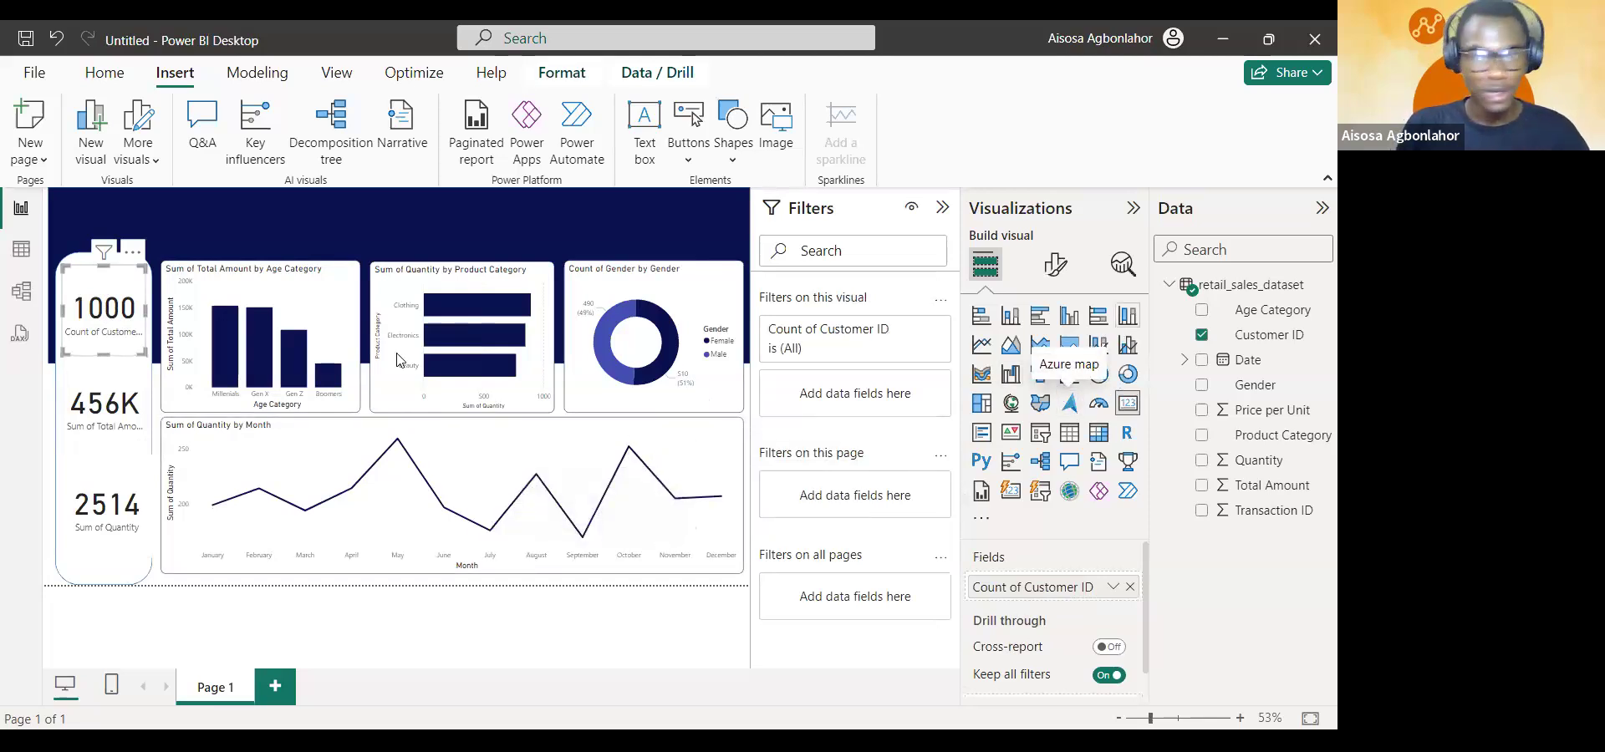
pyautogui.click(1055, 265)
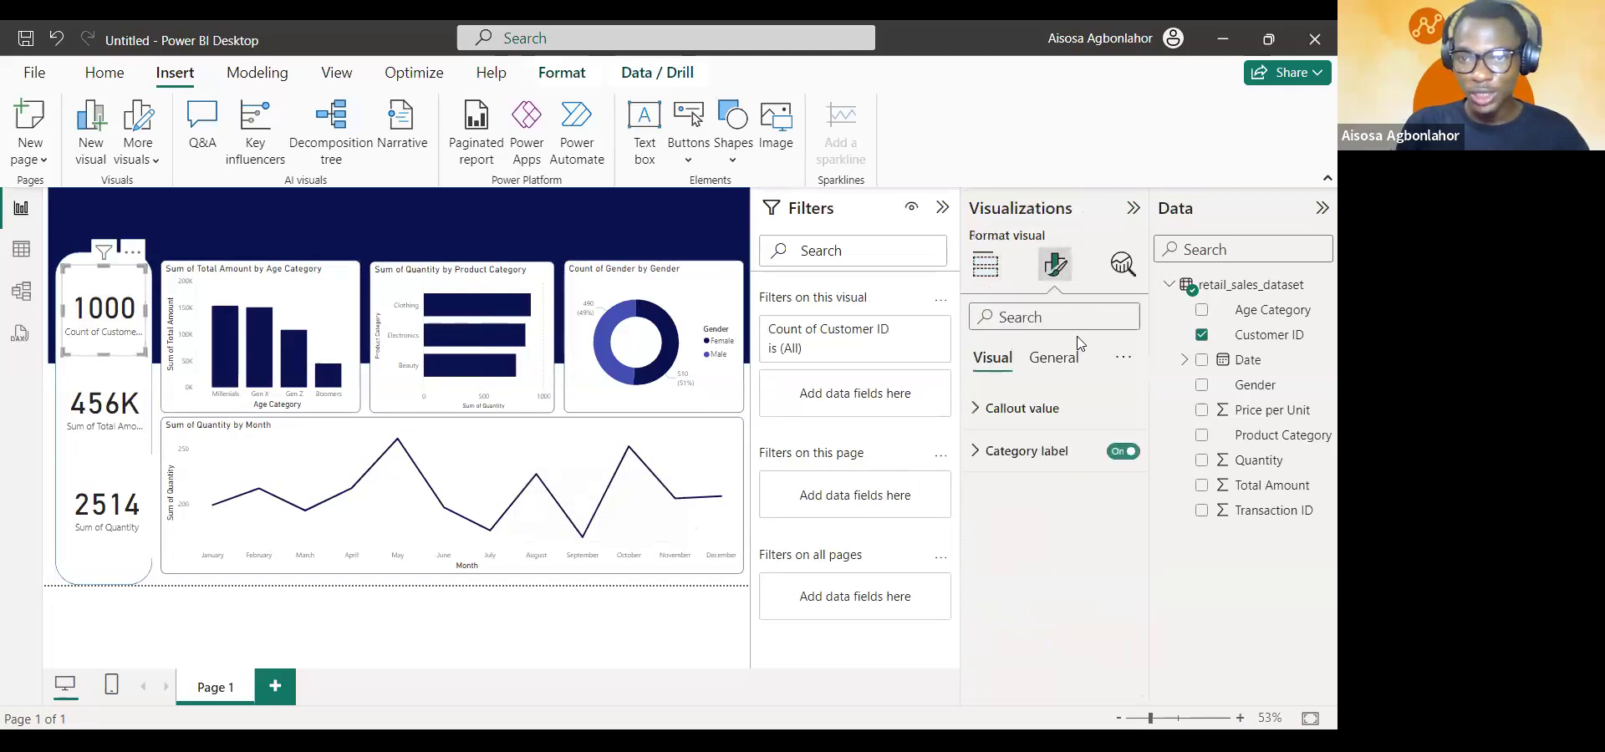
pyautogui.click(1055, 357)
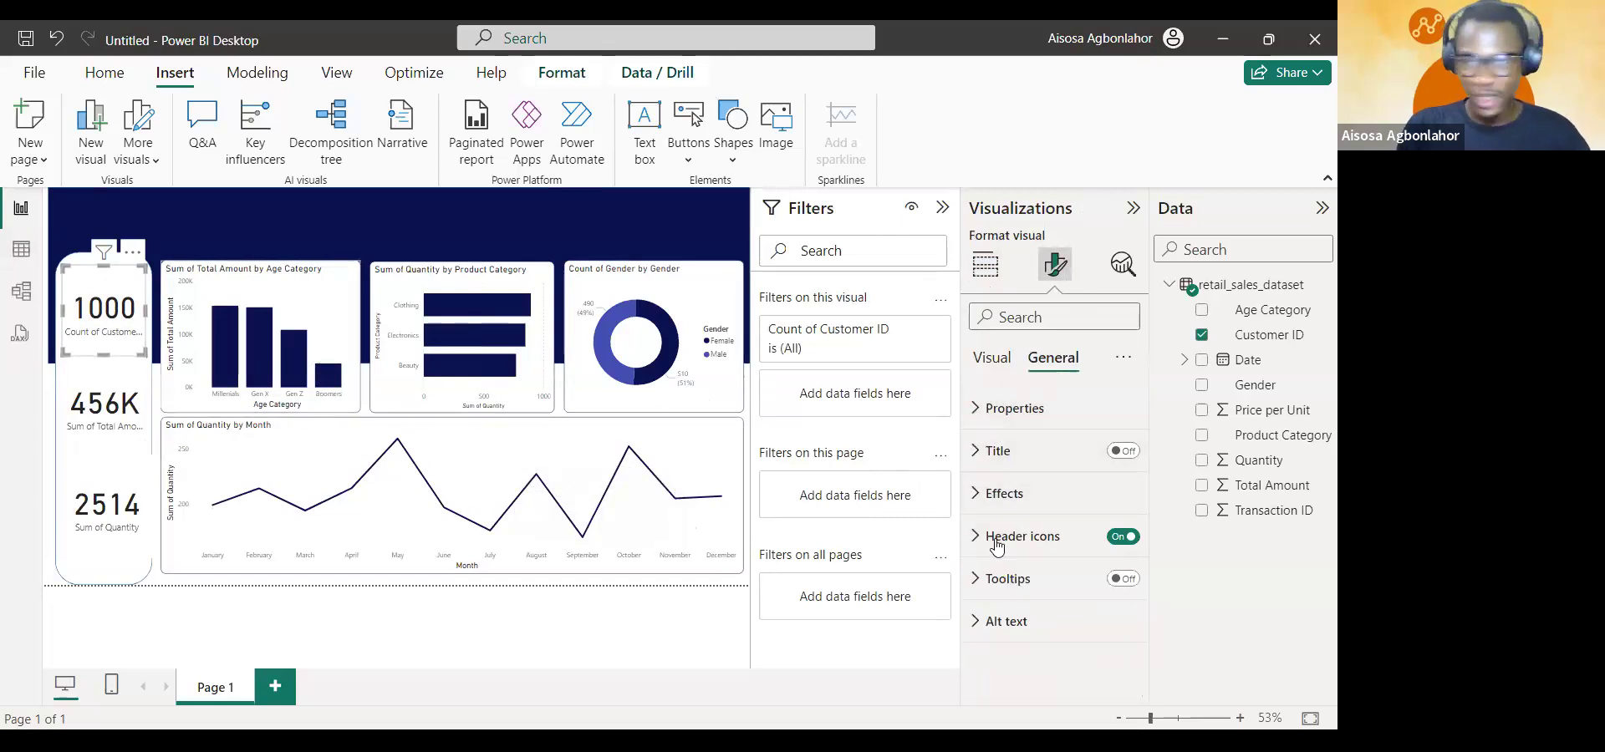
pyautogui.click(983, 508)
pyautogui.scroll(-2, 1044, 543)
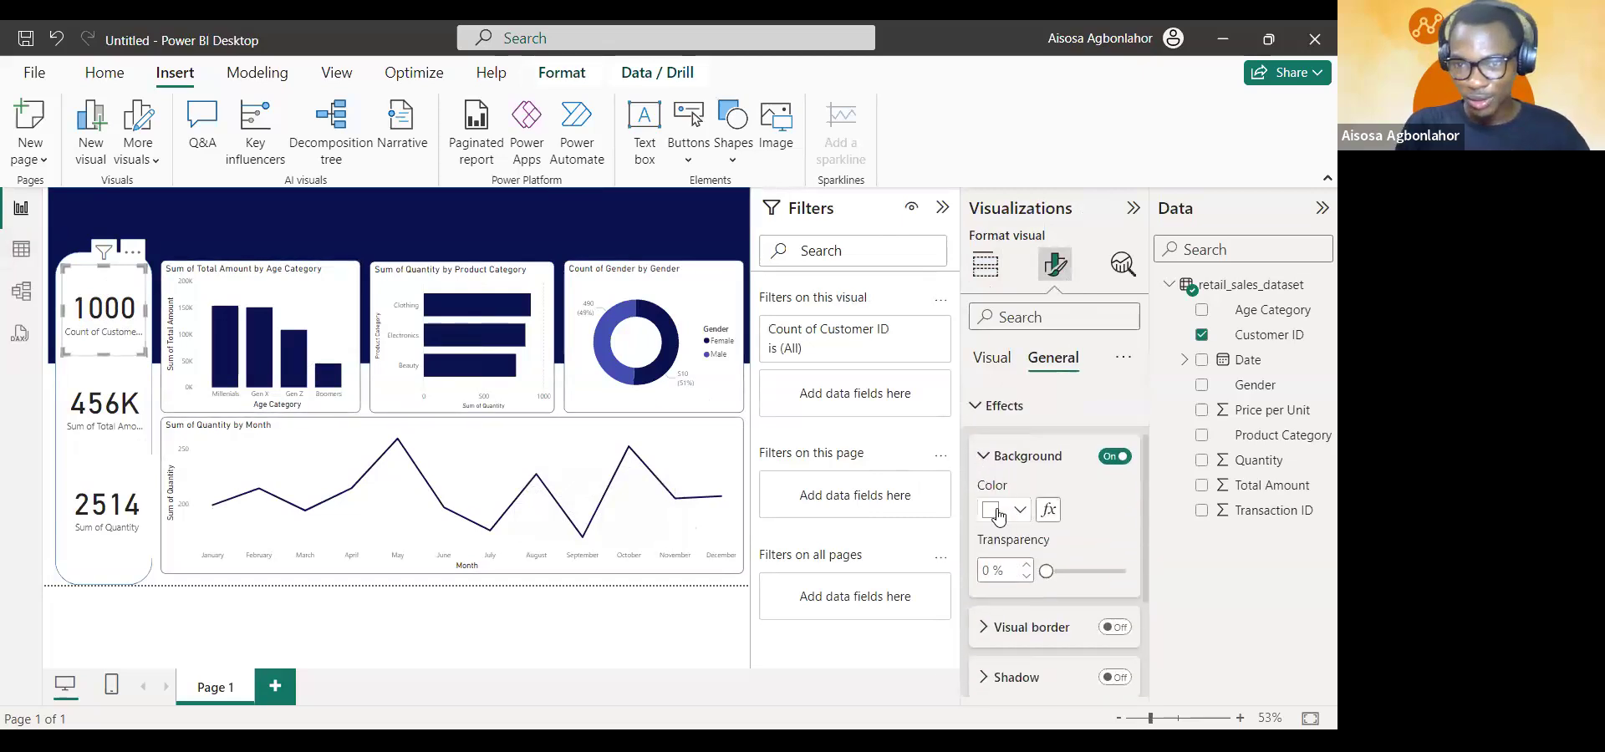
pyautogui.click(1019, 505)
pyautogui.click(1004, 422)
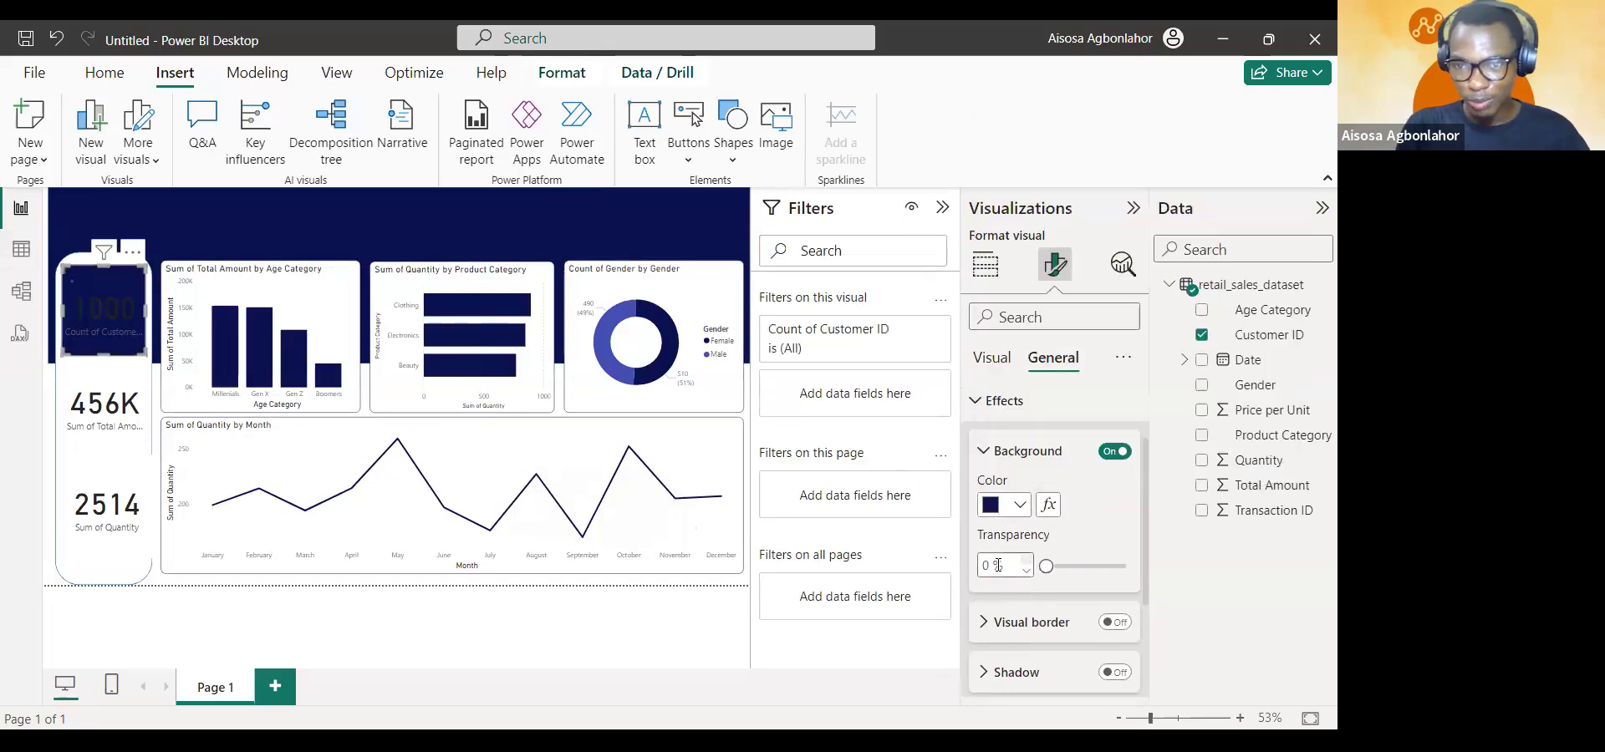
# - Turn on a visual border for the customer count card and open its rounded corners value for editing
pyautogui.click(1116, 623)
pyautogui.click(984, 623)
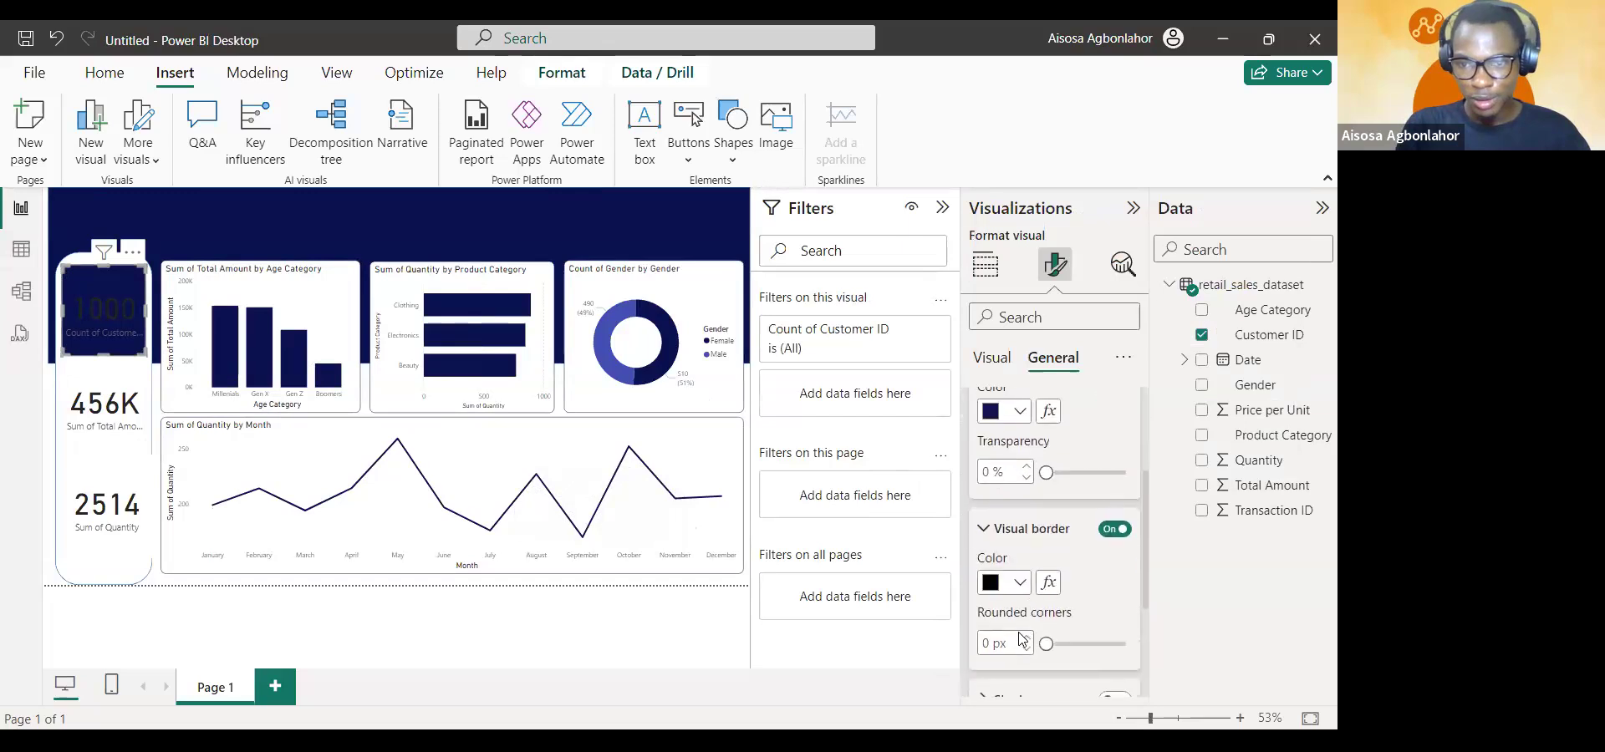
pyautogui.click(989, 657)
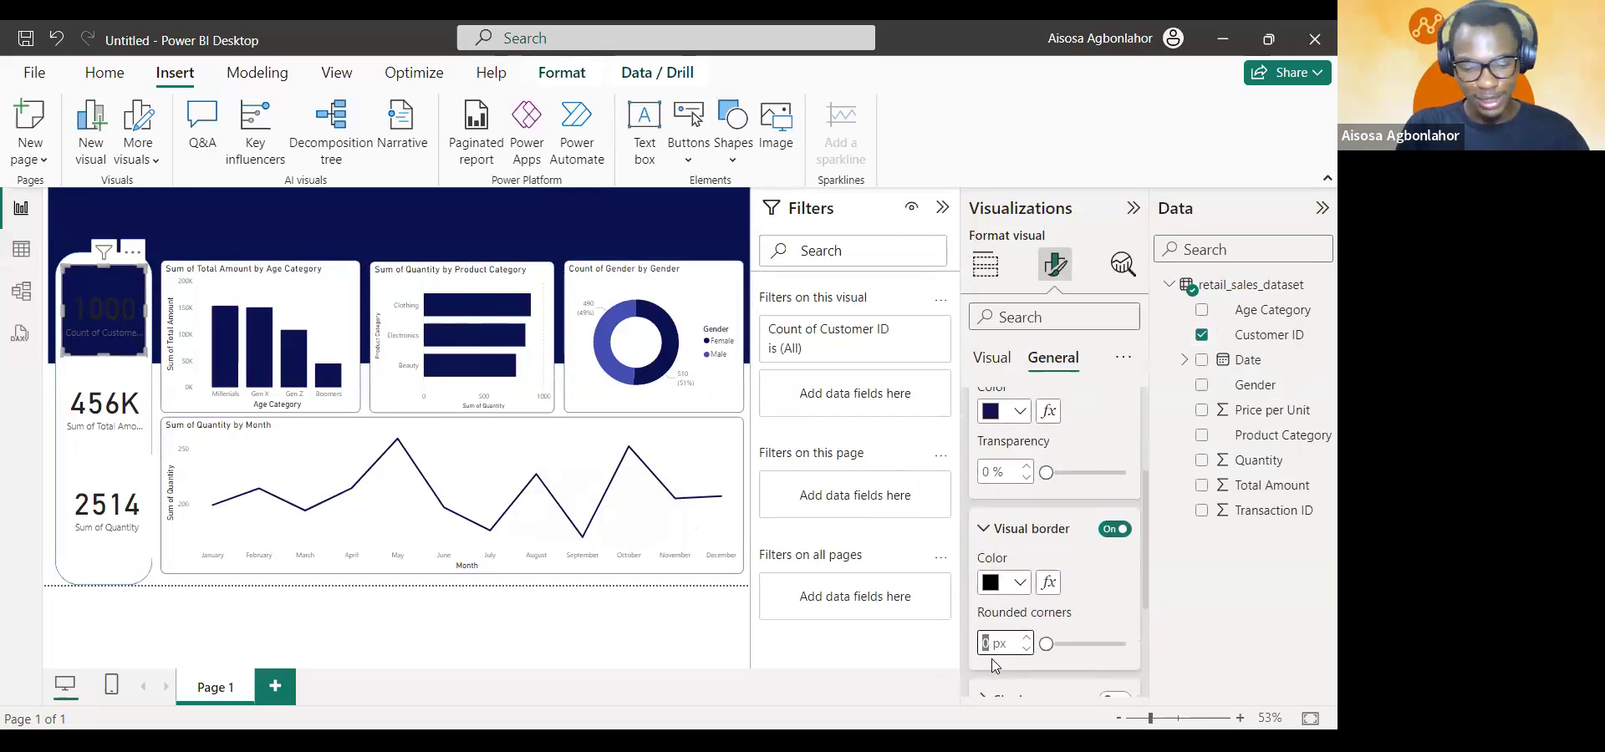
# - Turn off the category label under the customer count card's number
pyautogui.scroll(3, 986, 535)
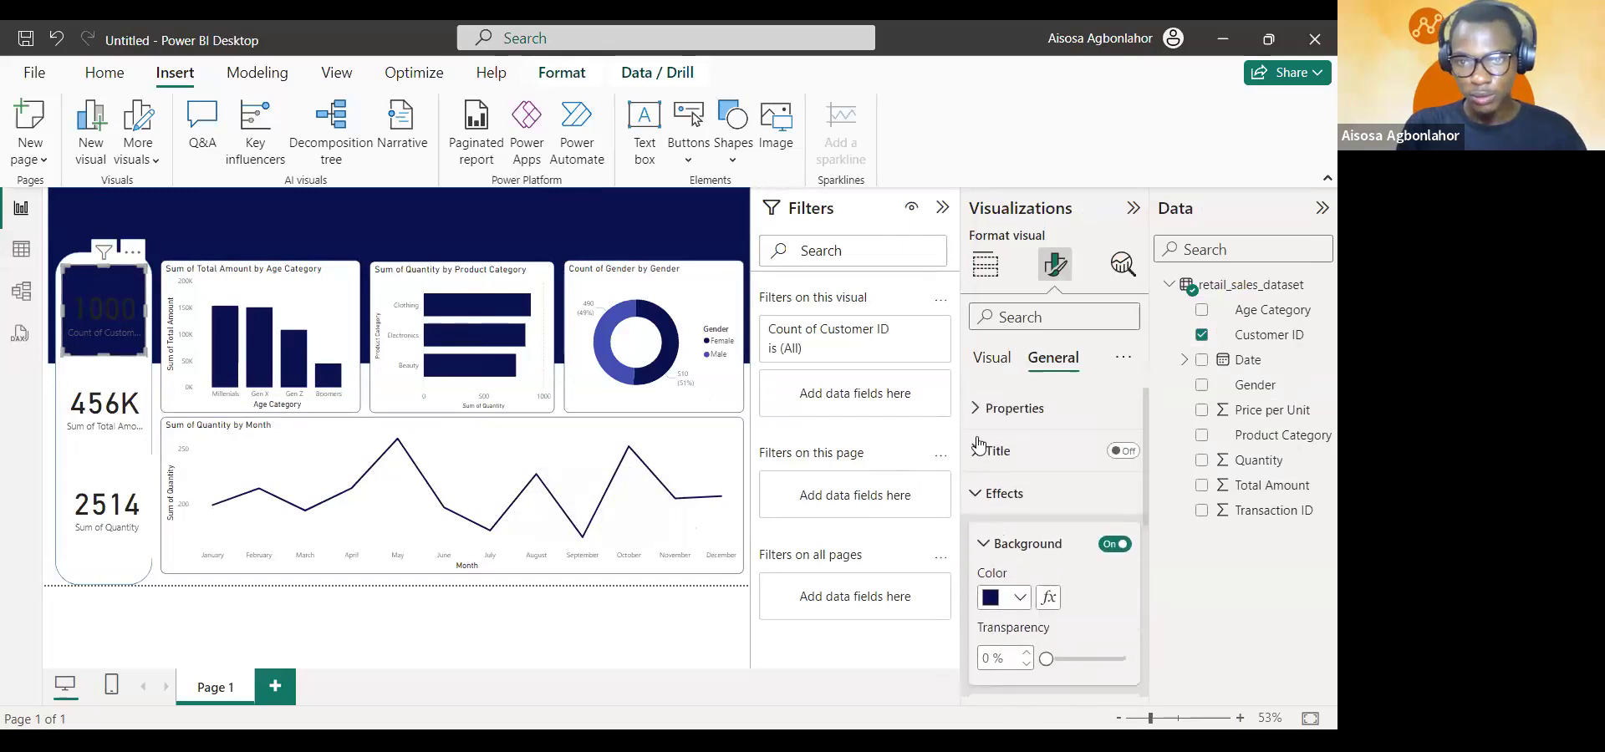
pyautogui.click(989, 359)
pyautogui.click(1055, 363)
pyautogui.click(988, 368)
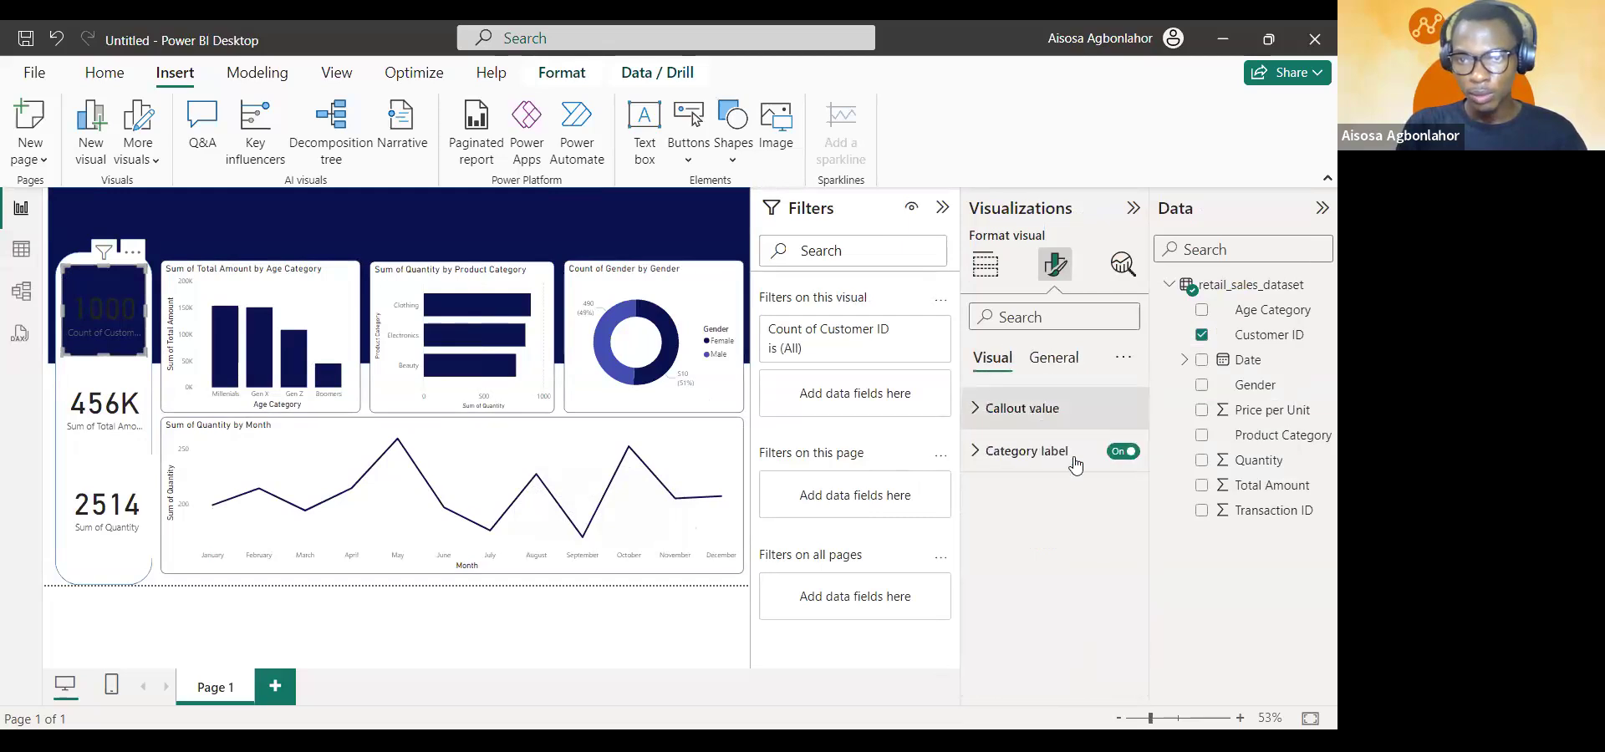
pyautogui.click(1122, 451)
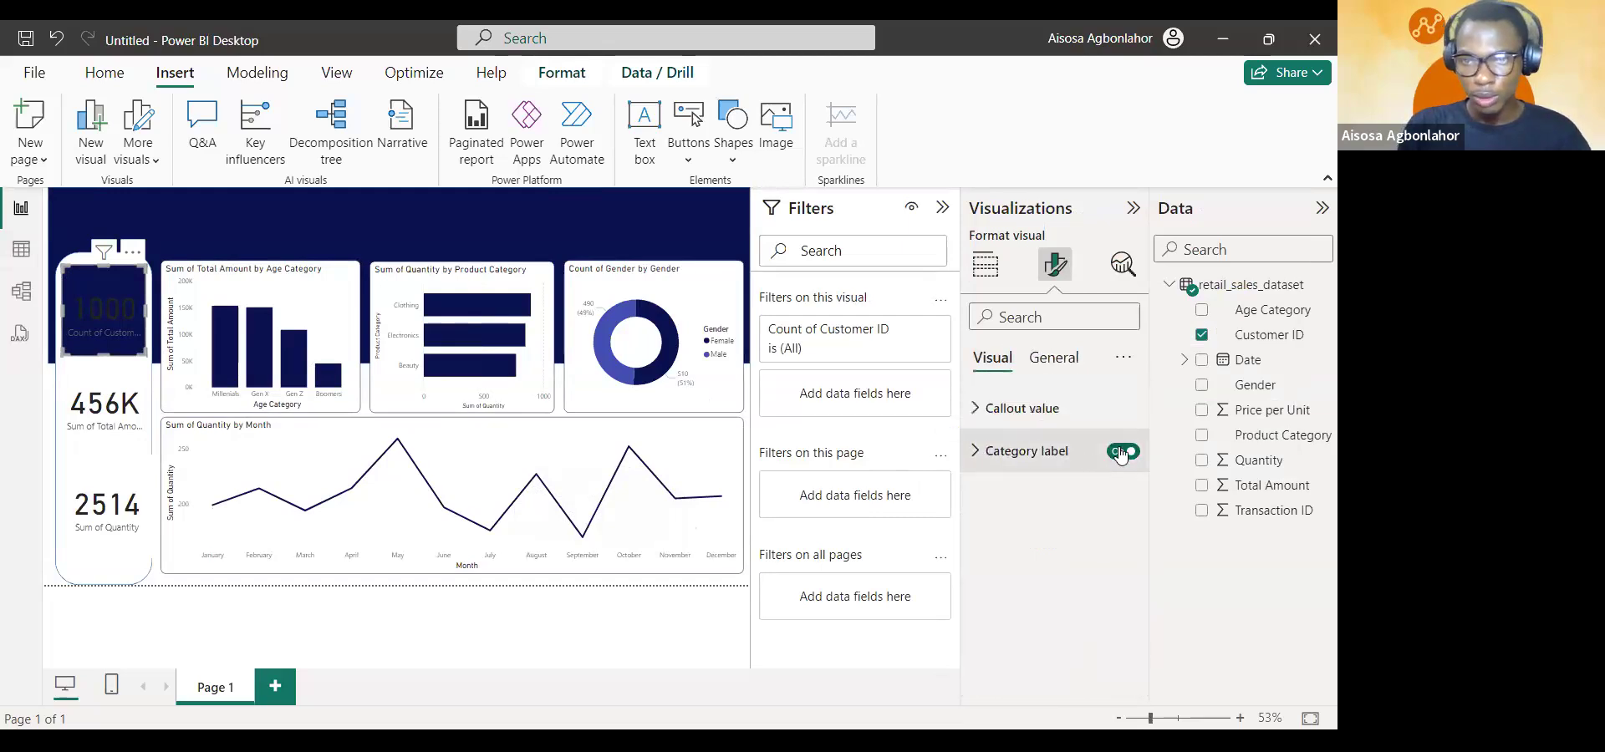
# - Make the customer count card's callout value white with a font size of 35
pyautogui.click(1002, 408)
pyautogui.scroll(-1, 1015, 489)
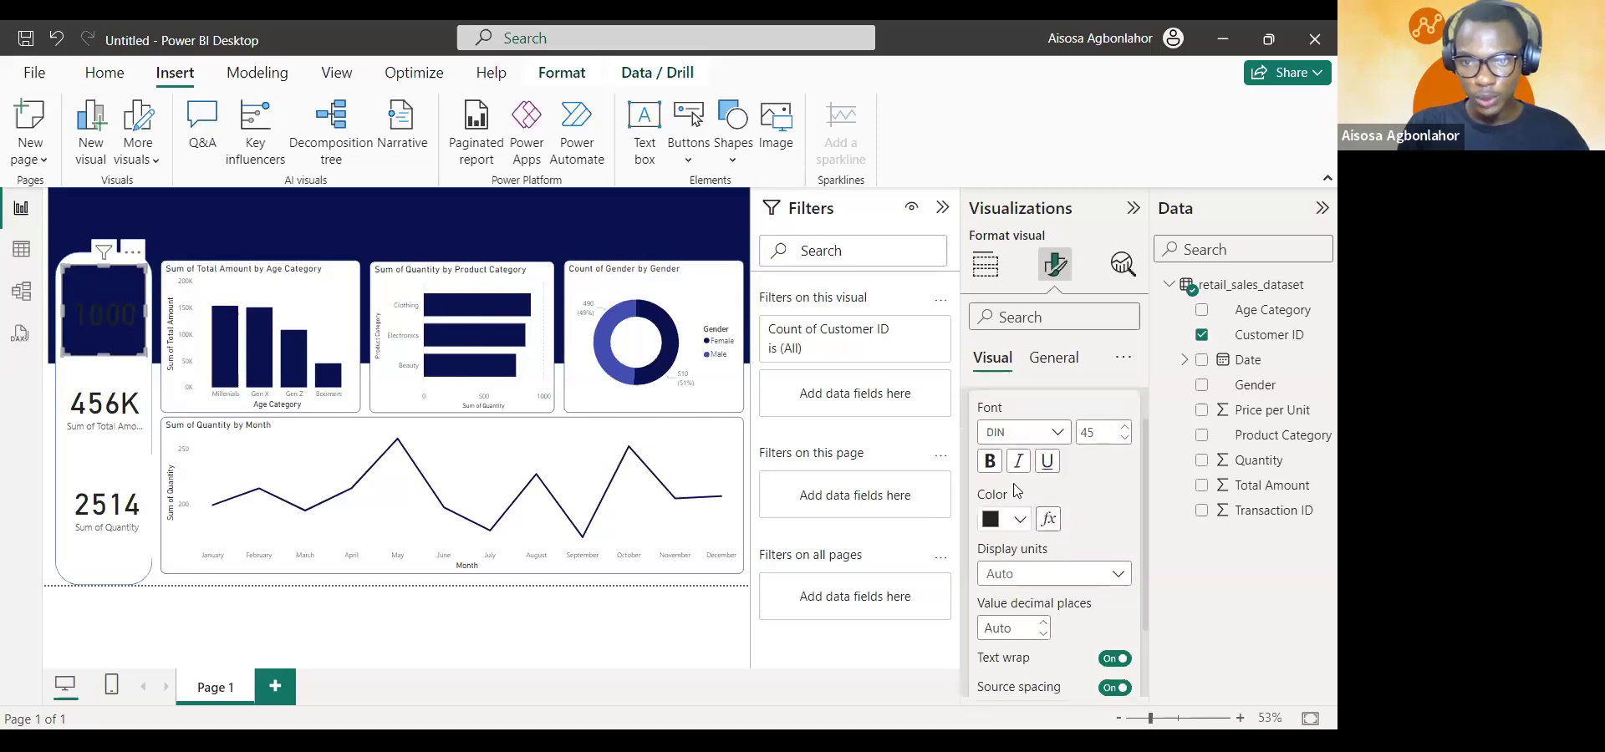
pyautogui.click(1019, 519)
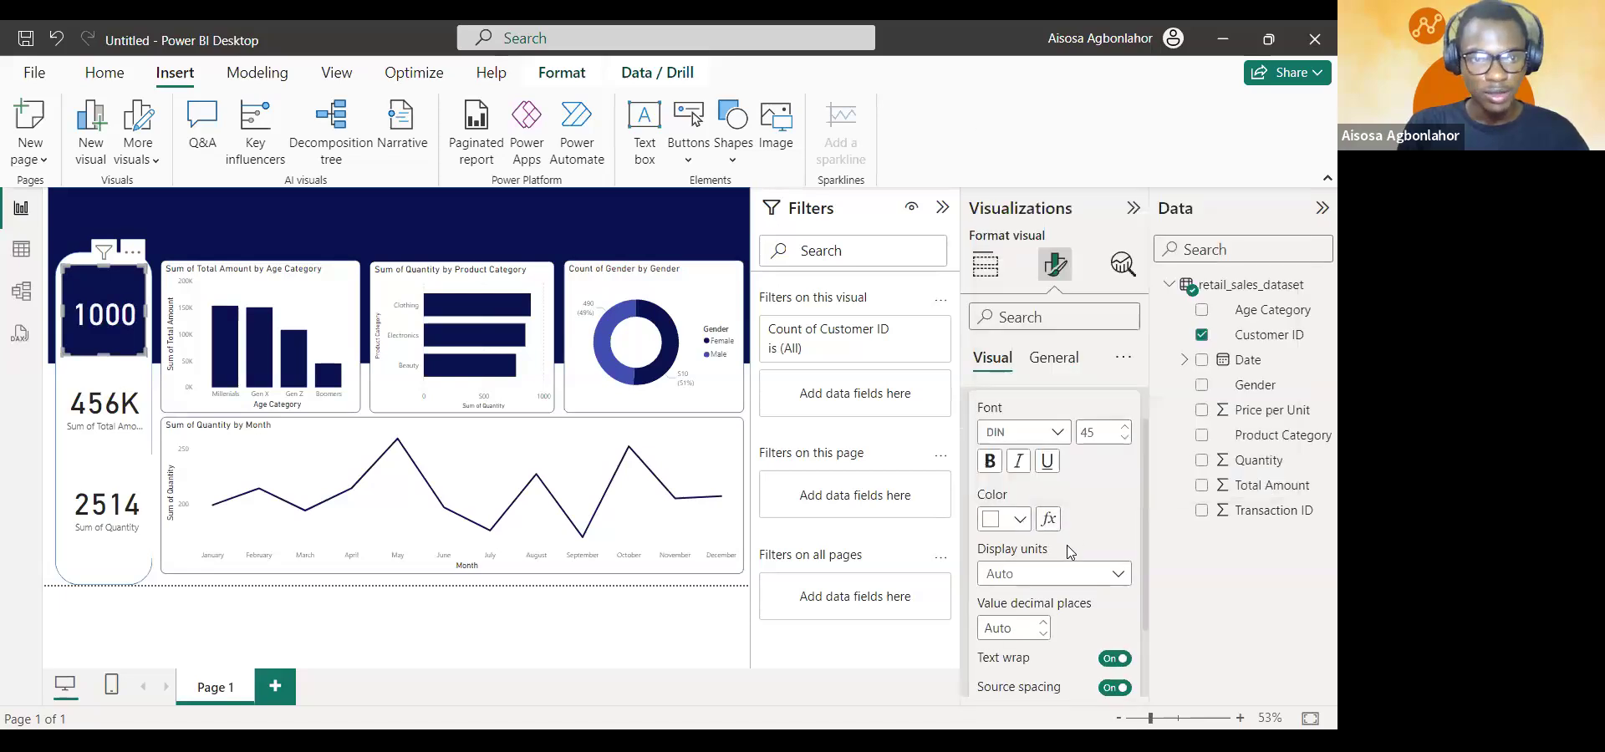
pyautogui.doubleClick(1094, 431)
pyautogui.write('35')
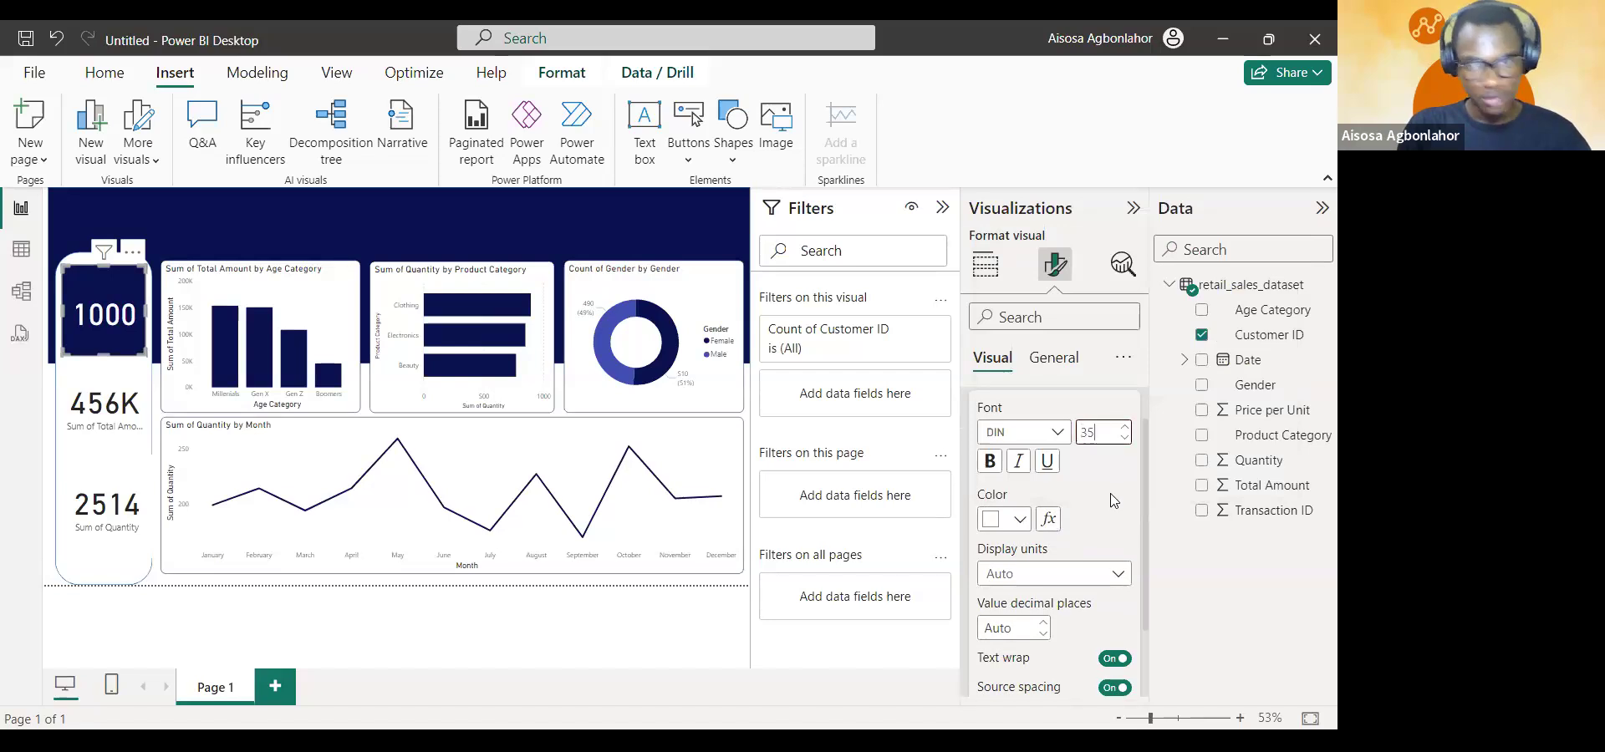
pyautogui.press('Return')
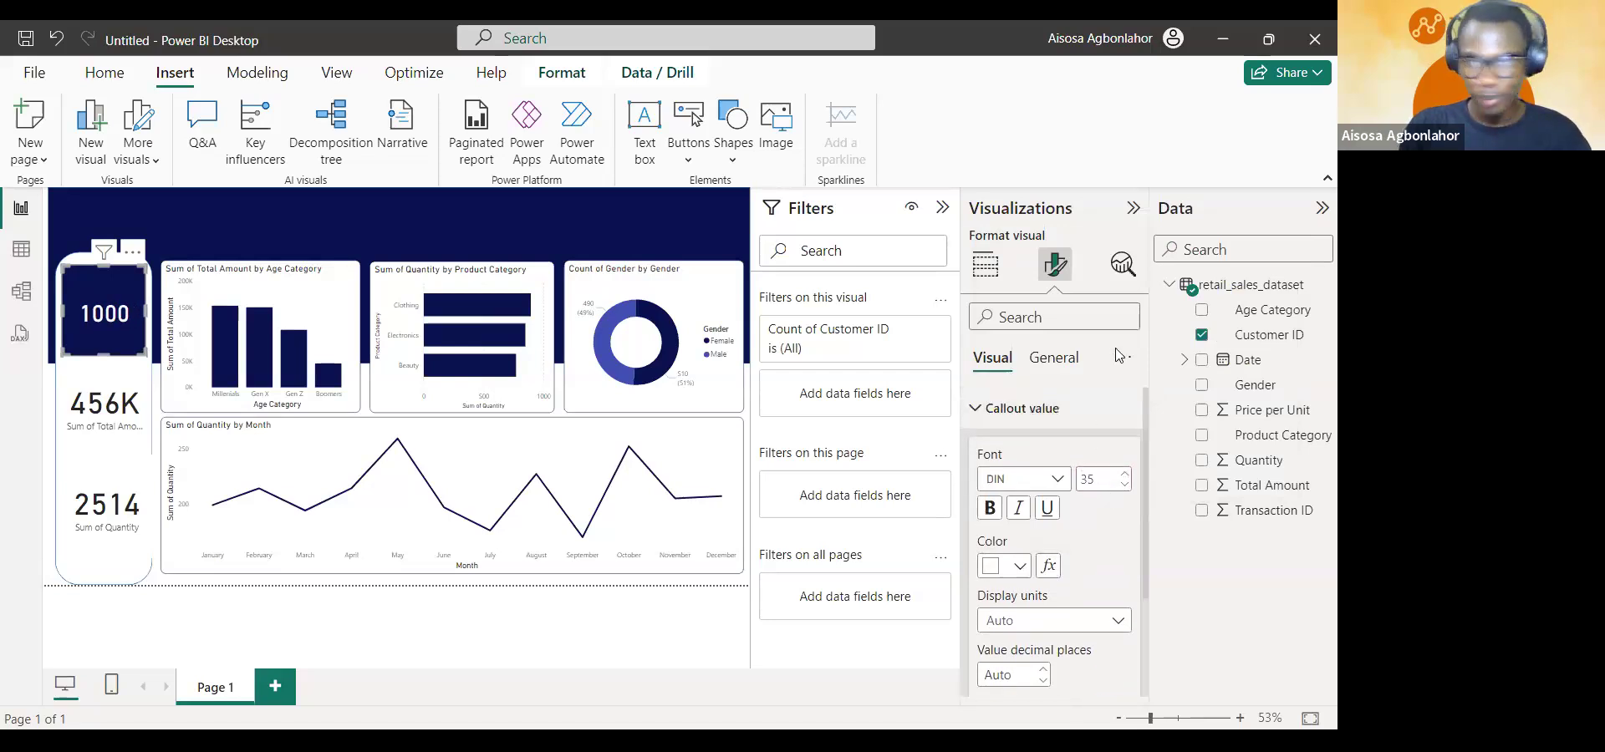
# - Turn on the customer count card's title and set its text to "Number of Customers"
pyautogui.click(1052, 371)
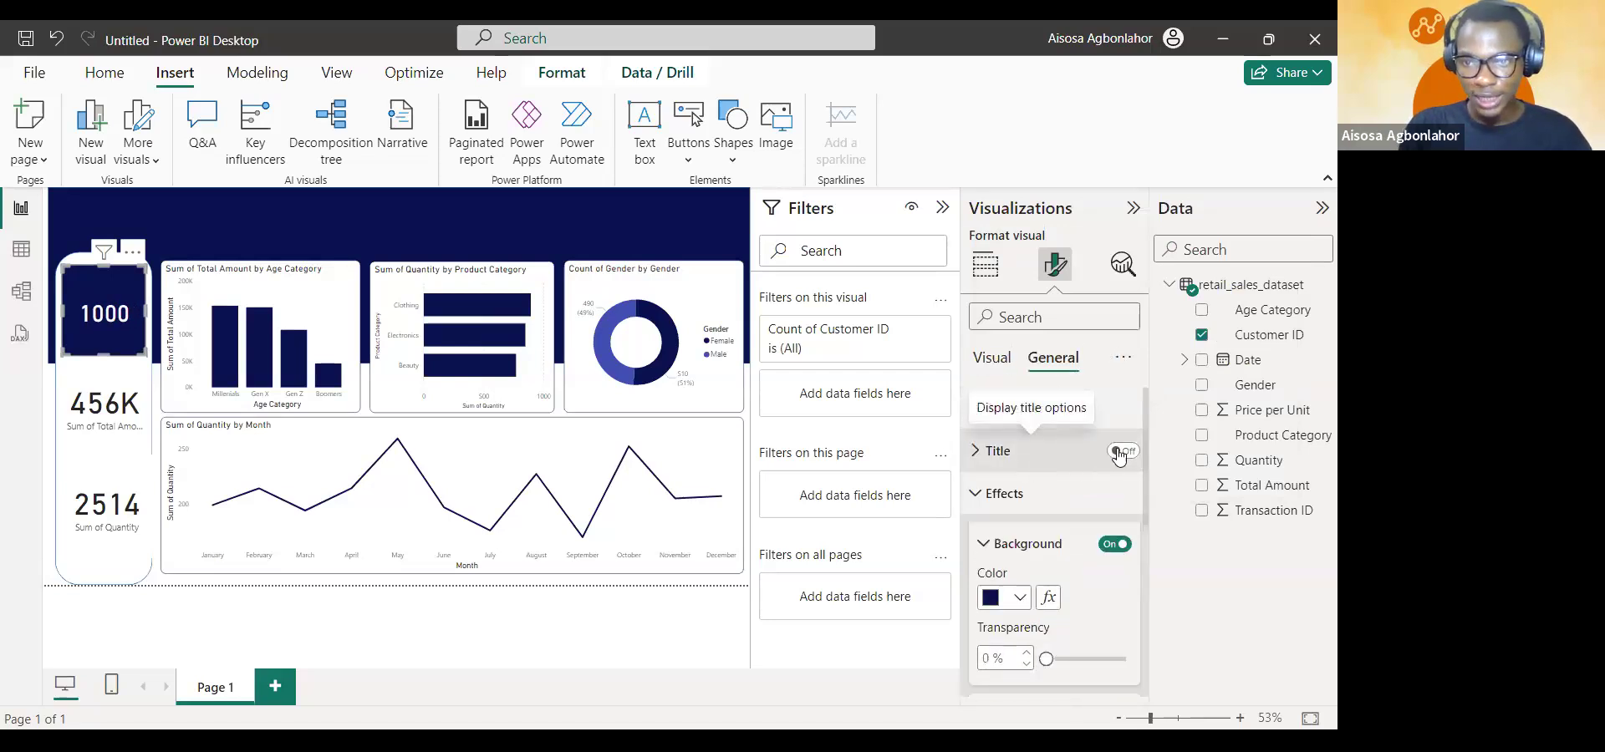
pyautogui.click(1003, 453)
pyautogui.click(1035, 558)
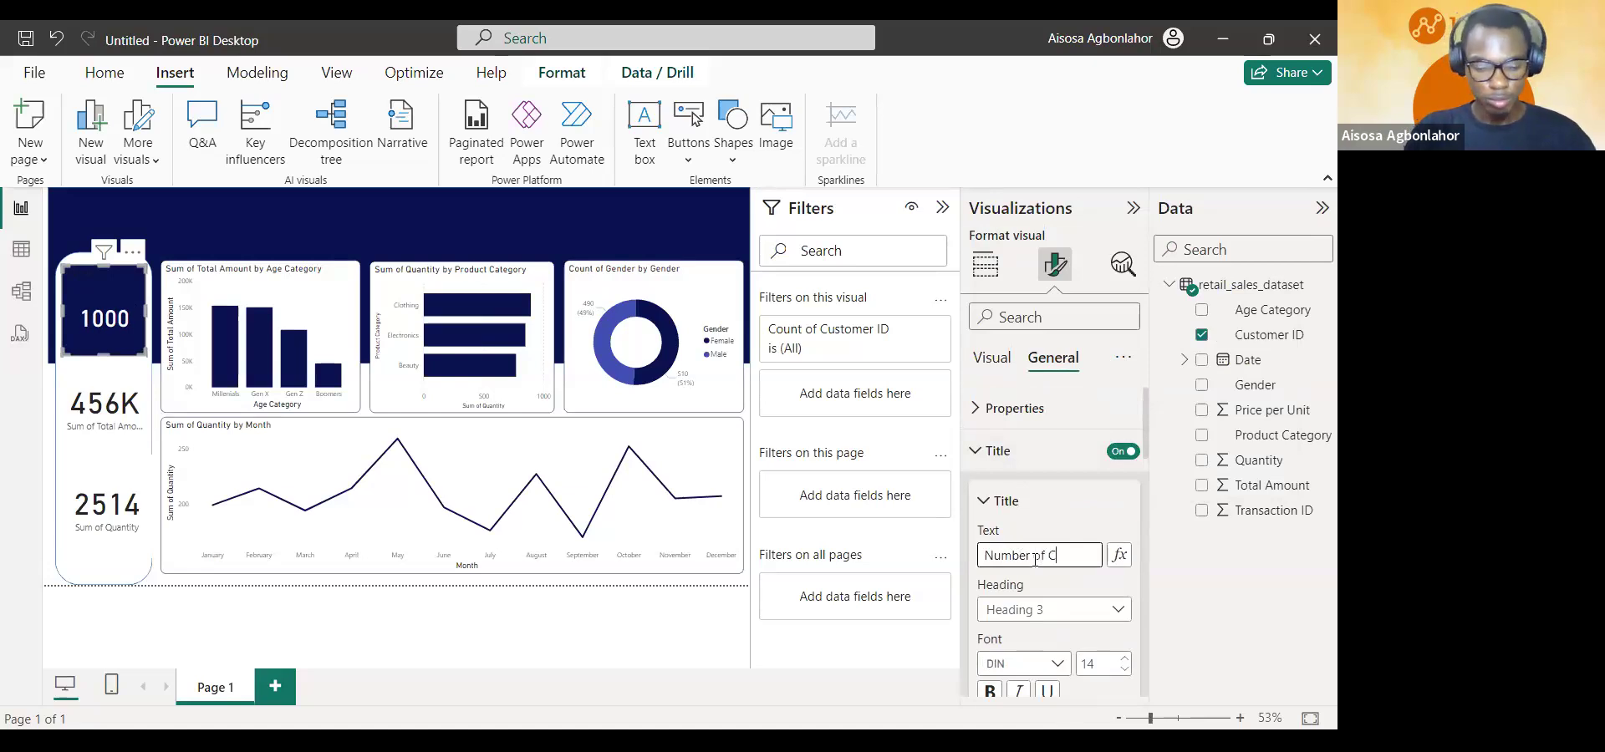
pyautogui.write('Customers')
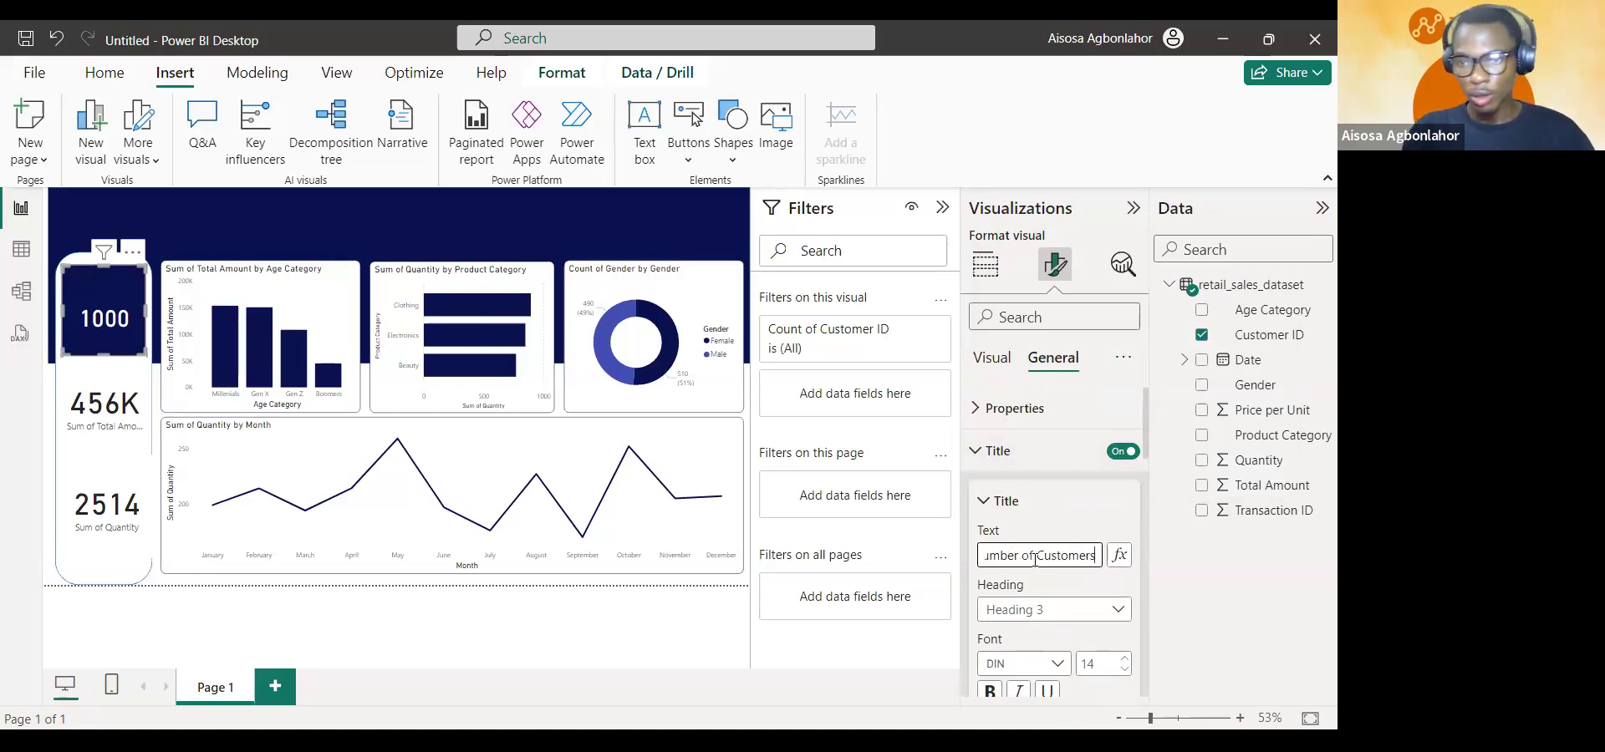
# - Color the "Number of Customers" card title white and center it horizontally
pyautogui.scroll(-1, 1035, 627)
pyautogui.scroll(-2, 1035, 627)
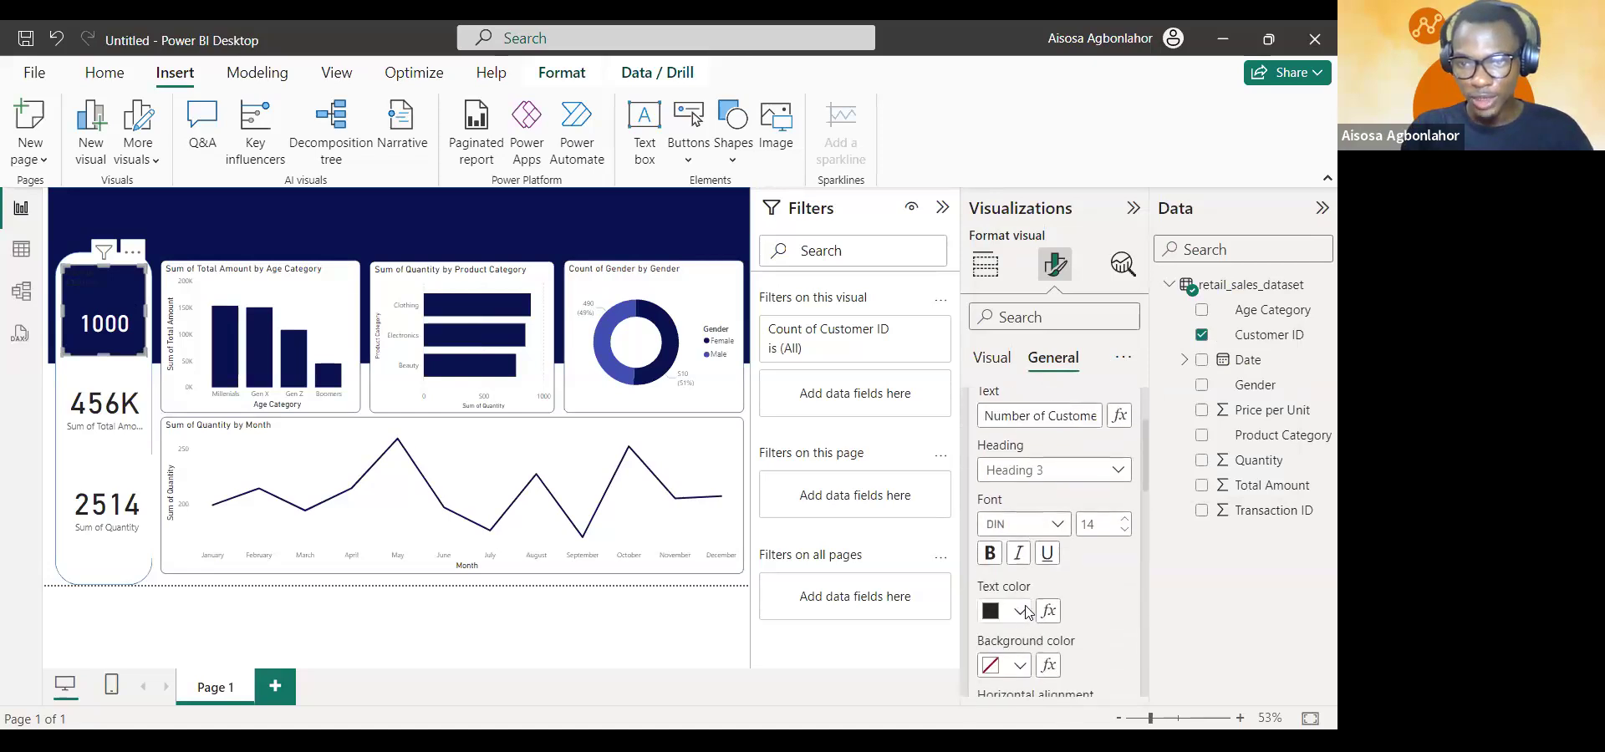
pyautogui.click(1020, 611)
pyautogui.click(1005, 521)
pyautogui.scroll(-3, 1060, 598)
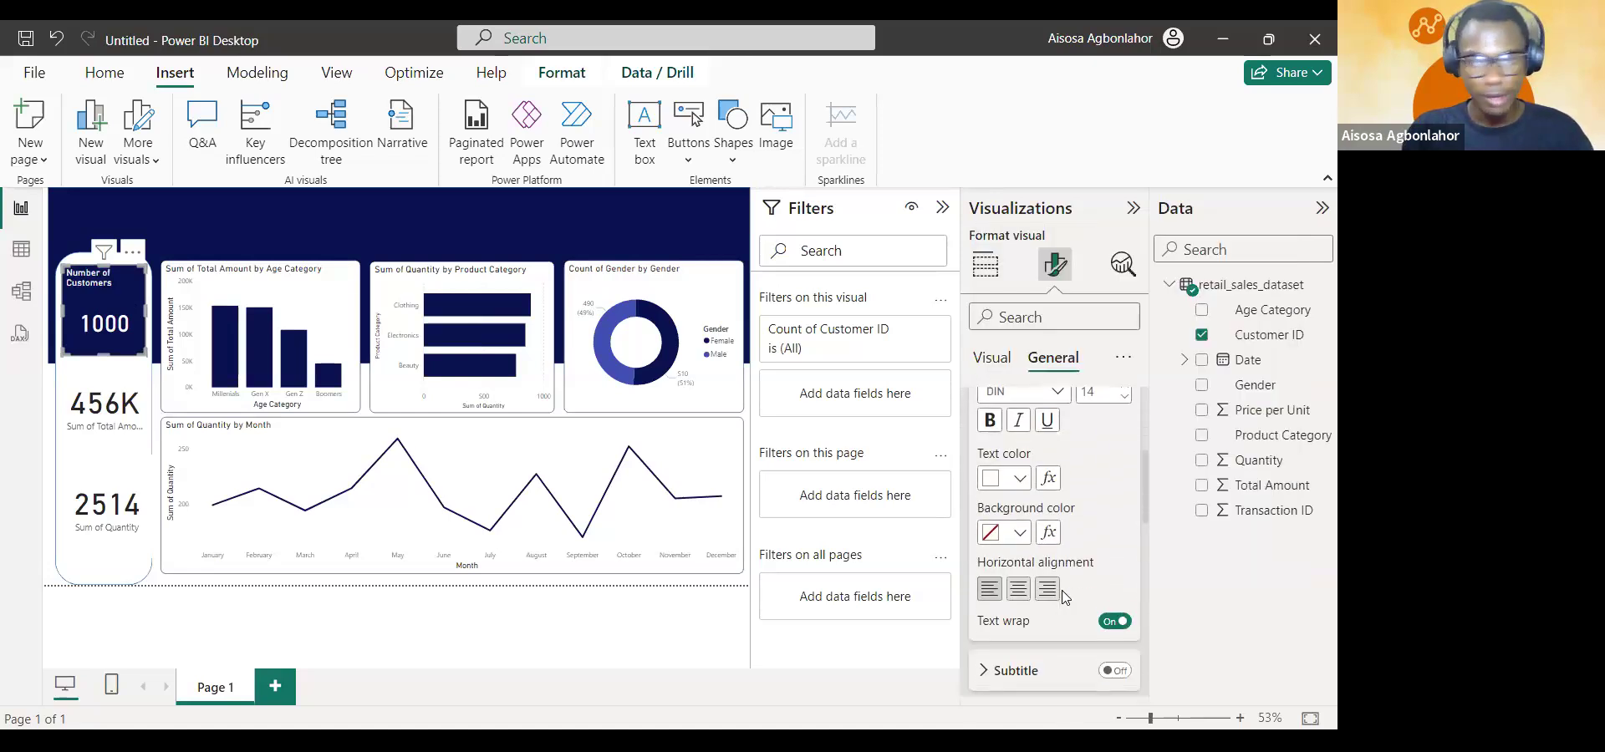
pyautogui.click(1029, 591)
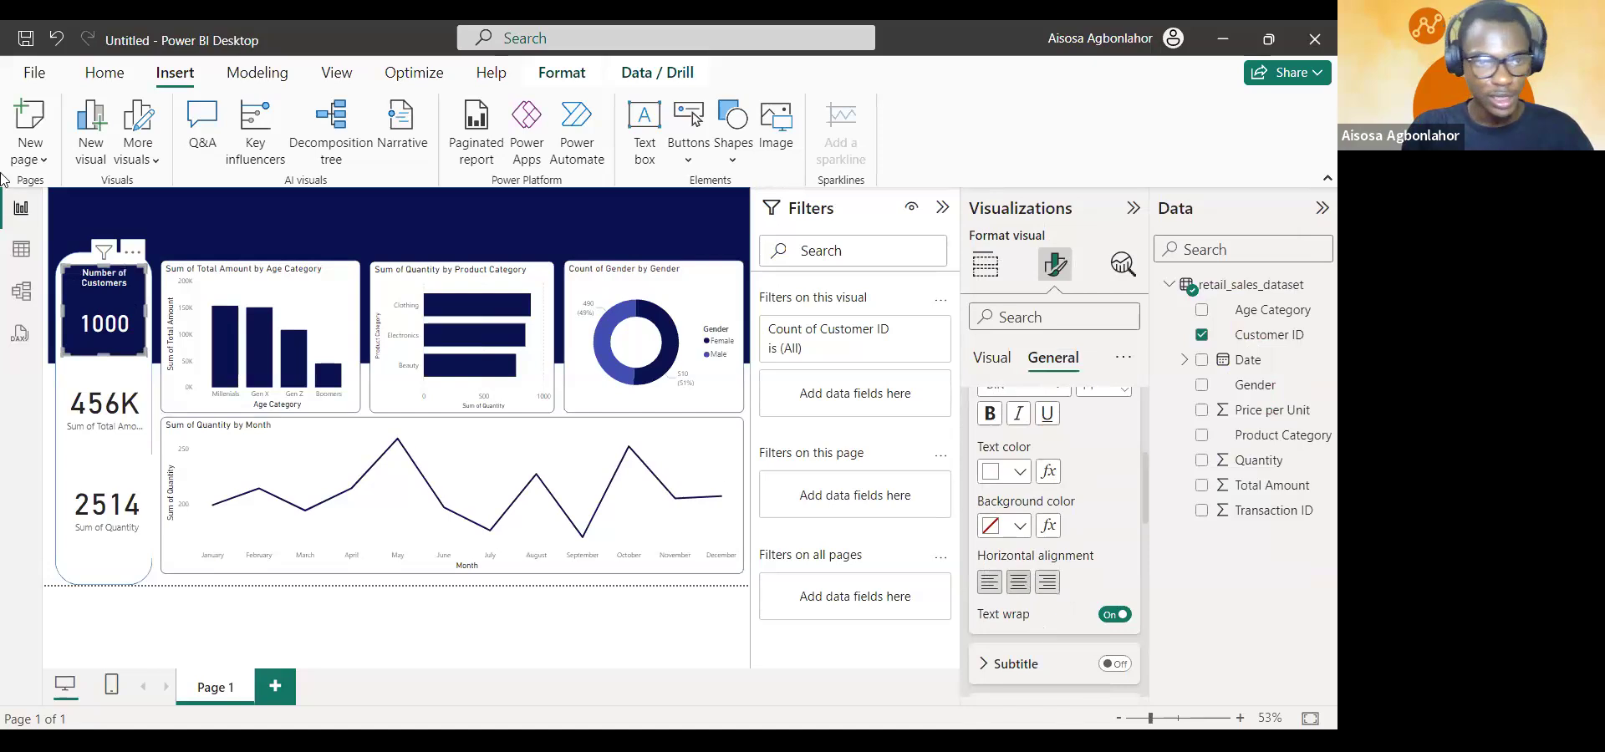
# - Set the total amount card's background to dark navy, keeping it fully opaque
pyautogui.click(139, 444)
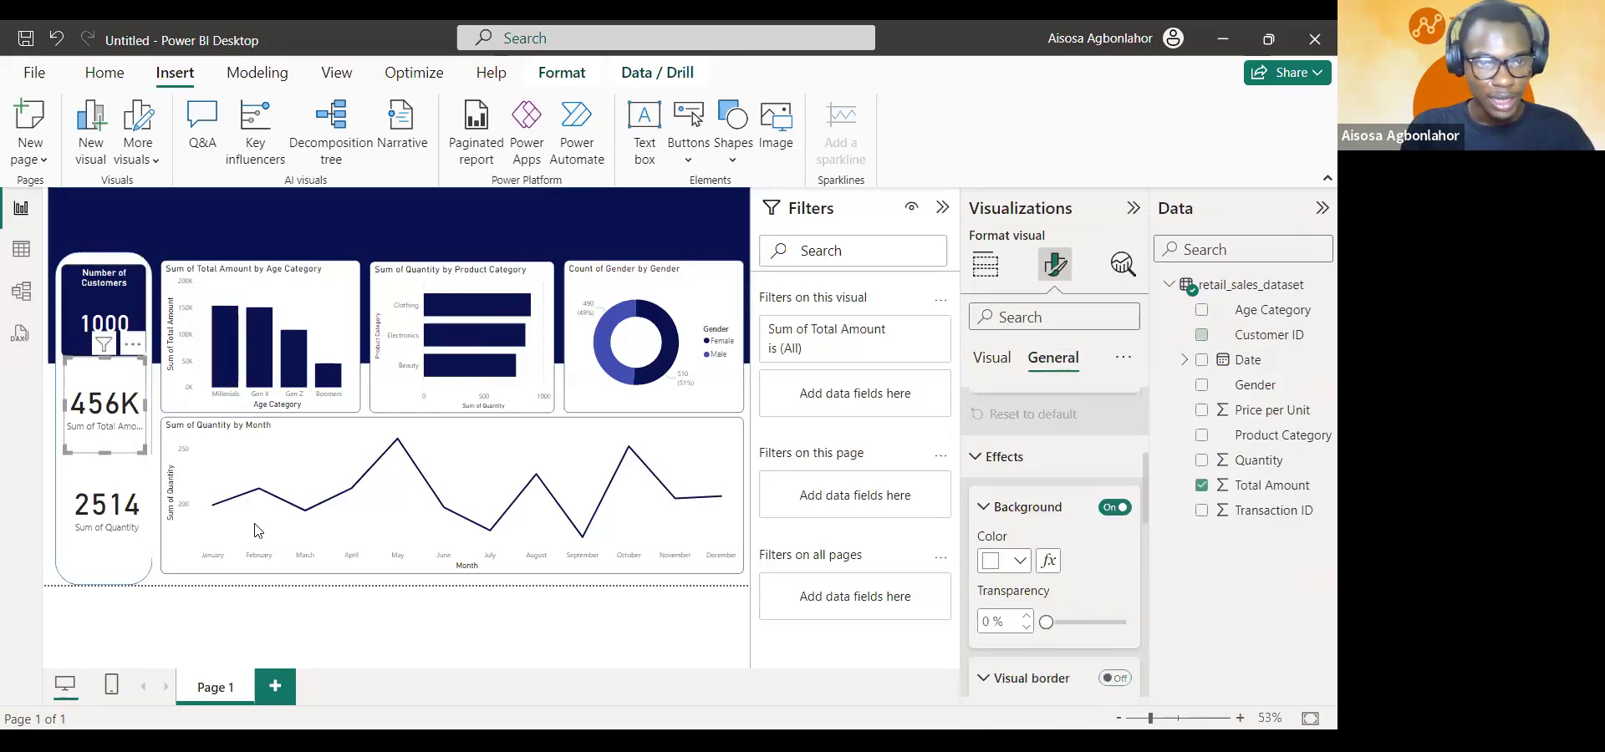
pyautogui.scroll(2, 1003, 500)
pyautogui.scroll(2, 1003, 500)
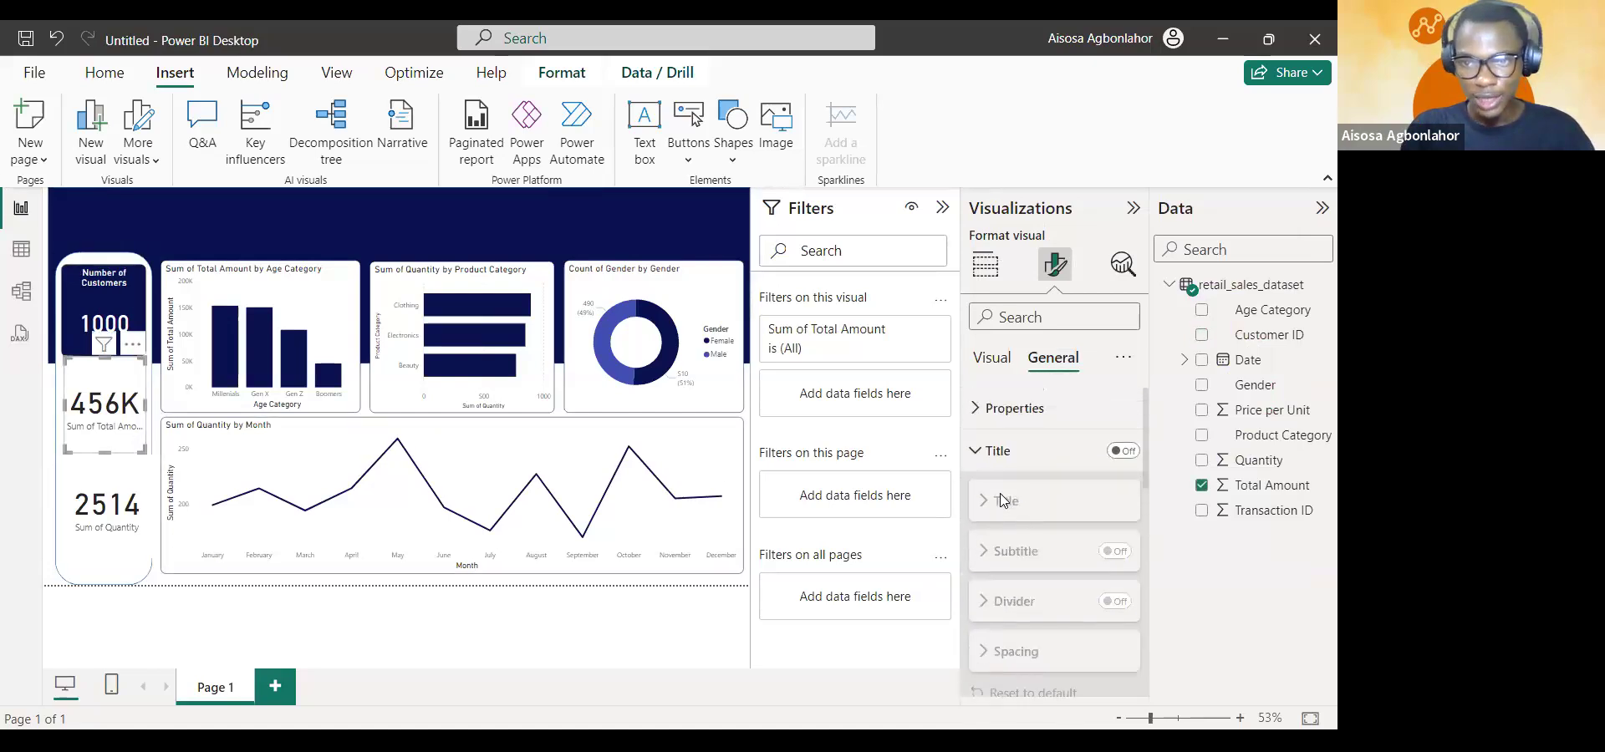
pyautogui.scroll(-5, 1003, 500)
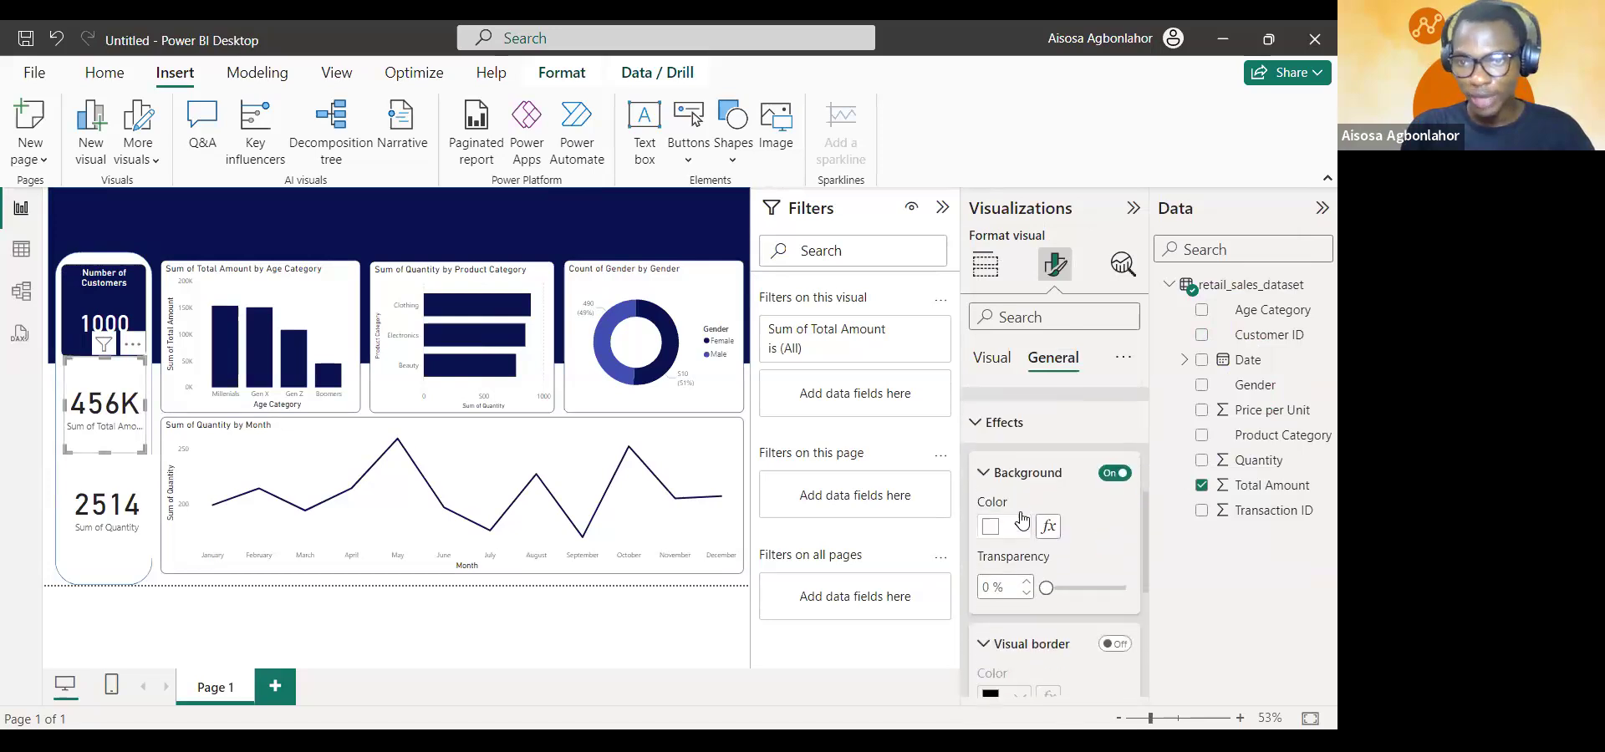
pyautogui.click(1019, 514)
pyautogui.click(1031, 422)
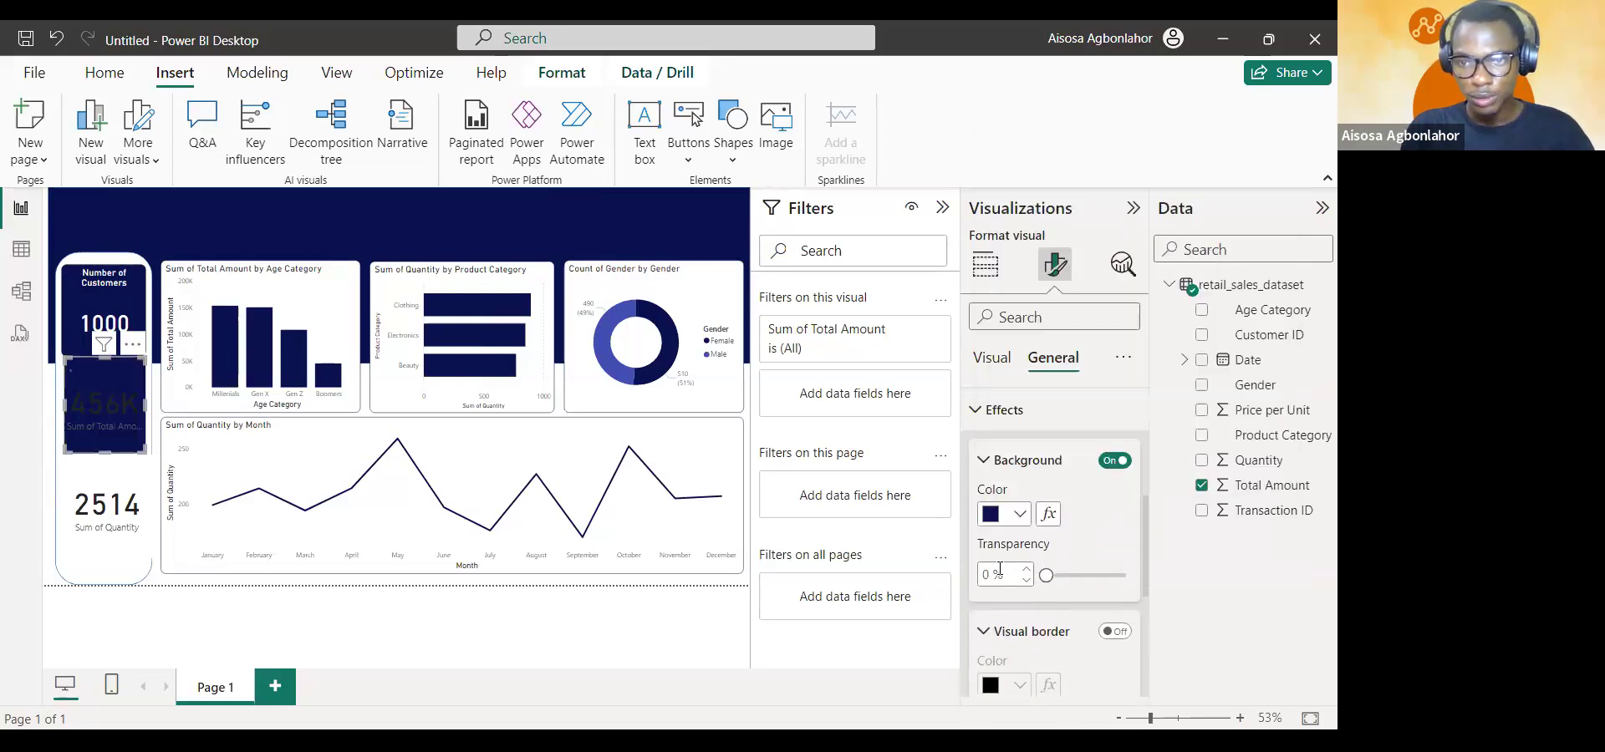
pyautogui.click(1078, 576)
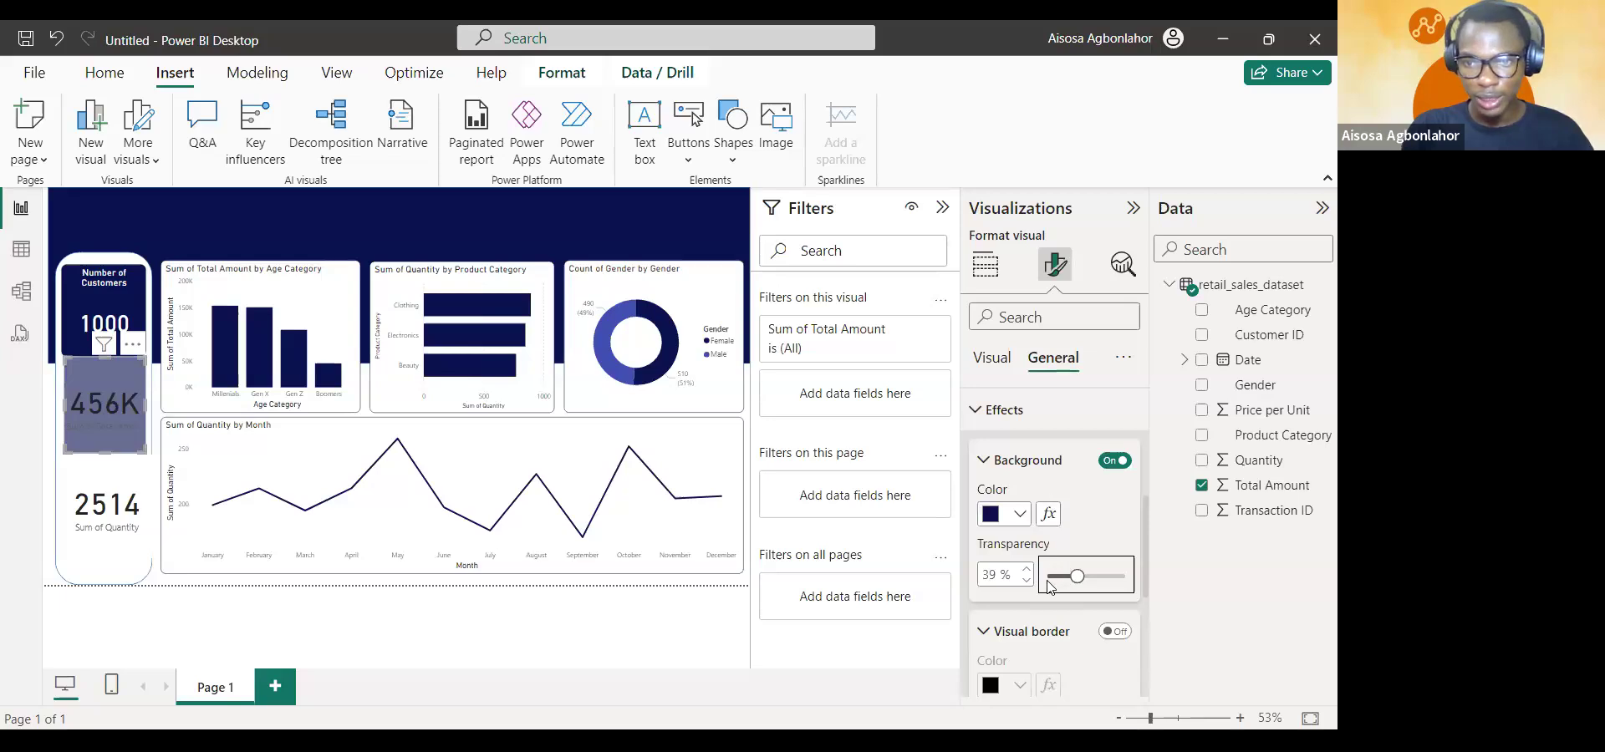
# - Make the total amount card's callout value white with a font size of 35
pyautogui.scroll(5, 1036, 535)
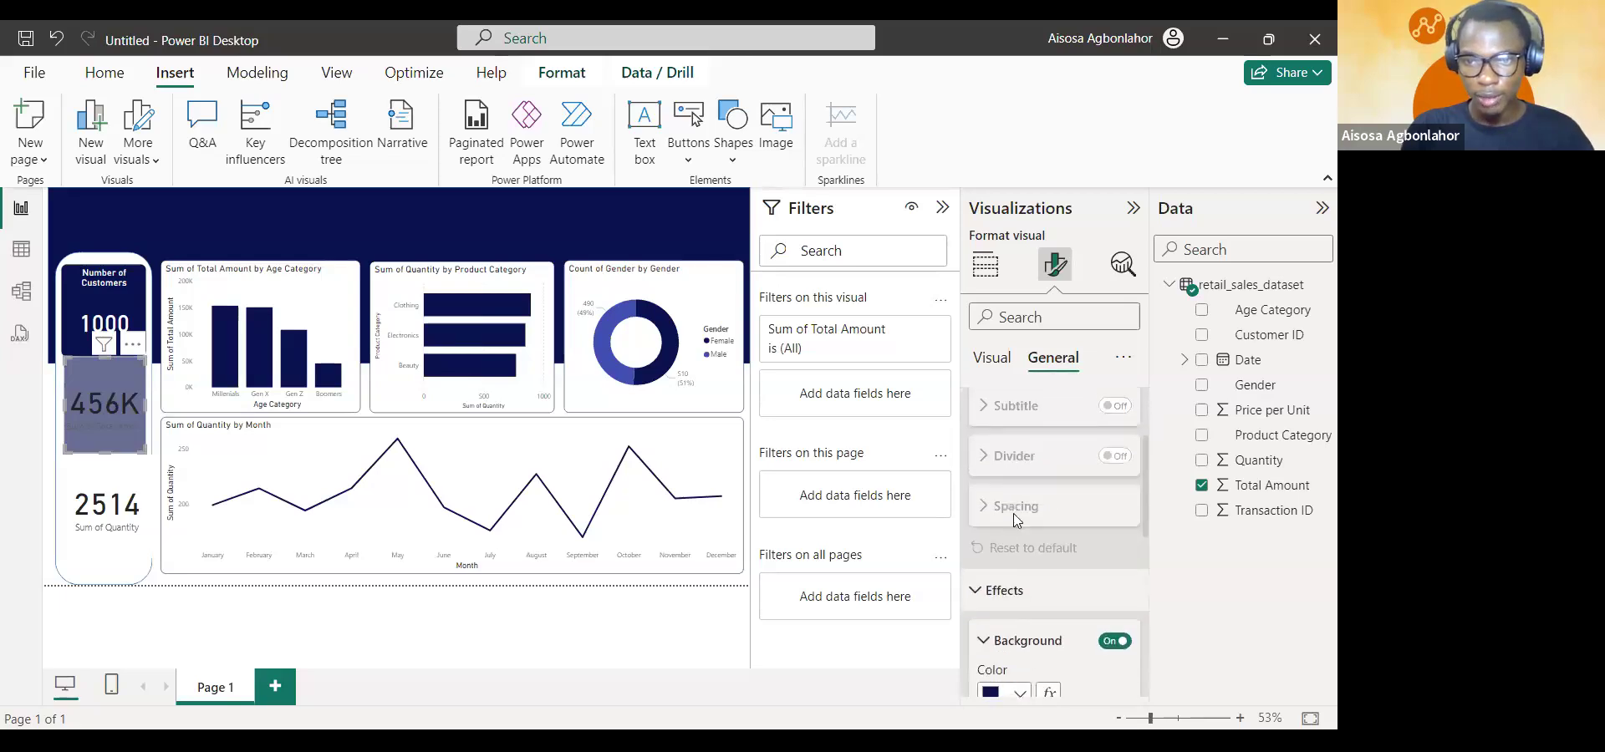
pyautogui.click(993, 360)
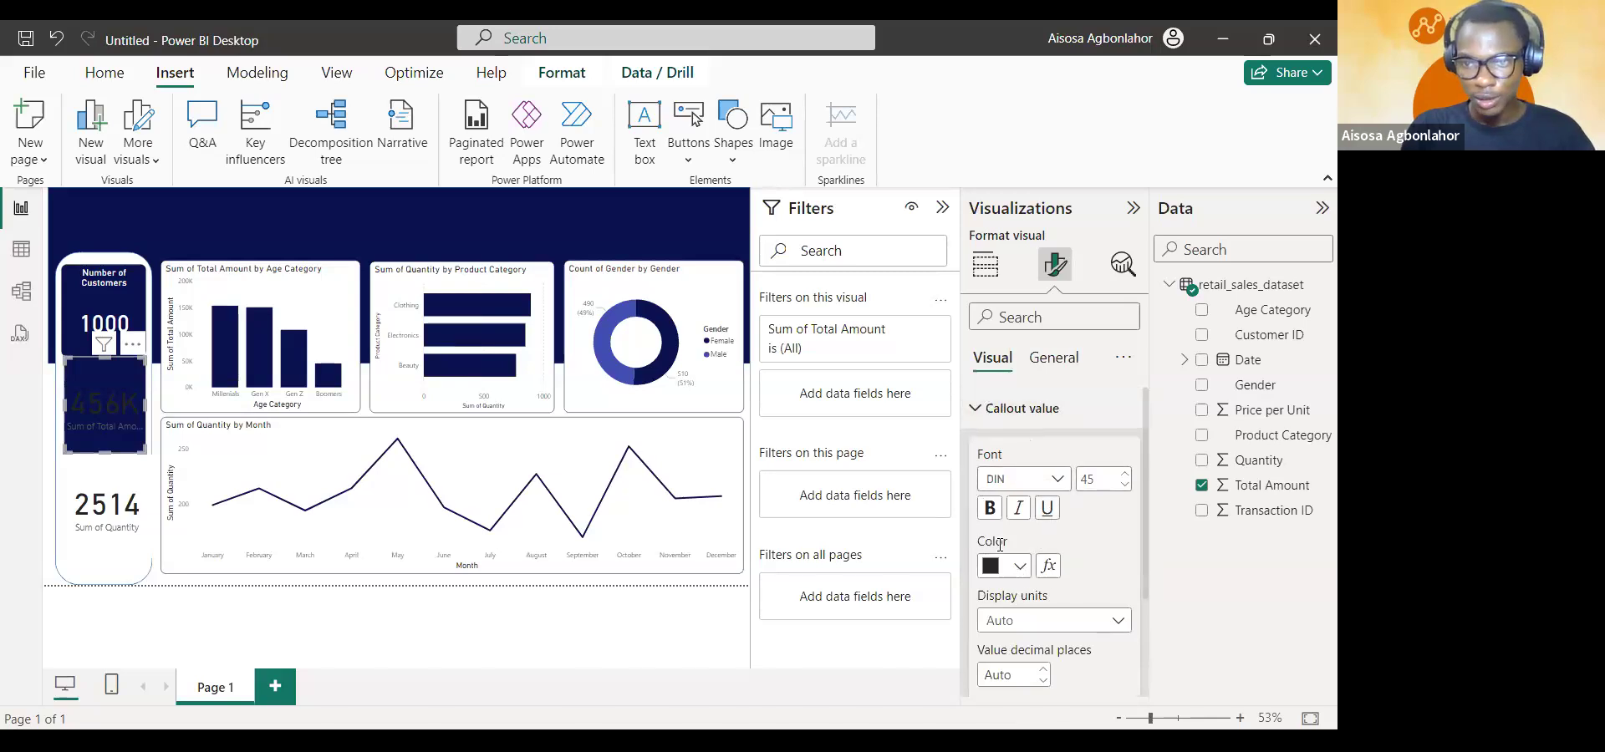
pyautogui.scroll(-1, 1001, 535)
pyautogui.click(1019, 519)
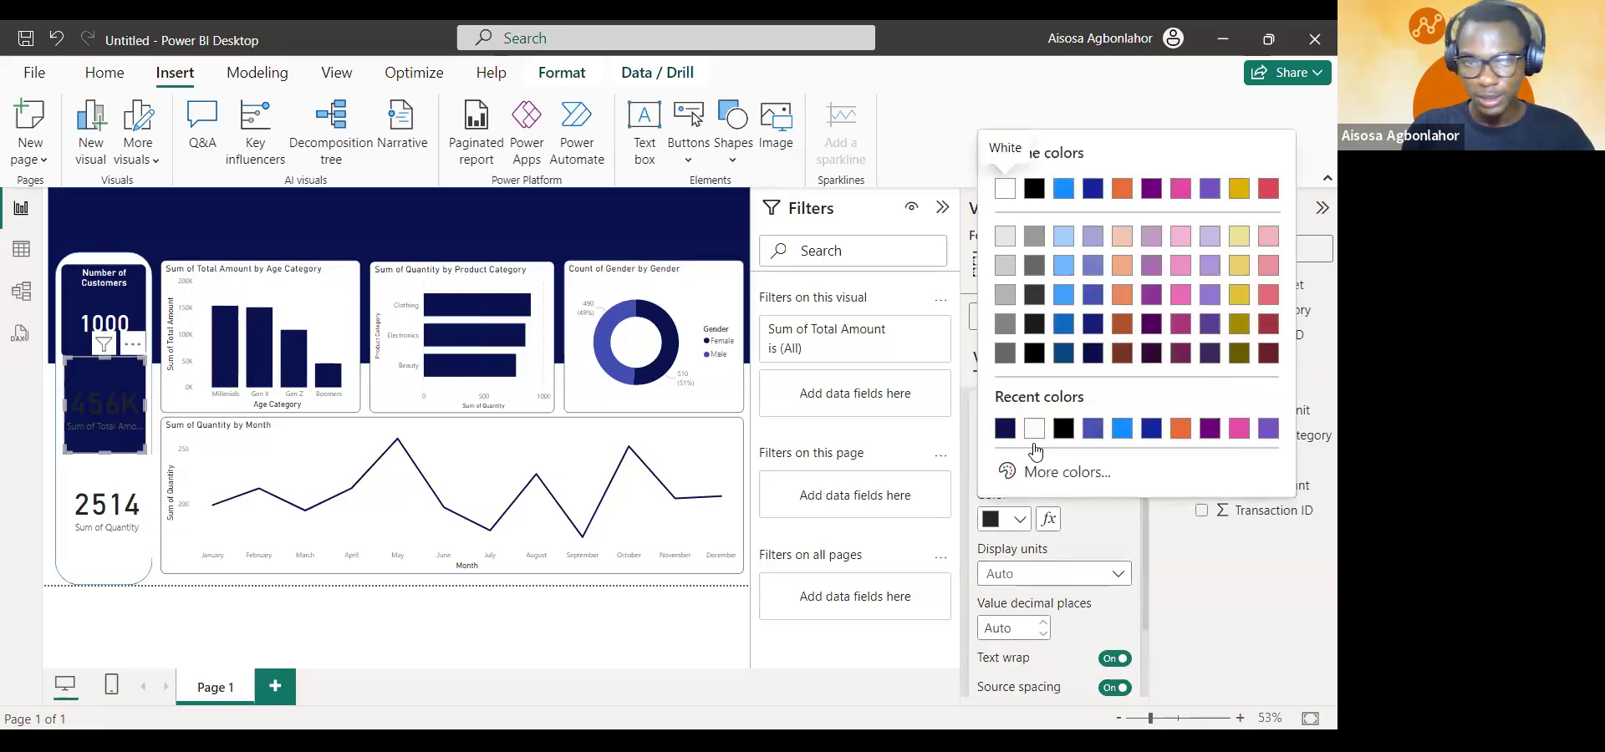
pyautogui.click(1036, 451)
pyautogui.click(1087, 431)
pyautogui.write('35')
pyautogui.press('Return')
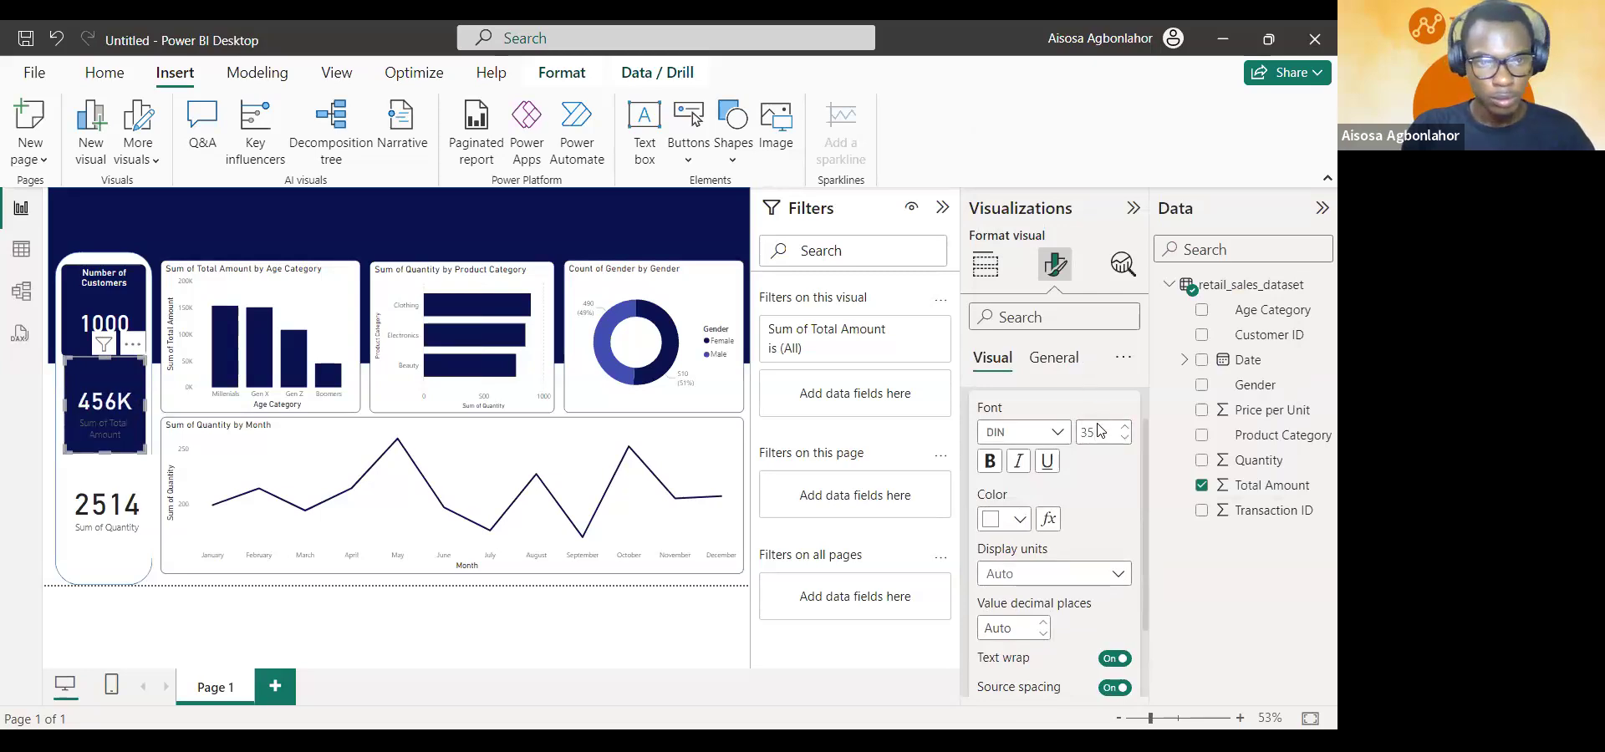
# - Turn off the category label under the total amount card's number
pyautogui.scroll(-2, 1098, 430)
pyautogui.scroll(3, 1062, 441)
pyautogui.click(986, 411)
pyautogui.click(1123, 452)
# - Turn on the total amount card's title and set its text to "Total Revenue"
pyautogui.click(1053, 358)
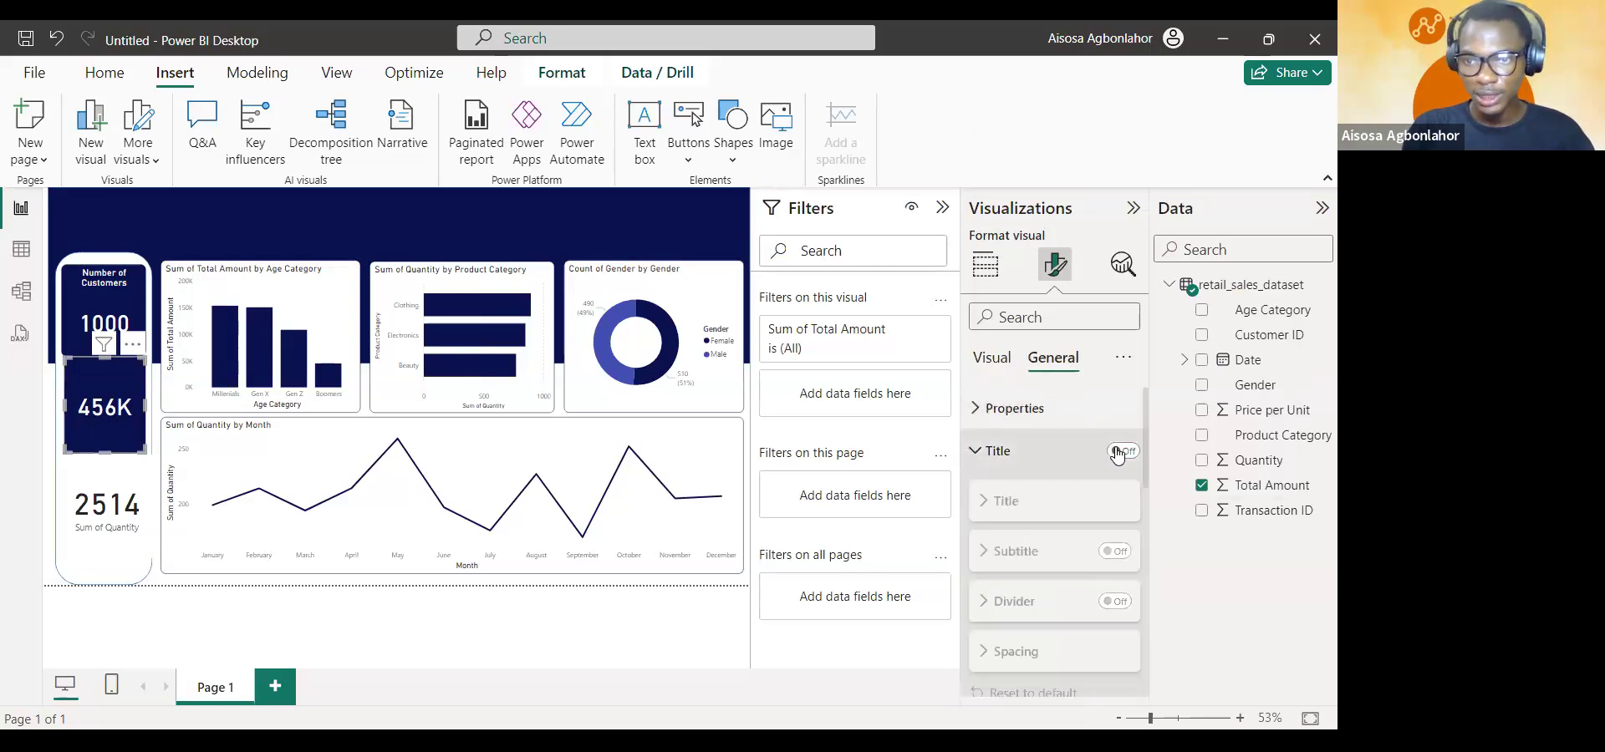
pyautogui.click(1016, 506)
pyautogui.click(985, 555)
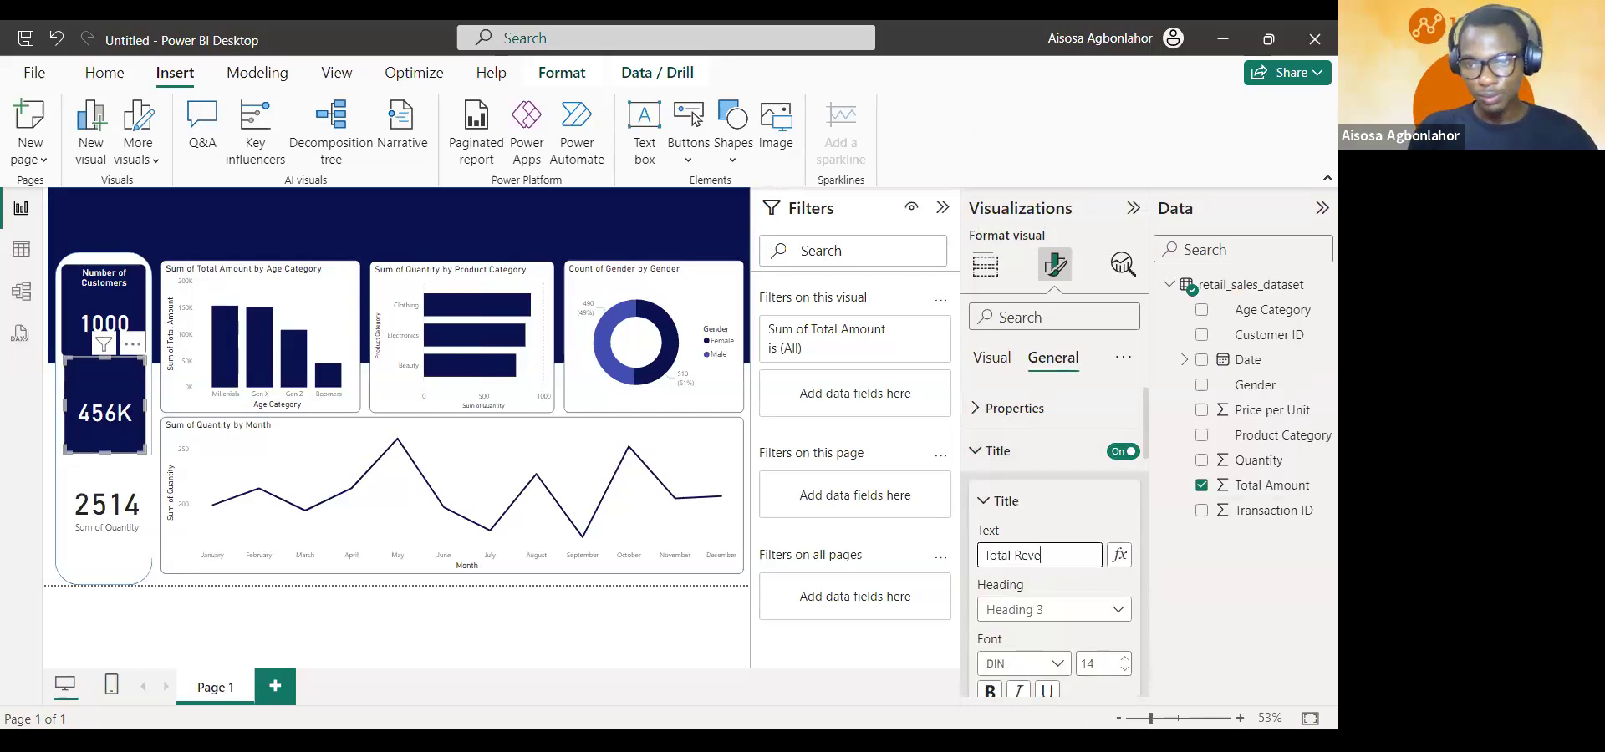
pyautogui.write('Total Revenue')
# - Color the "Total Revenue" card title white and center it horizontally
pyautogui.scroll(-2, 1026, 632)
pyautogui.click(1019, 564)
pyautogui.click(1014, 470)
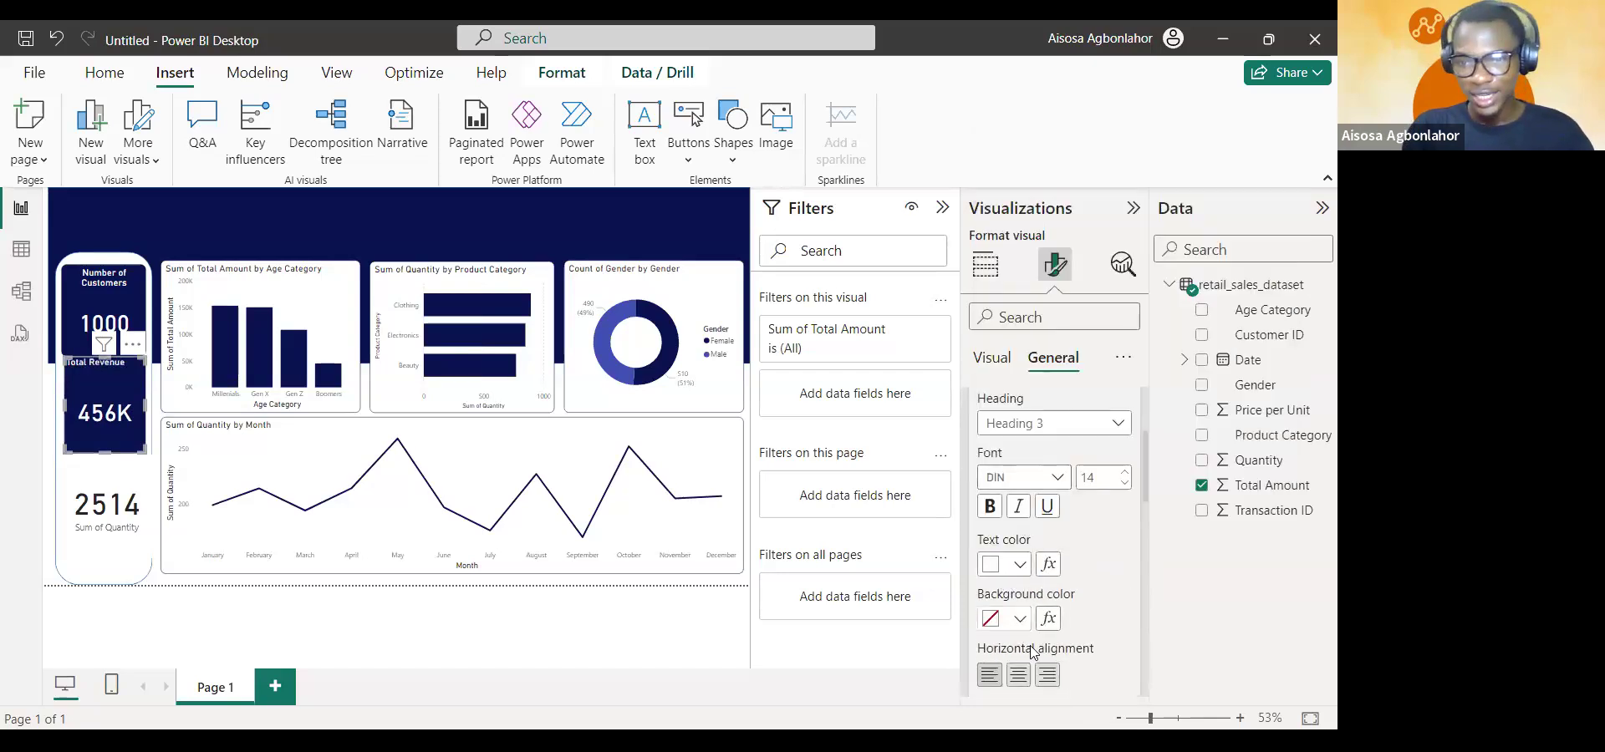
pyautogui.click(1017, 677)
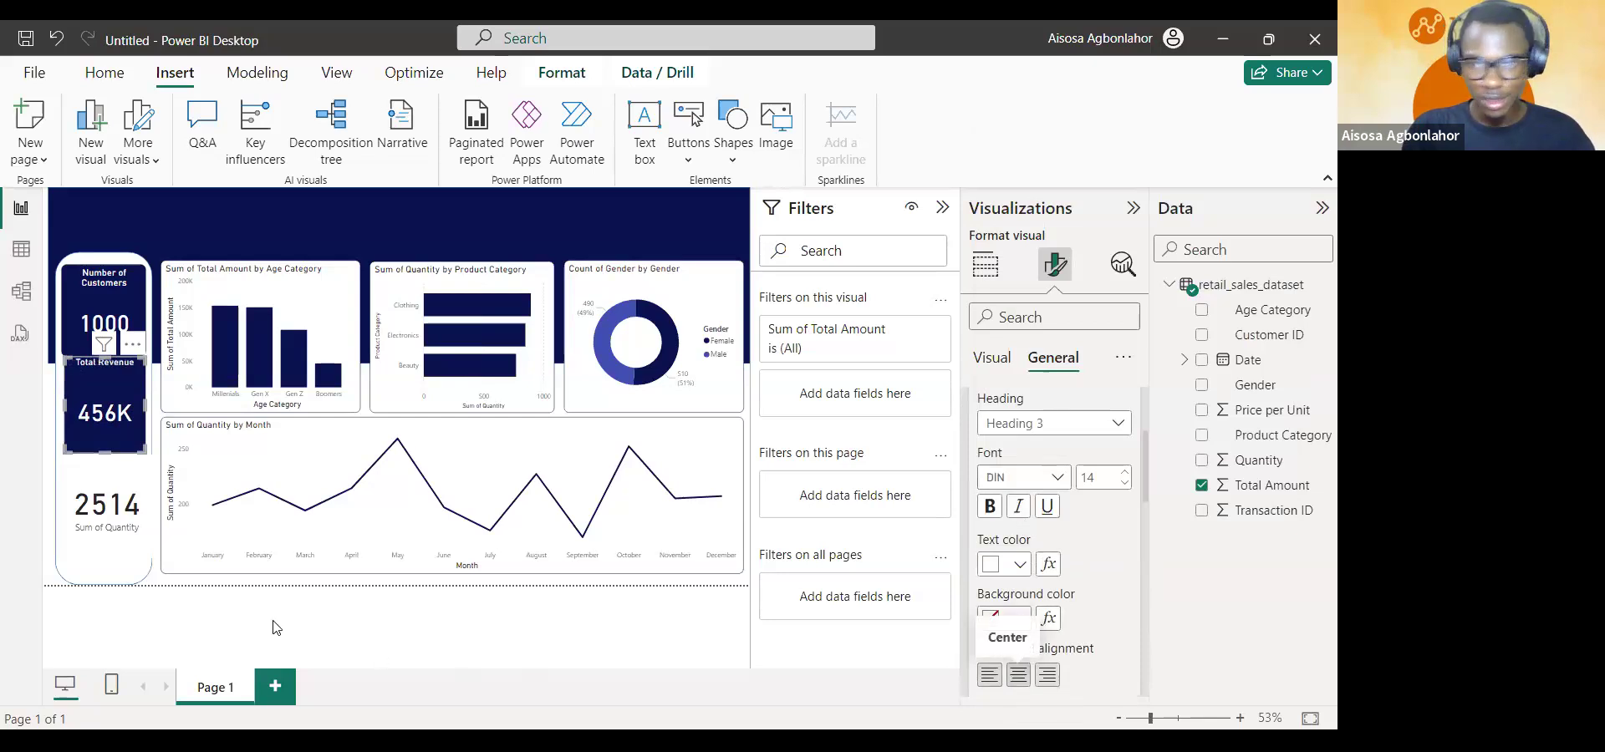
# - Turn on the visual border of the Total Revenue card and set its rounded corners to 9 px
pyautogui.click(123, 552)
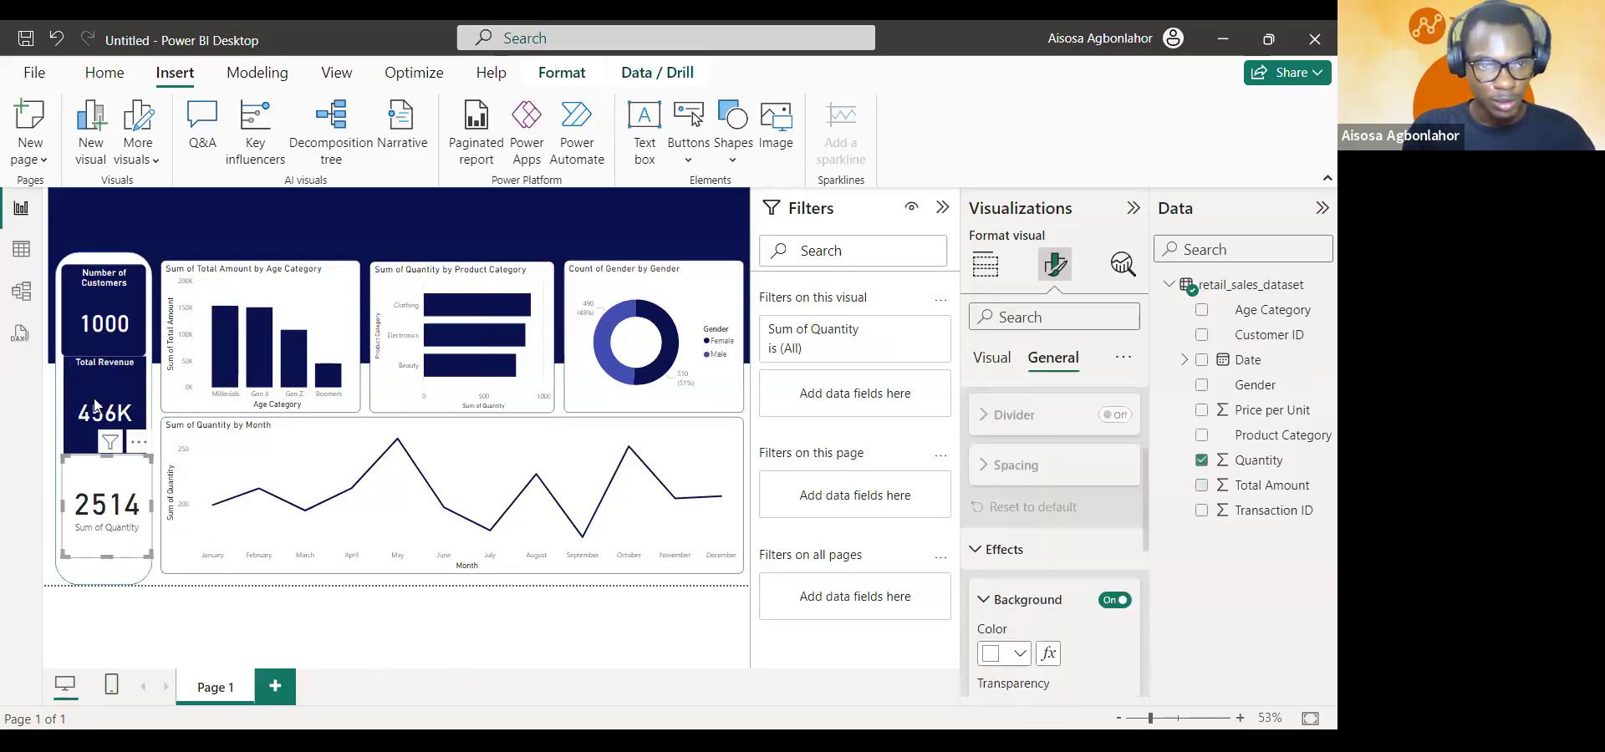
pyautogui.scroll(-3, 997, 483)
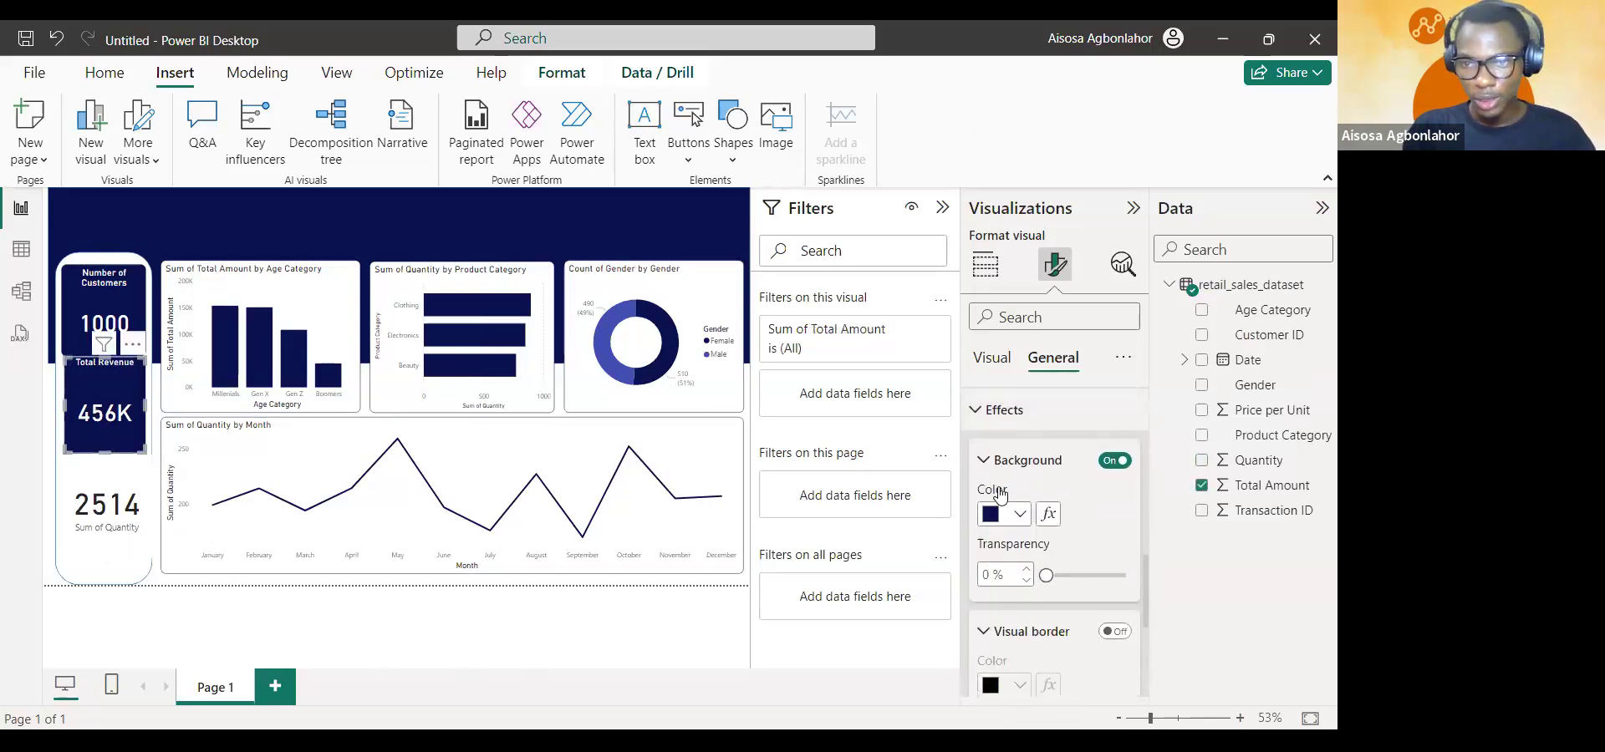
pyautogui.click(1114, 491)
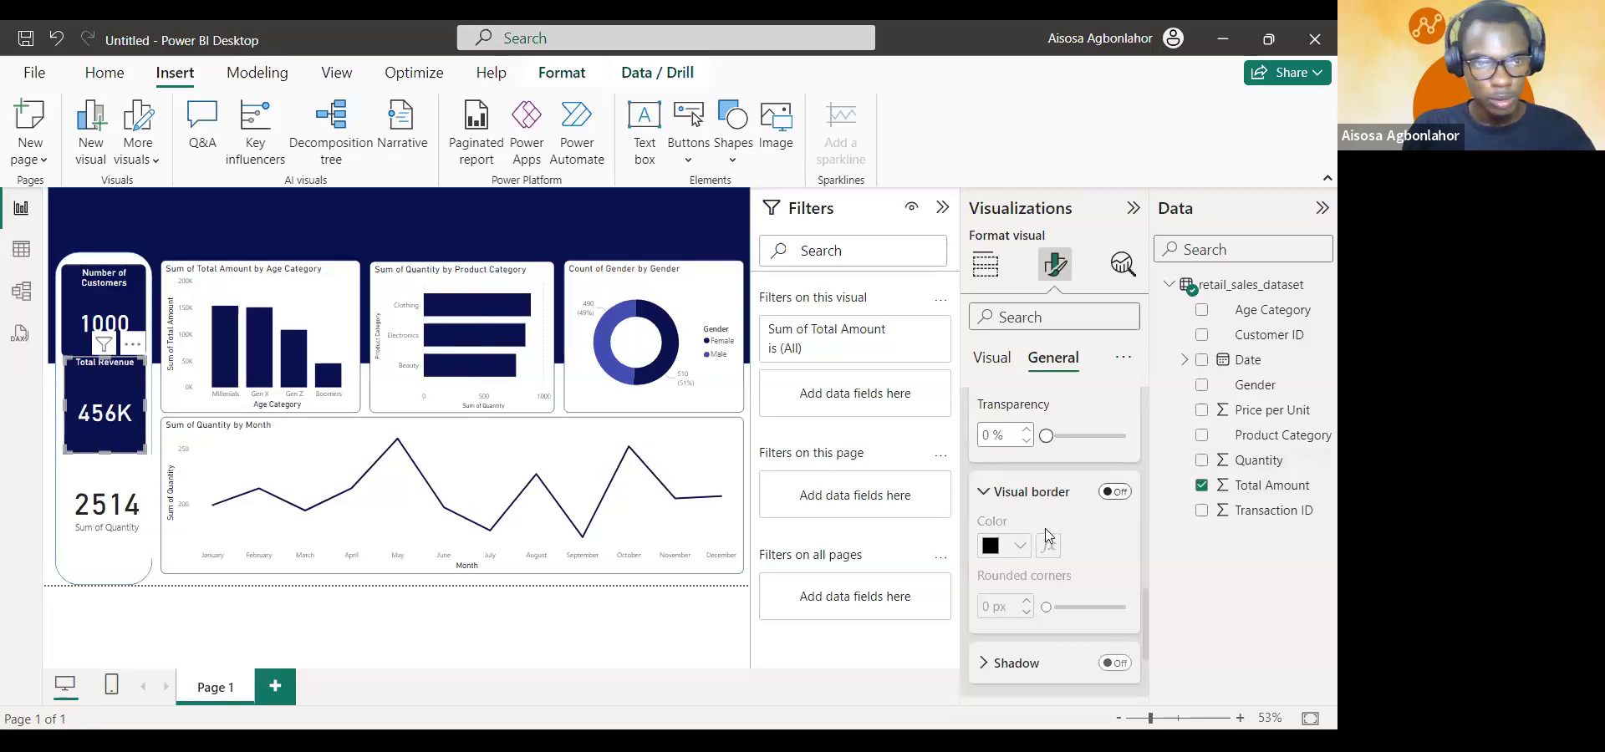
pyautogui.click(988, 605)
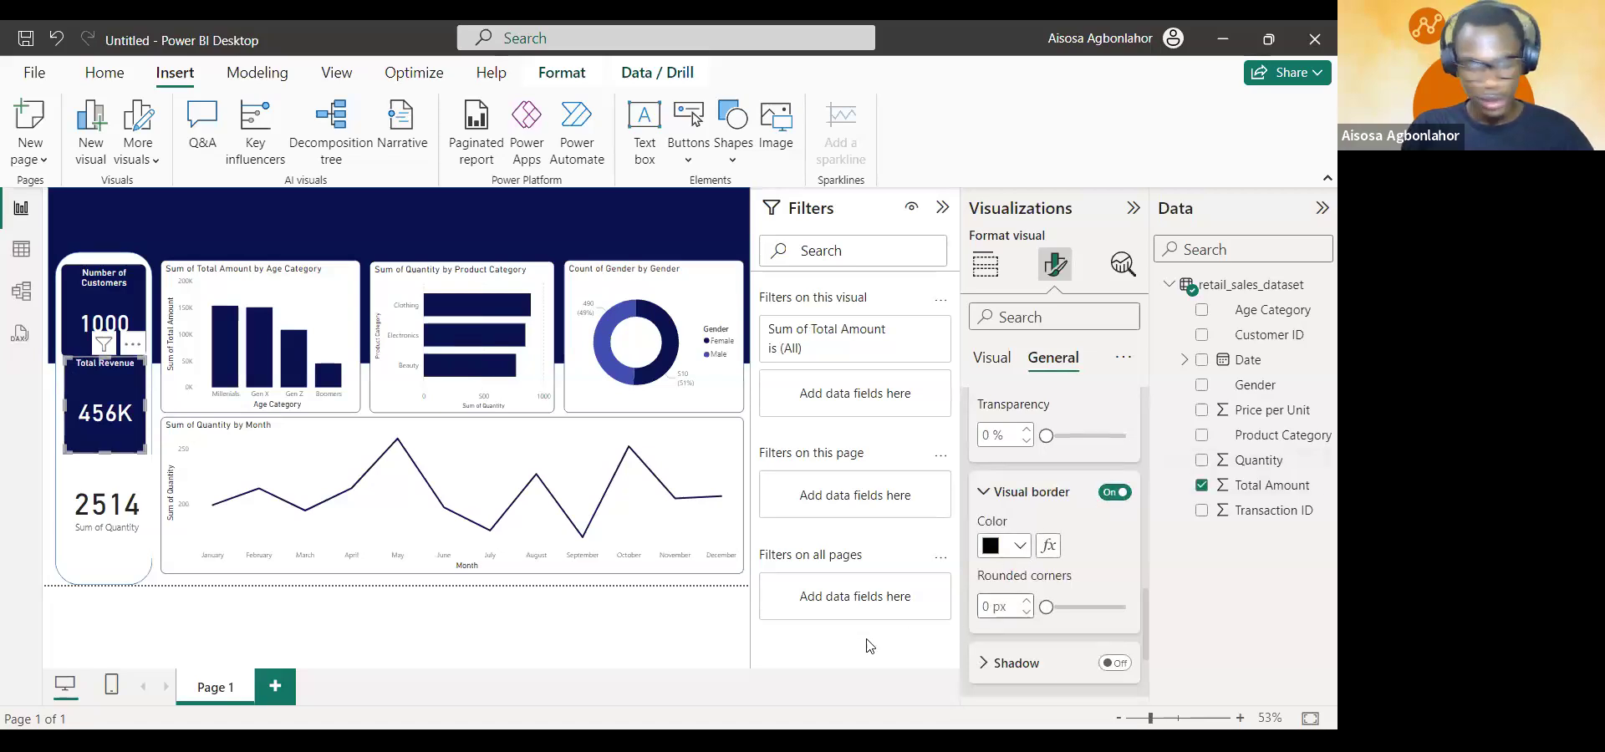
pyautogui.write('9')
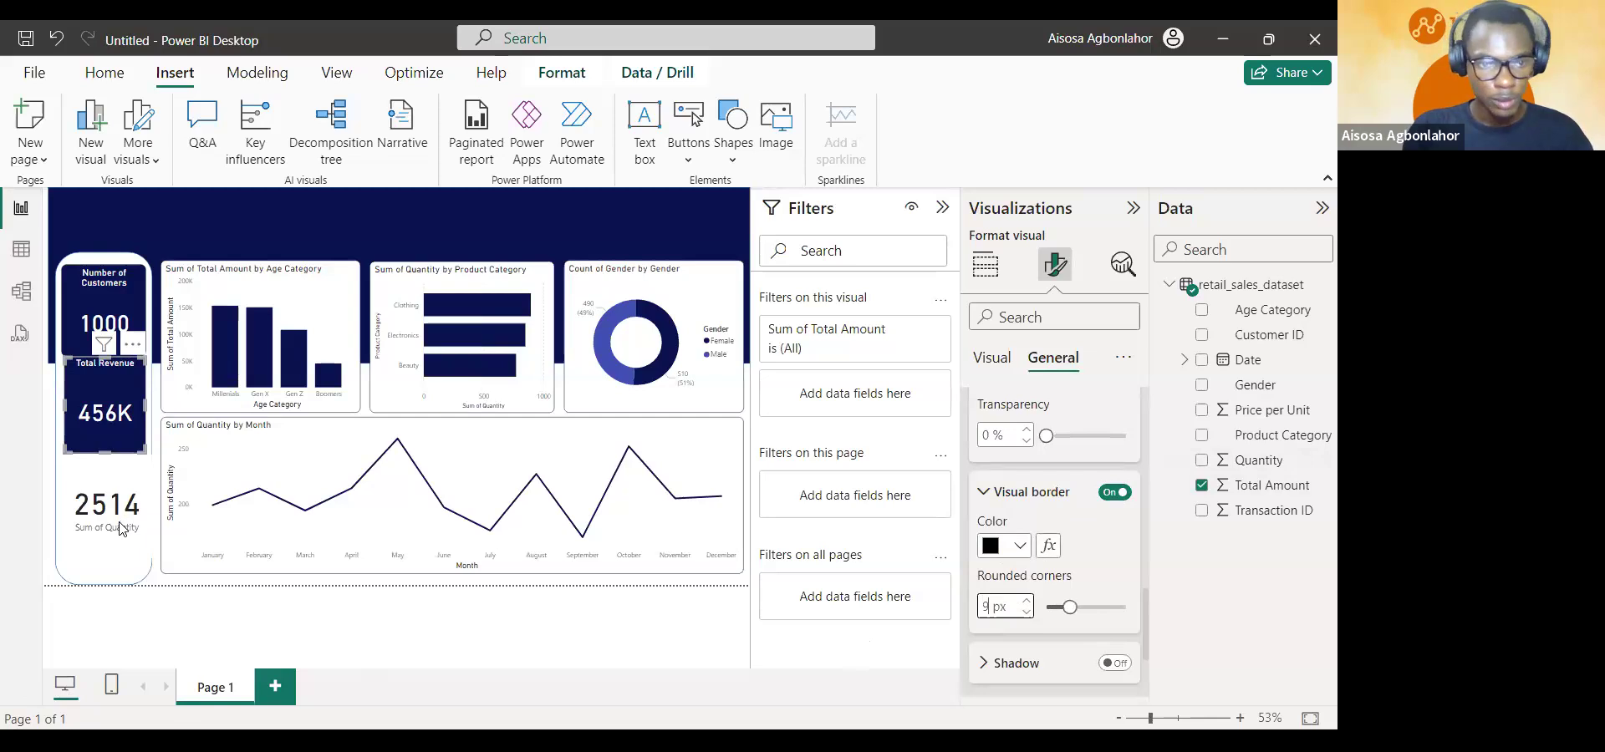
# - Give the quantity card a visual border with rounded corners and a dark navy background
pyautogui.click(120, 528)
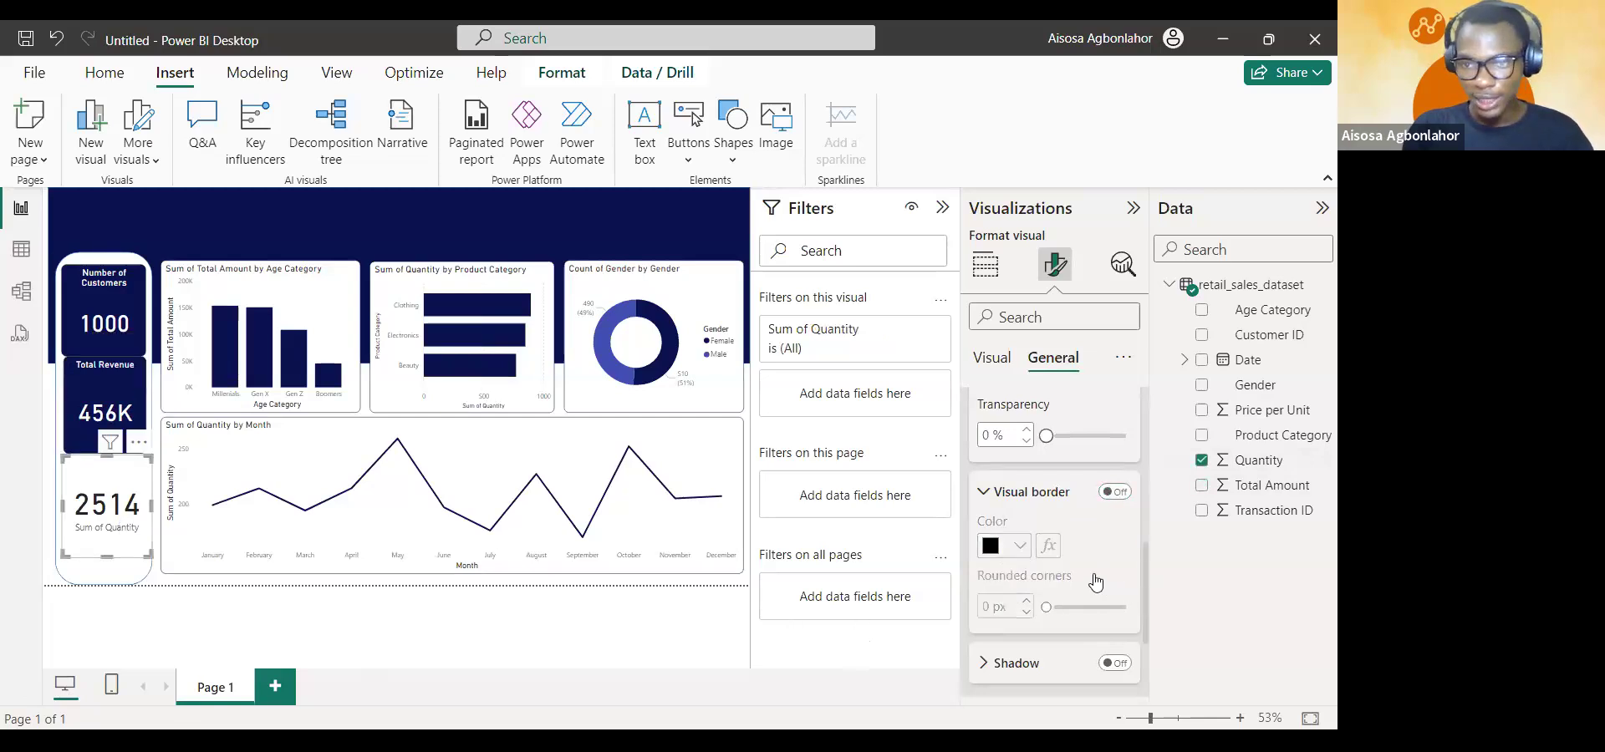
pyautogui.scroll(-2, 1096, 582)
pyautogui.scroll(1, 1120, 459)
pyautogui.click(1117, 448)
pyautogui.click(1002, 572)
pyautogui.scroll(3, 1026, 550)
pyautogui.click(1019, 561)
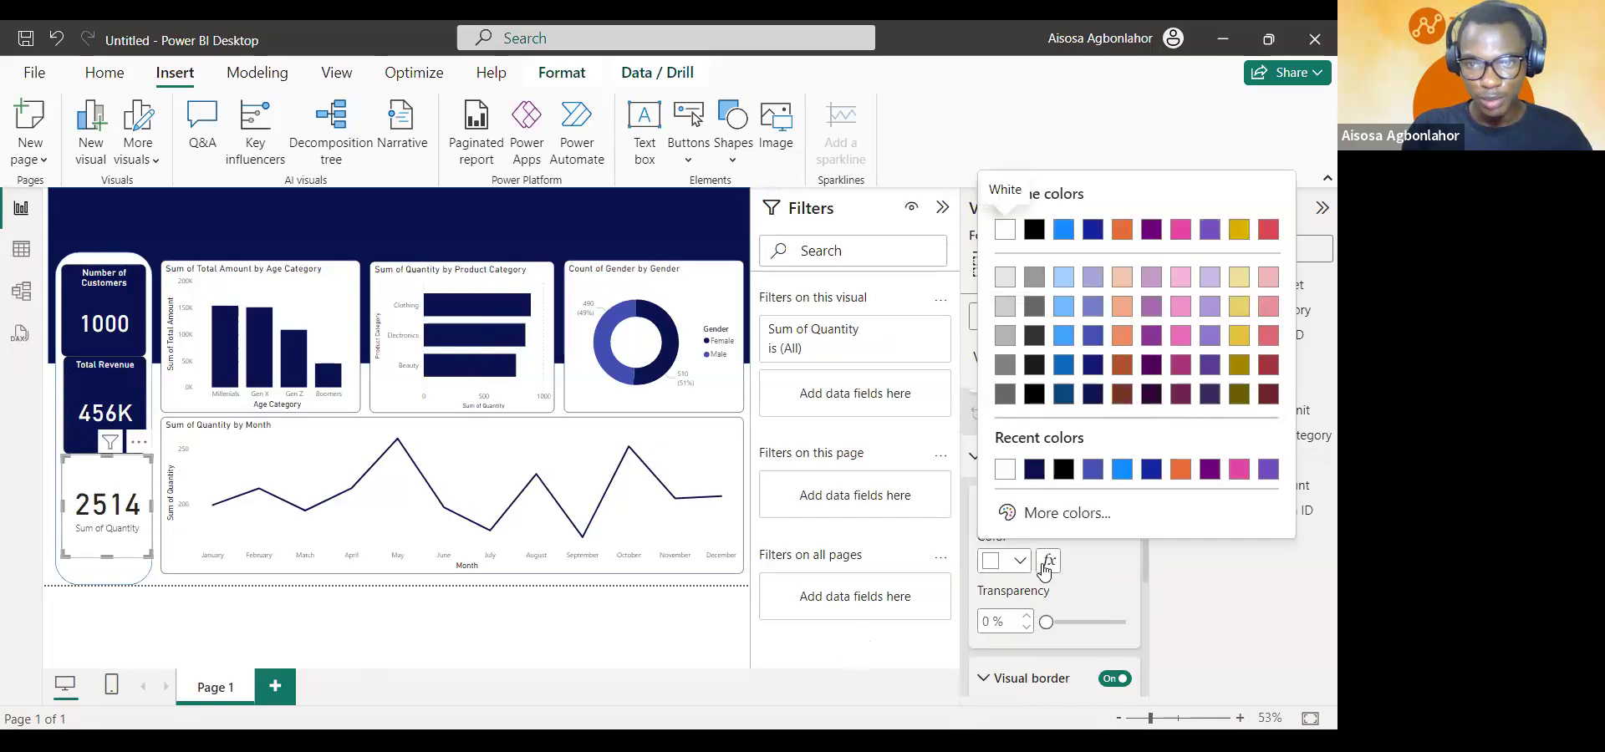
pyautogui.click(1033, 470)
# - Turn on the quantity card's title and set its text to "Quantity of Items"
pyautogui.scroll(3, 1014, 466)
pyautogui.scroll(2, 1014, 466)
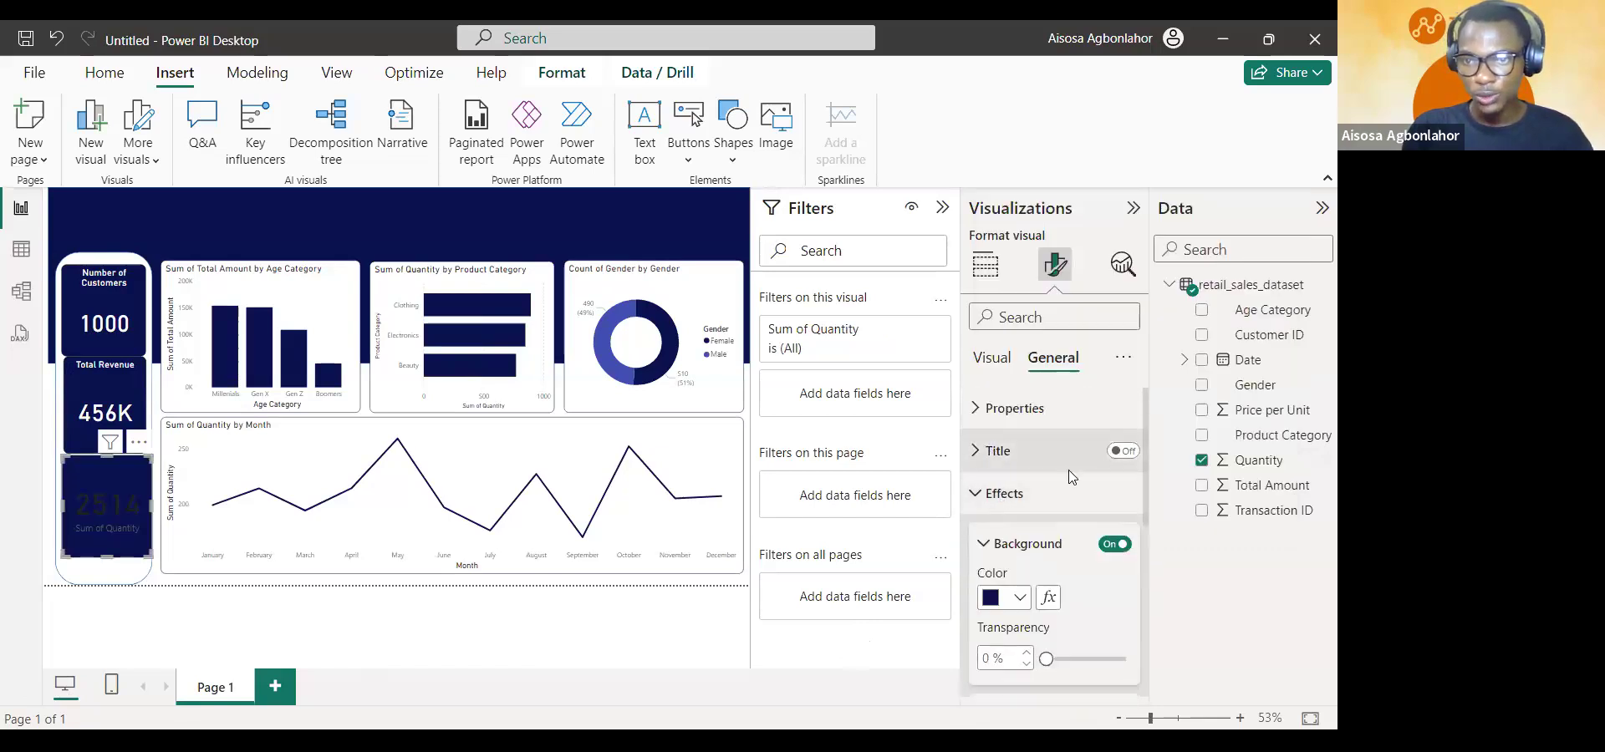
pyautogui.click(1095, 455)
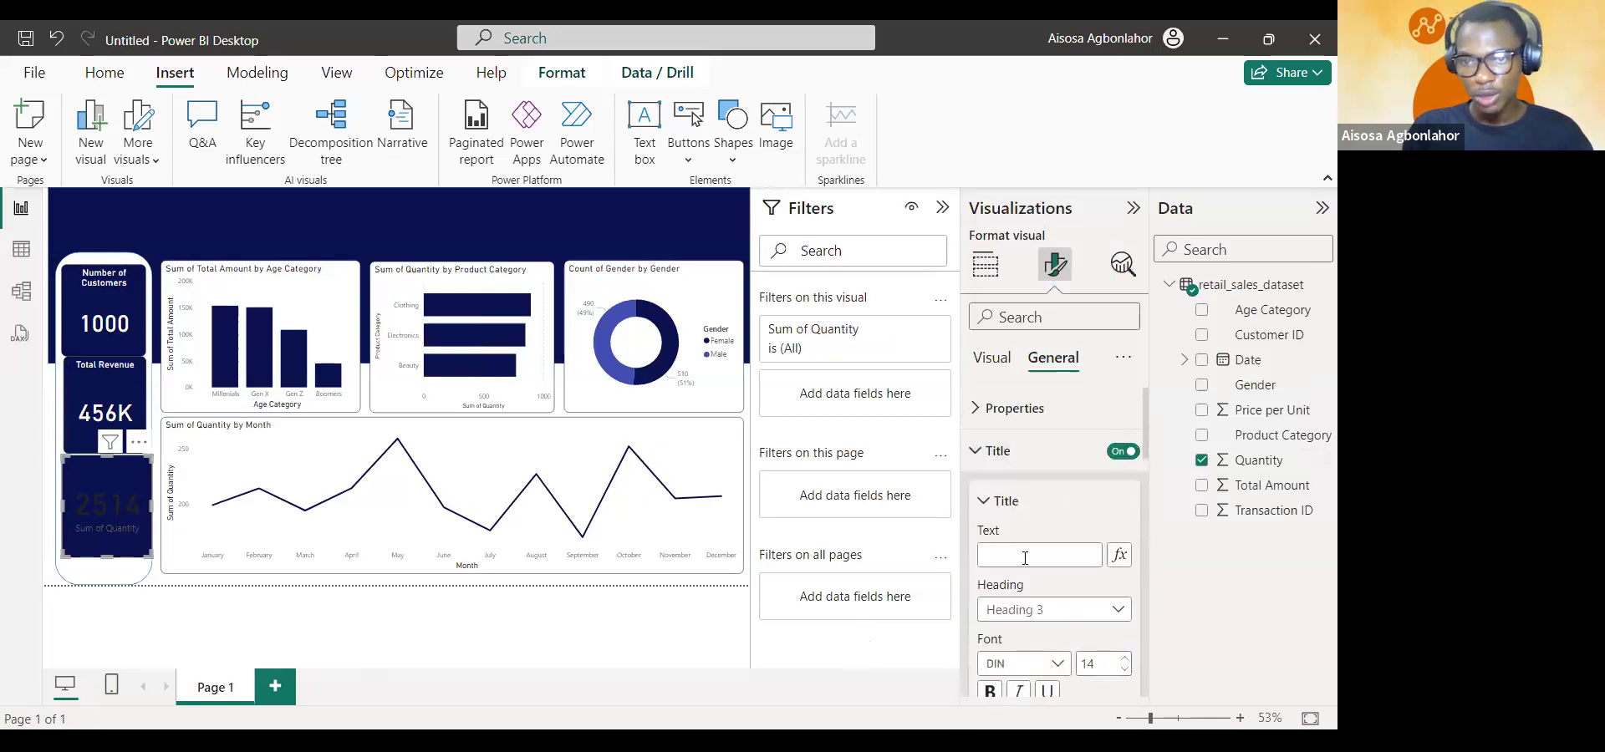
pyautogui.click(1025, 558)
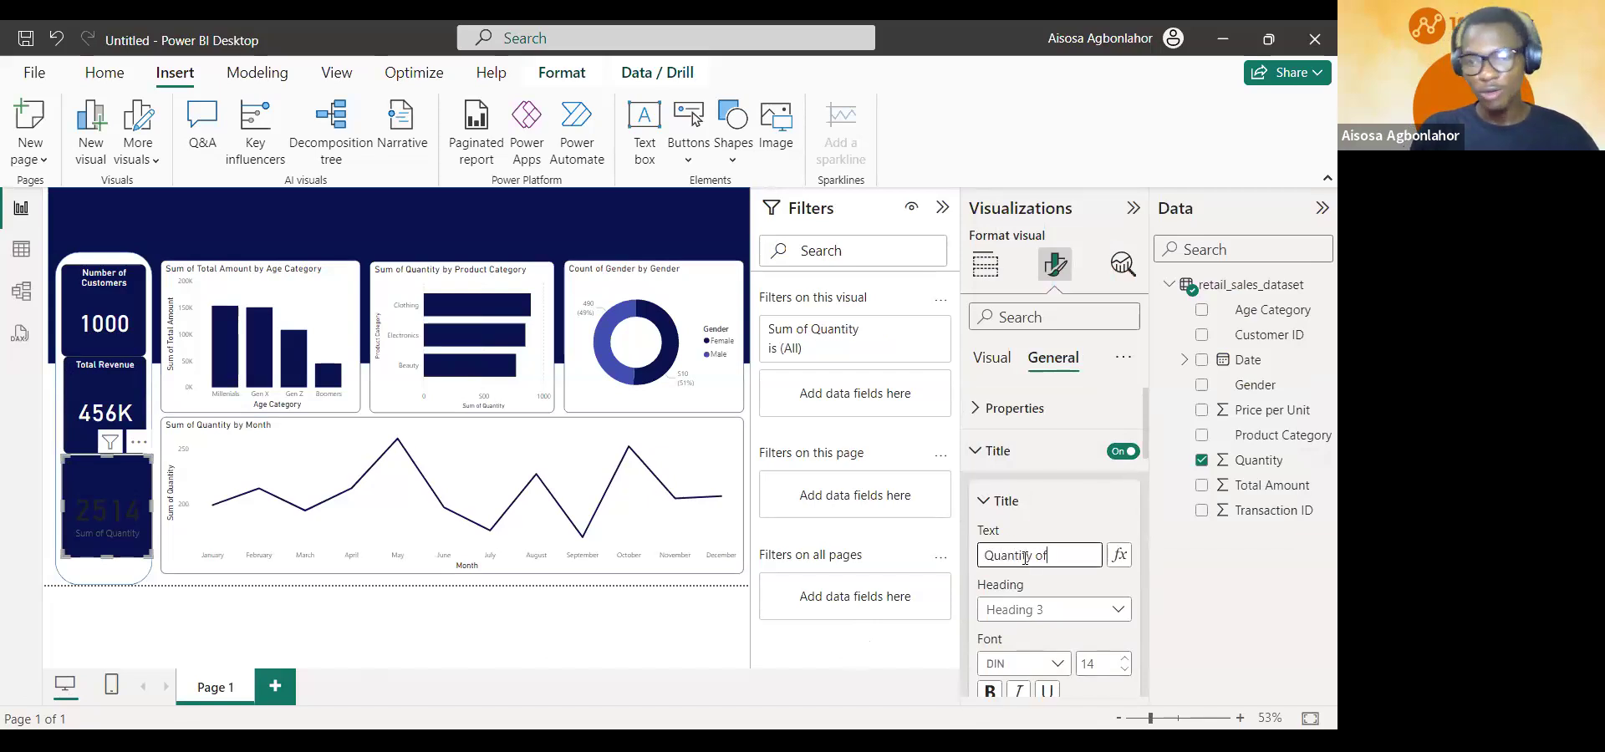
pyautogui.write('ems')
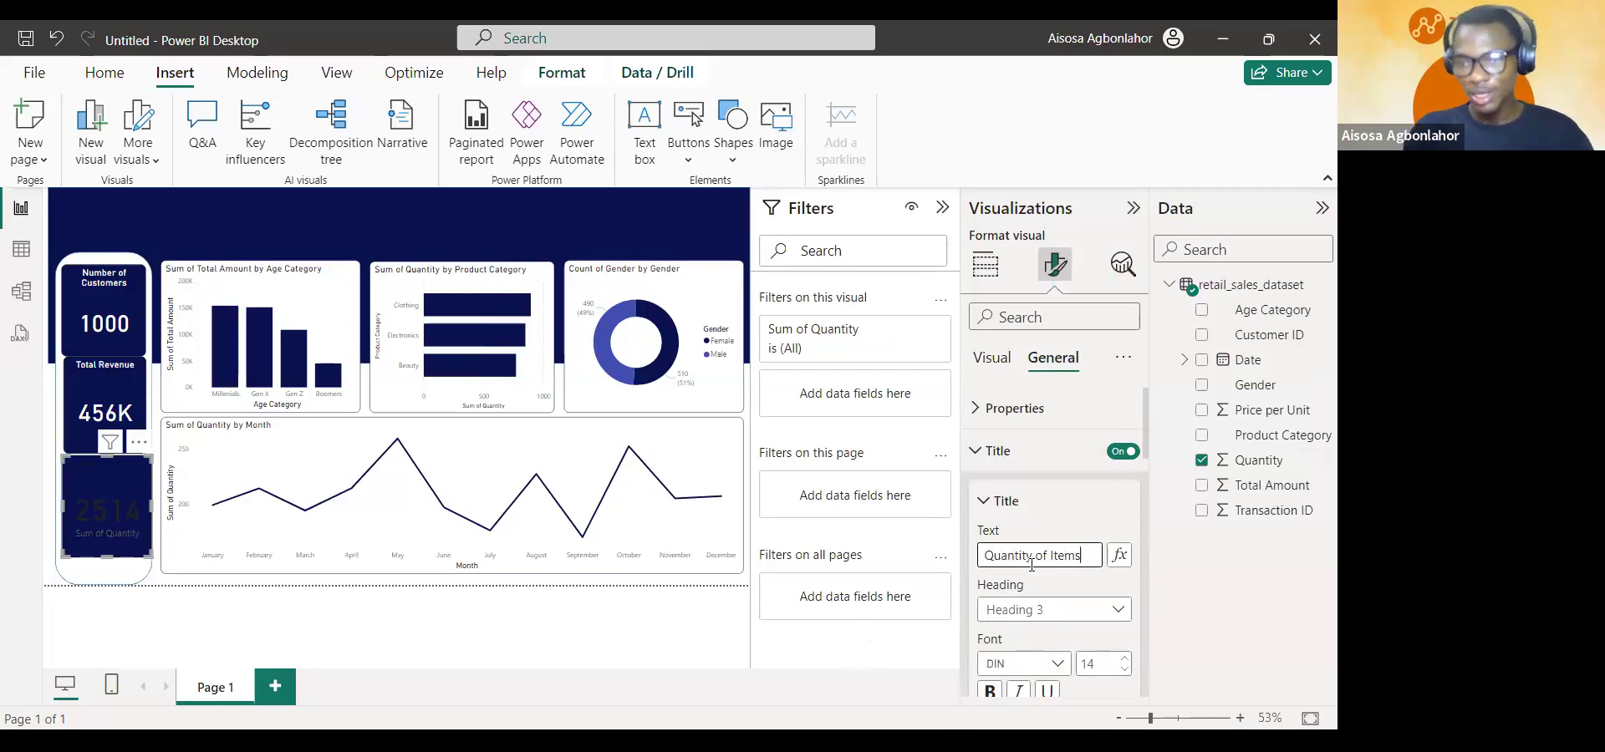
# - Color the "Quantity of Items" card title white and center it horizontally
pyautogui.scroll(-2, 1010, 615)
pyautogui.click(1012, 611)
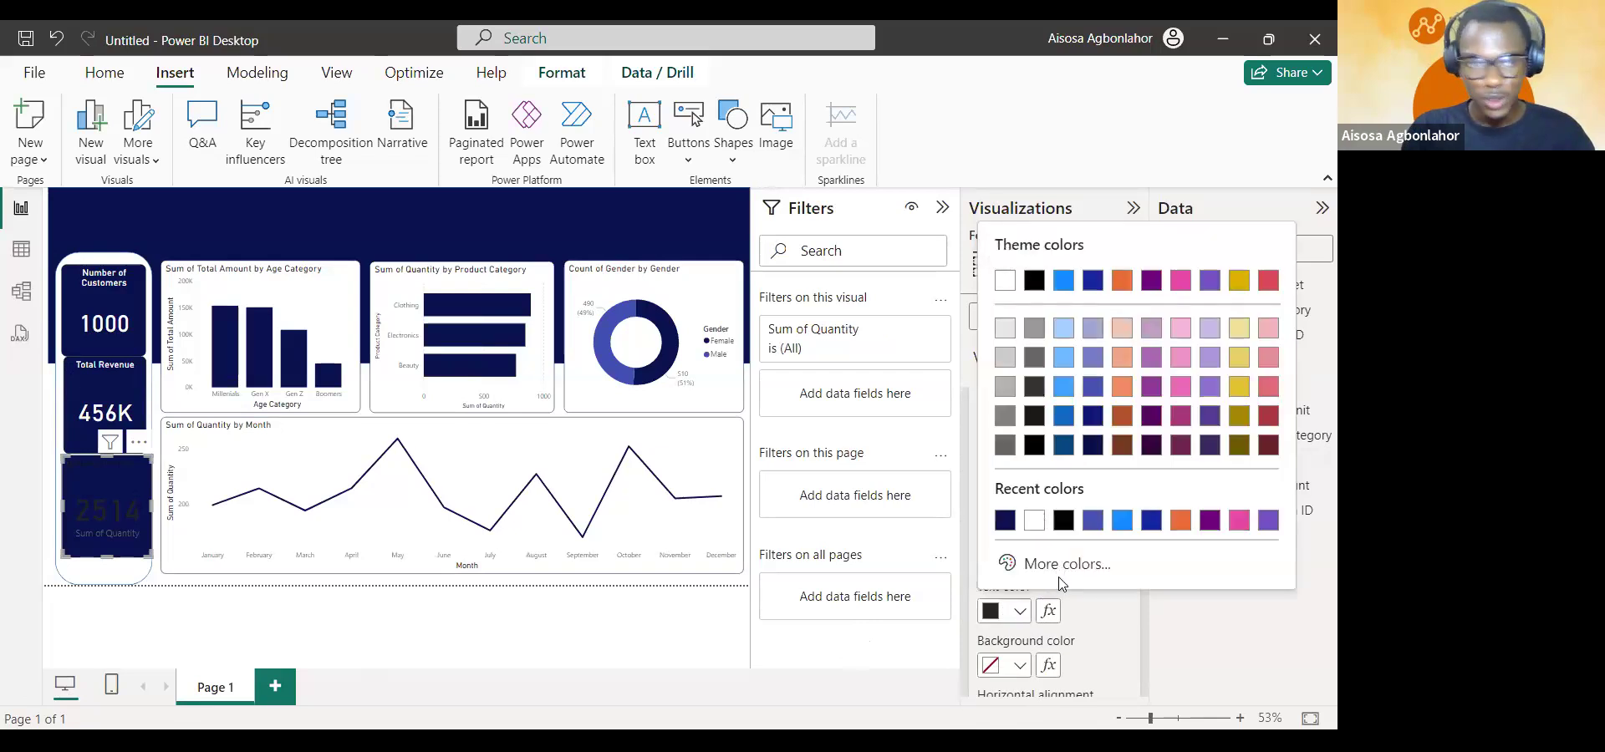
pyautogui.click(1014, 276)
pyautogui.scroll(2, 1013, 412)
pyautogui.scroll(2, 1013, 411)
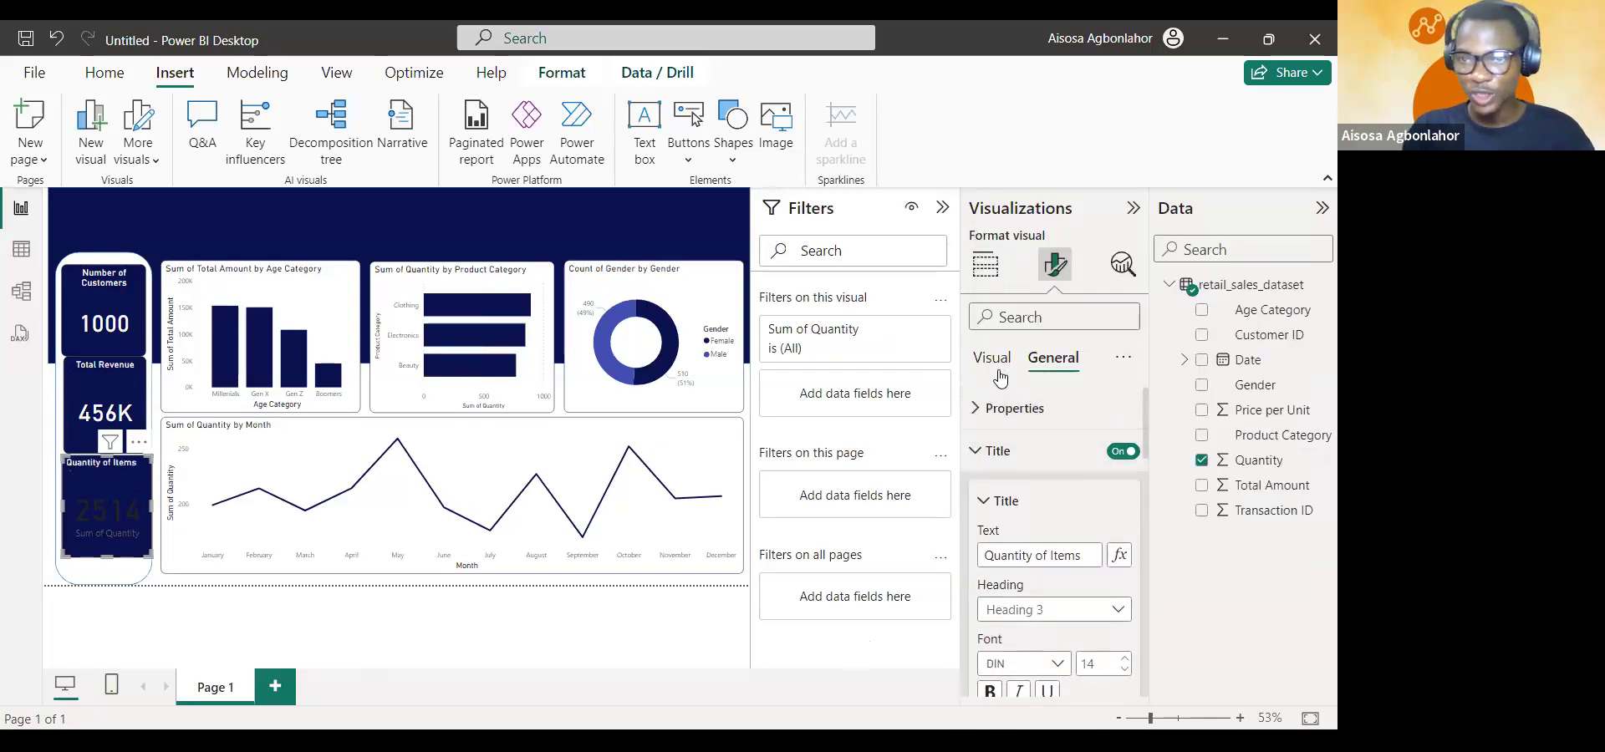
pyautogui.click(993, 358)
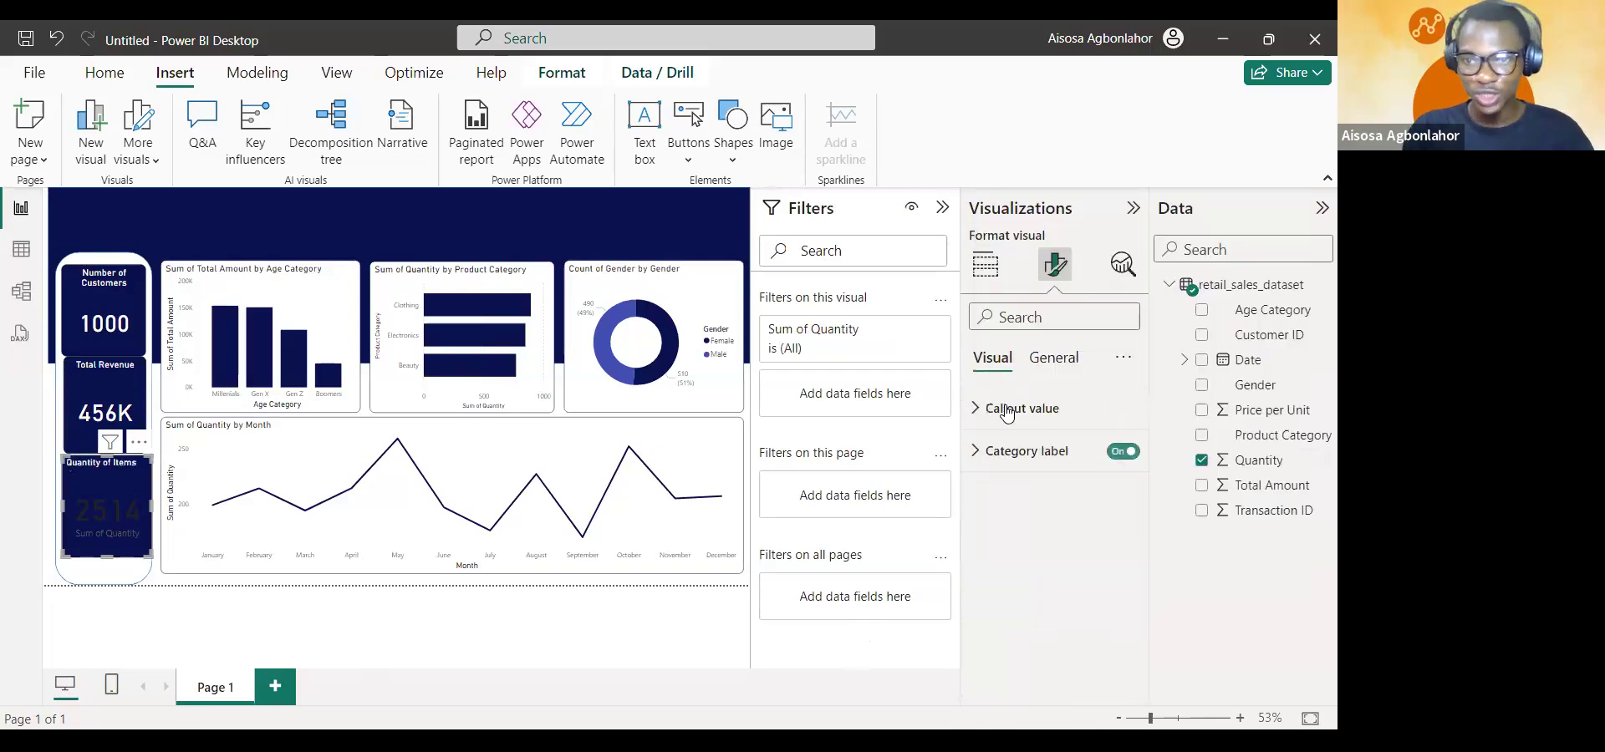
pyautogui.click(1053, 358)
pyautogui.scroll(-3, 1049, 539)
pyautogui.scroll(-2, 1050, 543)
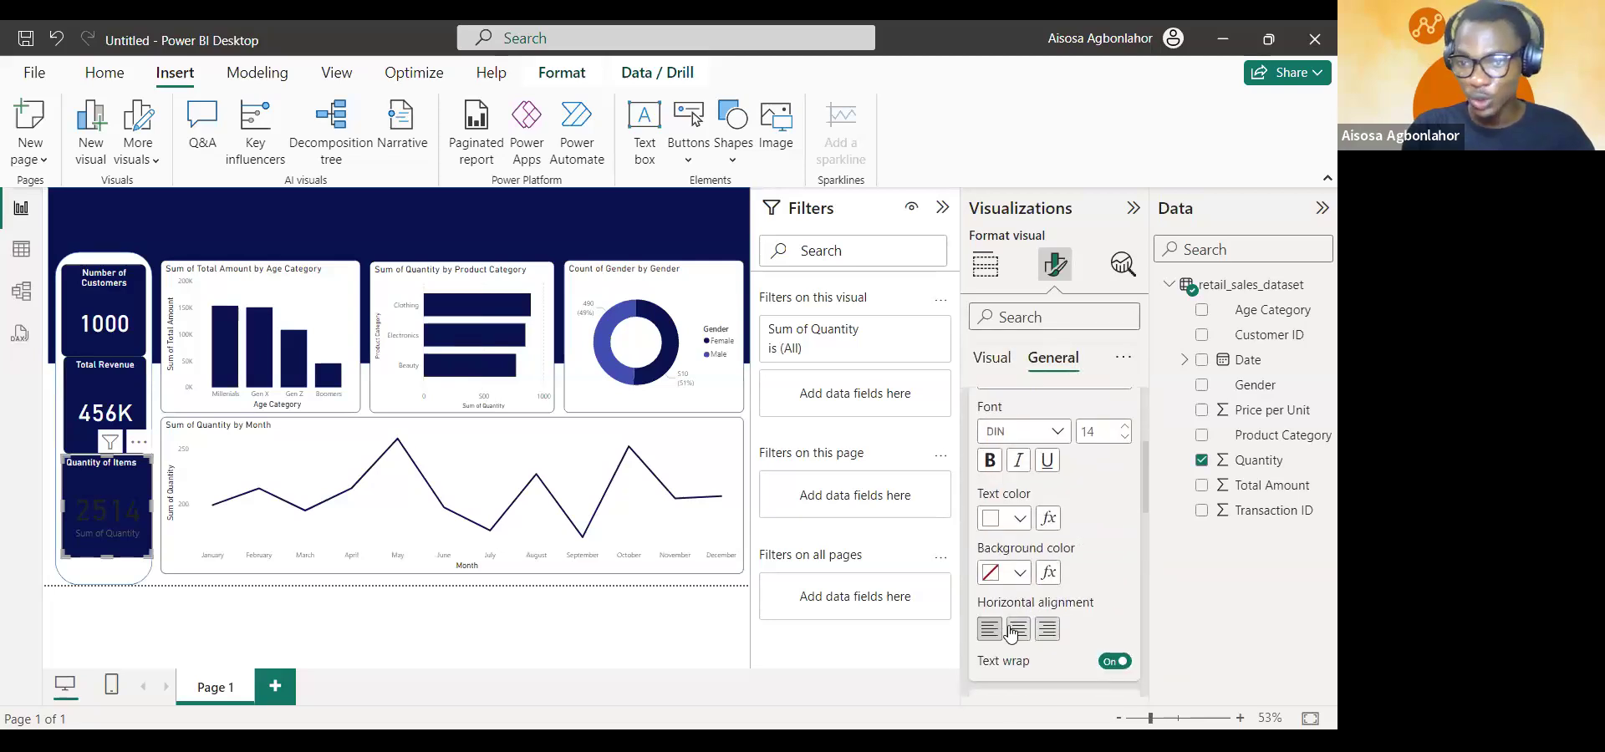
pyautogui.scroll(5, 1056, 531)
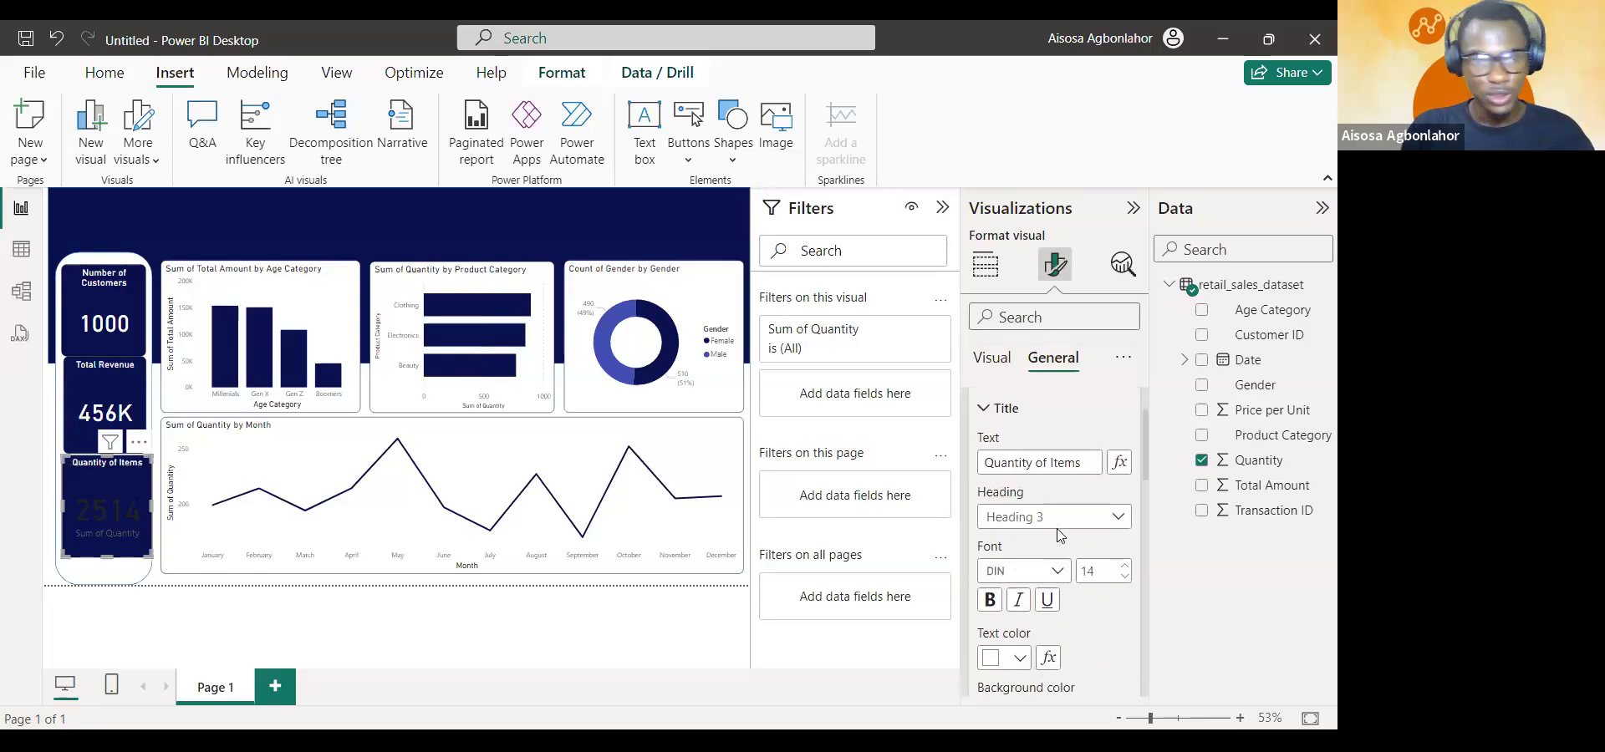
# - Turn off the quantity card's category label and make its callout value white with a font size of 35
pyautogui.click(1002, 367)
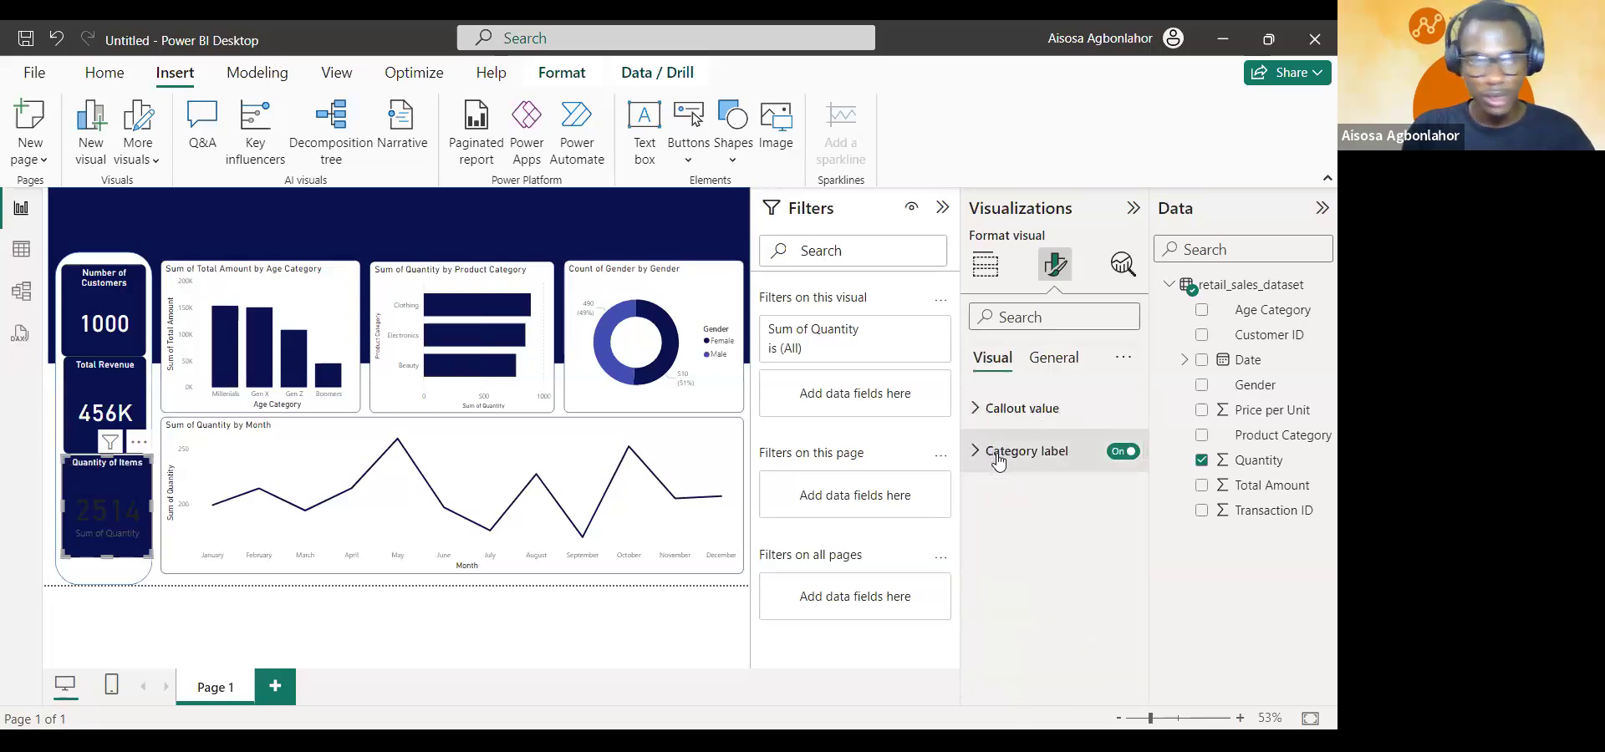
pyautogui.click(1000, 460)
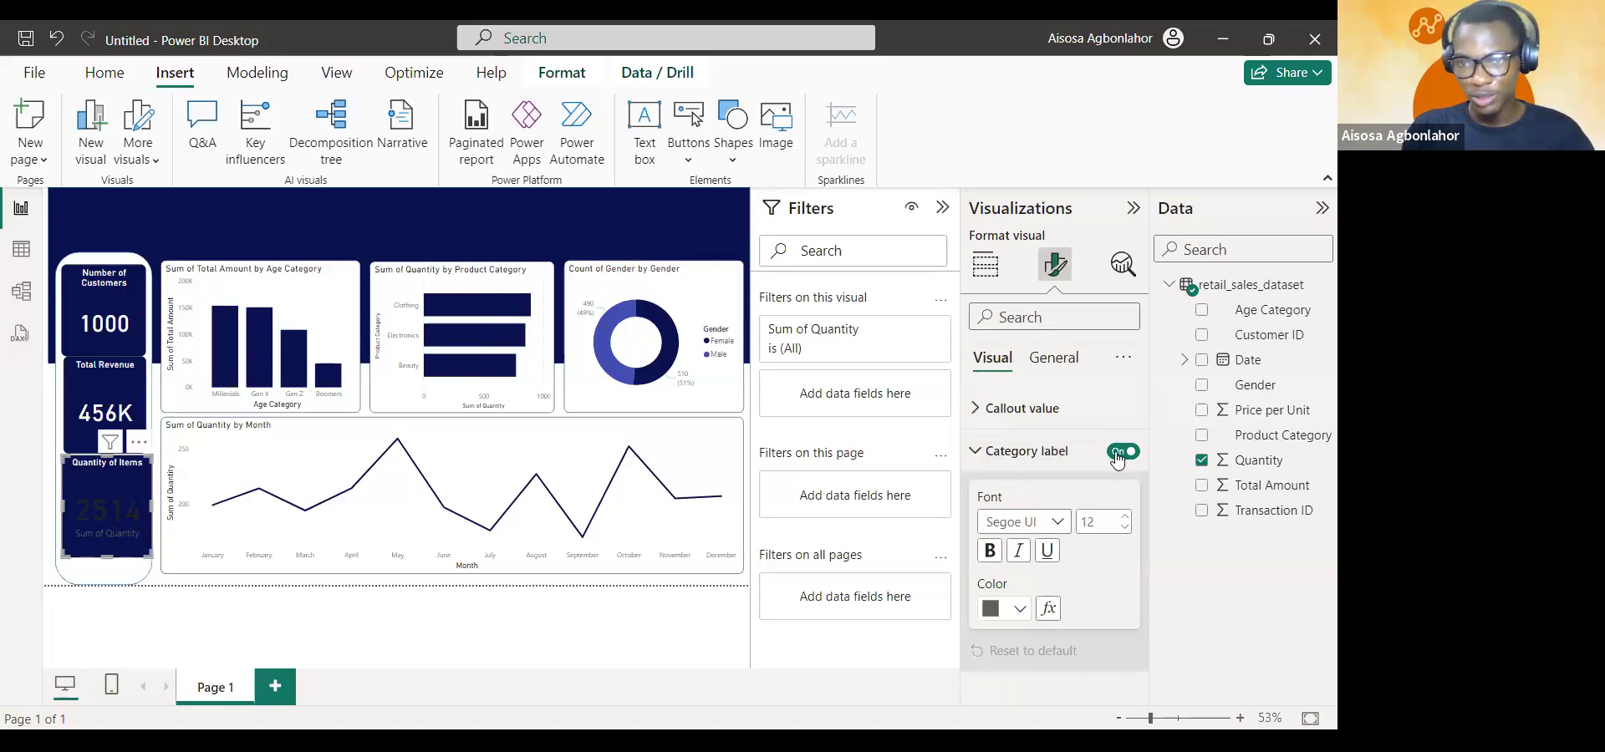
pyautogui.click(1051, 411)
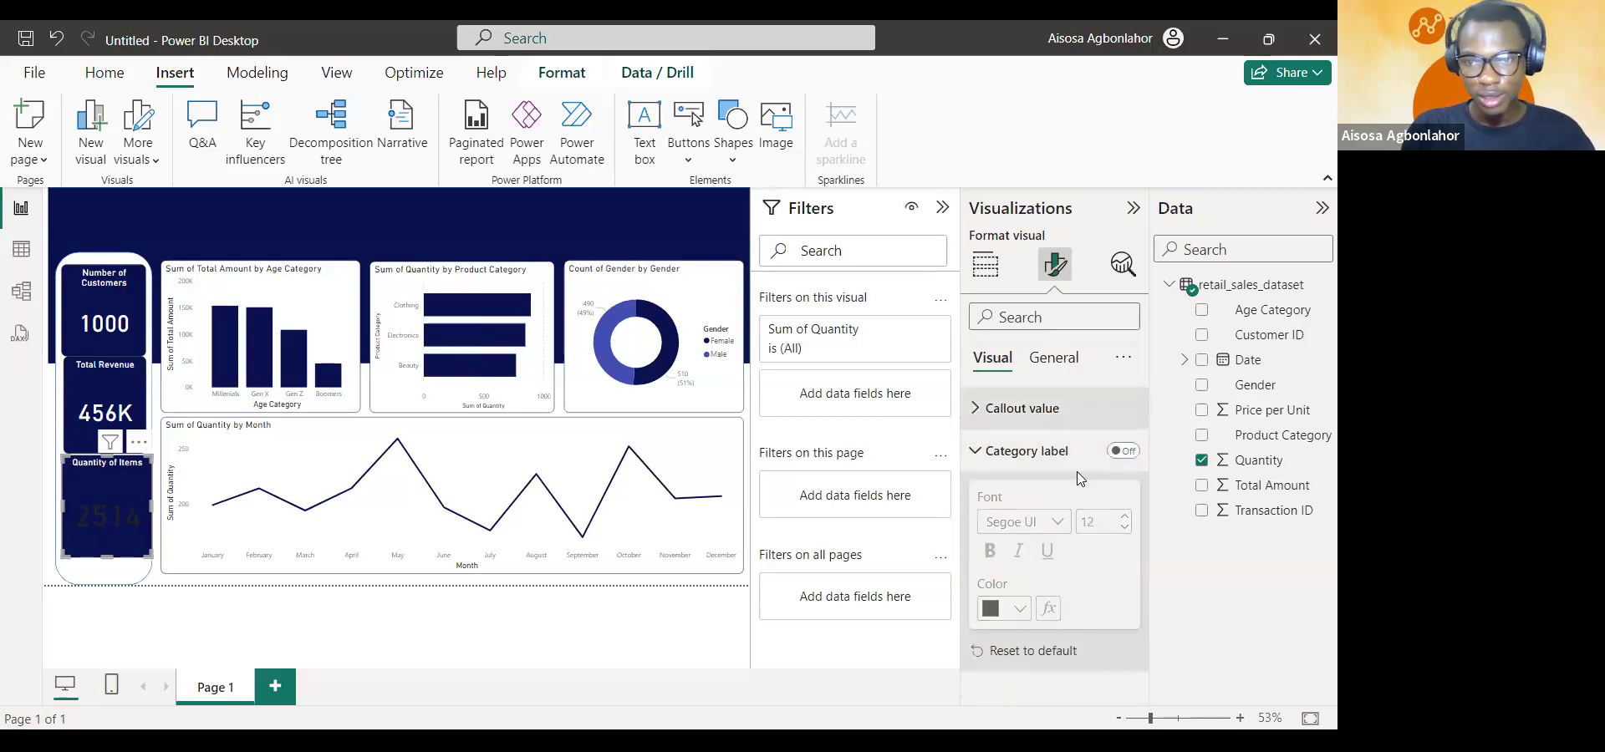
pyautogui.click(1027, 567)
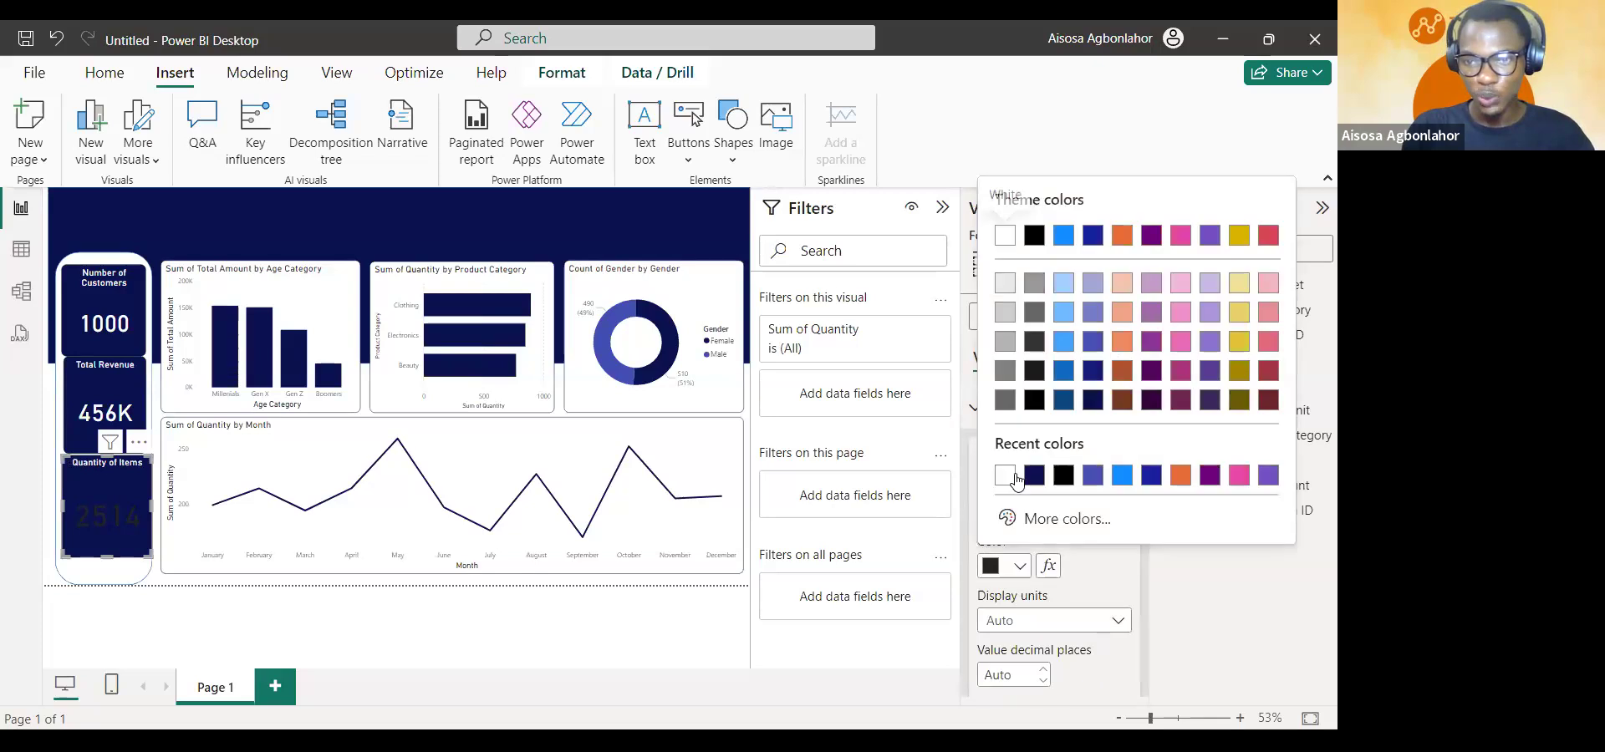
pyautogui.click(1006, 476)
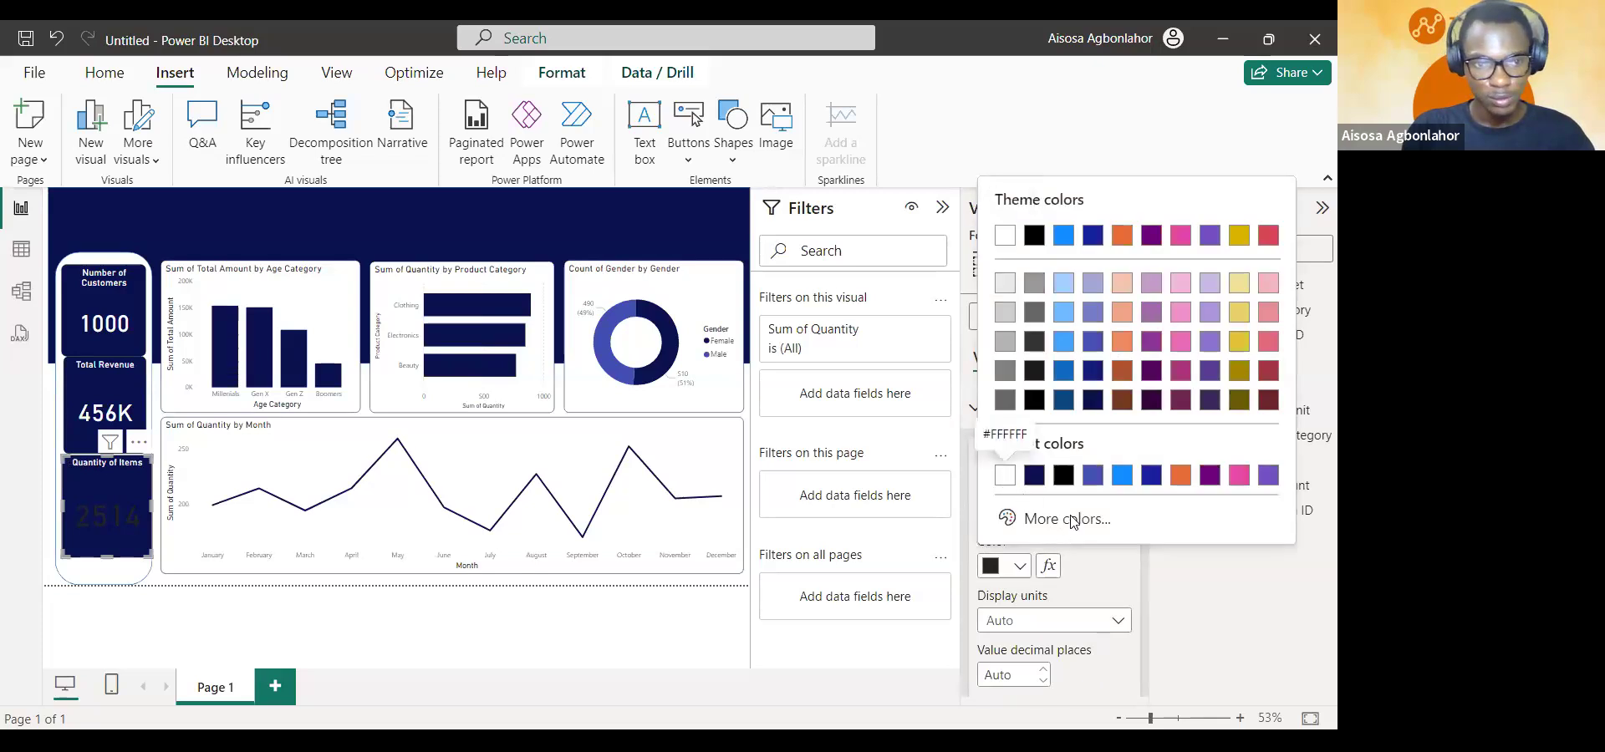
pyautogui.doubleClick(1097, 473)
pyautogui.write('35')
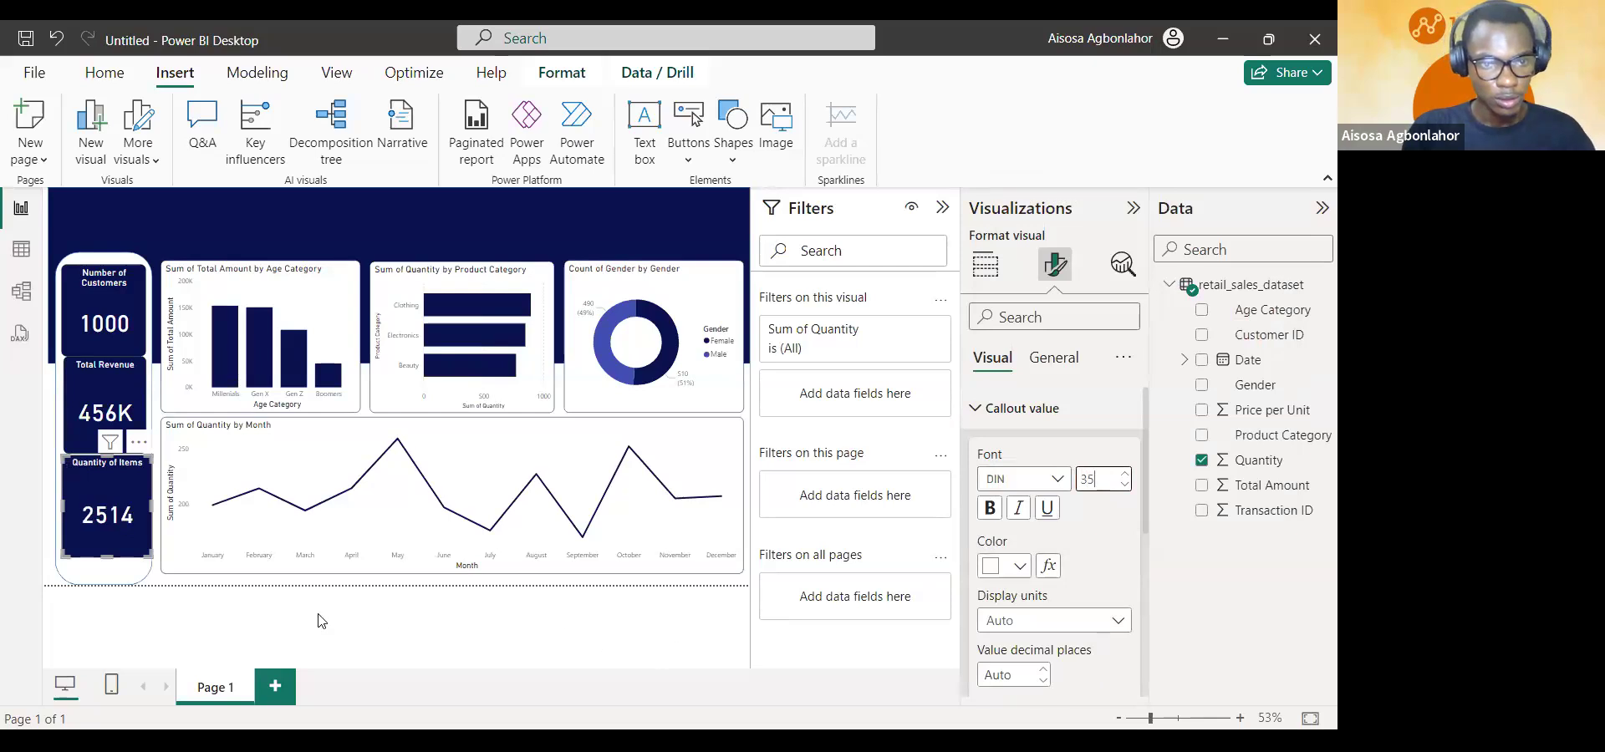
pyautogui.click(449, 625)
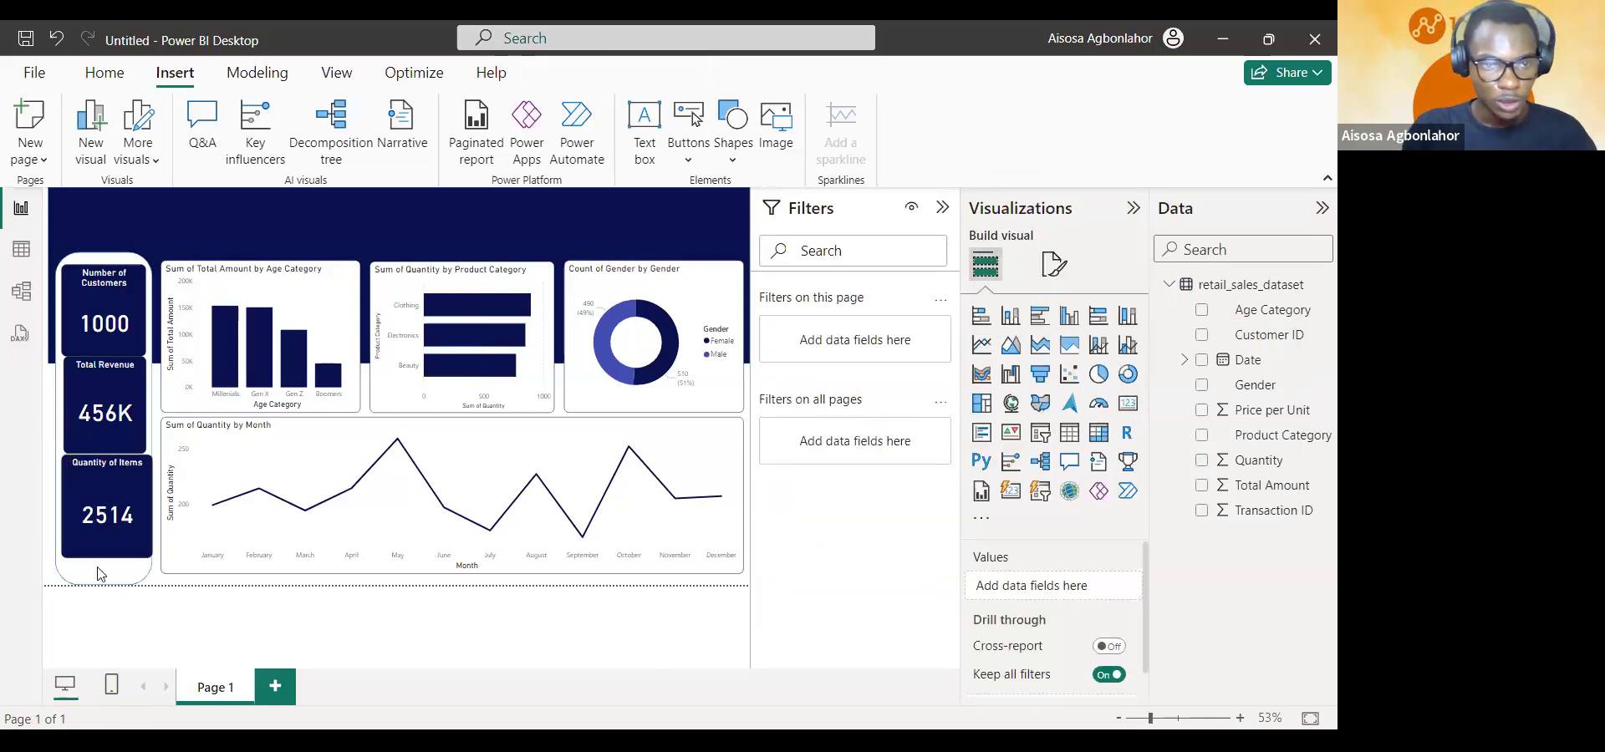
# - Narrow the Quantity of Items card and move it down slightly, and nudge the Total Revenue card down to open gaps between the cards
pyautogui.click(139, 557)
pyautogui.moveTo(151, 556); pyautogui.dragTo(91, 534)
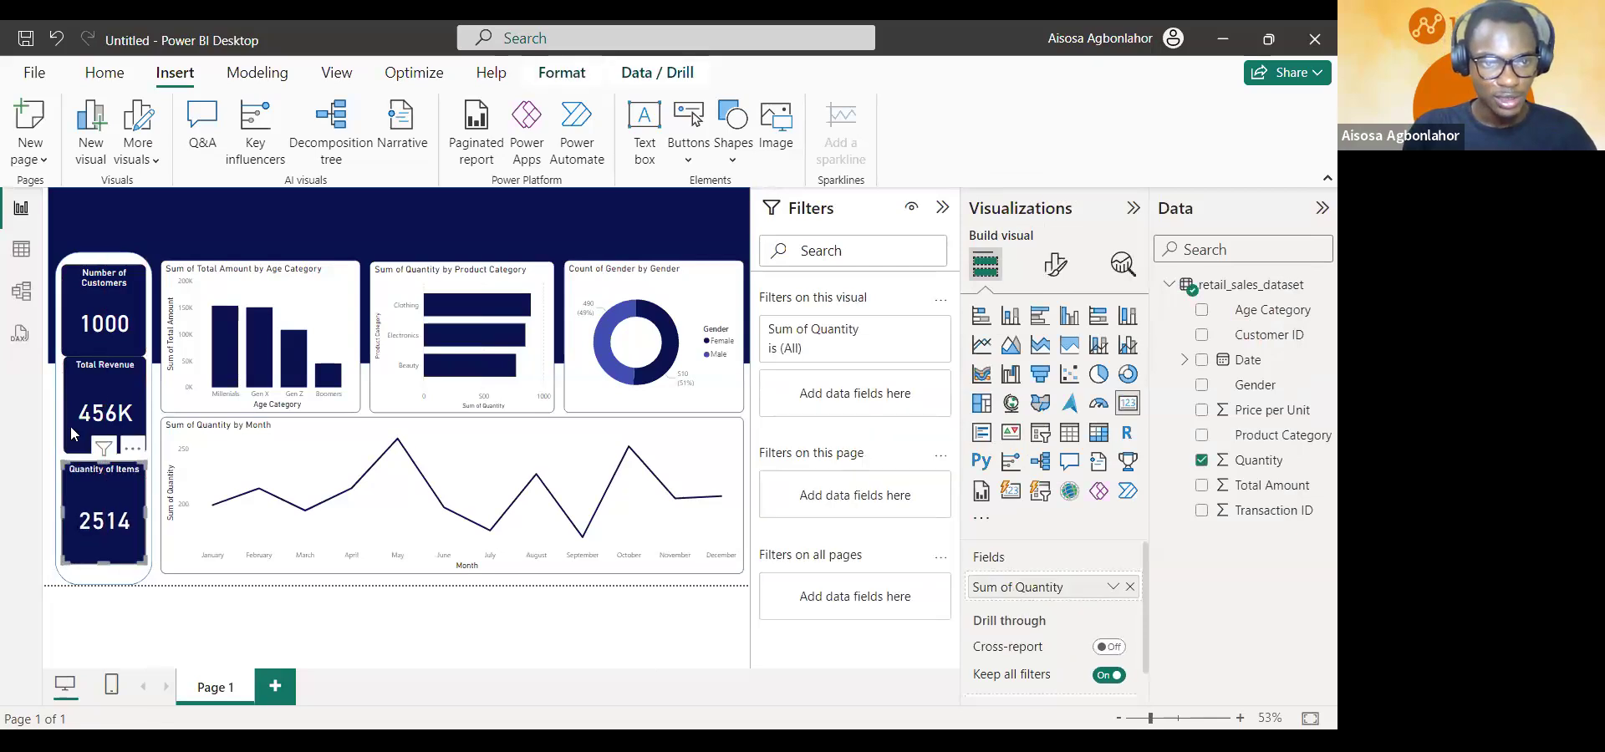
pyautogui.click(67, 430)
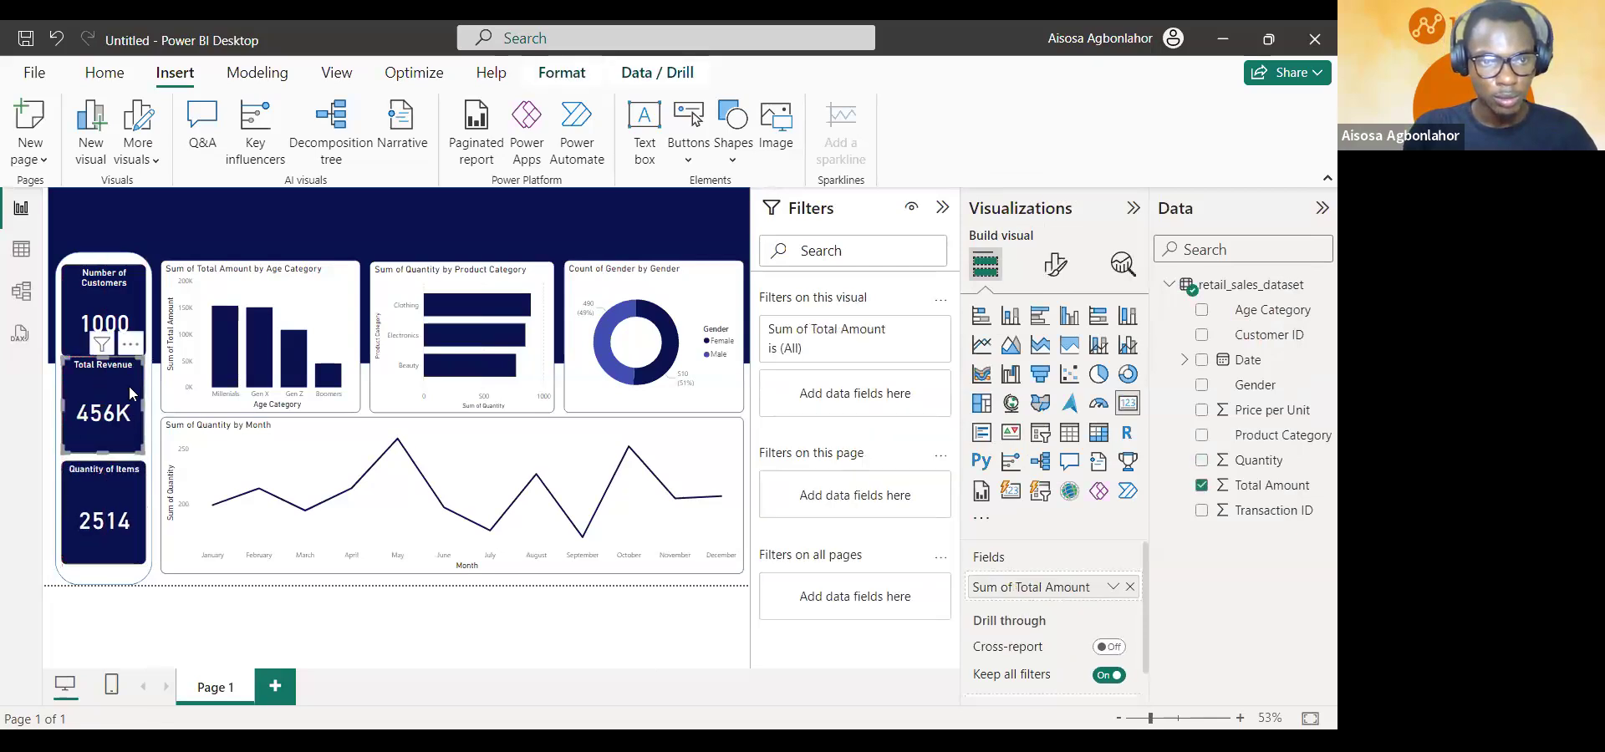
pyautogui.press('Down')
pyautogui.press('Down')
pyautogui.press('Down')
pyautogui.press('Down')
pyautogui.press('Down')
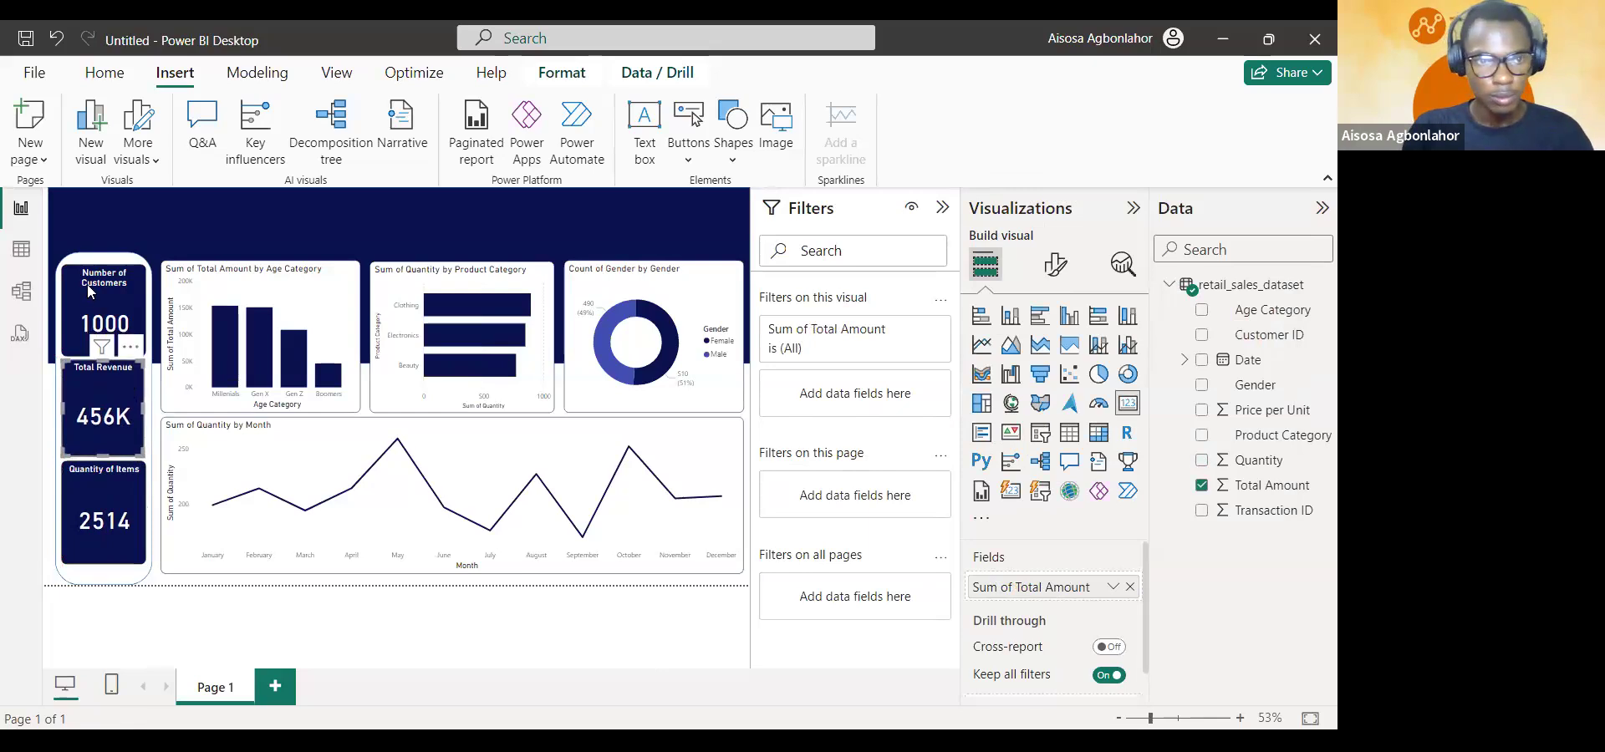
# - Narrow the Number of Customers card slightly to match the width of the cards below it
pyautogui.click(144, 346)
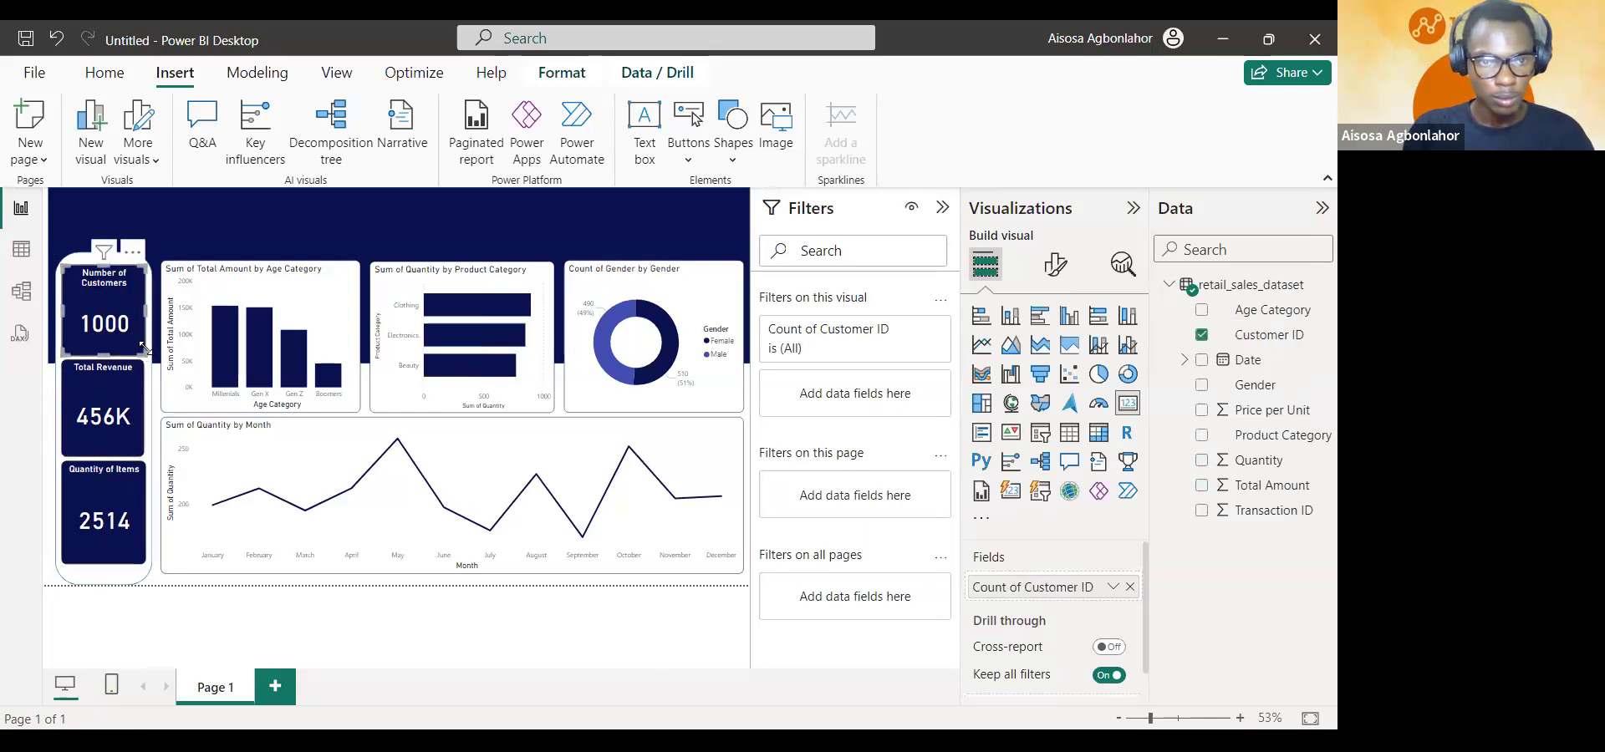
pyautogui.moveTo(146, 354); pyautogui.dragTo(143, 354)
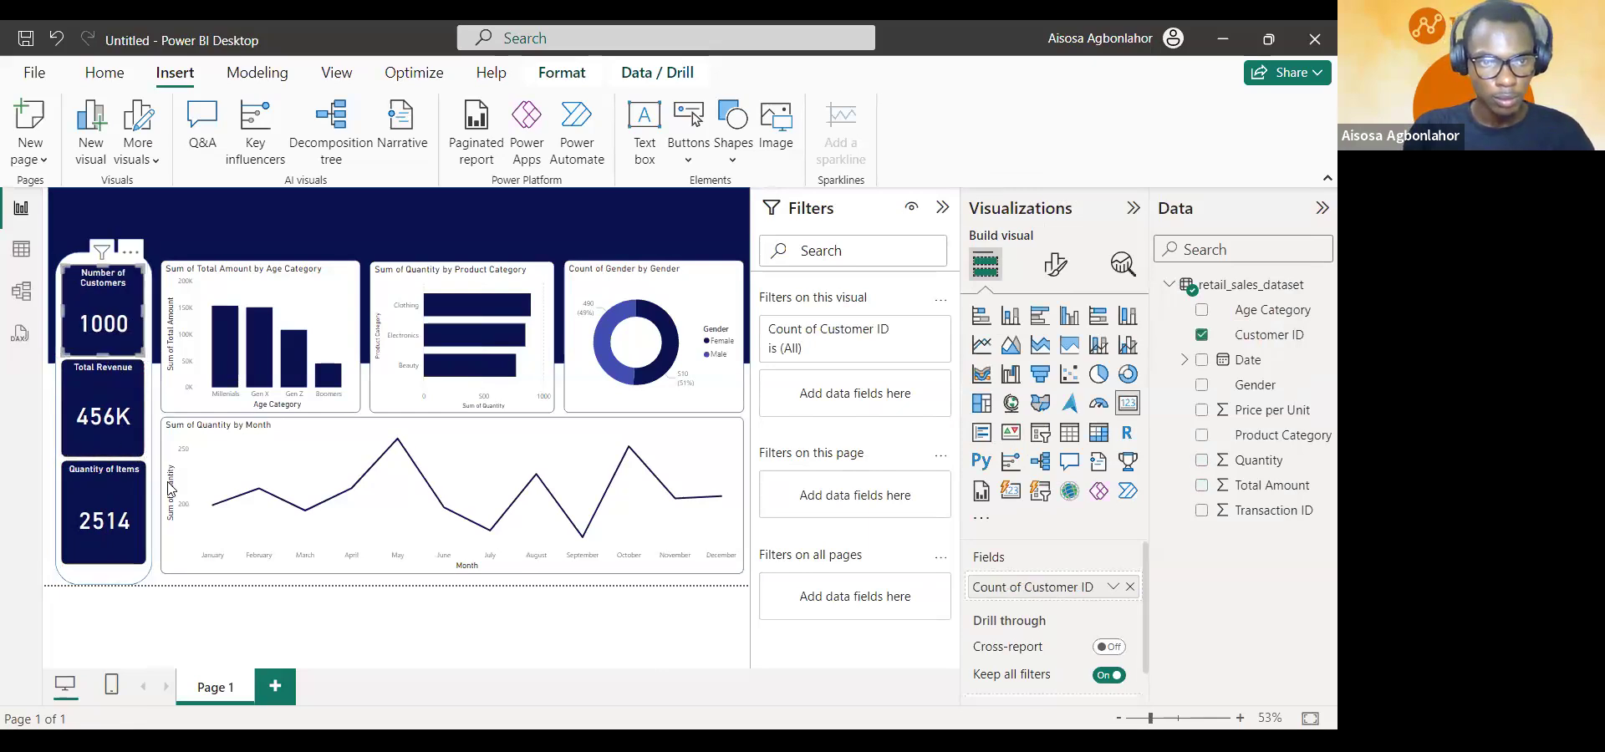
pyautogui.click(240, 614)
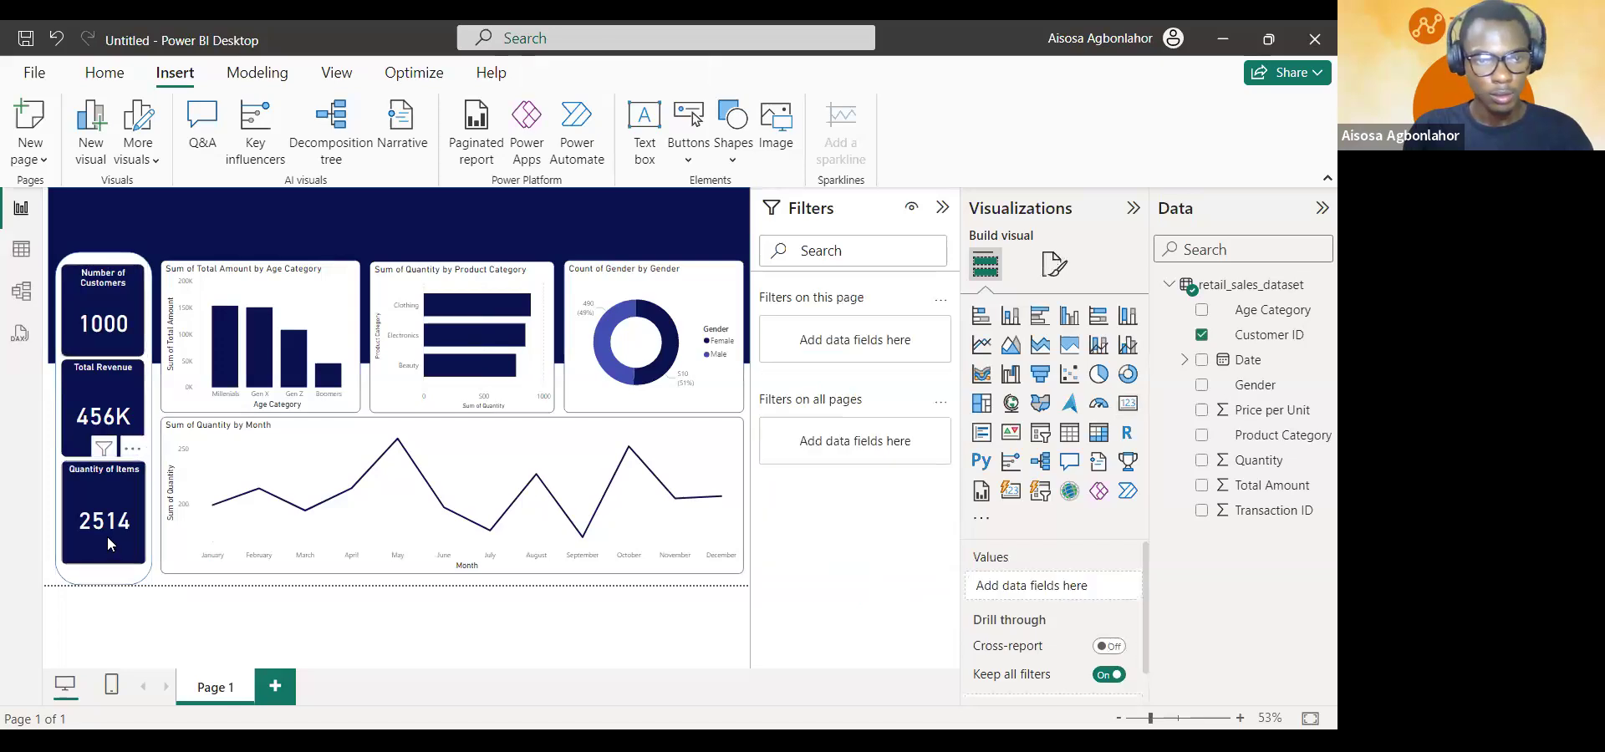
# - Move the Quantity of Items and Total Revenue cards slightly further down to space the three cards evenly
pyautogui.click(108, 545)
pyautogui.click(97, 446)
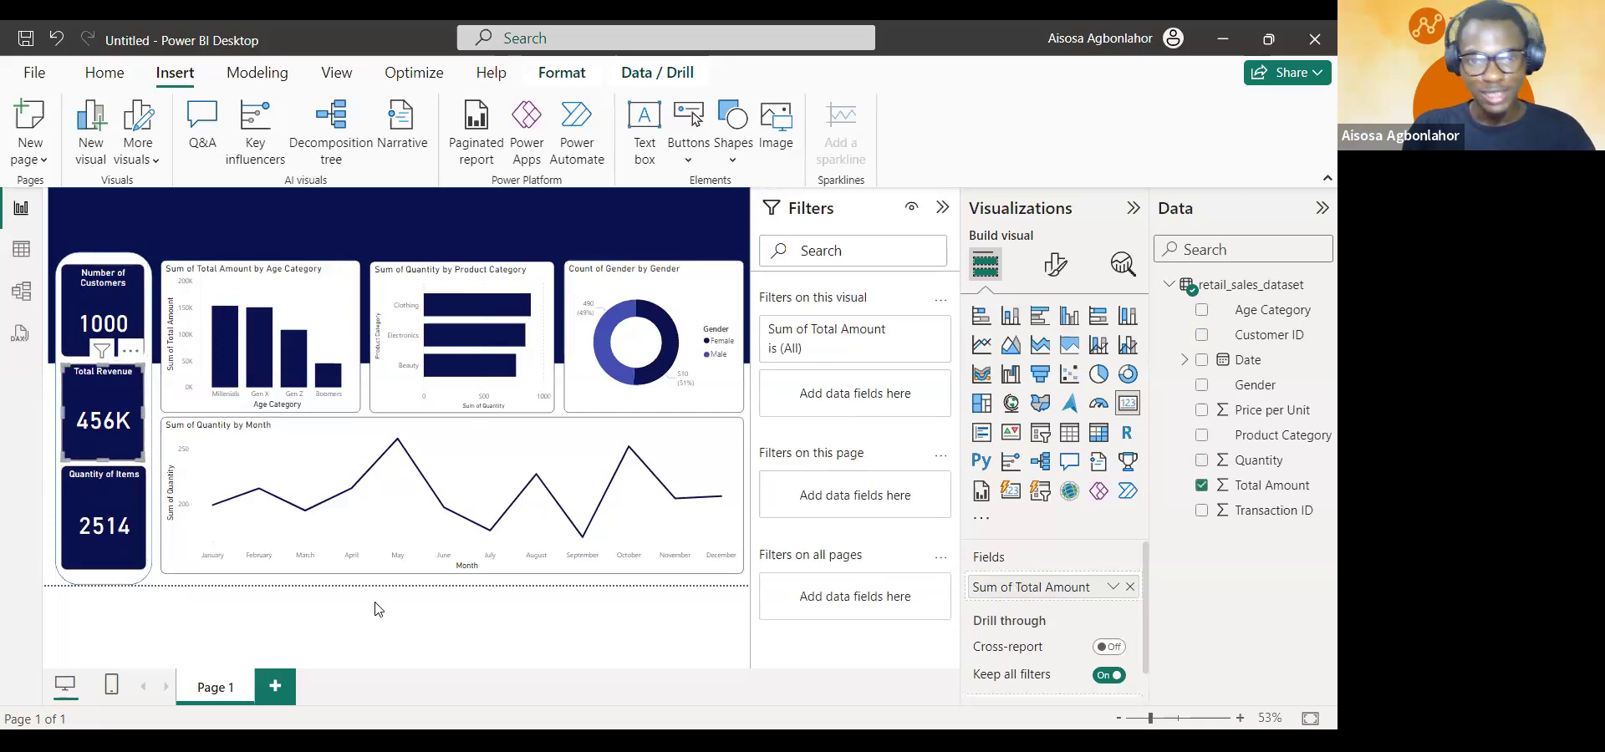
pyautogui.click(583, 611)
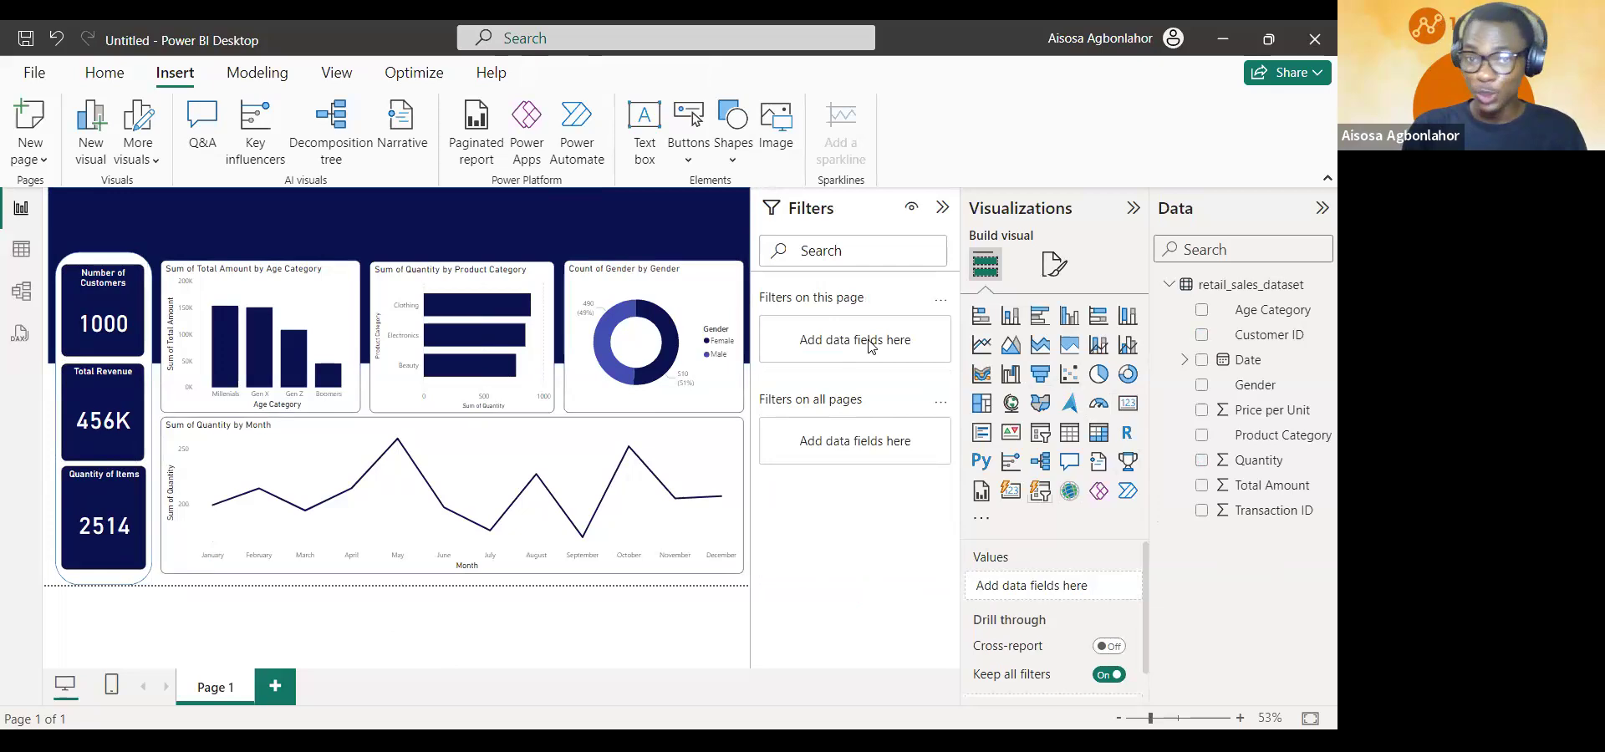
# - Add a Product Category slicer and fit it at a reduced height into the navy banner above the gender donut chart
pyautogui.moveTo(709, 325)
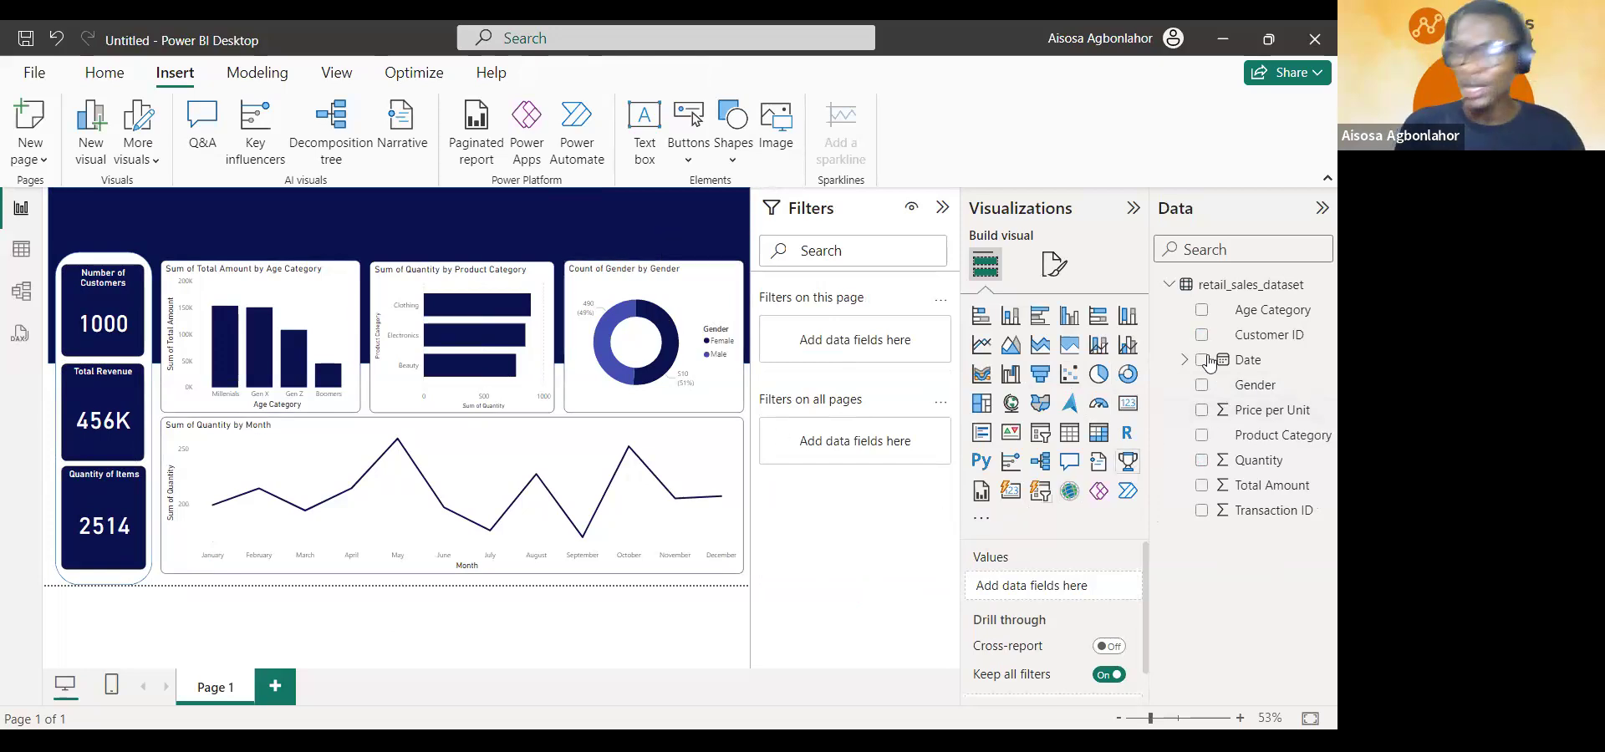
pyautogui.click(1041, 435)
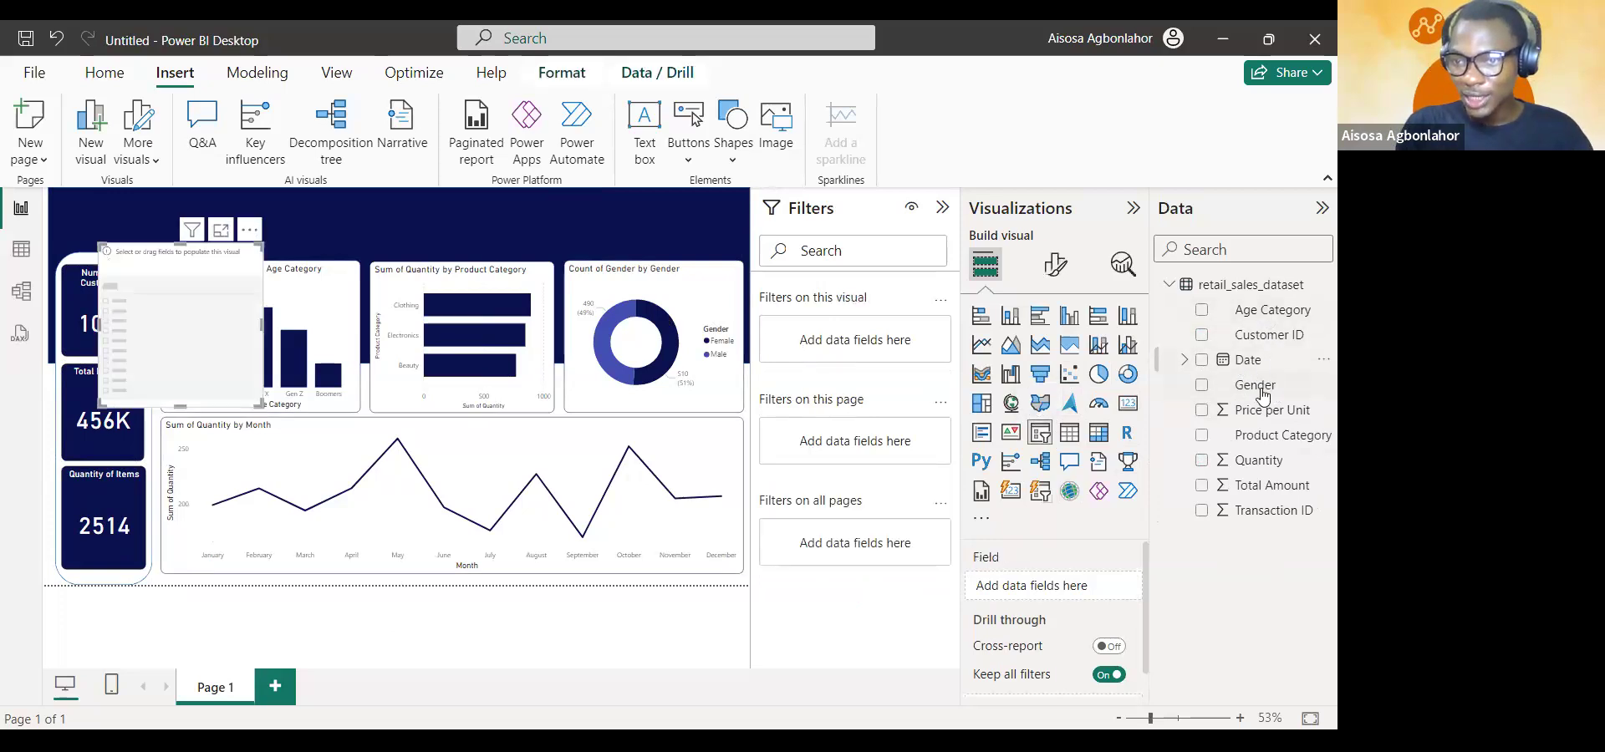
pyautogui.moveTo(1152, 505); pyautogui.dragTo(1029, 592)
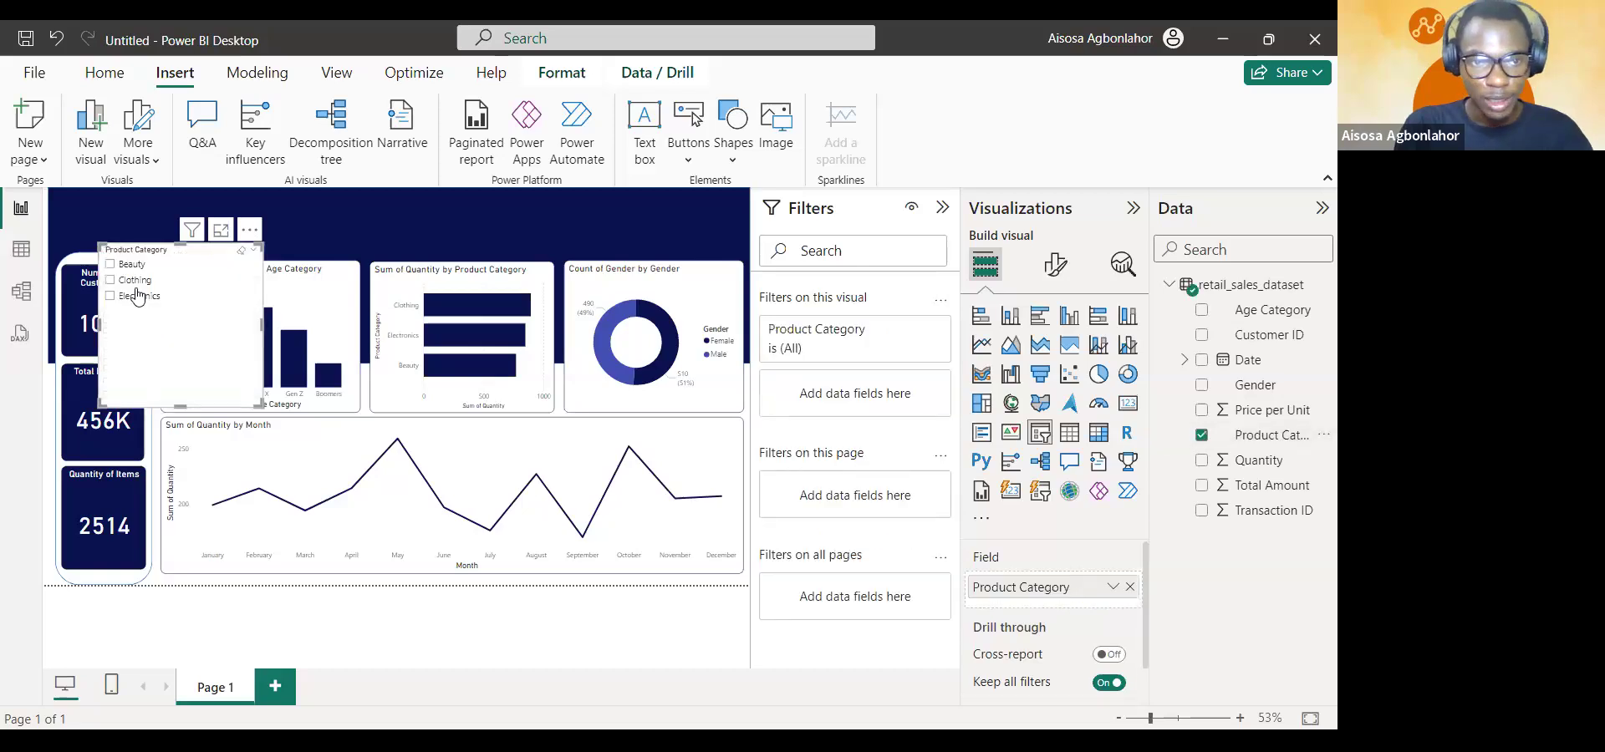
pyautogui.moveTo(253, 400); pyautogui.dragTo(243, 322)
pyautogui.moveTo(192, 266); pyautogui.dragTo(688, 216)
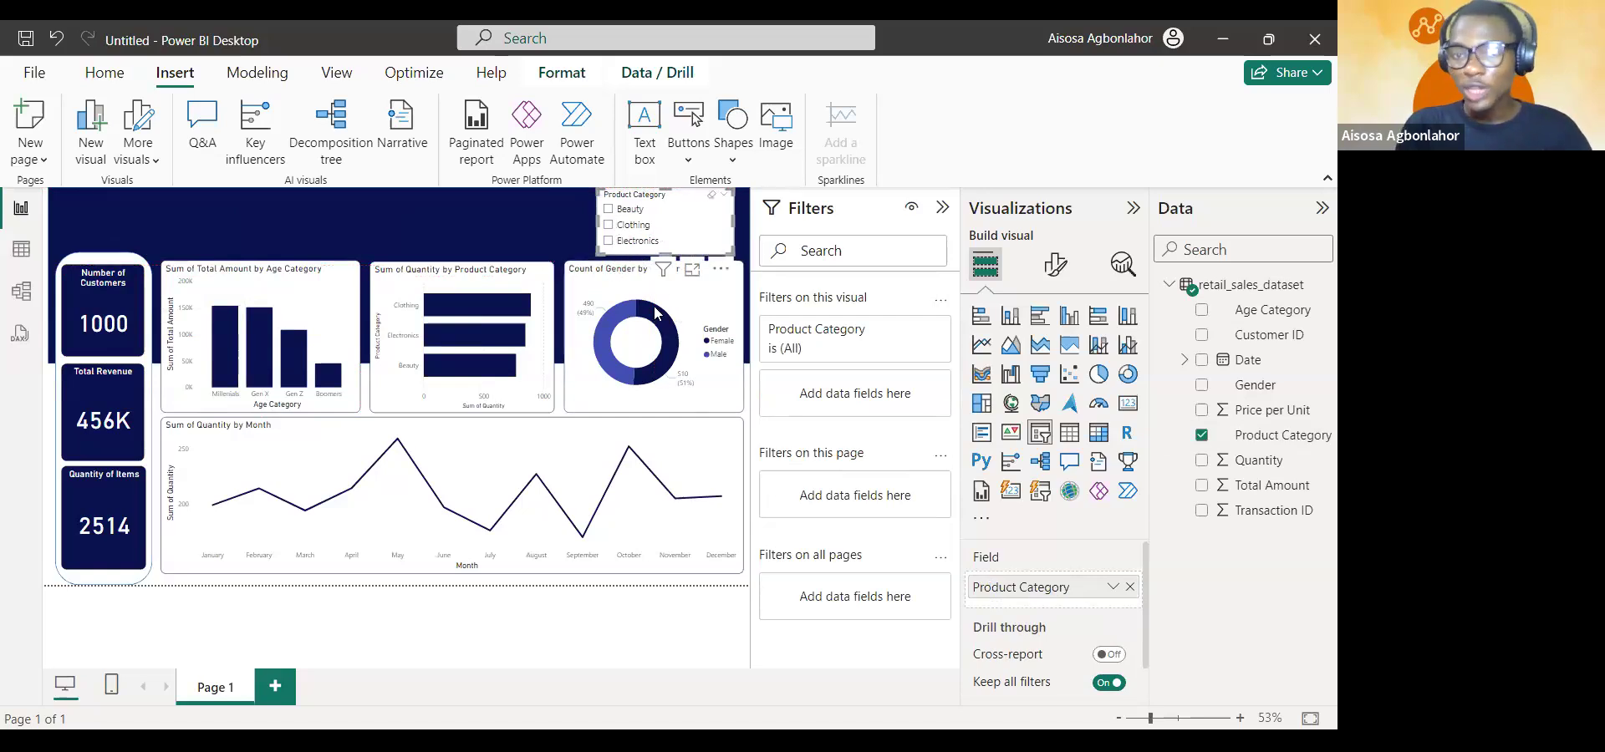
# - Filter the report by Beauty, Electronics and Clothing in turn with the Product Category slicer to compare how the visuals respond
pyautogui.click(611, 214)
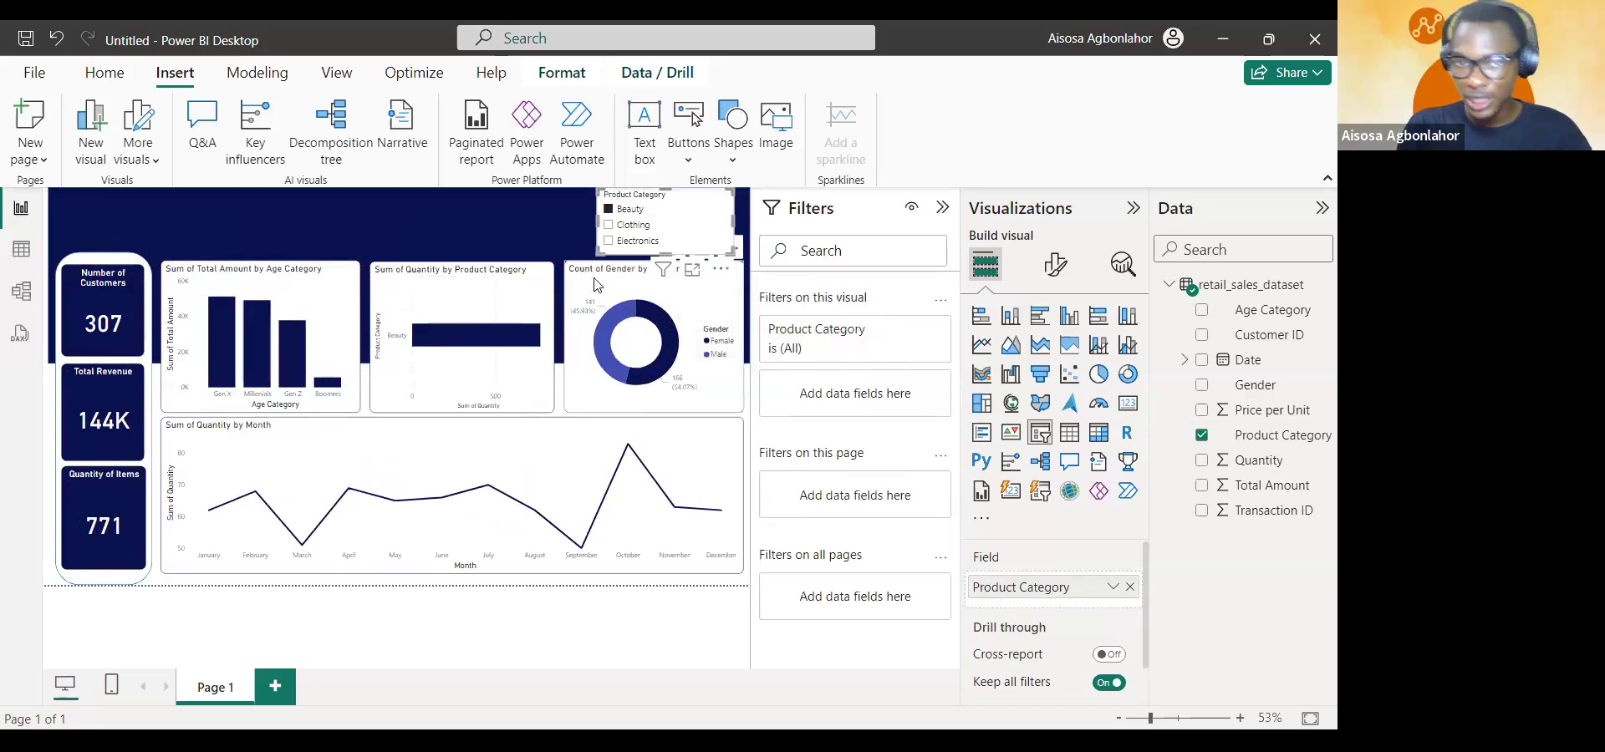
pyautogui.click(609, 209)
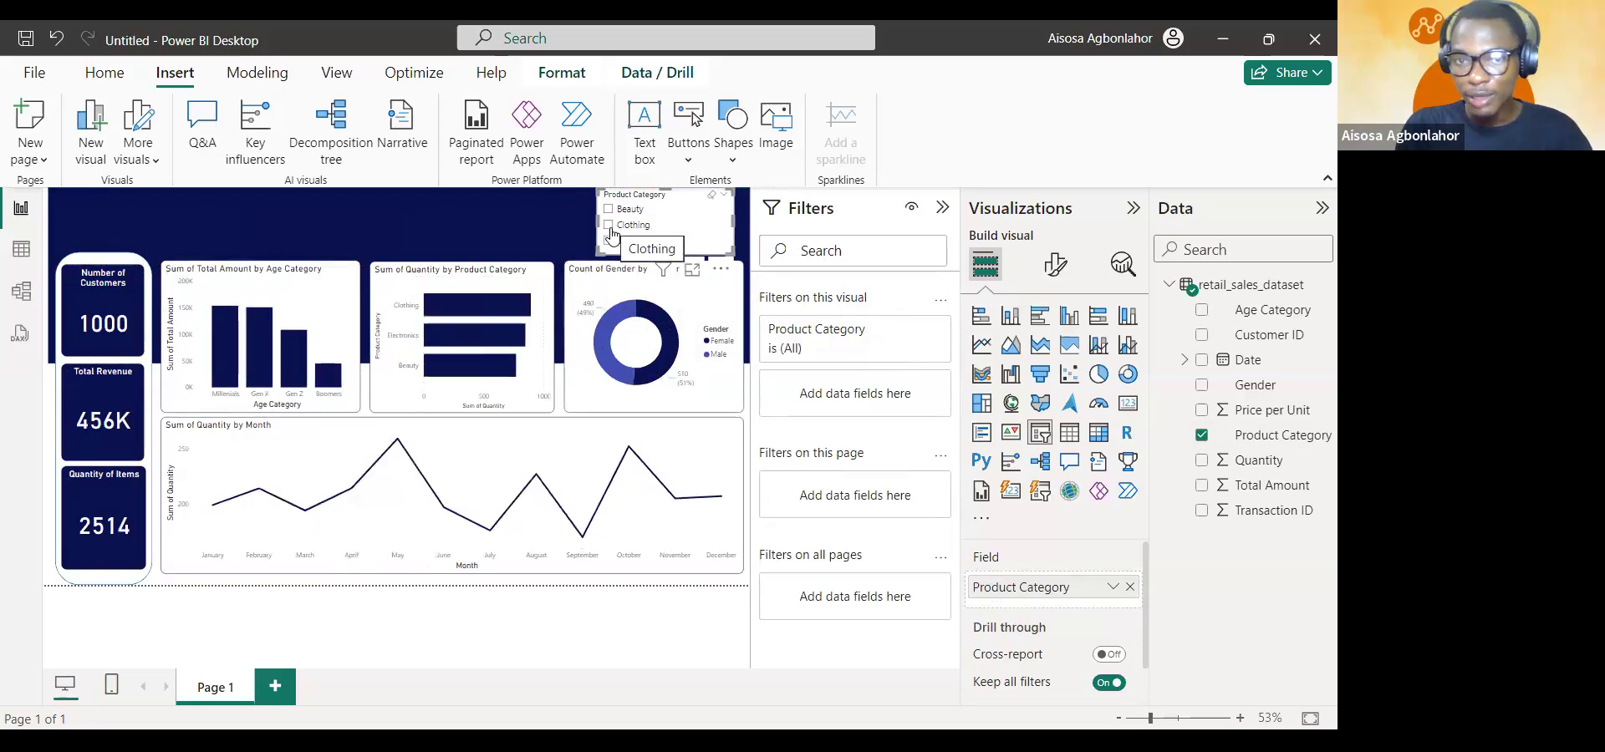
pyautogui.click(611, 242)
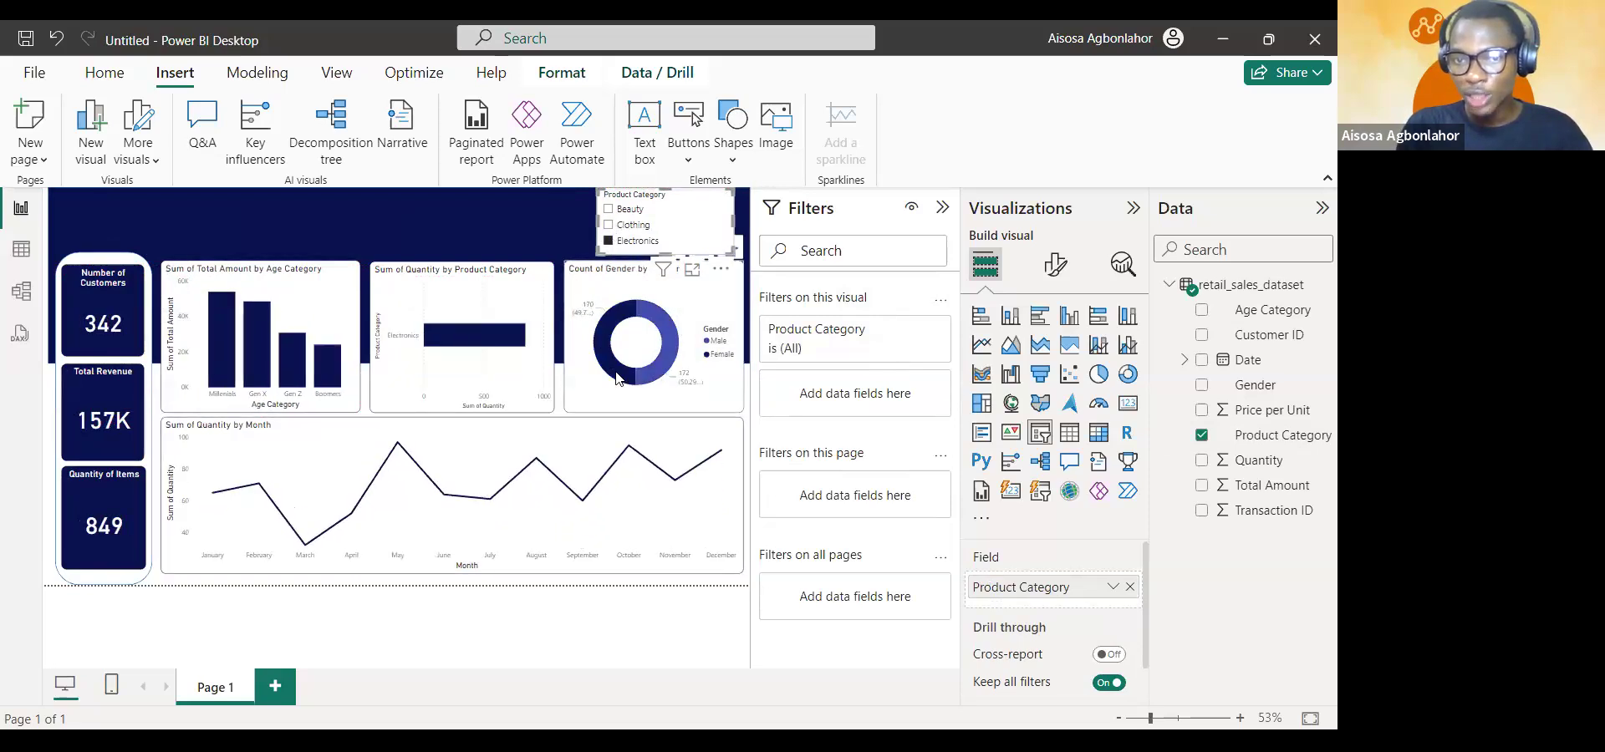
pyautogui.moveTo(616, 379)
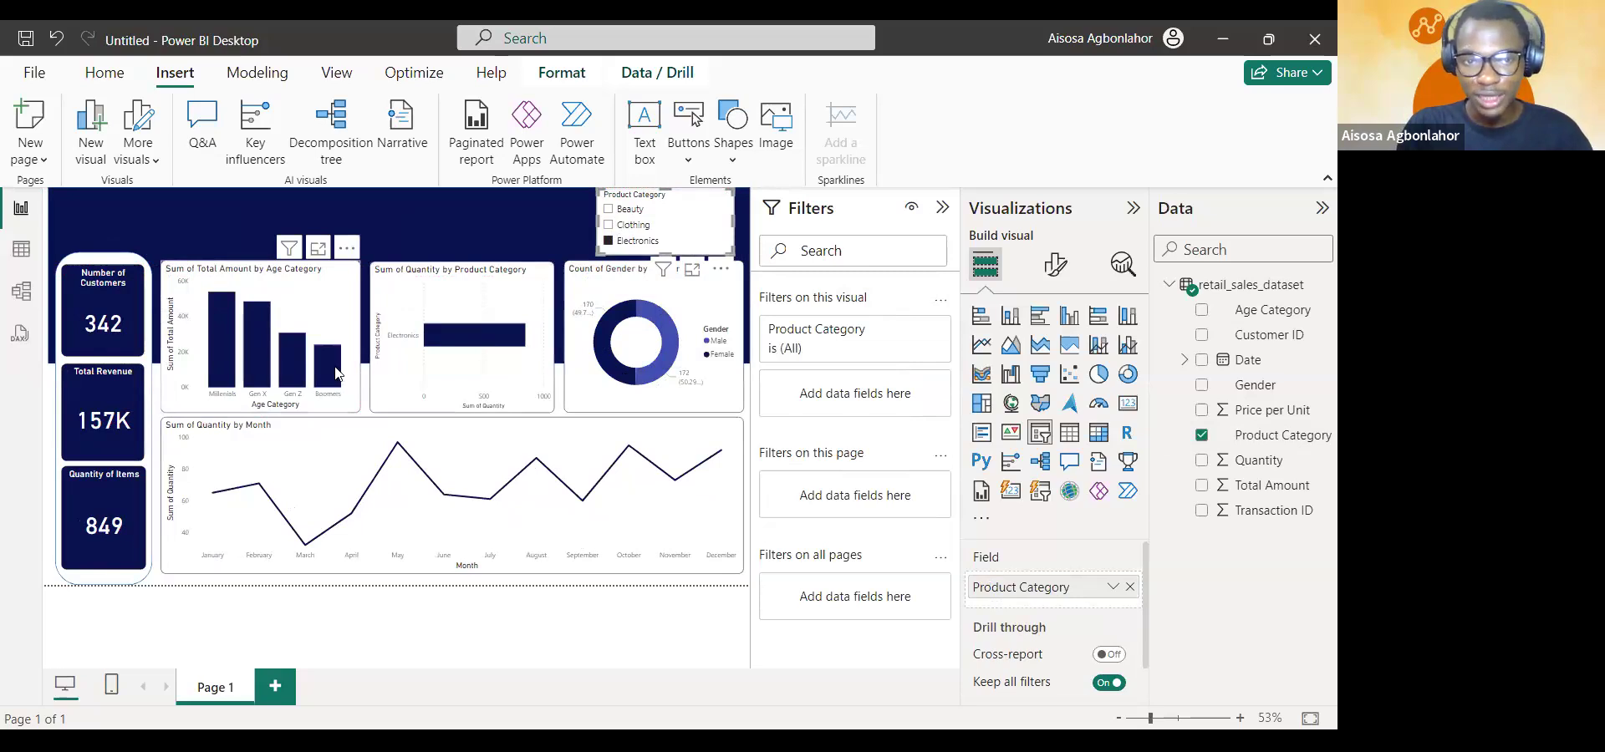
pyautogui.click(607, 210)
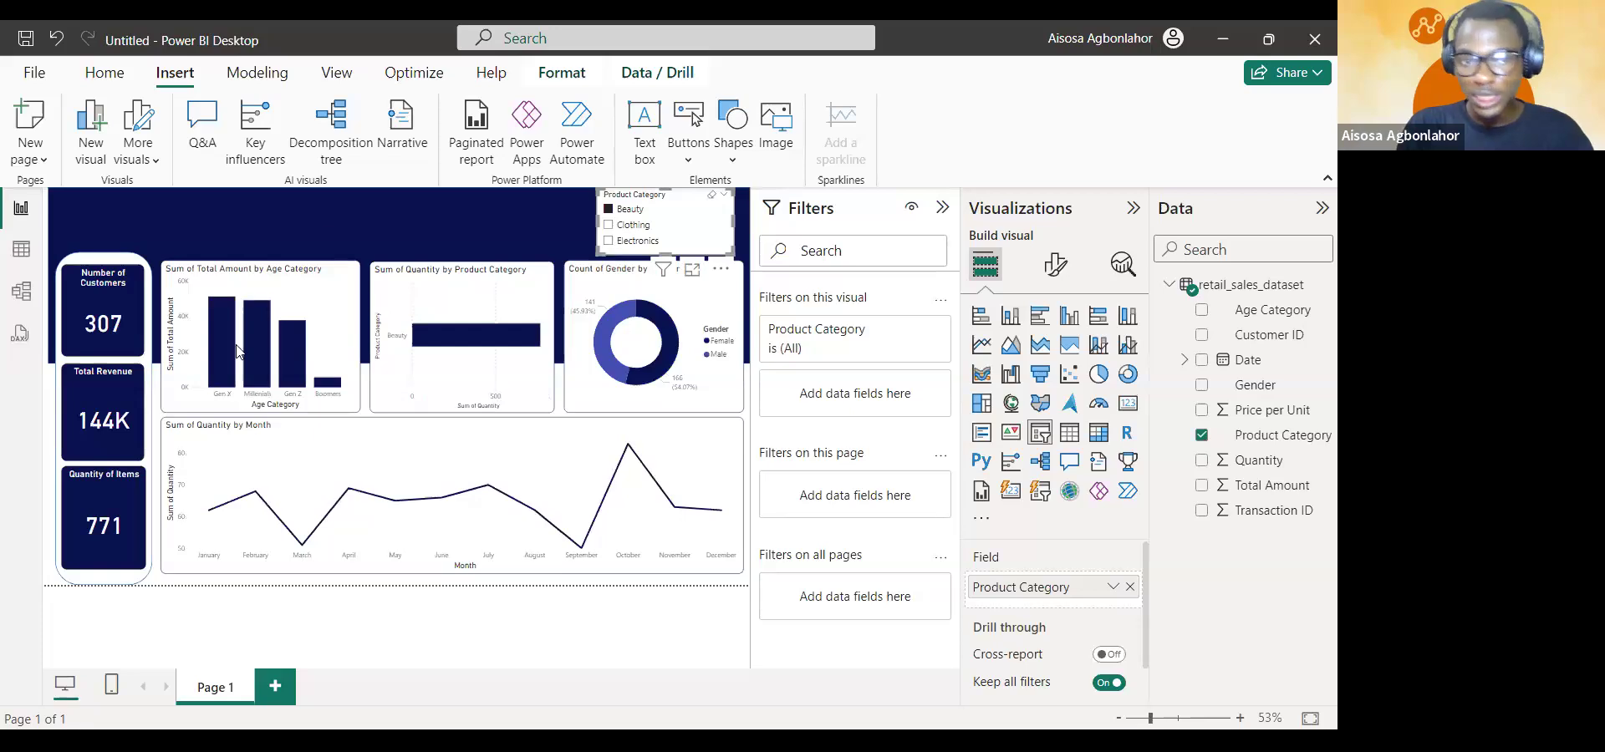
pyautogui.moveTo(237, 353)
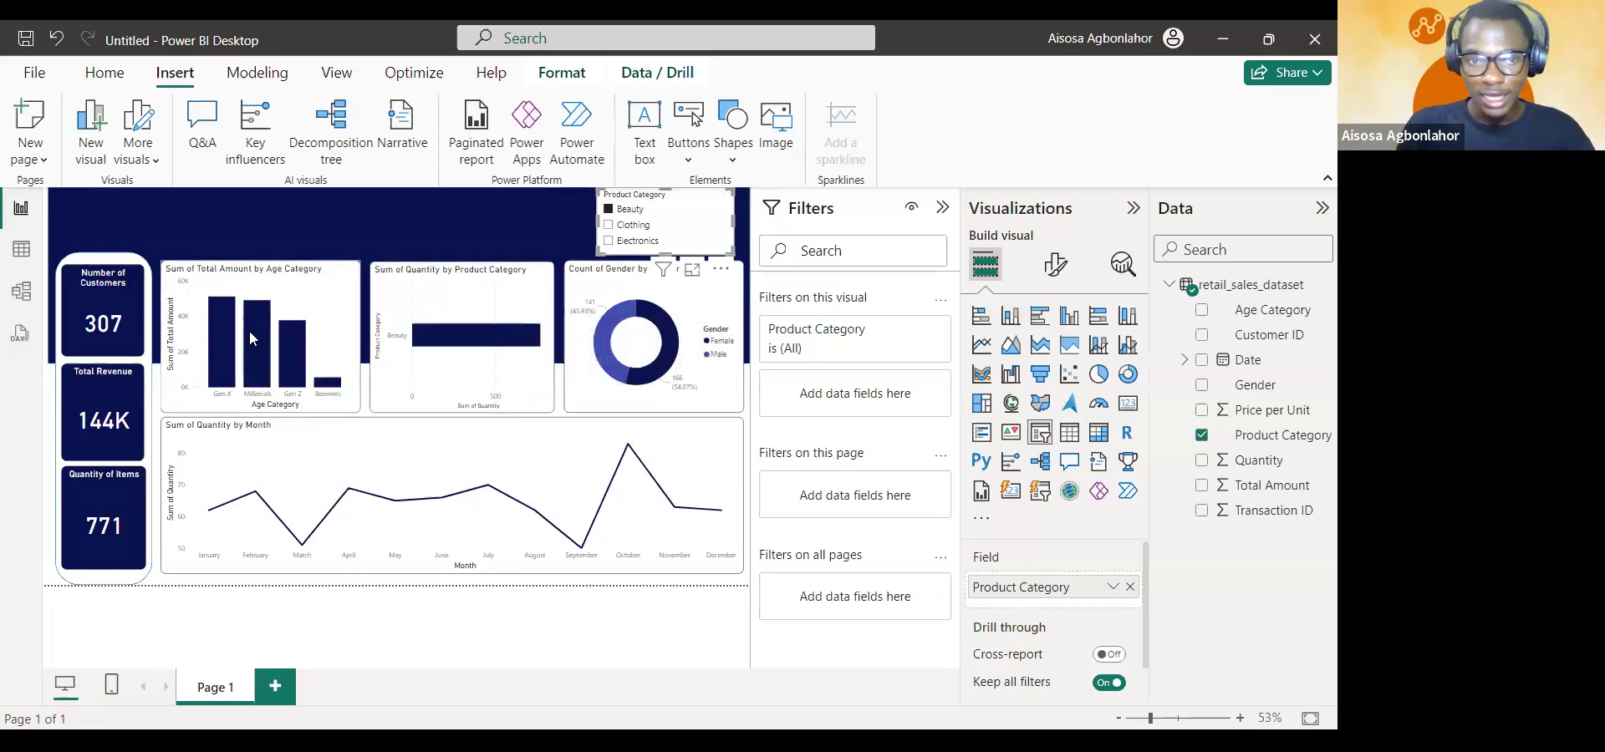
pyautogui.click(619, 226)
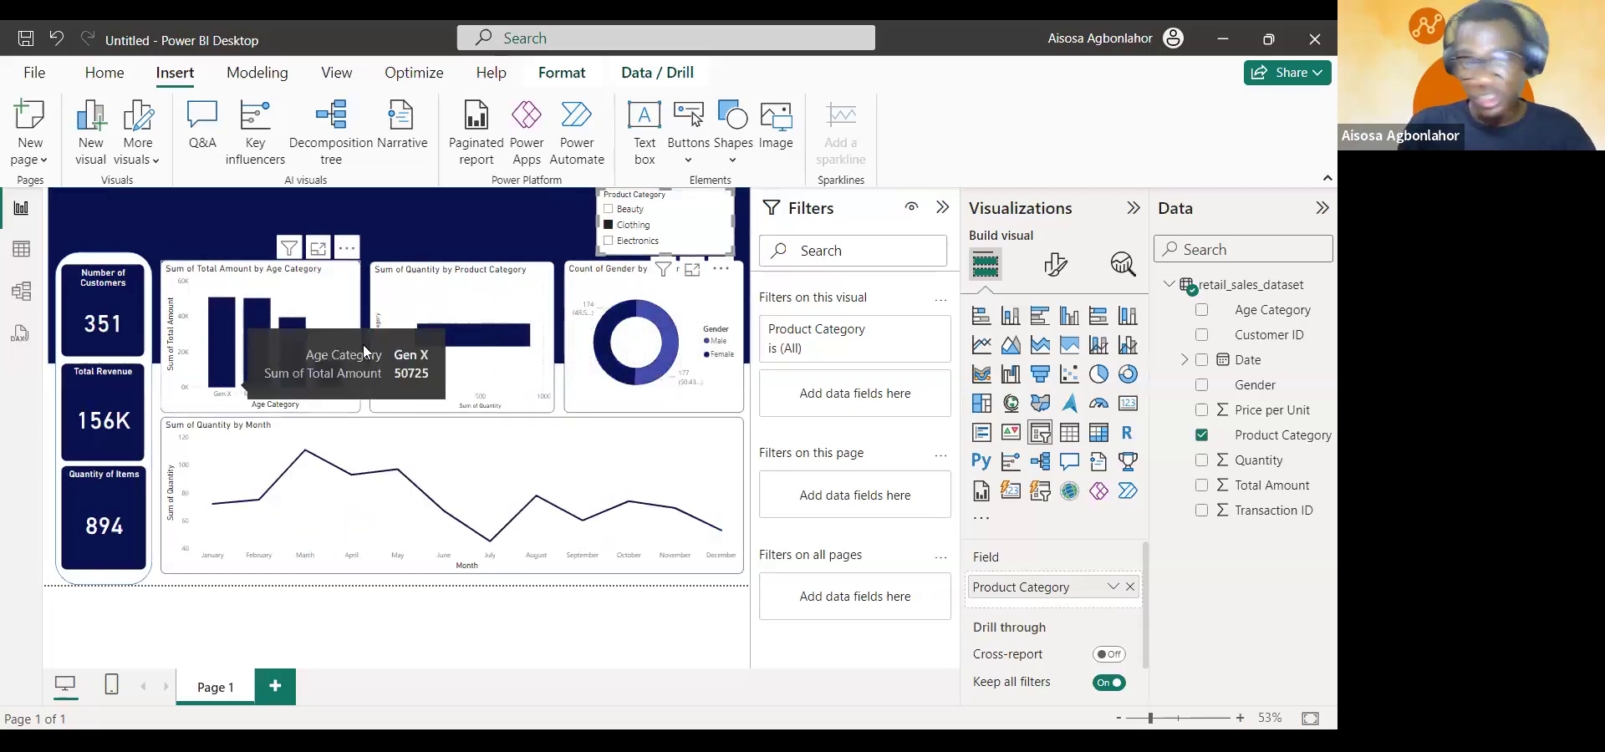
pyautogui.click(636, 241)
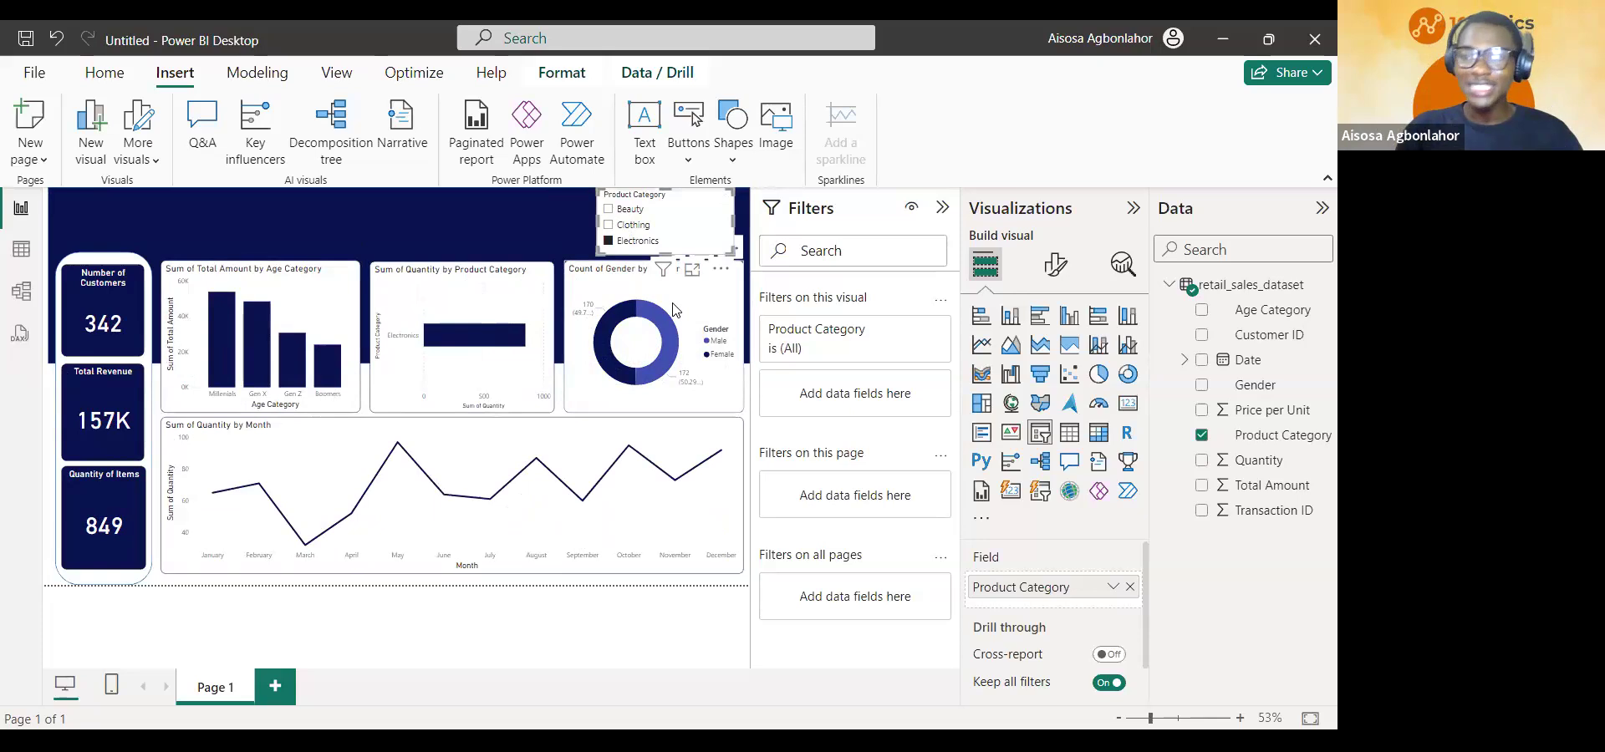
pyautogui.click(608, 241)
pyautogui.moveTo(686, 331)
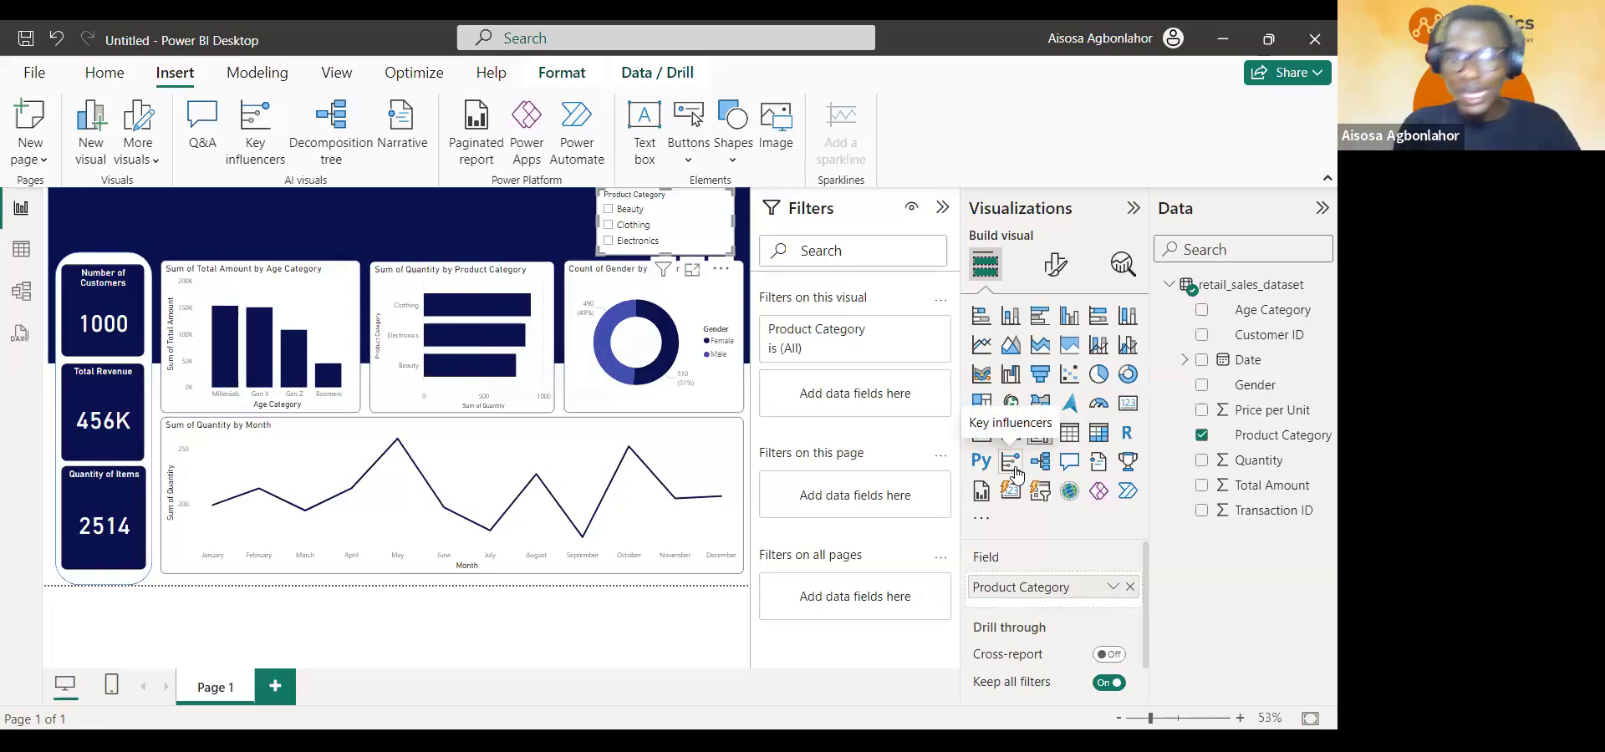
pyautogui.click(608, 242)
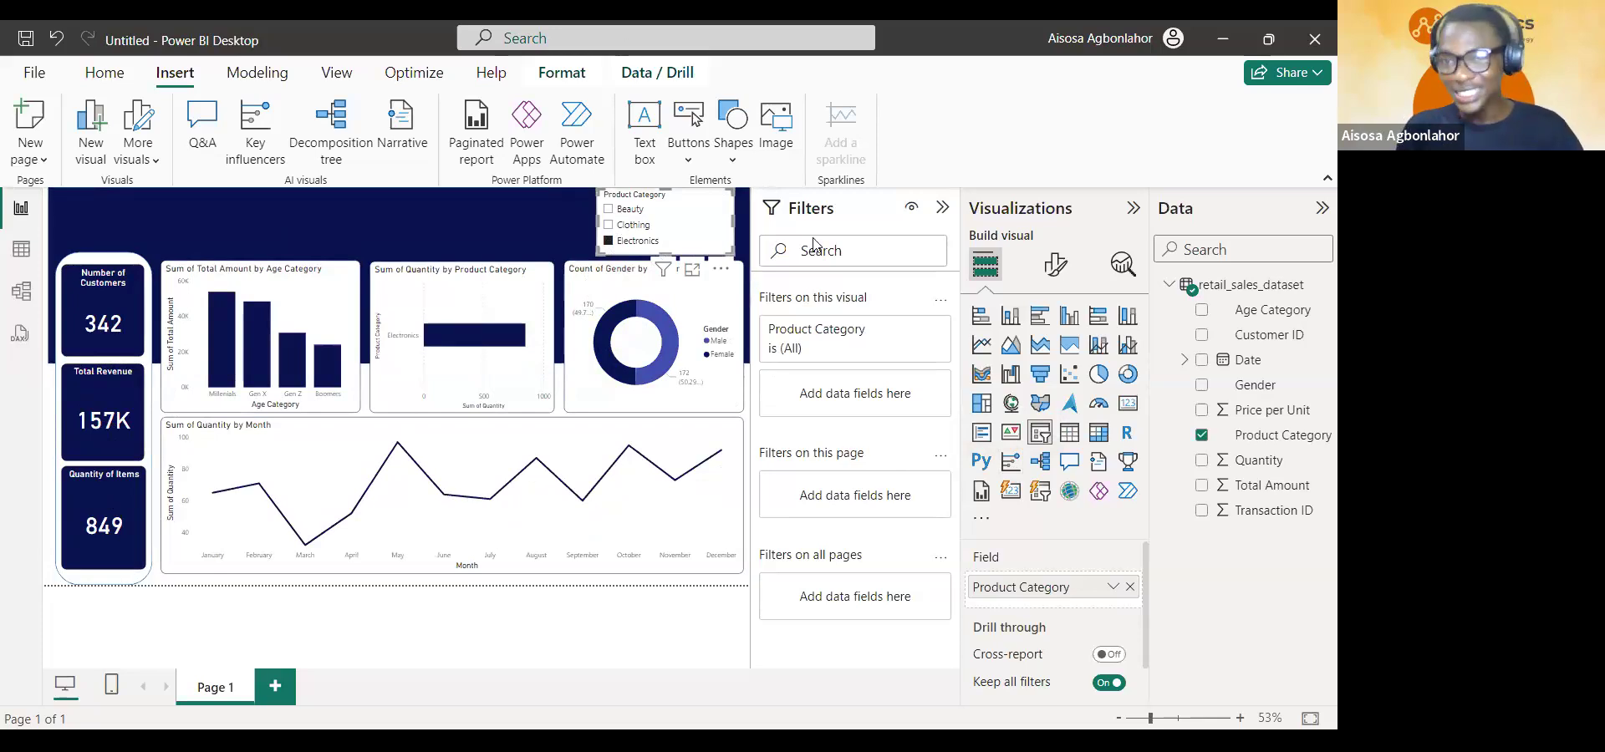
# - Clear the slicer selection and change the Product Category slicer's style to Tile
pyautogui.click(1052, 264)
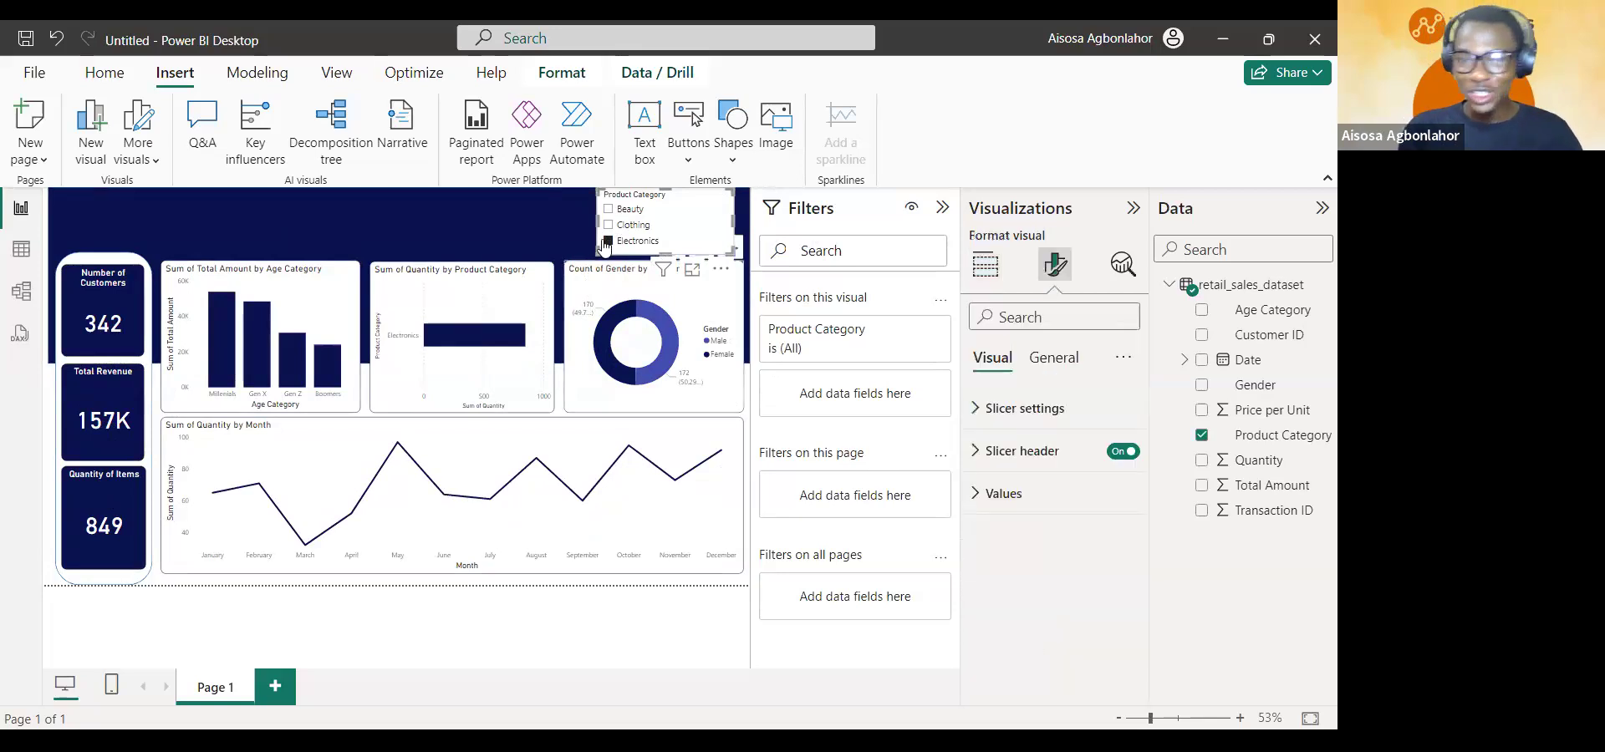
pyautogui.click(1049, 359)
pyautogui.click(992, 358)
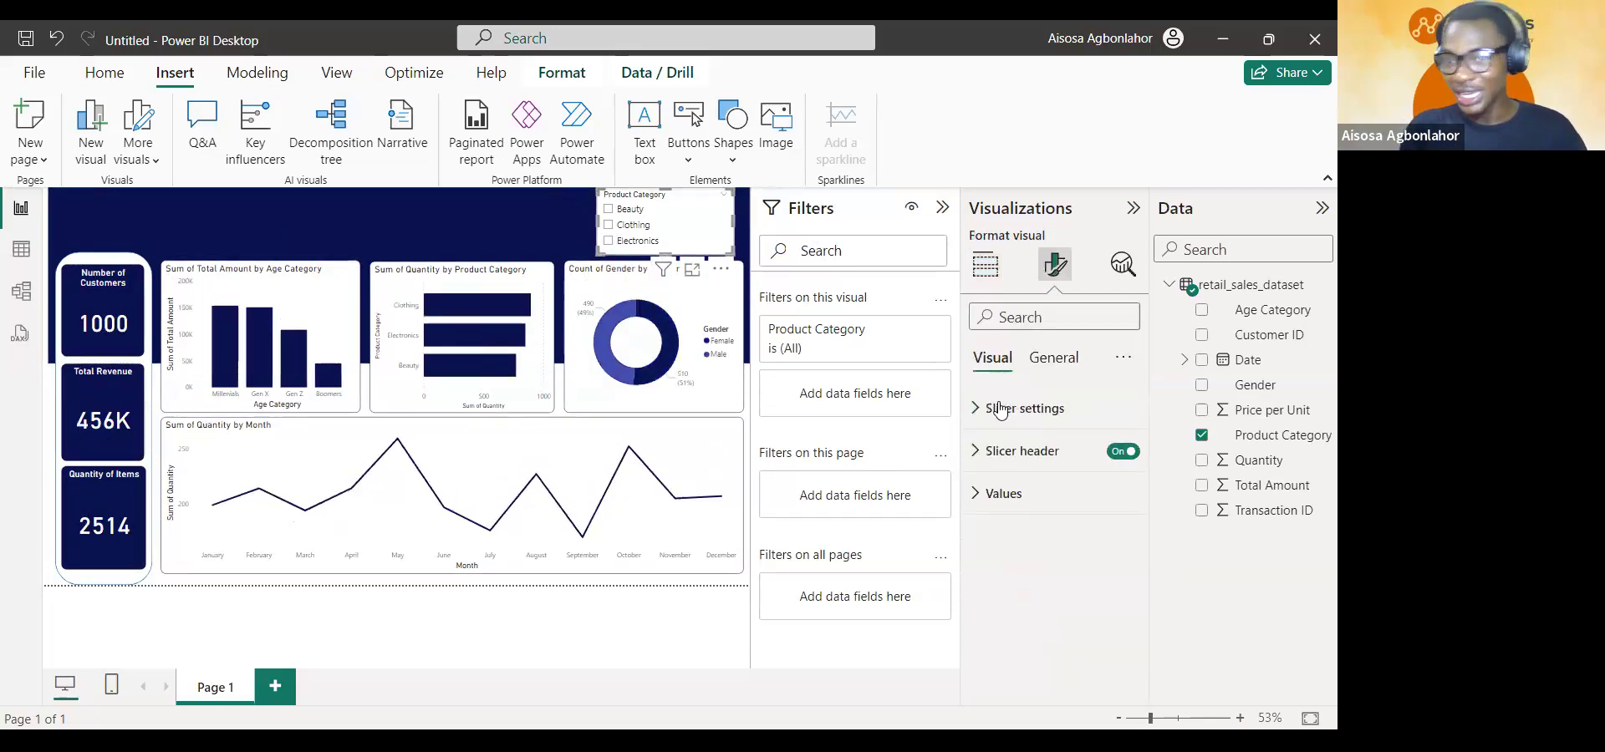
pyautogui.click(1024, 408)
pyautogui.click(1062, 512)
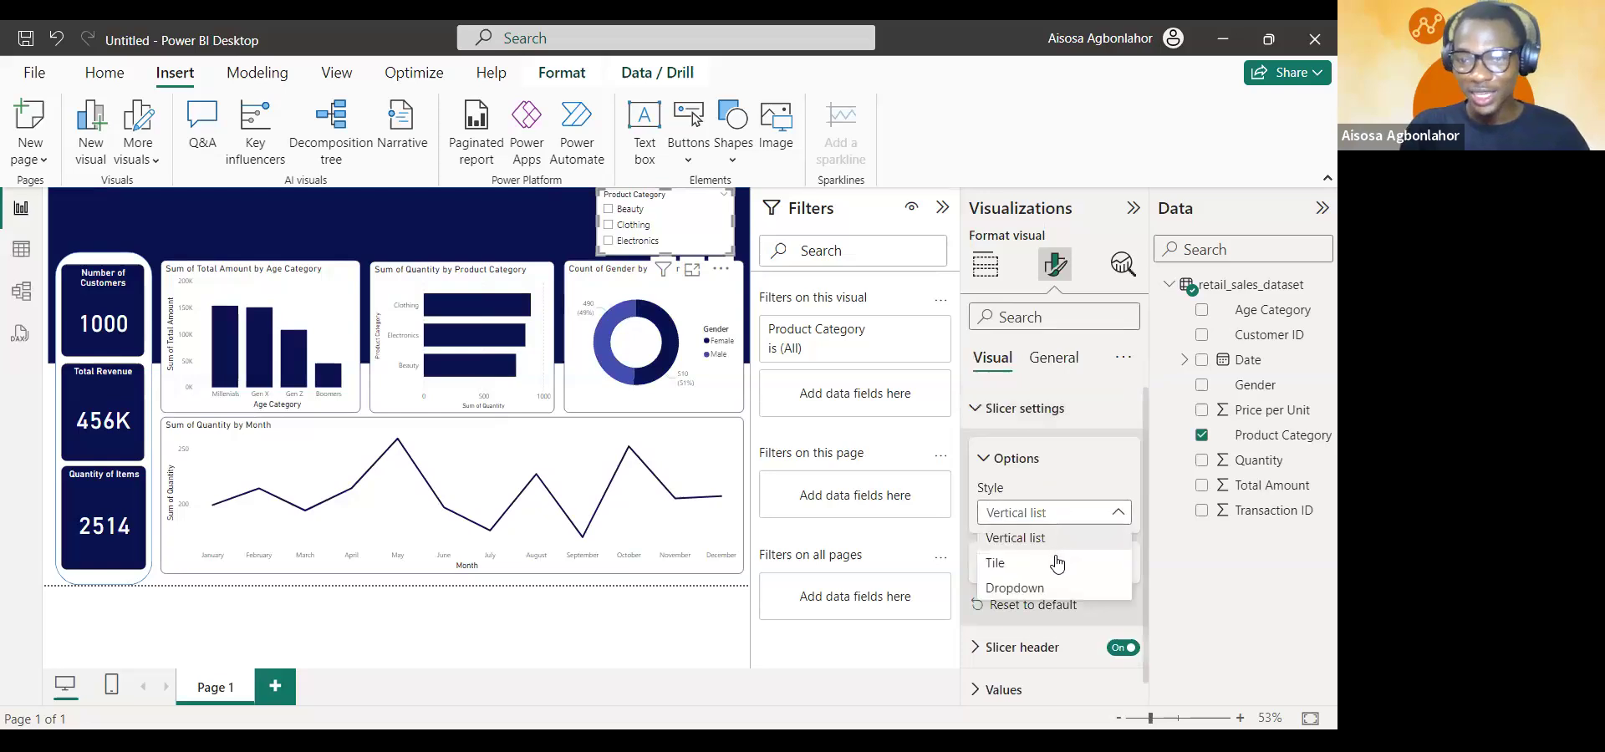
pyautogui.click(1058, 576)
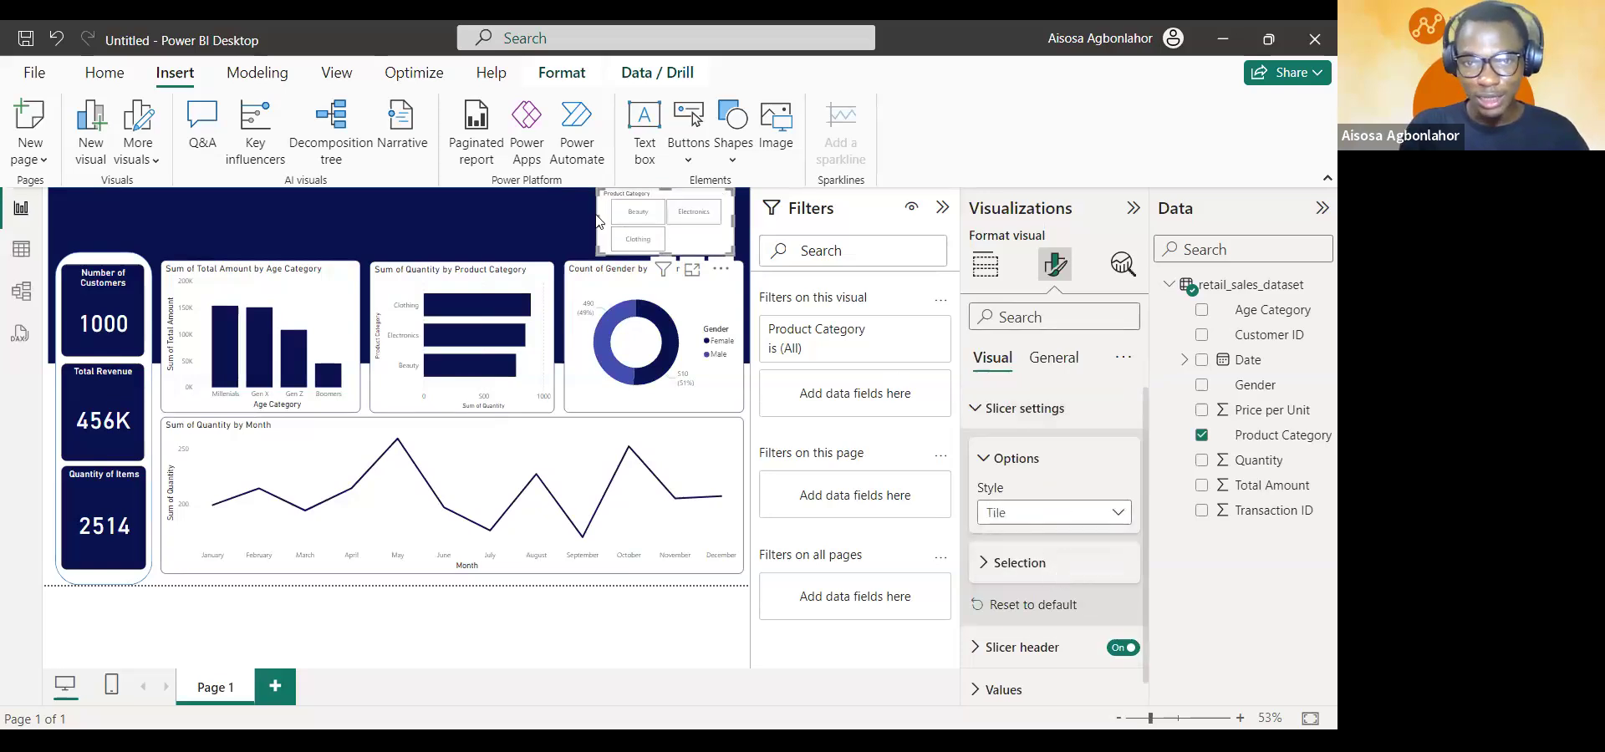
# - Widen the Product Category slicer, reduce its height to a single row of tiles, and align it above the gender donut chart
pyautogui.moveTo(597, 221); pyautogui.dragTo(551, 211)
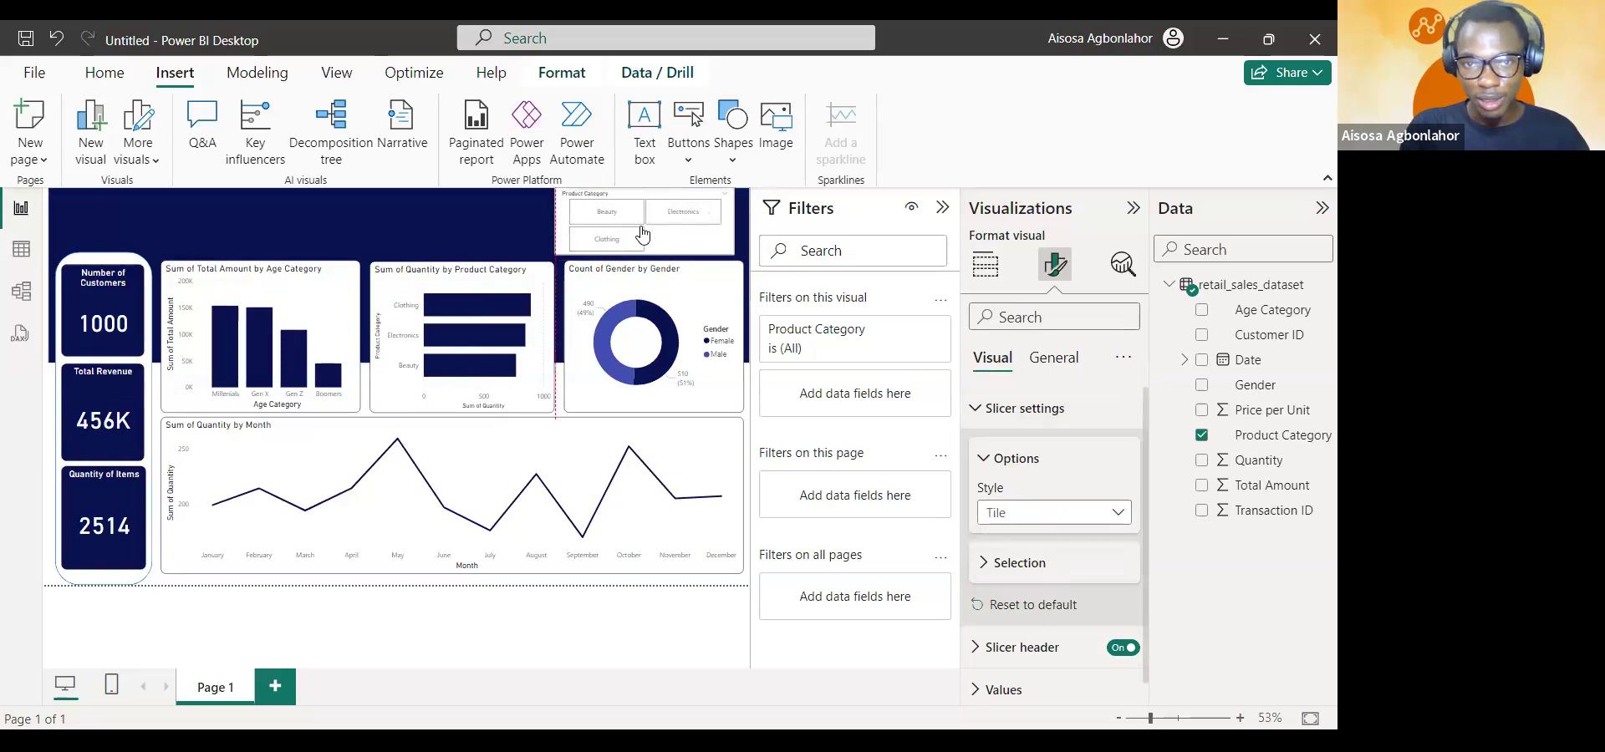
pyautogui.moveTo(642, 253); pyautogui.dragTo(640, 233)
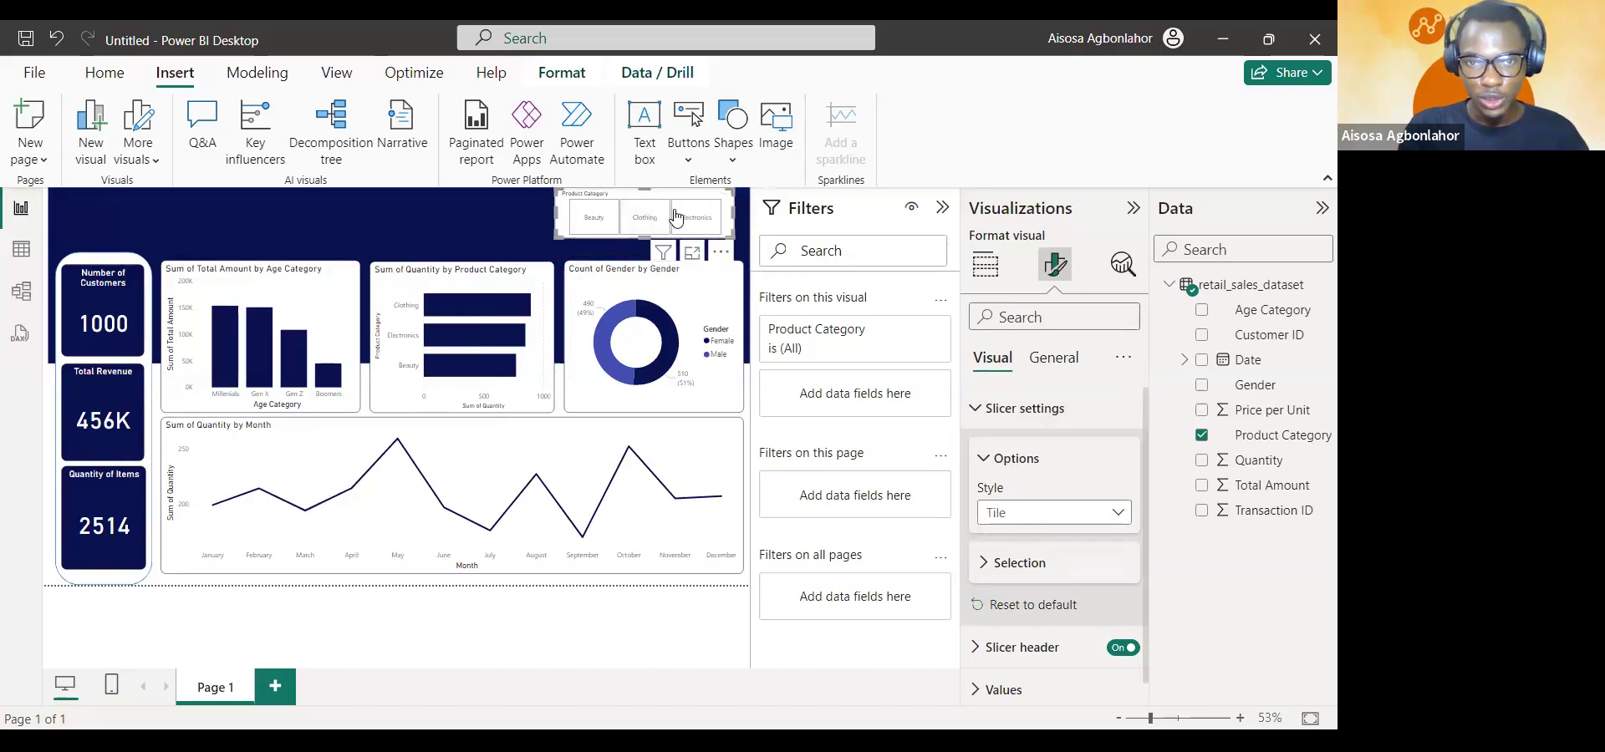
pyautogui.moveTo(667, 196); pyautogui.dragTo(678, 209)
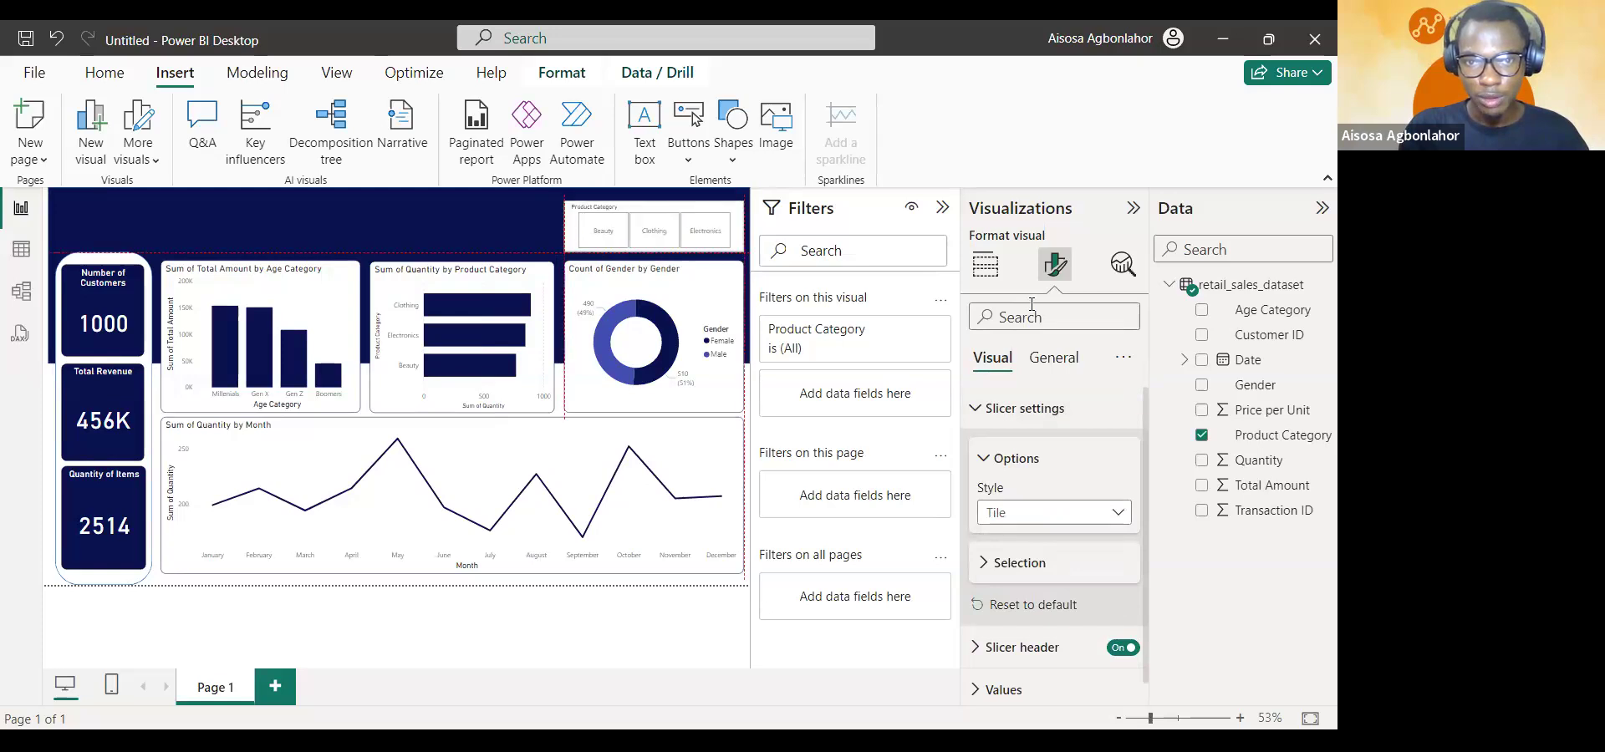
# - Set the Product Category slicer's background colour to the navy used in the banner
pyautogui.click(1039, 357)
pyautogui.click(1003, 495)
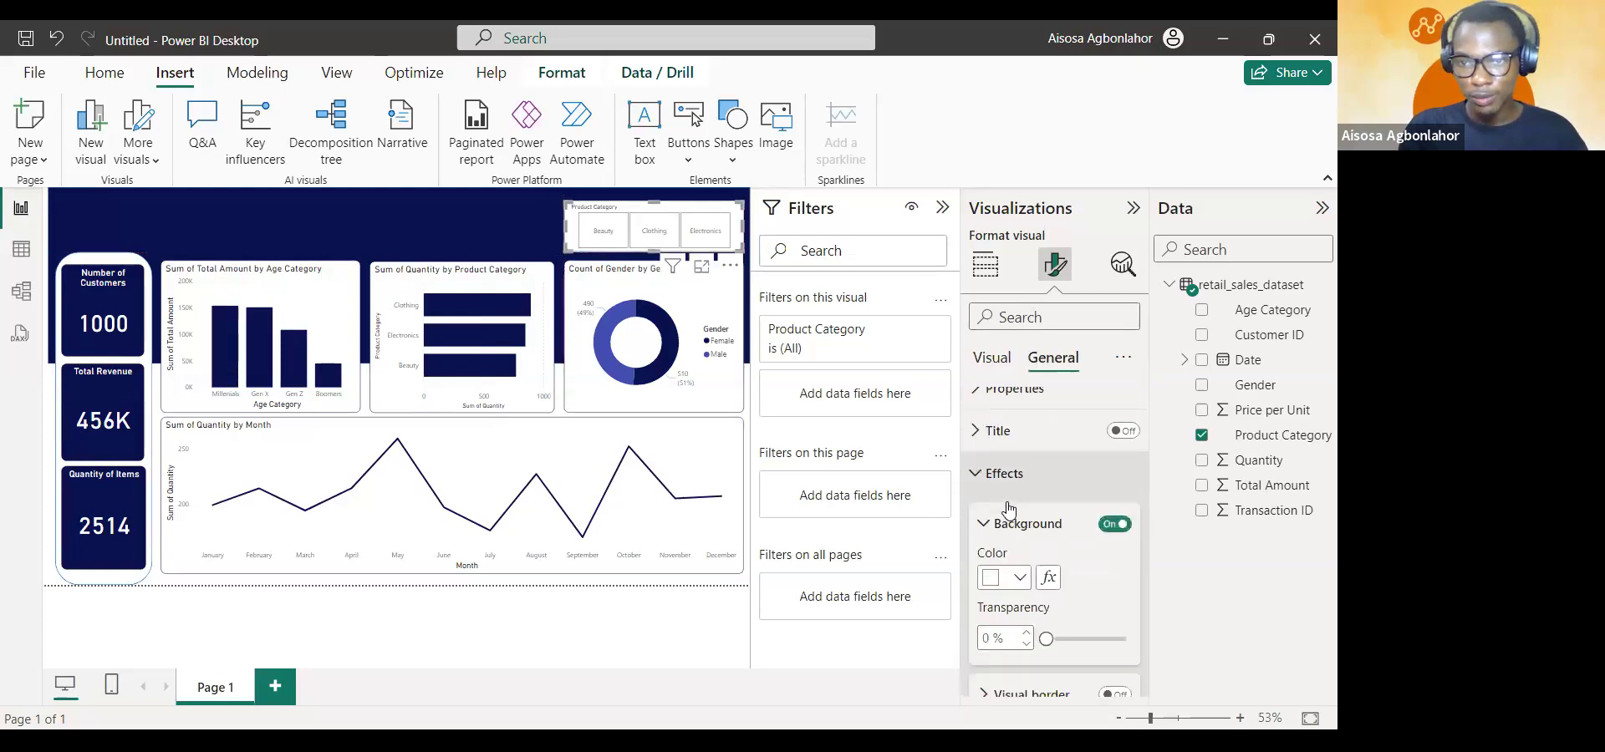
pyautogui.click(1019, 474)
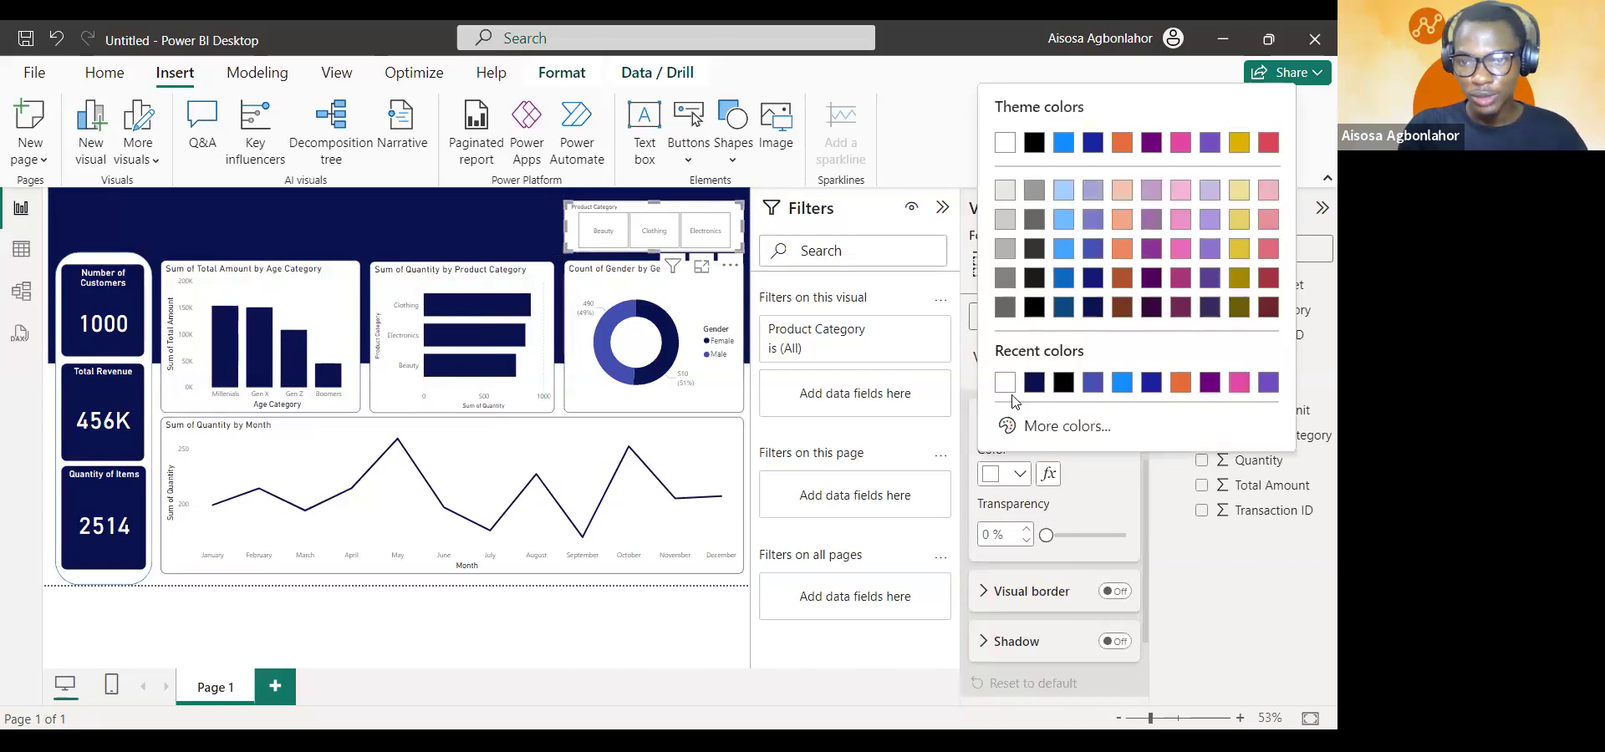
pyautogui.click(1013, 316)
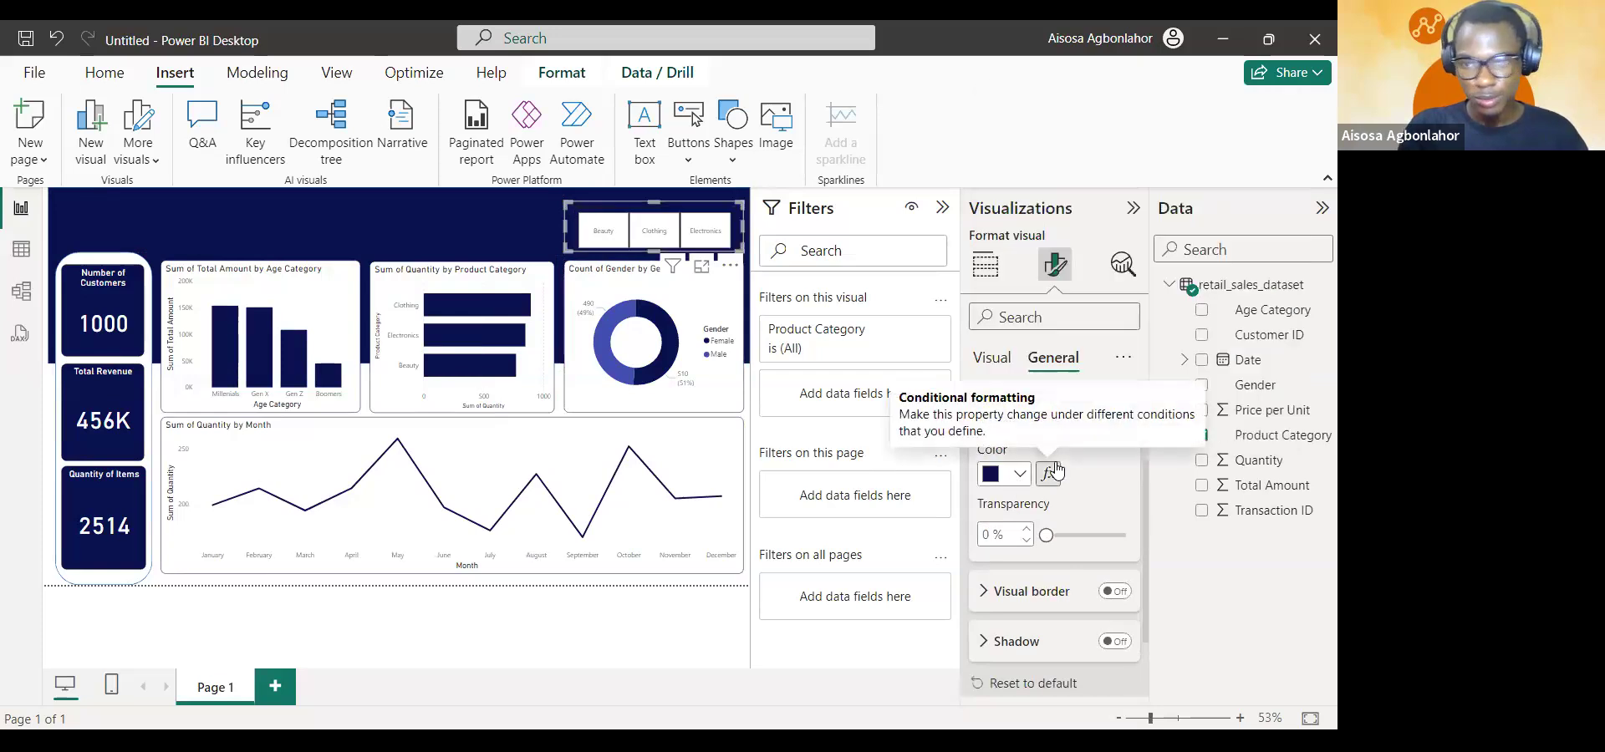
# - Give the Product Category slicer a white visual border with 9 px rounded corners
pyautogui.scroll(1, 1058, 478)
pyautogui.scroll(-2, 1063, 486)
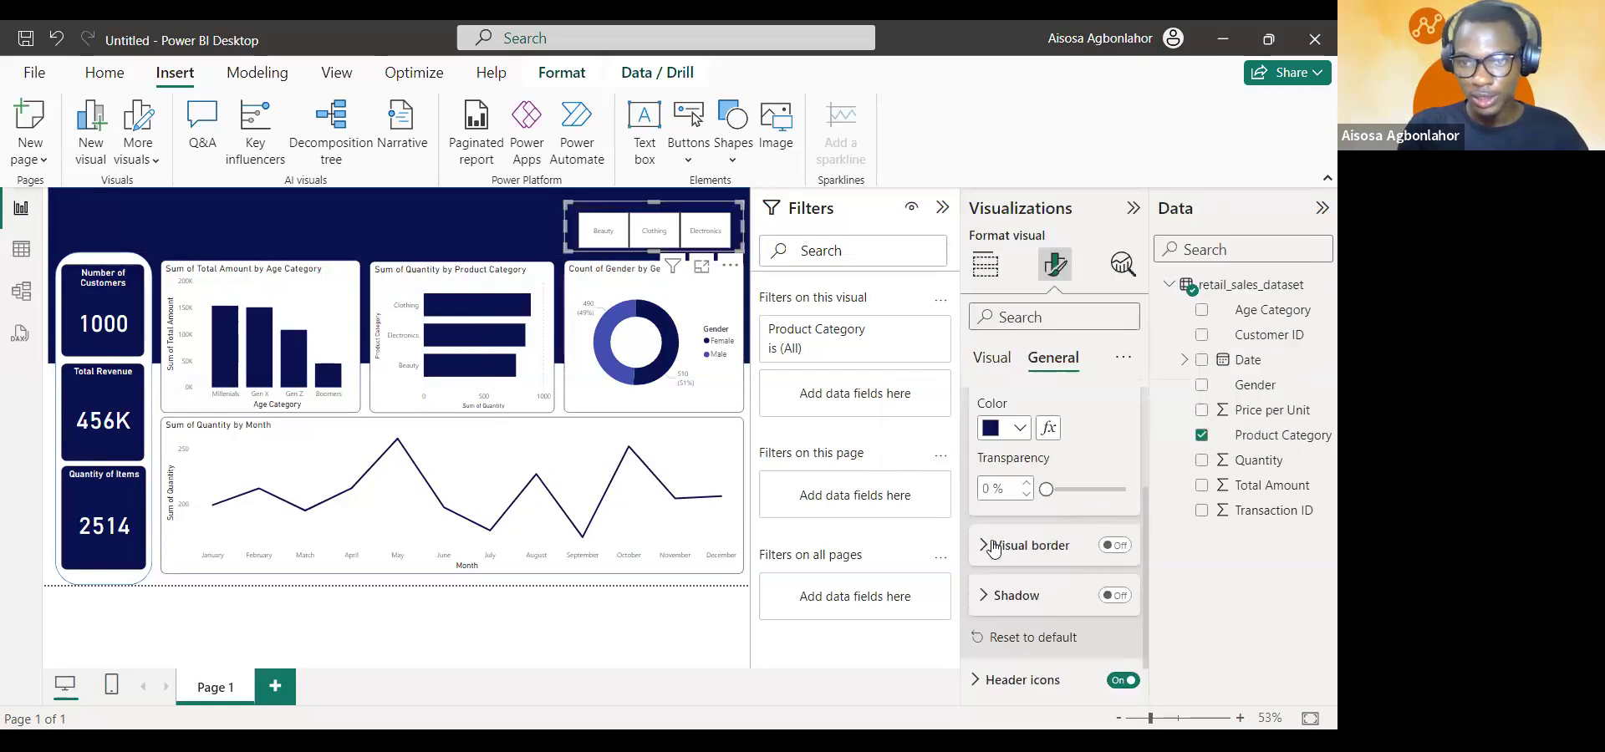
pyautogui.click(1110, 548)
pyautogui.click(1110, 548)
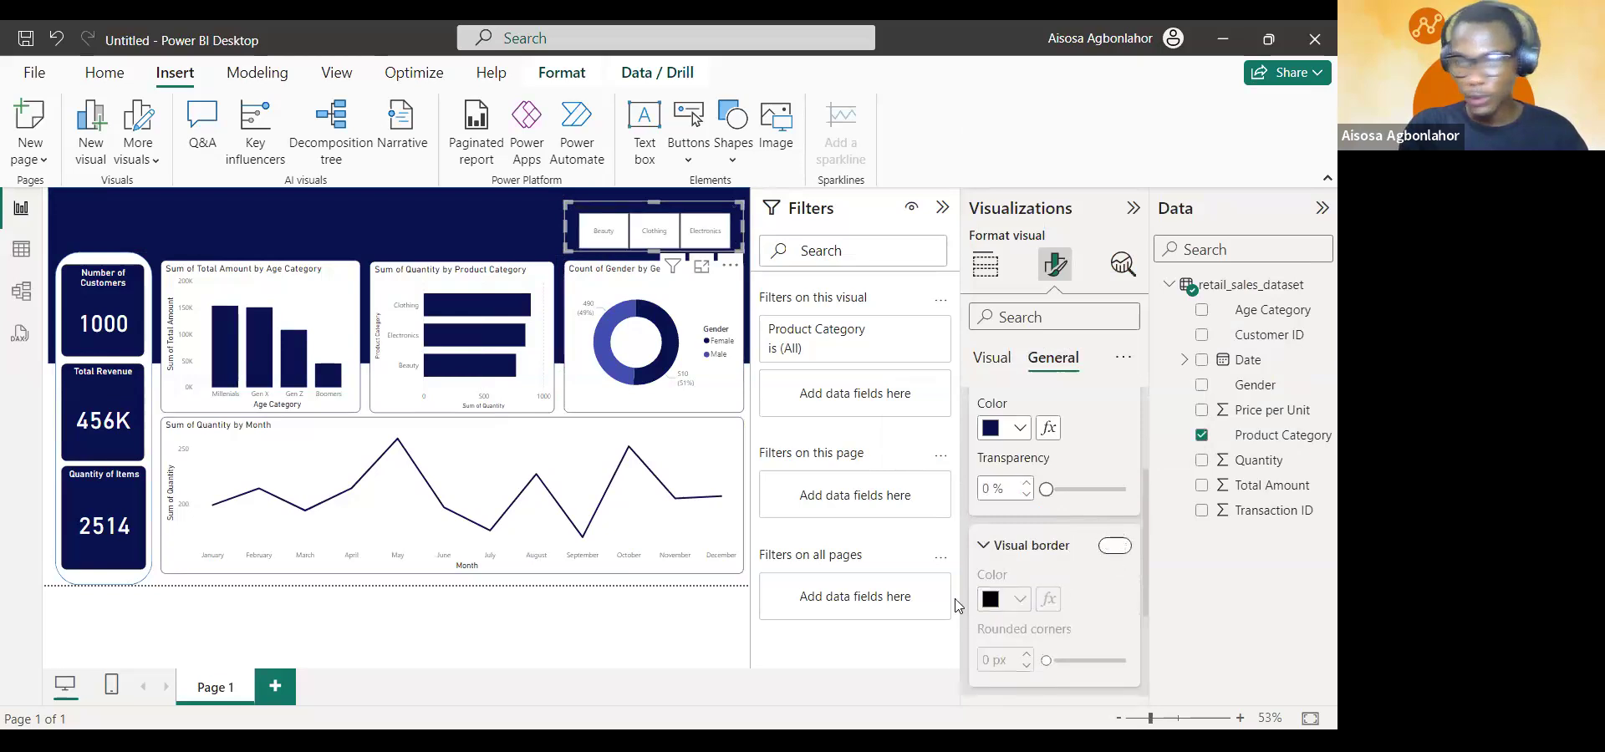
pyautogui.click(1003, 599)
pyautogui.click(1033, 507)
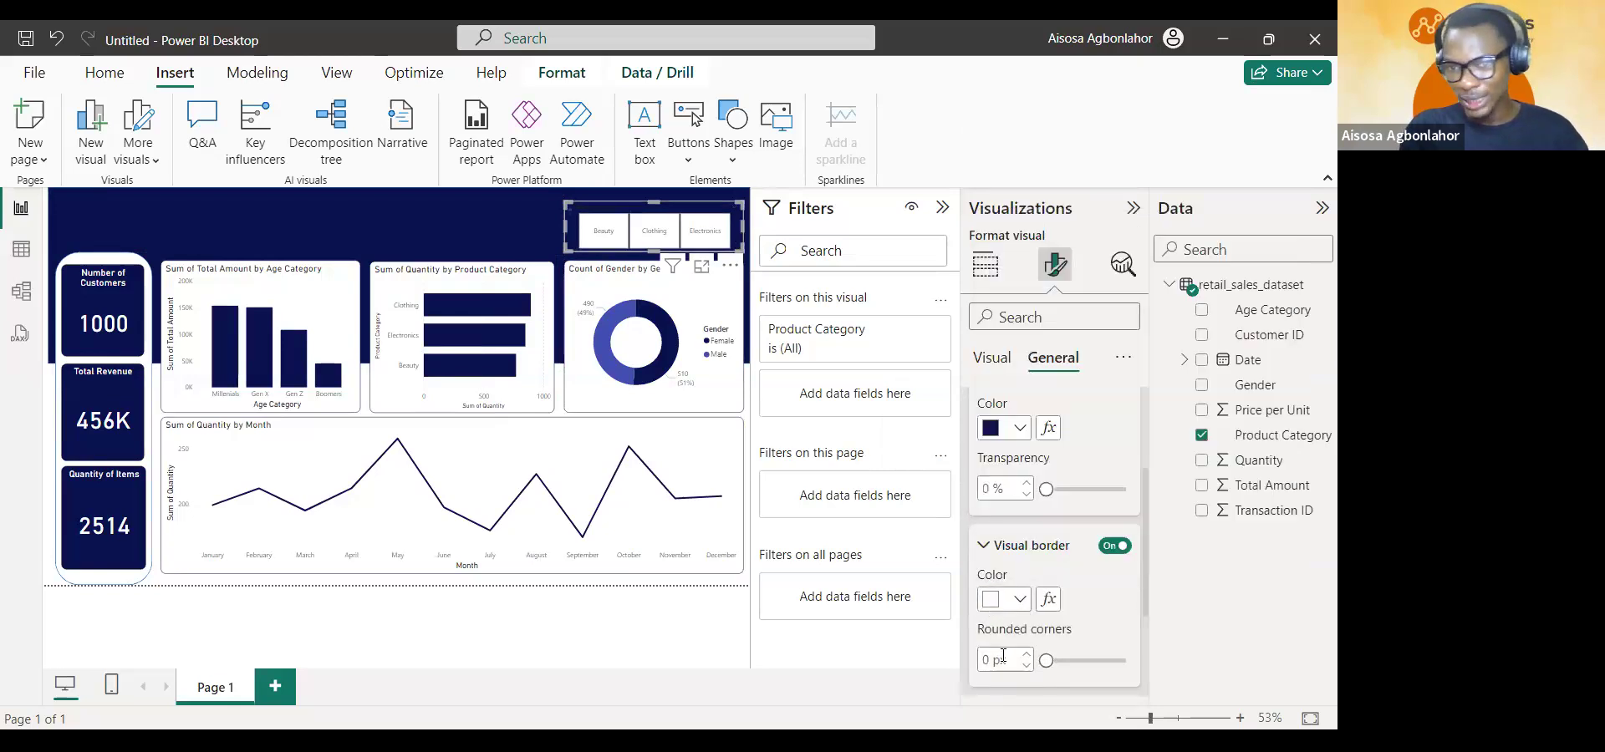
pyautogui.click(990, 660)
pyautogui.press('BackSpace')
pyautogui.write('9')
pyautogui.scroll(5, 1027, 543)
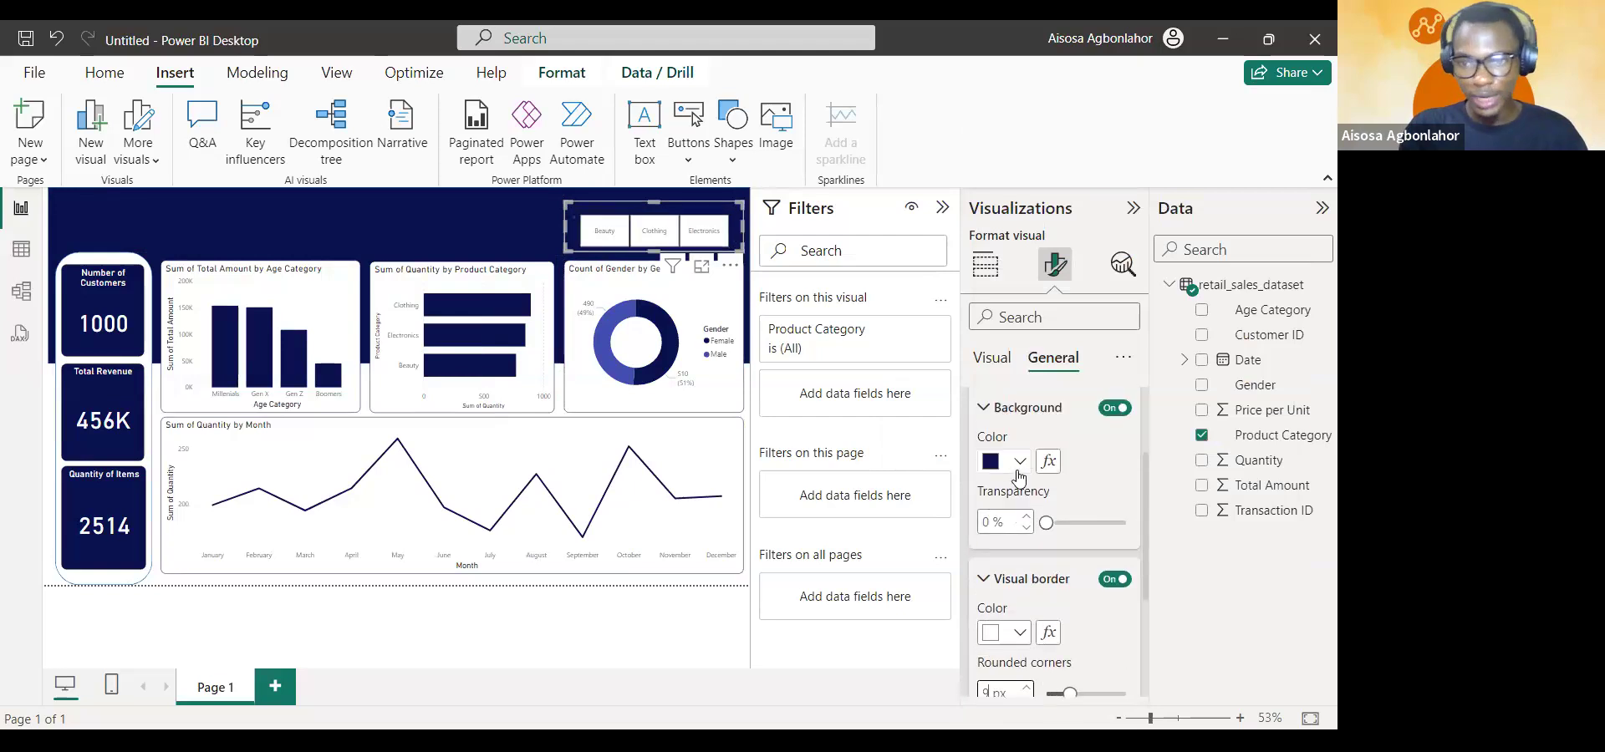
# - Set the font colour of the Product Category slicer's header text to white
pyautogui.click(992, 358)
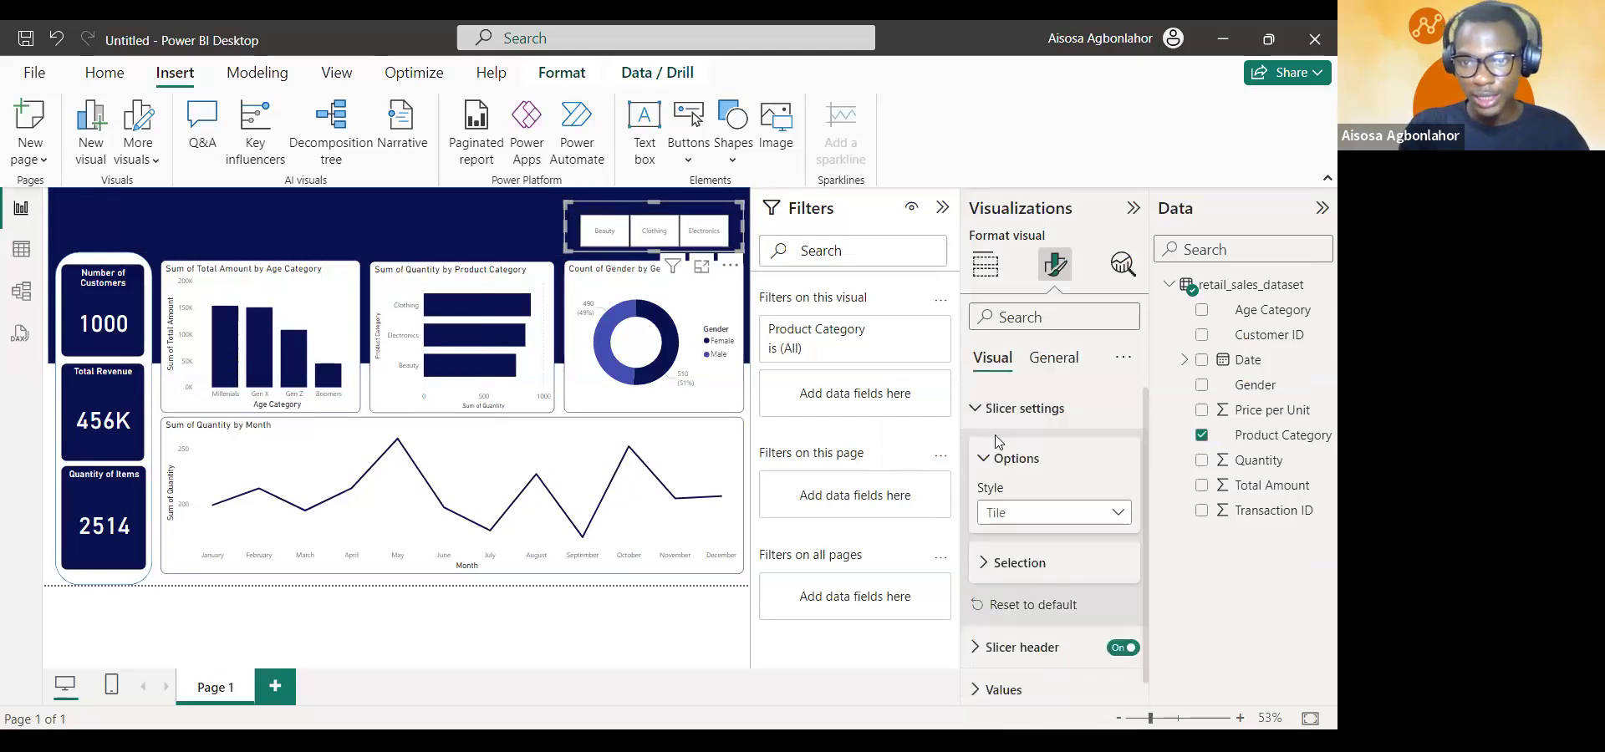
pyautogui.click(997, 422)
pyautogui.click(995, 451)
pyautogui.scroll(-3, 1016, 501)
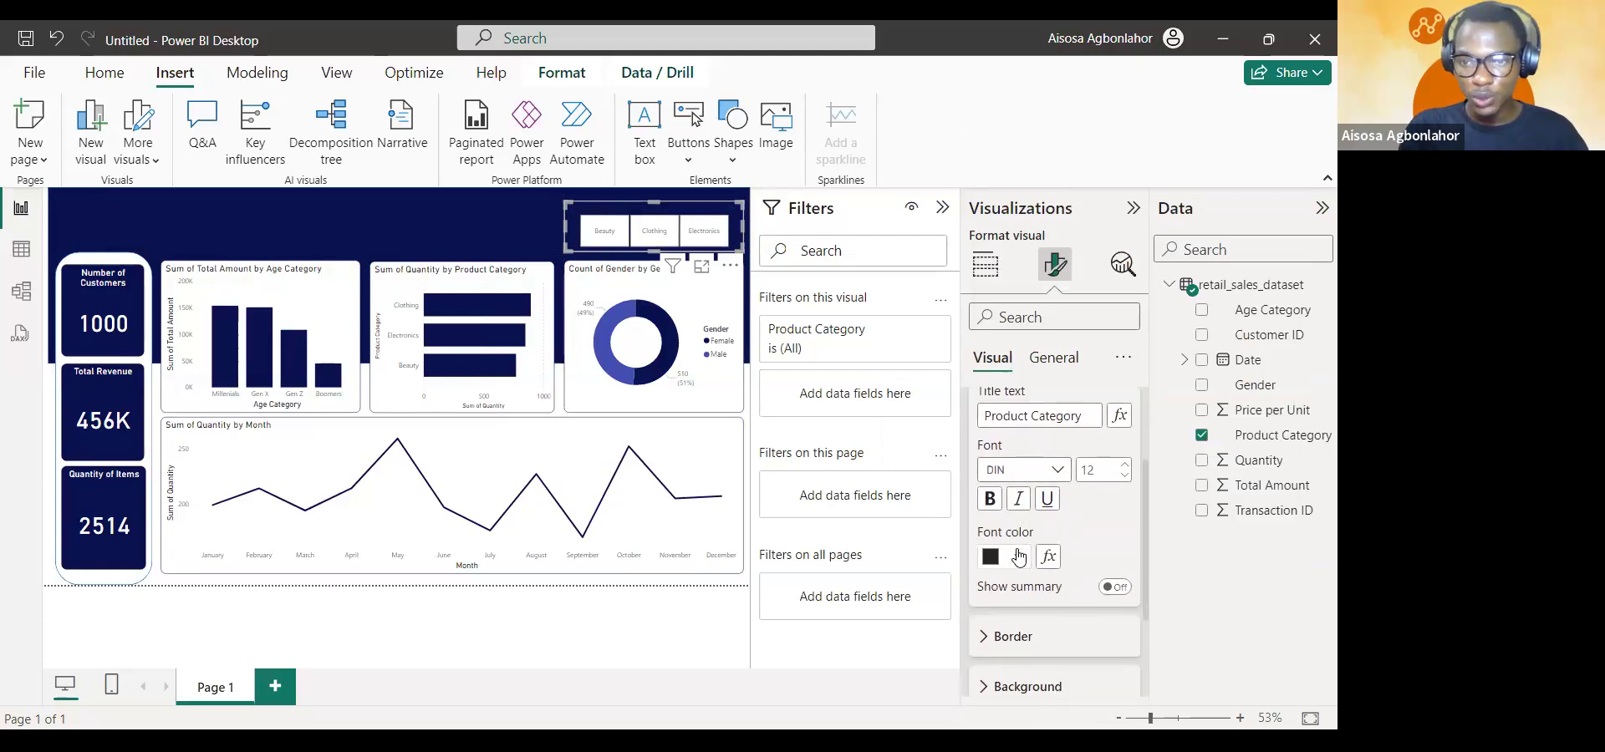
pyautogui.click(1020, 557)
pyautogui.click(1022, 465)
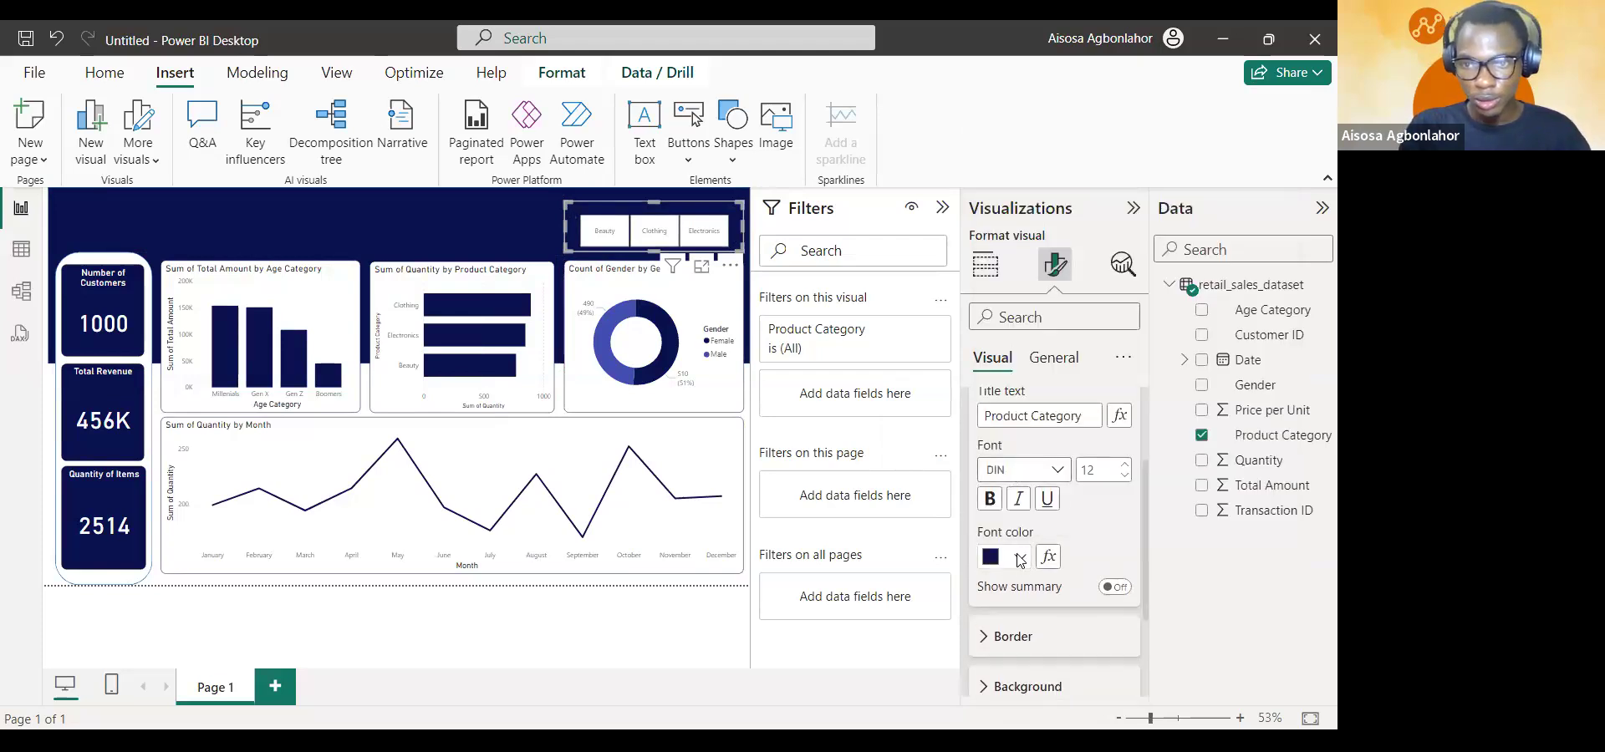
pyautogui.click(1020, 556)
pyautogui.click(1034, 466)
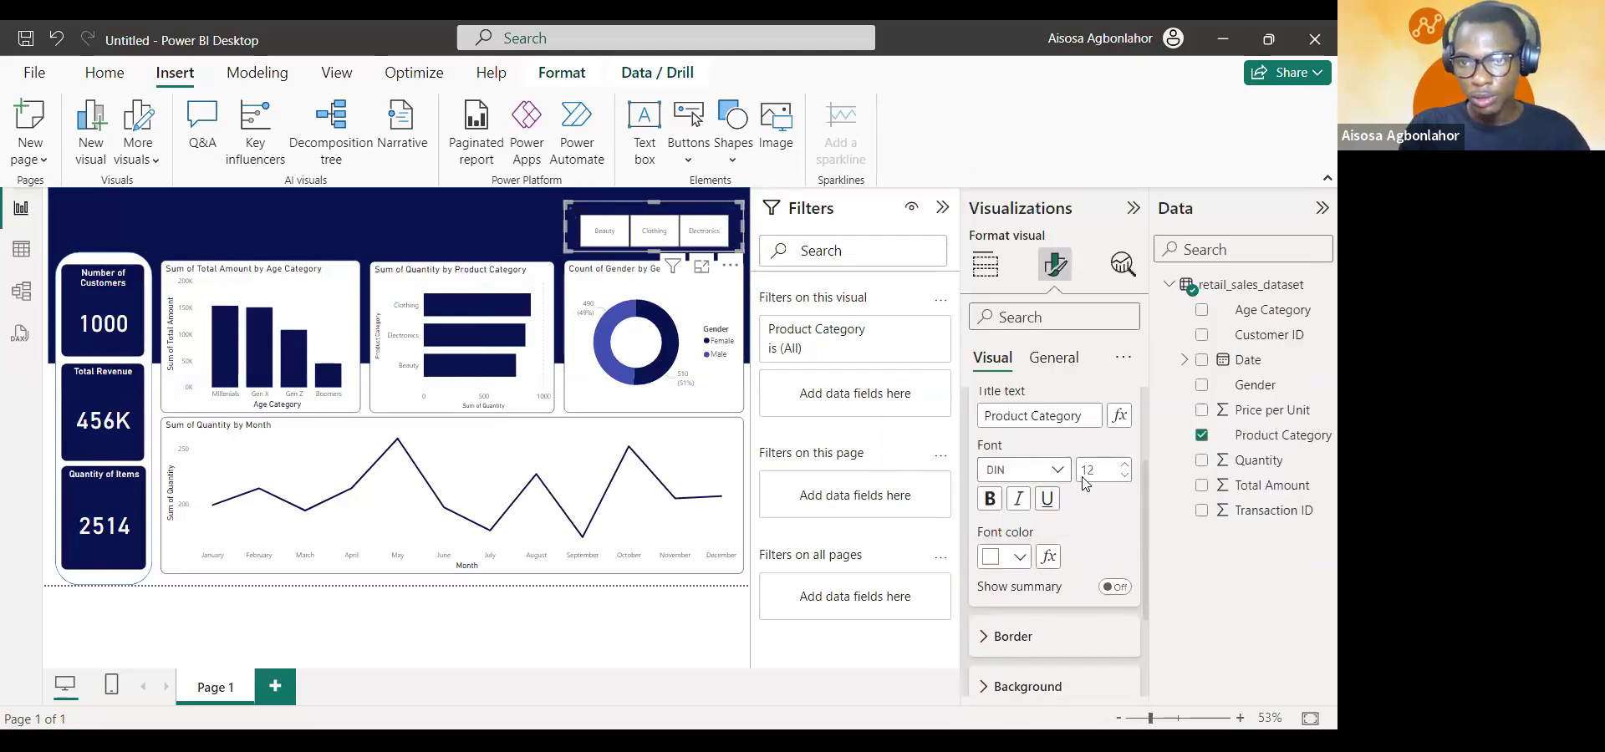
# - Increase the slicer header's font size to 17
pyautogui.click(1126, 464)
pyautogui.click(1126, 464)
pyautogui.click(1126, 465)
pyautogui.click(1126, 465)
pyautogui.click(1126, 465)
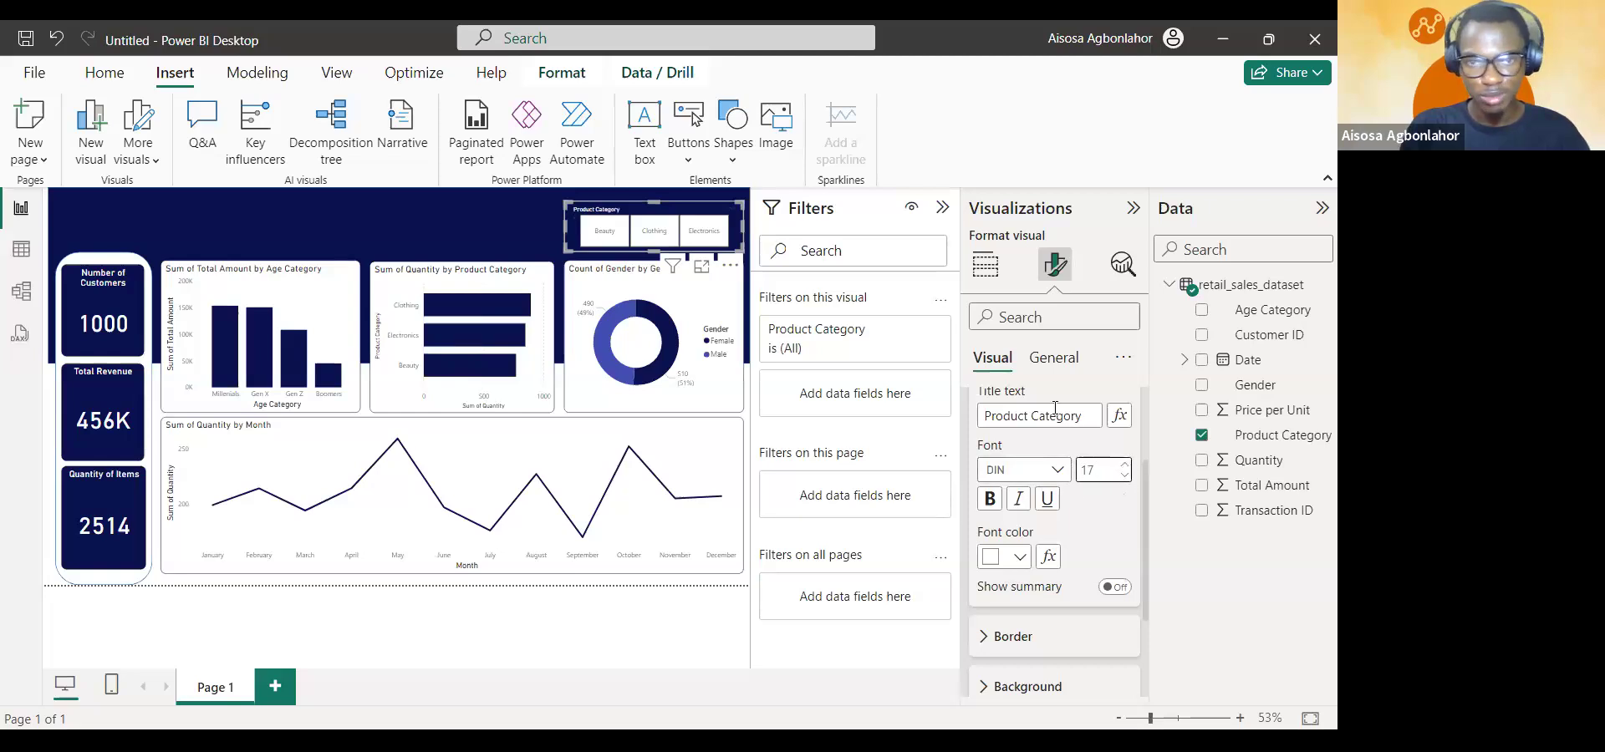
# - Set the background colour of the slicer's value tiles to the same navy as the banner
pyautogui.scroll(3, 1037, 417)
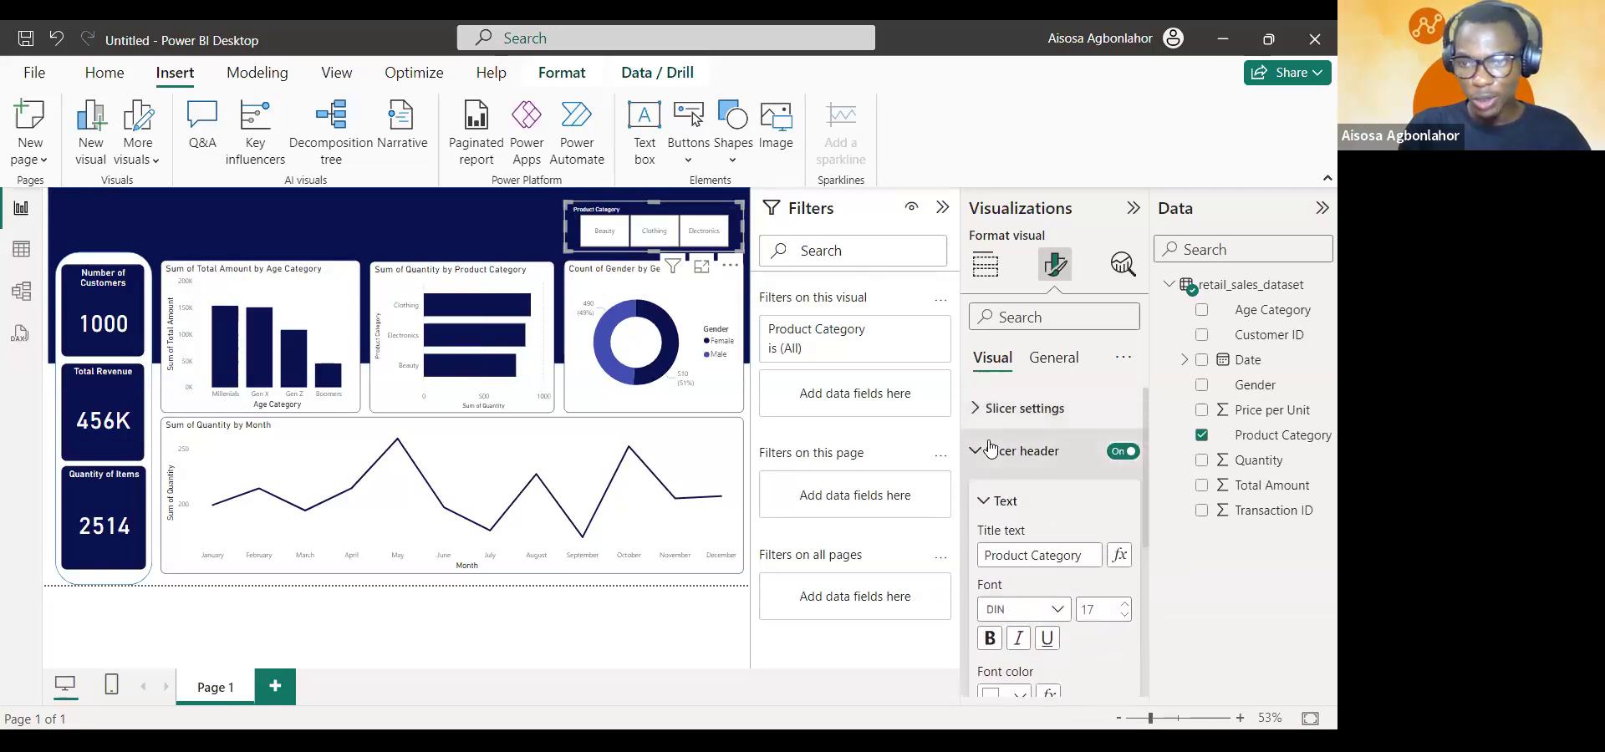
pyautogui.click(989, 450)
pyautogui.click(993, 494)
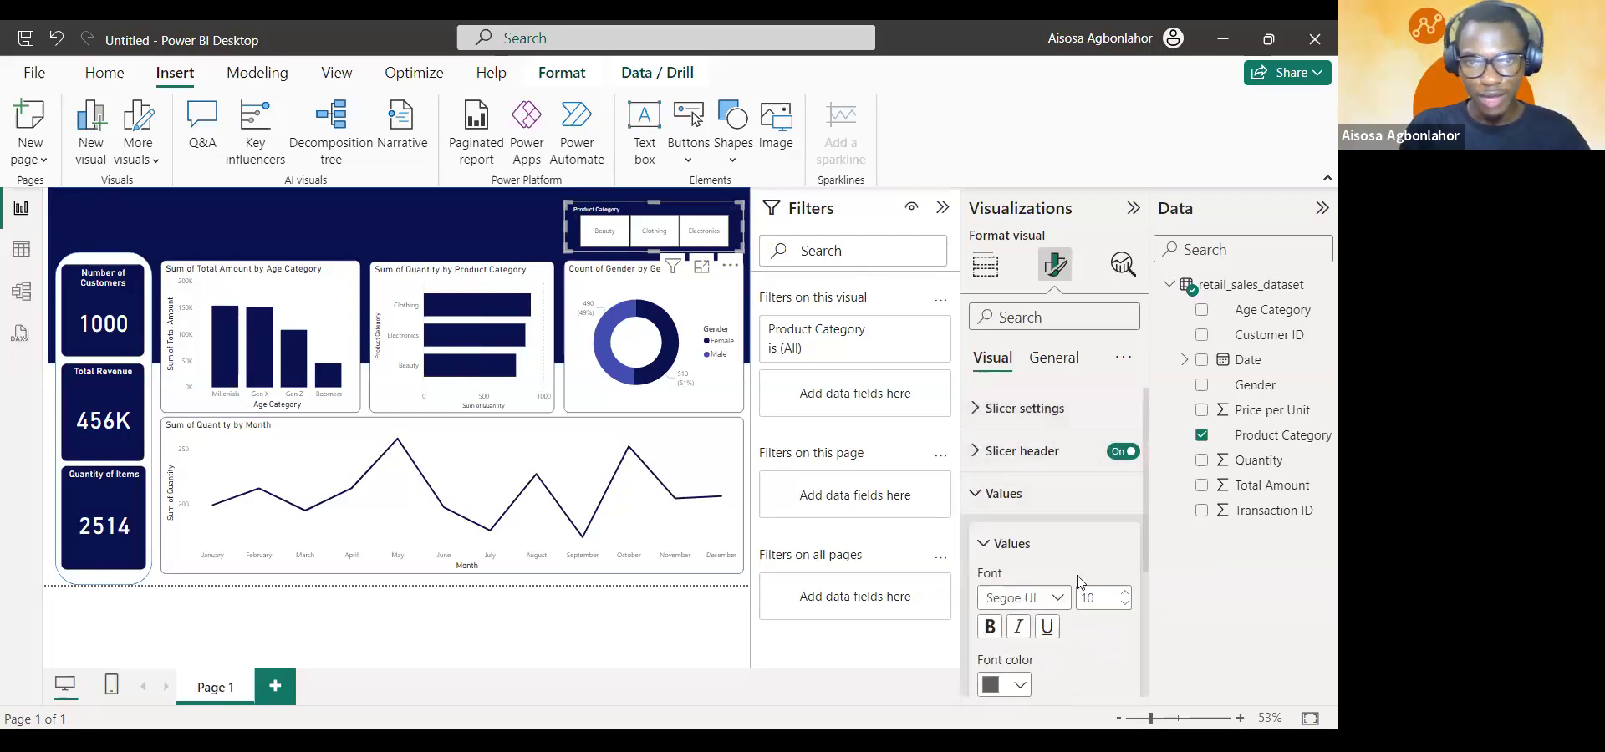
pyautogui.scroll(-1, 1043, 613)
pyautogui.click(1019, 591)
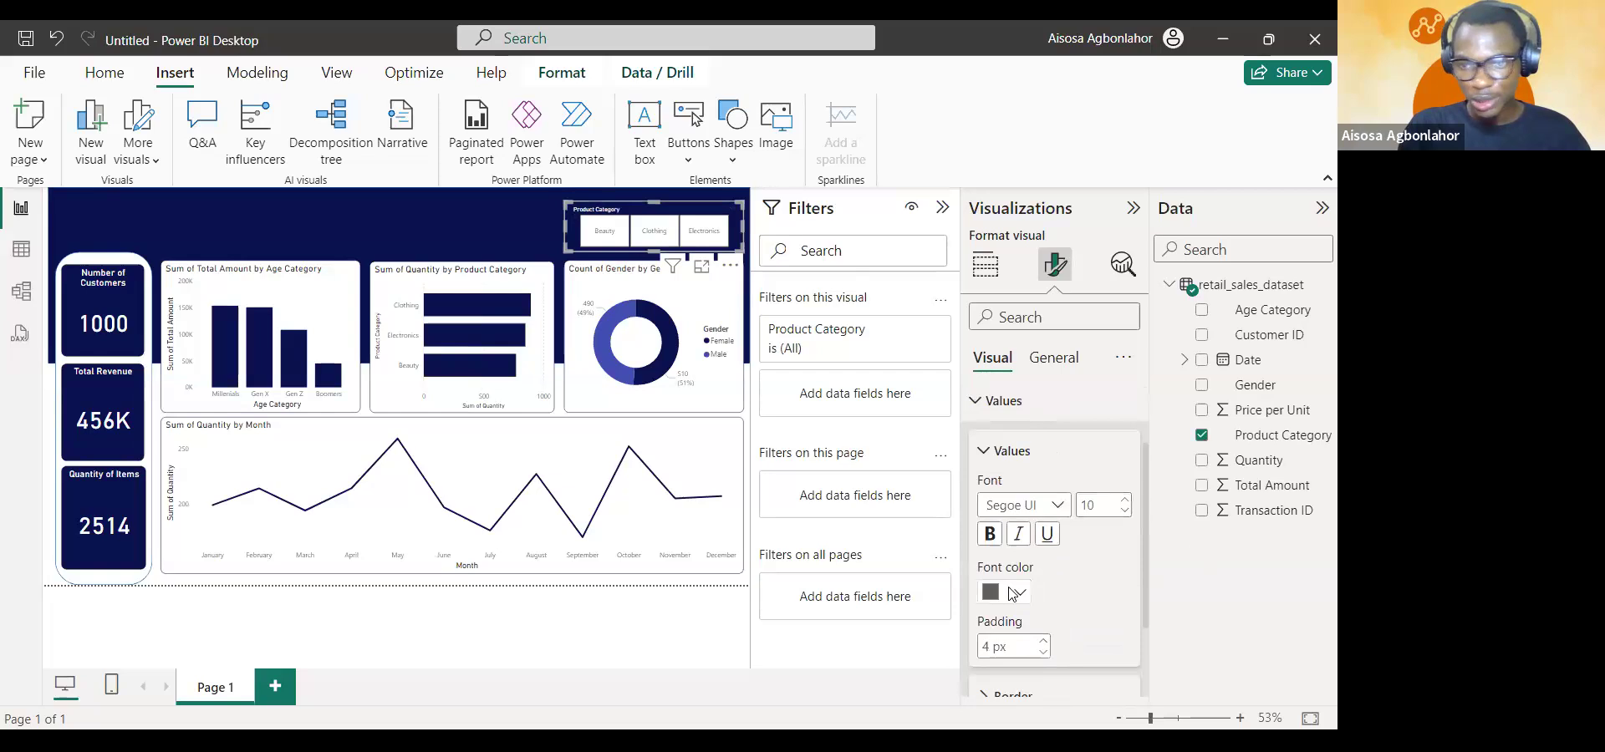
pyautogui.click(1068, 623)
pyautogui.scroll(-3, 1053, 627)
pyautogui.click(1008, 635)
pyautogui.scroll(-1, 1030, 594)
pyautogui.click(1022, 634)
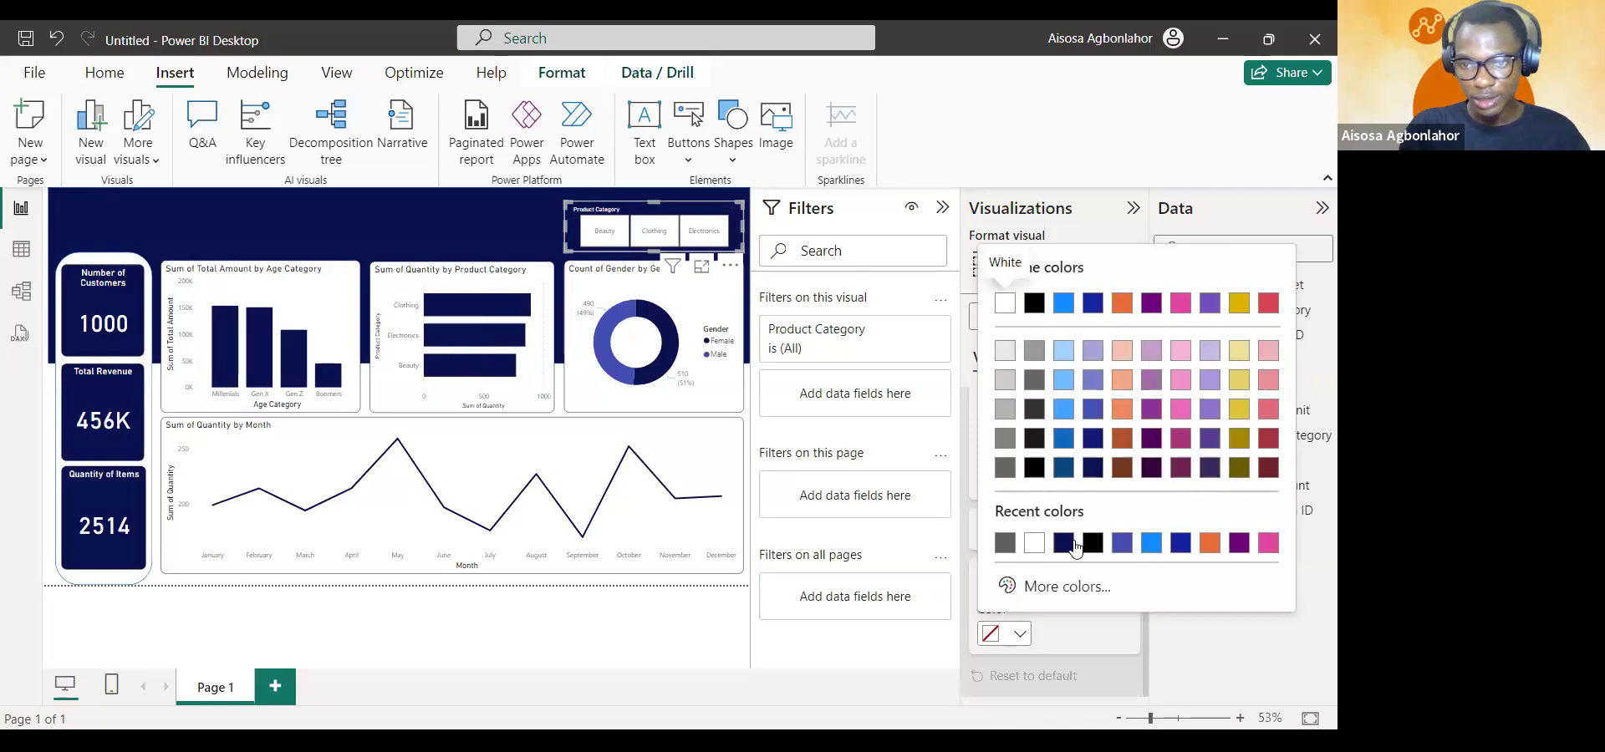
pyautogui.click(1064, 543)
# - Set the font colour of the Product Category slicer's value tiles to white
pyautogui.scroll(1, 1016, 477)
pyautogui.scroll(3, 1015, 477)
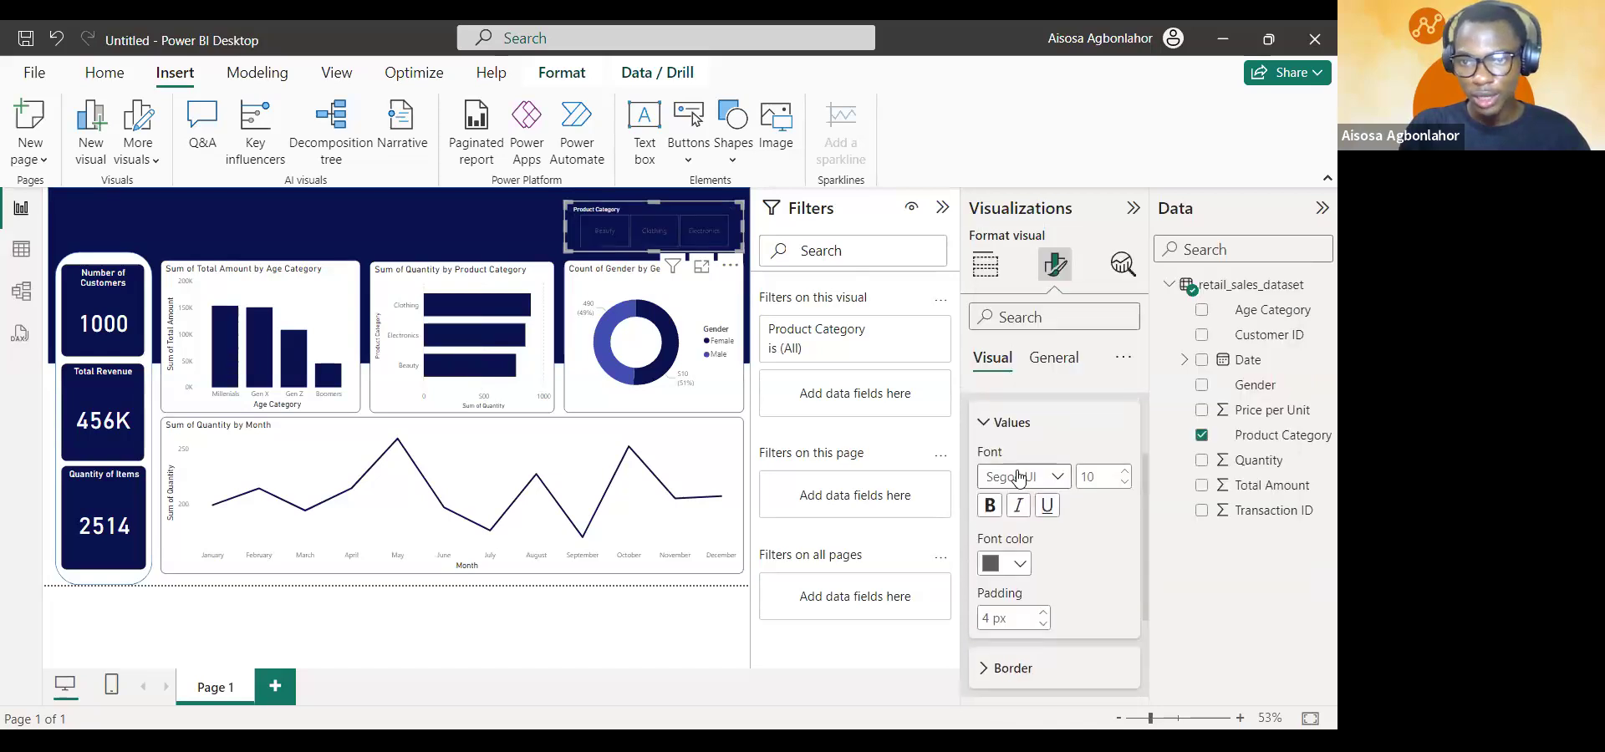
pyautogui.click(1016, 611)
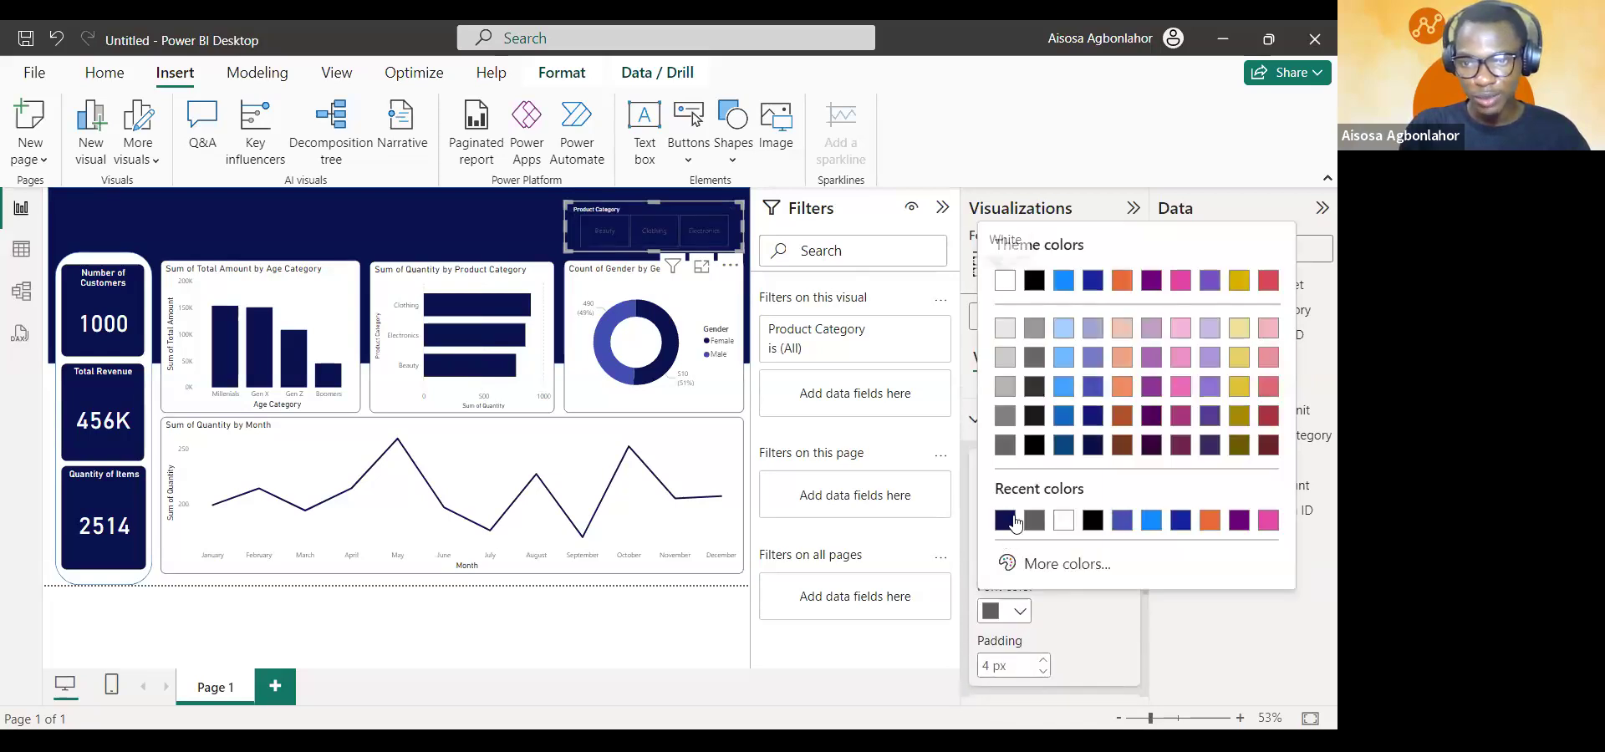
pyautogui.click(1069, 520)
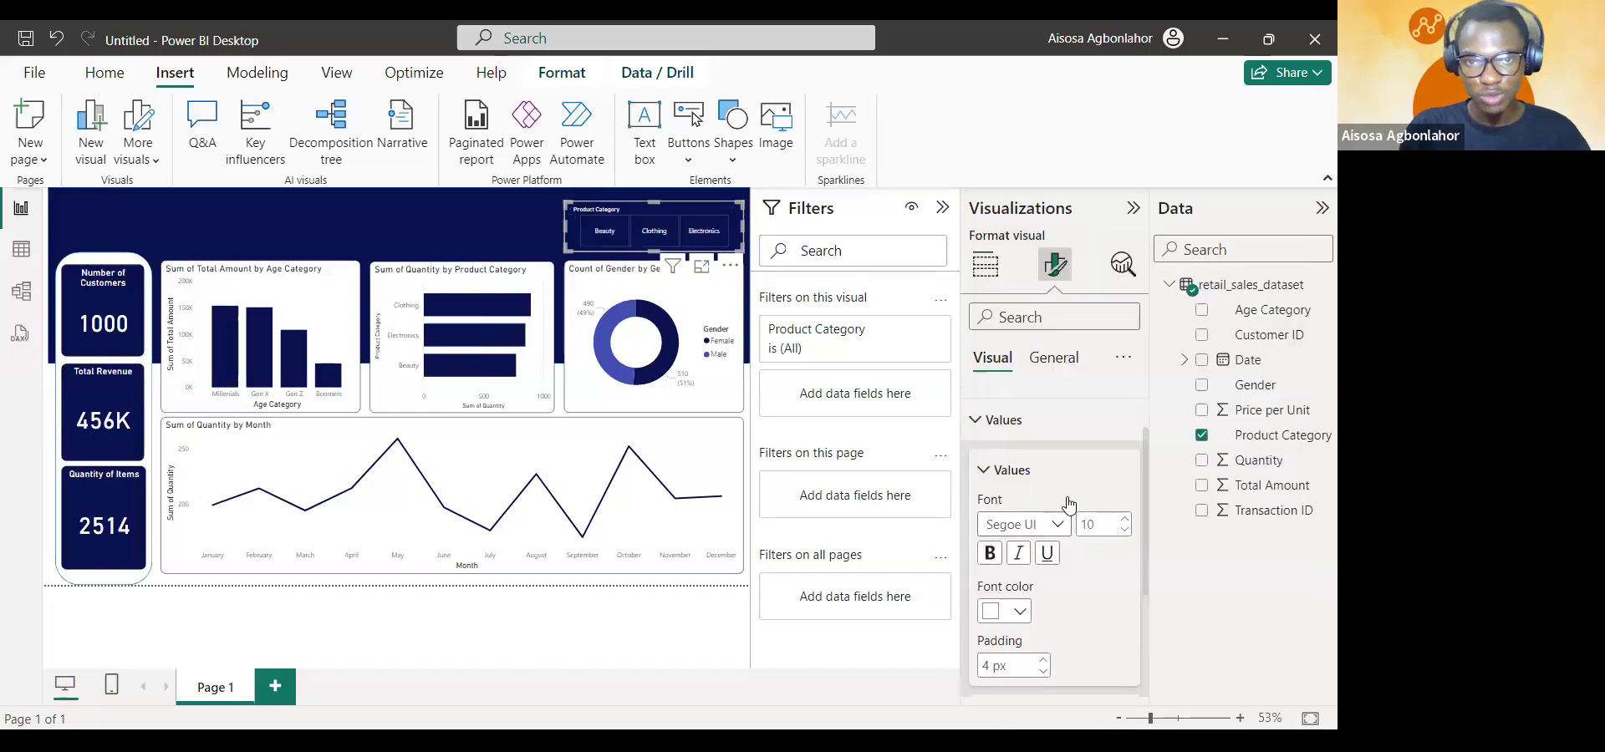
# - Set the border colour of the slicer's value tiles to white and deselect the slicer
pyautogui.scroll(2, 1063, 507)
pyautogui.scroll(-3, 1013, 511)
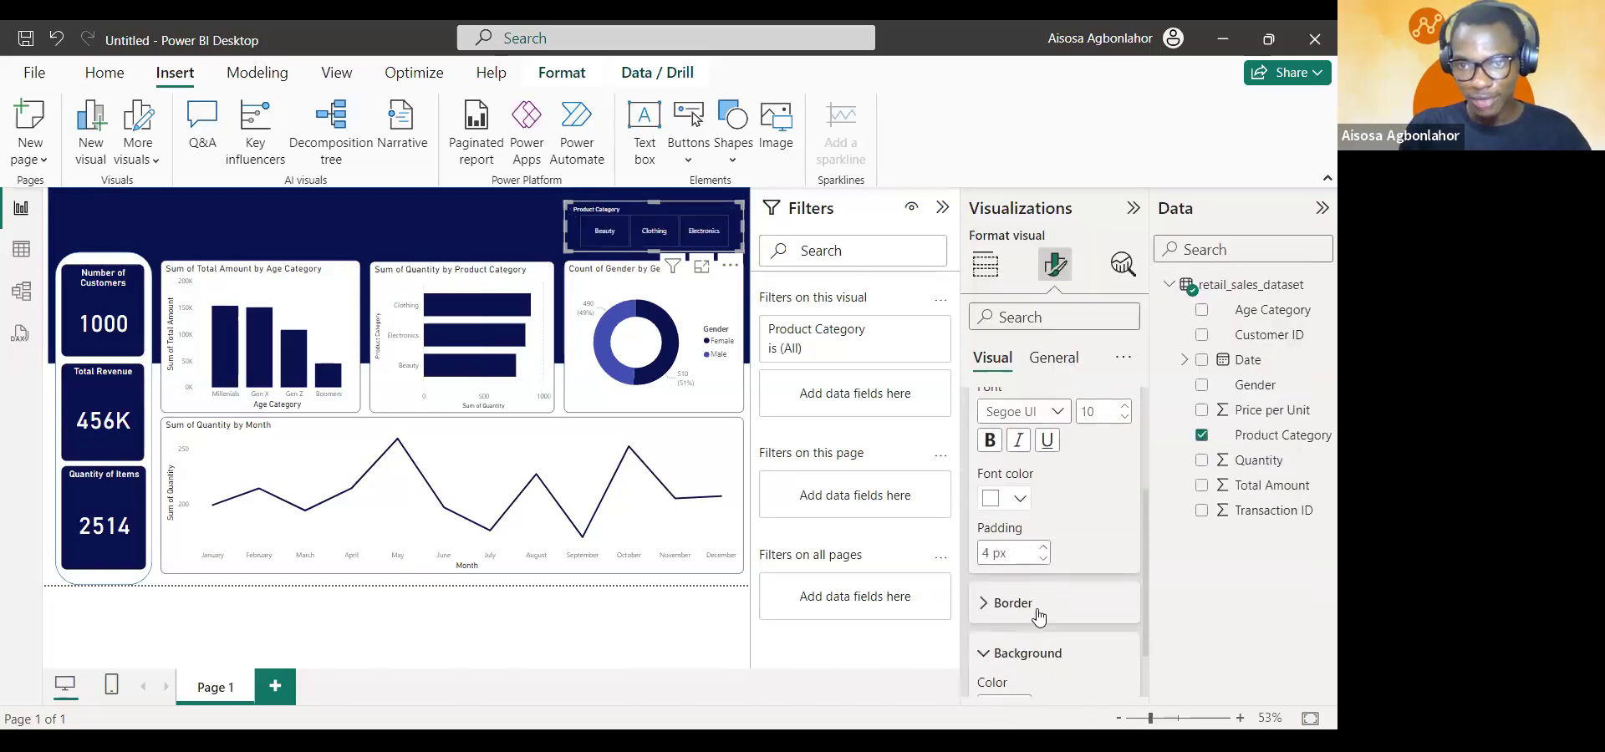
pyautogui.click(1022, 599)
pyautogui.click(1024, 590)
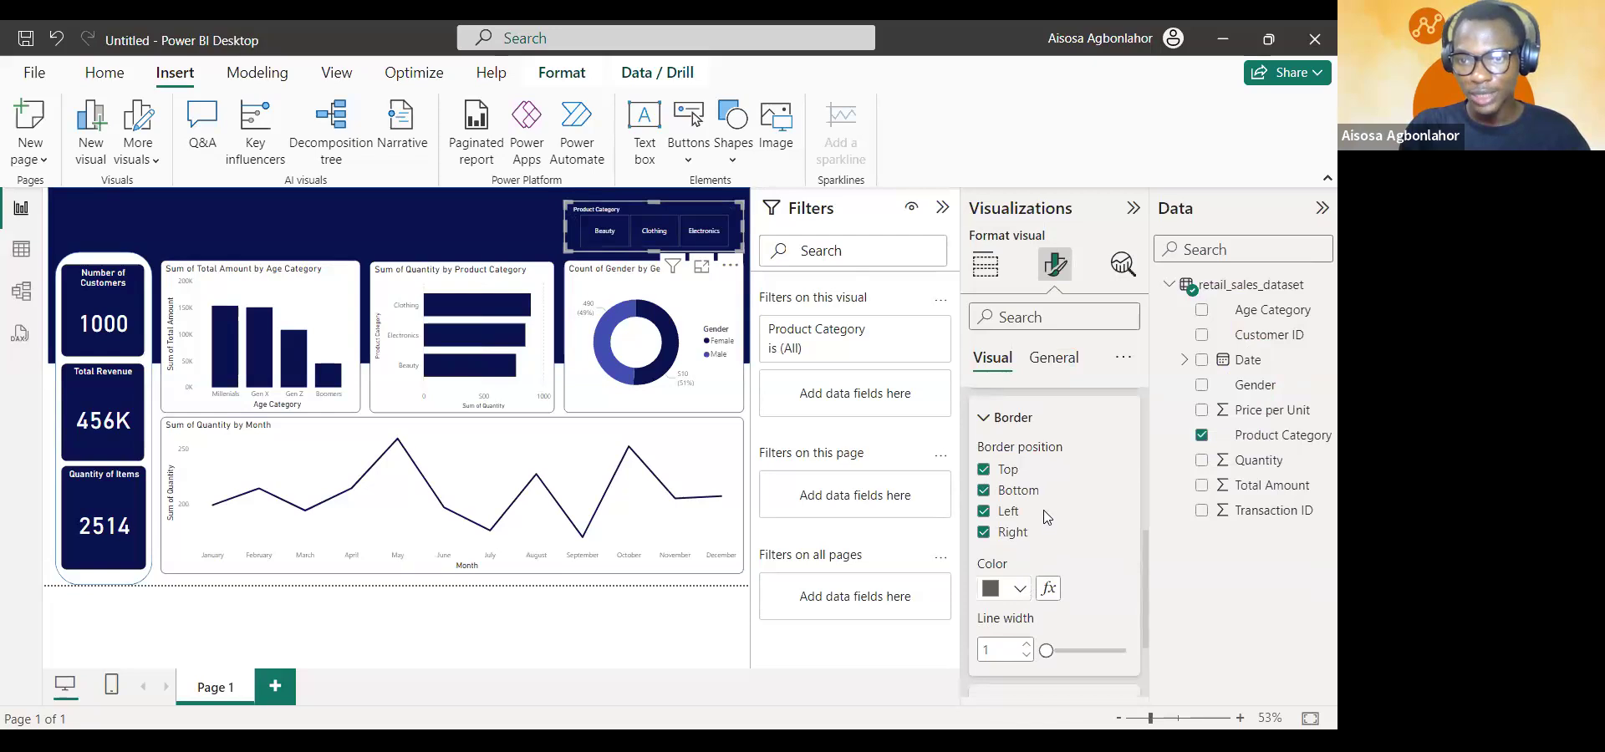
pyautogui.click(1010, 503)
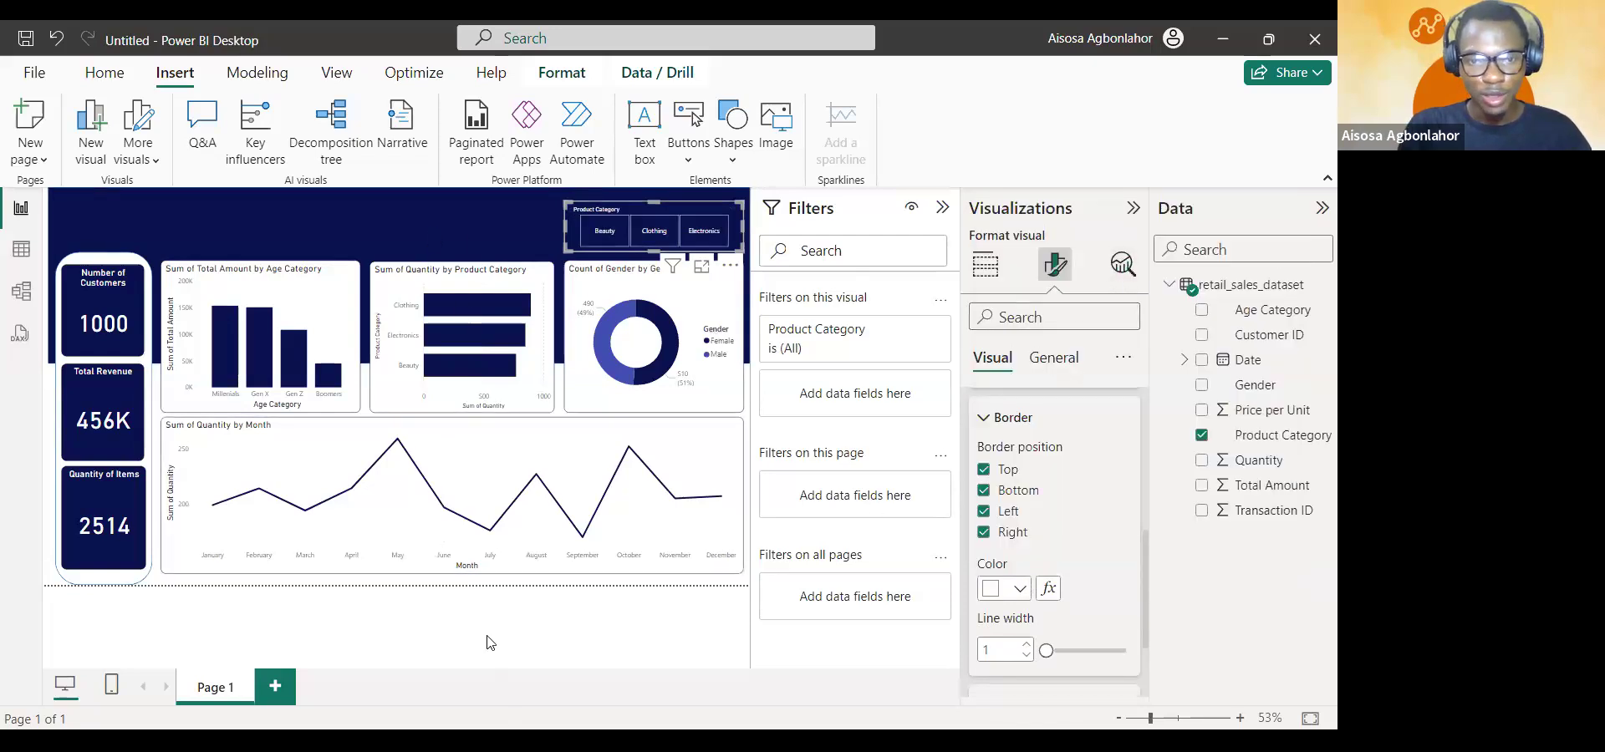
pyautogui.click(535, 606)
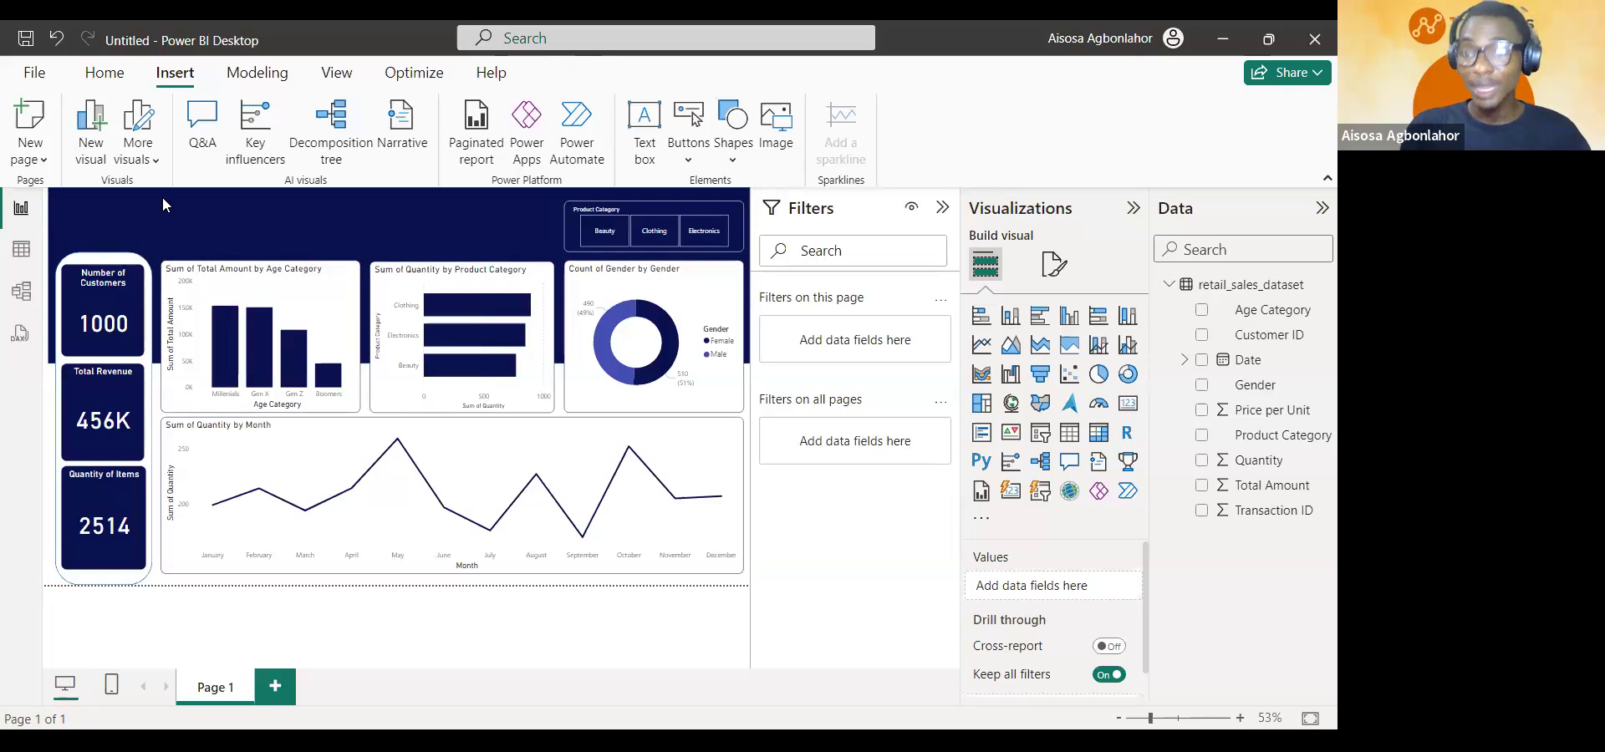
# - Add a text box in the free area of the navy banner, opposite the slicer, with the title "Sales Dashboard"
pyautogui.click(643, 130)
pyautogui.moveTo(255, 407); pyautogui.dragTo(368, 301)
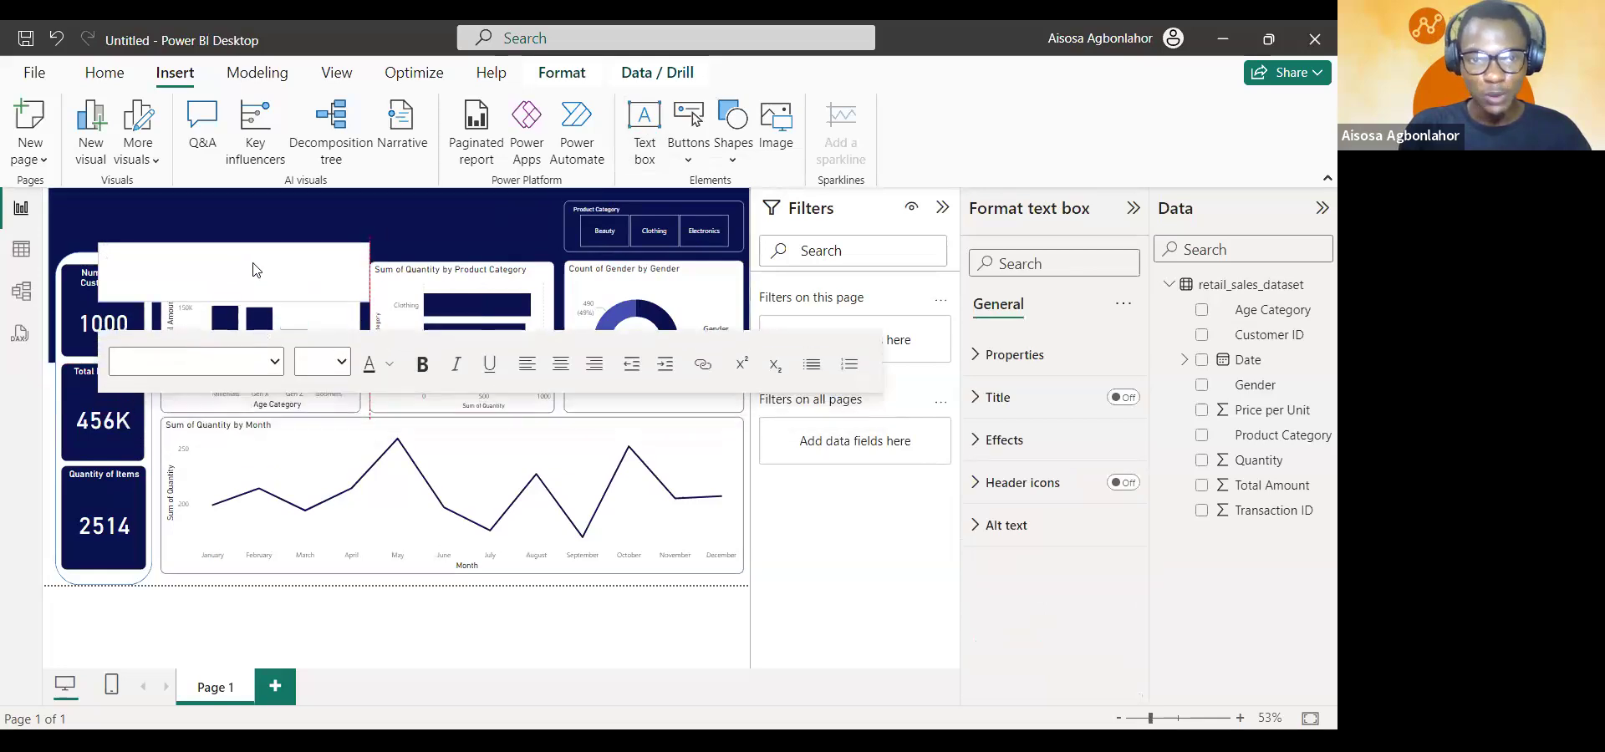
pyautogui.moveTo(246, 243); pyautogui.dragTo(205, 198)
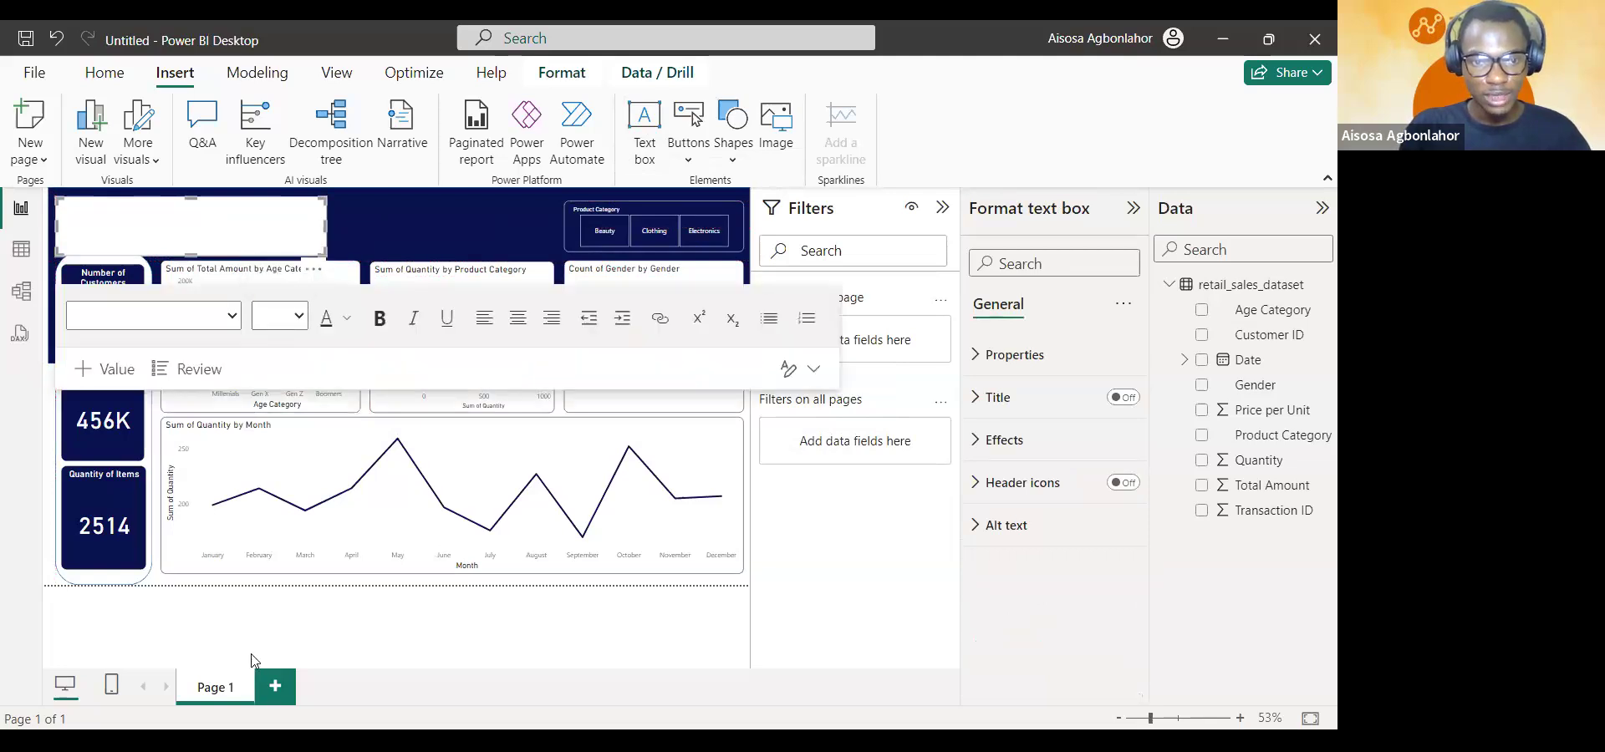
pyautogui.click(130, 252)
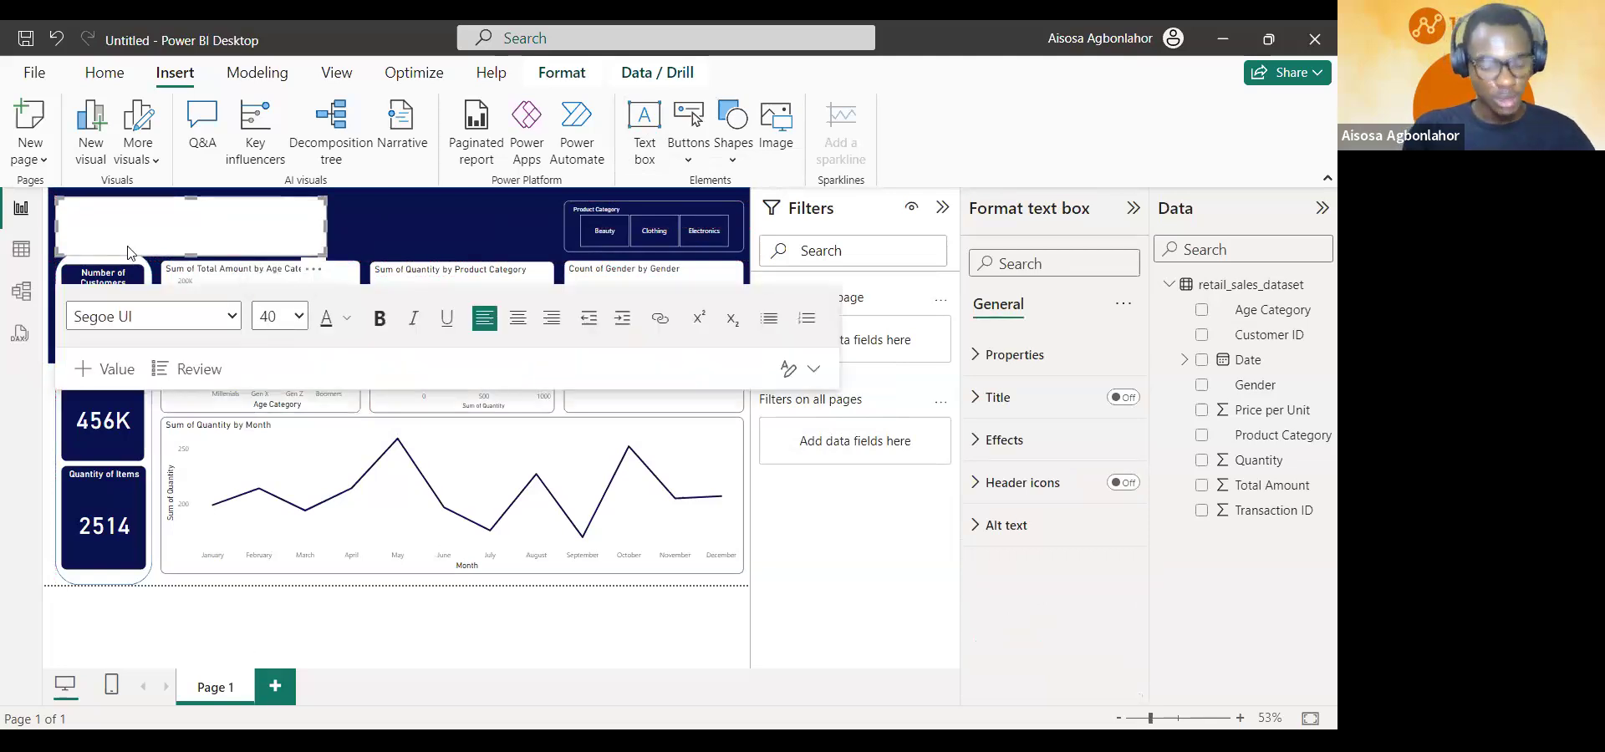
pyautogui.write('Sales ')
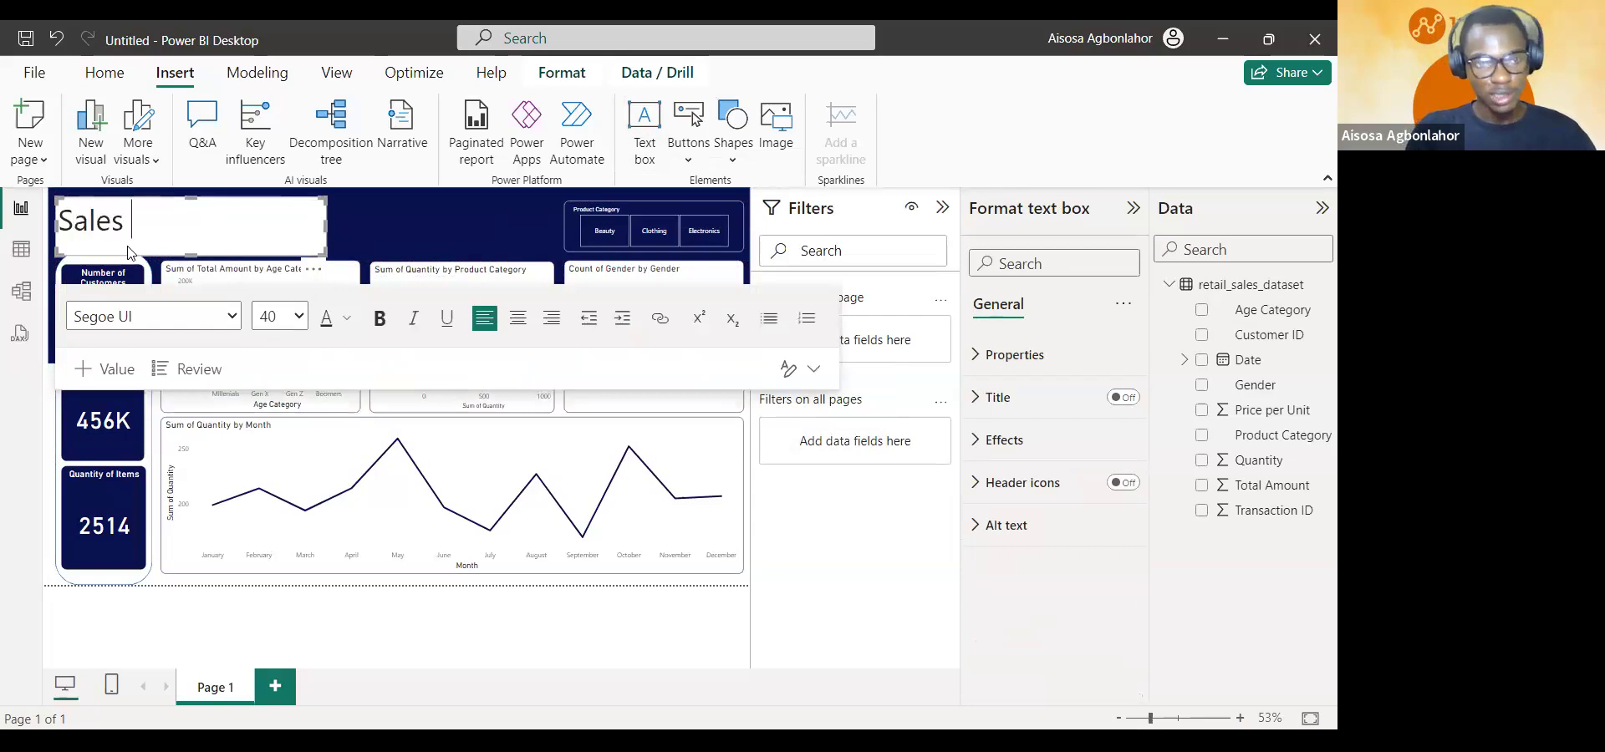
pyautogui.write('Dashboard')
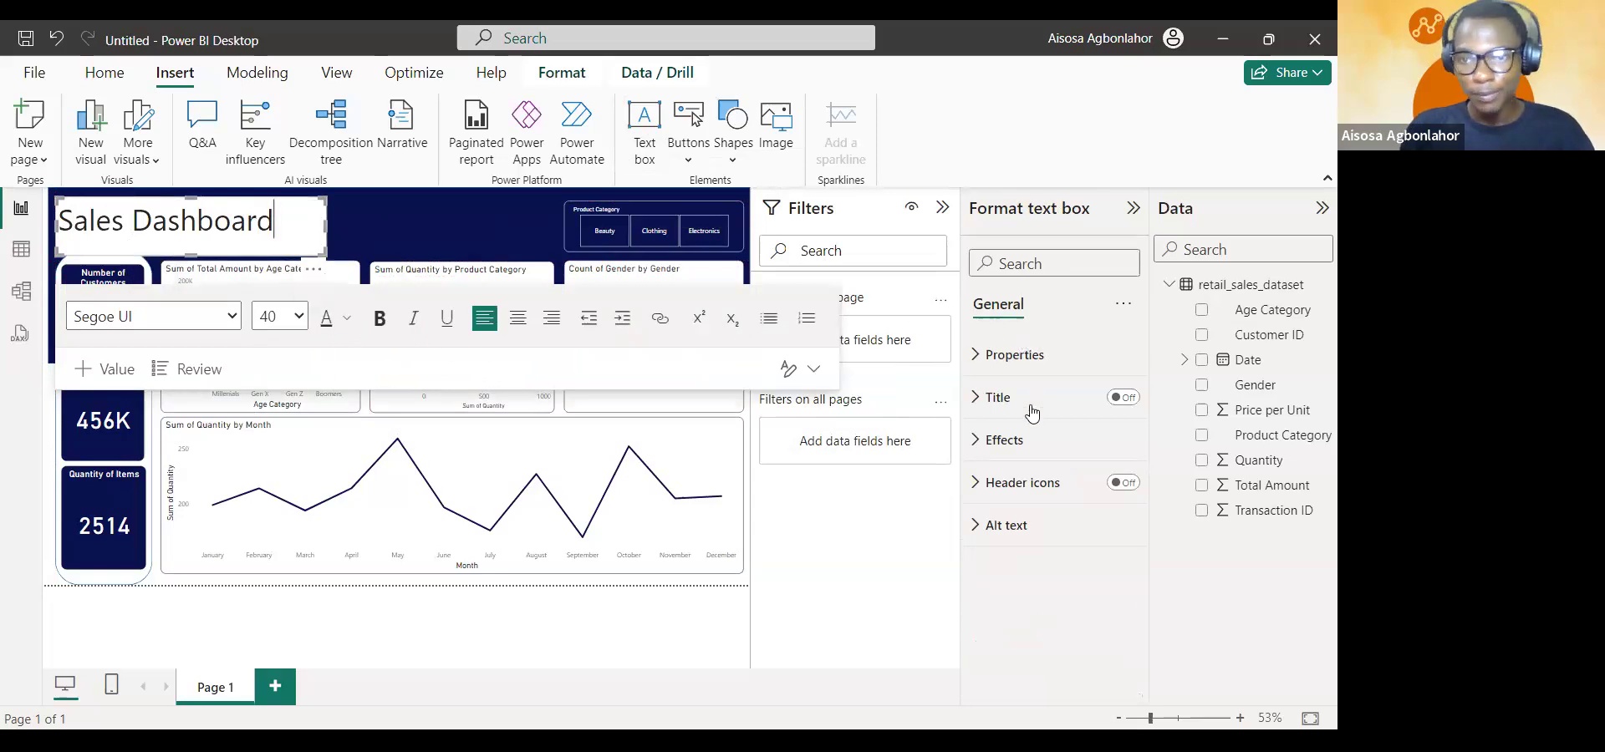
# - Make the title text box's background 100% transparent and colour its text white
pyautogui.click(1024, 440)
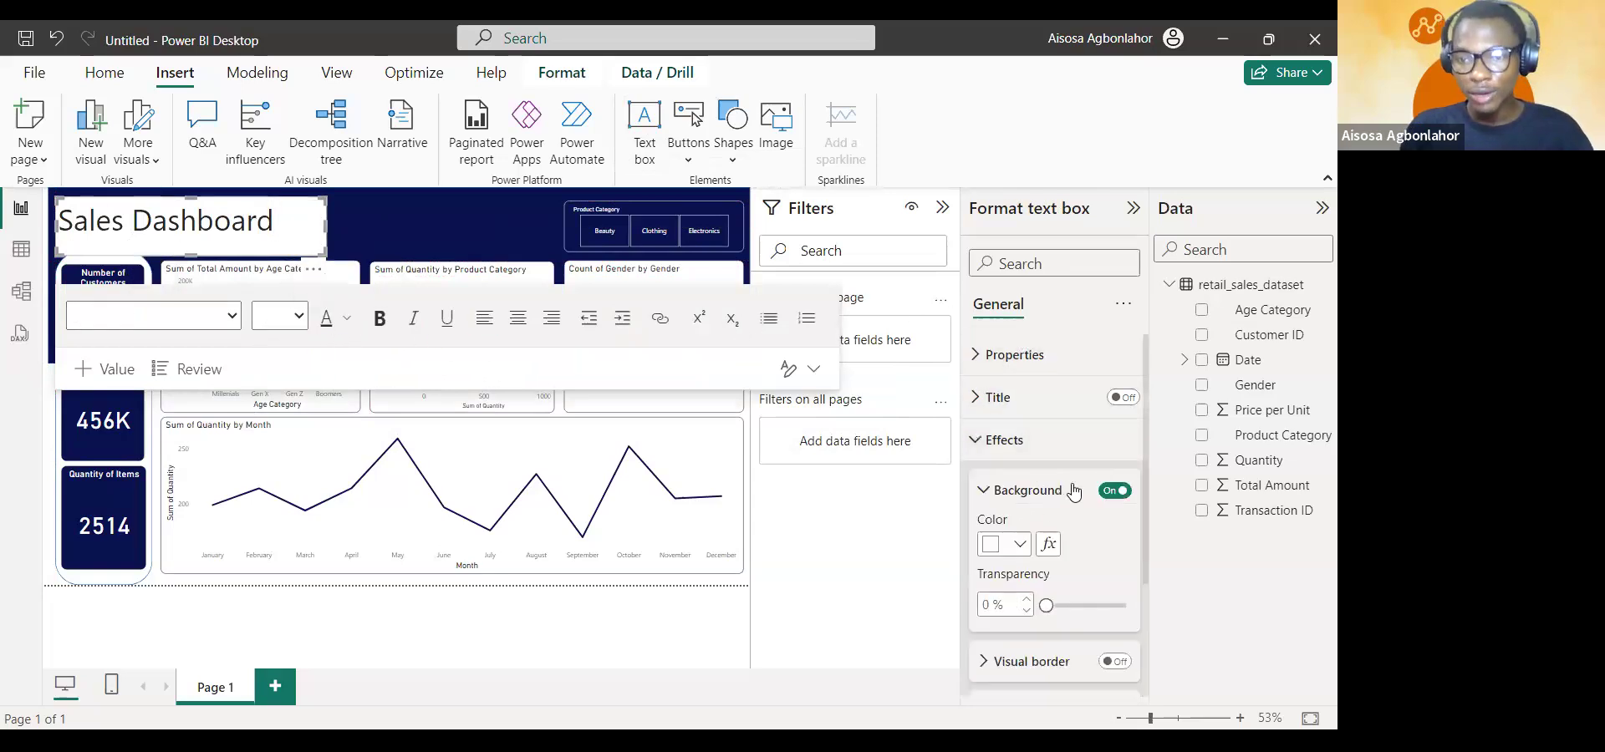
pyautogui.moveTo(1046, 606); pyautogui.dragTo(1125, 605)
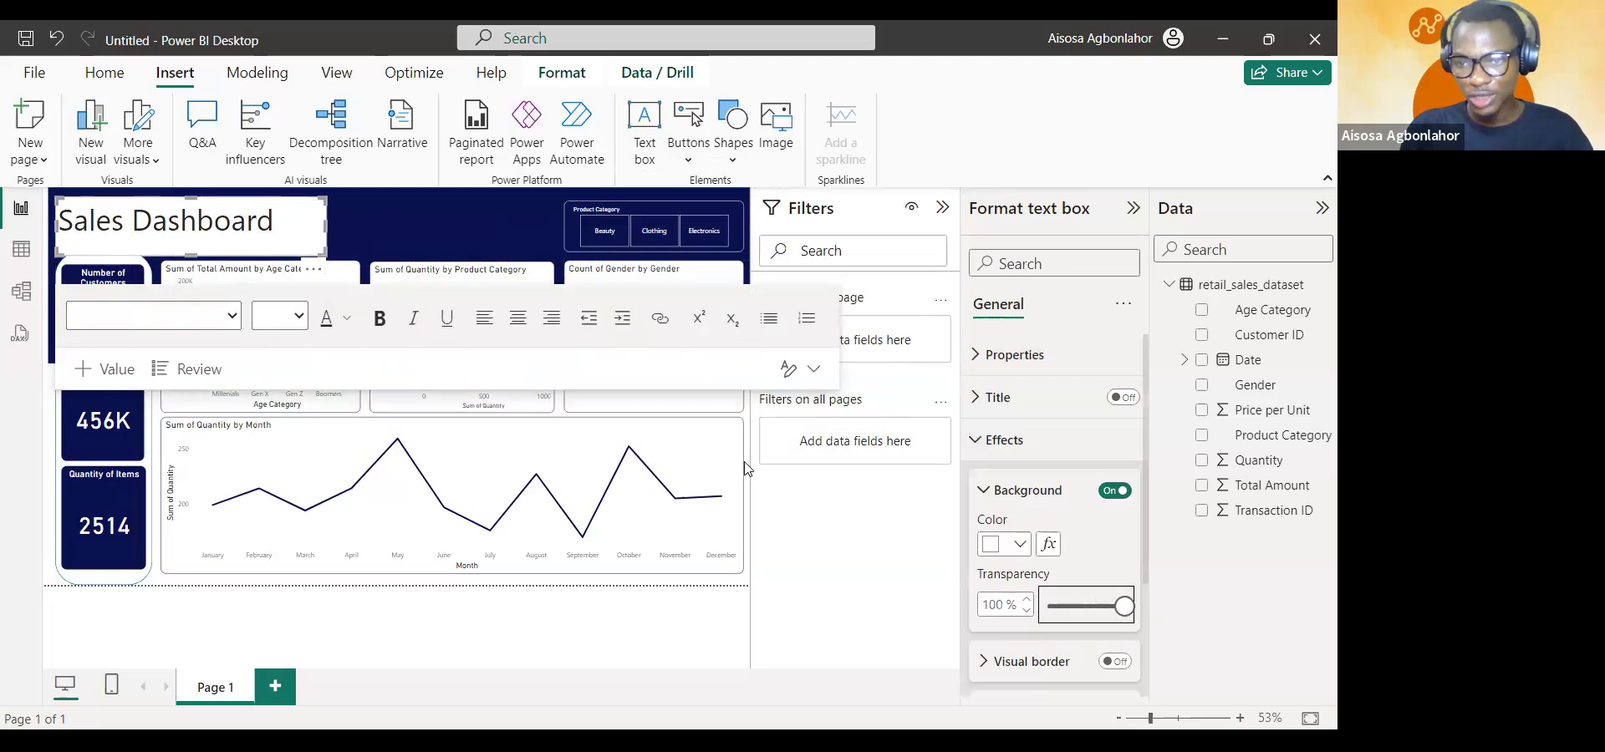
pyautogui.click(221, 225)
pyautogui.hotkey('ctrl', 'a')
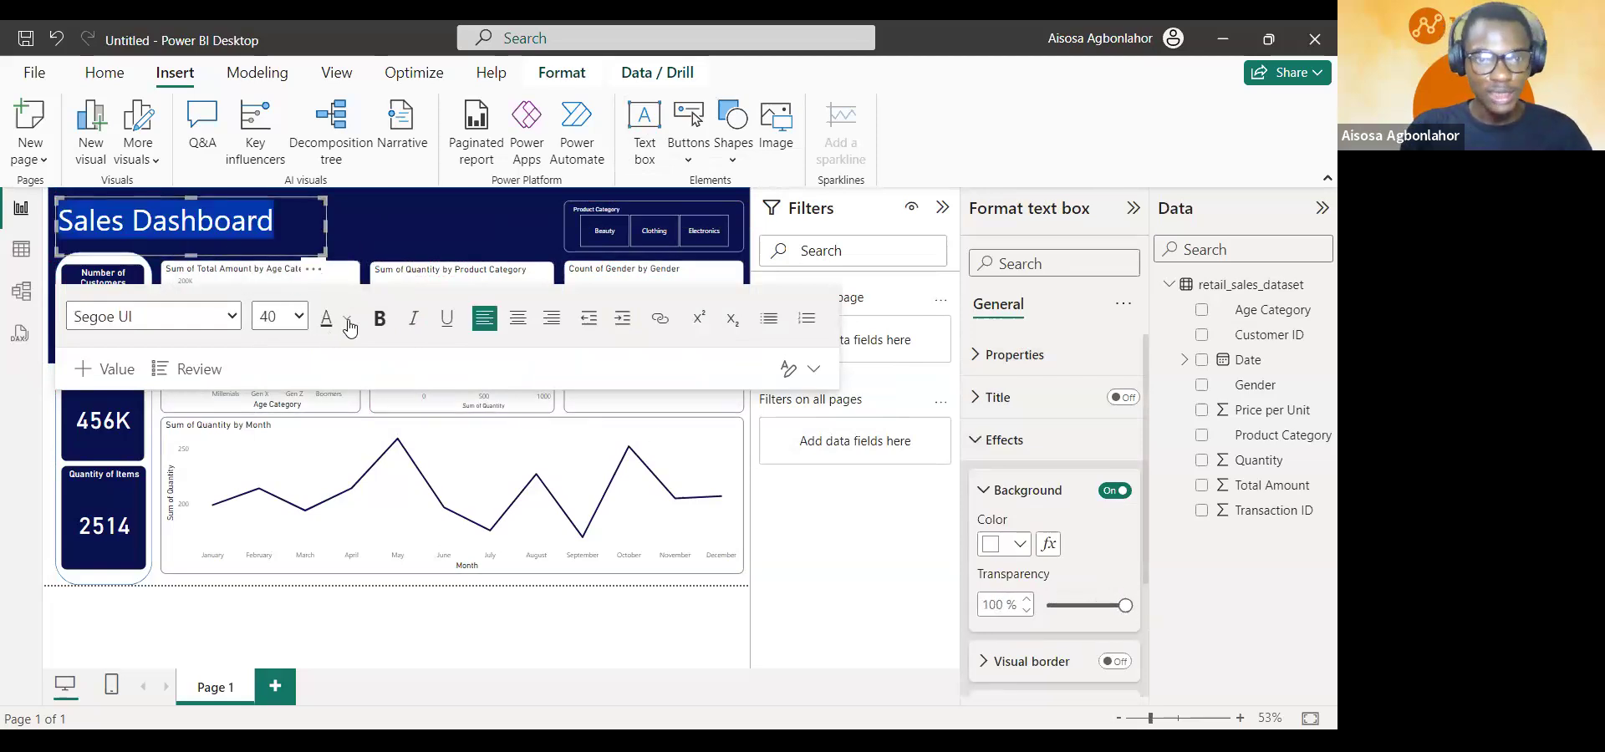
pyautogui.click(347, 318)
pyautogui.click(368, 389)
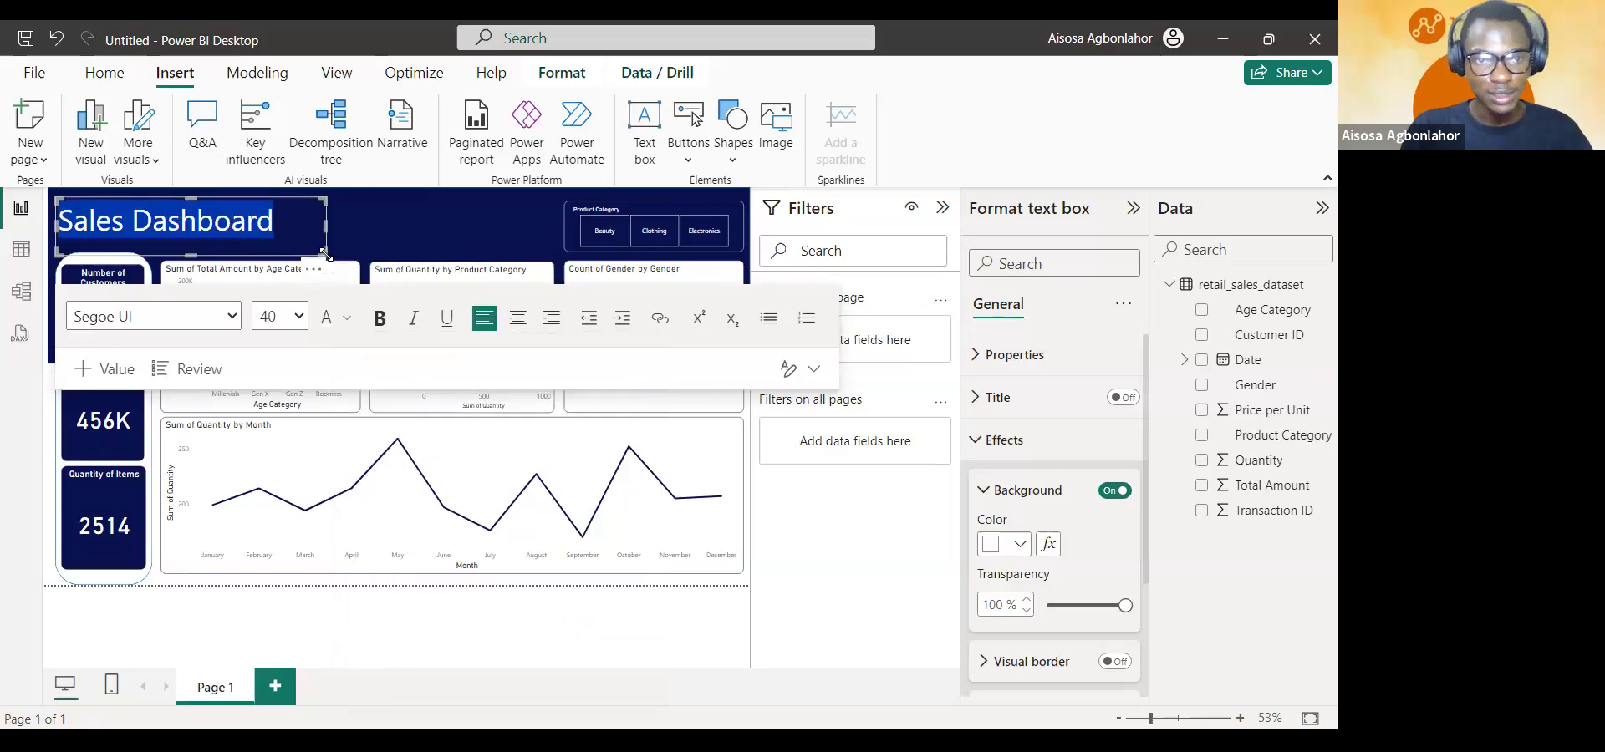
pyautogui.click(470, 618)
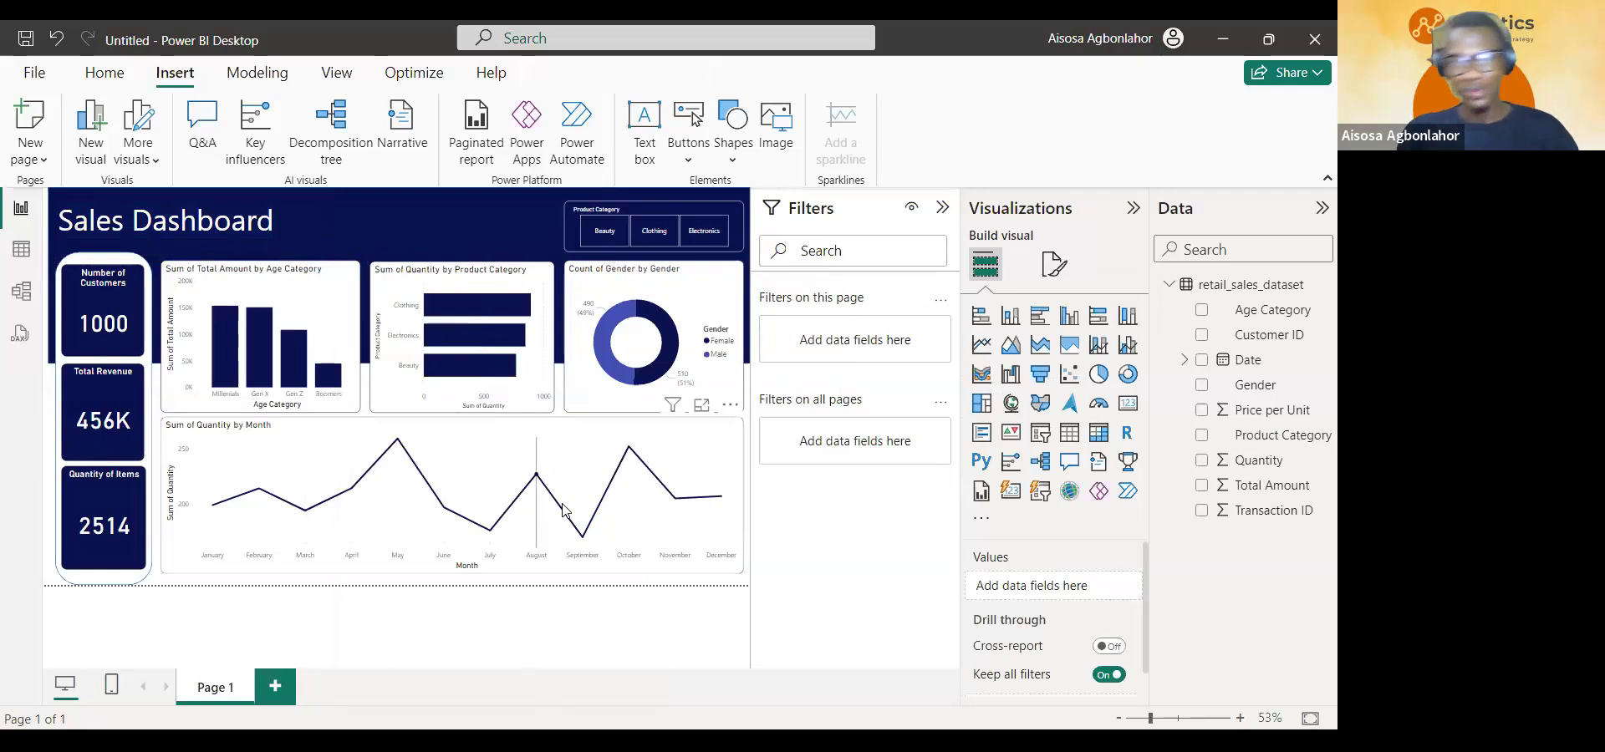
# - Start publishing the report and save the file as "Sales Report" in the Downloads folder
pyautogui.moveTo(563, 509)
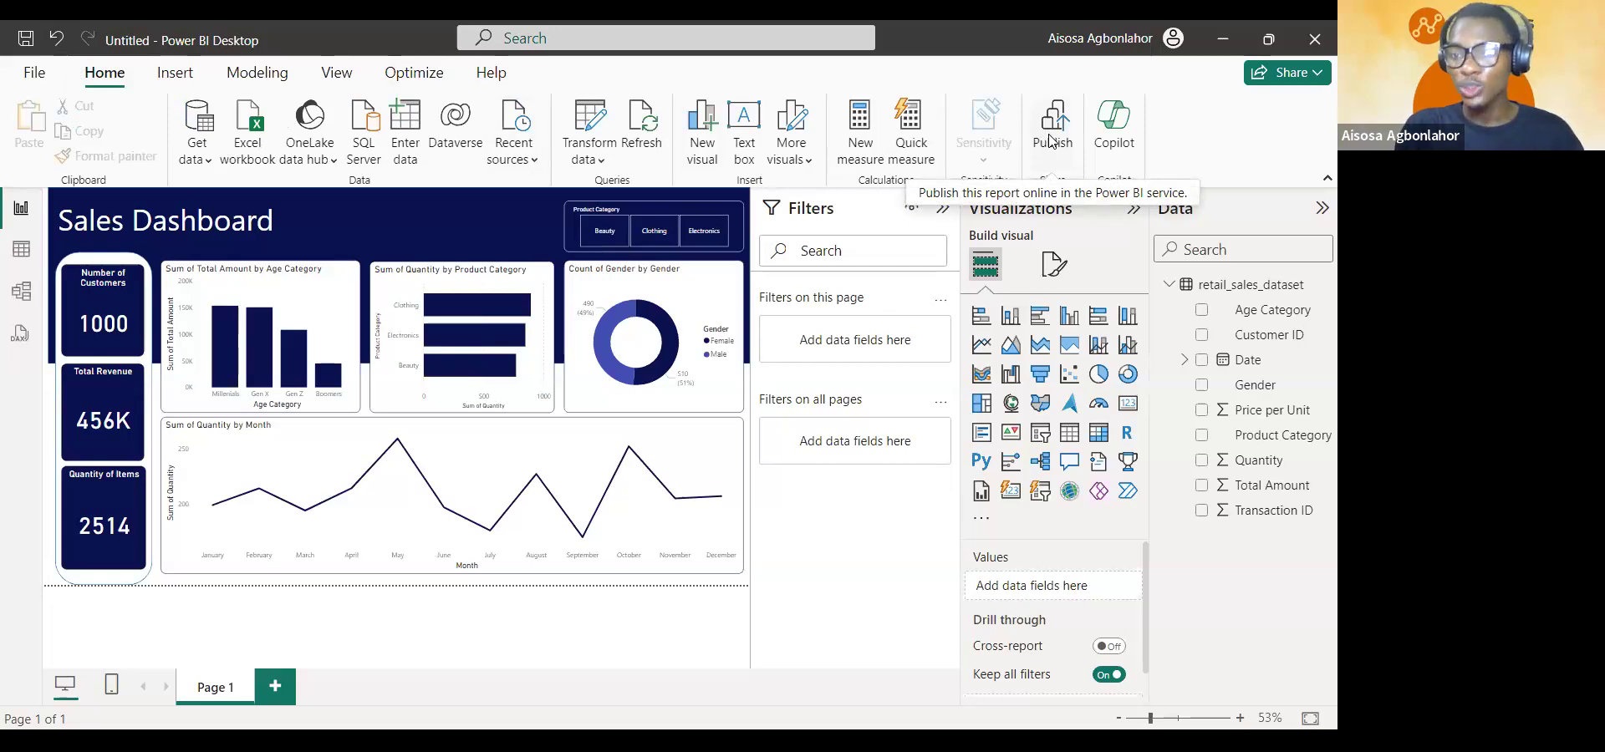
pyautogui.click(1052, 141)
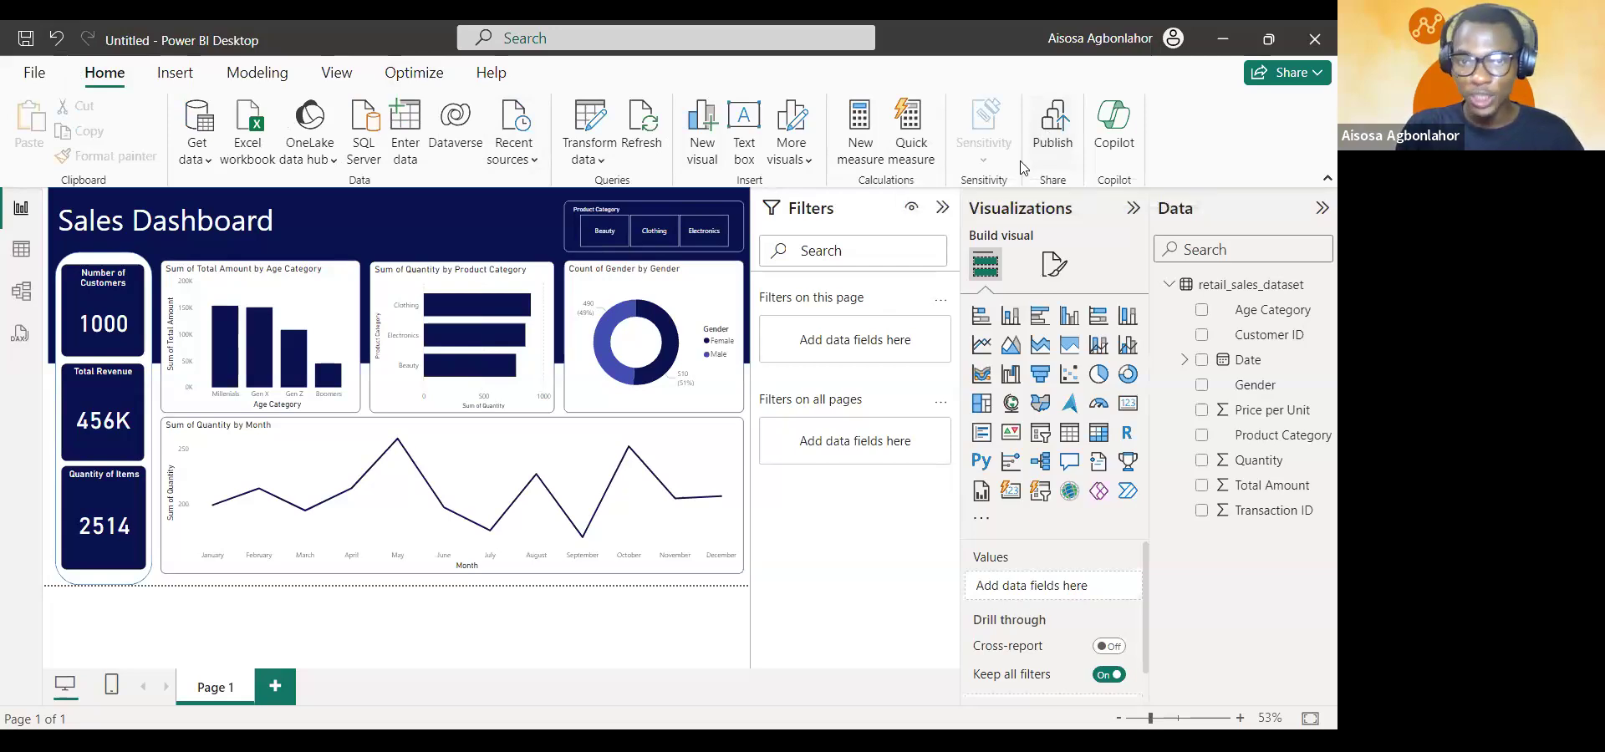
pyautogui.click(751, 418)
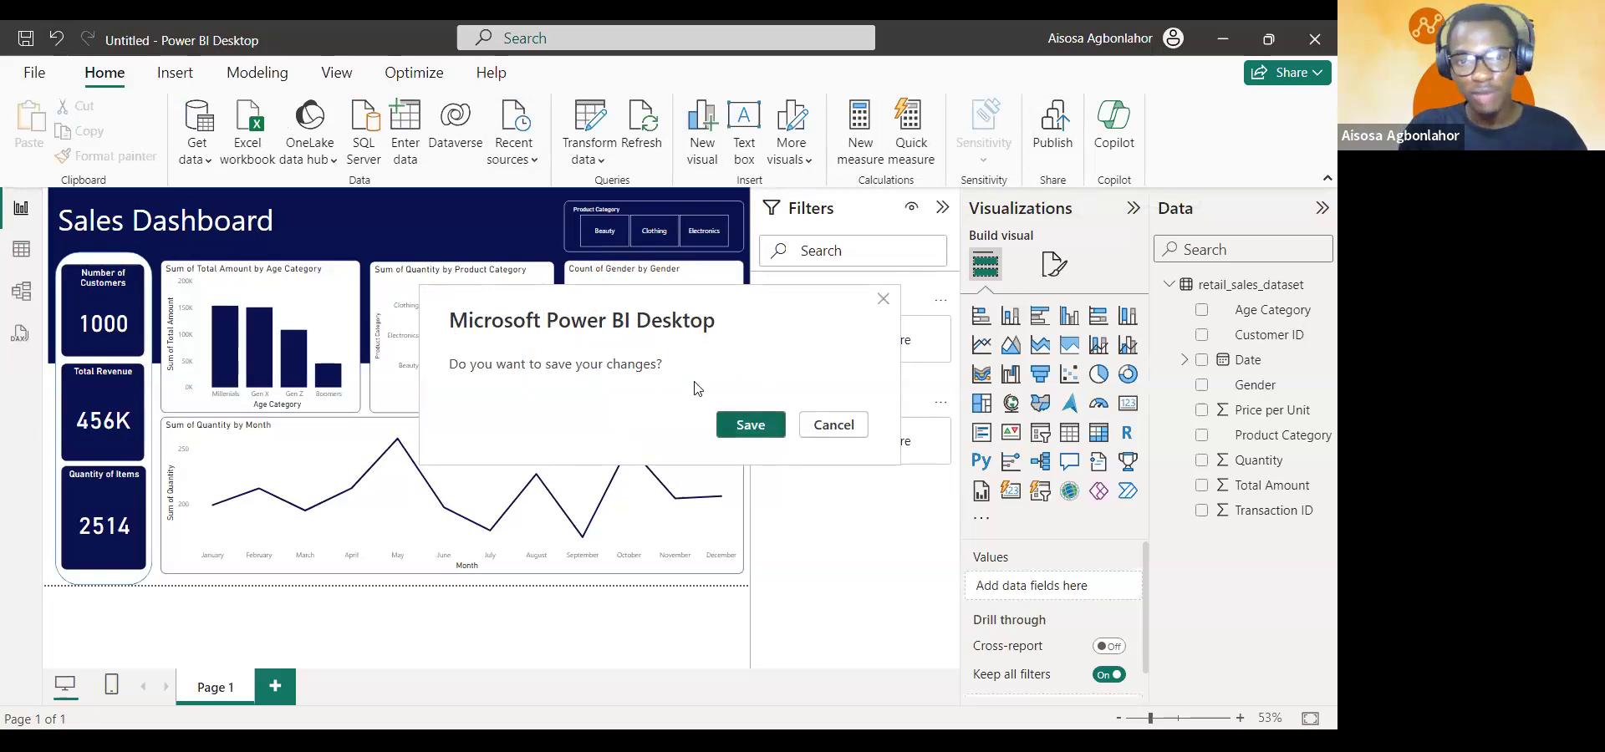
pyautogui.write('S')
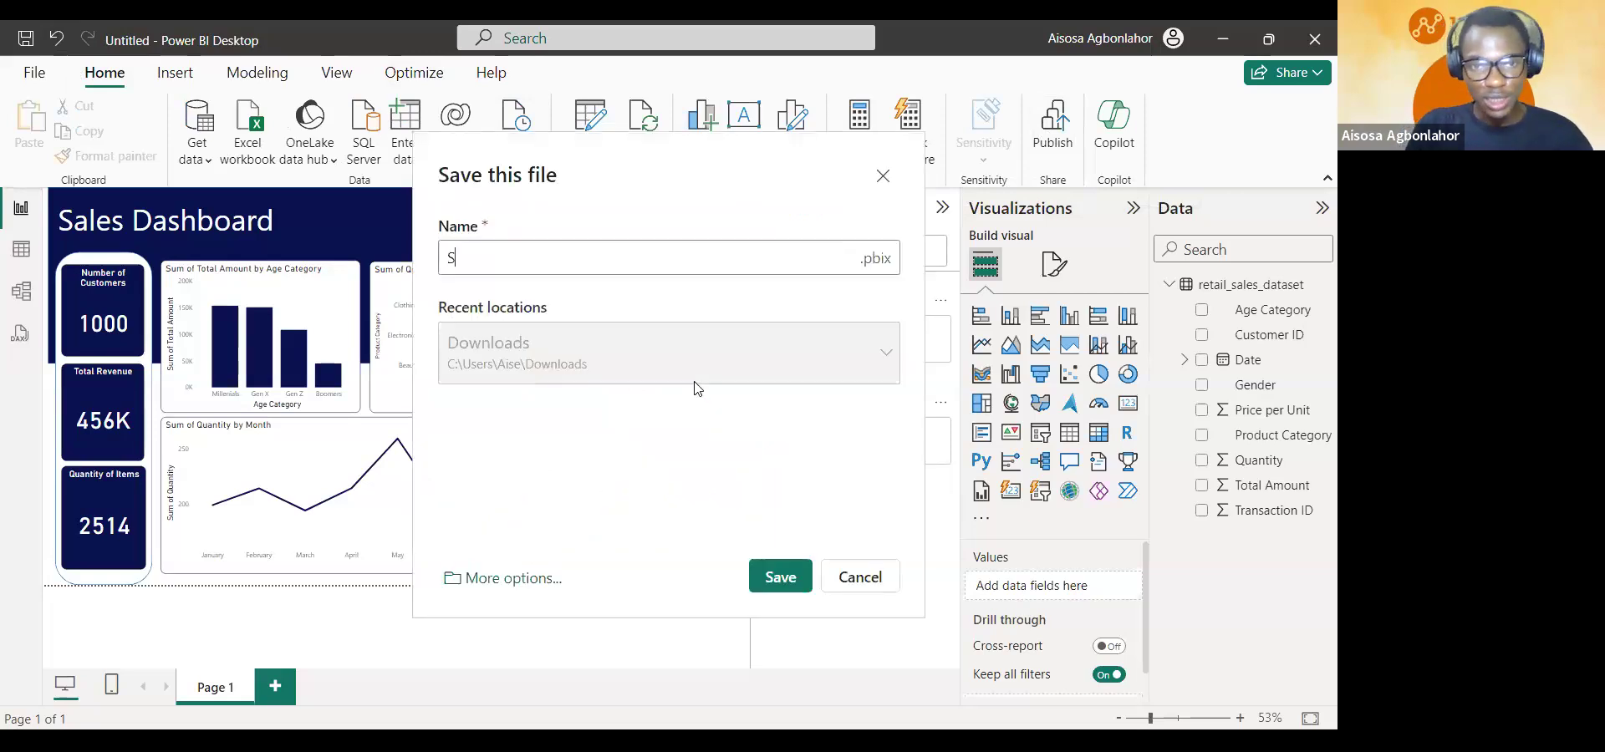
pyautogui.write('ales Report')
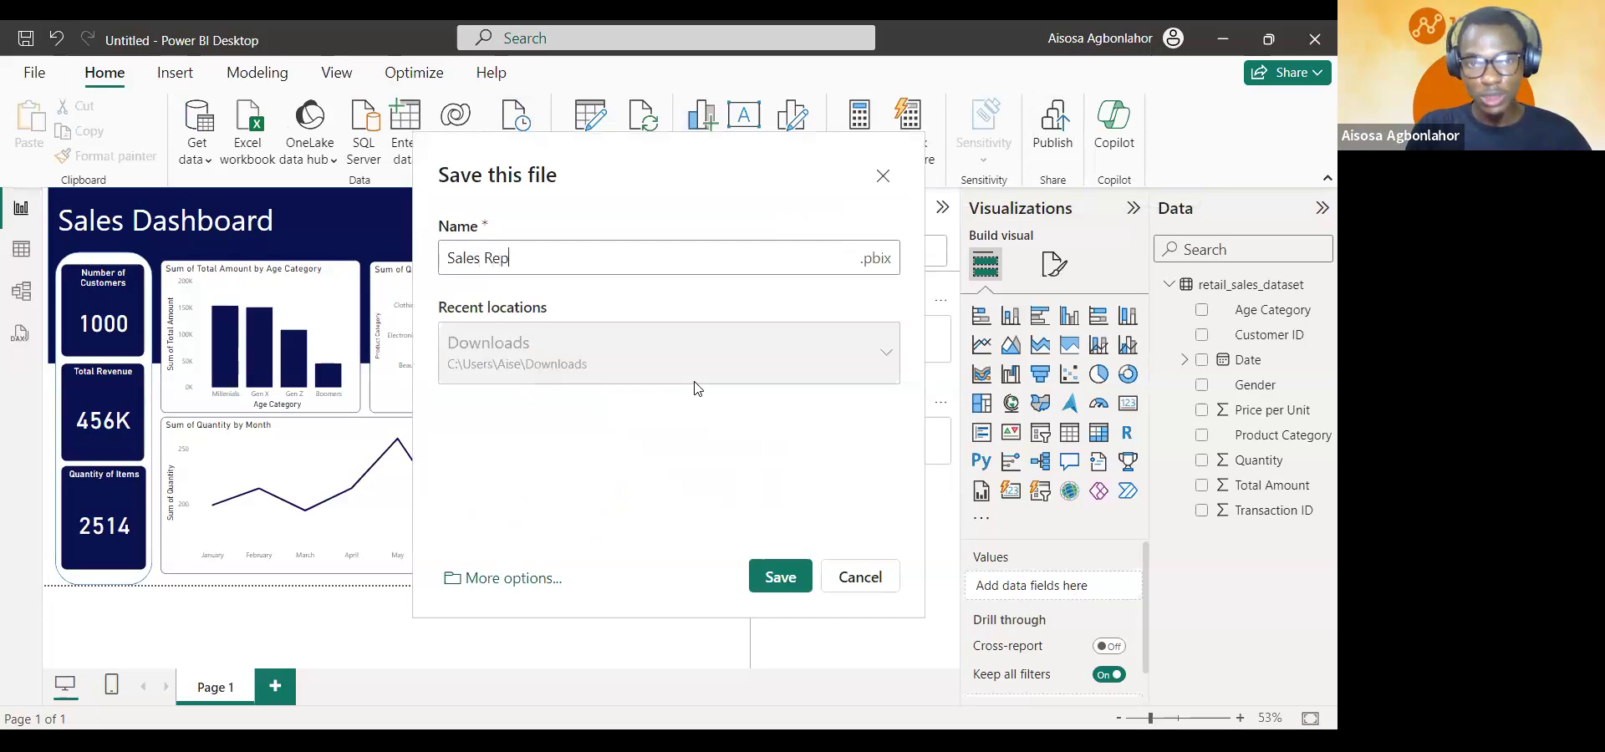
pyautogui.click(781, 576)
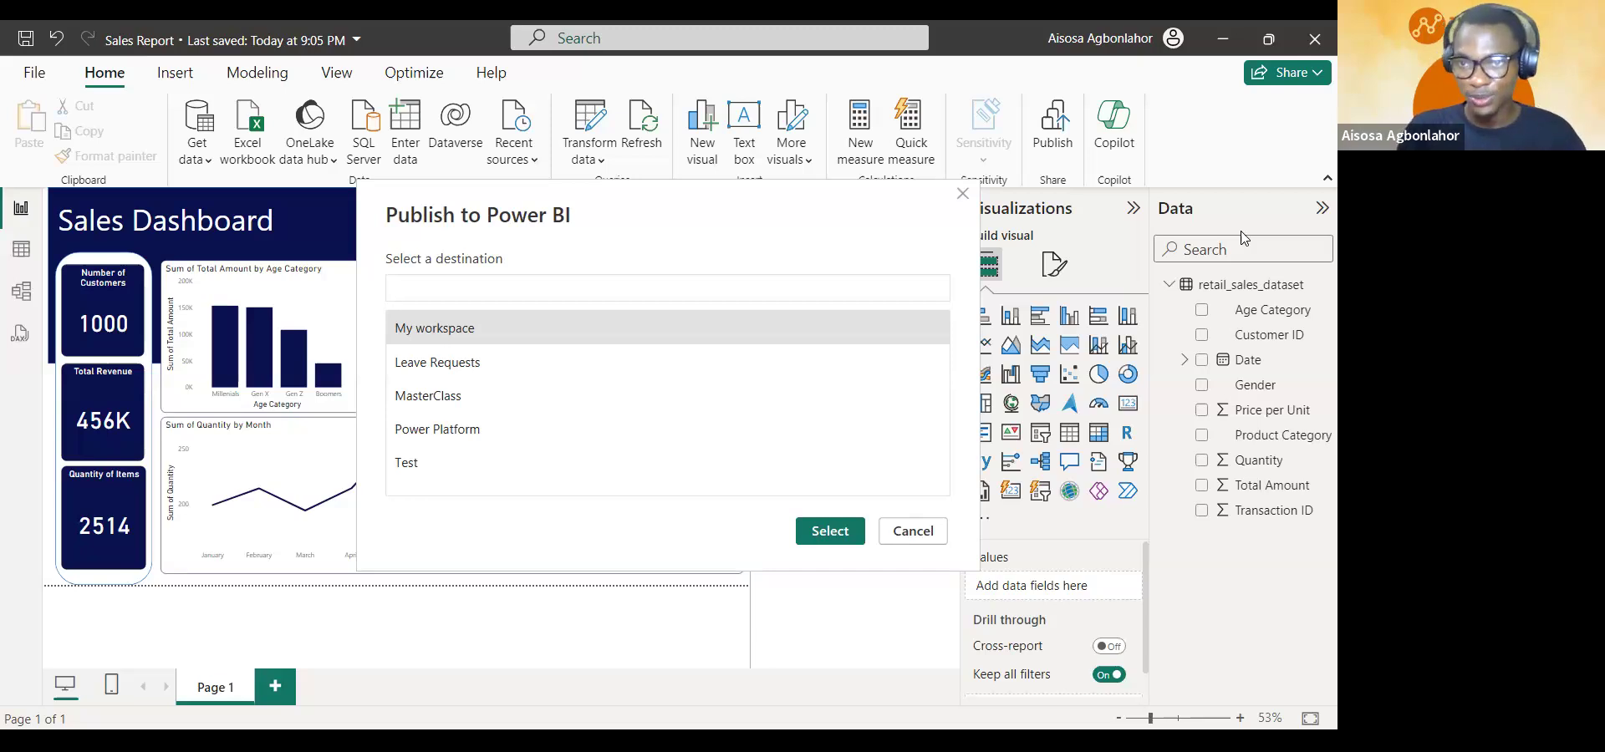
# - Publish the report to the MasterClass workspace and open the published report in the browser
pyautogui.click(656, 405)
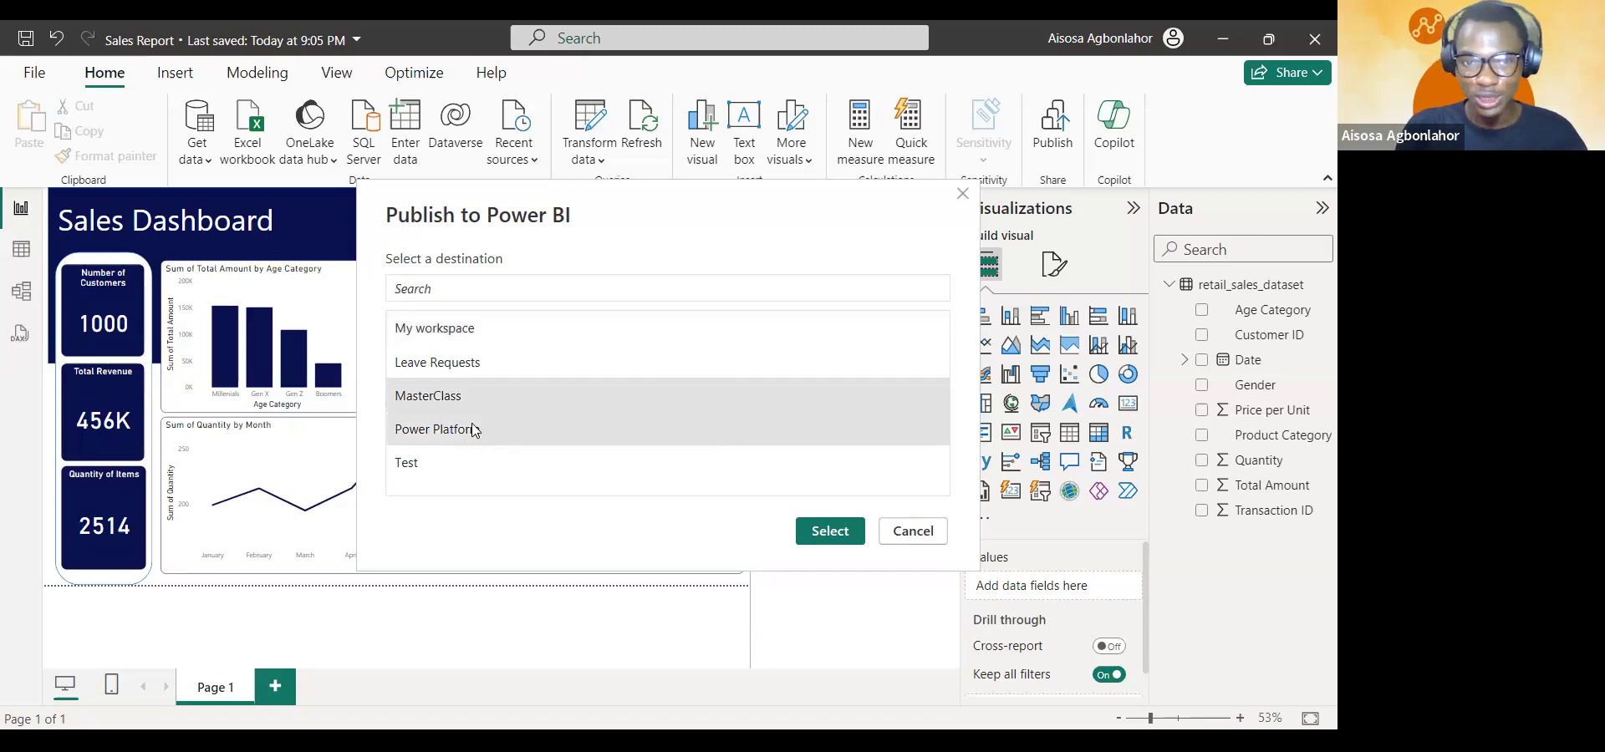
pyautogui.click(815, 535)
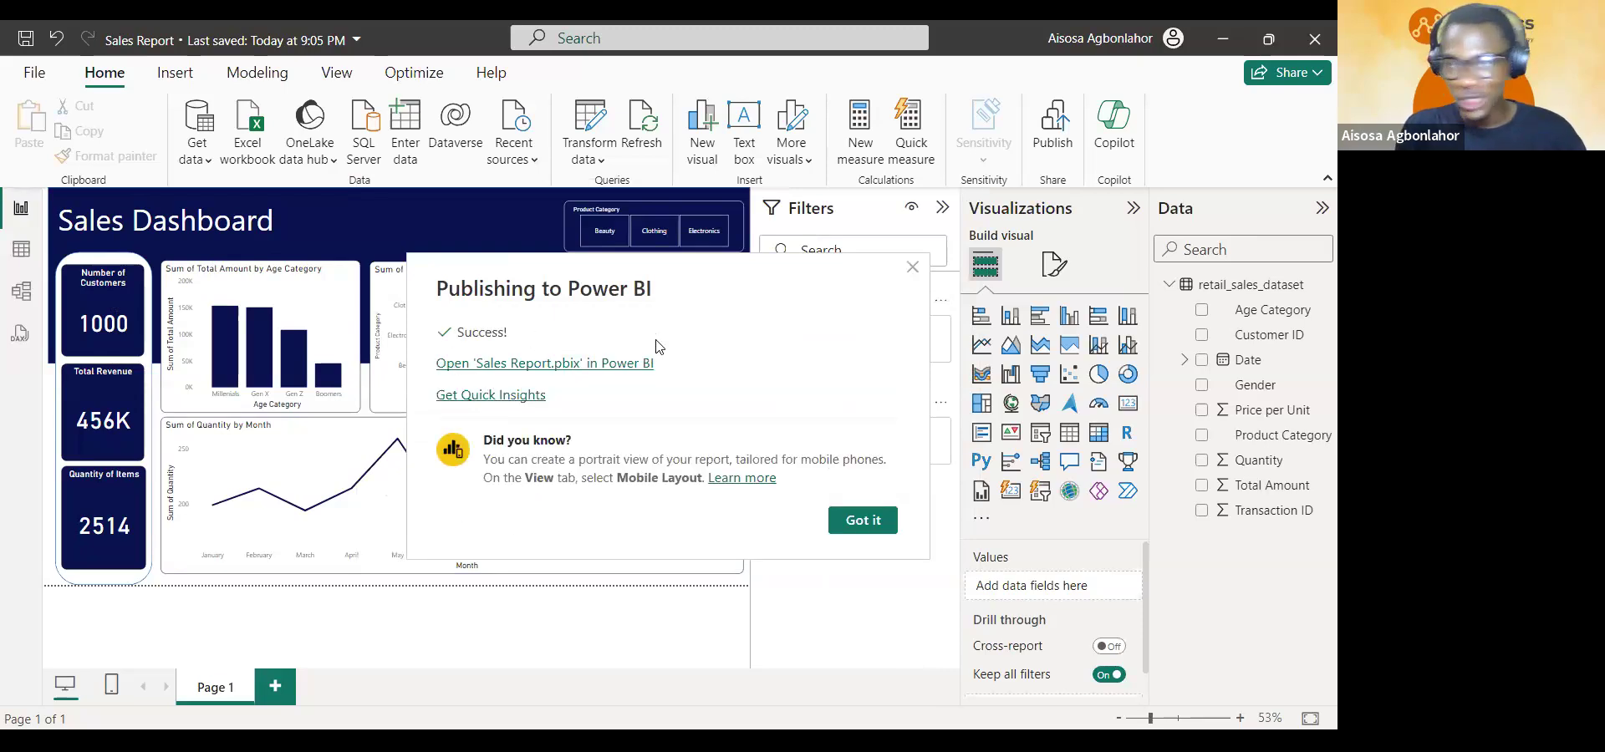
pyautogui.click(601, 370)
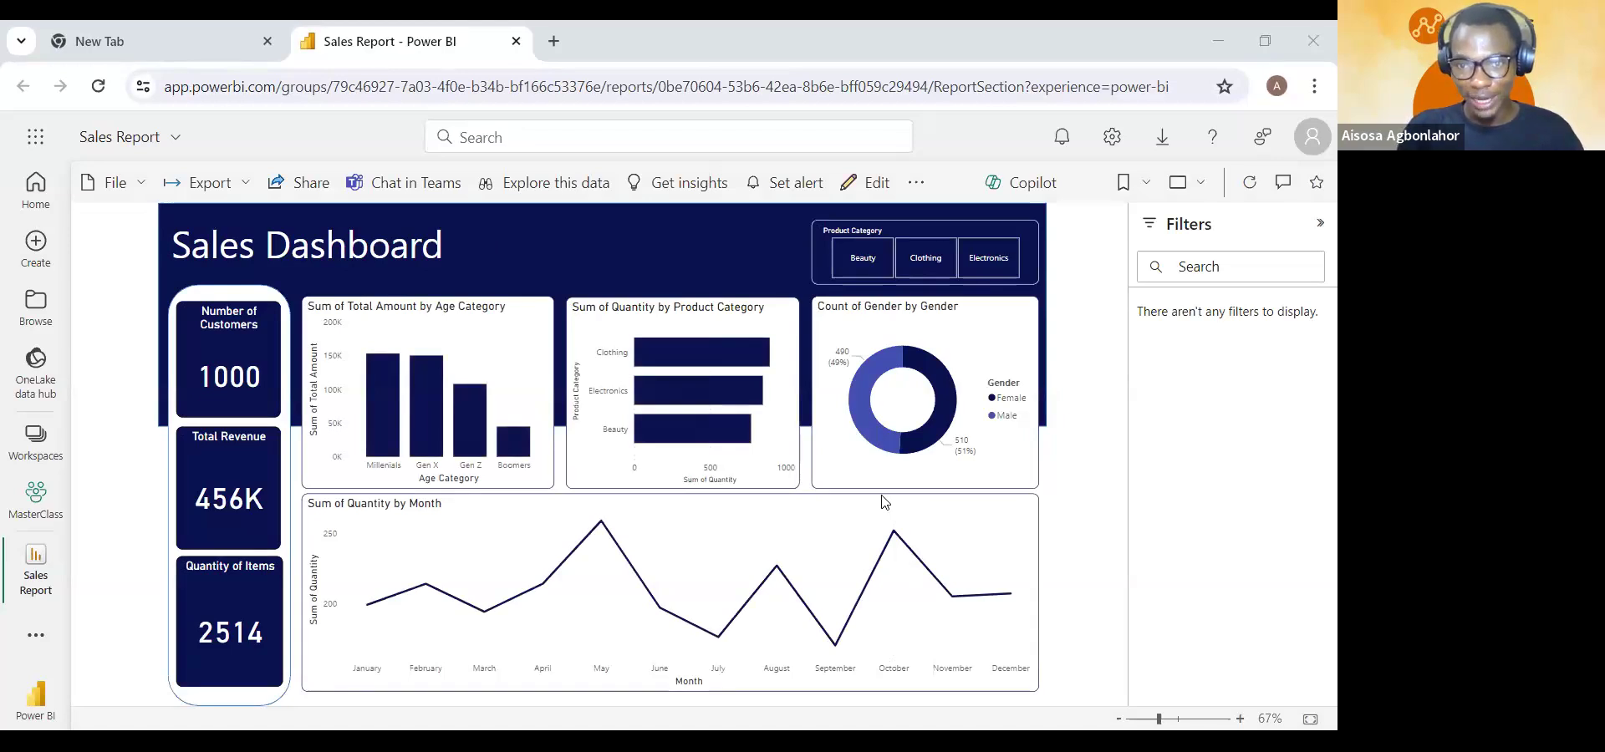
# - Dismiss the publishing dialog in Power BI Desktop and return to the published report in the browser
pyautogui.hotkey('alt', 'Tab')
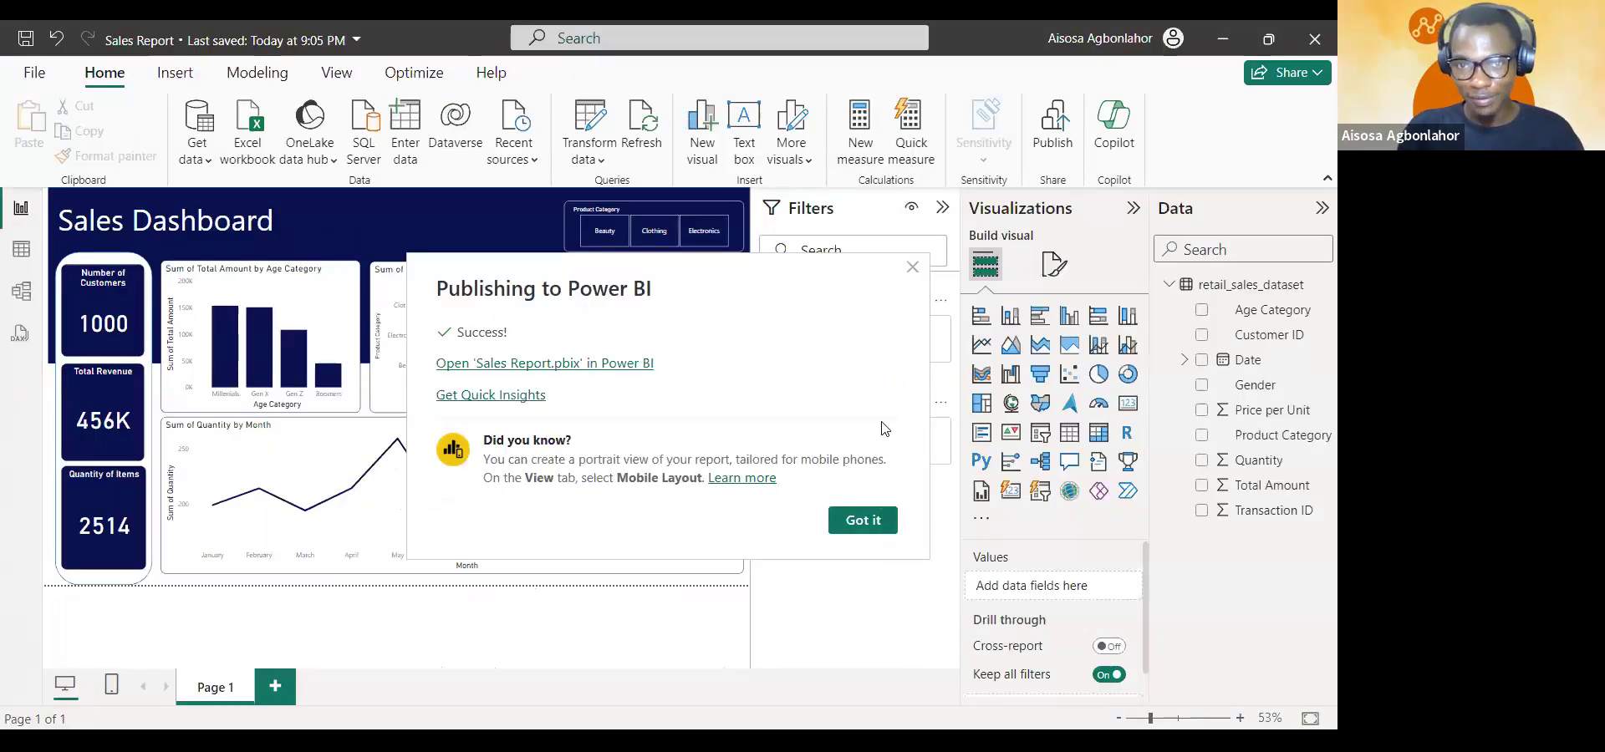
pyautogui.click(861, 522)
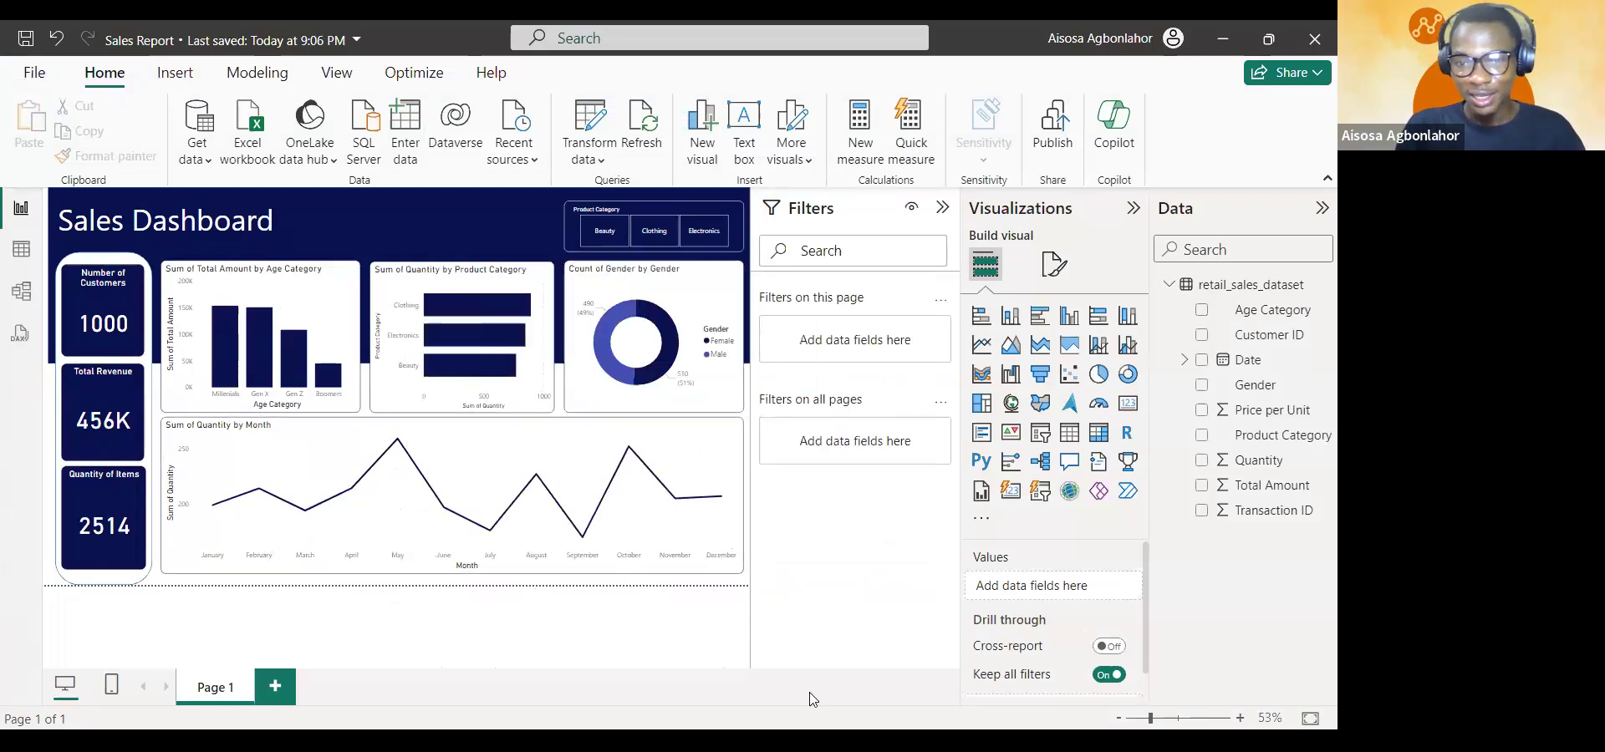
pyautogui.hotkey('alt', 'Tab')
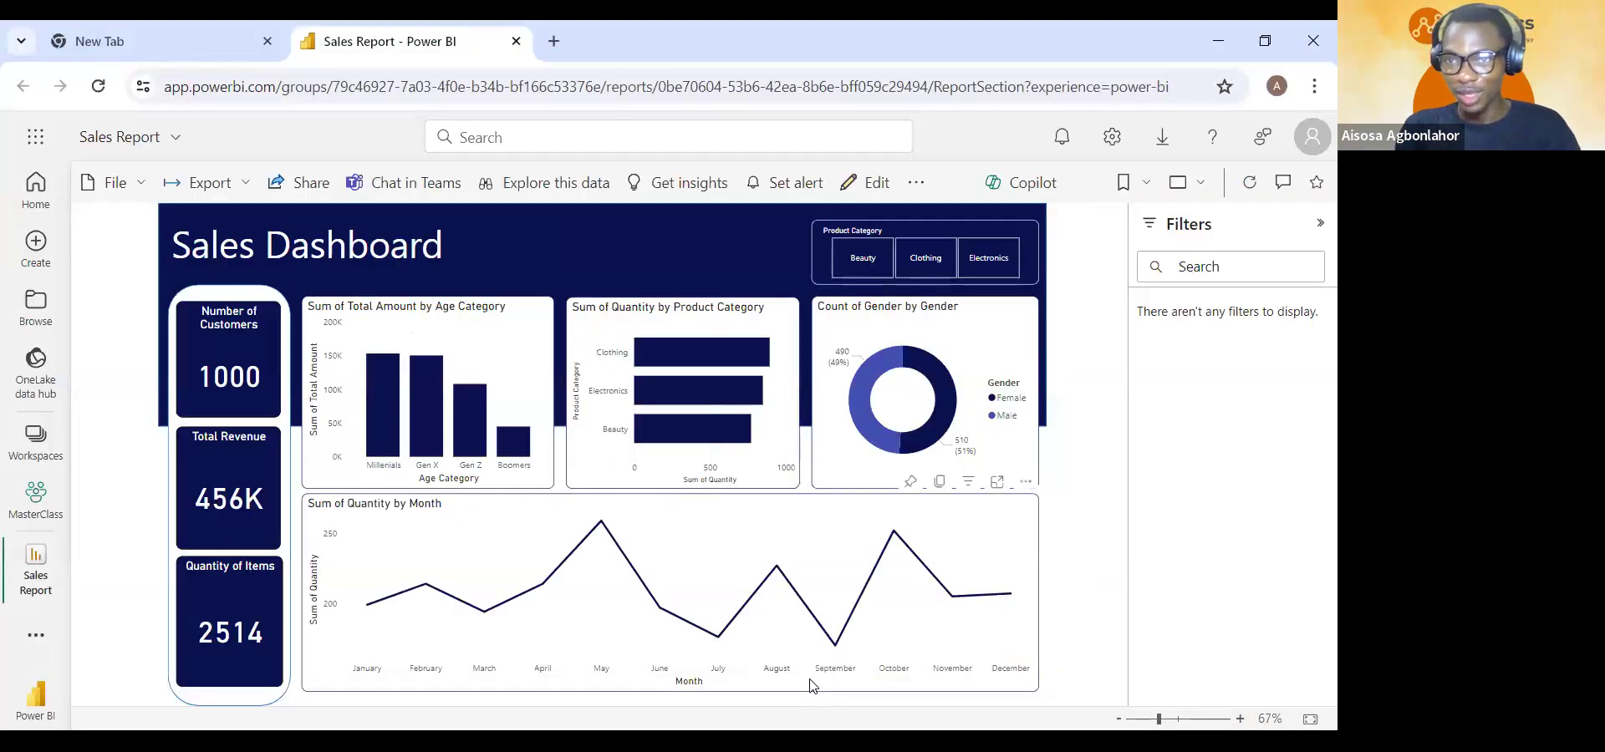
# - Open the MasterClass workspace and dismiss the feedback survey
pyautogui.moveTo(754, 646)
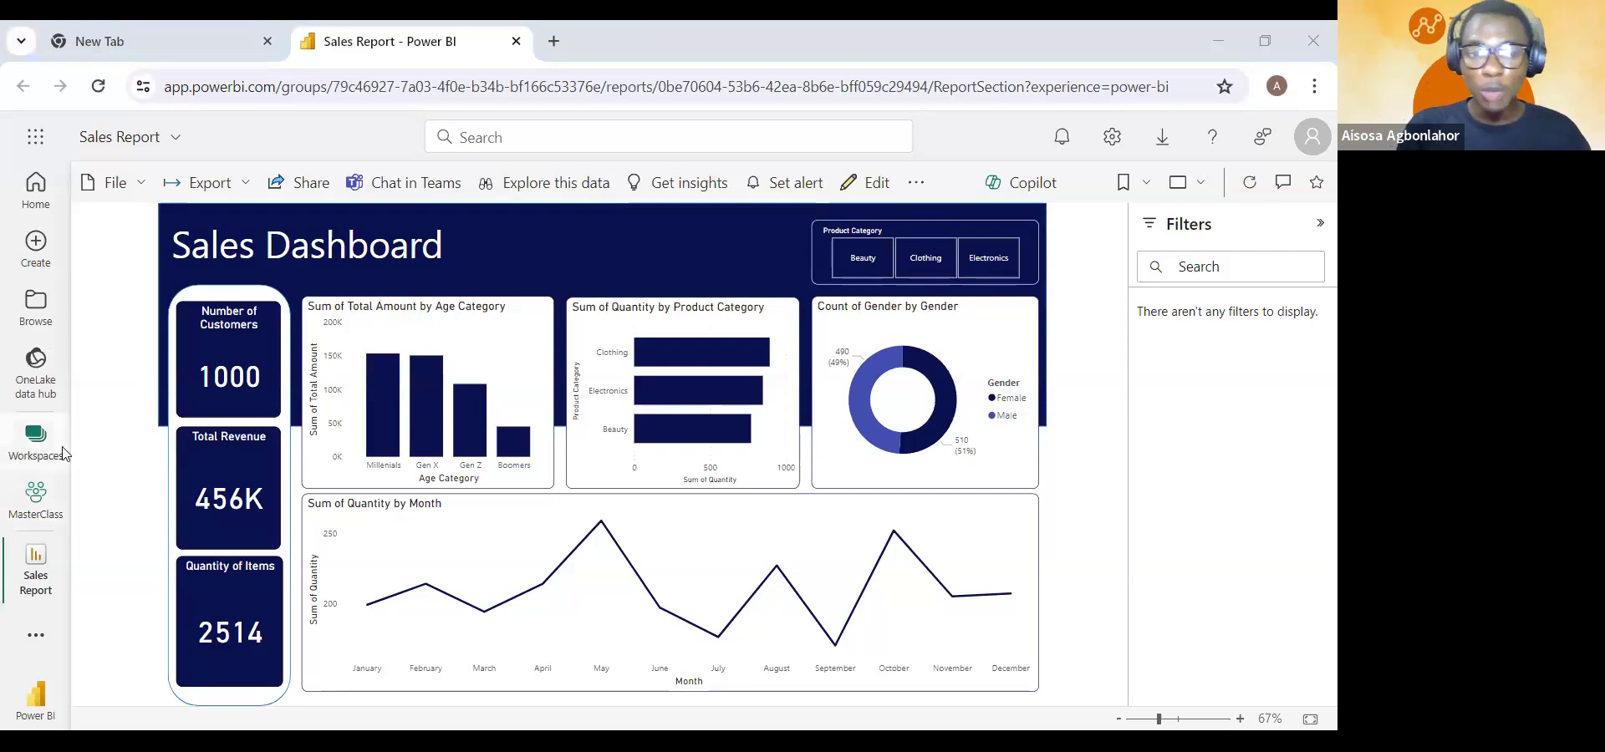
pyautogui.click(37, 443)
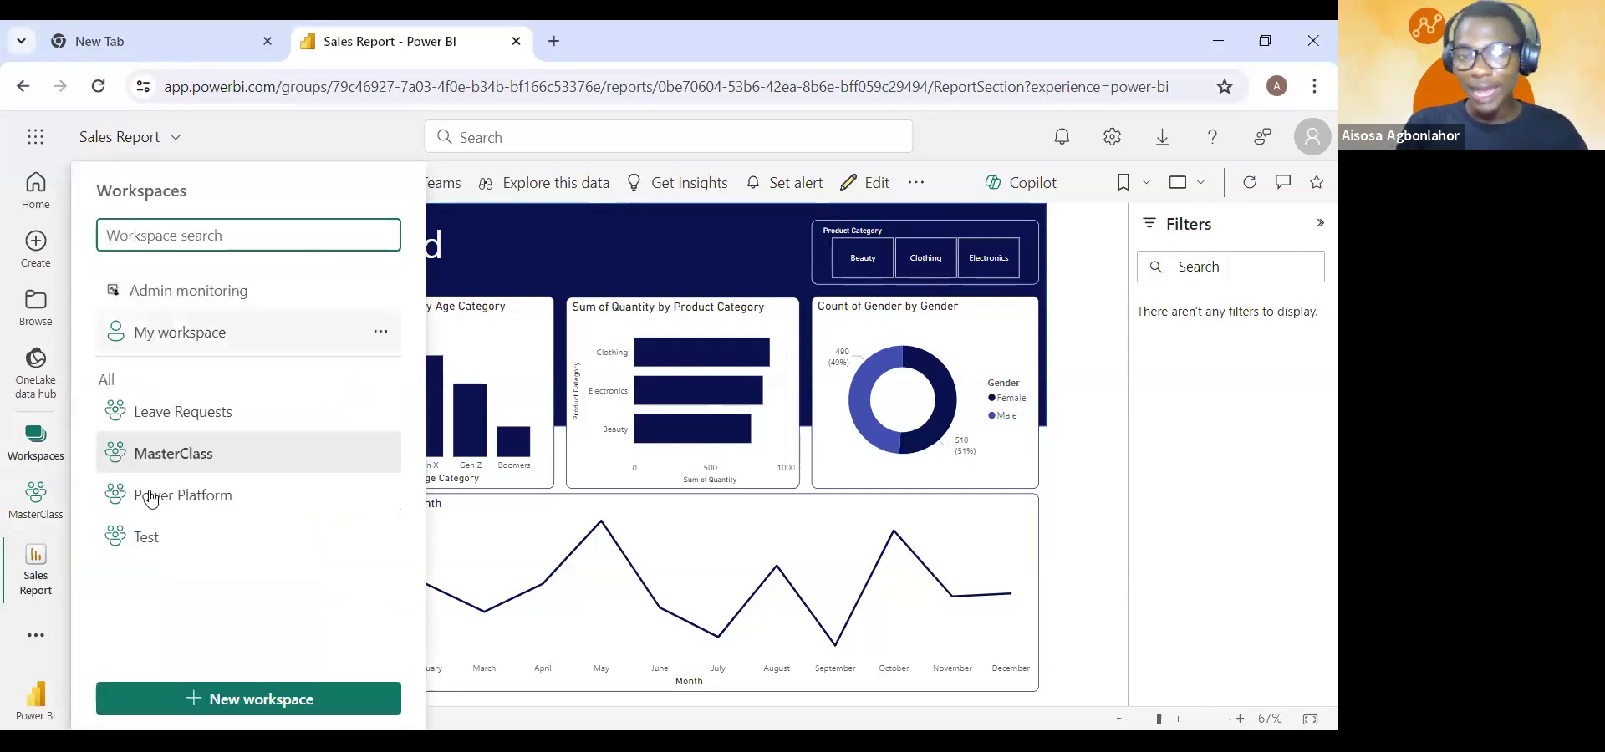
pyautogui.click(195, 461)
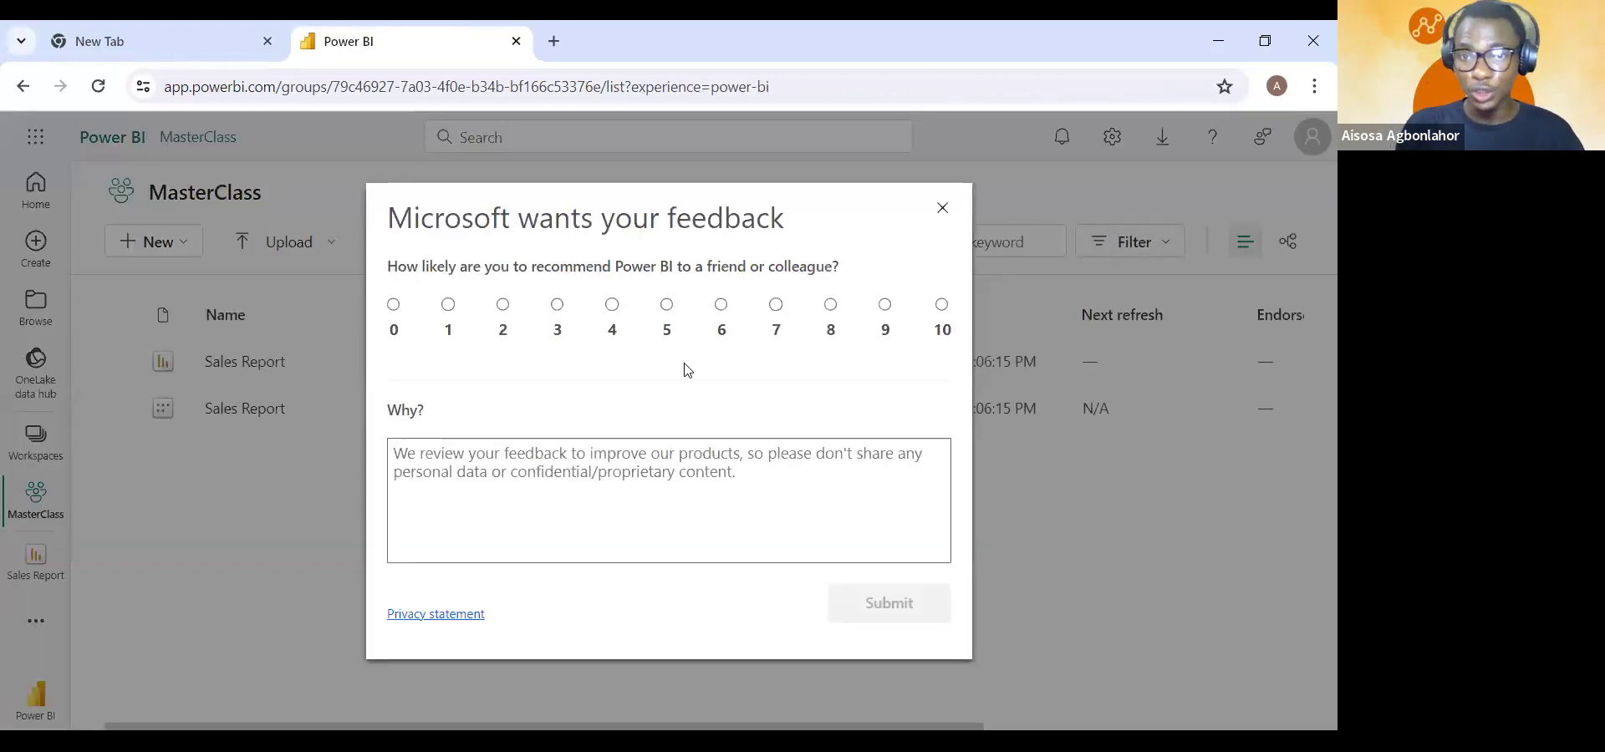
pyautogui.click(941, 209)
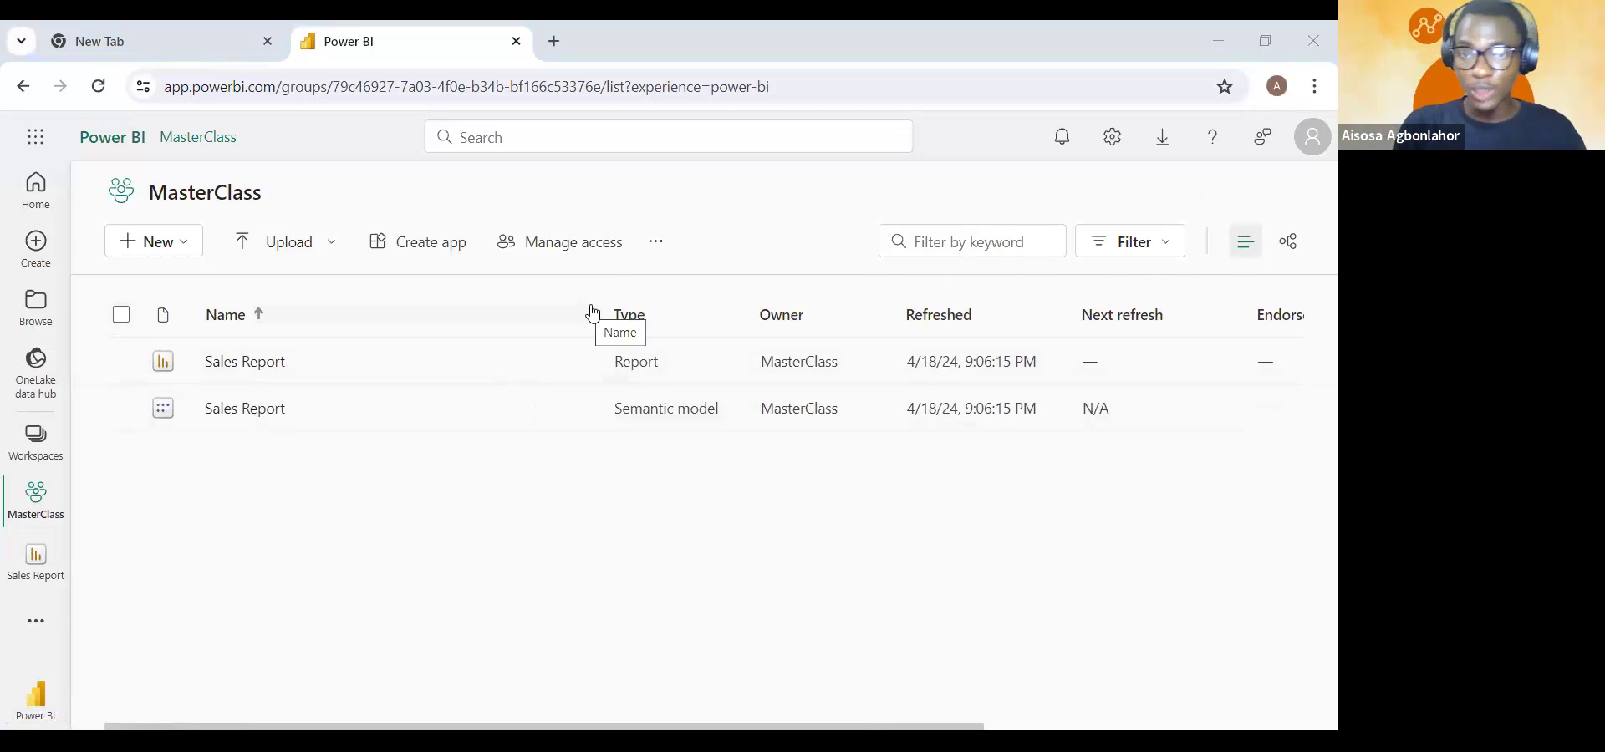
# - Give a colleague Viewer access to the MasterClass workspace and close the access pane
pyautogui.click(562, 247)
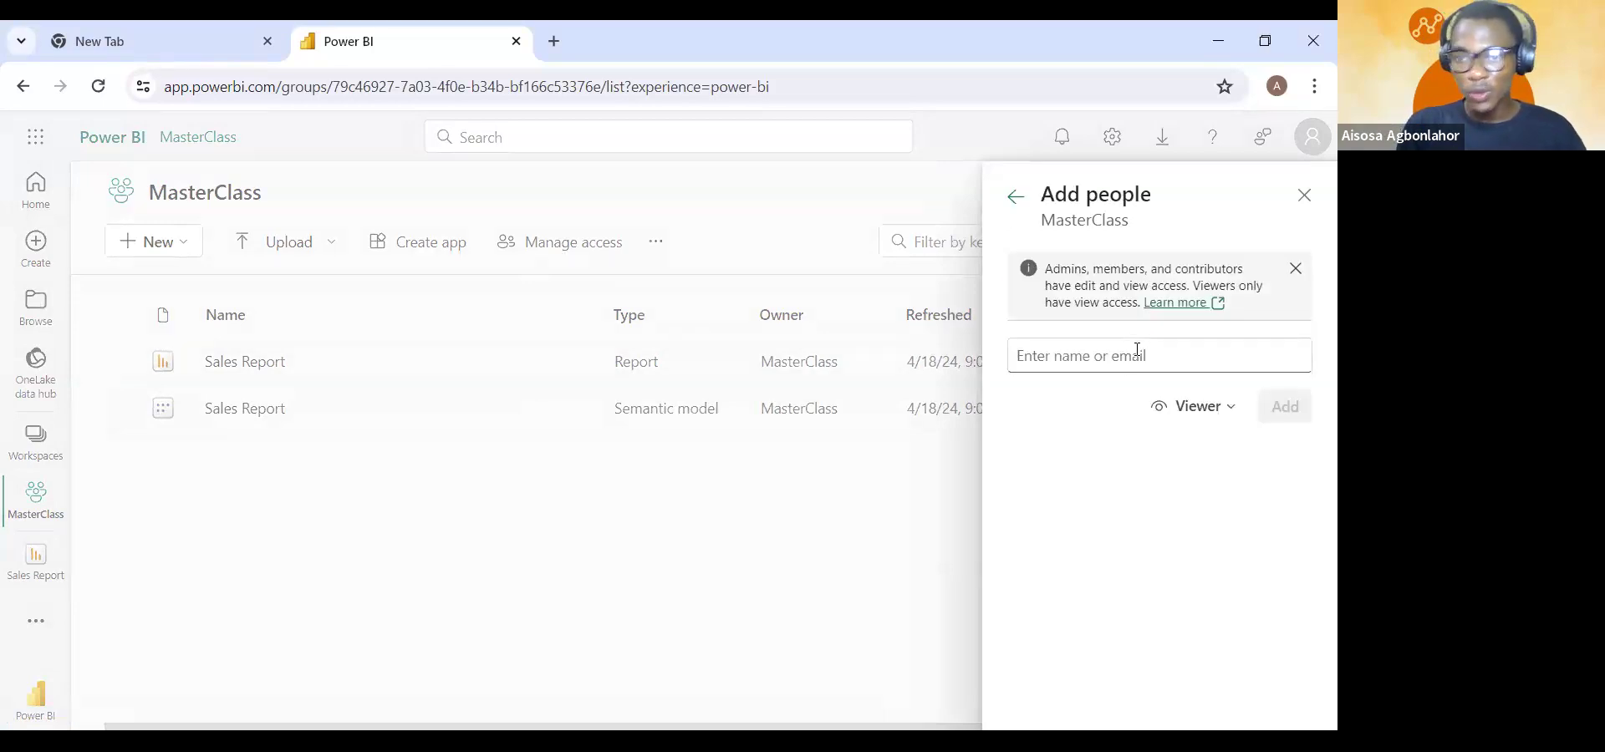
pyautogui.click(1136, 351)
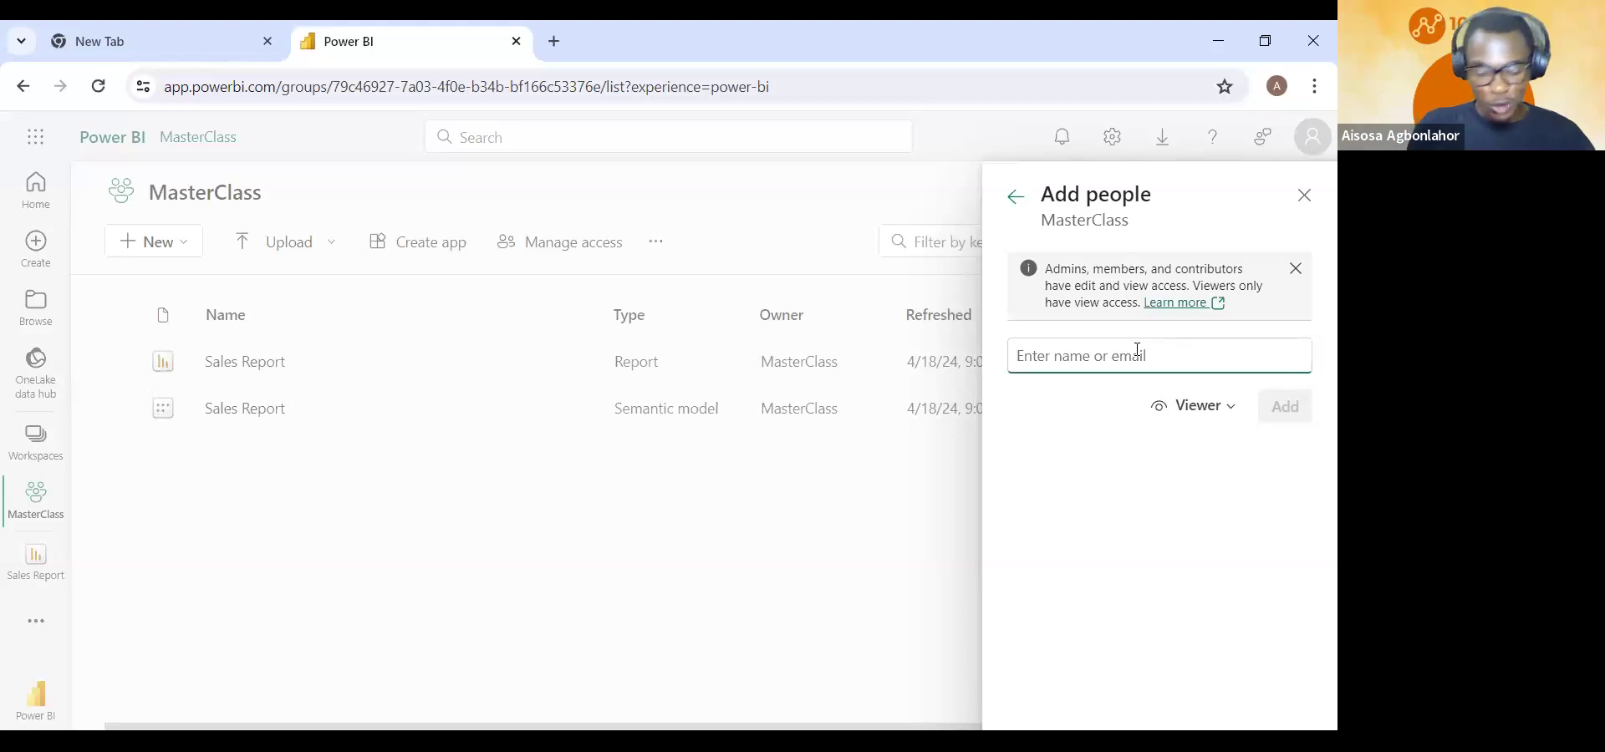
pyautogui.write('joha')
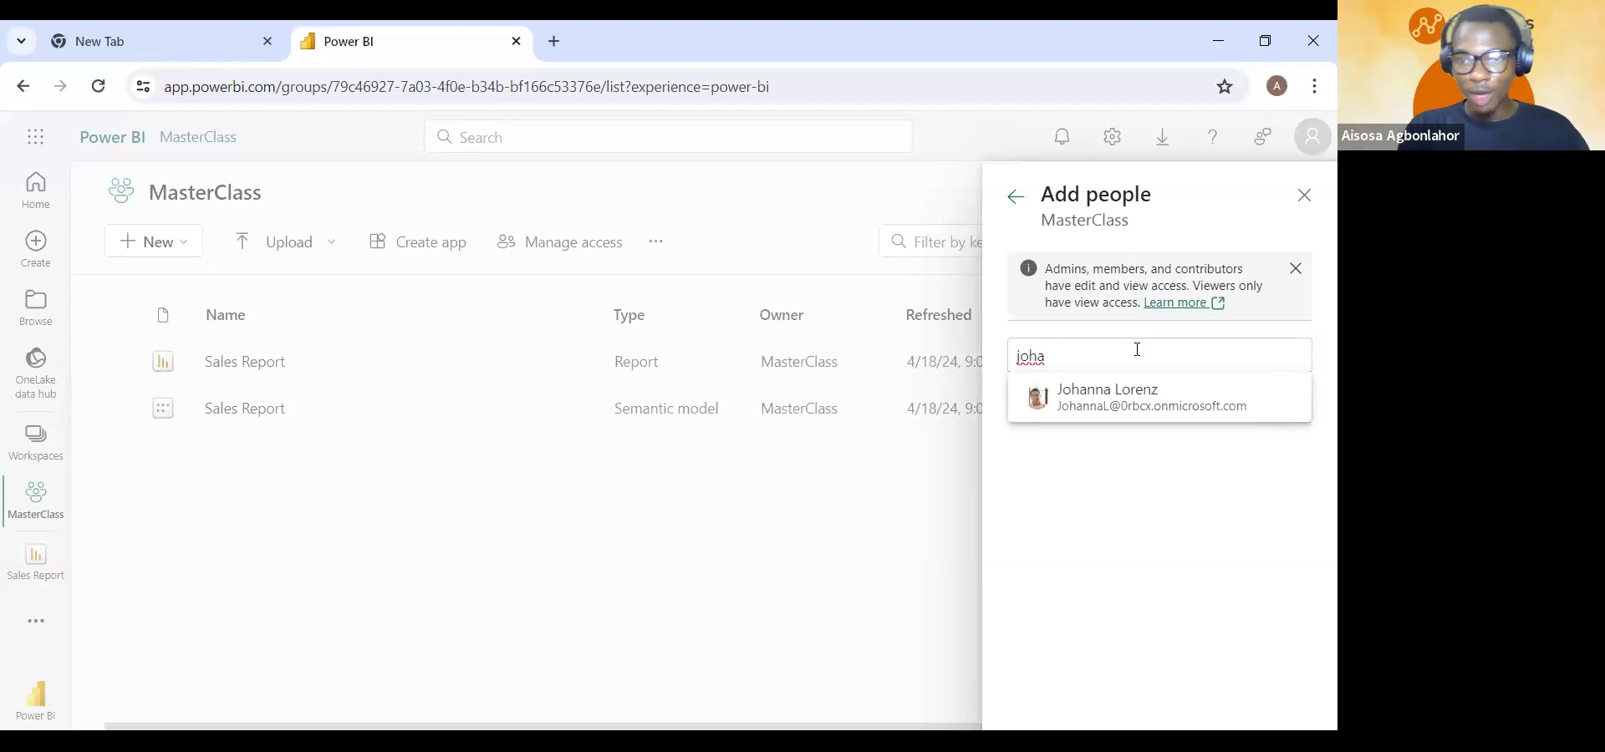
pyautogui.click(1092, 396)
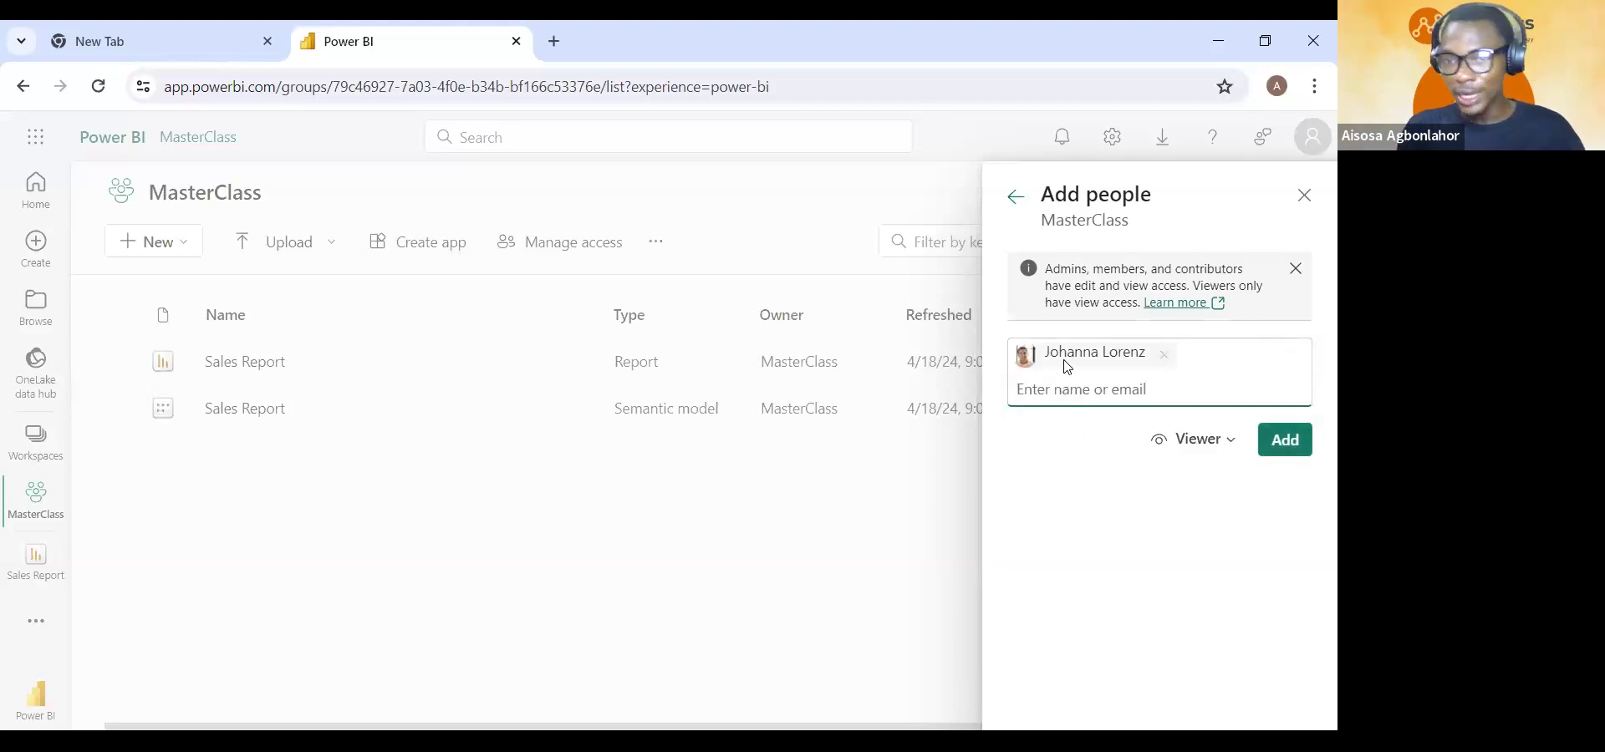
pyautogui.click(1282, 441)
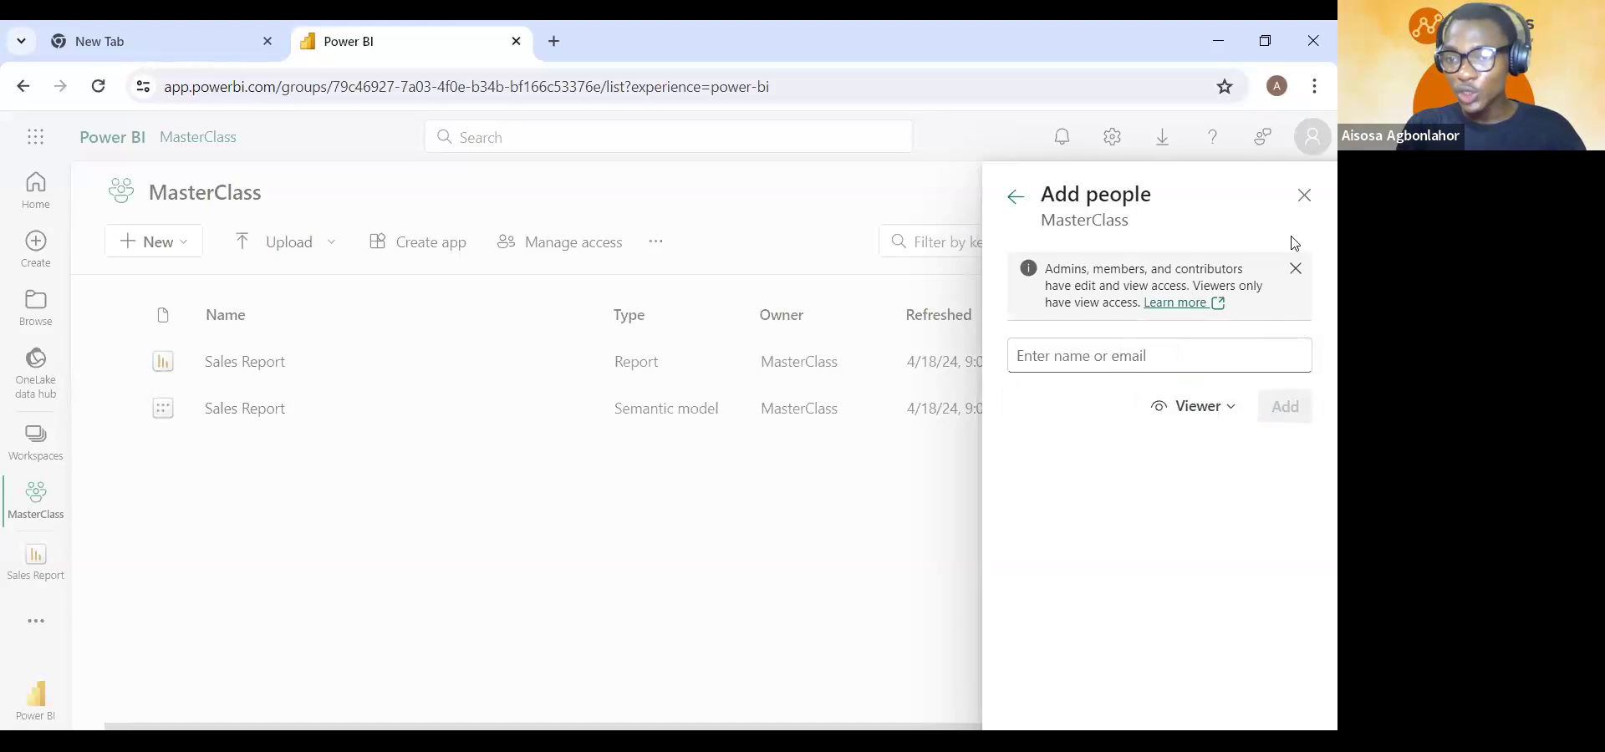
pyautogui.click(1302, 198)
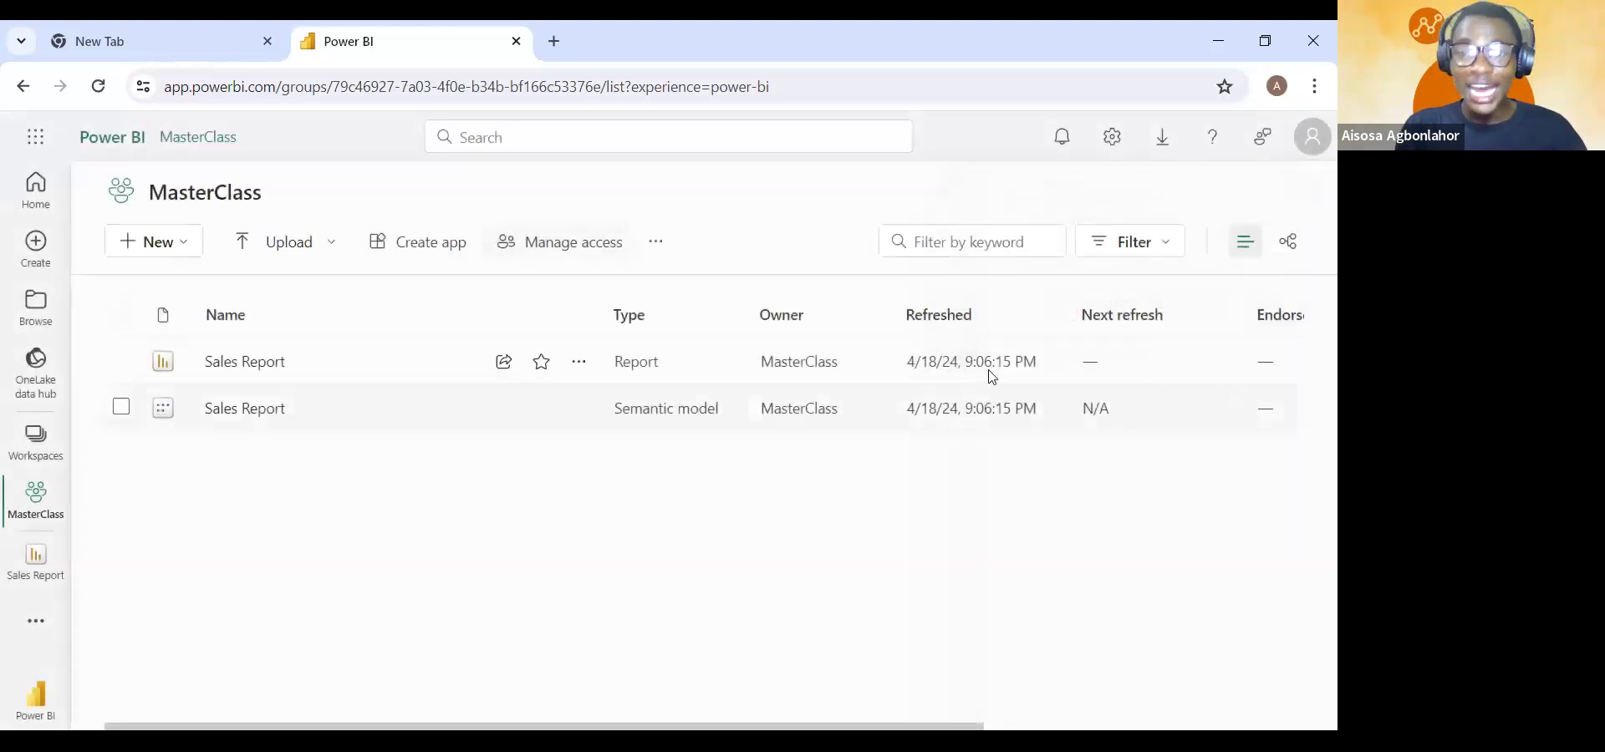
# - Review which people have access to the MasterClass workspace and their roles
pyautogui.click(597, 244)
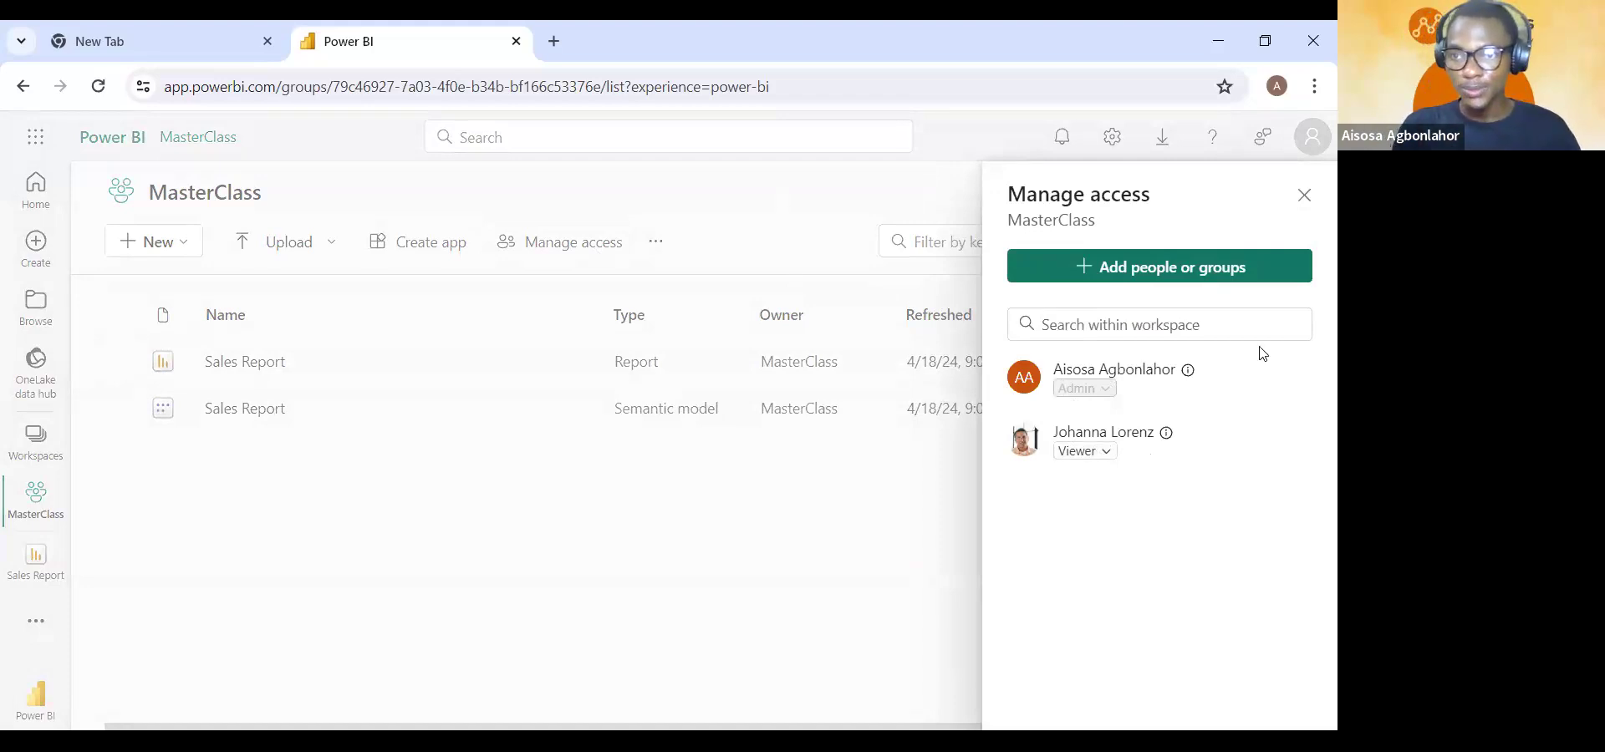
pyautogui.click(1303, 201)
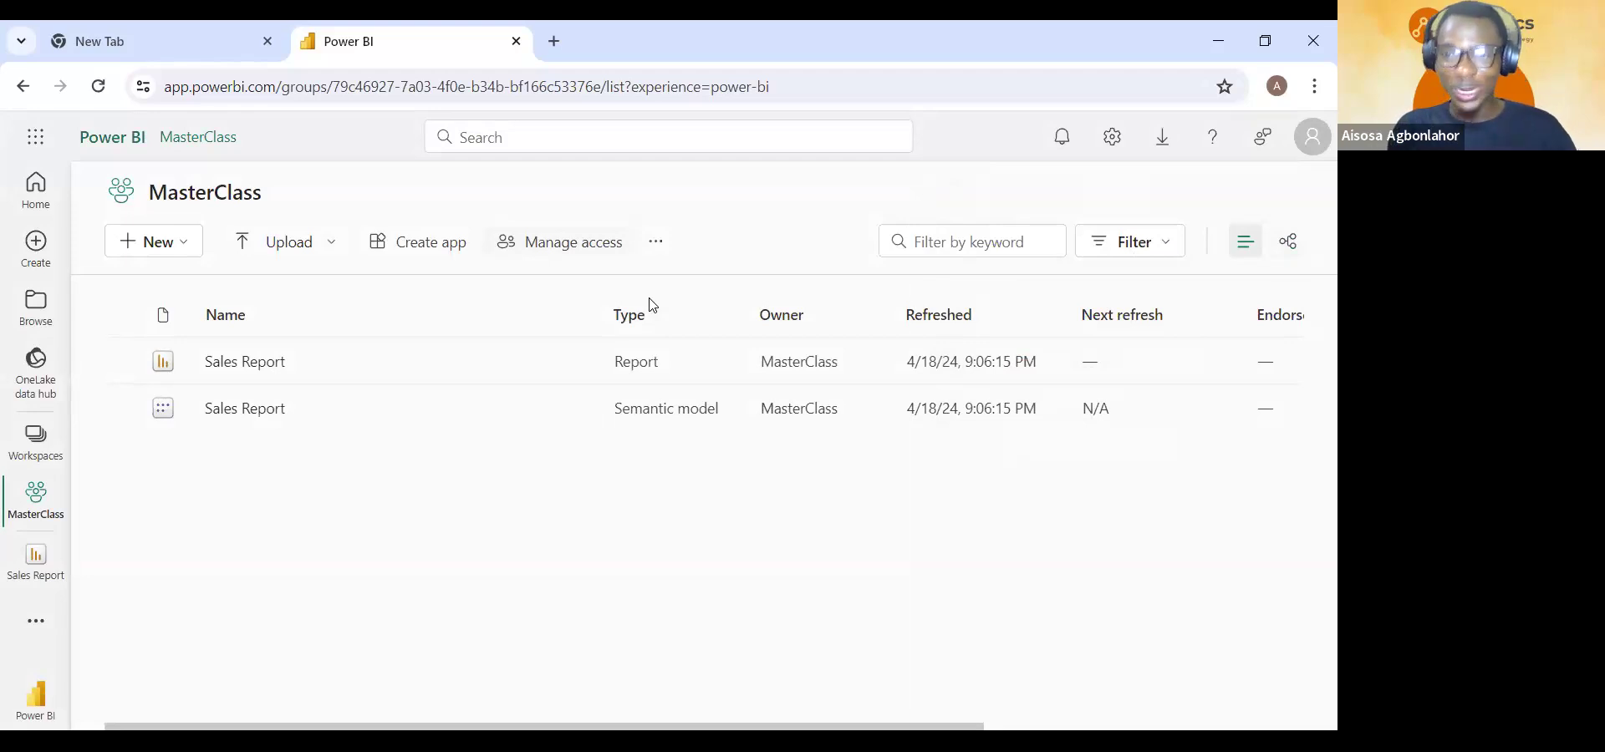
pyautogui.hotkey('alt', 'Tab')
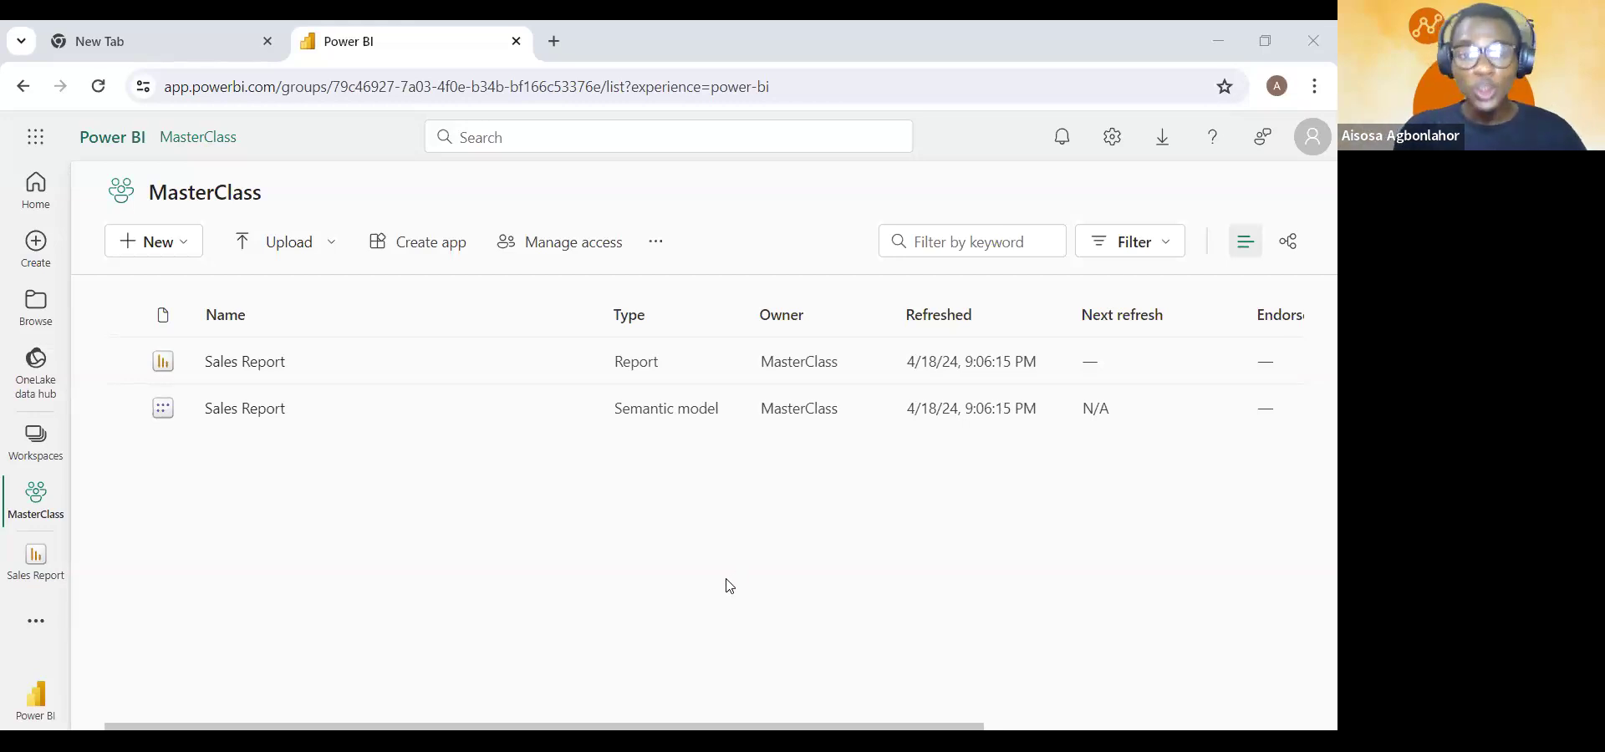
# - View the published Sales Report and return to the MasterClass workspace
pyautogui.click(214, 372)
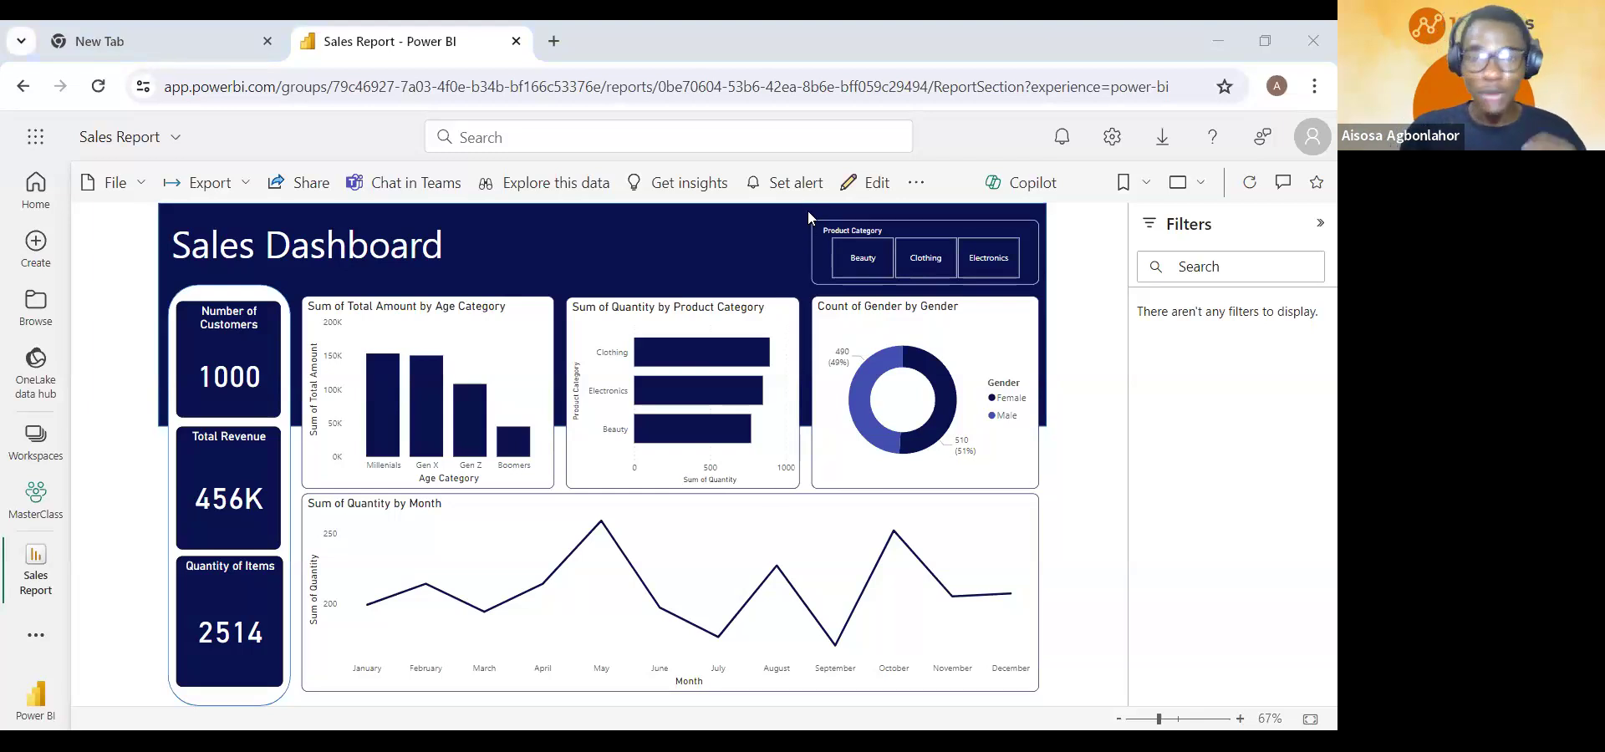
pyautogui.click(57, 496)
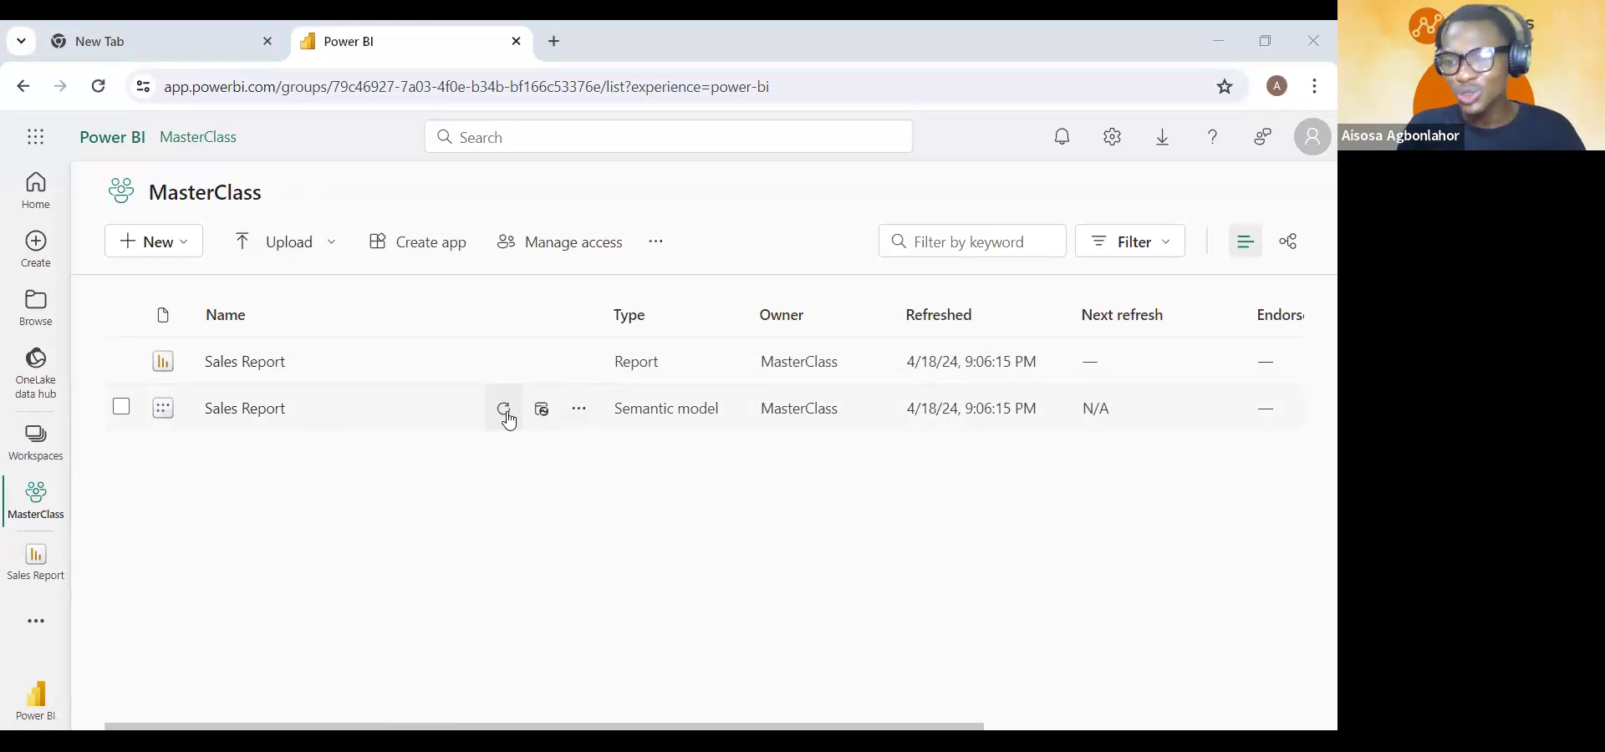
# - Open the scheduled refresh settings of the Sales Report semantic model
pyautogui.click(504, 410)
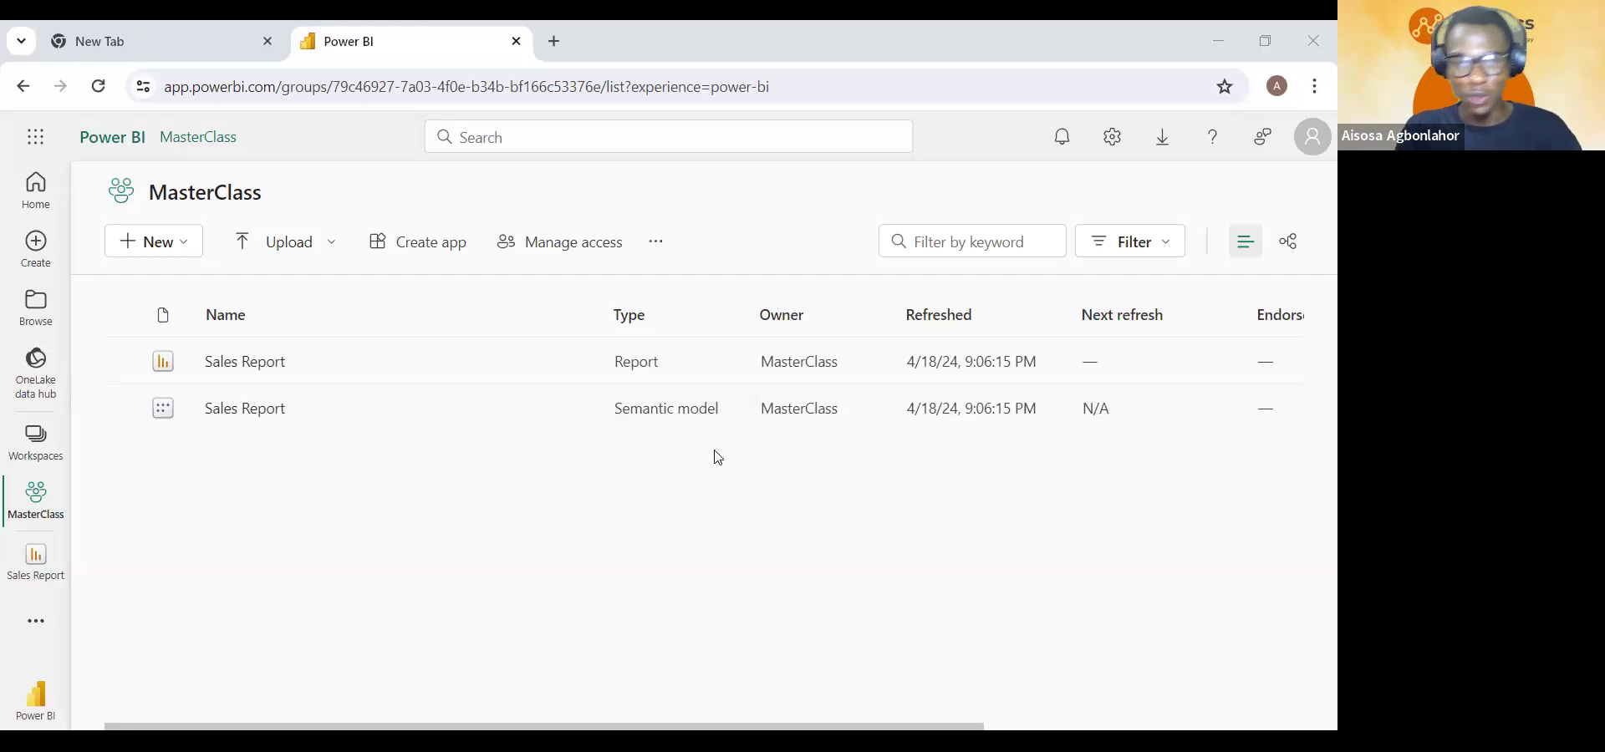
pyautogui.moveTo(591, 421)
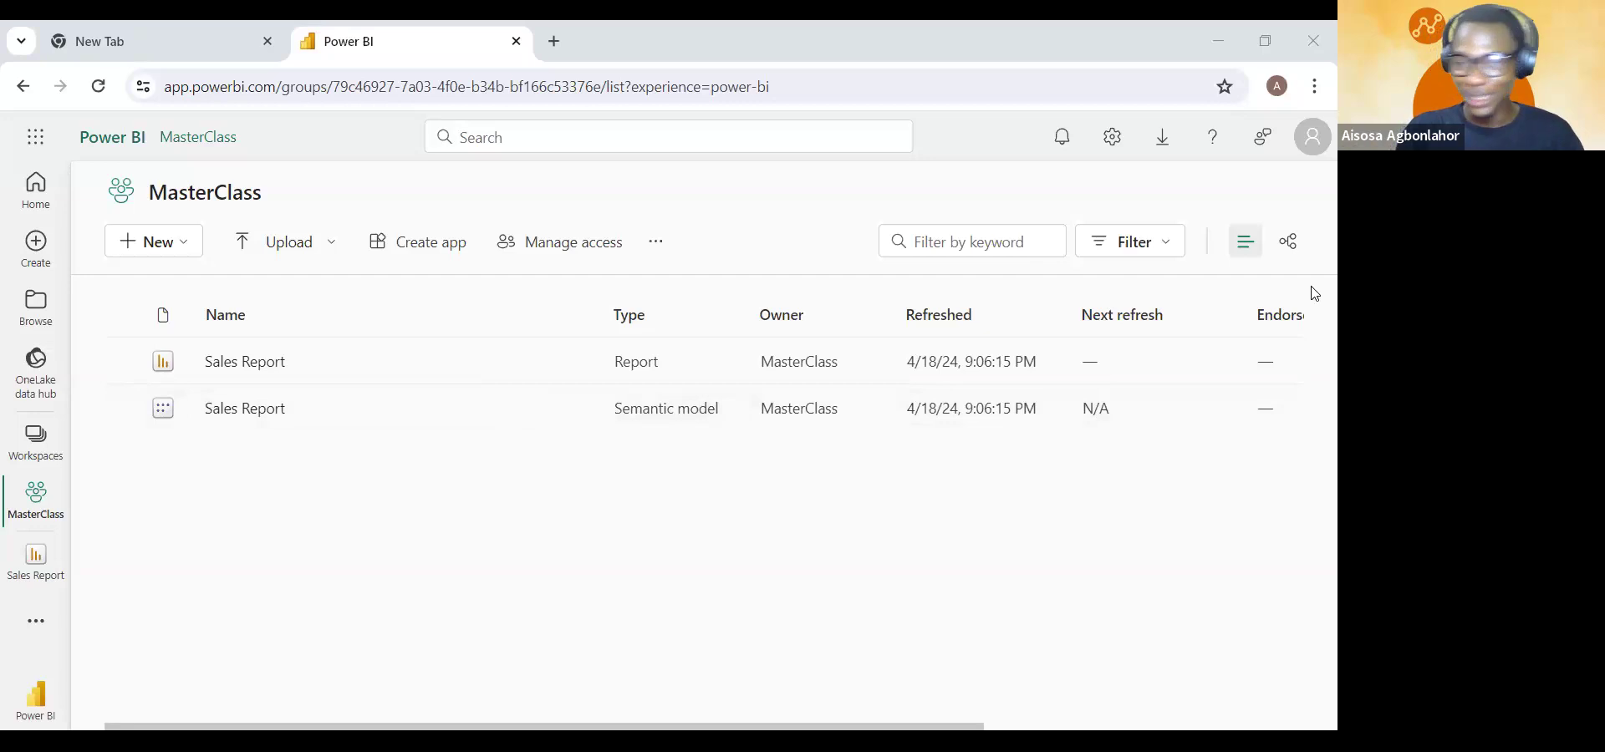
pyautogui.moveTo(539, 409)
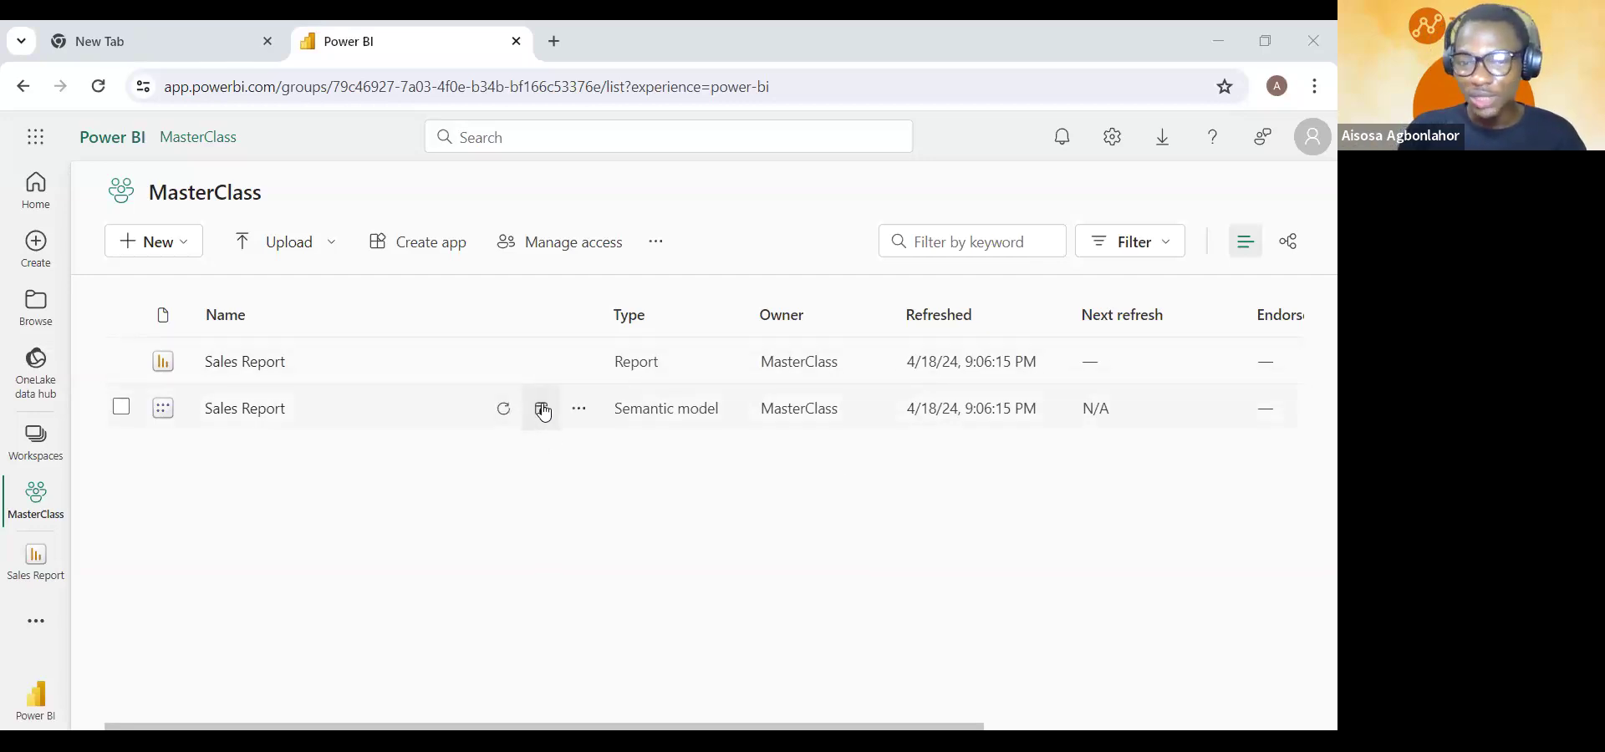
pyautogui.click(540, 412)
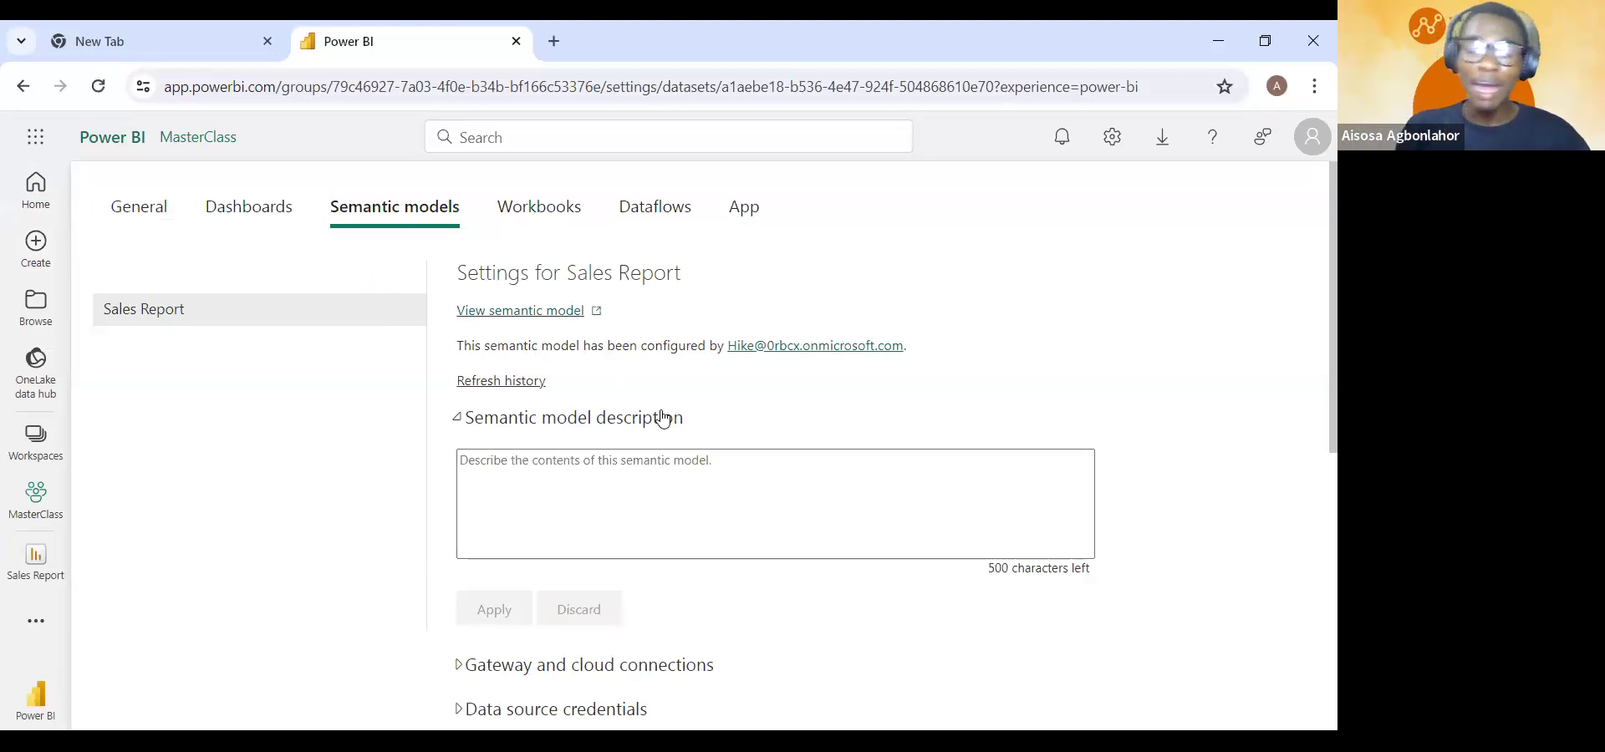
pyautogui.scroll(-1, 677, 418)
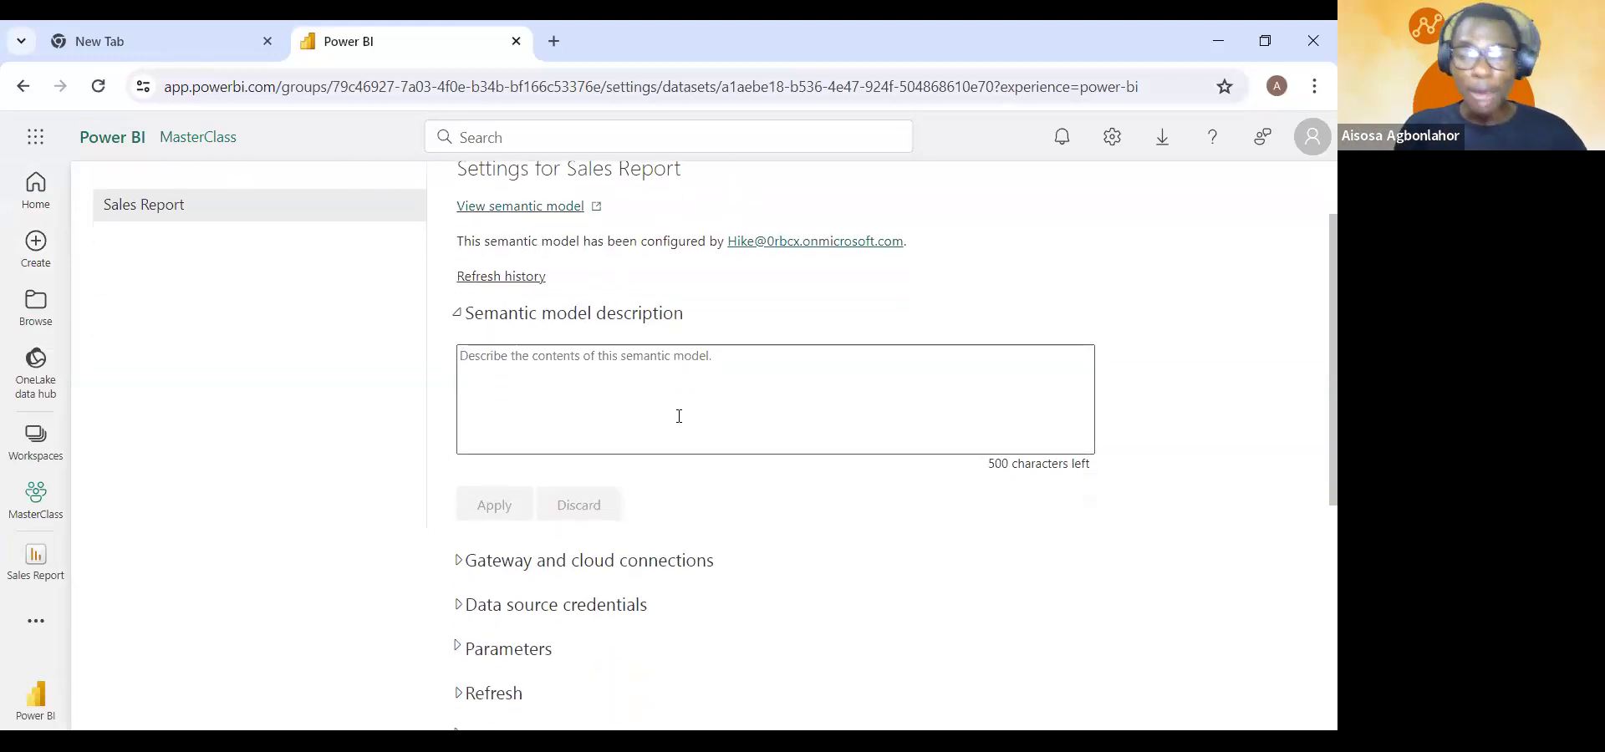
pyautogui.scroll(-1, 679, 416)
pyautogui.scroll(2, 679, 416)
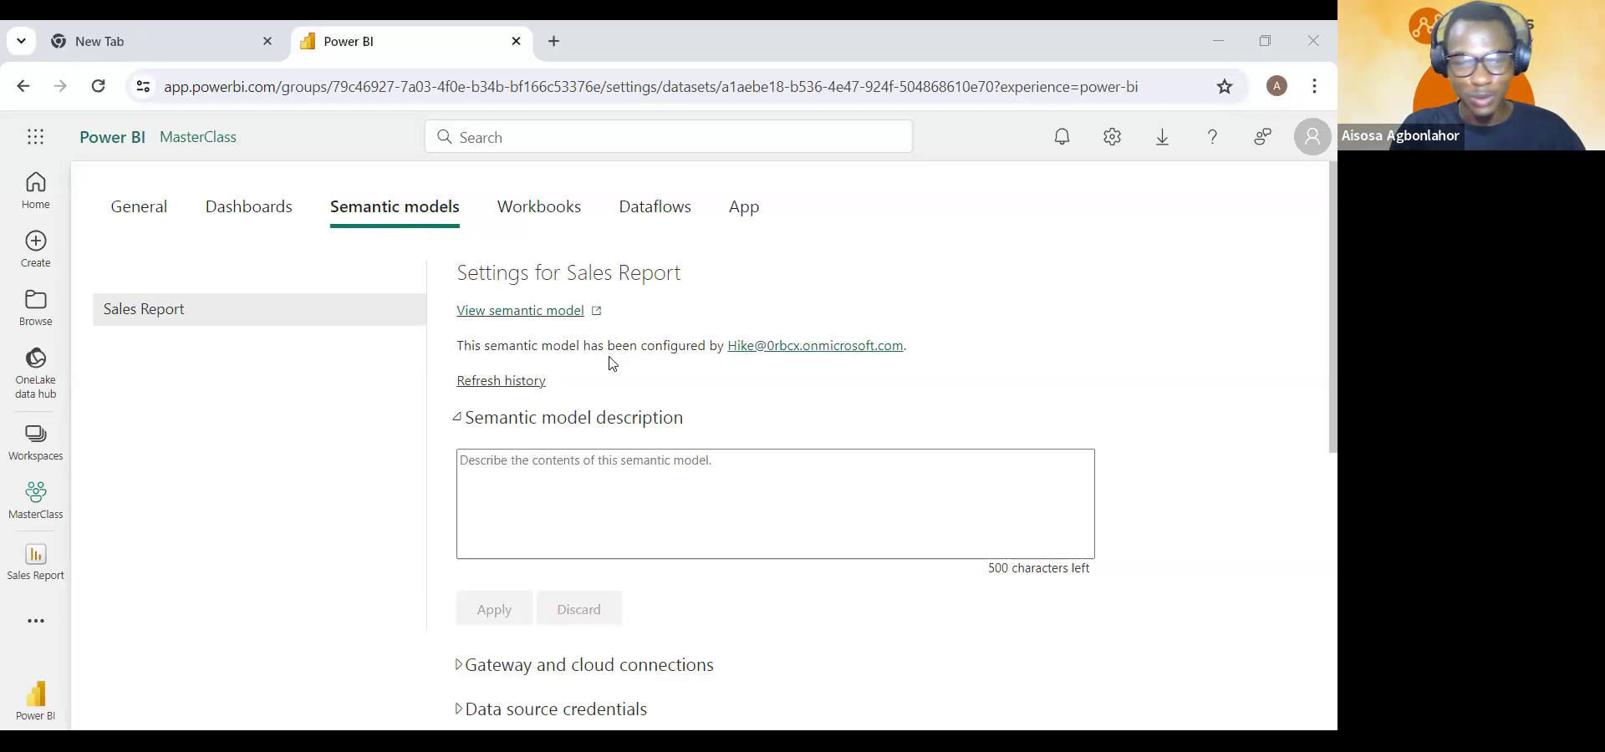
# - Examine the semantic model's gateway and cloud connections and its data source credentials
pyautogui.scroll(-3, 611, 363)
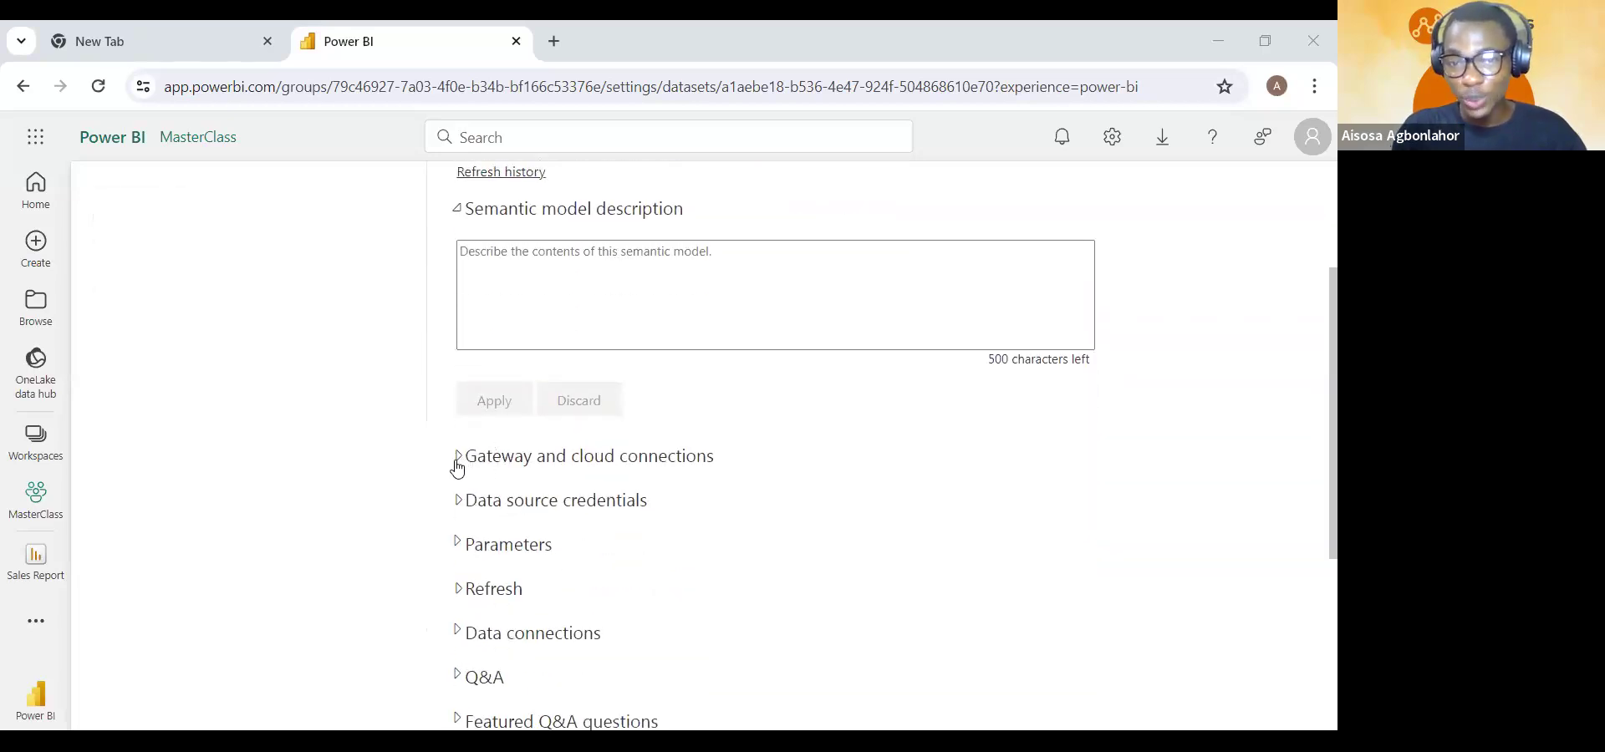
pyautogui.click(457, 458)
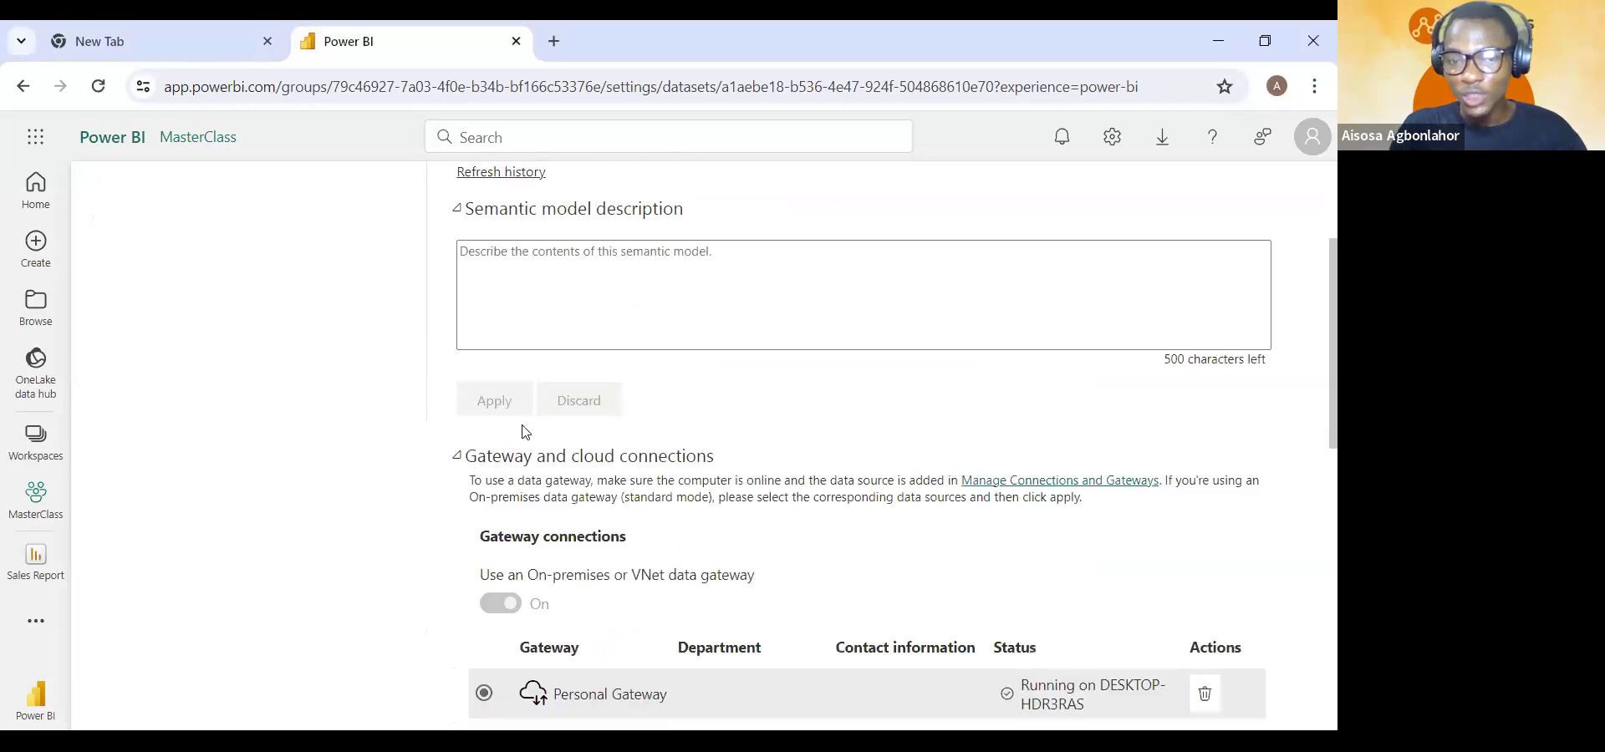
pyautogui.scroll(-5, 656, 334)
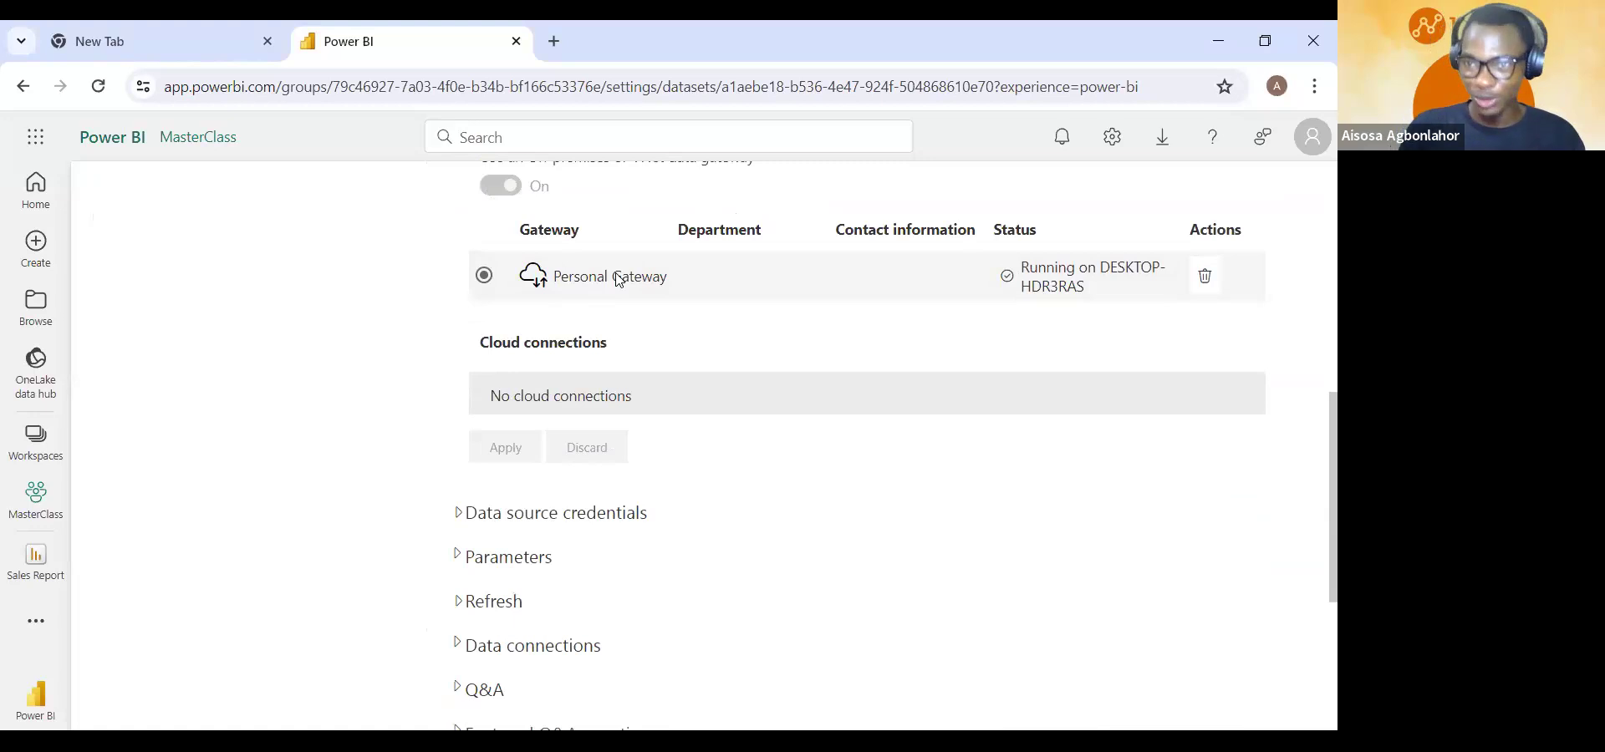
pyautogui.scroll(1, 618, 280)
pyautogui.scroll(2, 618, 280)
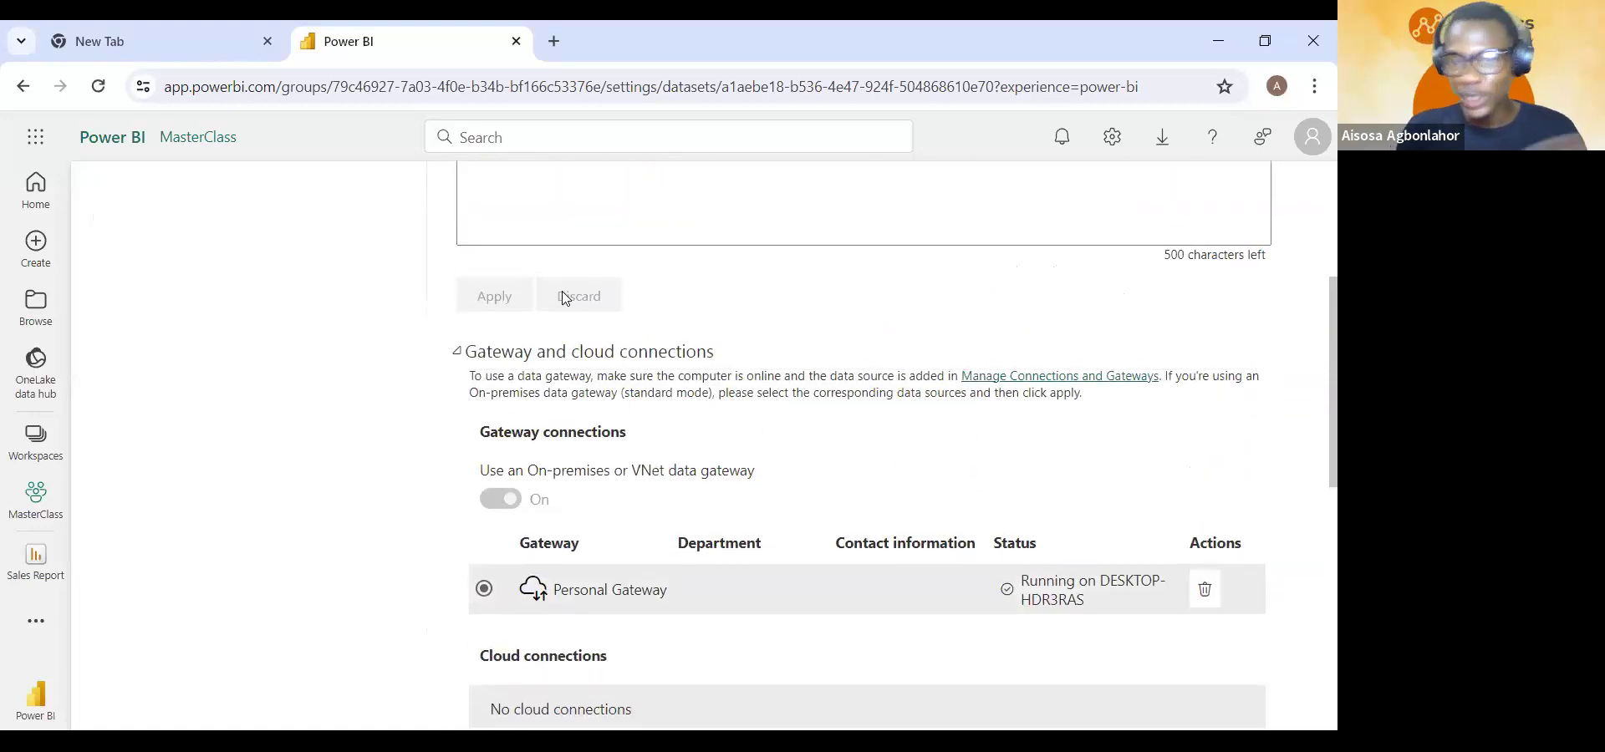
pyautogui.click(484, 351)
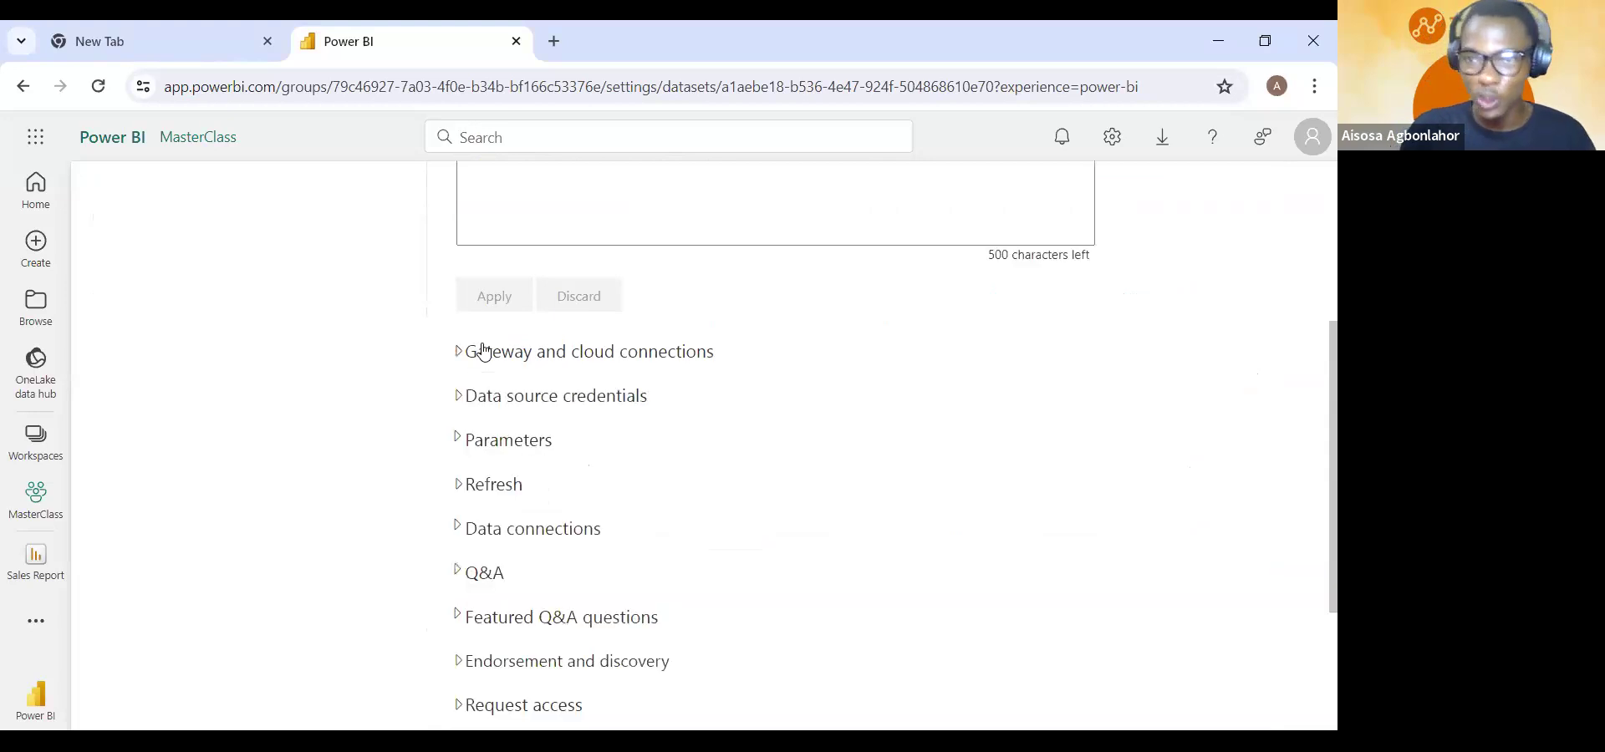
pyautogui.click(475, 401)
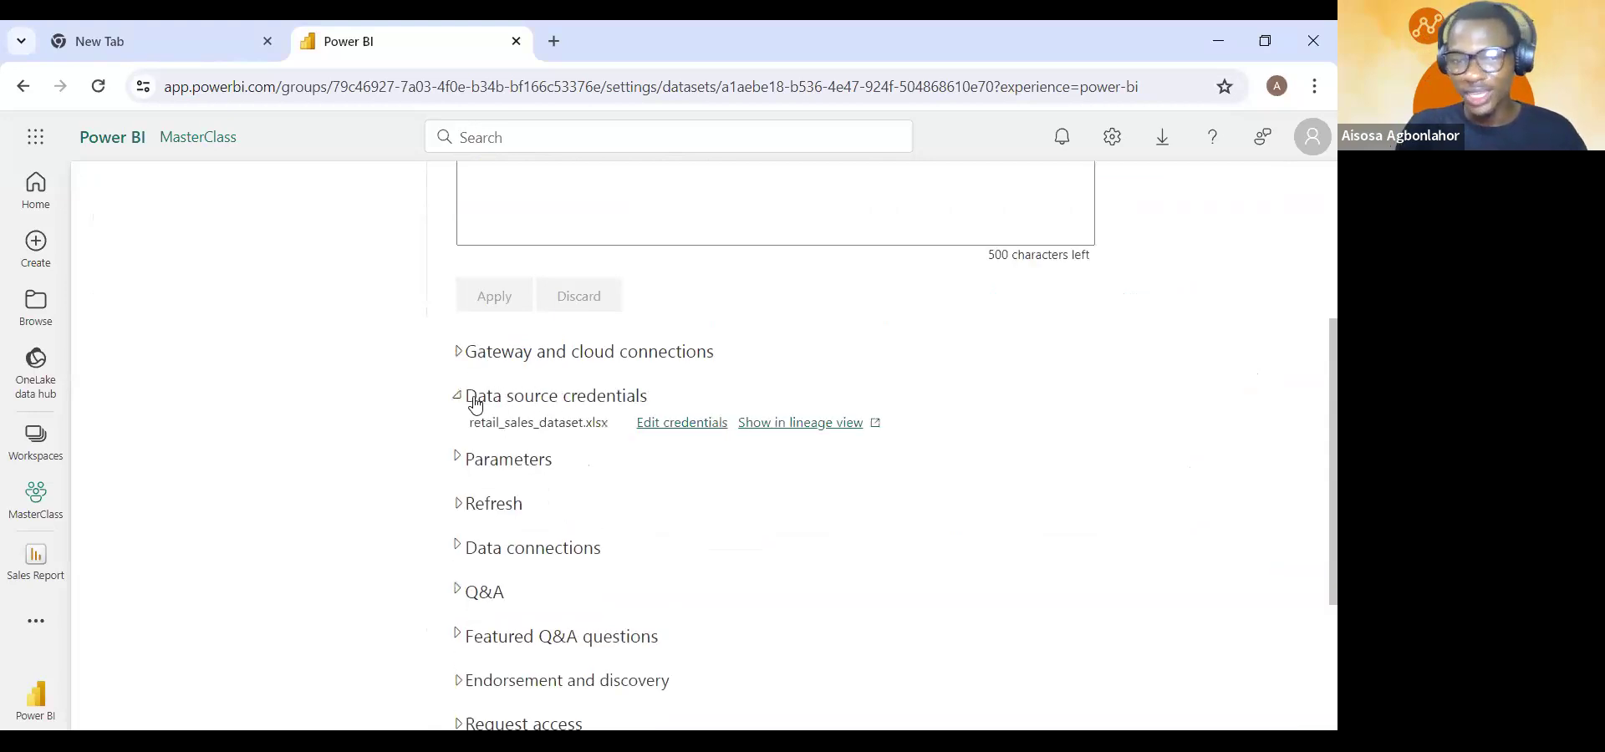
pyautogui.click(475, 403)
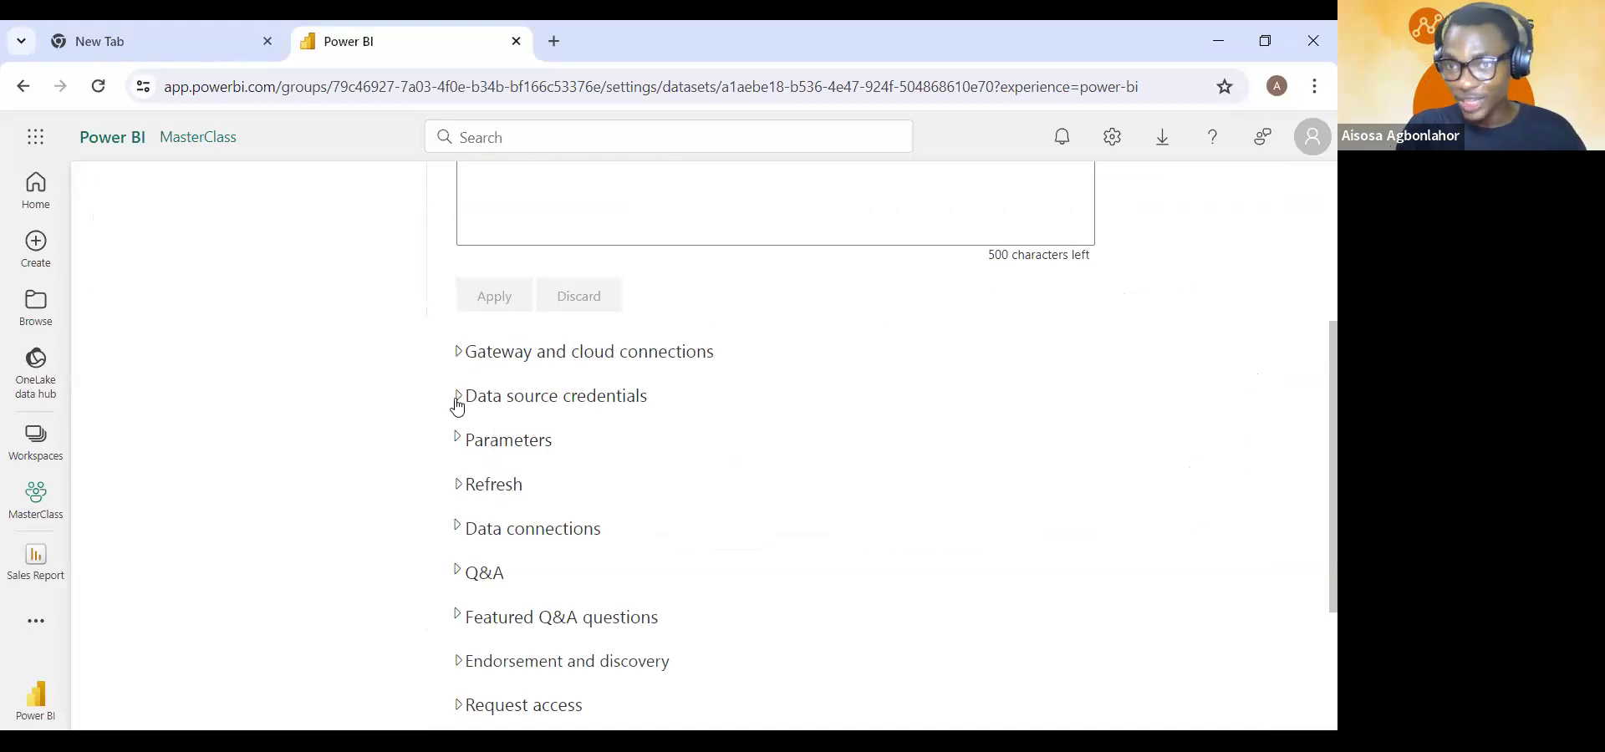
# - Turn on the semantic model's refresh schedule and set the refresh frequency to Weekly
pyautogui.click(488, 485)
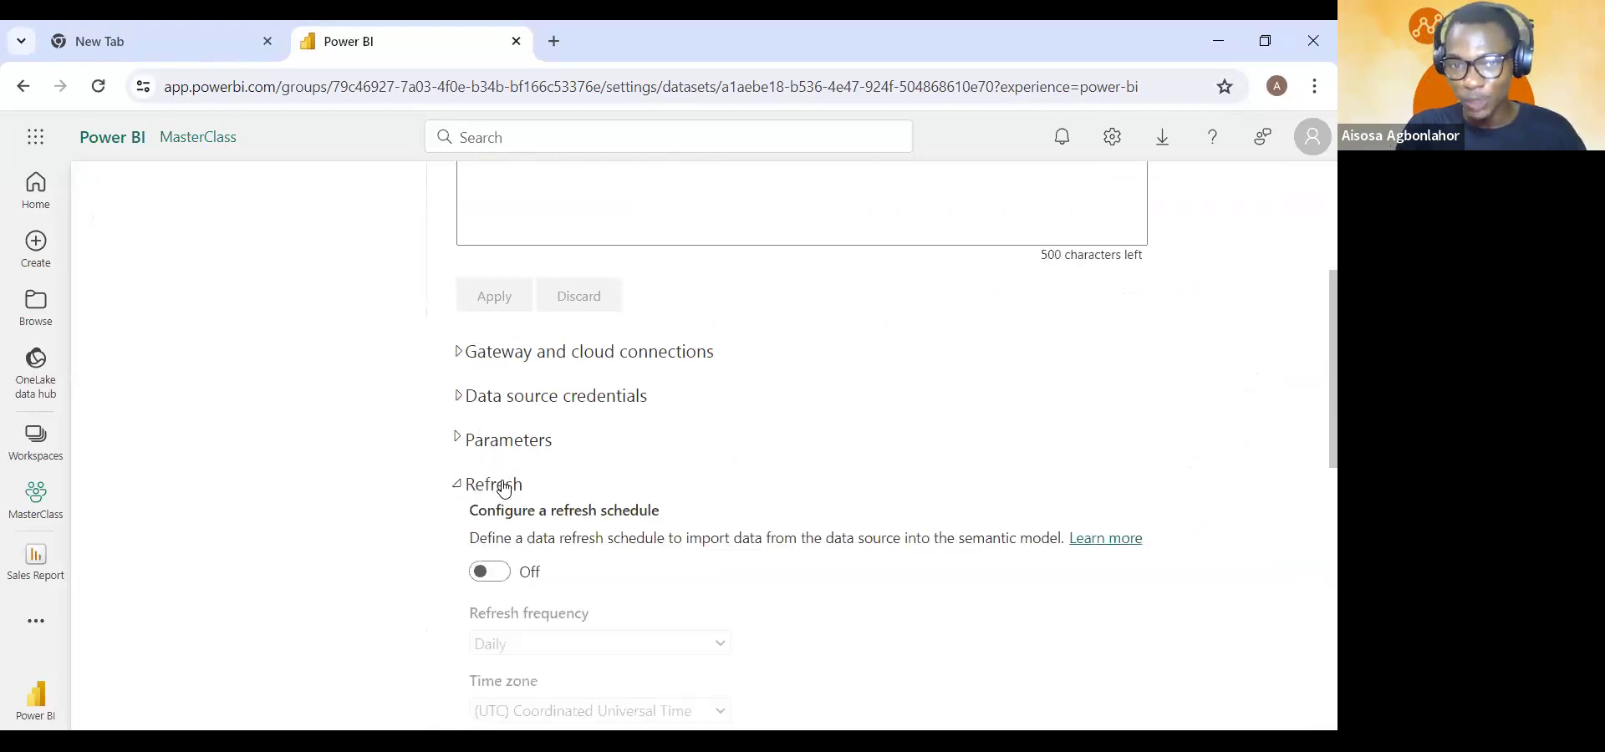
pyautogui.scroll(-3, 577, 415)
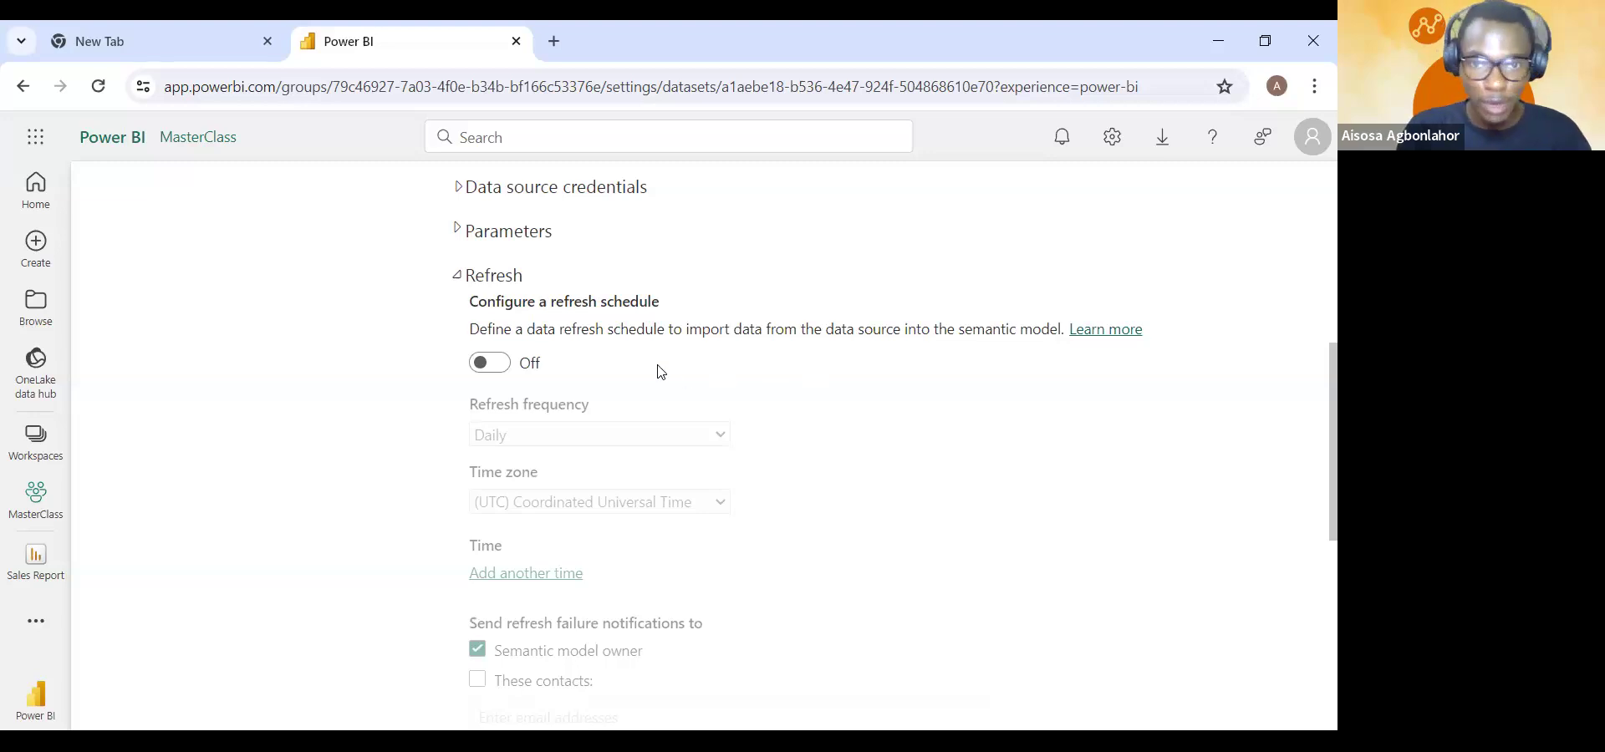
pyautogui.click(490, 364)
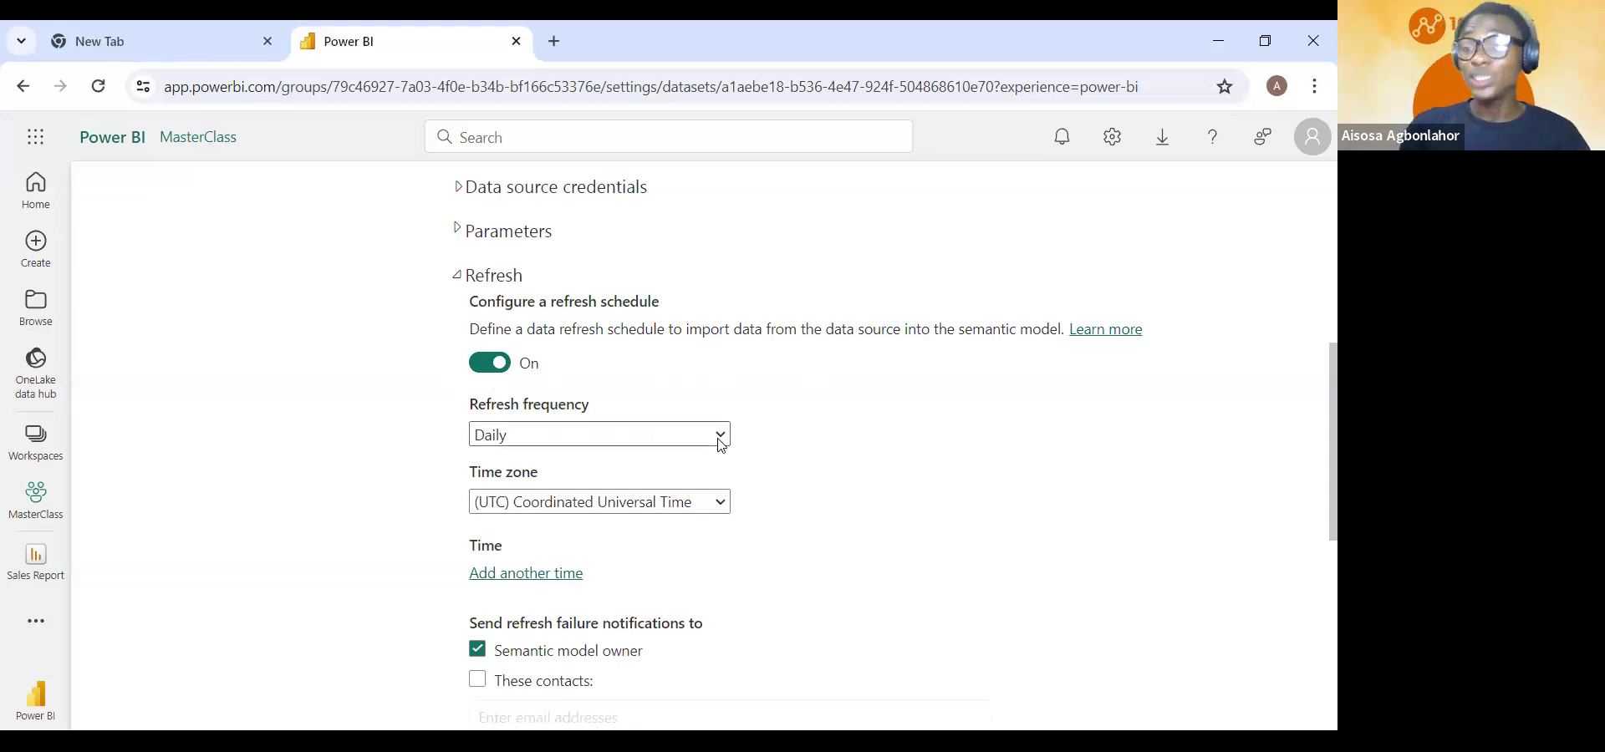
pyautogui.click(683, 465)
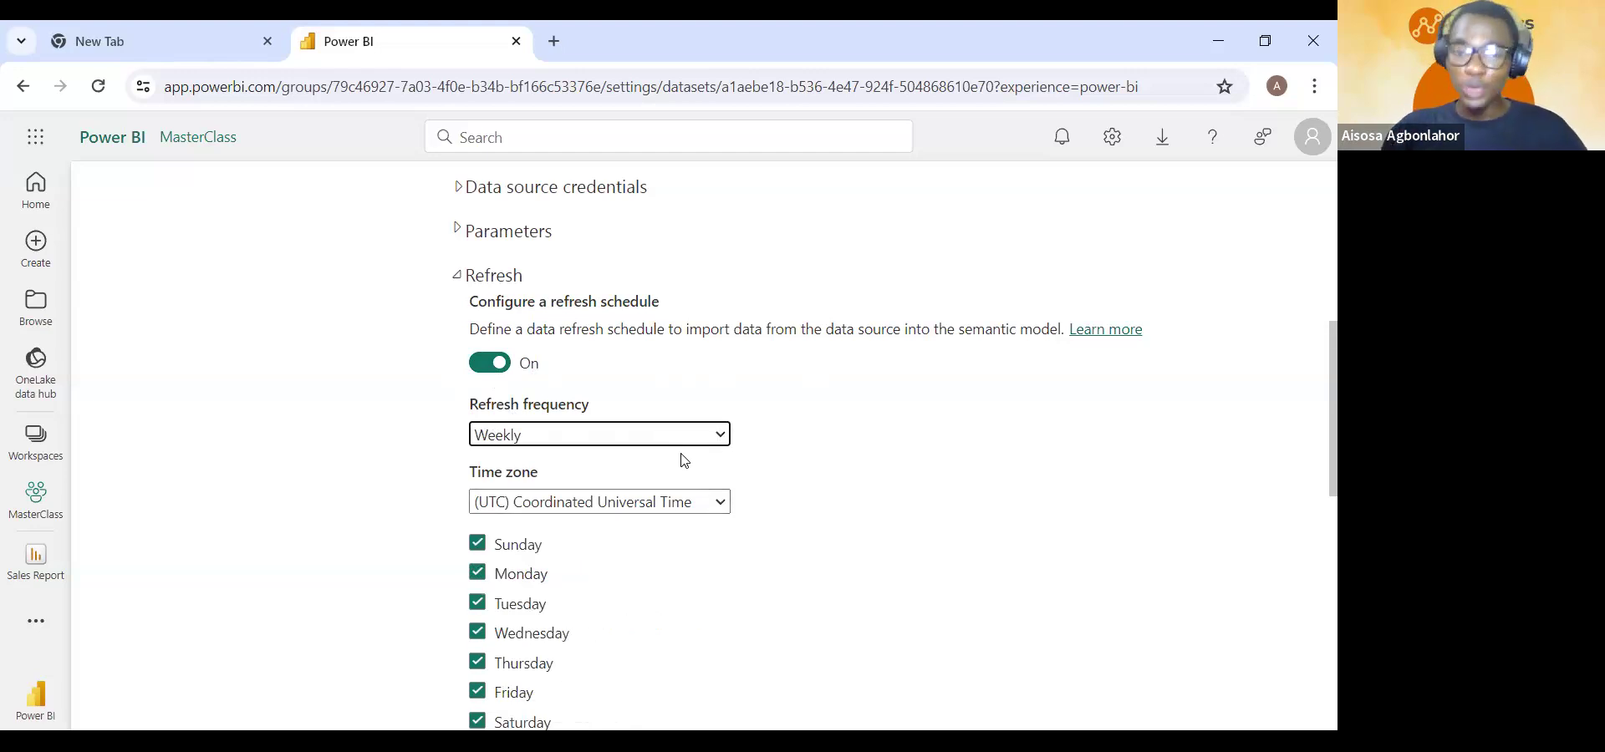
pyautogui.scroll(-1, 682, 460)
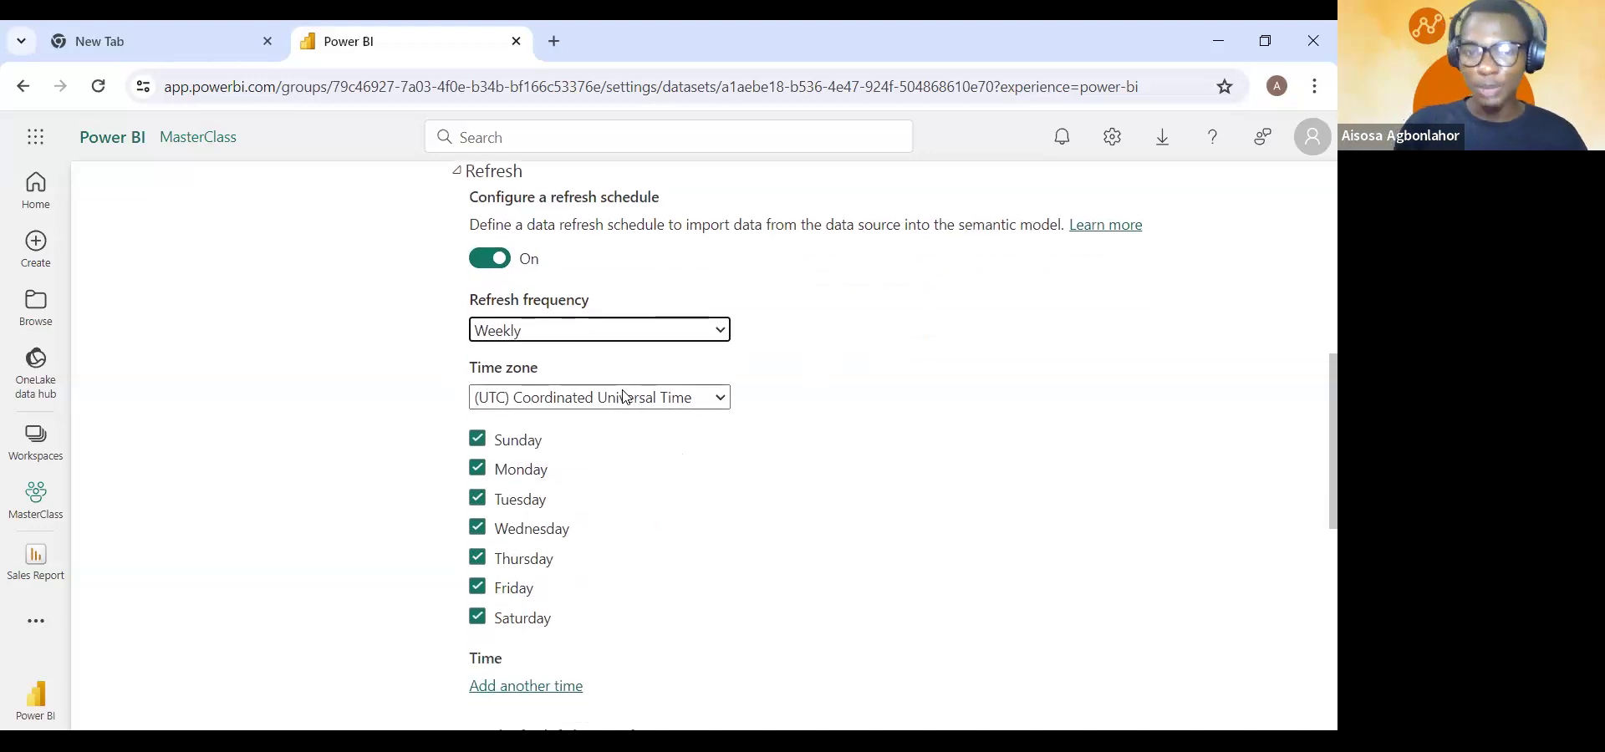
pyautogui.press('Tab')
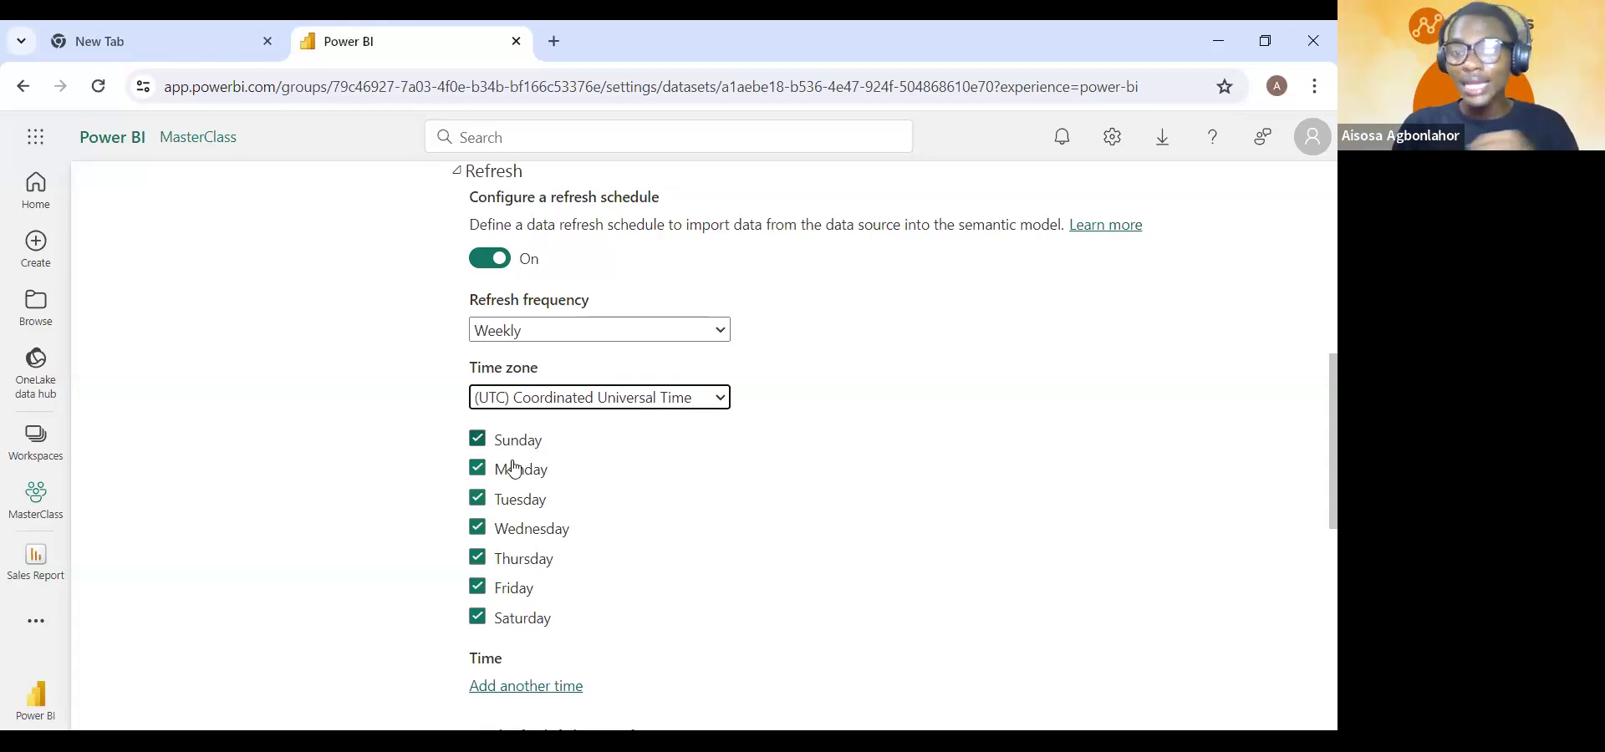
# - Limit the weekly refresh to Monday by deselecting all the other days
pyautogui.scroll(-3, 518, 519)
pyautogui.scroll(1, 504, 492)
pyautogui.scroll(3, 504, 492)
pyautogui.scroll(-3, 502, 493)
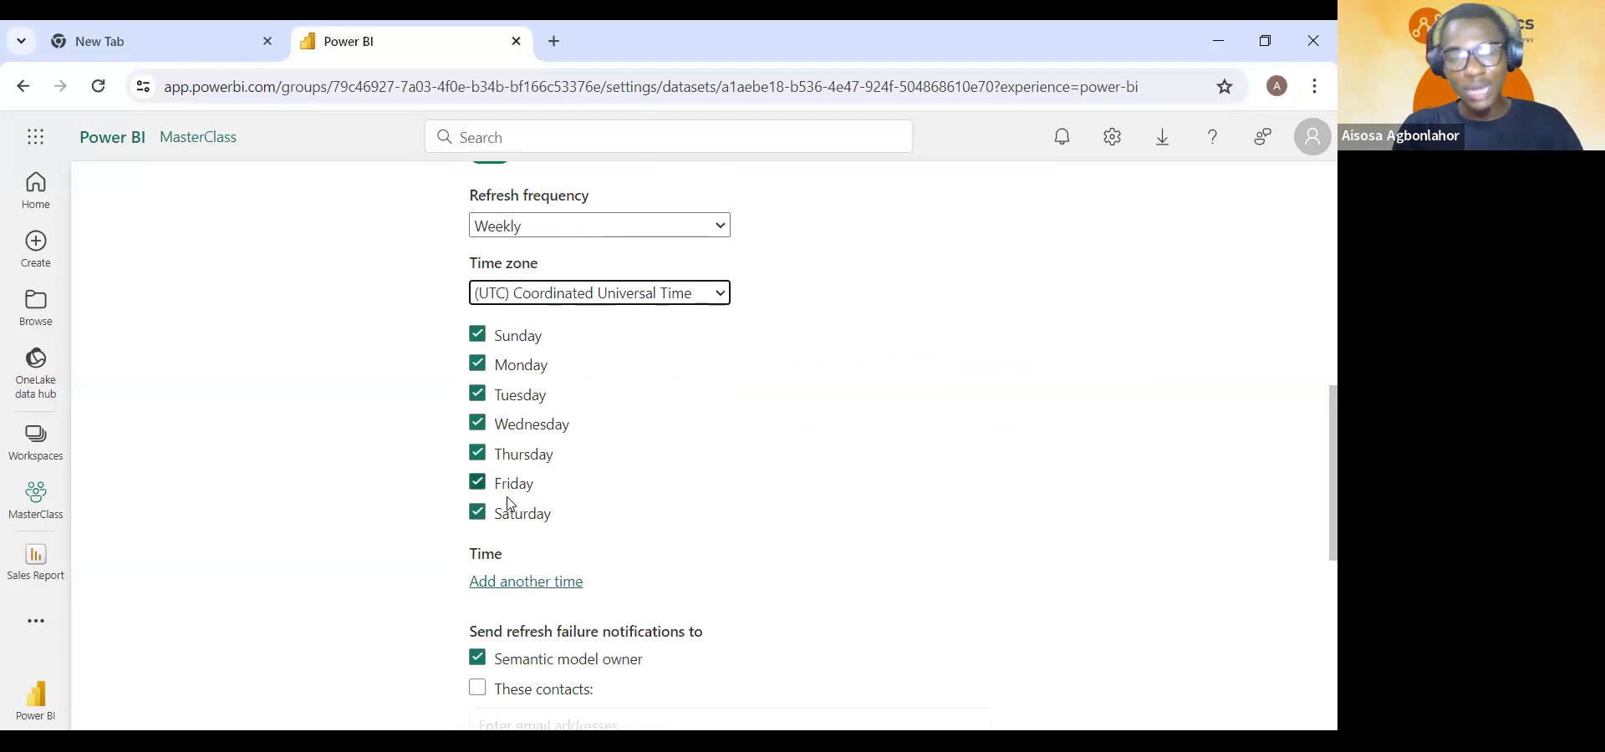
pyautogui.click(479, 513)
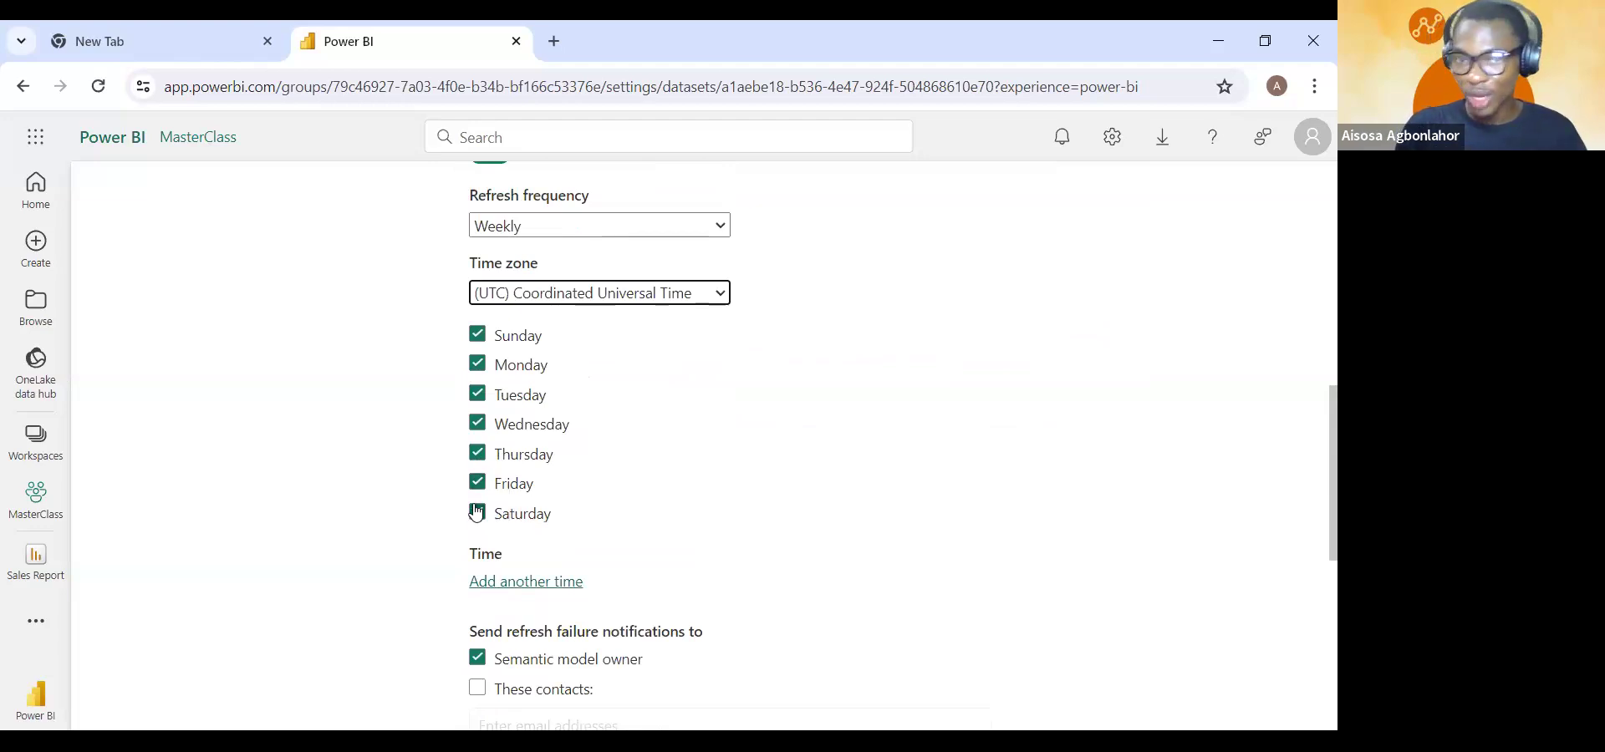
pyautogui.click(478, 485)
pyautogui.click(474, 456)
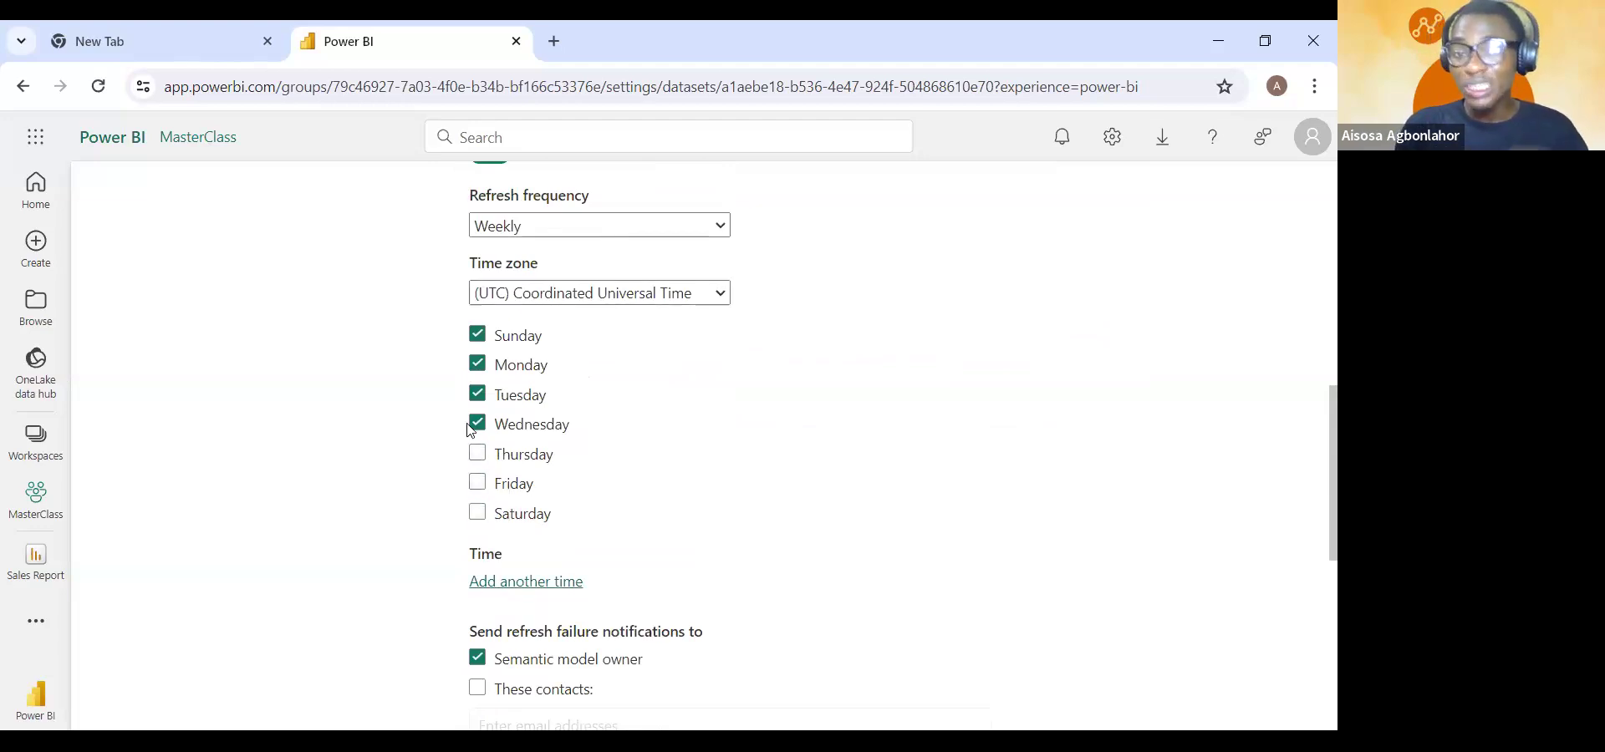
pyautogui.click(482, 426)
pyautogui.click(479, 395)
pyautogui.click(478, 337)
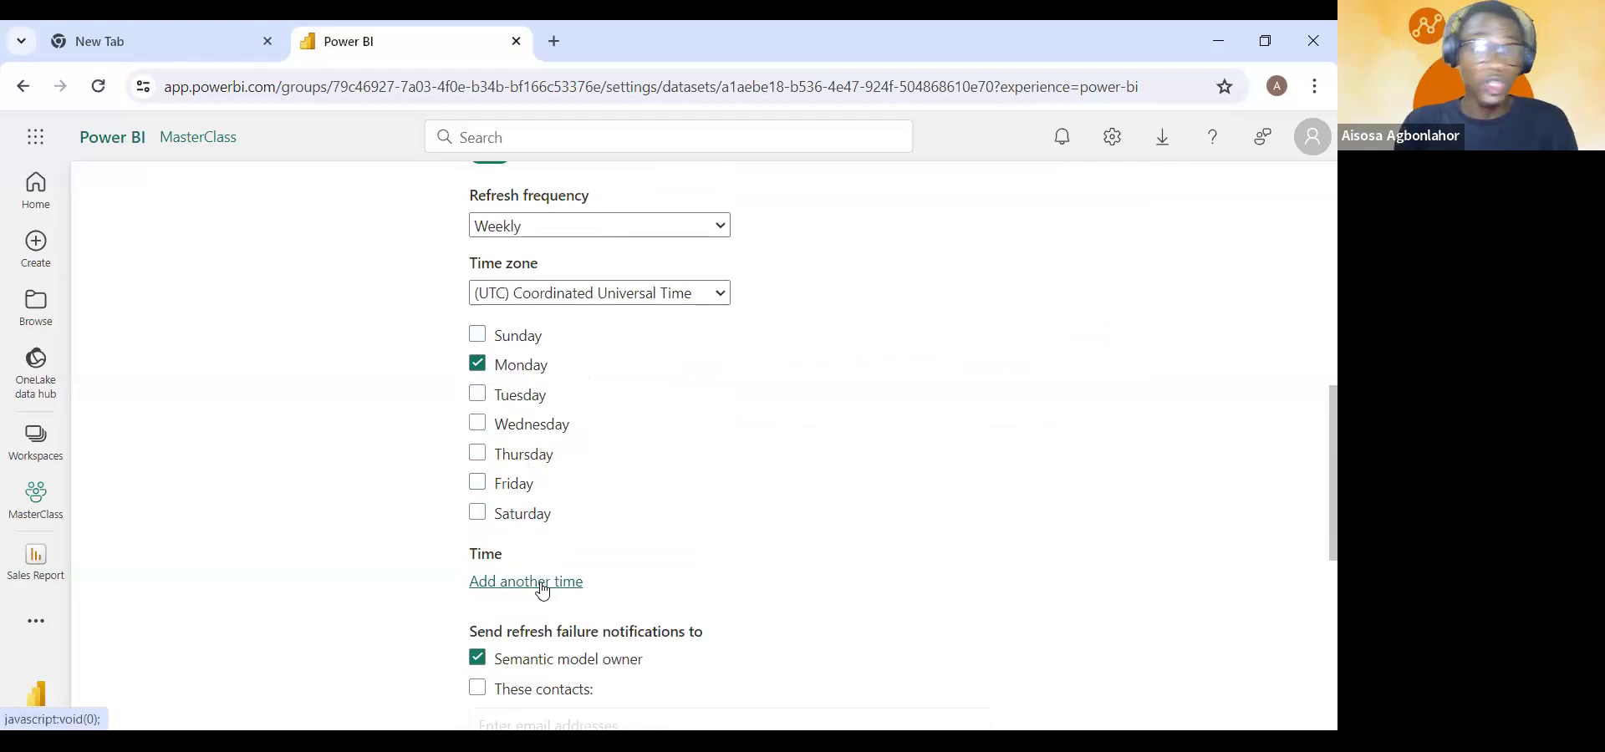
pyautogui.scroll(-2, 530, 573)
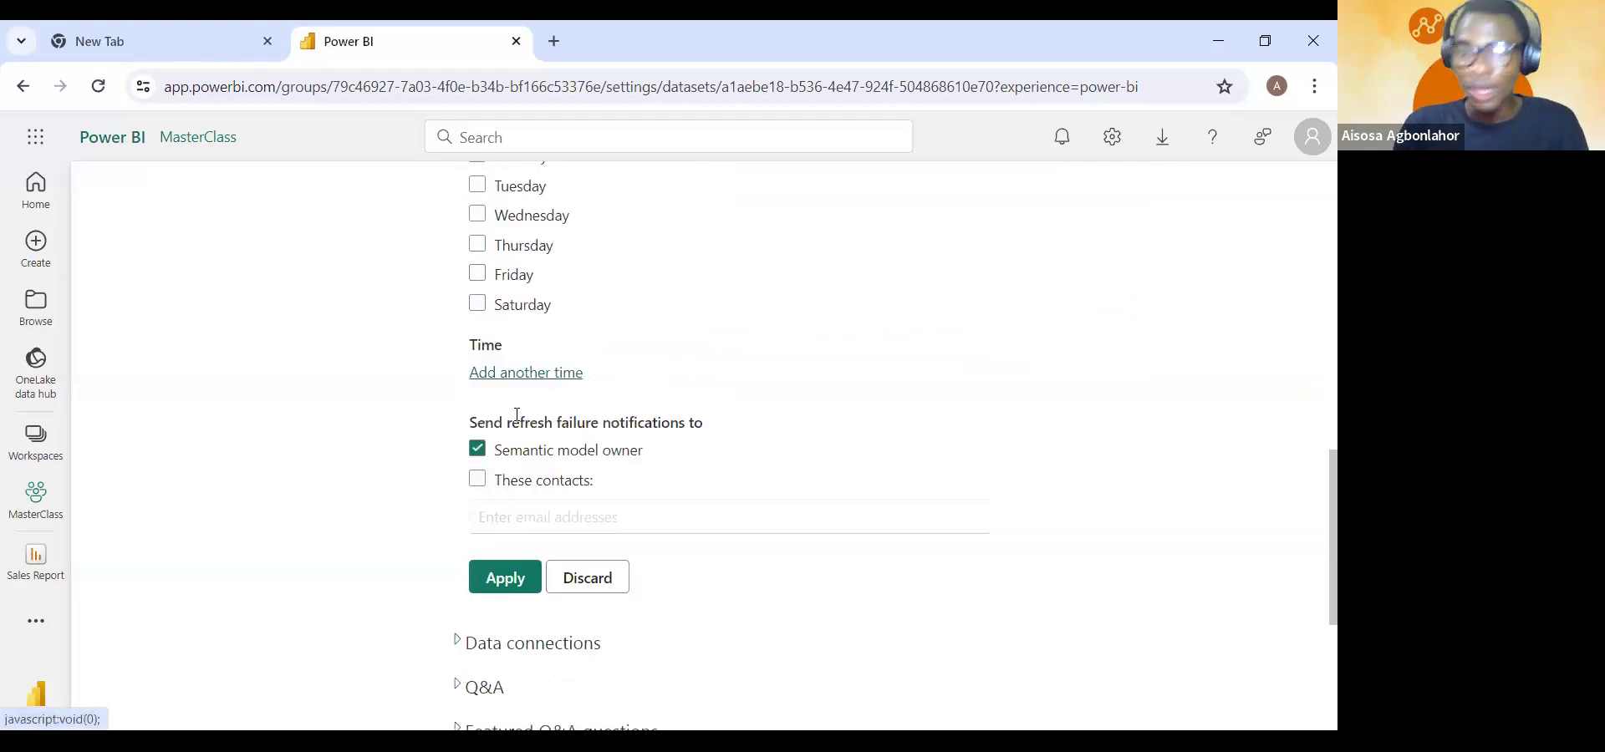
pyautogui.scroll(-1, 544, 444)
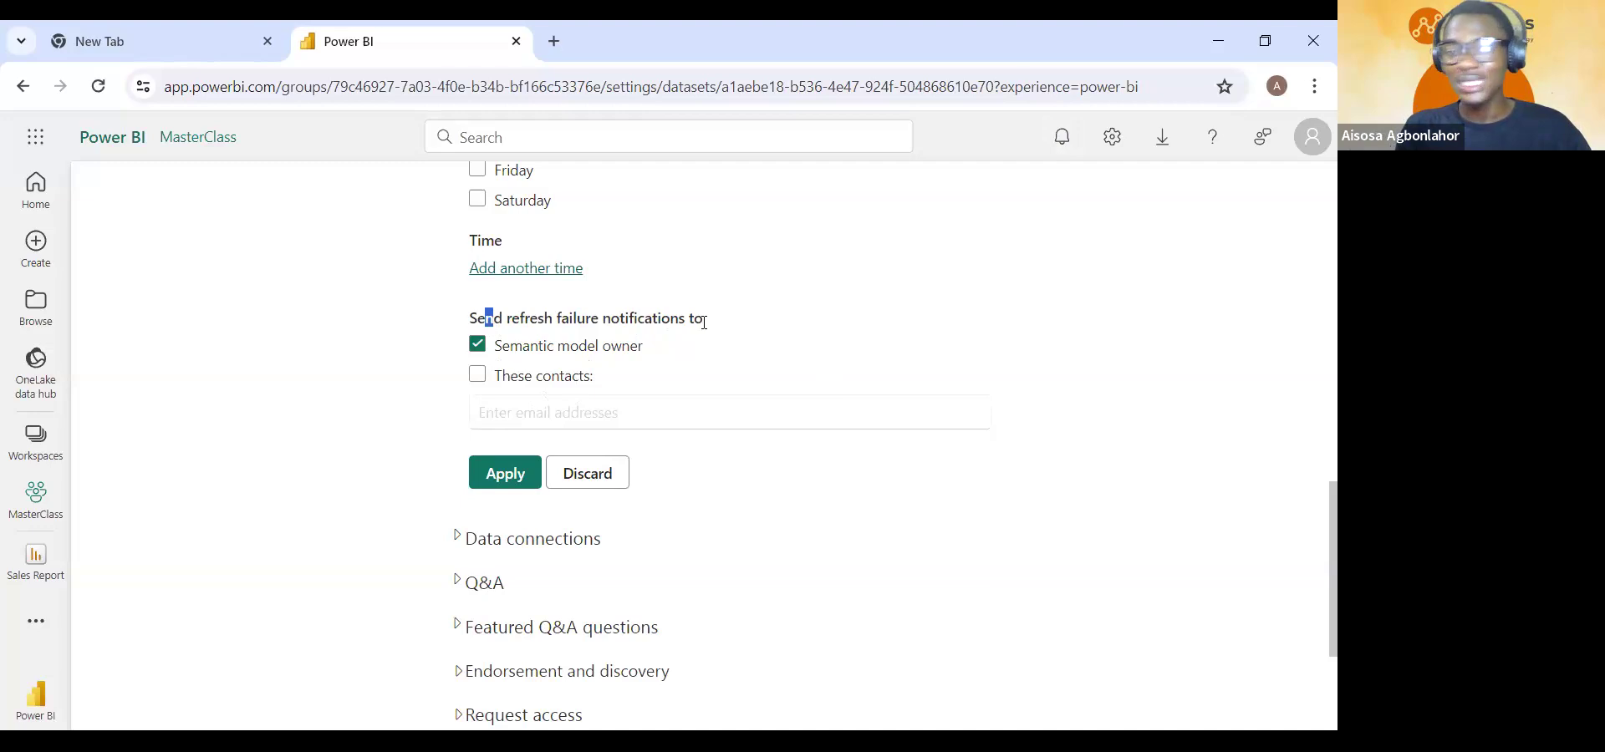
pyautogui.moveTo(486, 318); pyautogui.dragTo(704, 318)
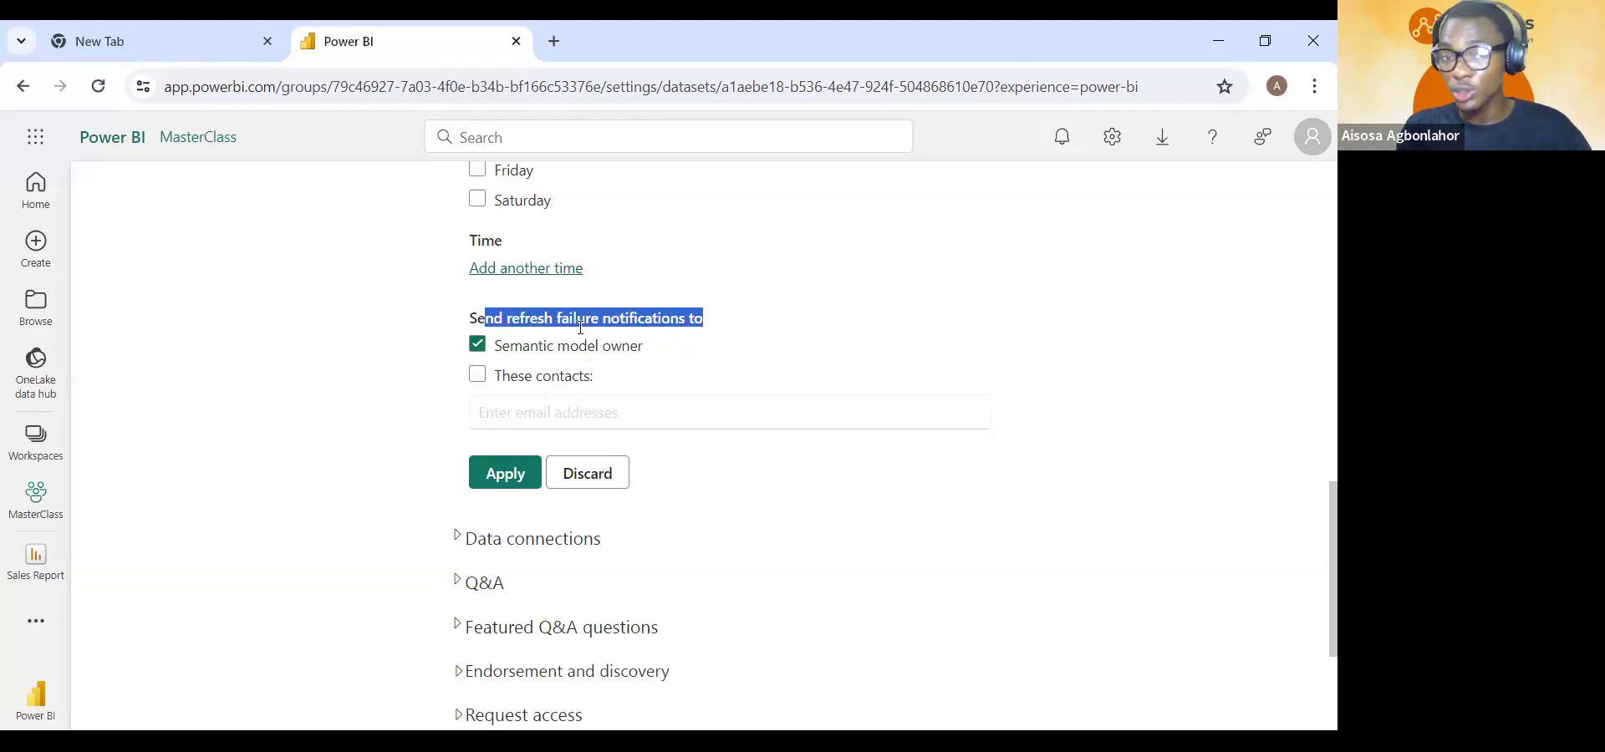
pyautogui.click(580, 328)
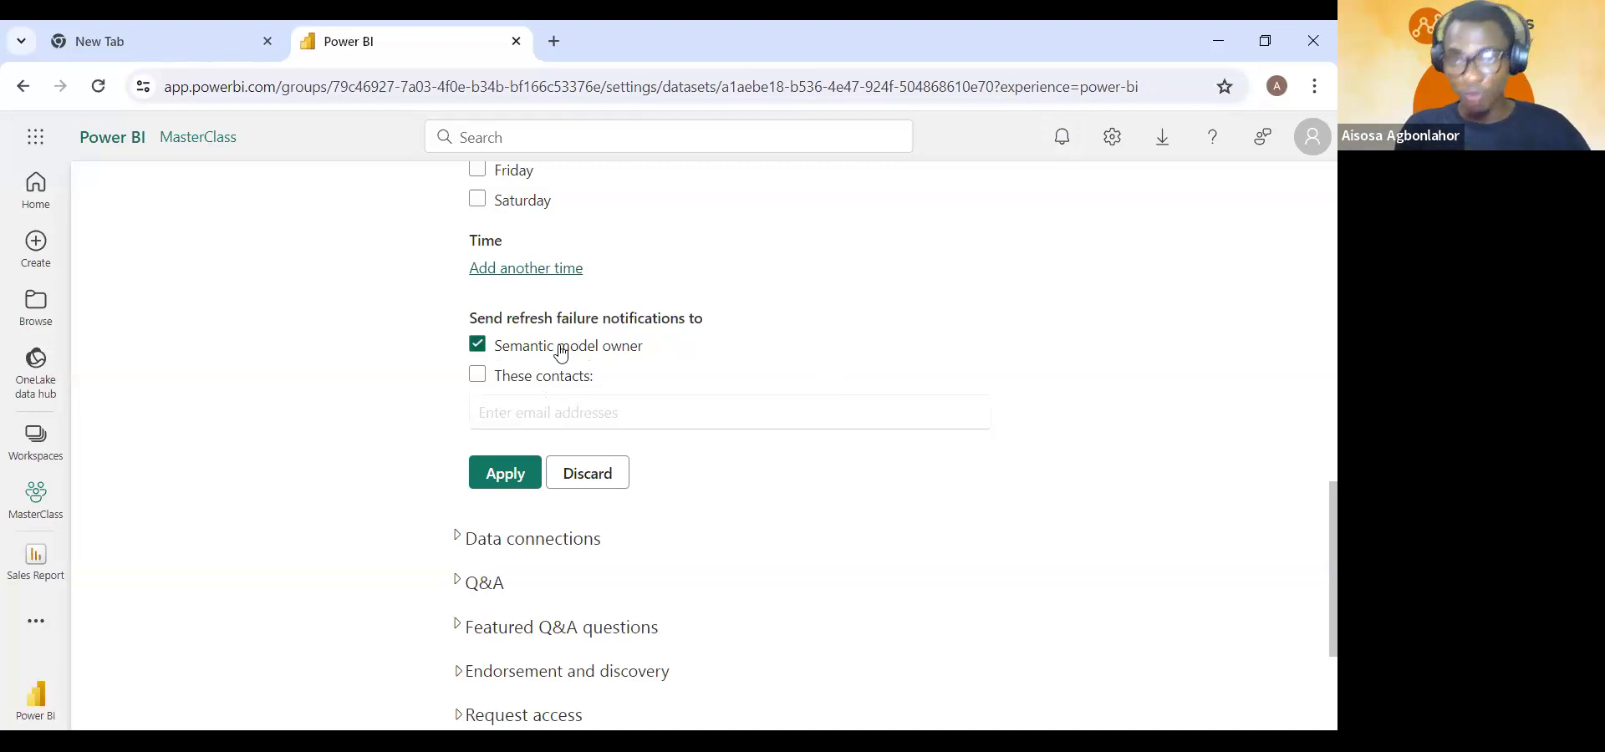
pyautogui.click(510, 380)
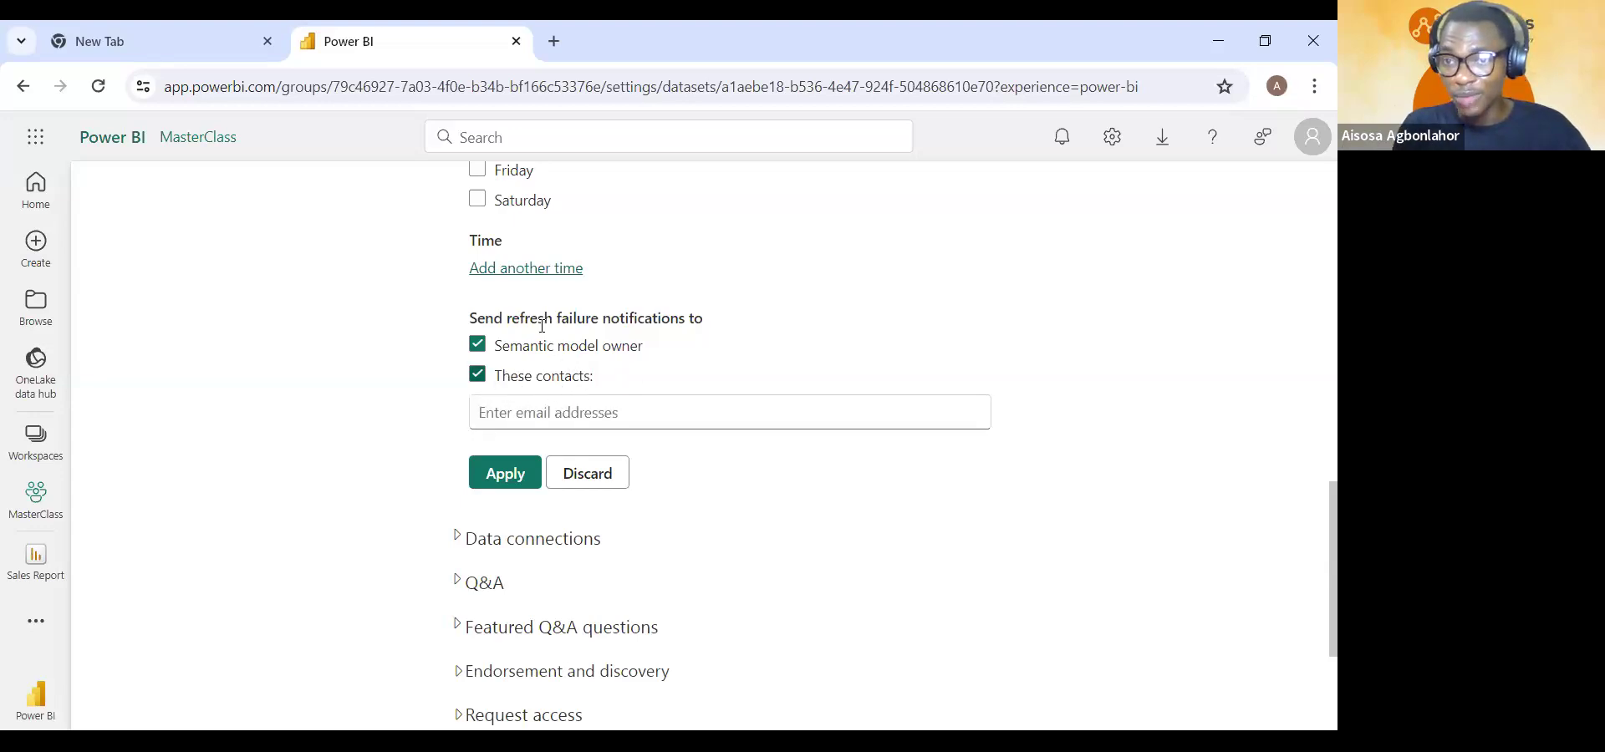
pyautogui.moveTo(530, 317); pyautogui.dragTo(685, 319)
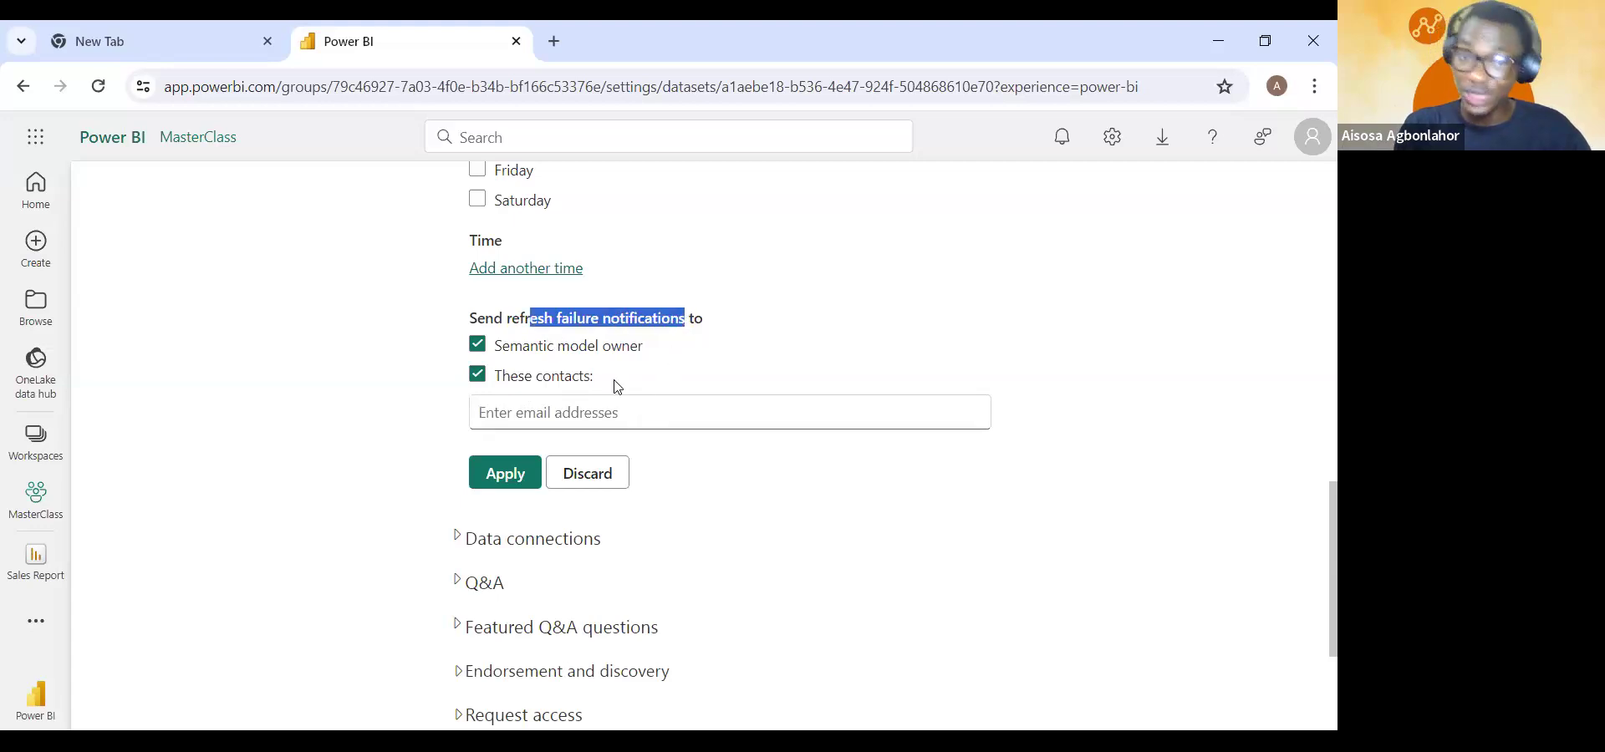
pyautogui.click(624, 400)
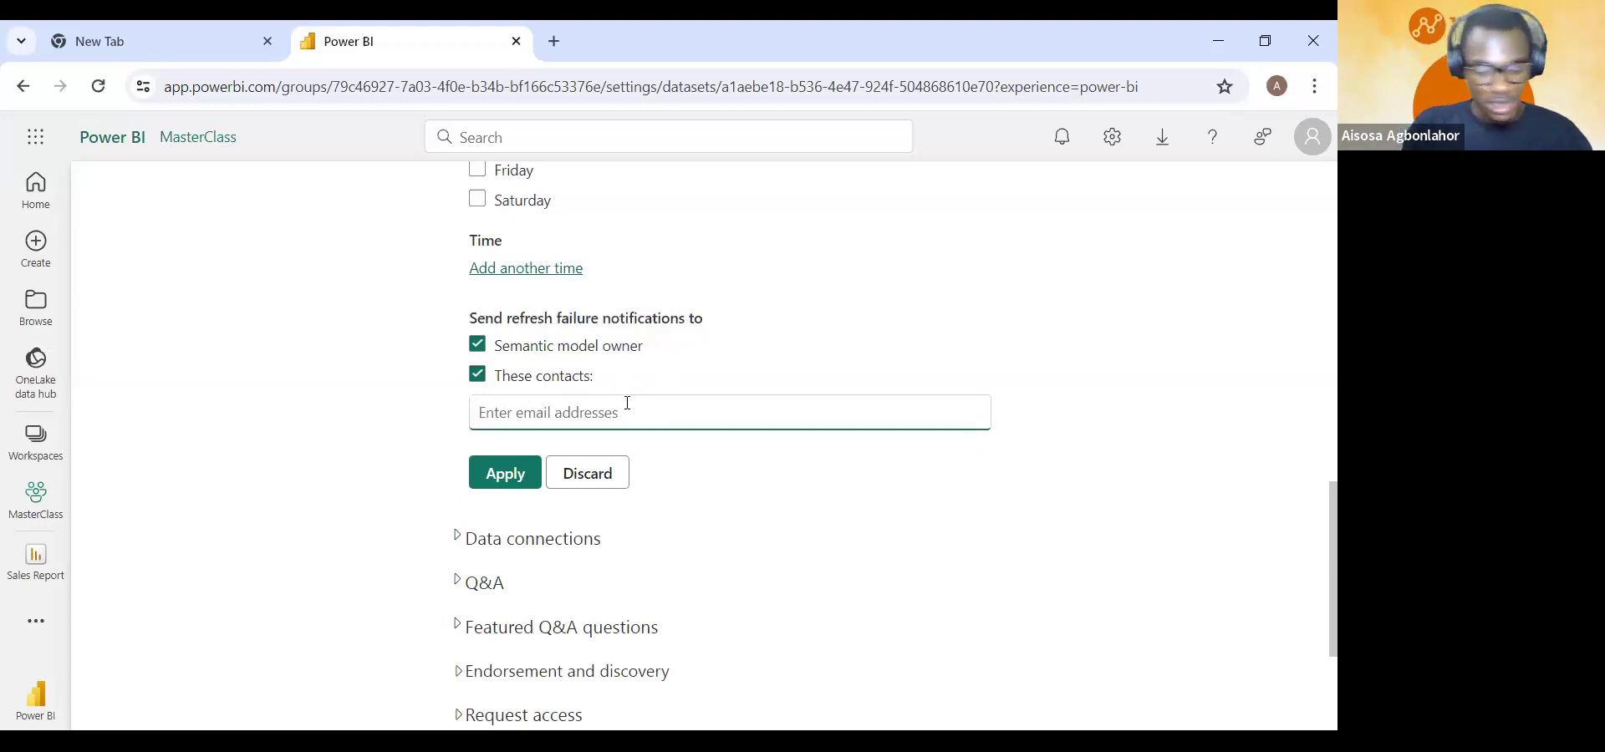
pyautogui.write('ale')
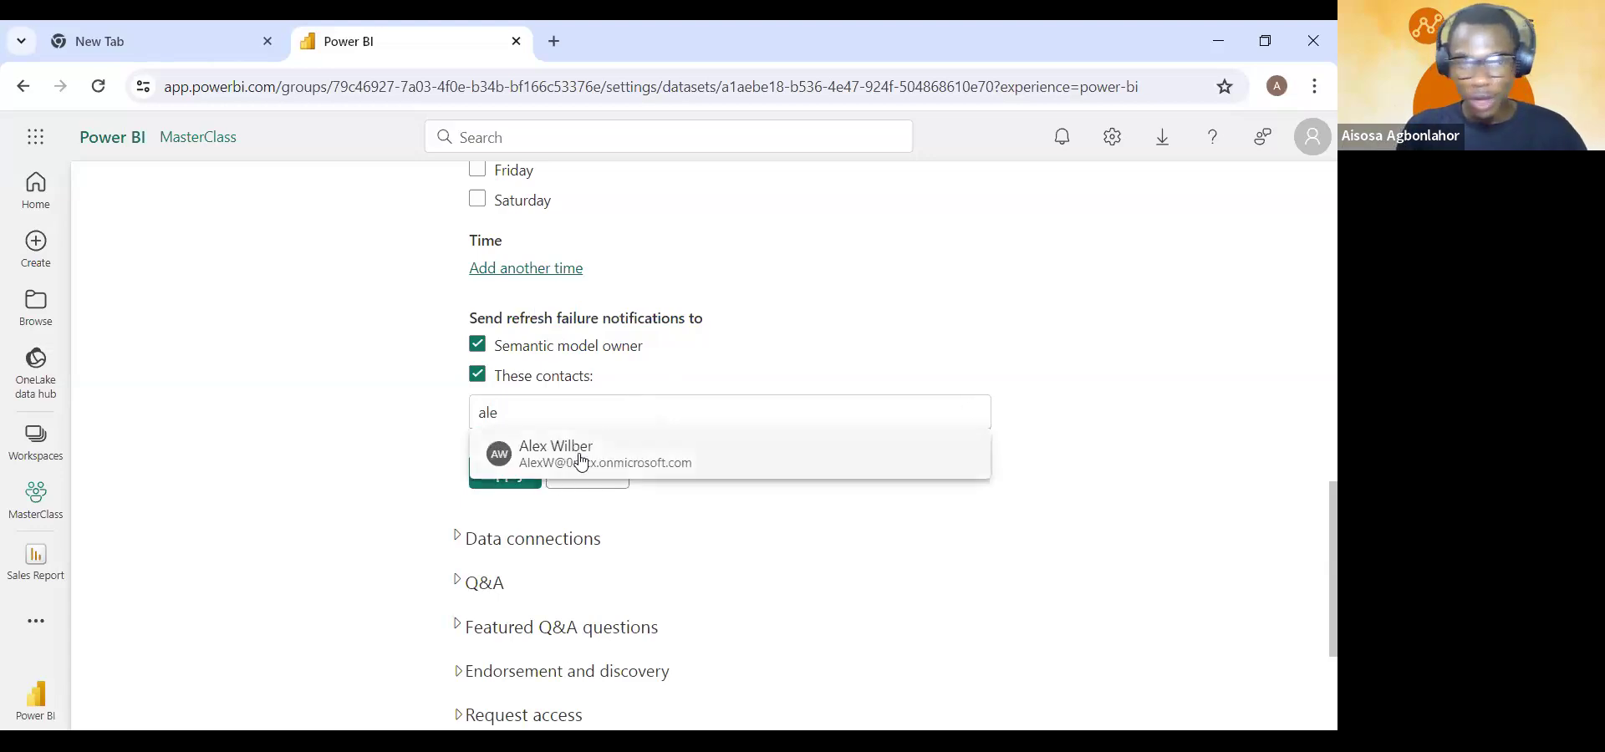
pyautogui.click(379, 417)
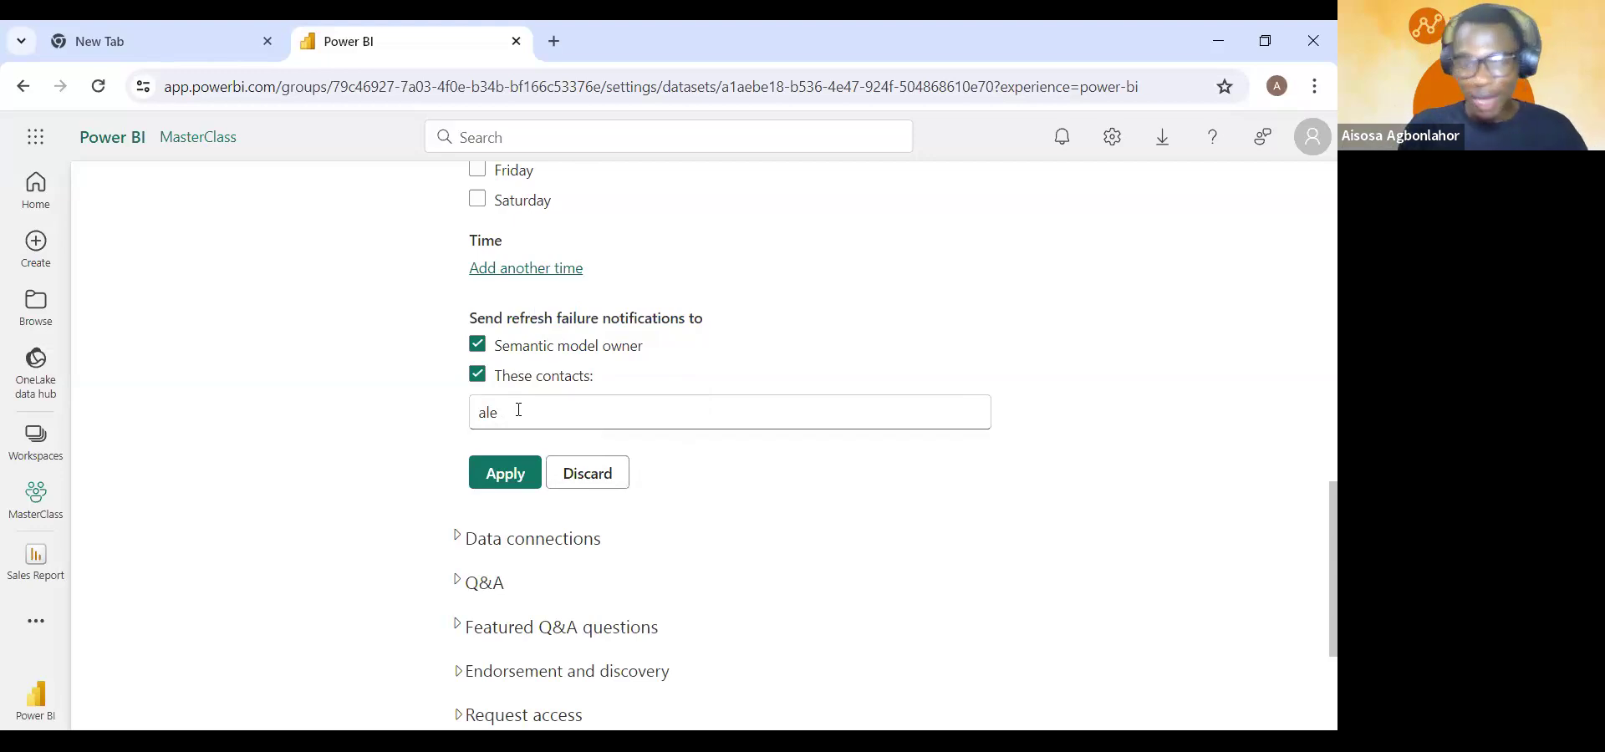
pyautogui.press('BackSpace')
pyautogui.press('BackSpace')
pyautogui.press('BackSpace')
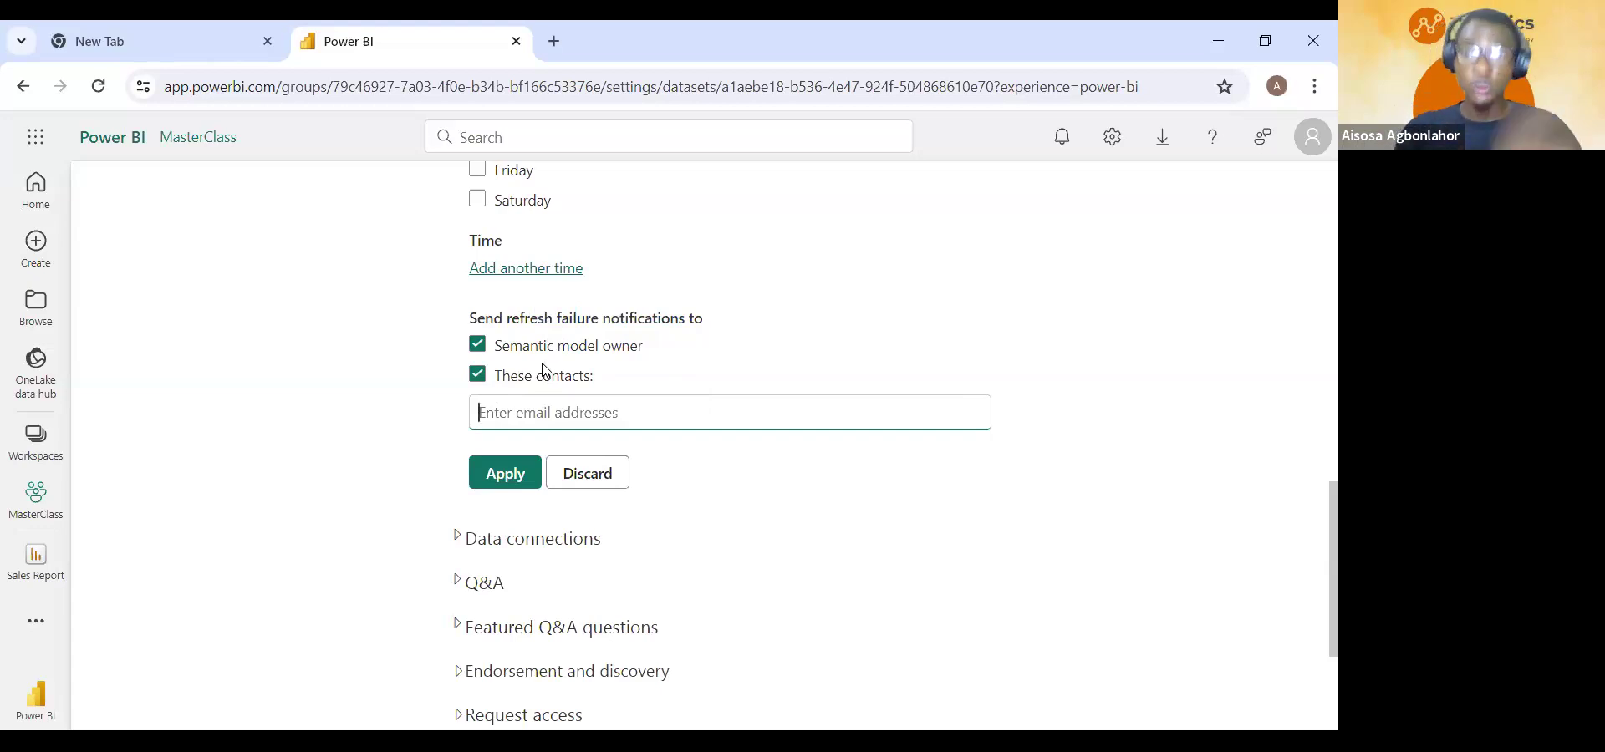
pyautogui.click(477, 383)
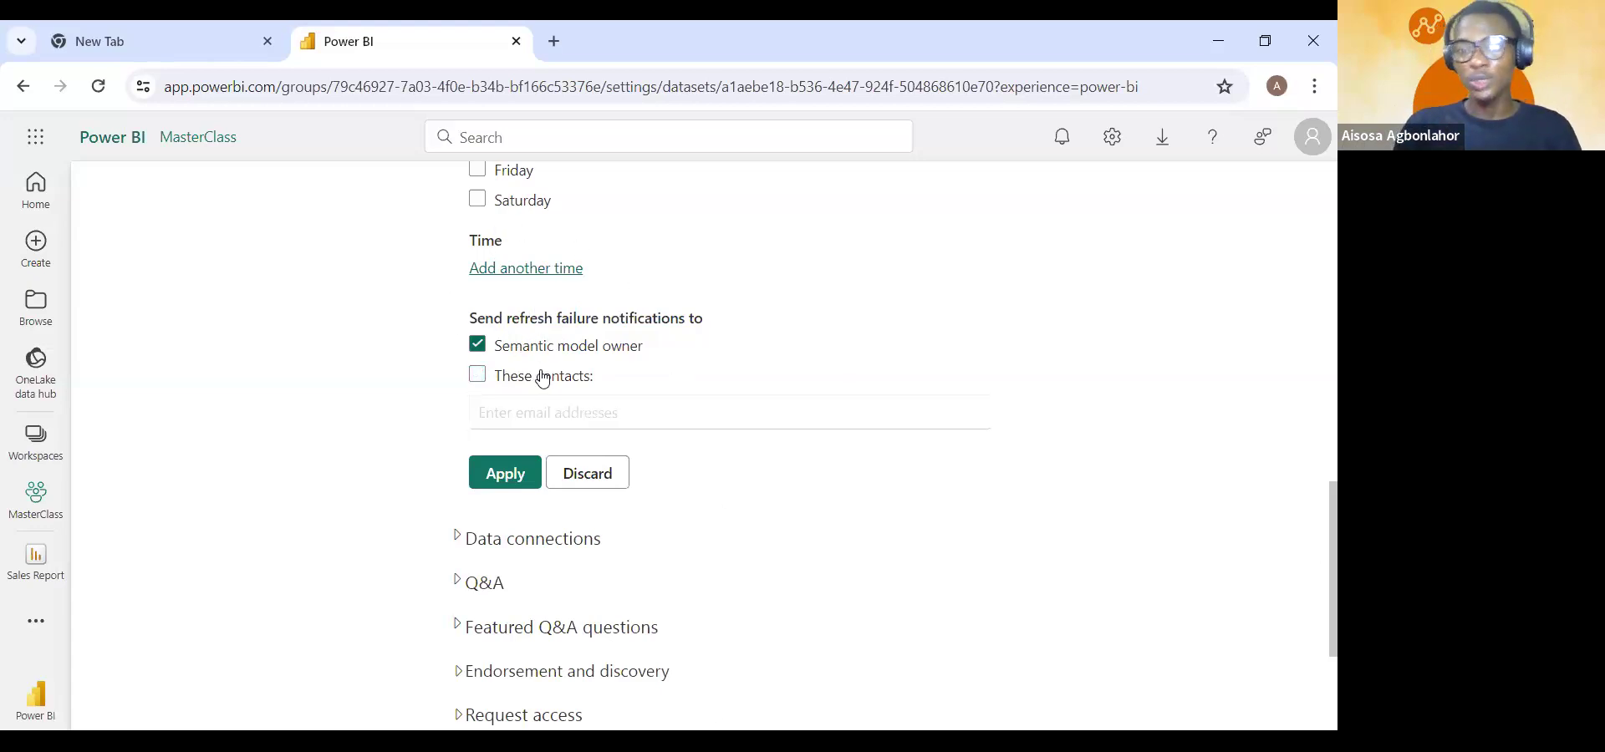
# - Apply the semantic model's refresh schedule with failure notifications going only to its owner, and return to the MasterClass workspace
pyautogui.click(529, 477)
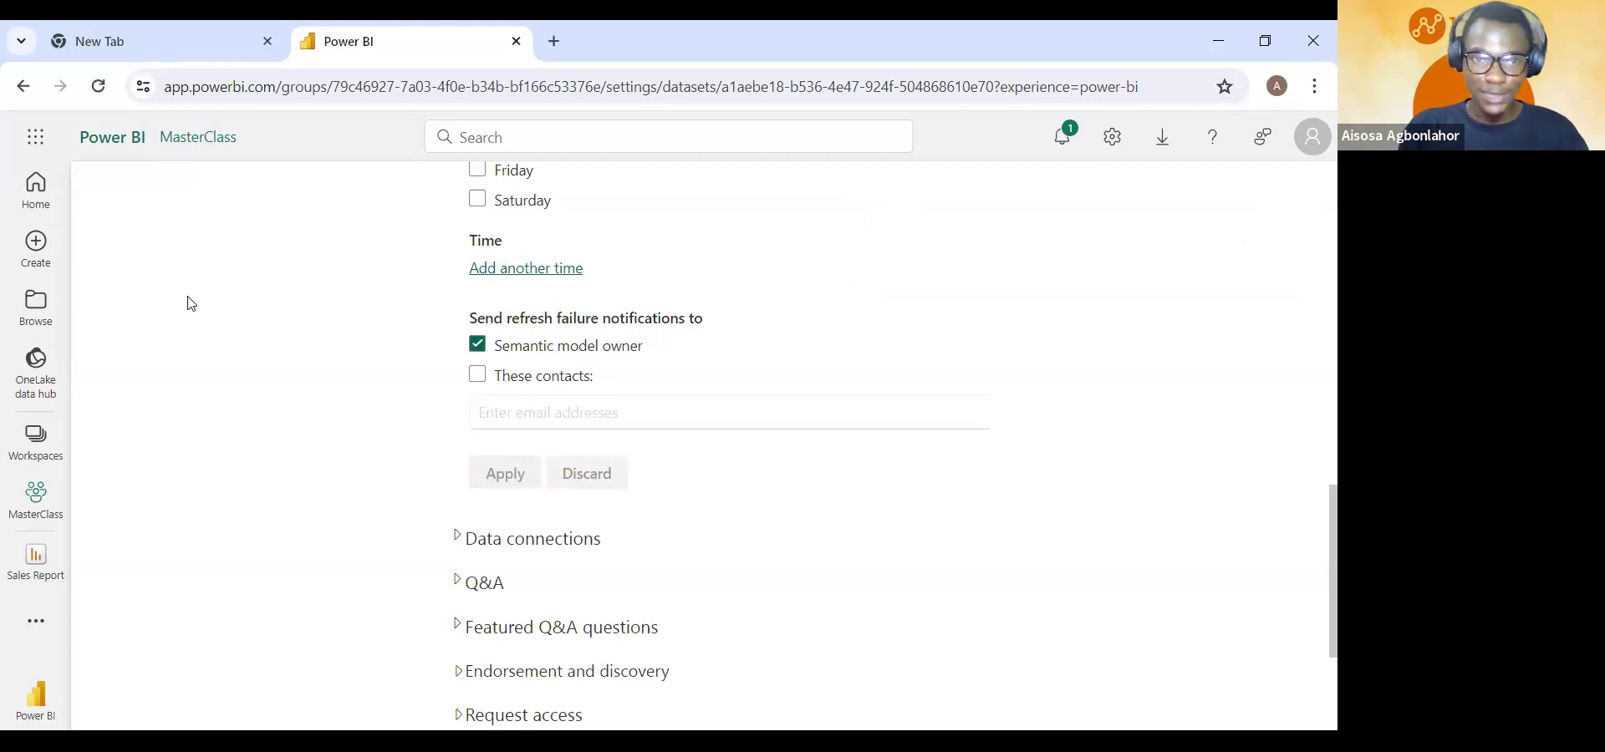
pyautogui.click(30, 518)
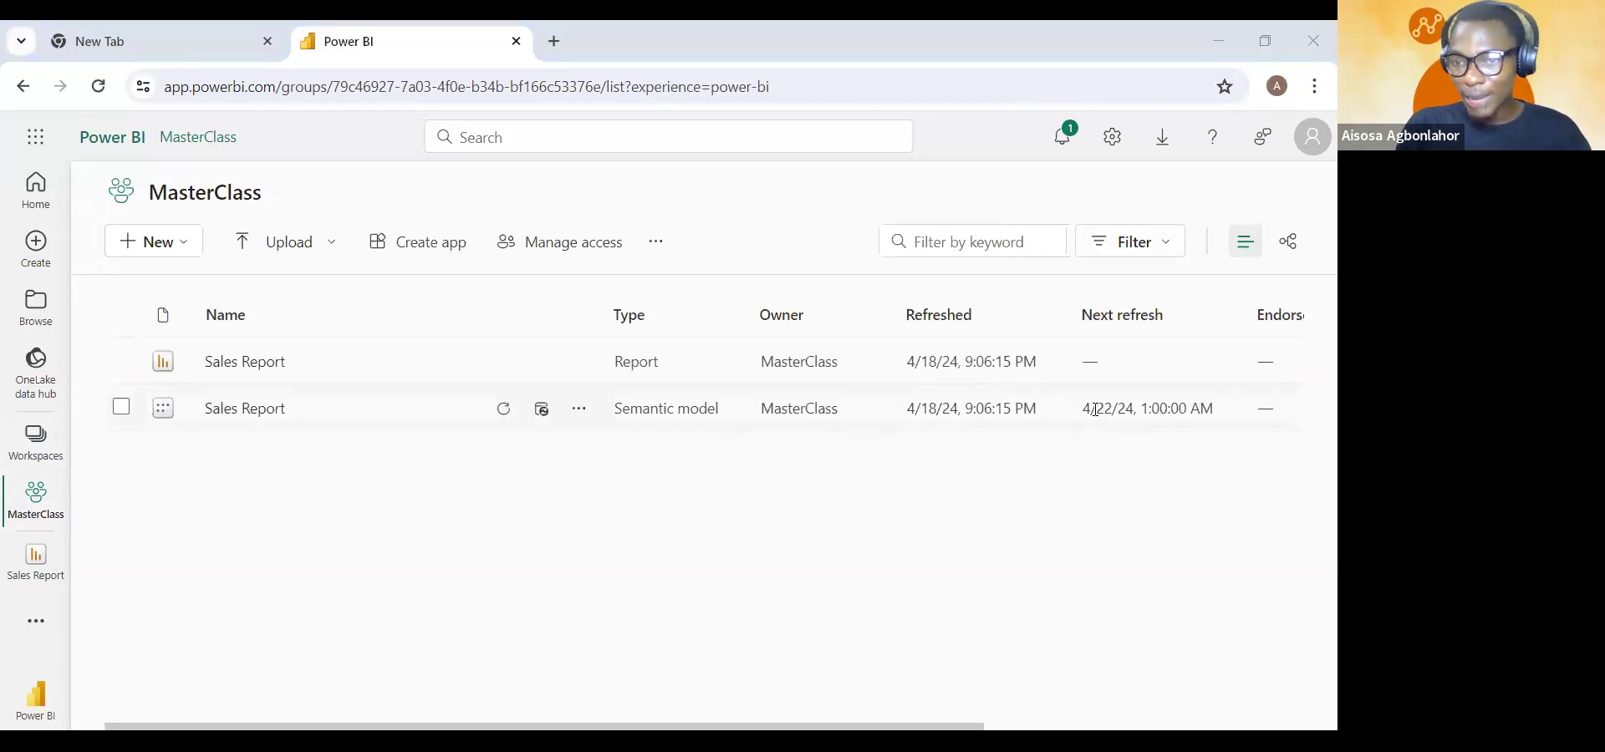
# - Check the next refresh date of the Sales Report semantic model and switch to the slideshow with the Sales Dashboard
pyautogui.moveTo(1095, 410); pyautogui.dragTo(1105, 410)
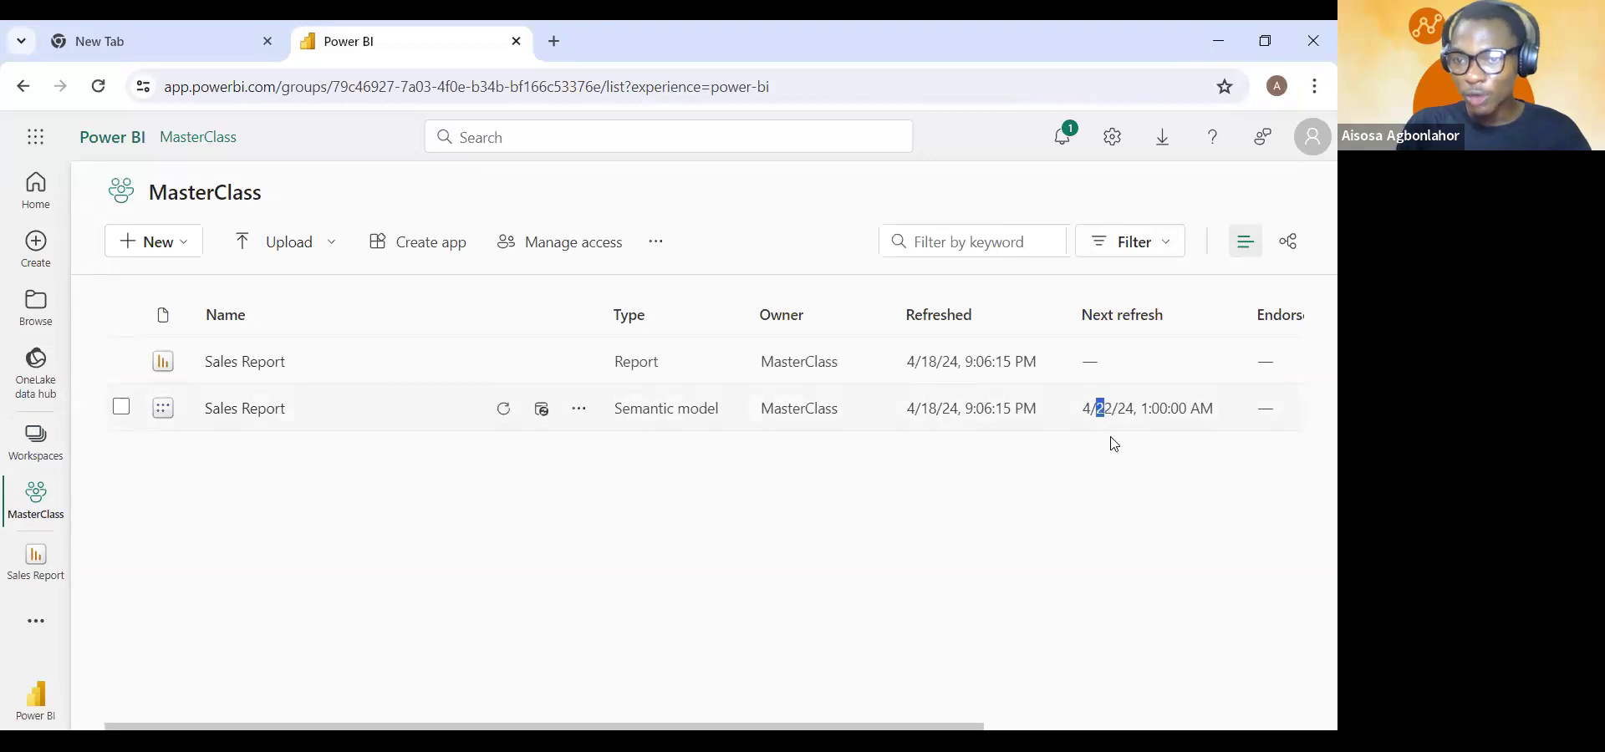
pyautogui.click(1090, 414)
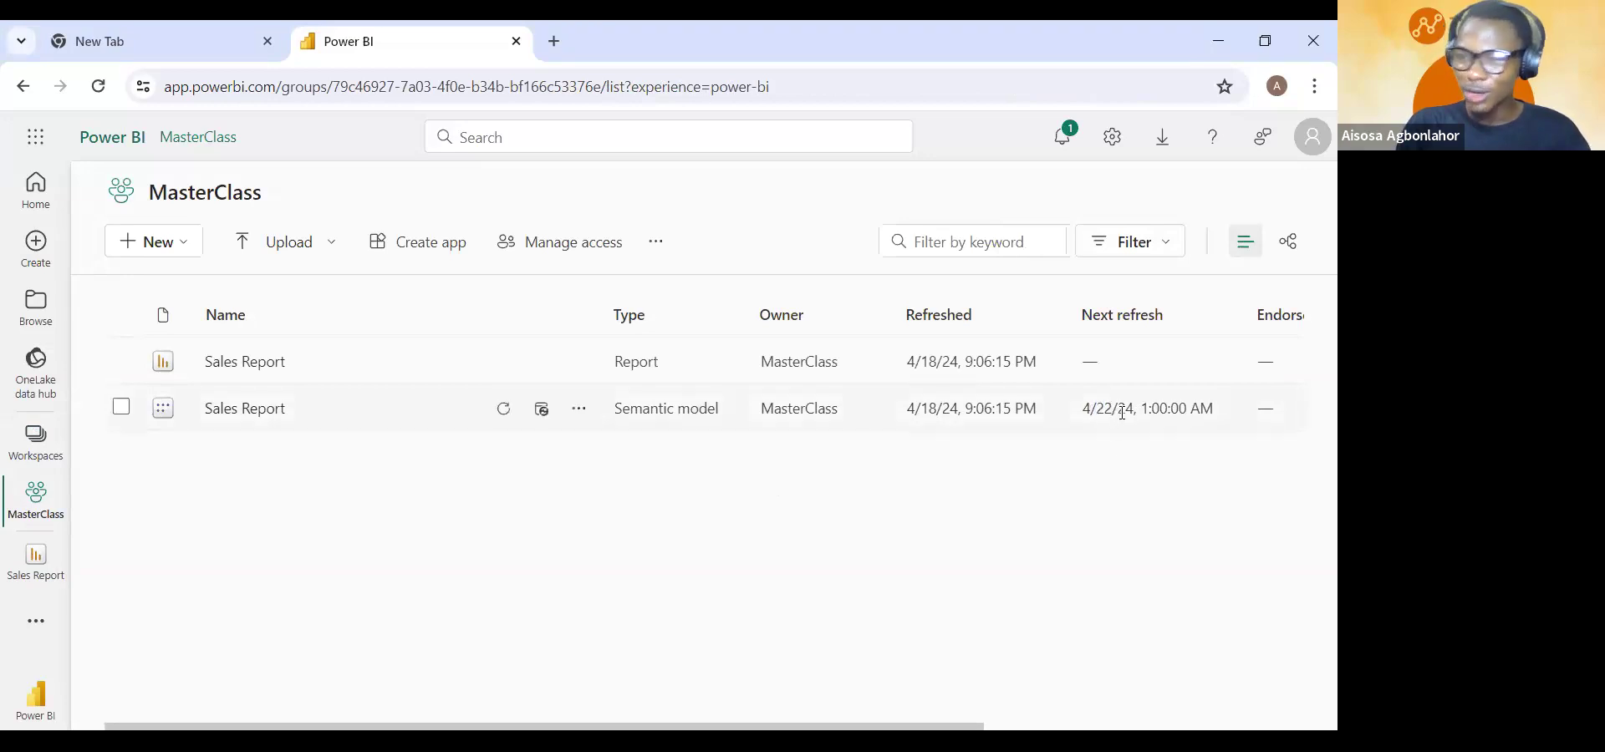
pyautogui.moveTo(1103, 411); pyautogui.dragTo(1091, 416)
pyautogui.click(1080, 417)
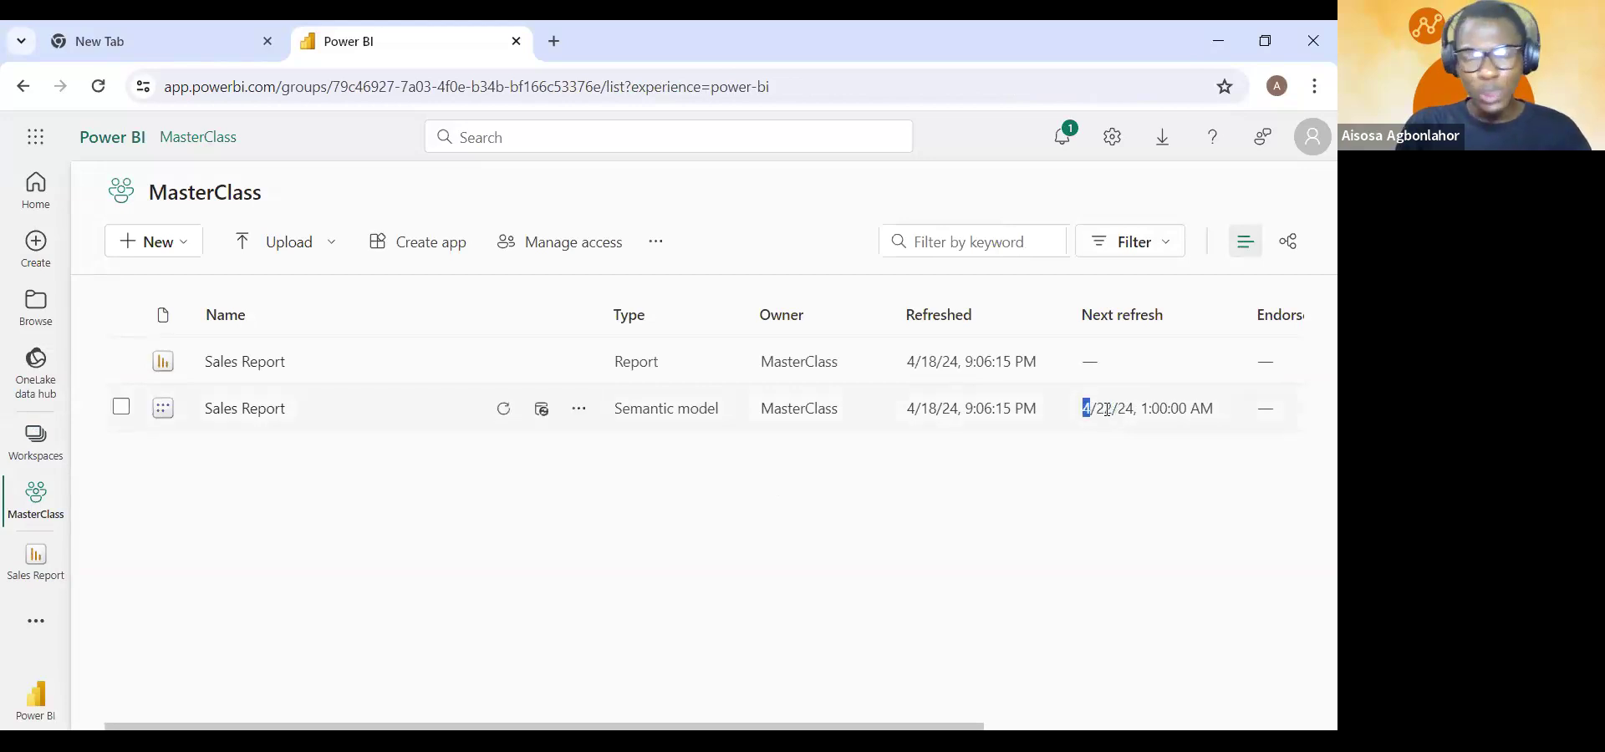
pyautogui.click(1203, 628)
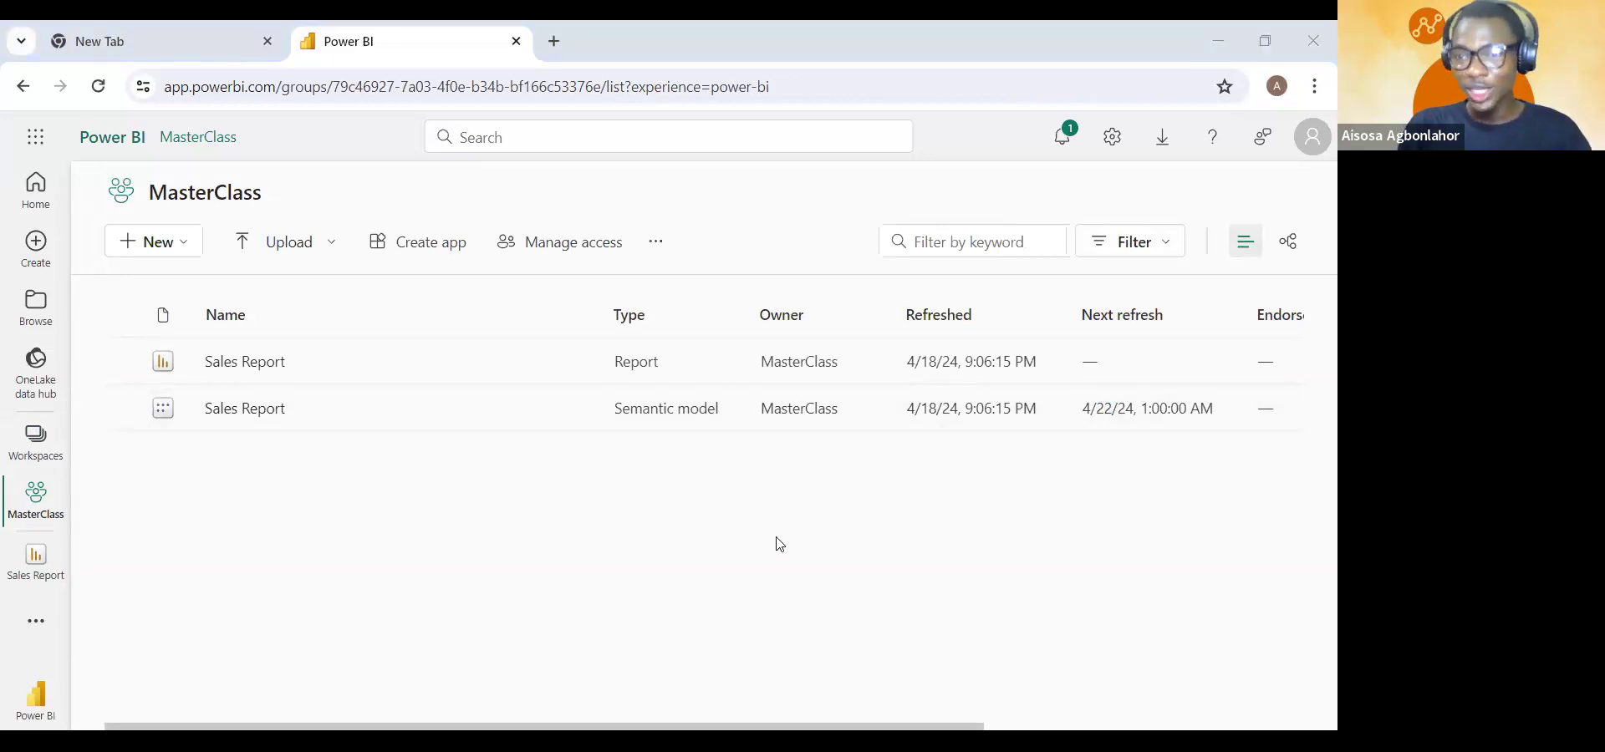
pyautogui.click(1130, 409)
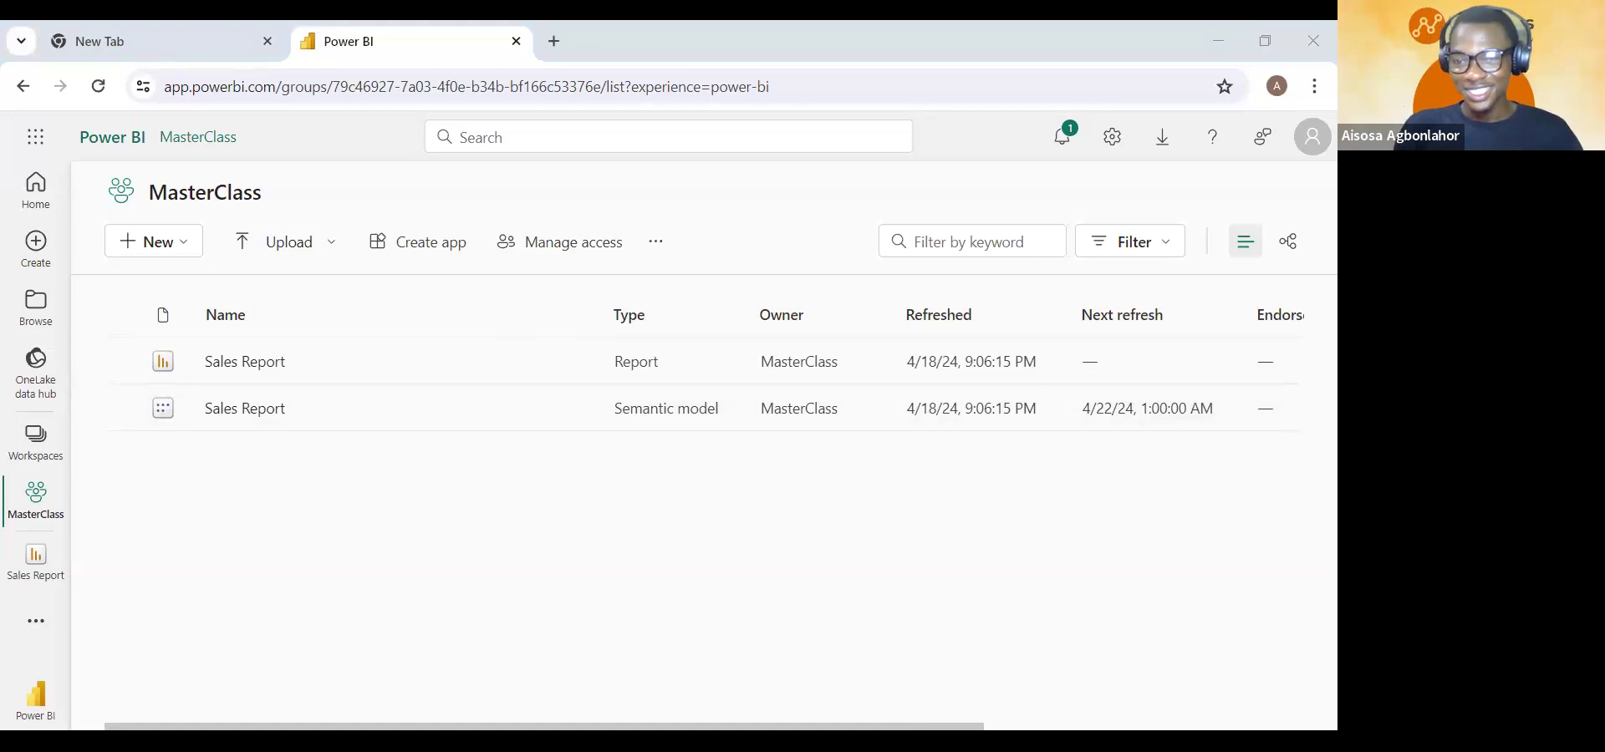
pyautogui.hotkey('alt', 'Tab')
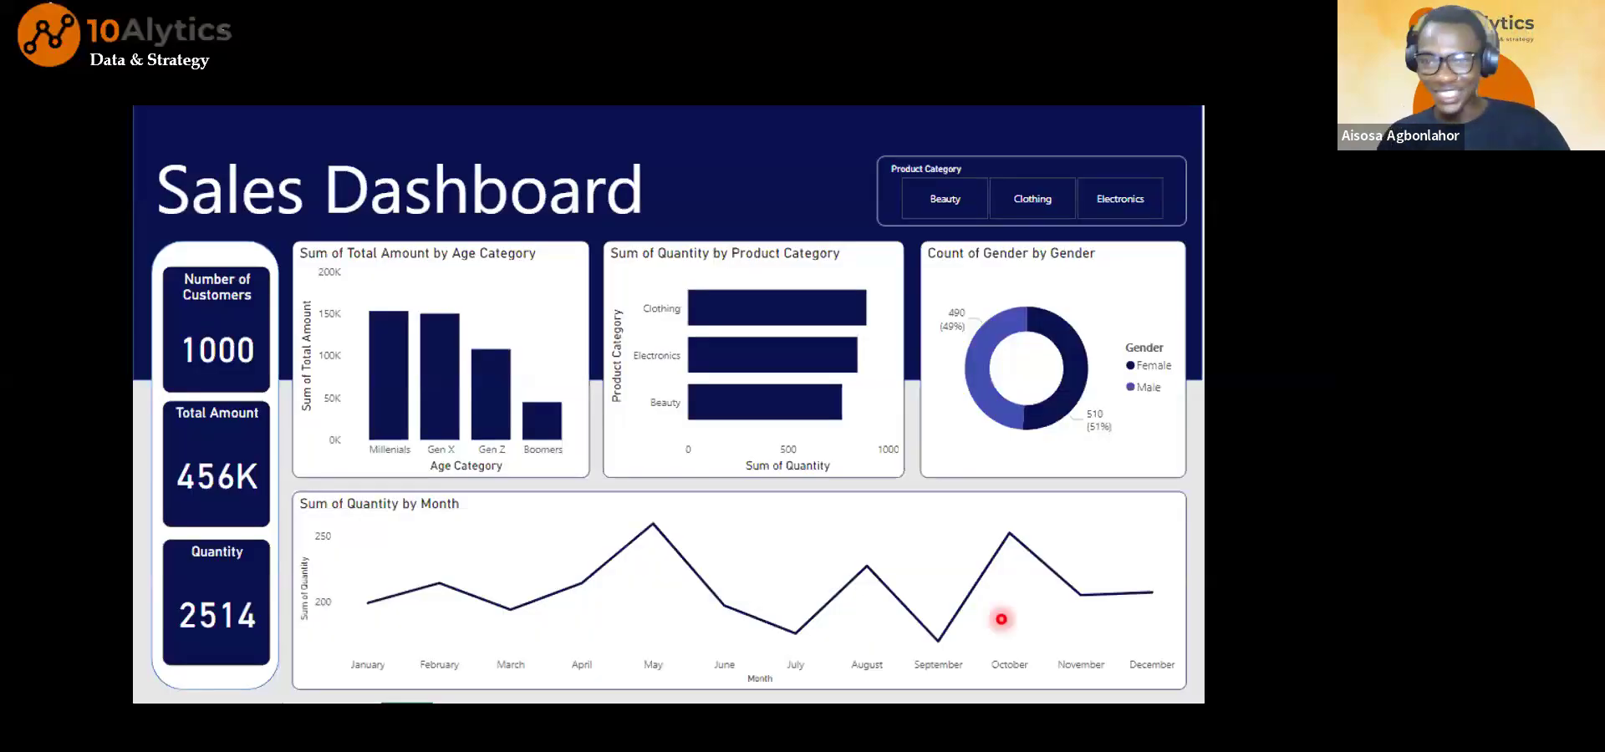